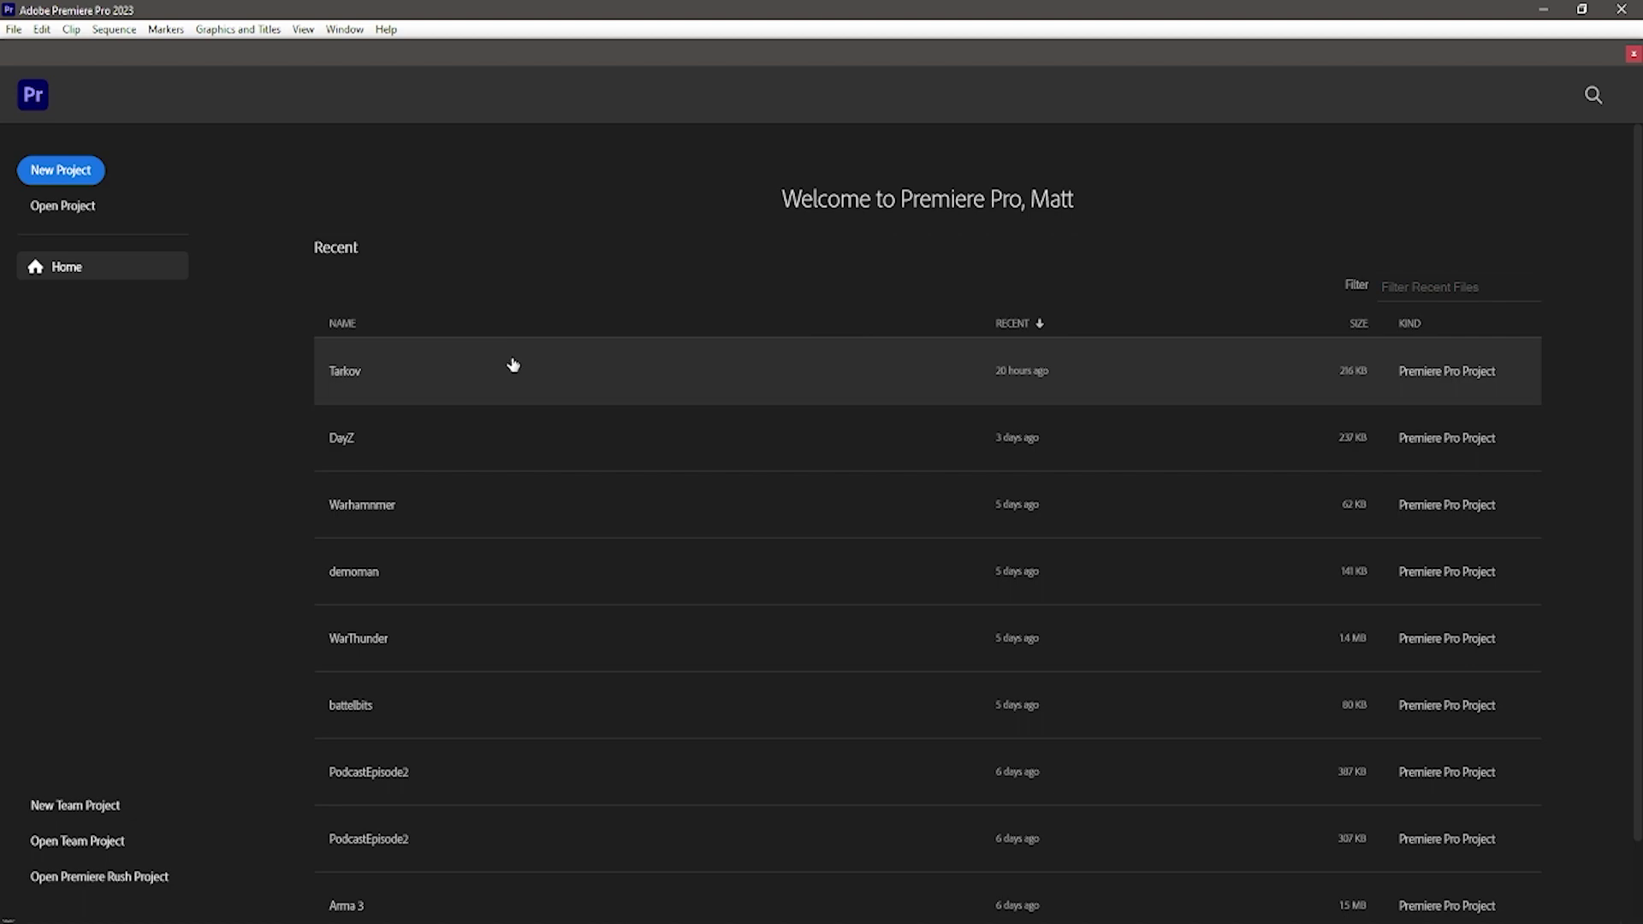
Open the Tarkov project and create a sequence named Thunder Buddys from the YoutubeShorts preset
click(372, 377)
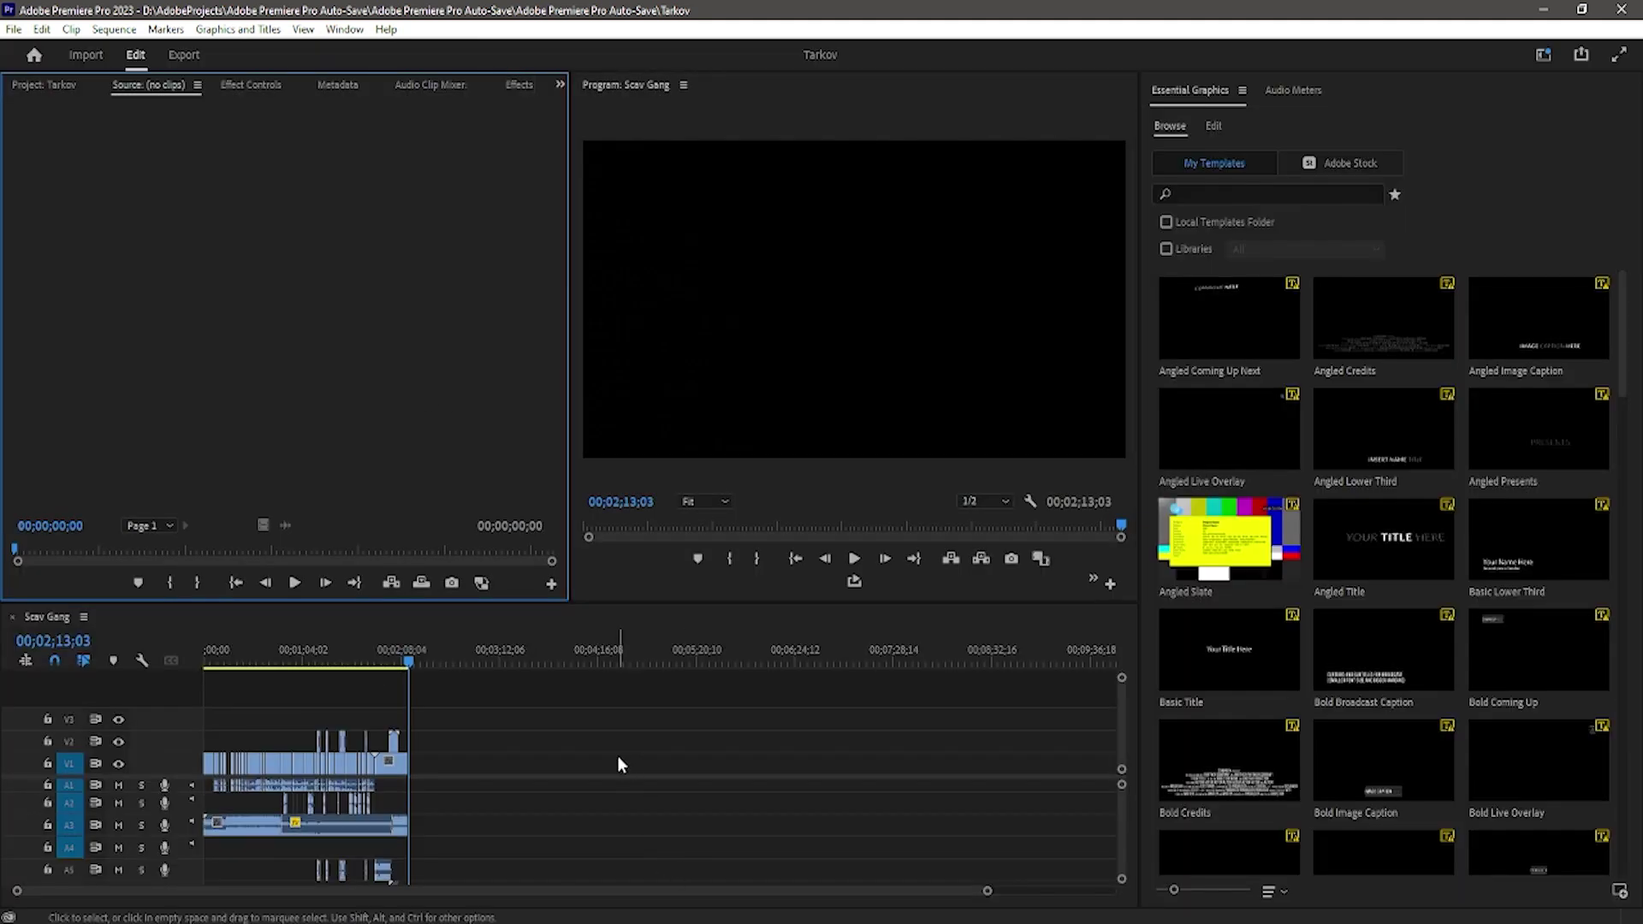
key(ctrl+n)
click(716, 760)
key(ctrl+a)
text(T)
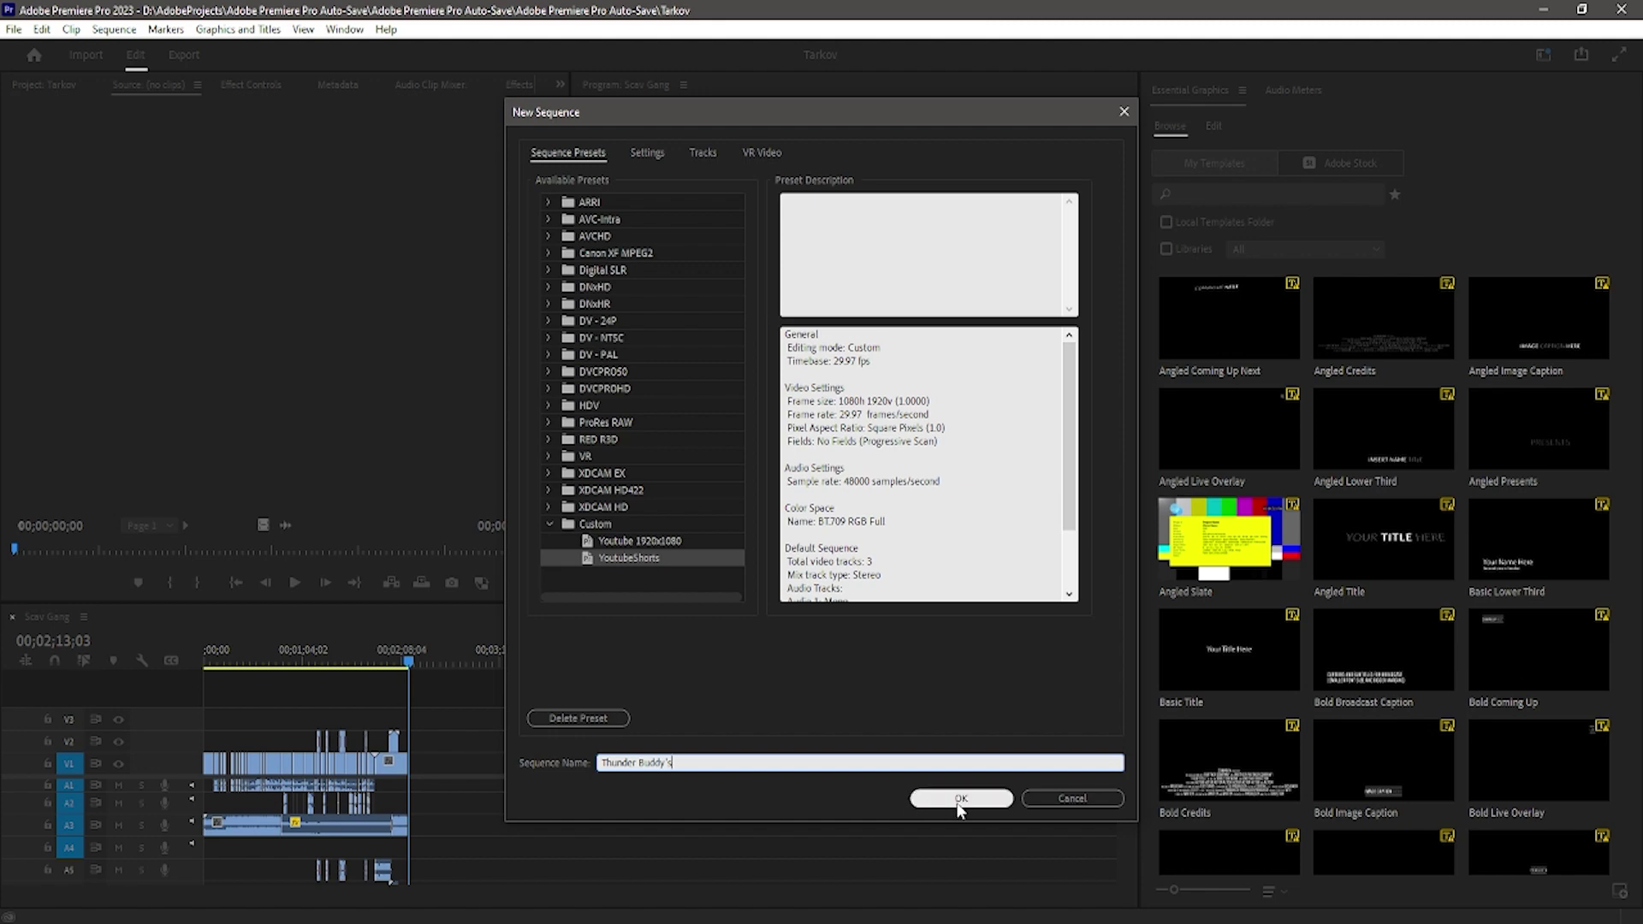
key(BackSpace)
key(BackSpace)
text(s)
click(961, 798)
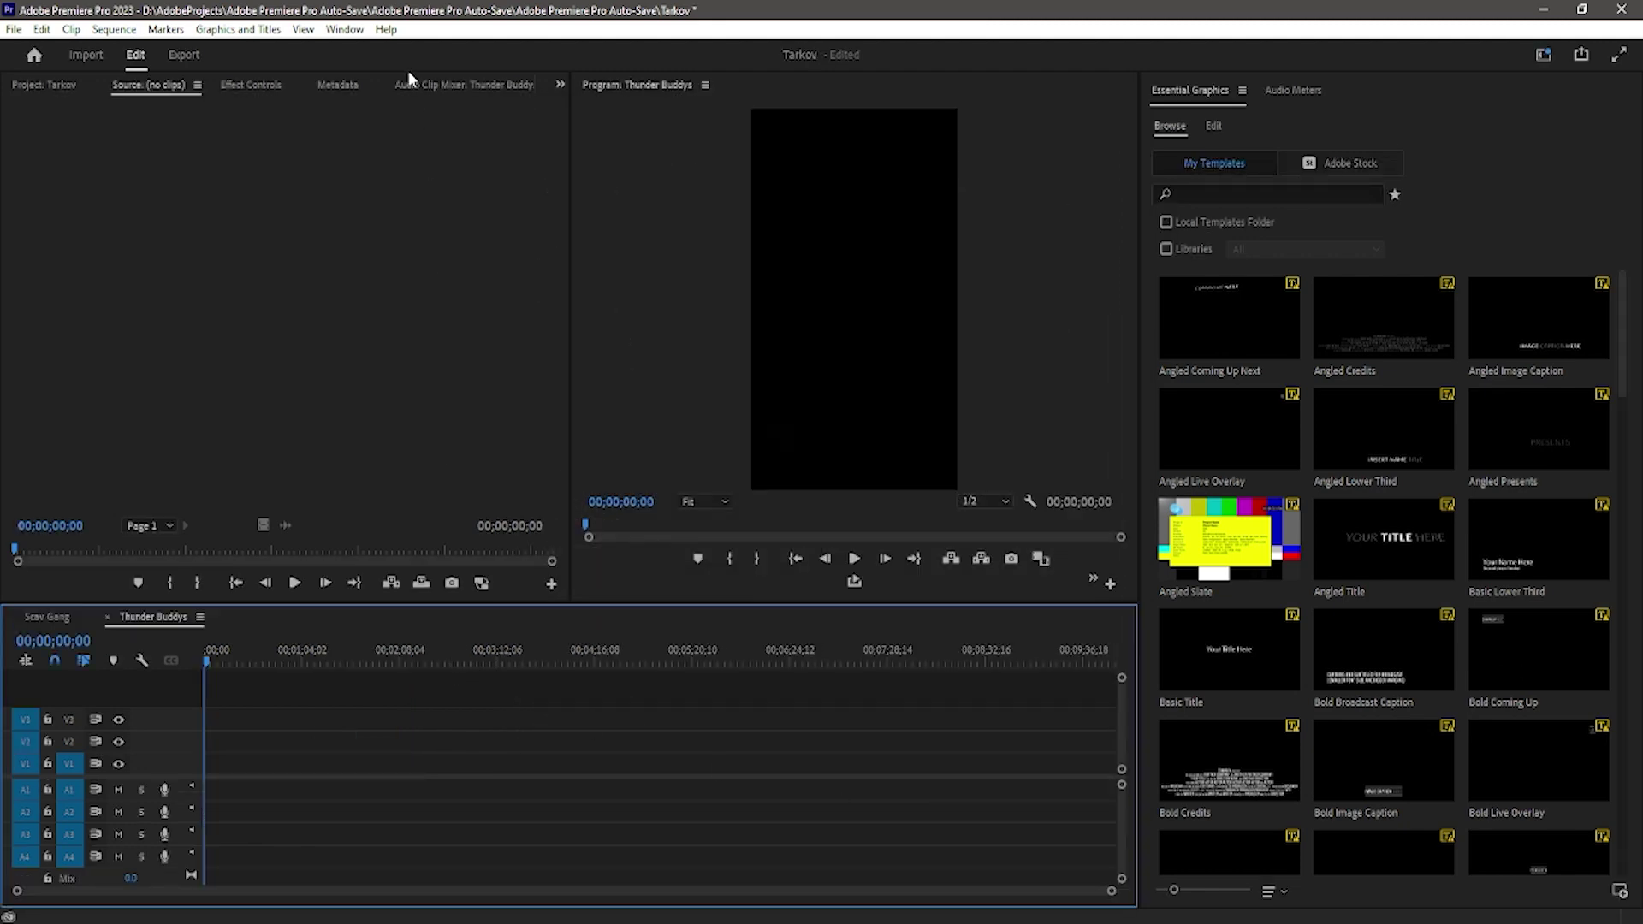
Find the "thunder" media on drive D: and add the 10-minute thunderstorm and Thunder Buddies for Life clips, keeping the existing sequence settings
scroll(408, 78, down, 5)
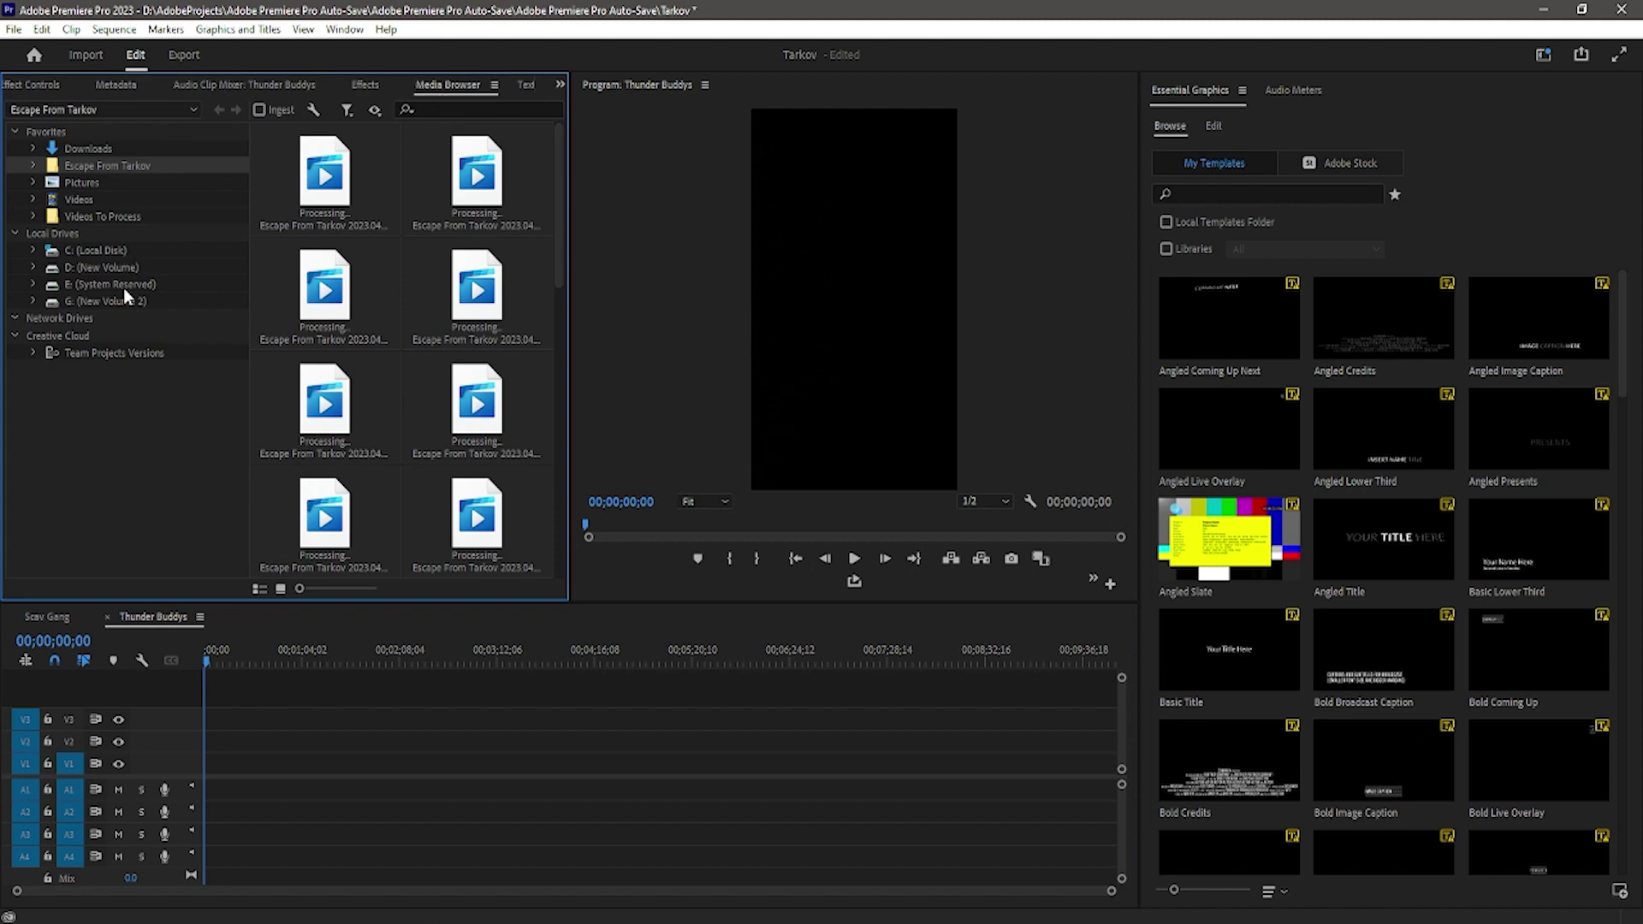
click(102, 269)
click(456, 109)
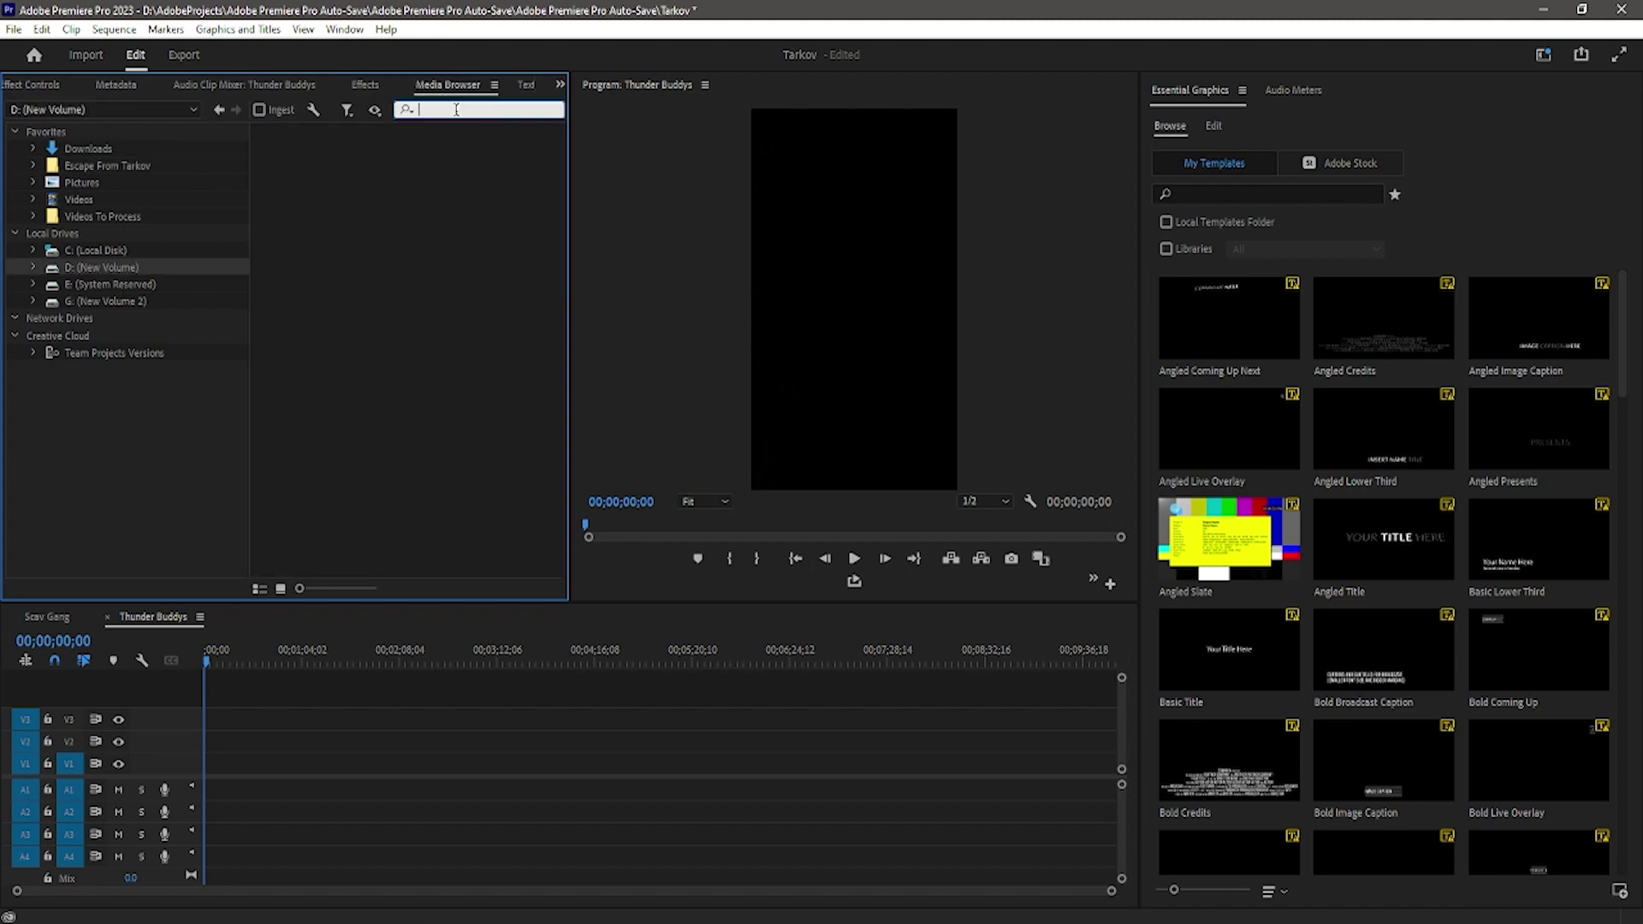
text(thunder)
drag(355, 194, 441, 774)
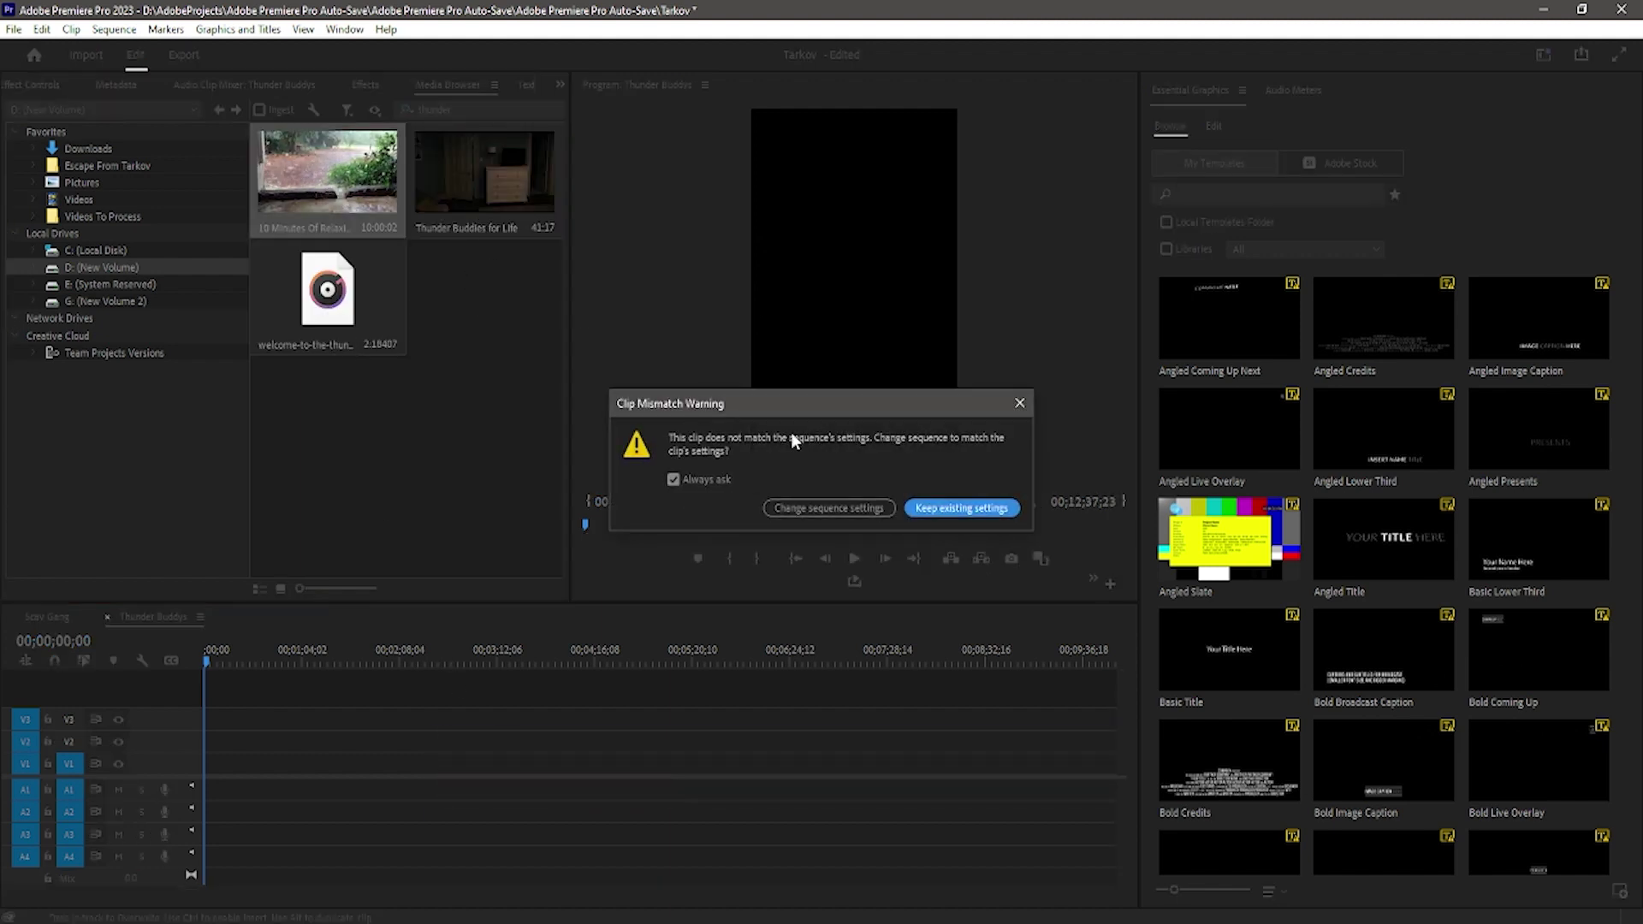
click(961, 508)
mouse_move(484, 175)
mouse_down()
mouse_move(385, 738)
mouse_move(338, 736)
mouse_up()
Add three gameplay recordings from the Escape From Tarkov favorites folder to the timeline
click(53, 167)
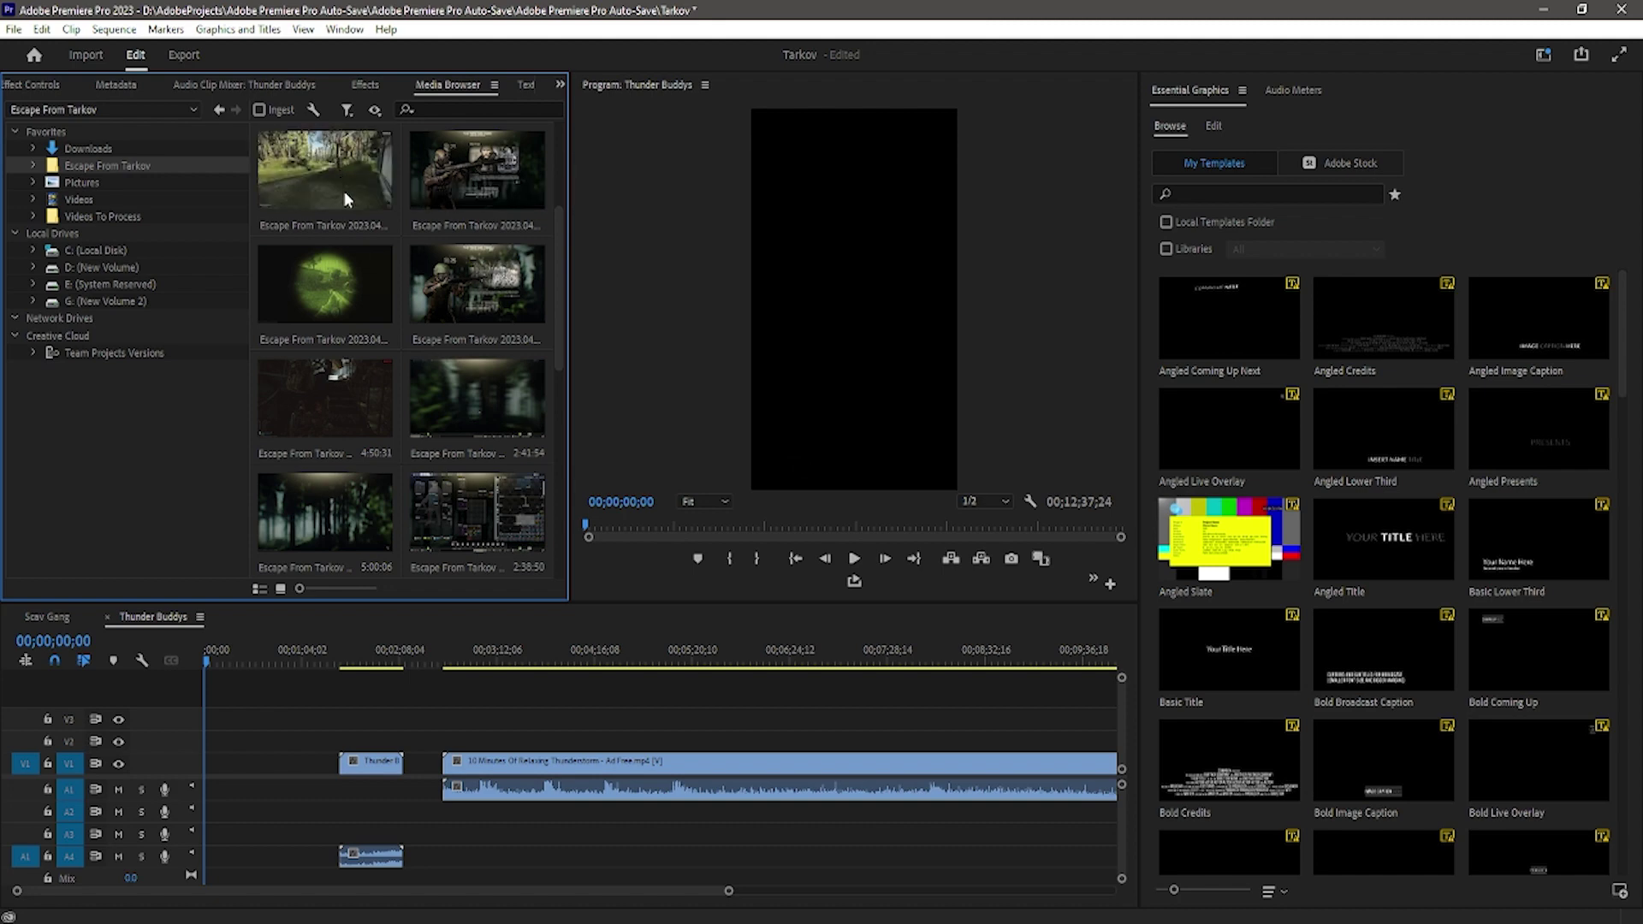
scroll(344, 191, down, 5)
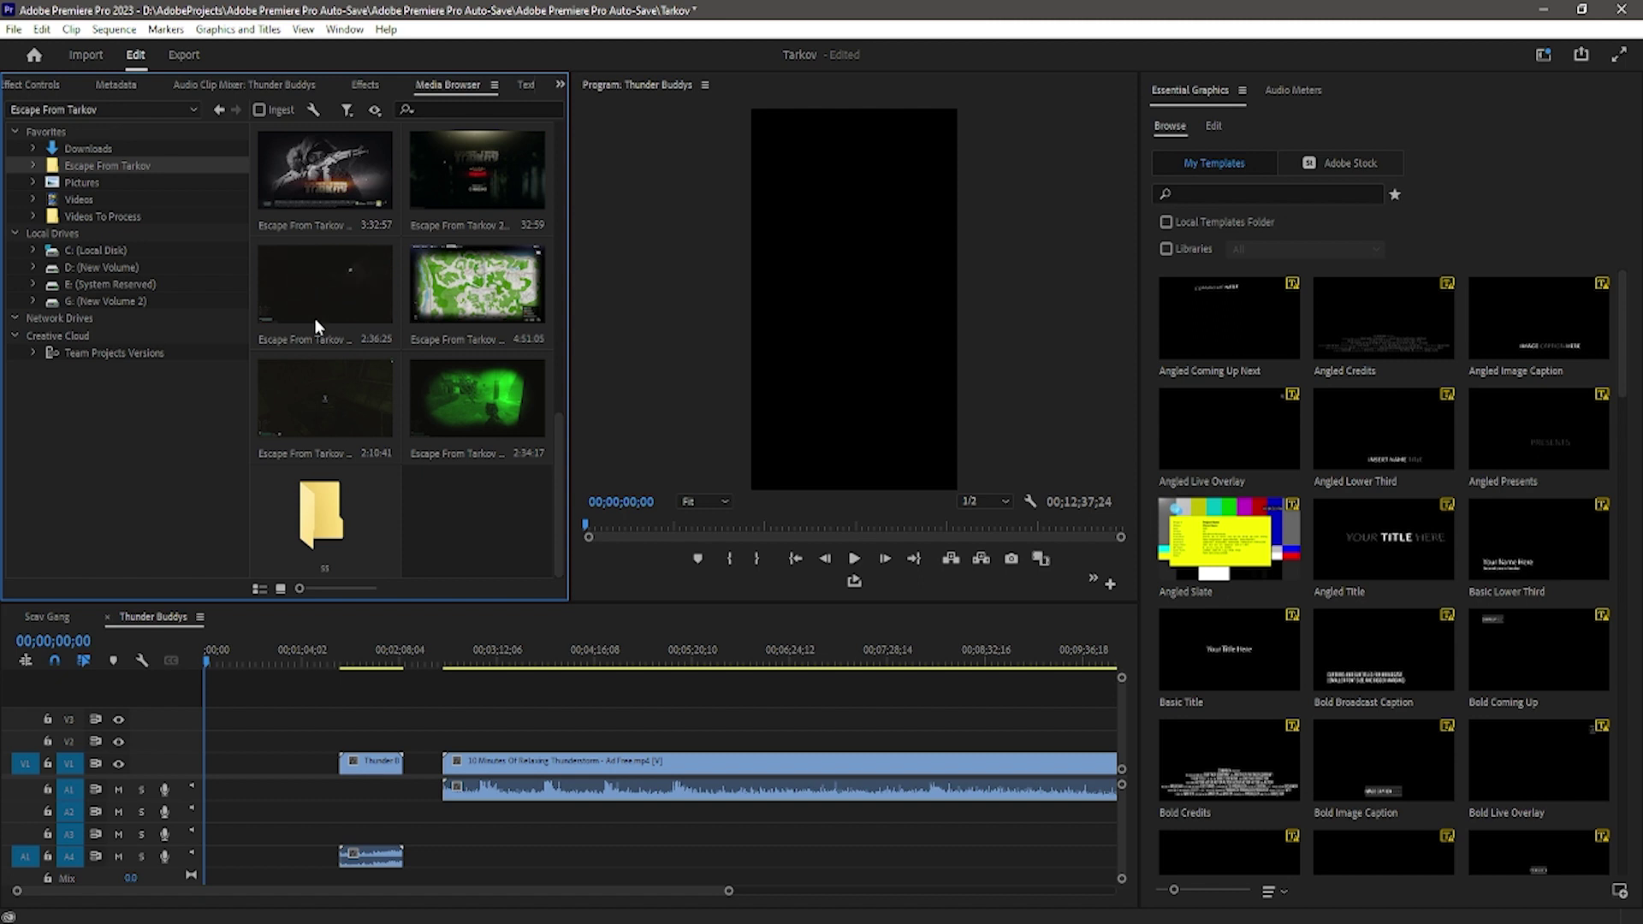
click(468, 310)
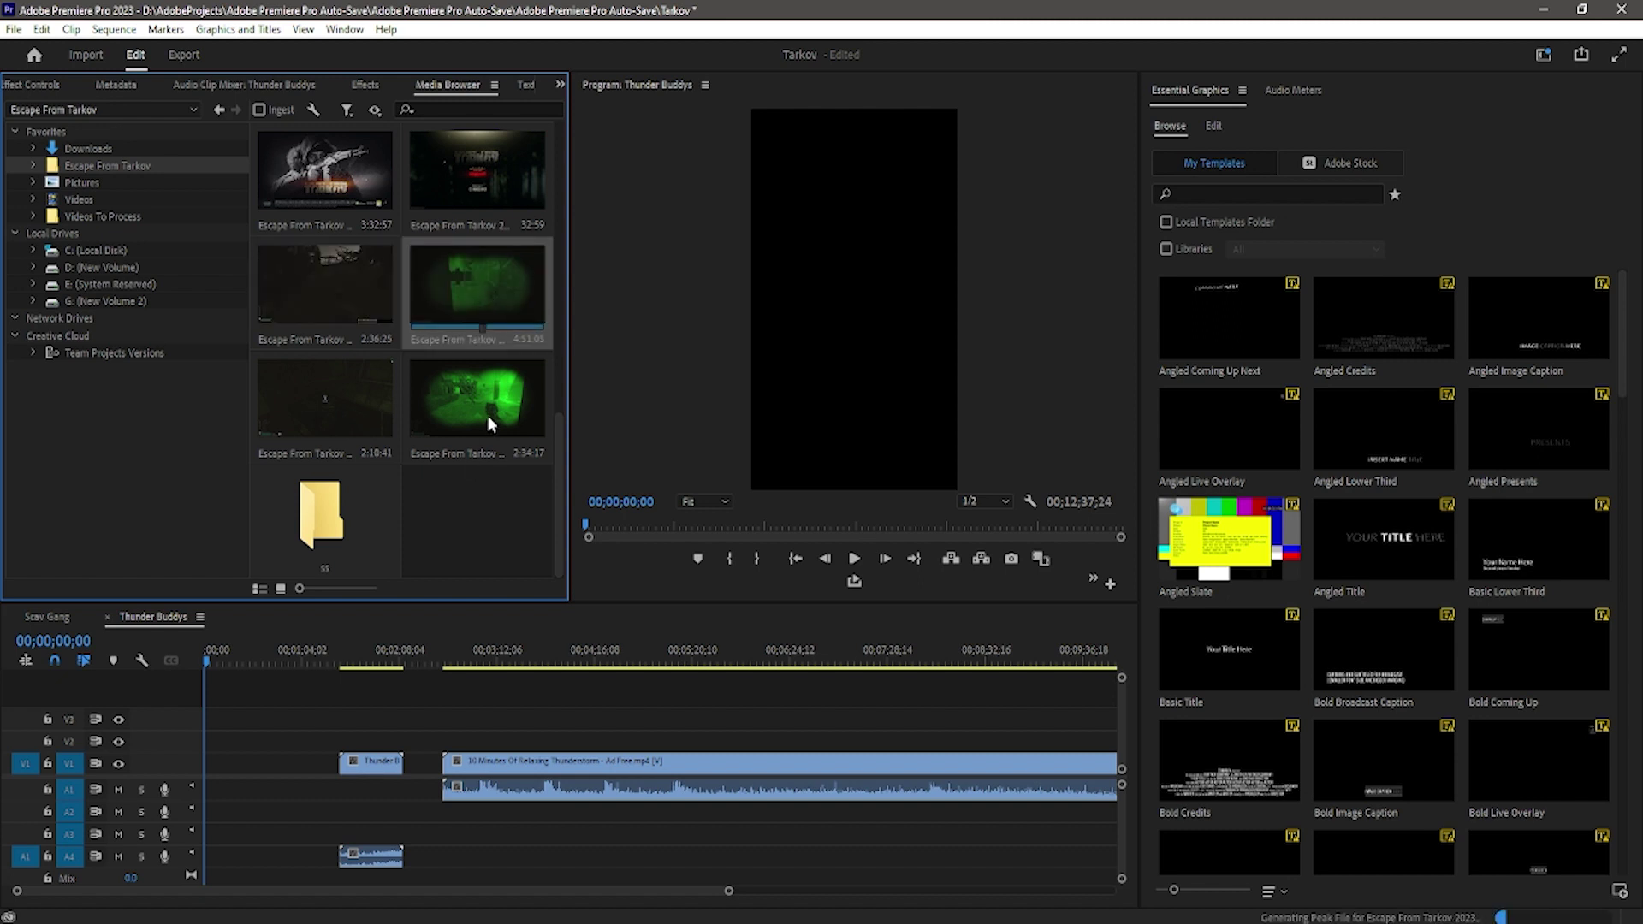
drag(493, 310, 650, 744)
key(minus)
Place the Tarkov clips at the start of track V2 and shift the two thunder clips past them
drag(229, 663, 283, 663)
drag(859, 757, 205, 783)
drag(381, 775, 991, 774)
Split the first Tarkov clip at about 00;02;12;03 and delete the part before the cut
drag(356, 661, 293, 664)
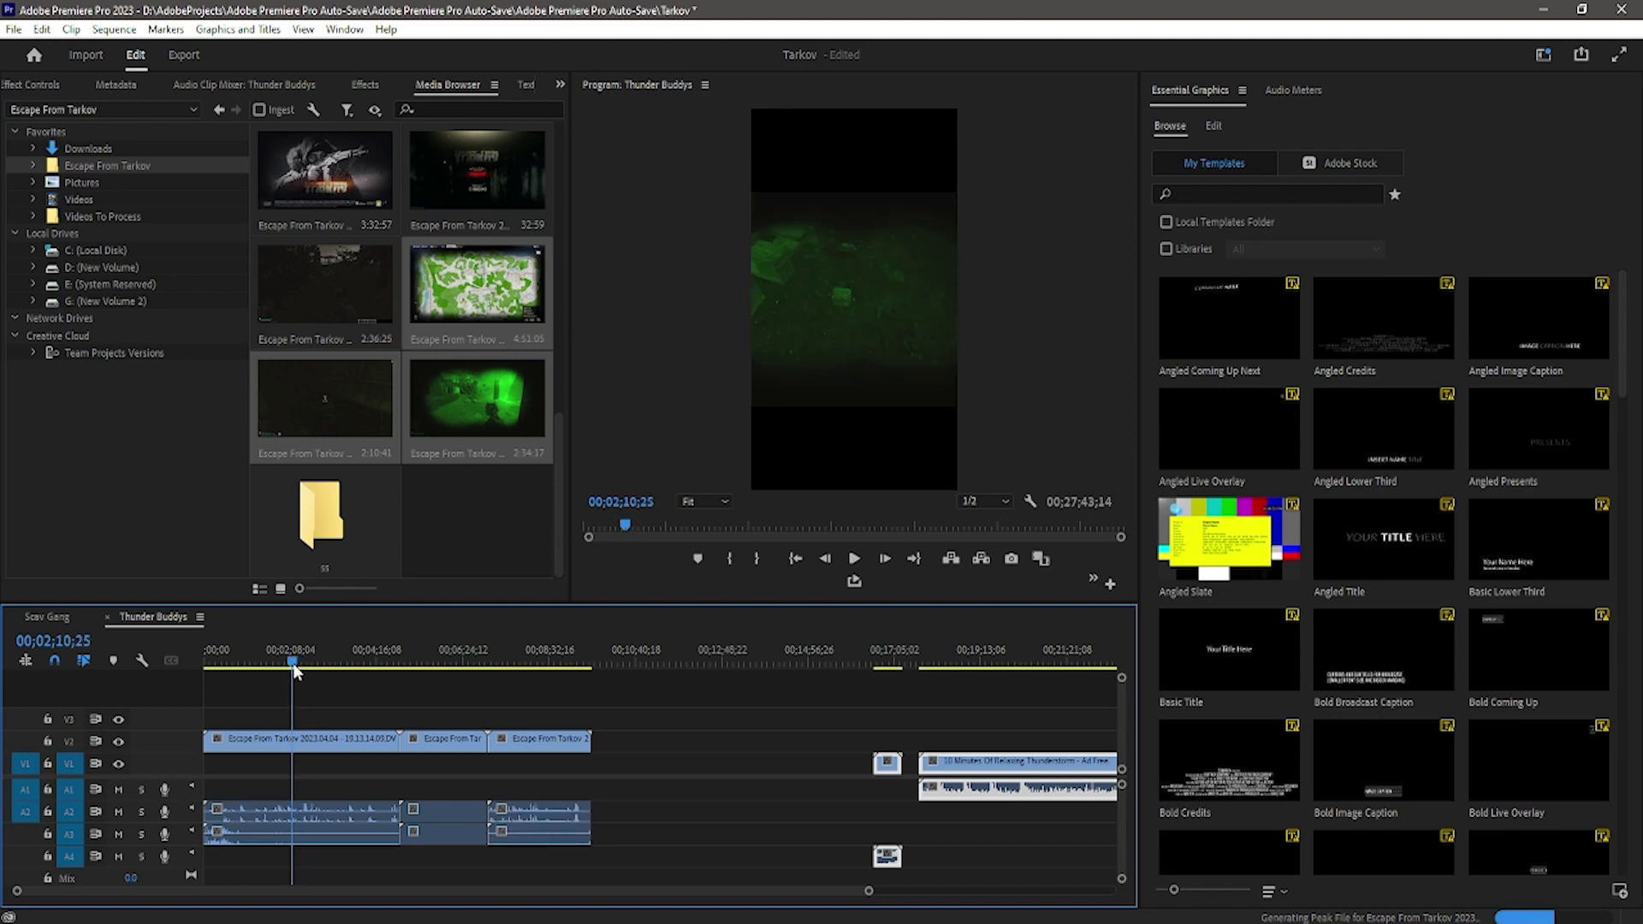
key(c)
click(291, 741)
key(v)
click(267, 749)
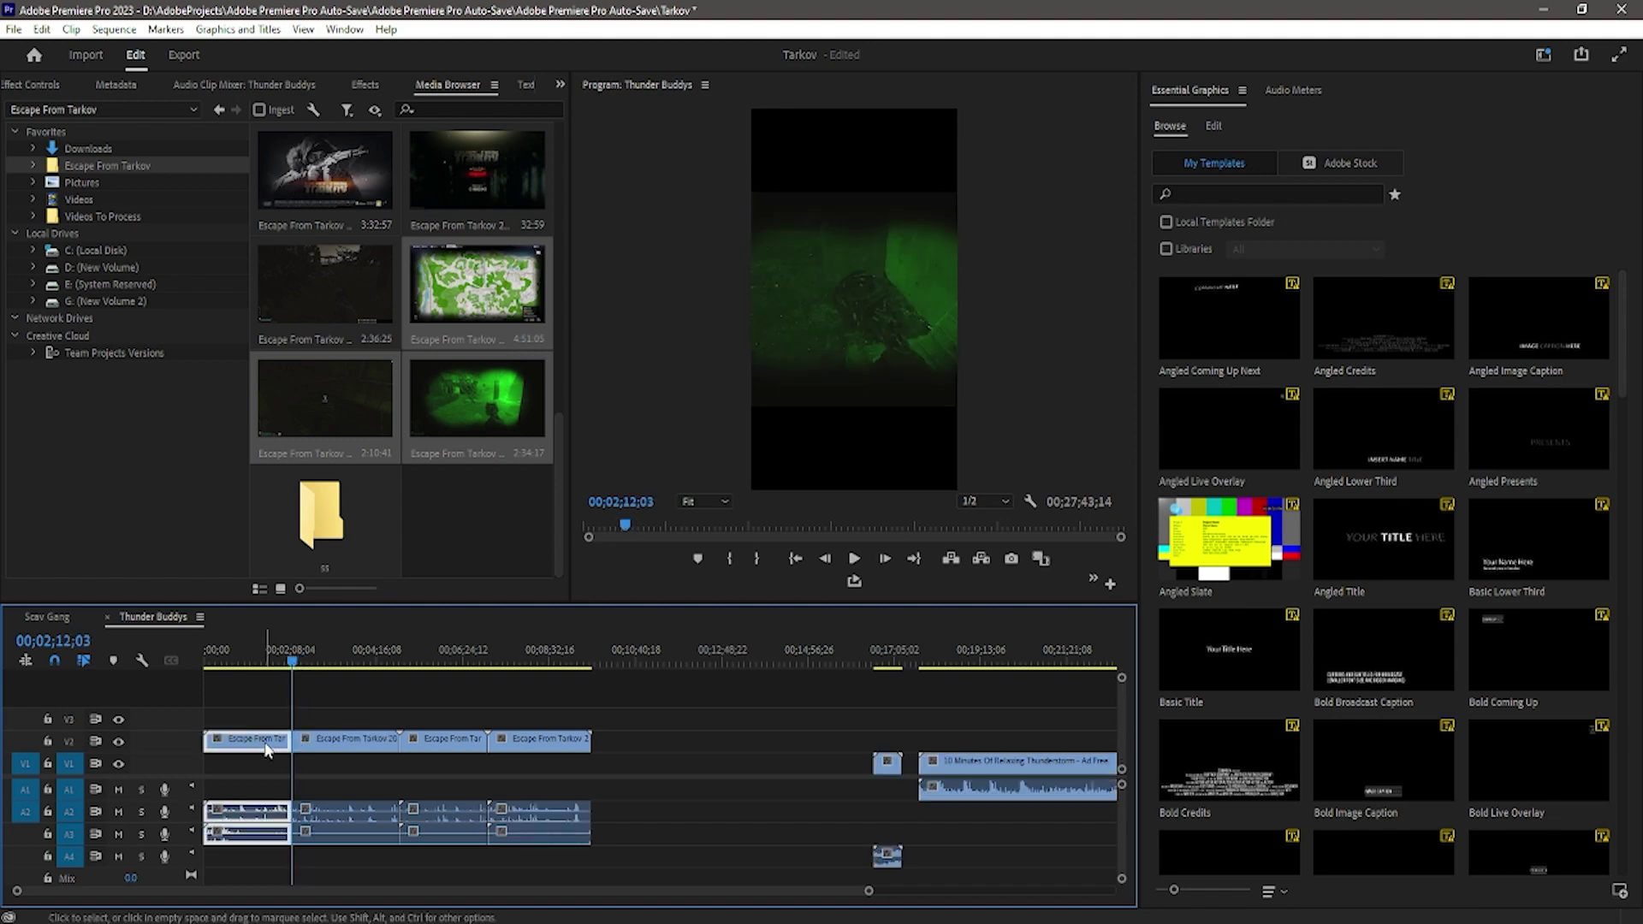
mouse_move(373, 741)
mouse_down()
mouse_move(308, 744)
mouse_move(371, 741)
mouse_up()
drag(532, 742, 440, 743)
Butt the remaining Tarkov clips together and move them to start at about the 8-minute mark
click(359, 707)
drag(359, 706, 458, 839)
mouse_move(351, 749)
mouse_down()
mouse_move(426, 755)
mouse_move(349, 750)
mouse_up()
drag(315, 660, 568, 661)
drag(242, 701, 486, 859)
drag(246, 729, 450, 743)
drag(257, 741, 576, 741)
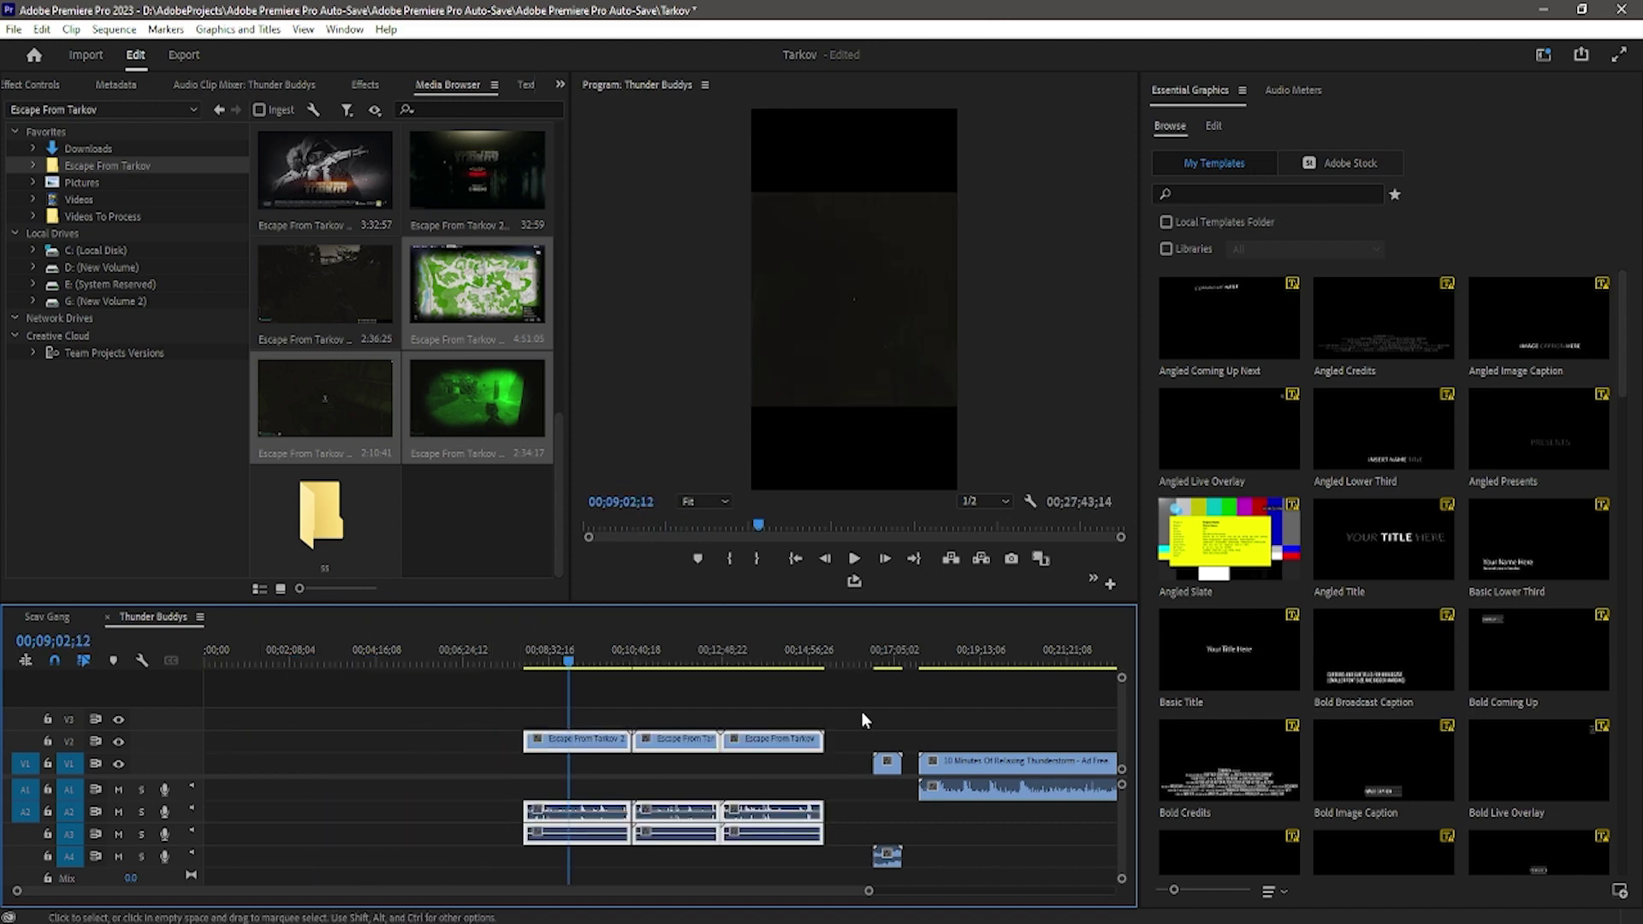
Move the Thunder Buddies for Life clip to the sequence start, with its audio on track A1
drag(888, 773, 217, 768)
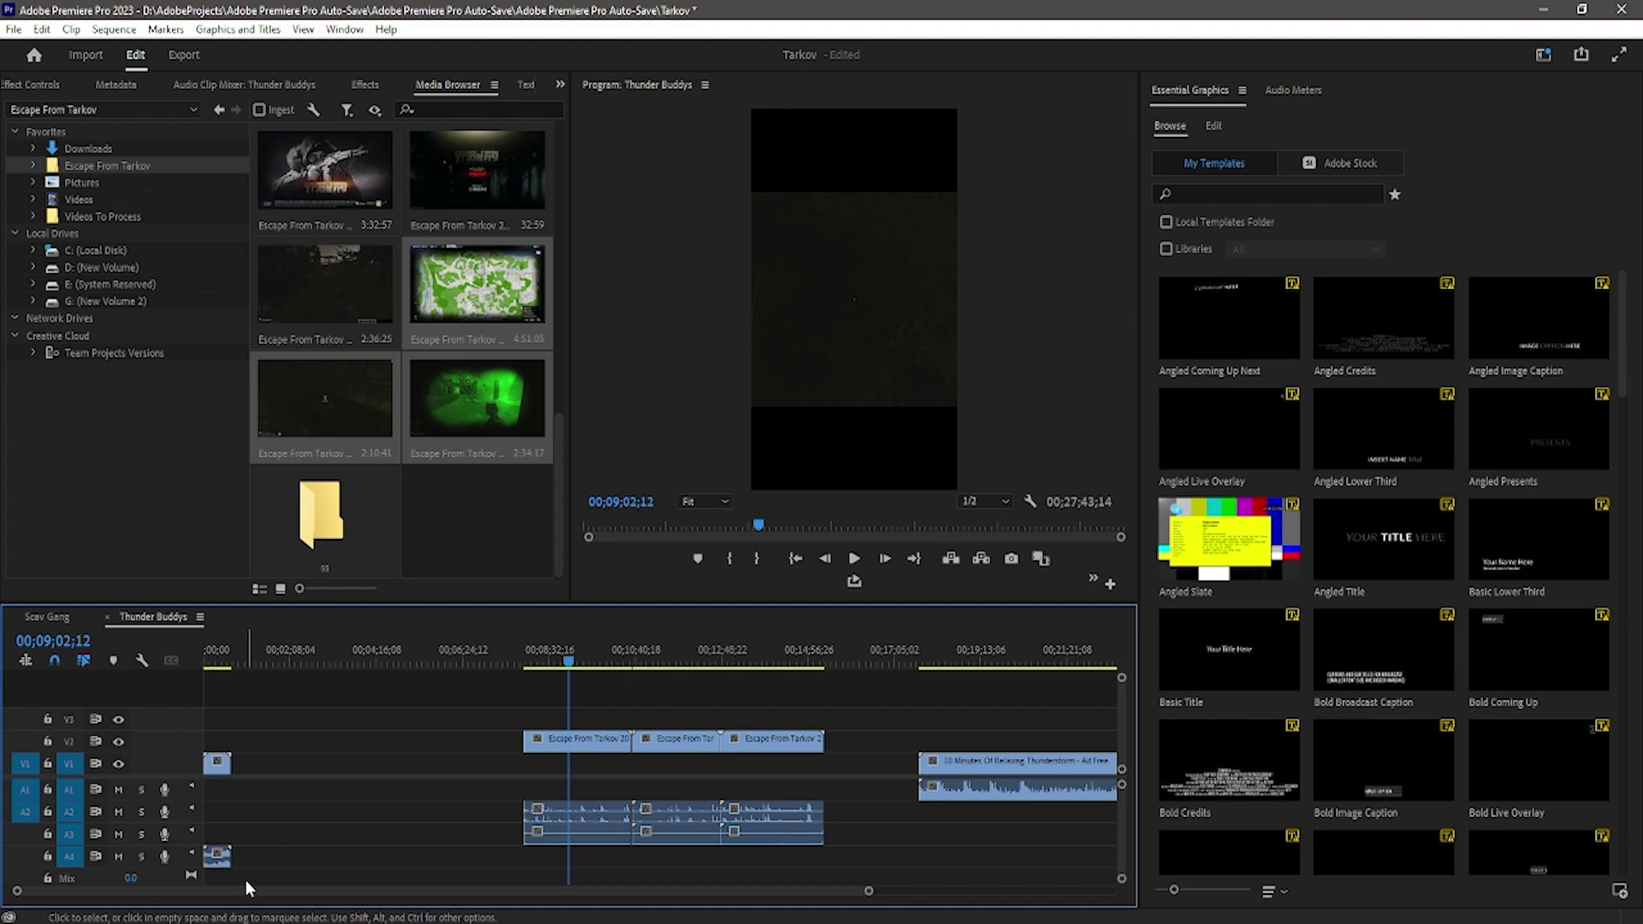
drag(229, 664, 168, 663)
drag(214, 855, 219, 788)
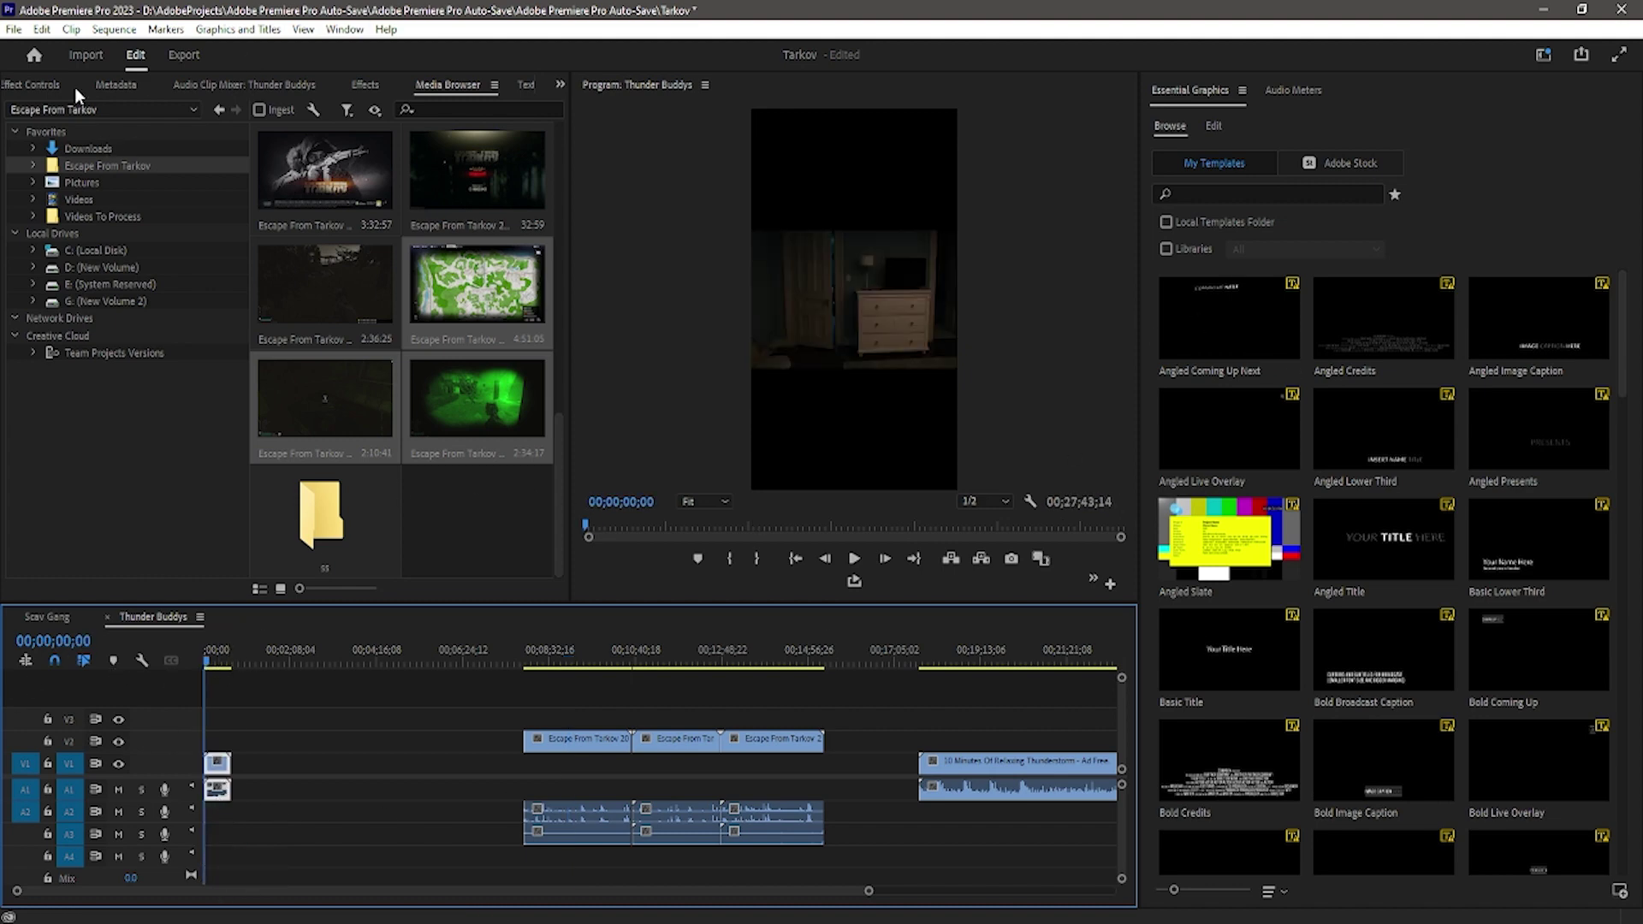
Set the Thunder Buddies for Life clip's scale to 285 so it fills the vertical frame
click(30, 84)
click(163, 197)
text(292)
key(Return)
drag(156, 194, 151, 194)
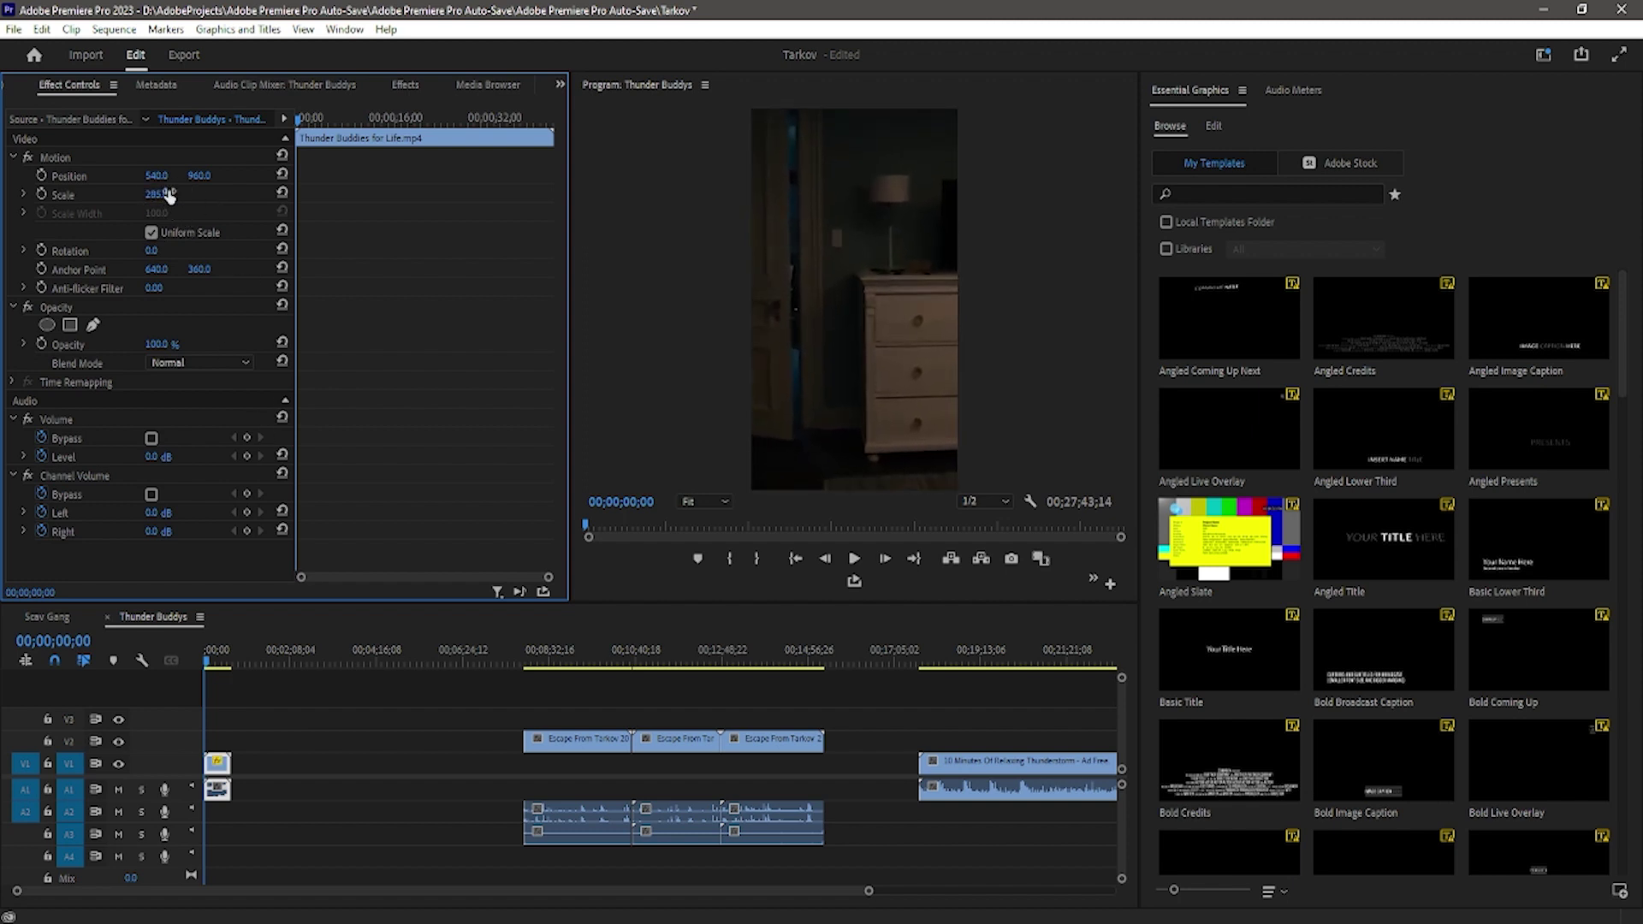
Switch to the browser, pause the song on YouTube Music, and return to the Premiere Pro timeline
click(367, 794)
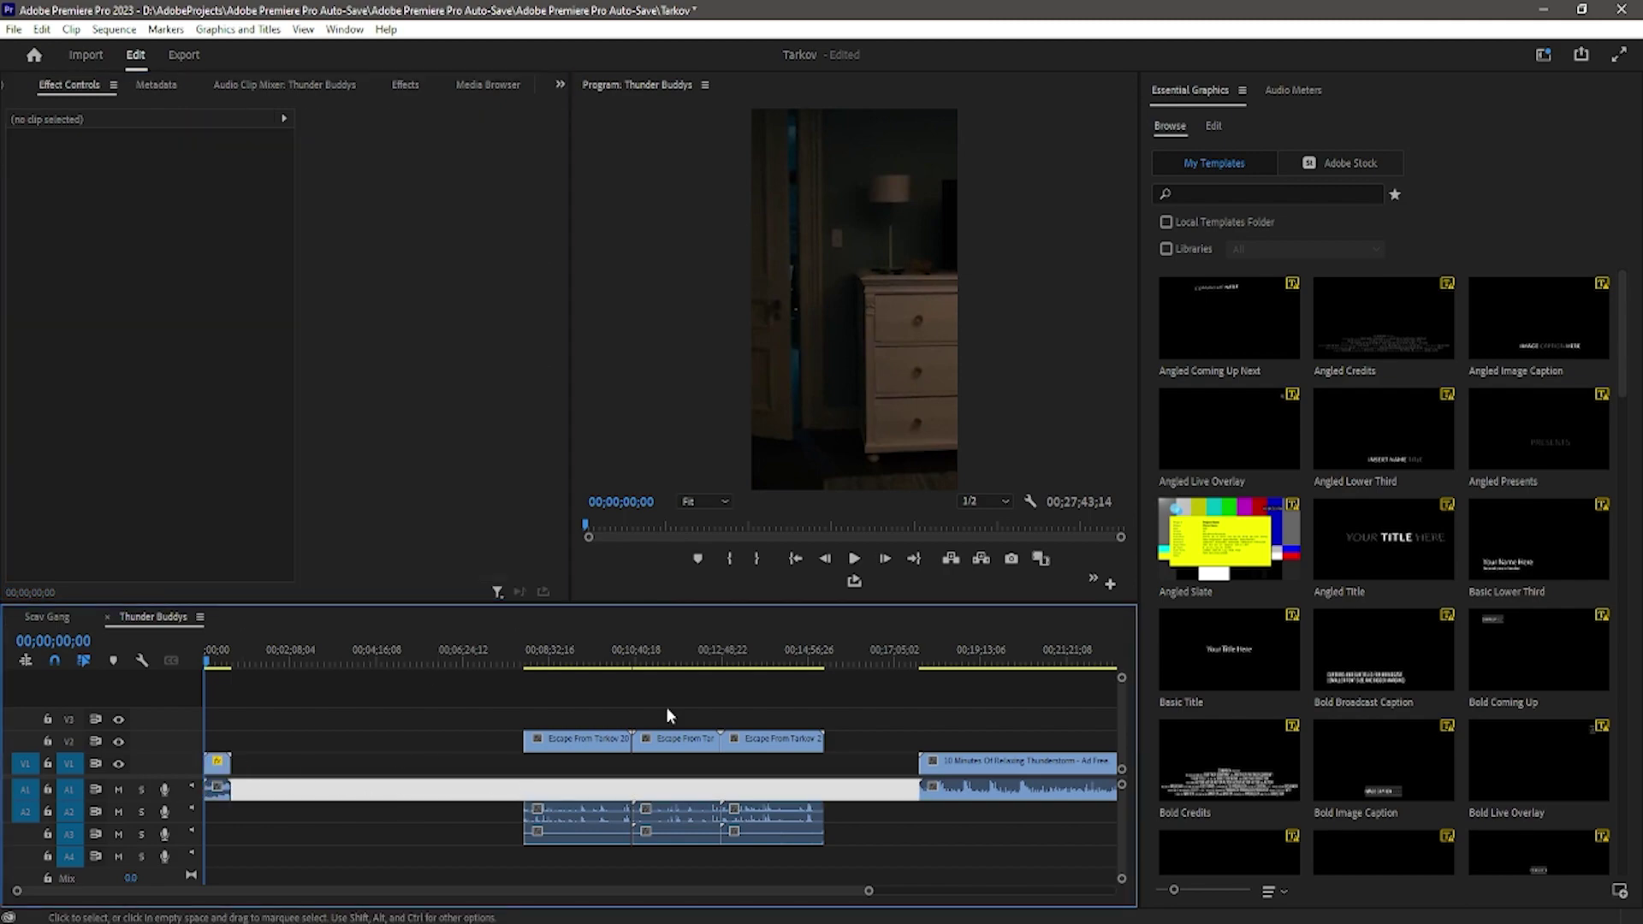
click(330, 921)
key(space)
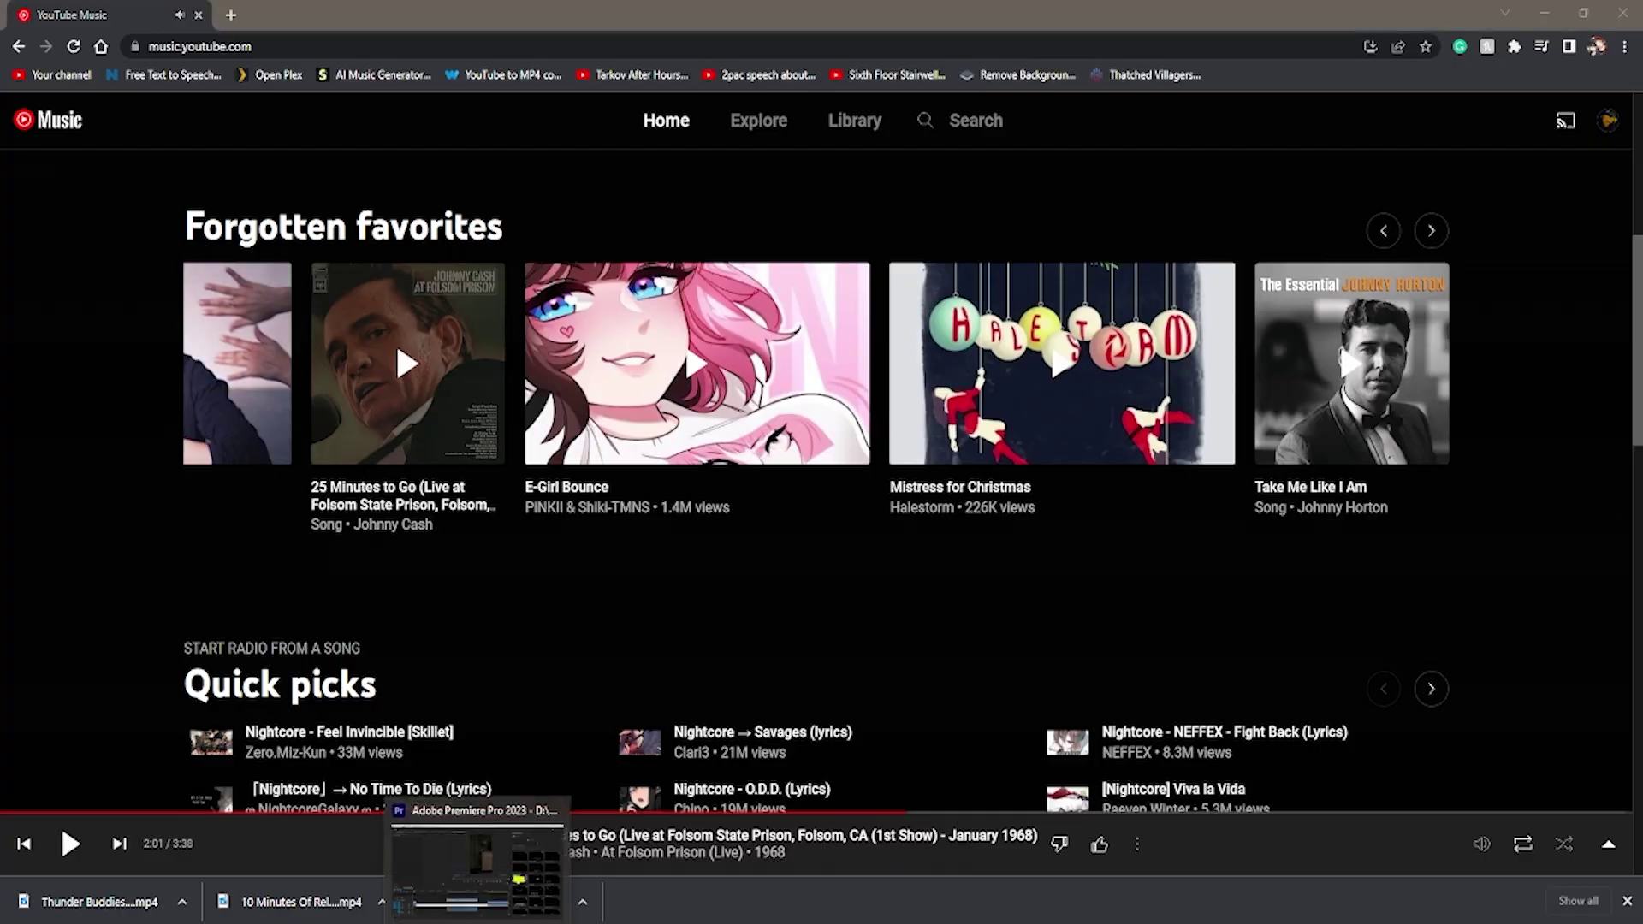
click(481, 921)
scroll(298, 825, up, 3)
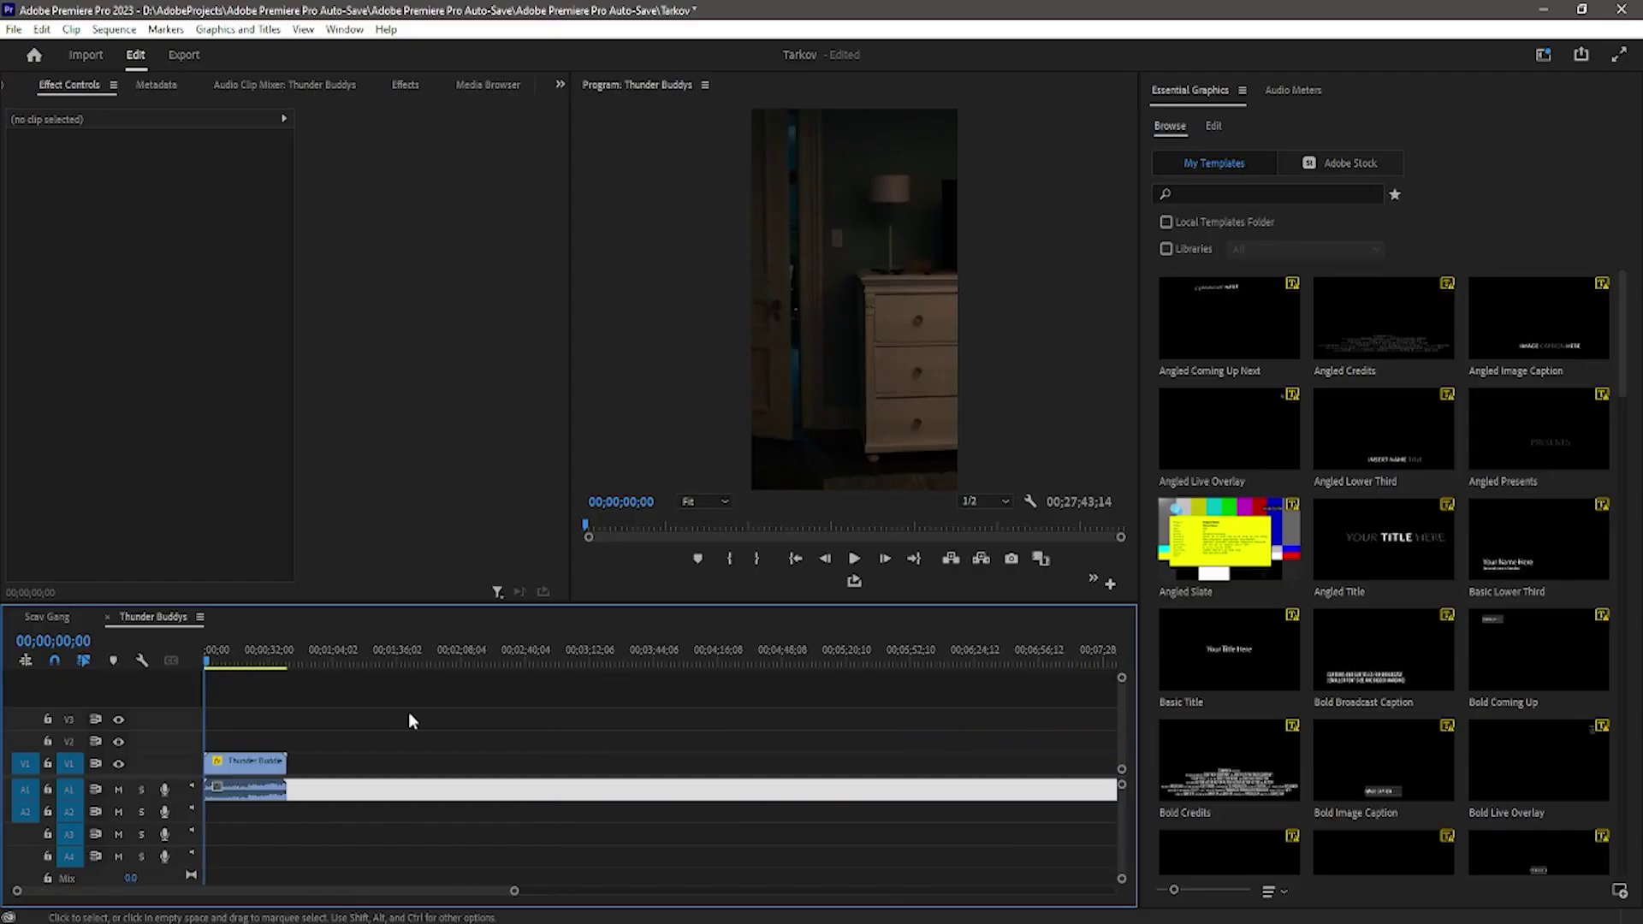
Play the movie clip's opening and enlarge the program monitor by shrinking the neighbouring panels
key(space)
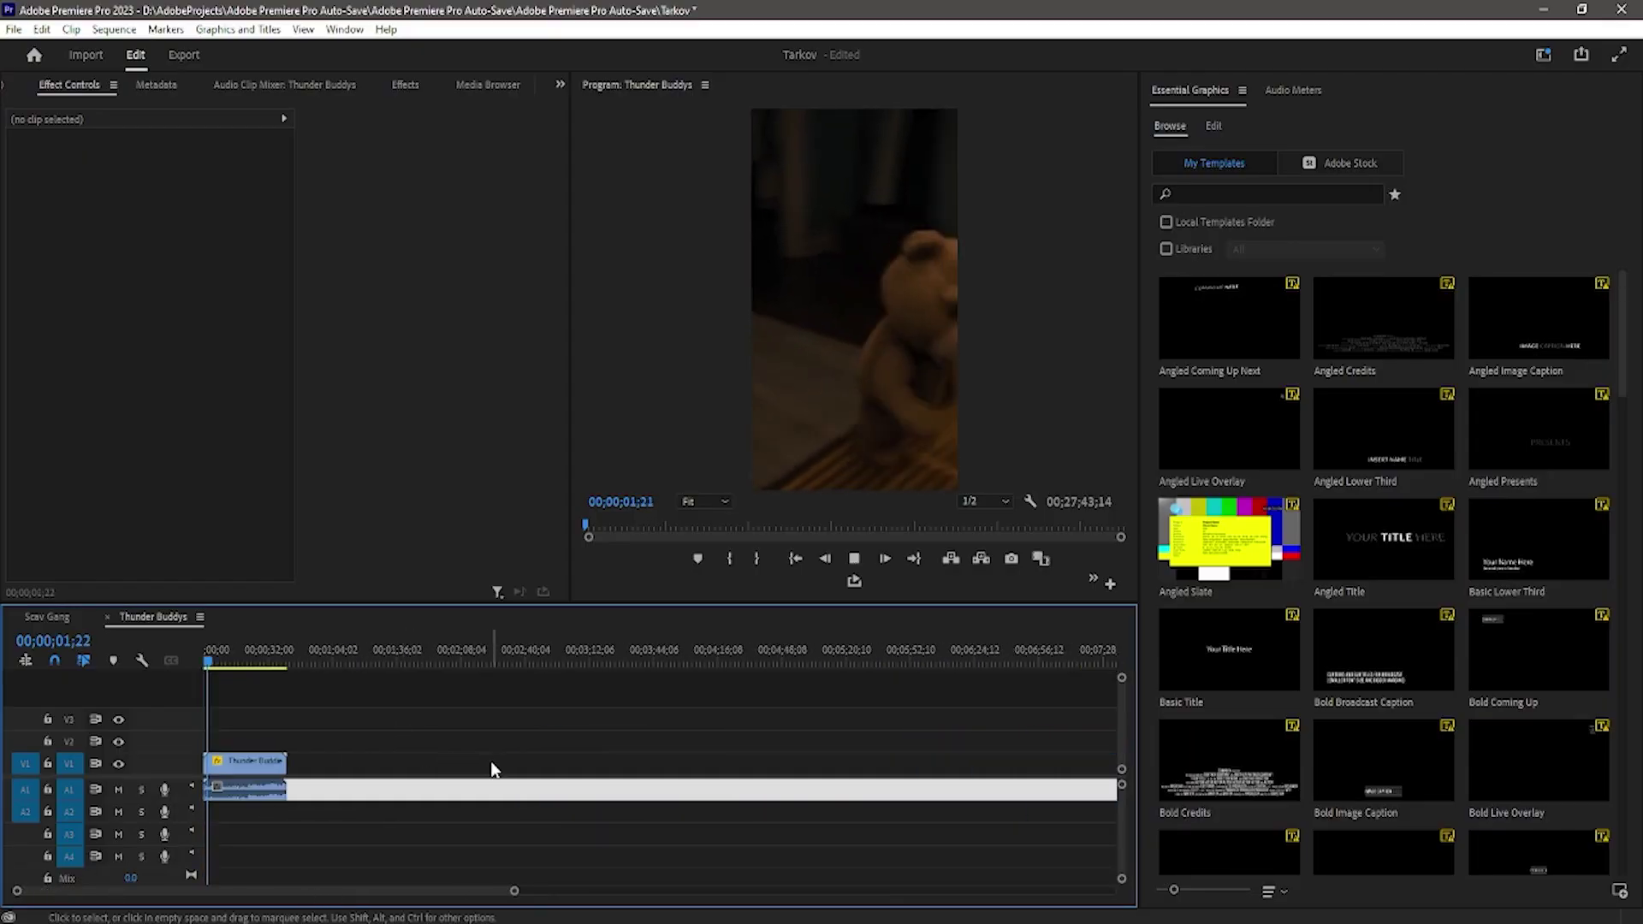
key(space)
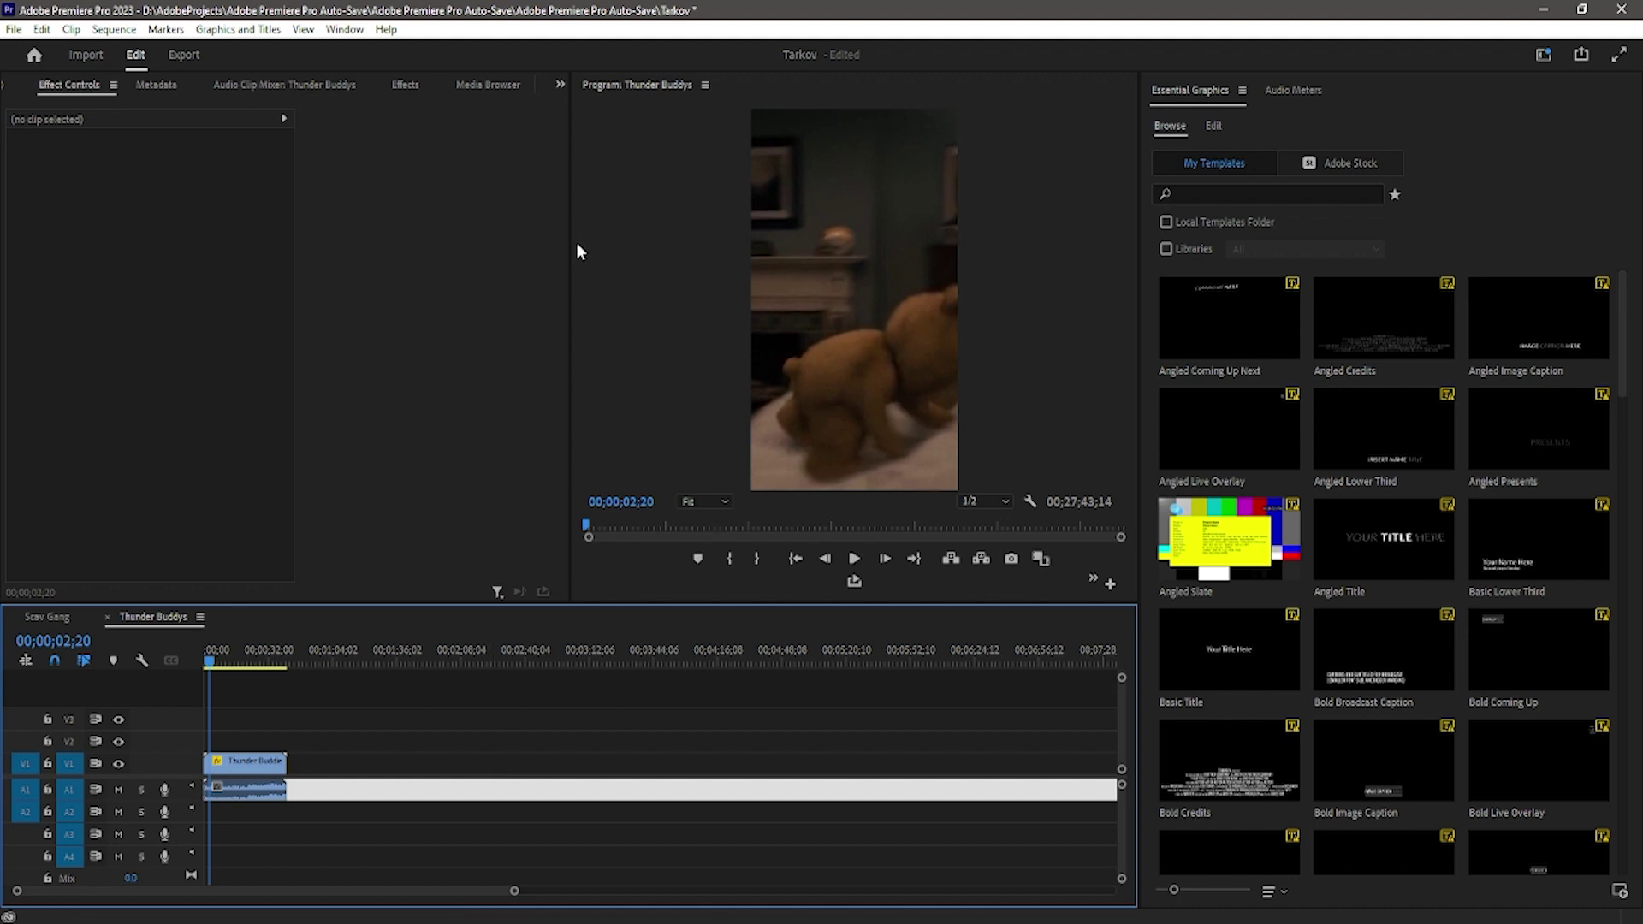
drag(570, 250, 406, 269)
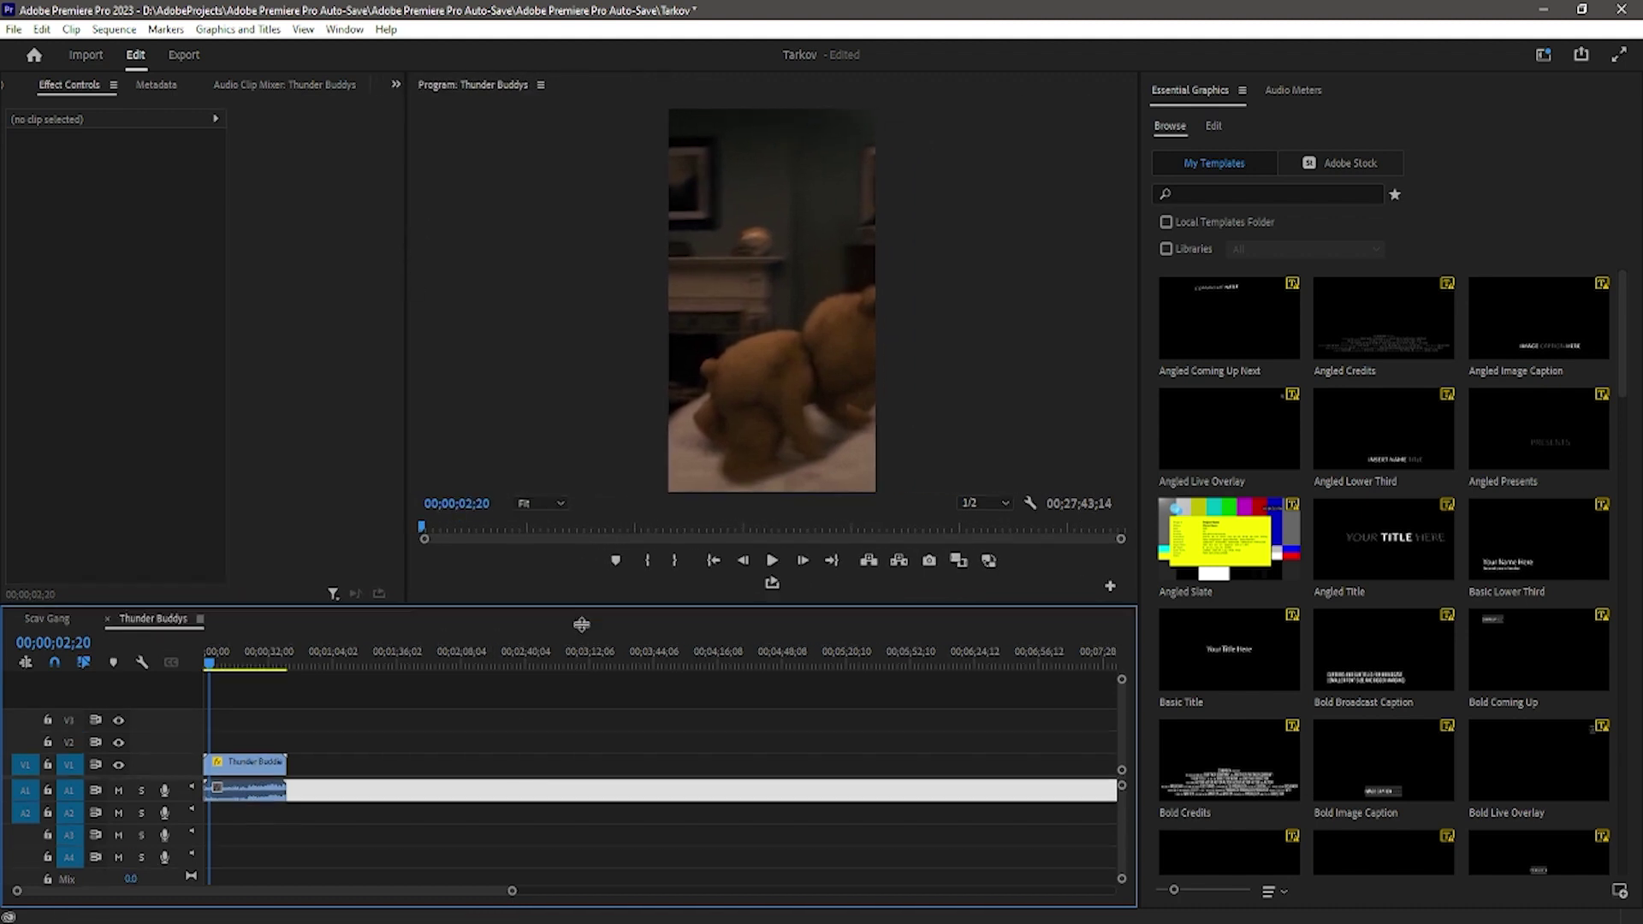
drag(585, 606, 584, 663)
Shift the movie clip sideways to an X position of 738.8 to bring the man in bed into frame
key(space)
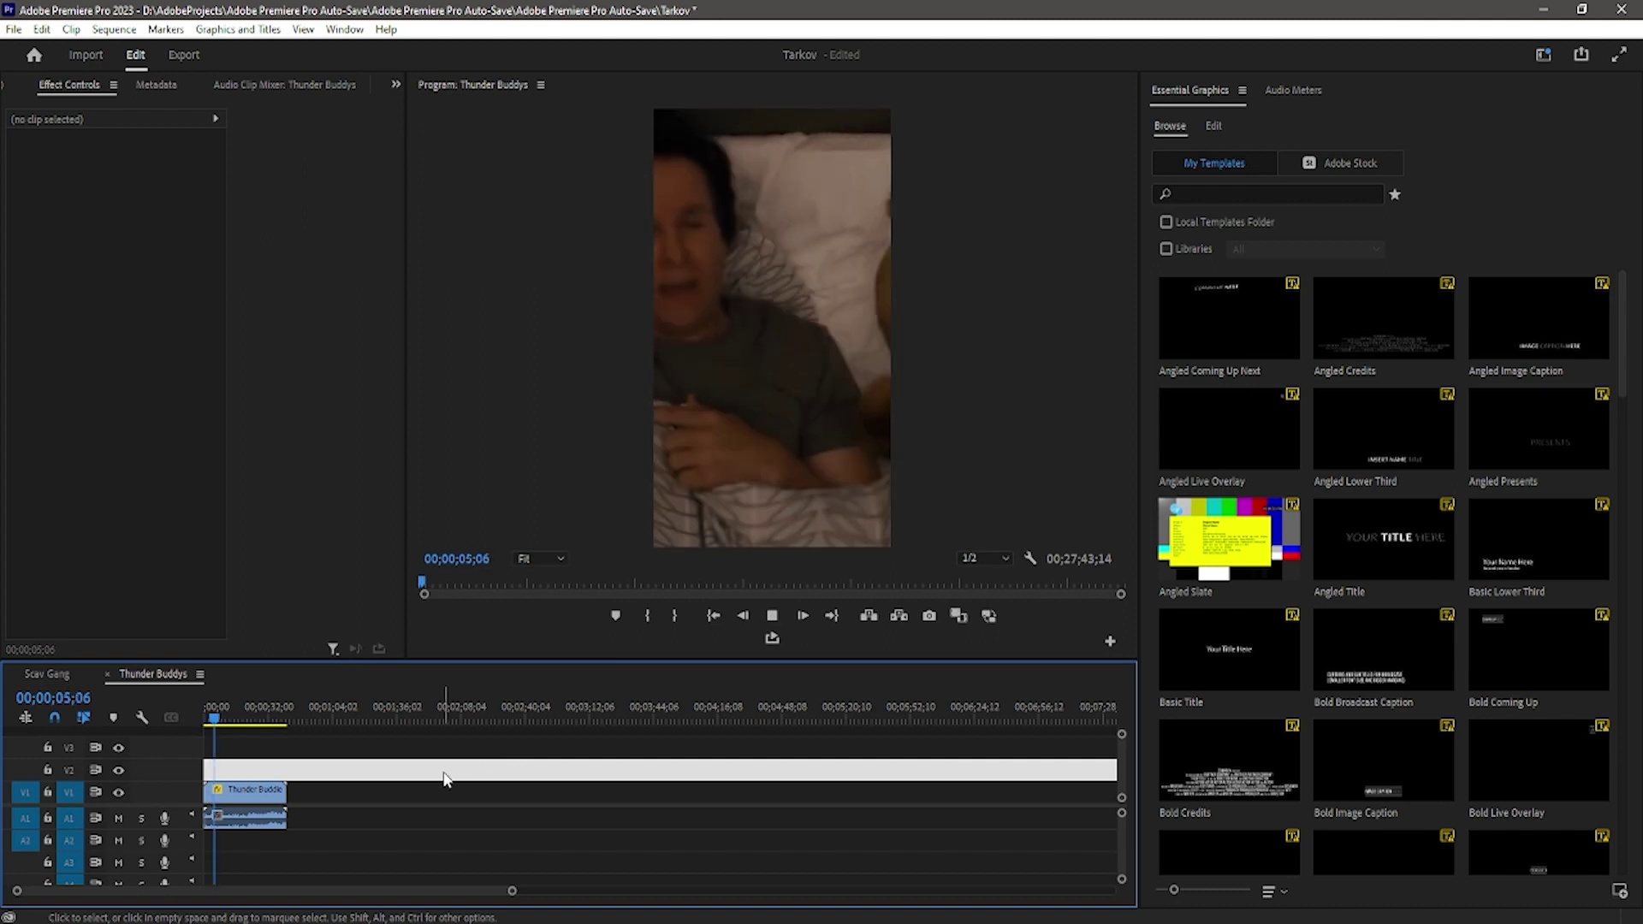
key(space)
click(732, 445)
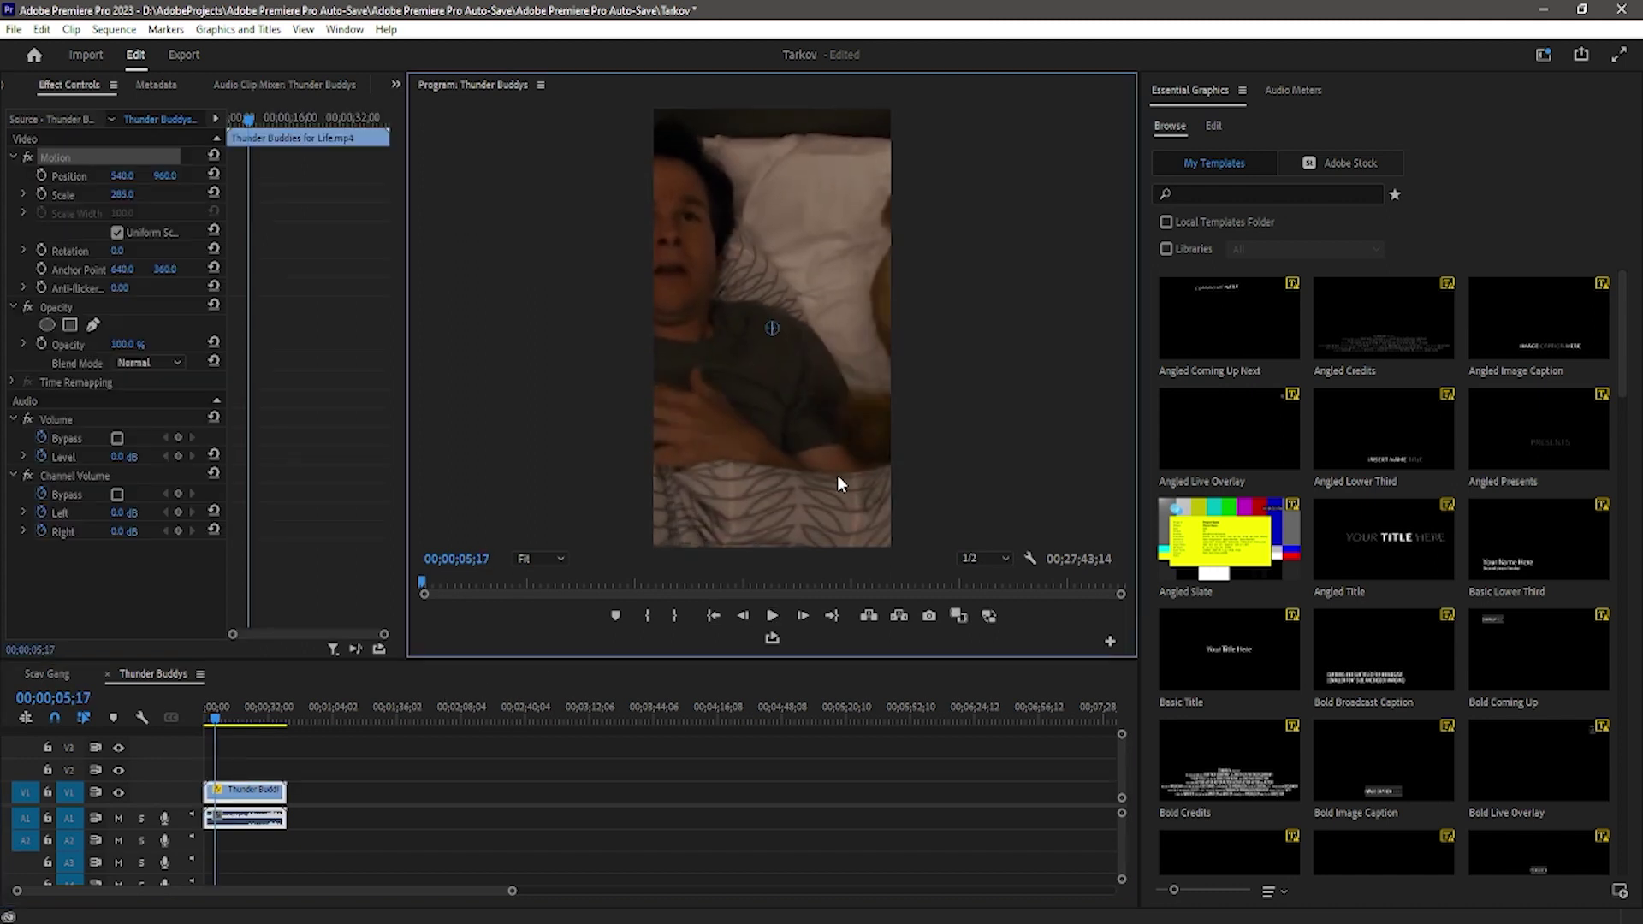
mouse_move(818, 485)
mouse_down()
mouse_move(727, 481)
mouse_move(816, 479)
mouse_up()
Split the movie clip at 00;00;07;10 and raise the second part's video to track V2
key(space)
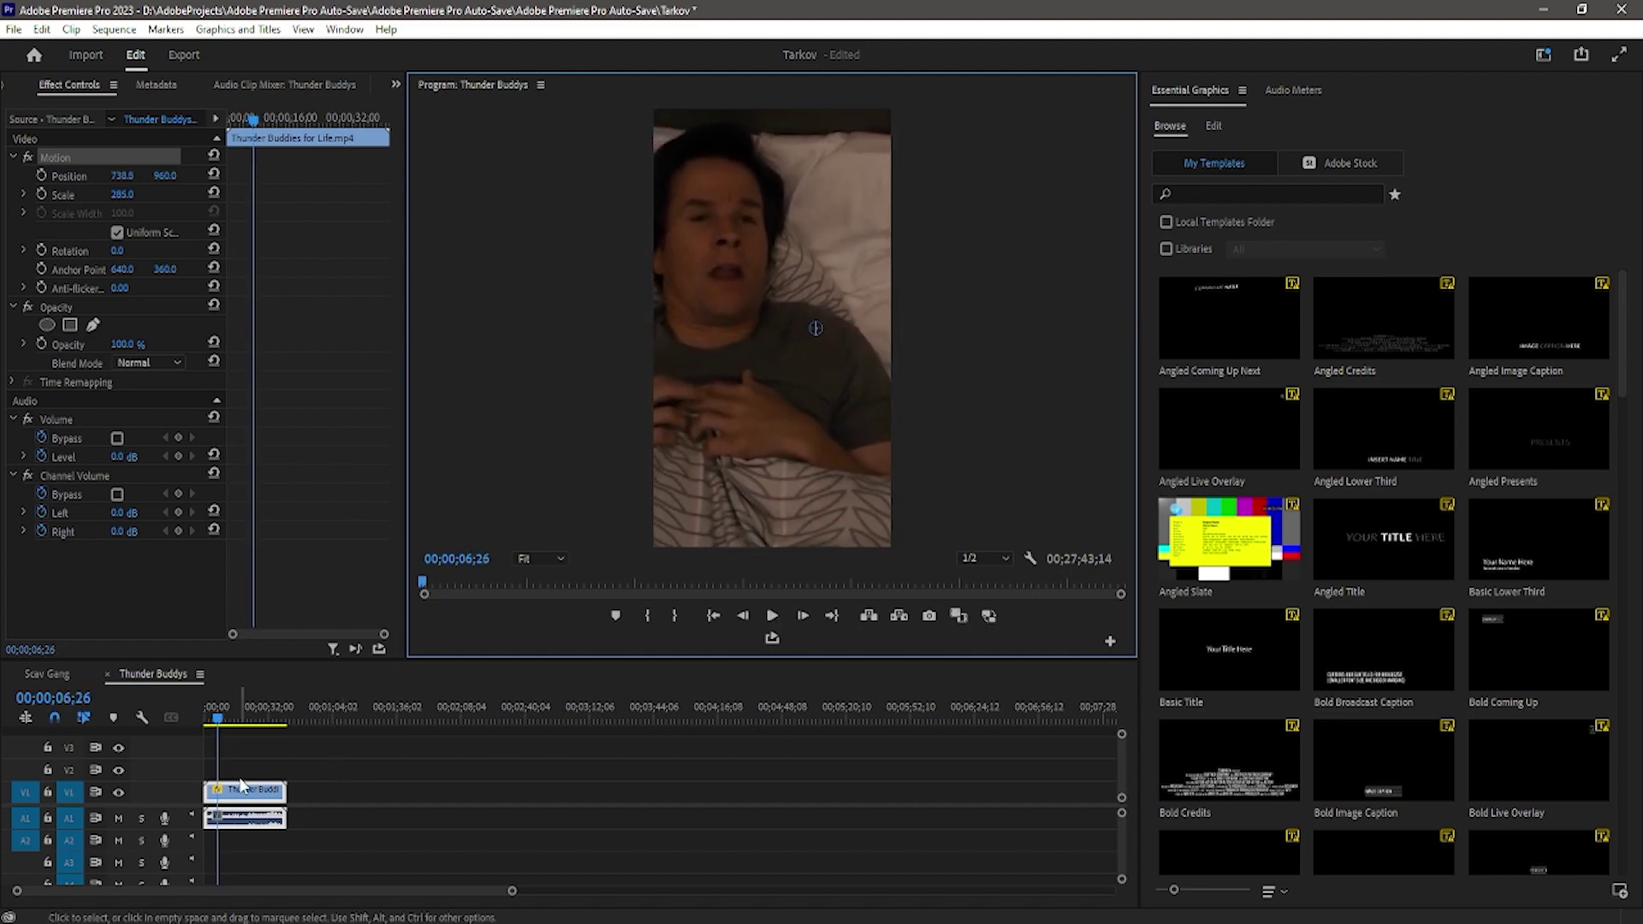
key(c)
click(218, 789)
key(v)
drag(234, 792, 236, 770)
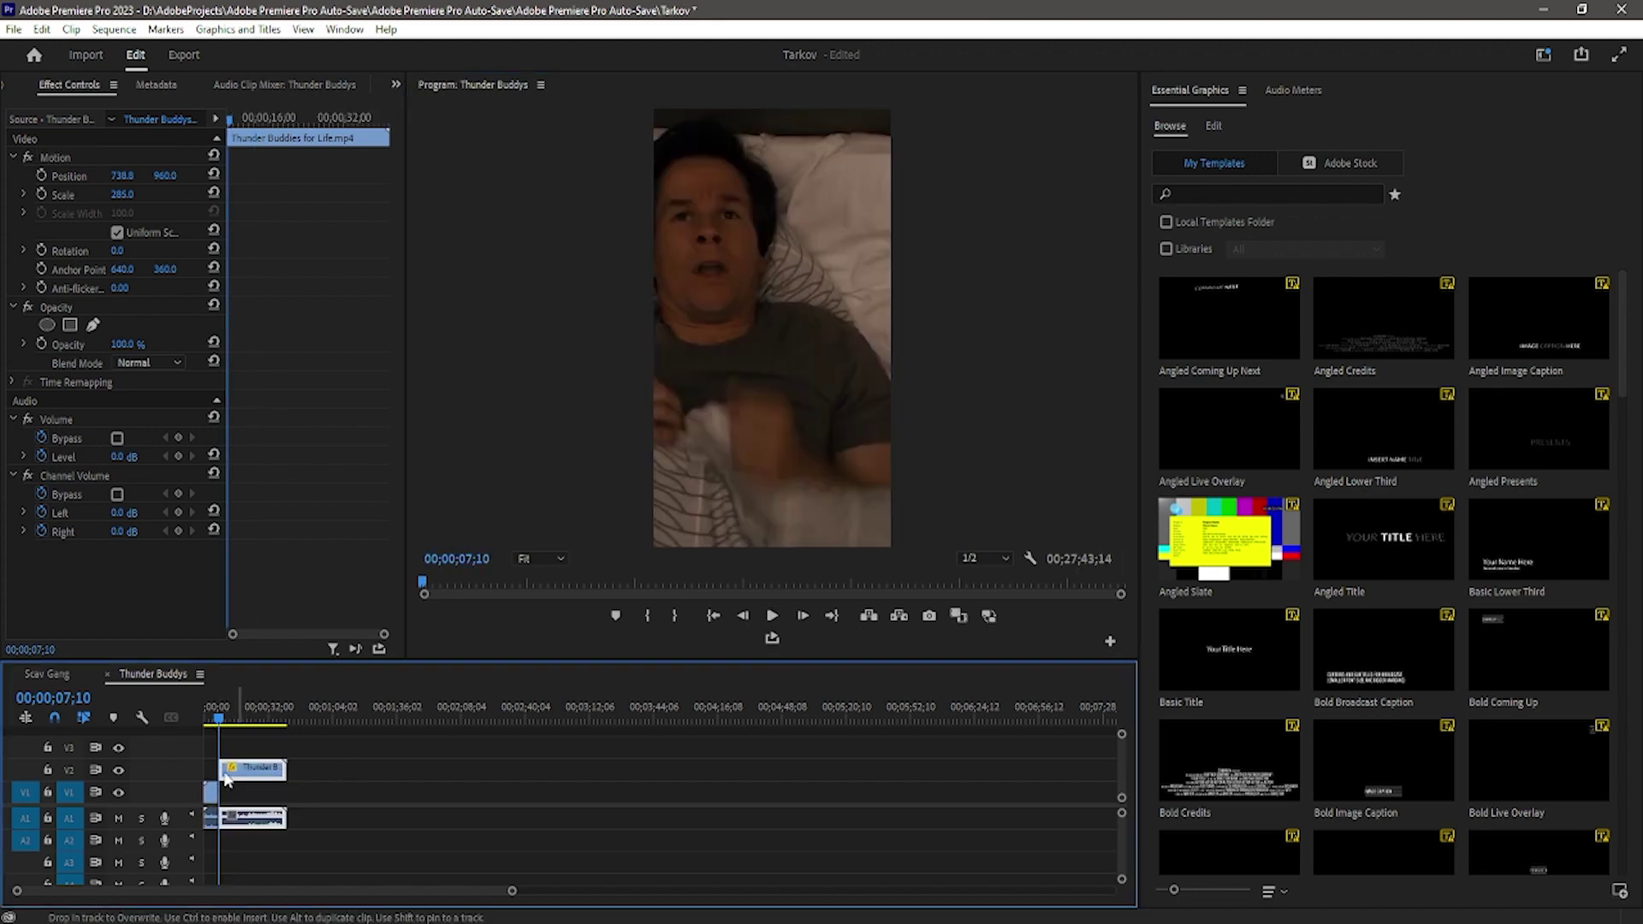
Hide and lock video track V2
click(118, 770)
click(48, 769)
scroll(347, 803, down, 3)
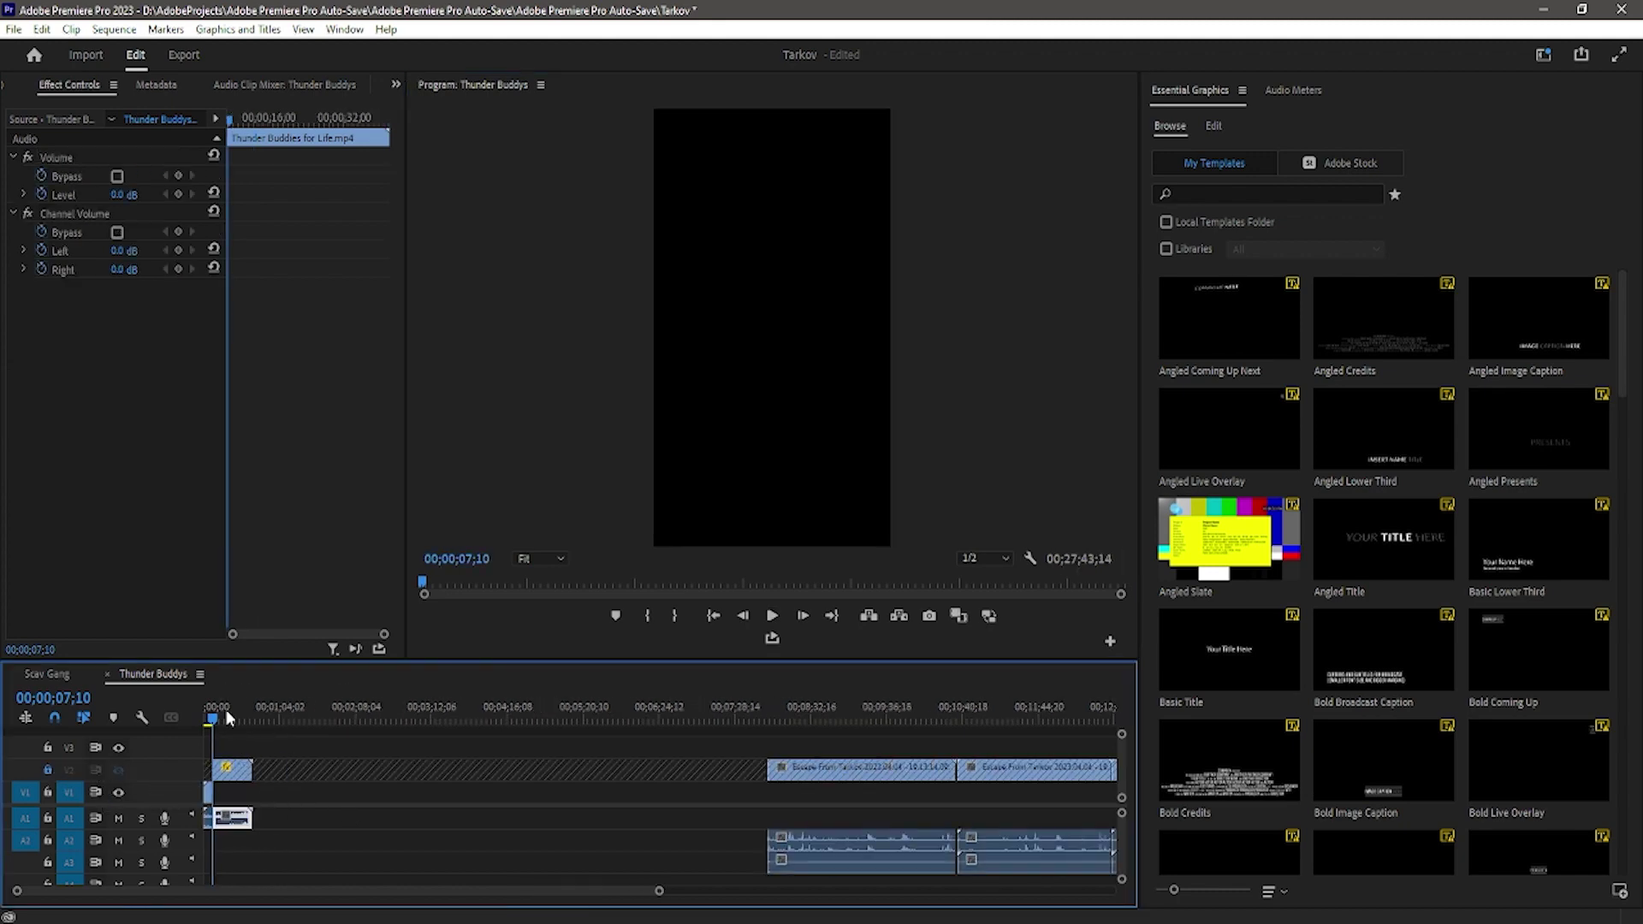
Enable position and scale keyframing for the first movie segment at the start of the clip
drag(226, 712, 132, 721)
key(space)
scroll(344, 779, up, 5)
key(space)
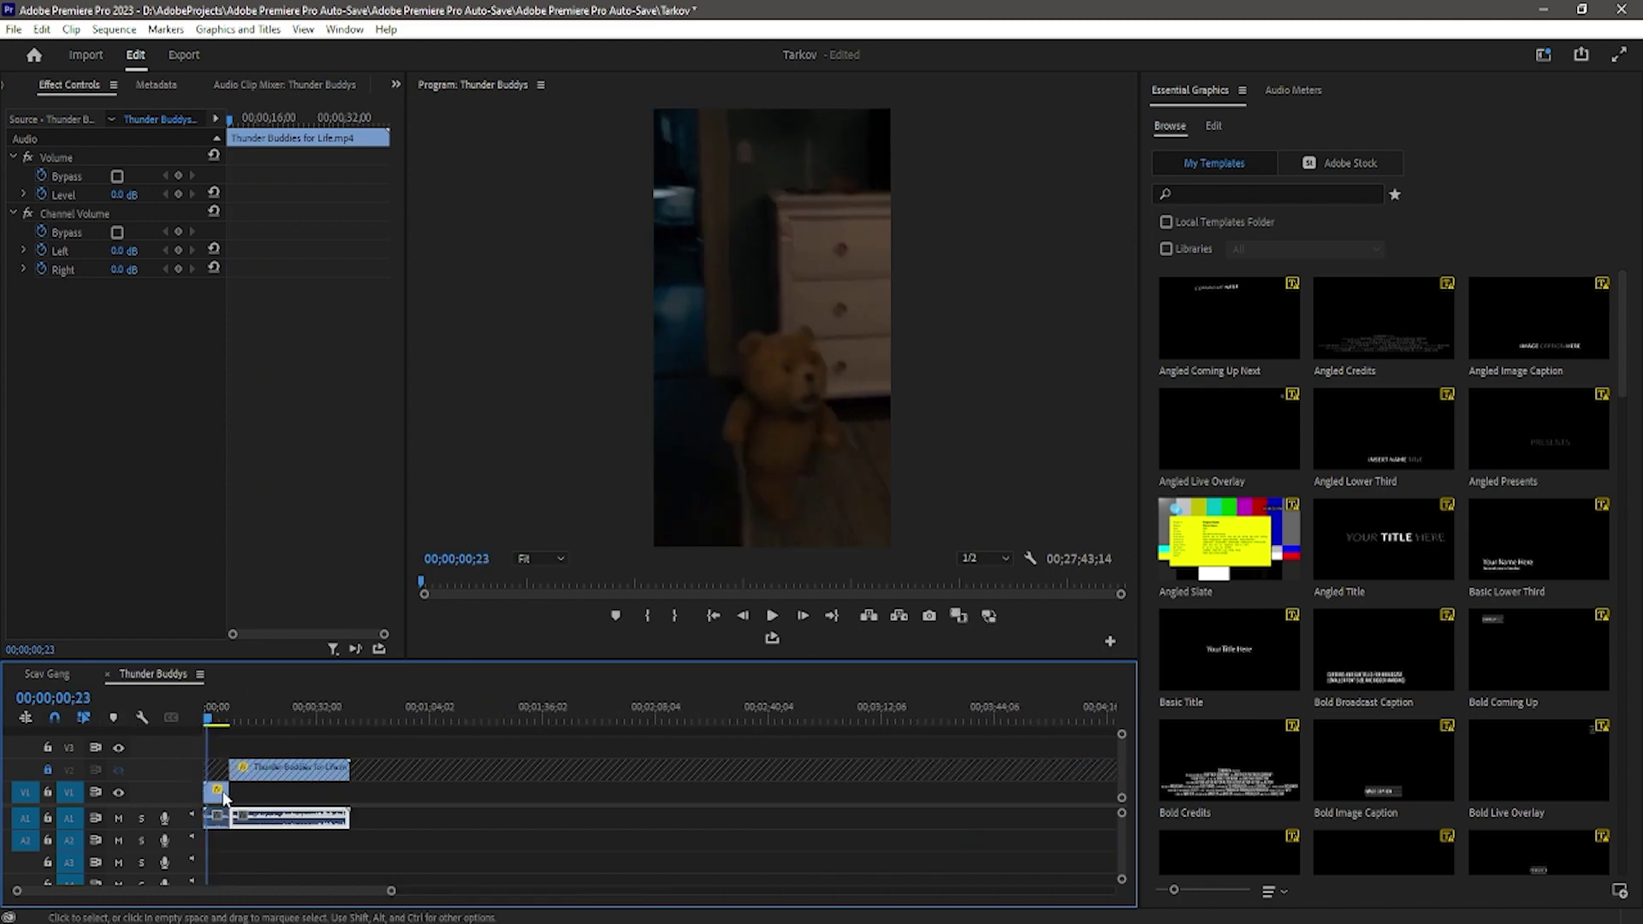
click(228, 792)
click(216, 788)
drag(243, 117, 195, 115)
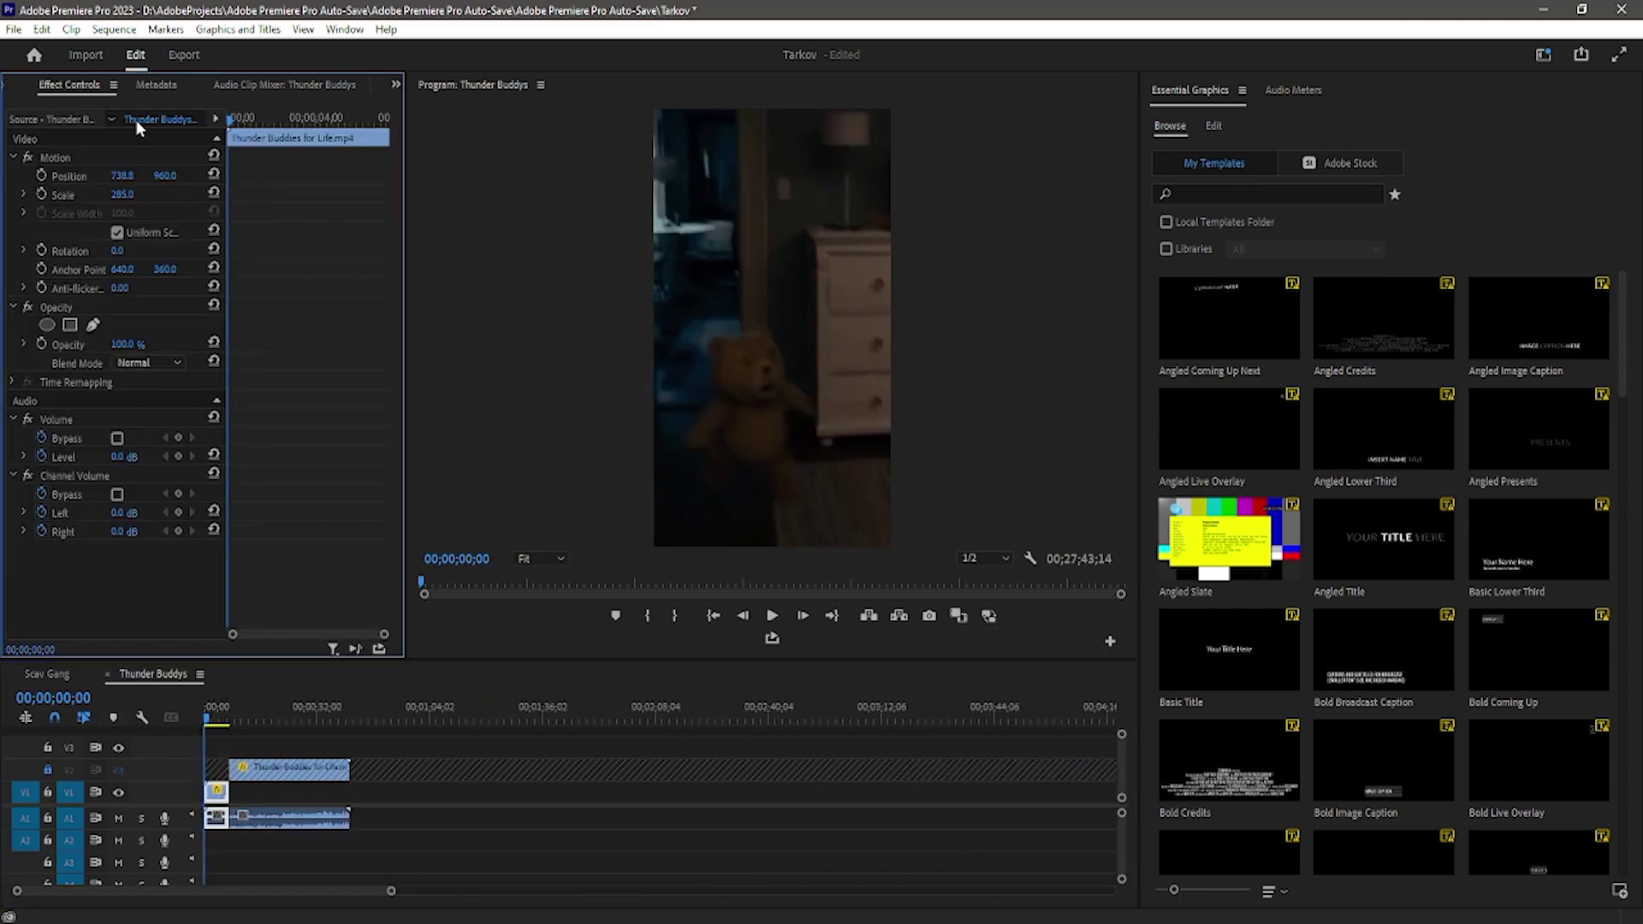
key(space)
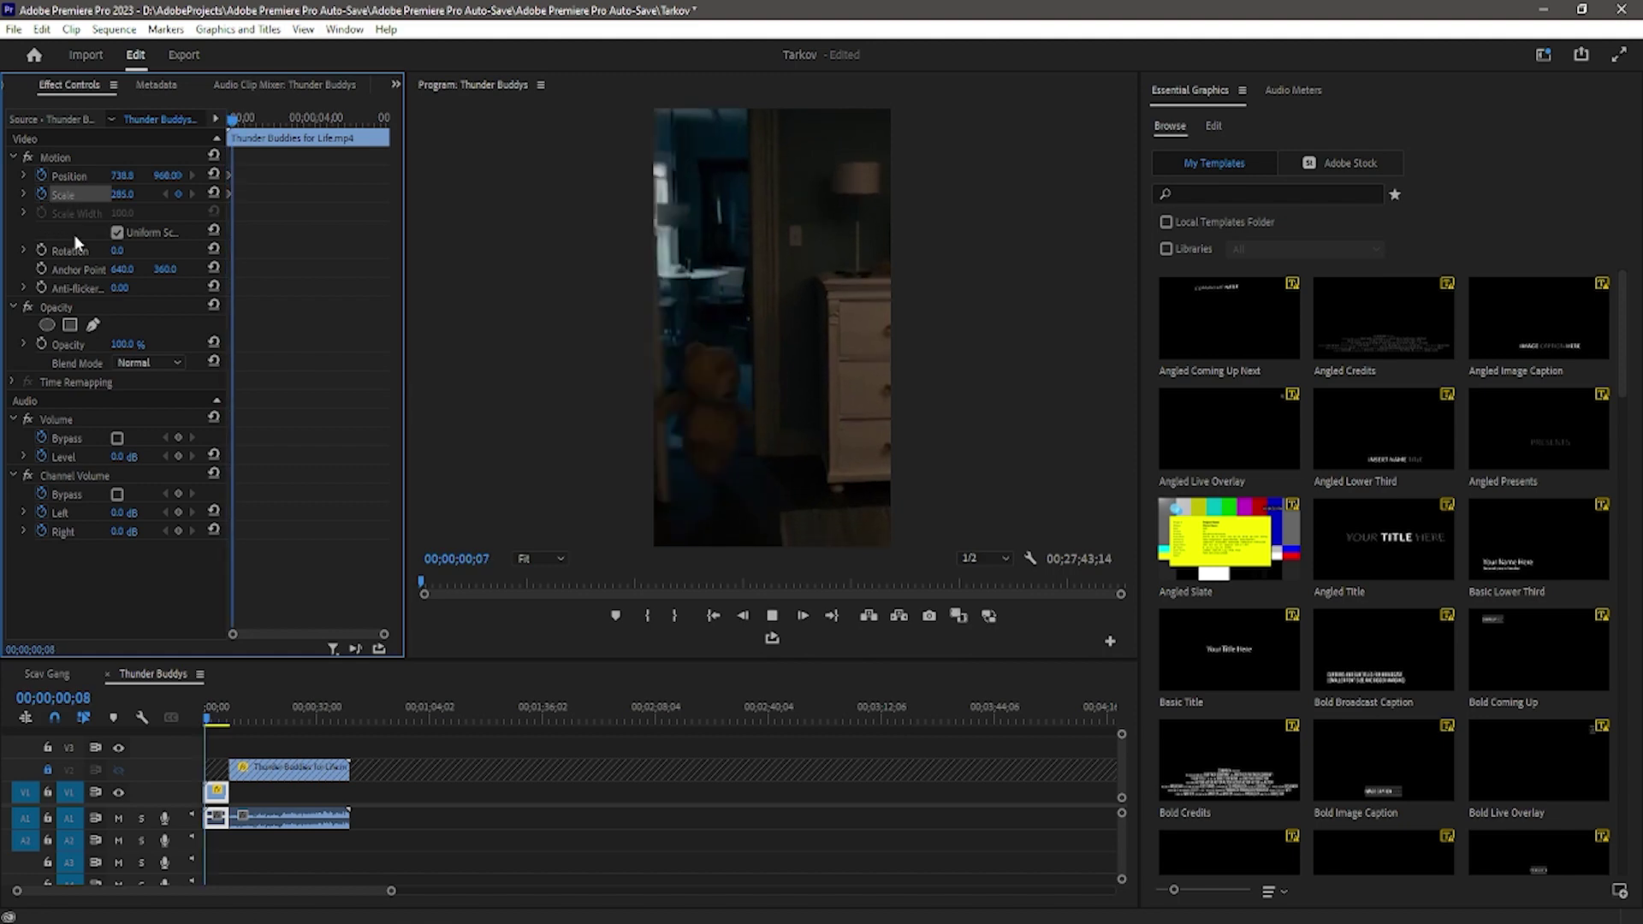
key(space)
drag(248, 120, 139, 137)
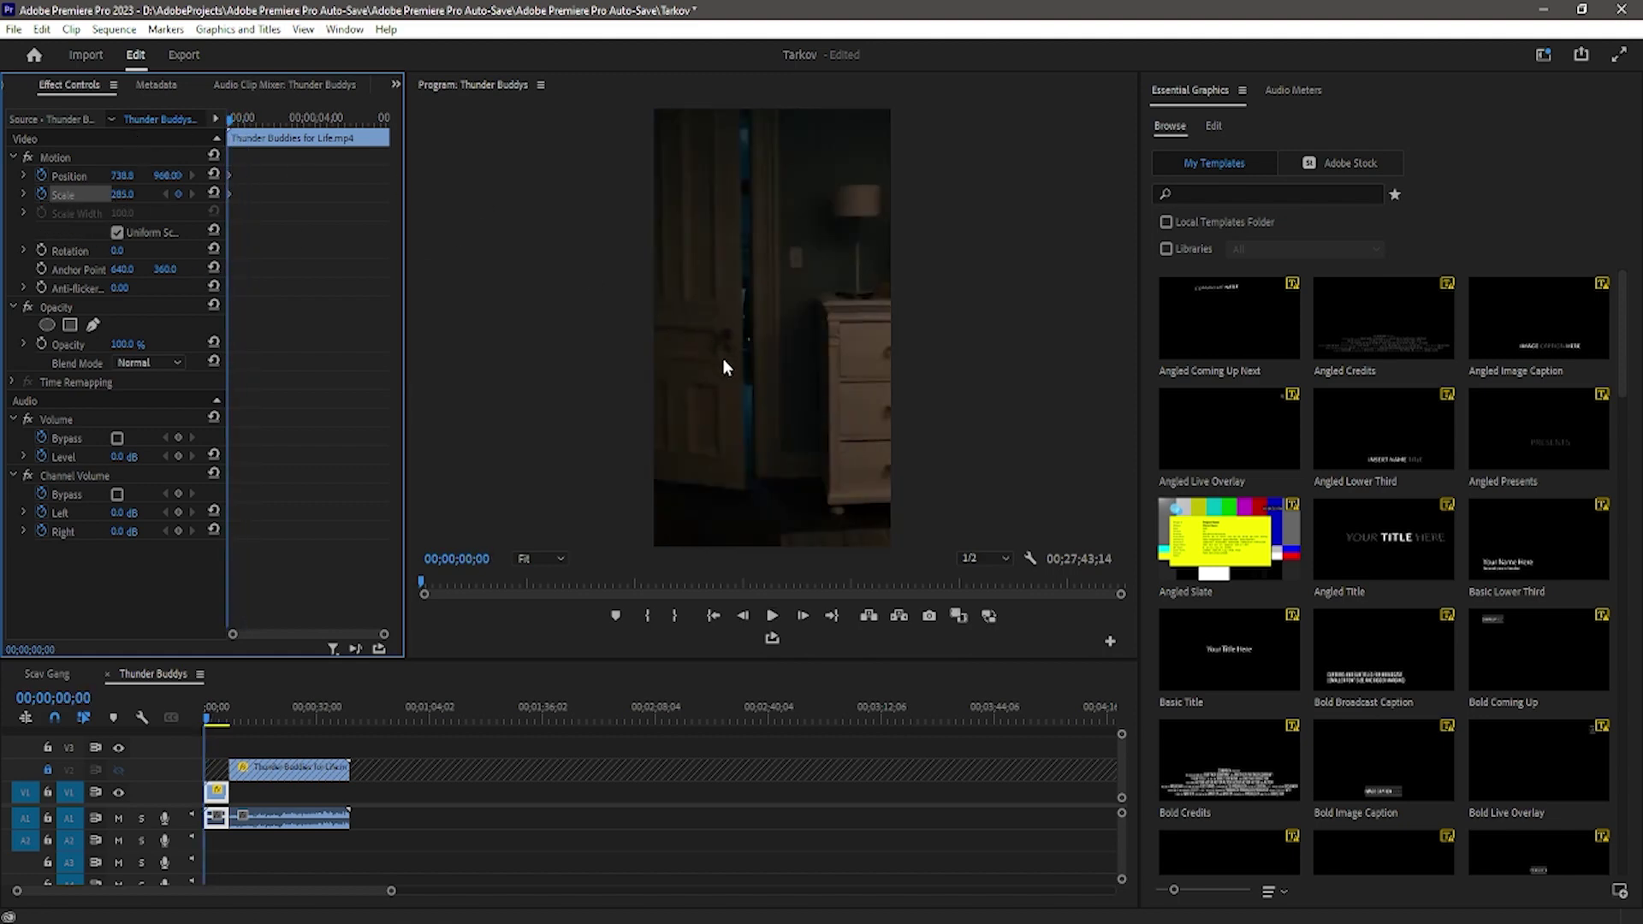
Scale the first movie segment to 703 at 00;00;00;04 and reposition its enlarged image in the frame
key(space)
drag(128, 194, 486, 194)
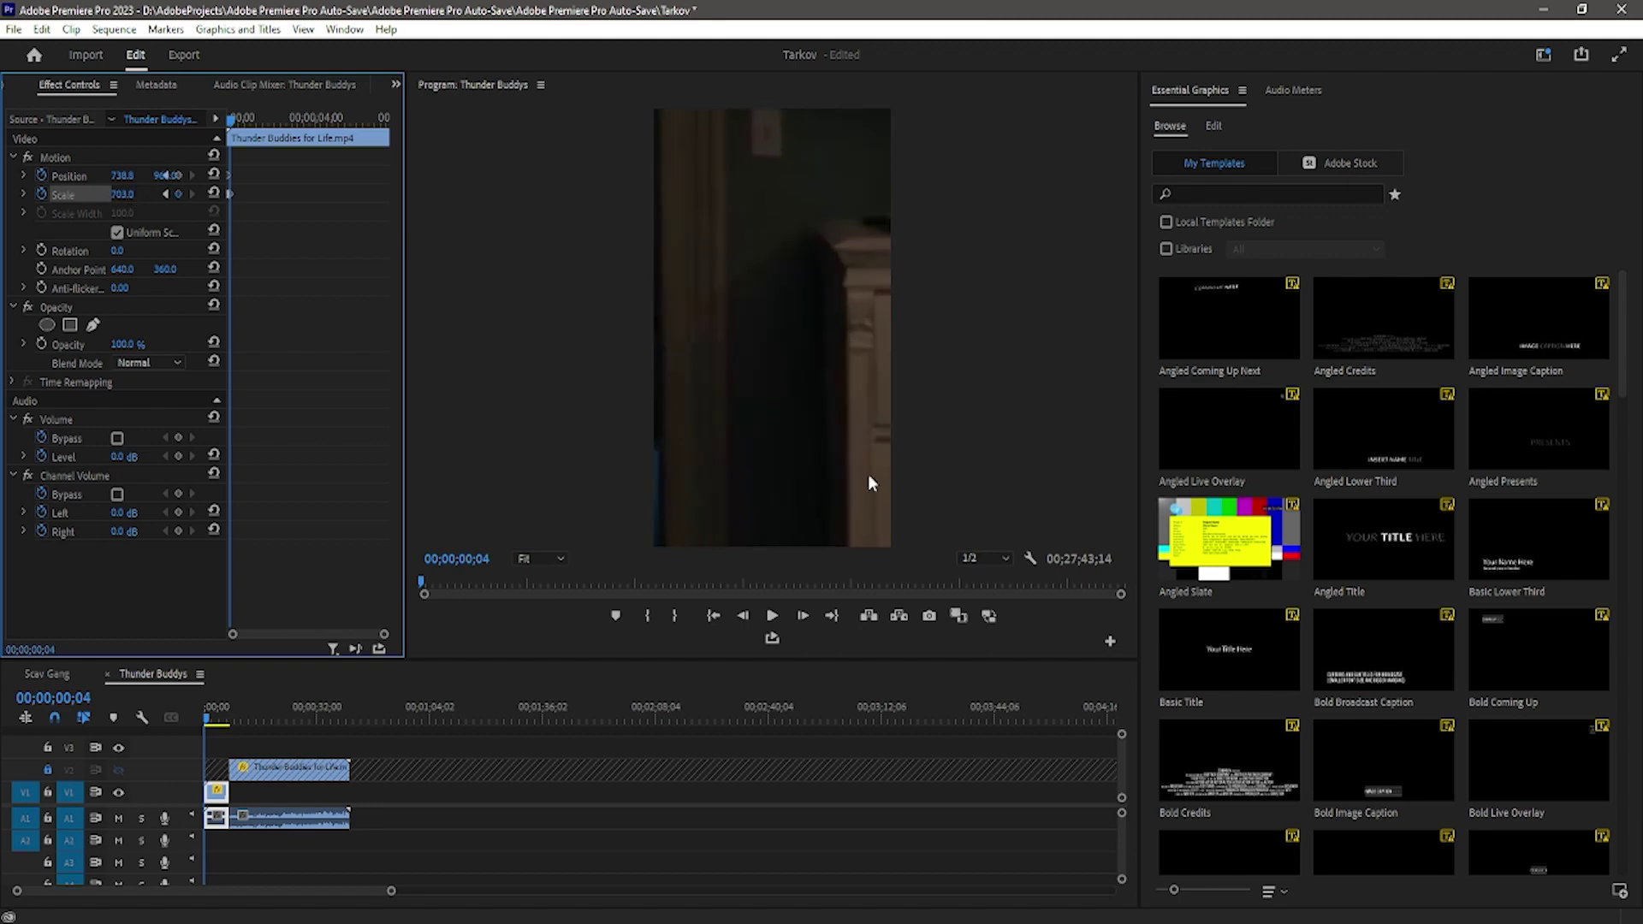
double_click(758, 464)
drag(715, 493, 742, 428)
Keyframe the segment's position frame by frame so the enlarged view follows the running teddy bear within the first second
key(Right)
key(Right)
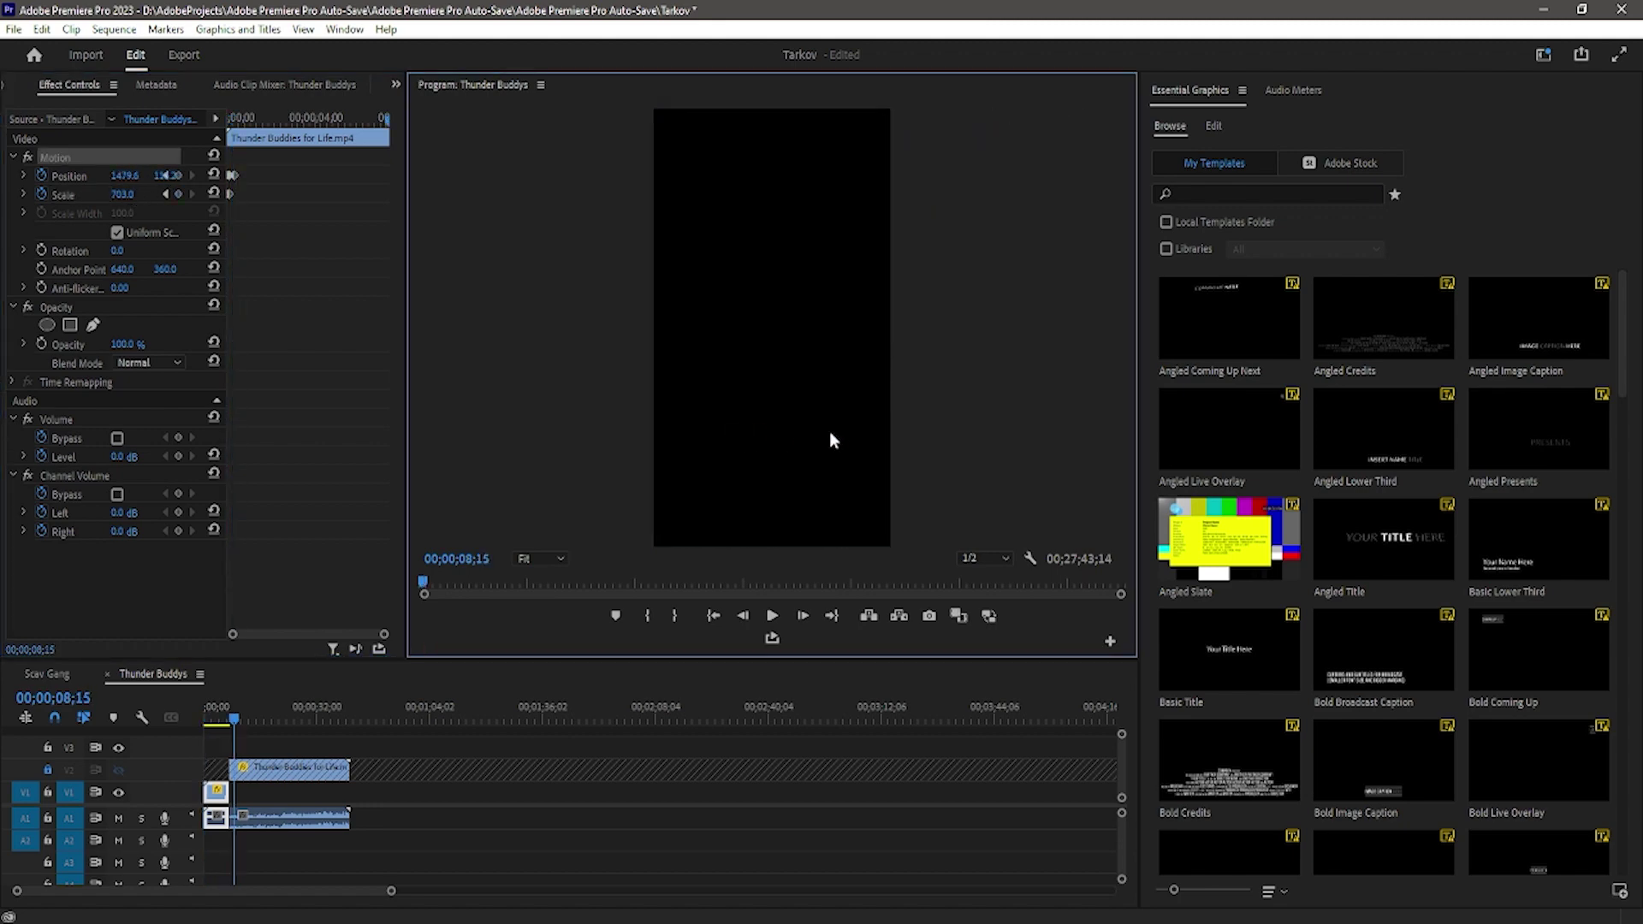
key(Left)
key(Left)
key(Left)
key(Left)
key(Left)
key(Left)
drag(280, 119, 249, 123)
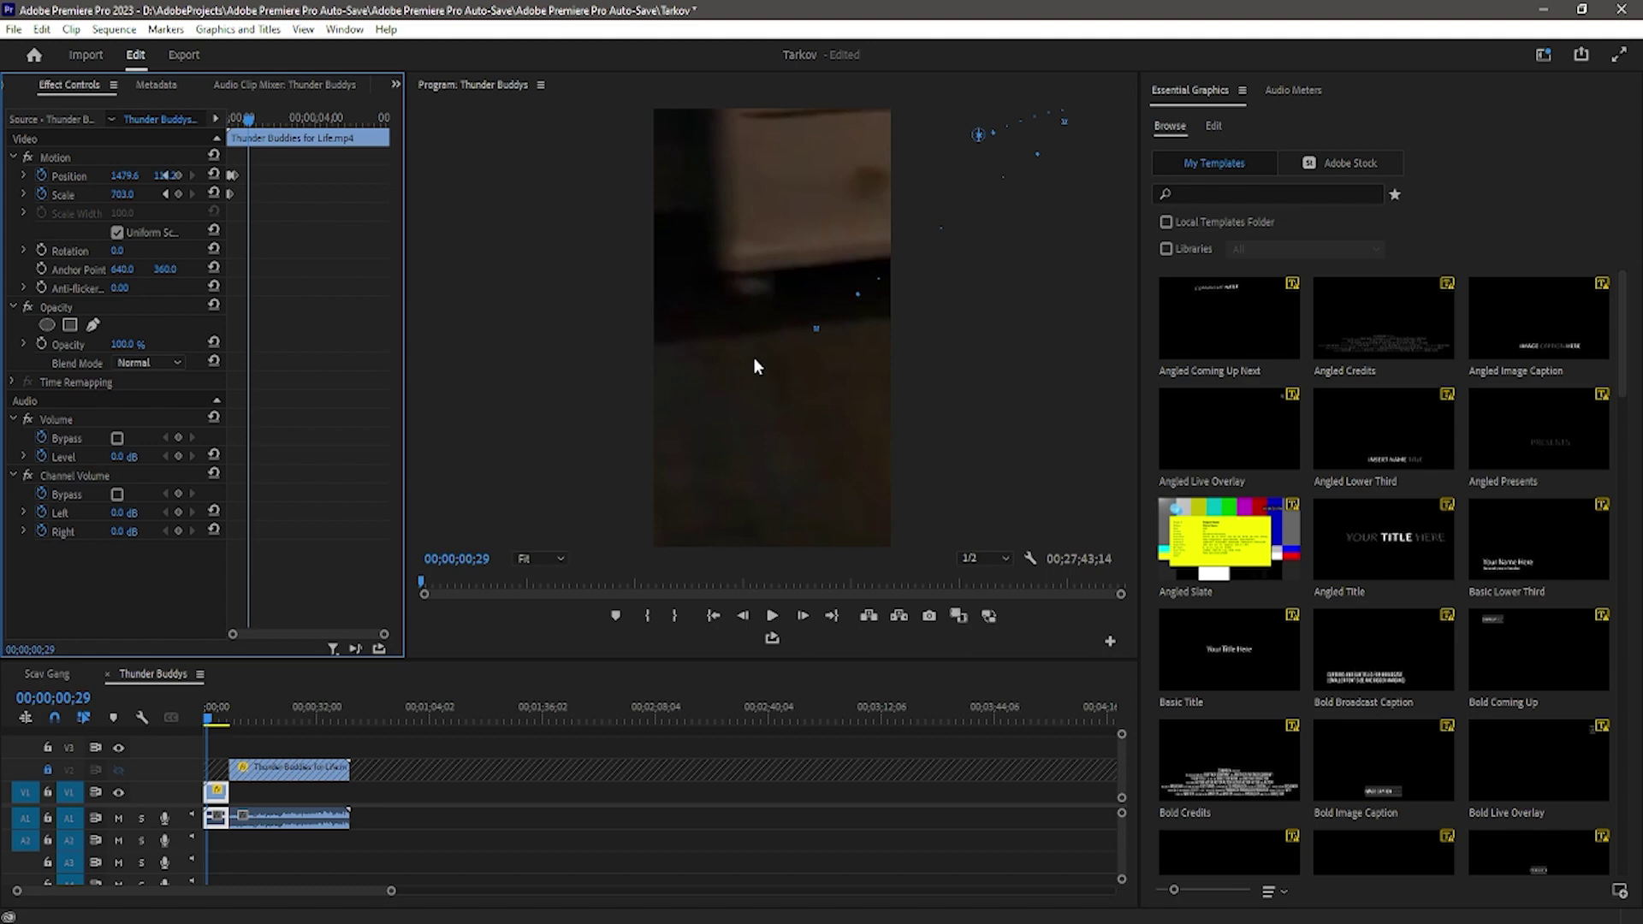
key(Left)
key(Left)
key(Left)
key(Left)
key(Left)
key(Left)
key(Left)
key(Left)
key(Left)
key(Left)
key(Right)
key(Right)
key(Right)
key(Right)
key(Right)
drag(955, 420, 723, 346)
Add further position keyframes near the one-second mark to keep the view tracking the teddy bear
key(Right)
key(Right)
key(Right)
key(Right)
key(Right)
key(Right)
key(Right)
key(Right)
key(Right)
drag(852, 421, 763, 454)
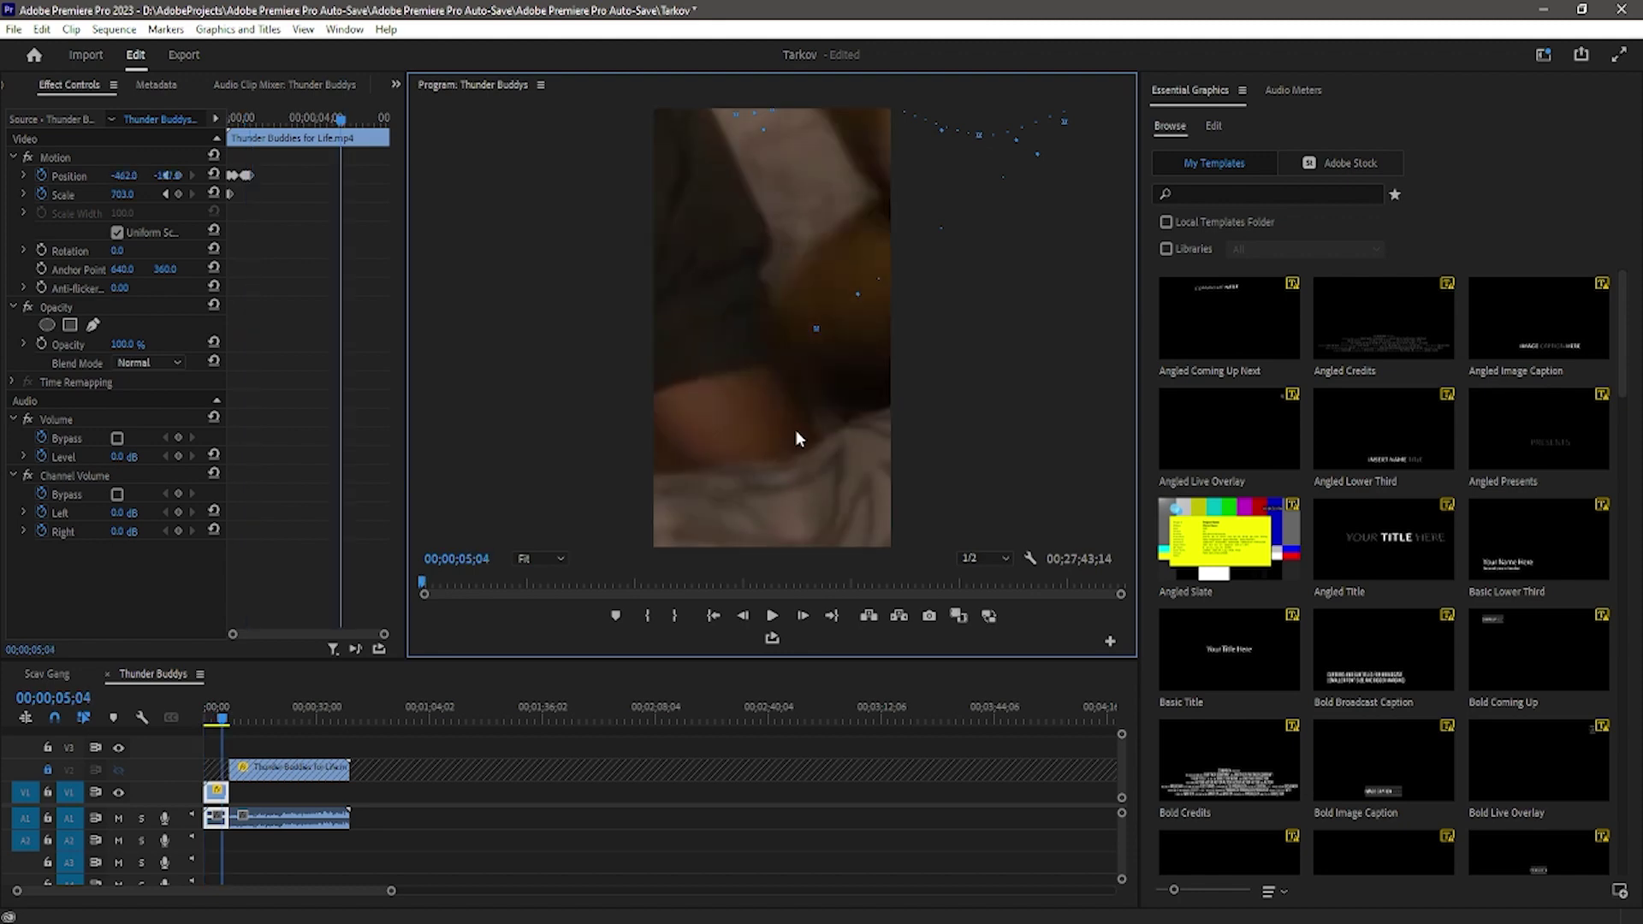
Keyframe the segment's position from 00;00;05;04 to 00;00;05;16 so the teddy bear's face fills the frame
drag(795, 431, 834, 439)
key(Right)
key(Right)
key(Right)
key(Right)
key(Right)
key(Right)
key(Right)
key(Right)
key(Right)
key(Right)
key(Right)
key(Right)
key(Right)
key(Right)
key(Right)
key(Left)
key(Left)
key(Left)
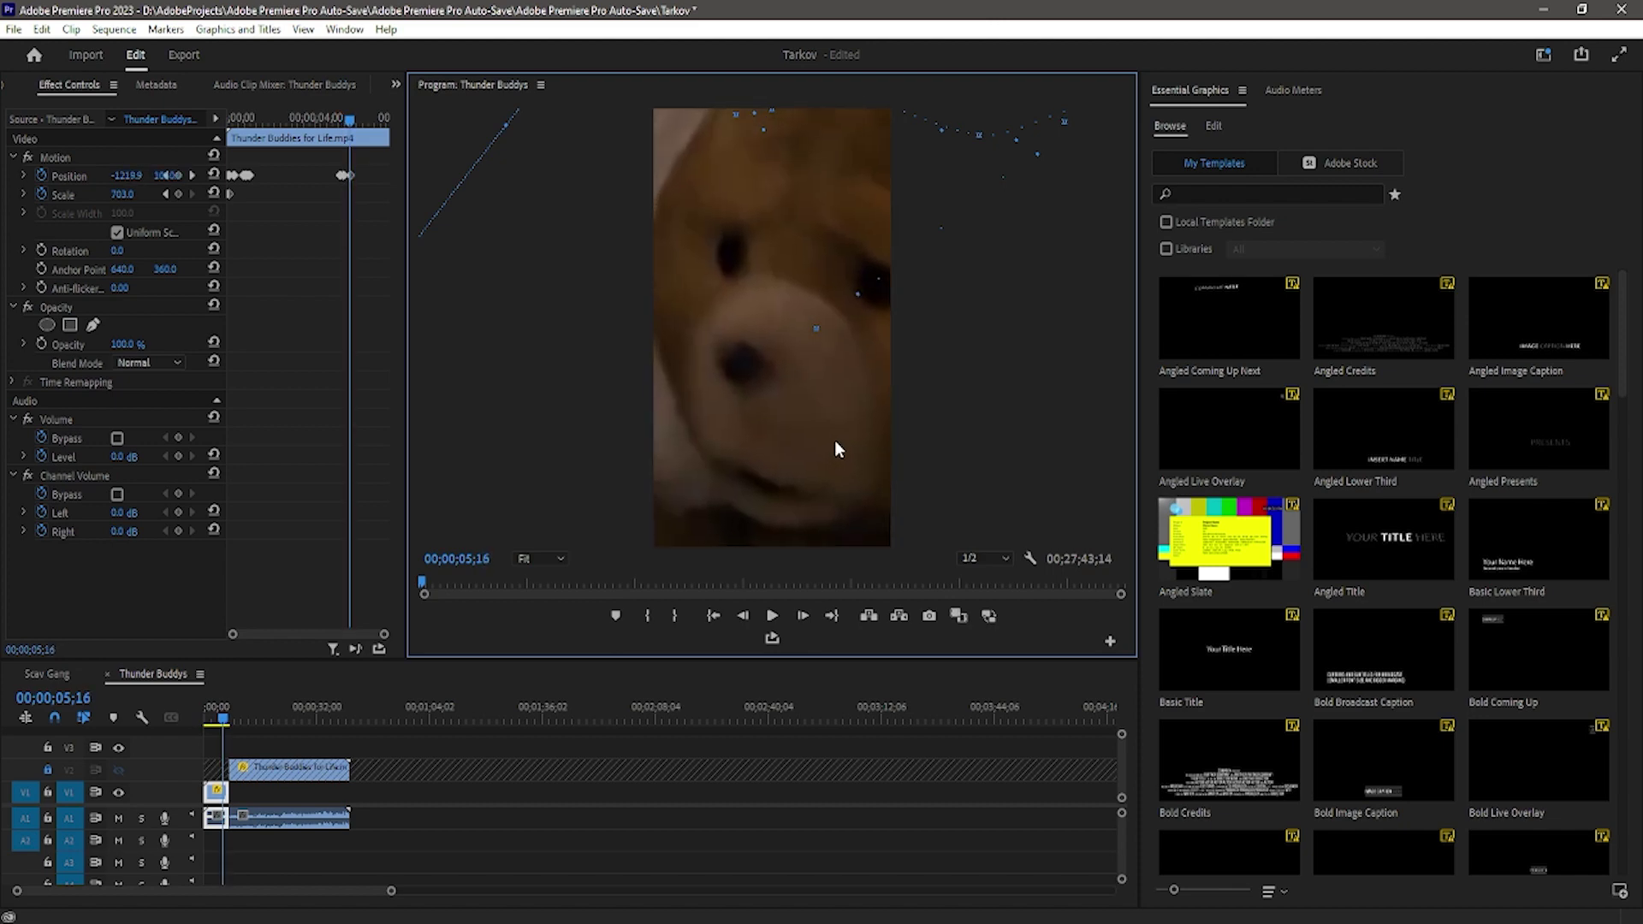
Keyframe the first movie segment's position from 00;00;05;23 to 00;00;06;17 to keep the teddy bear's face centred in the frame
key(Right)
key(Right)
key(Right)
key(Right)
key(Right)
key(Right)
key(Right)
key(Right)
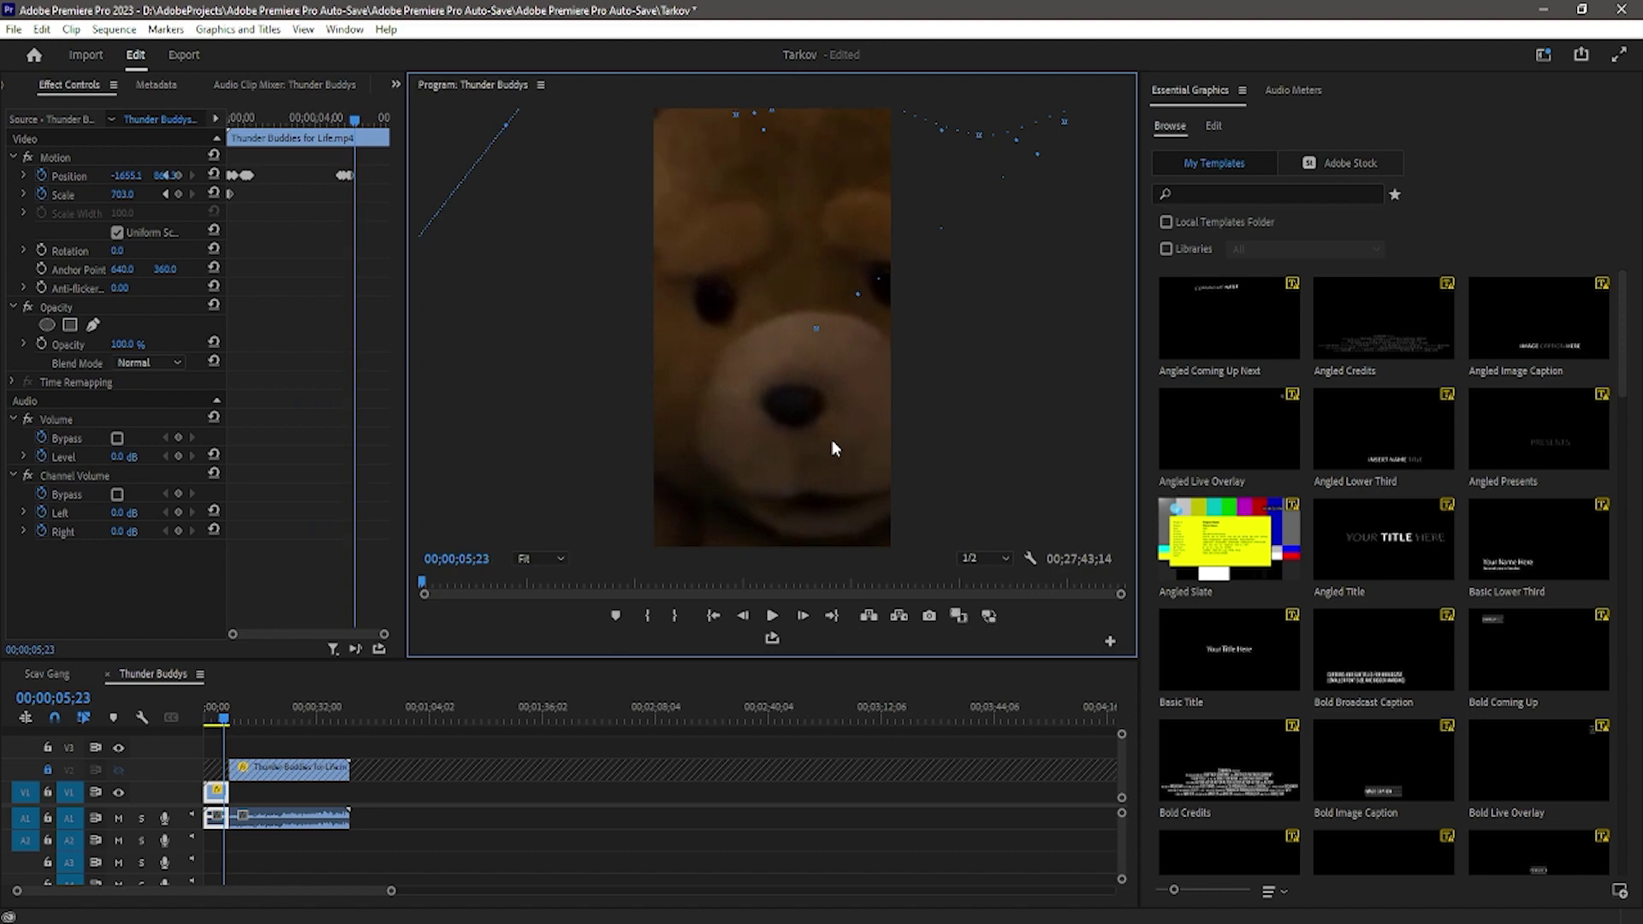
drag(828, 443, 778, 441)
key(Right)
key(Right)
key(Right)
key(Right)
key(Right)
key(Right)
key(Right)
key(Right)
key(Right)
key(Right)
key(Right)
key(Right)
key(Right)
key(Right)
key(Right)
key(Right)
key(Right)
key(Right)
key(Right)
key(Right)
key(Right)
key(Right)
key(Right)
key(Right)
key(Right)
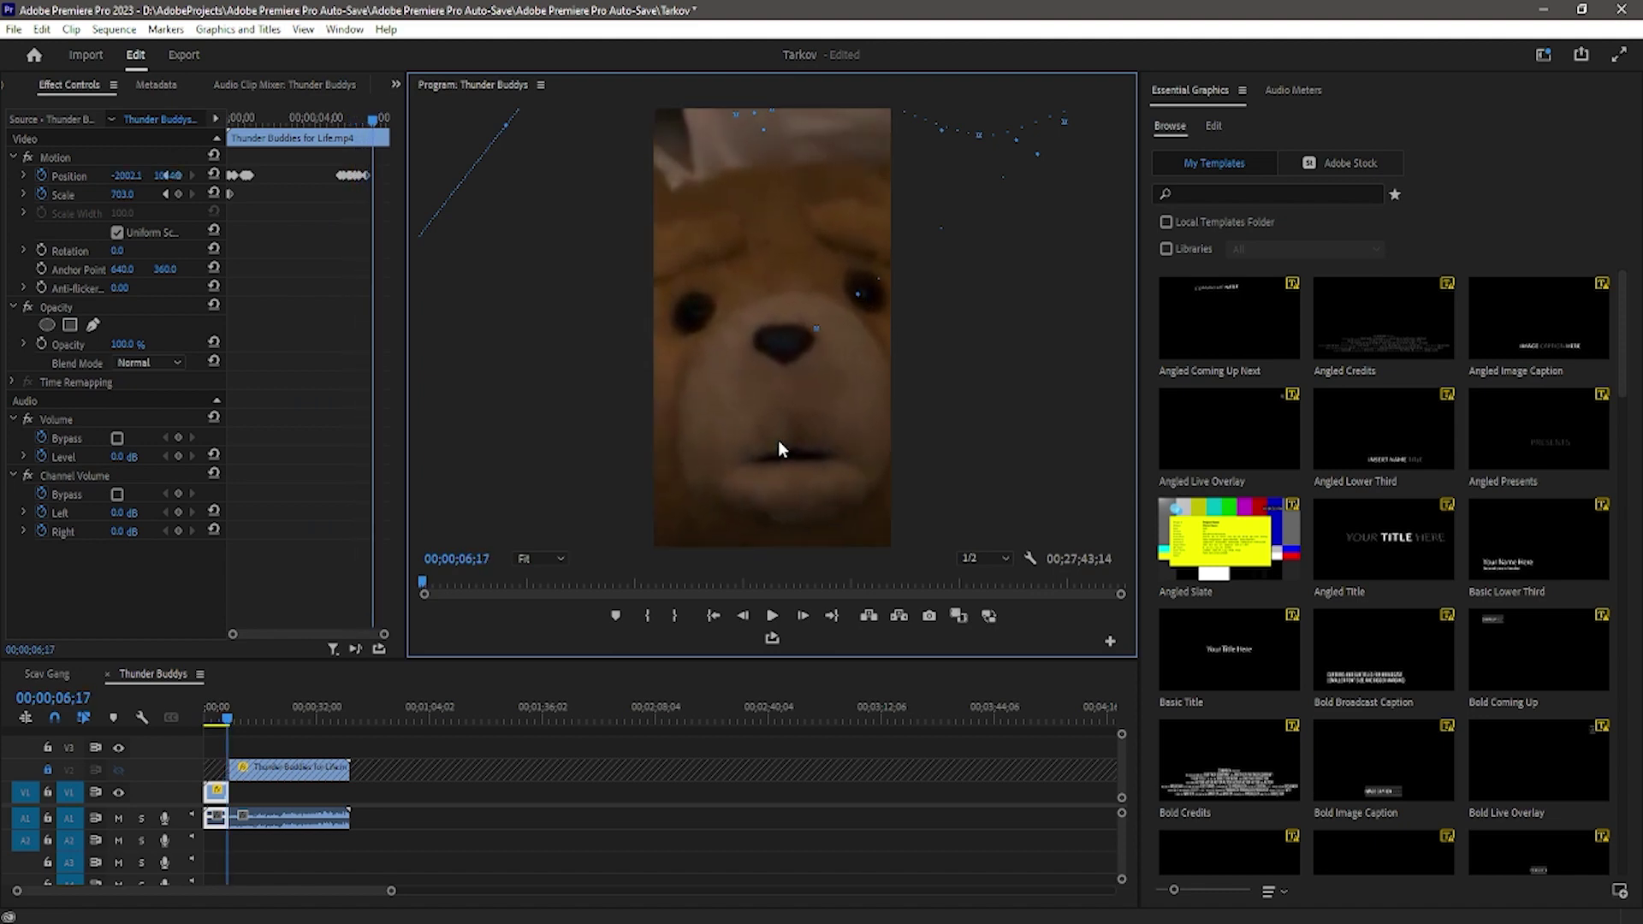
Add scale and position keyframes to the first movie segment at 00;00;06;21, widening the effect settings area for easier access
key(Right)
key(Right)
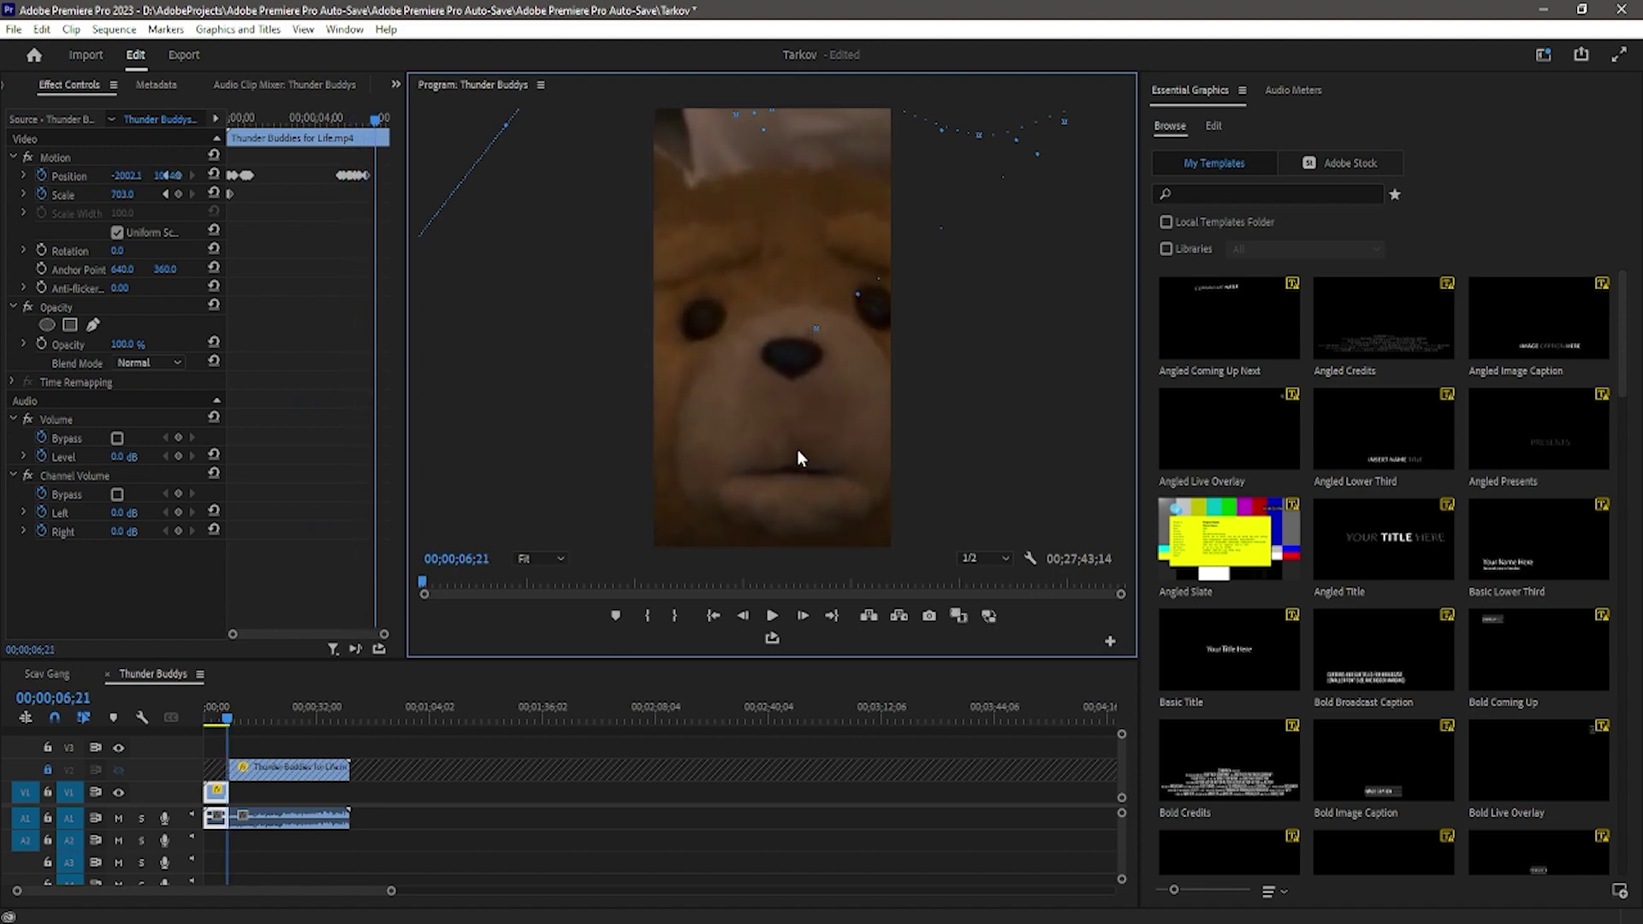
click(178, 194)
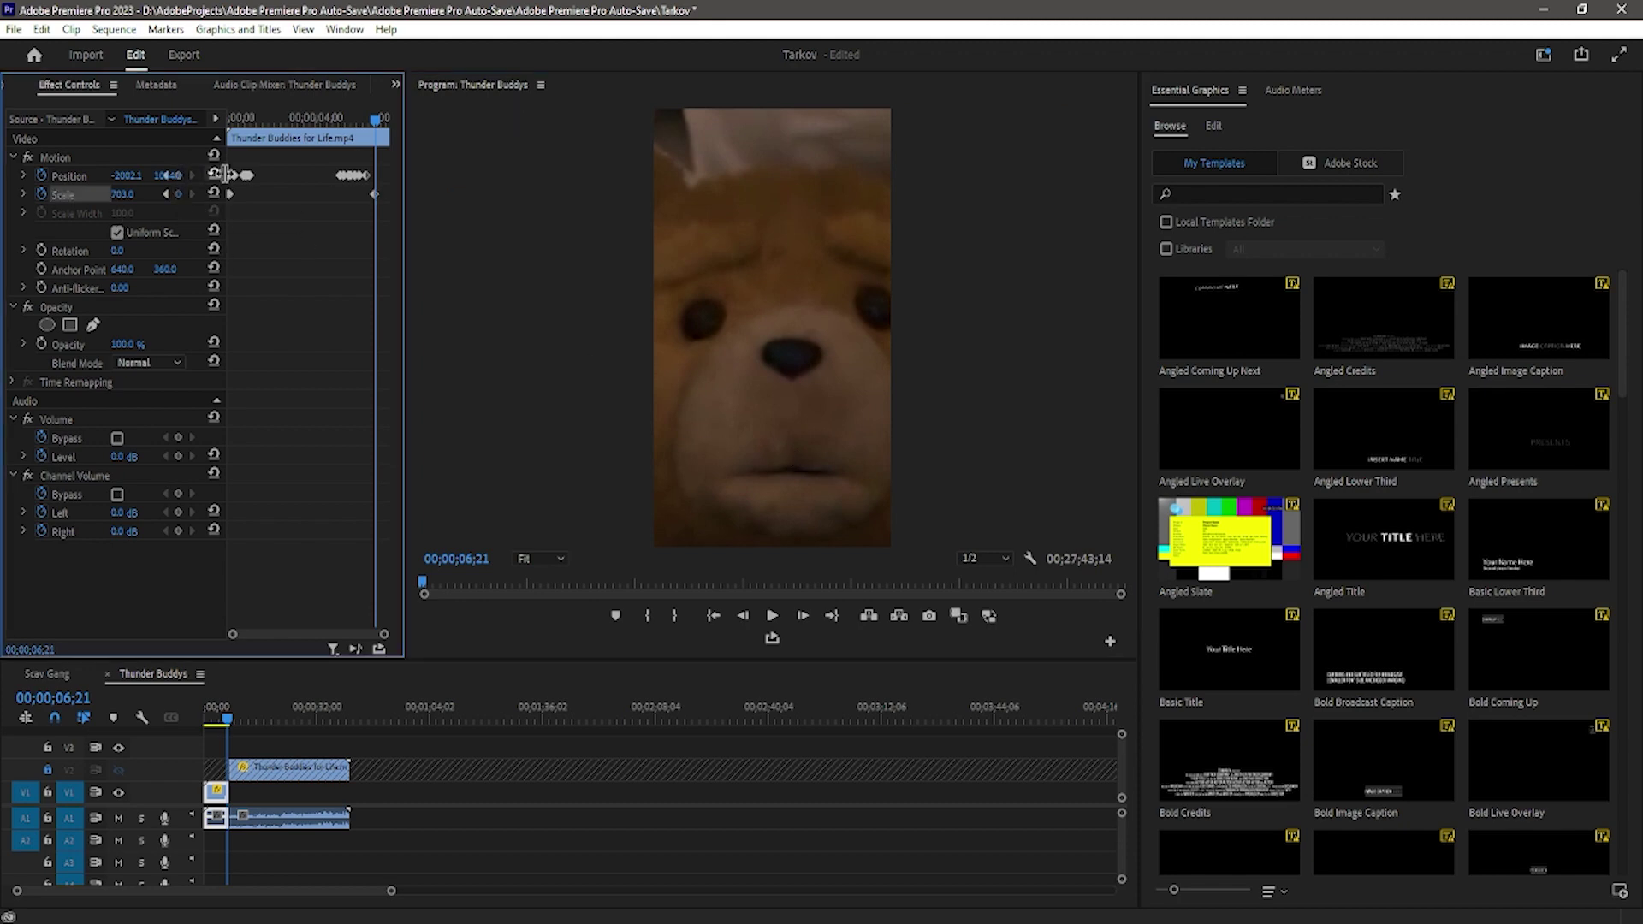
drag(406, 227, 490, 227)
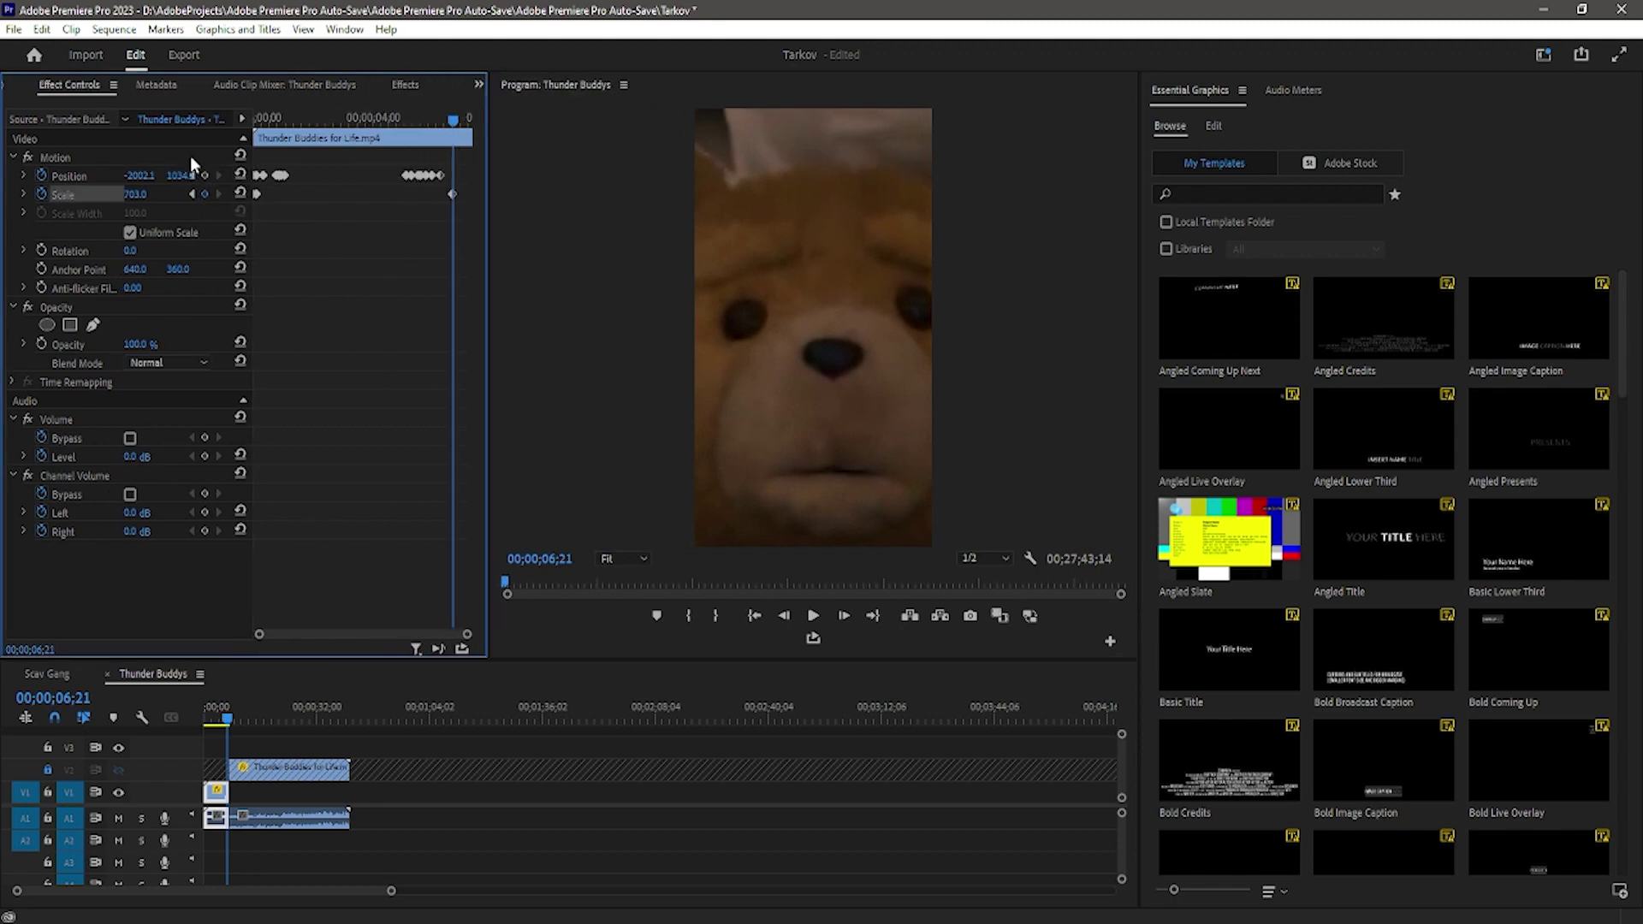
click(206, 174)
Reposition the enlarged image at 00;00;06;24 and advance to the end of the segment at 00;00;07;04
click(801, 327)
key(Right)
key(Right)
key(Right)
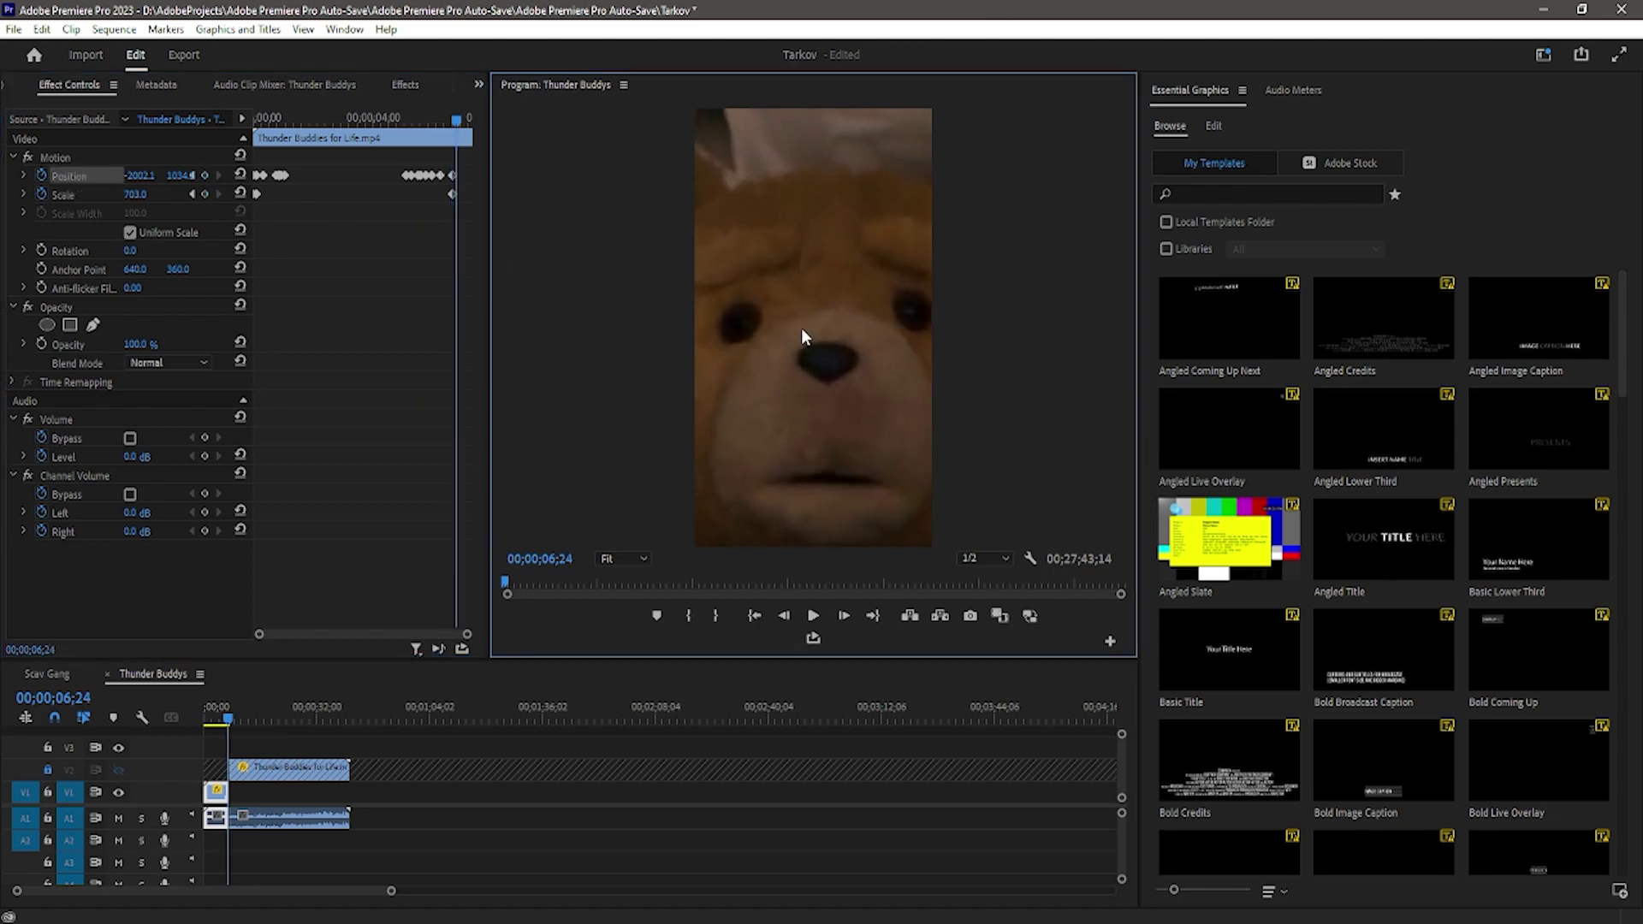
click(783, 395)
drag(749, 427, 794, 394)
key(Right)
key(Right)
key(Right)
key(Right)
key(Right)
key(Right)
key(Right)
key(Right)
key(Right)
key(Right)
Unlock track V2 and move the three Escape From Tarkov clips onto V1 directly after the first movie segment
click(807, 766)
key(backslash)
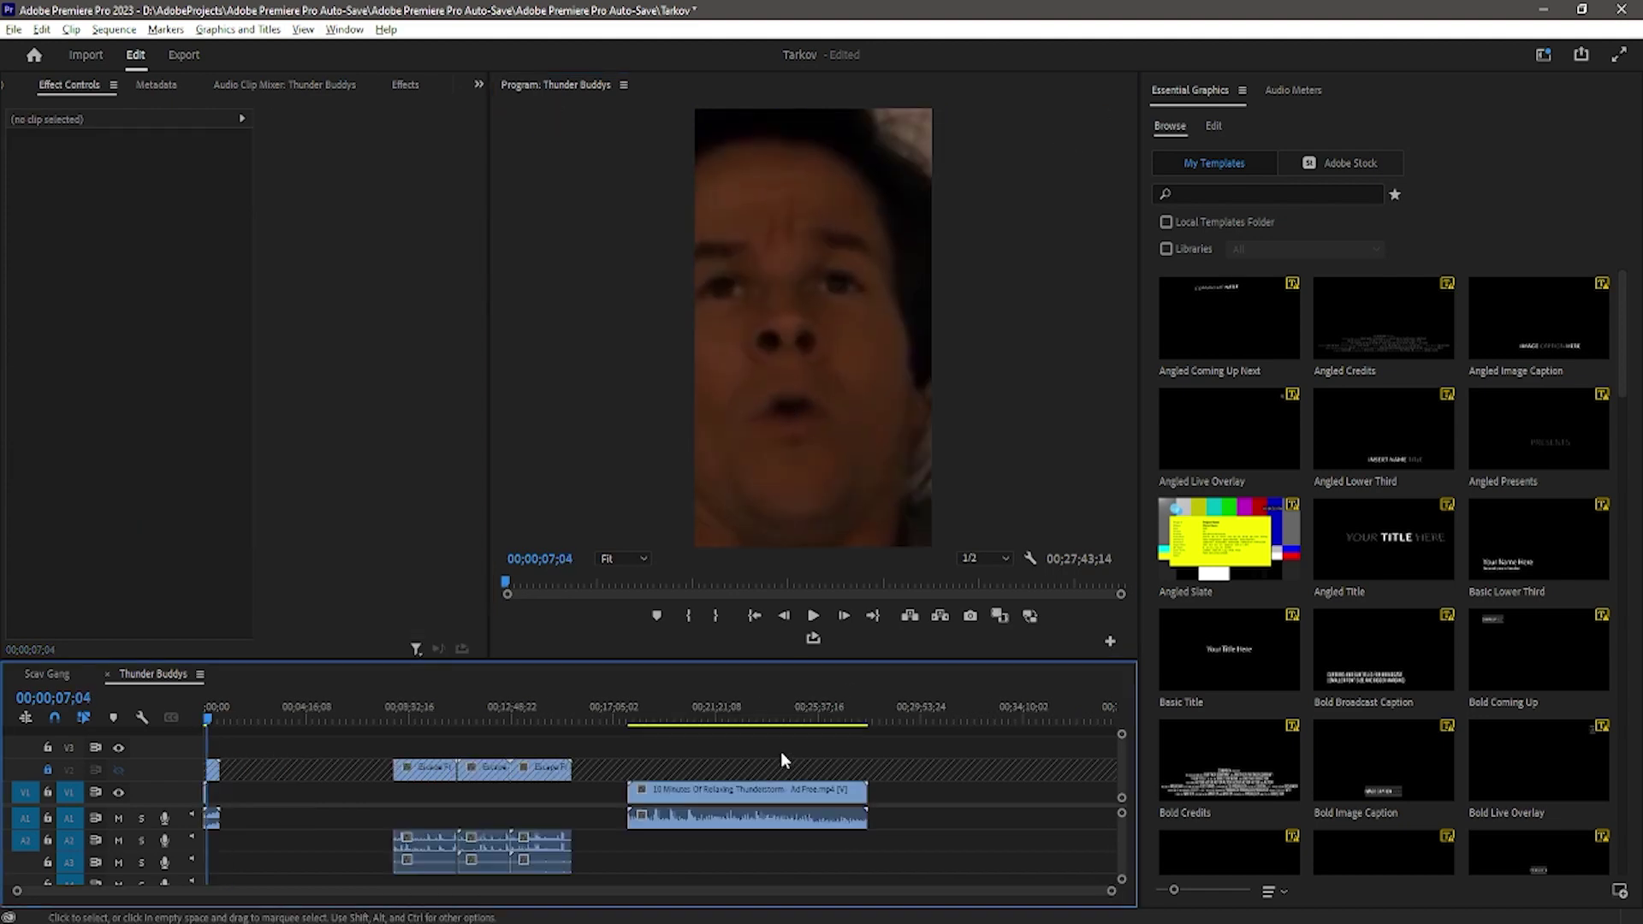
click(47, 769)
drag(398, 737, 571, 779)
drag(417, 768, 256, 805)
scroll(245, 800, up, 3)
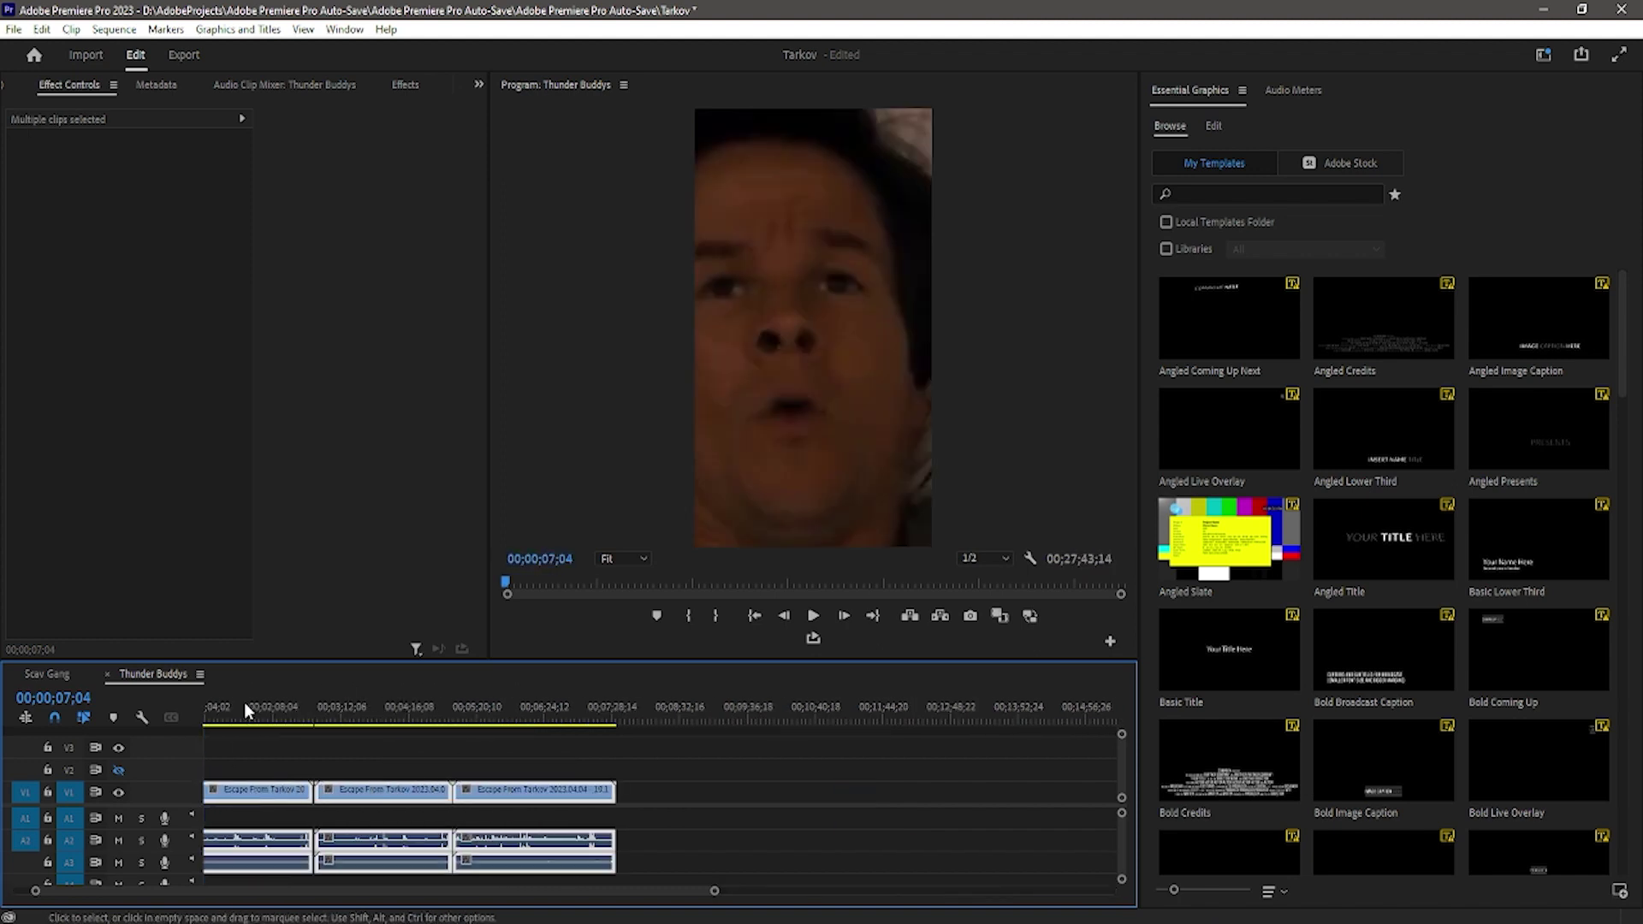
scroll(121, 894, left, 2)
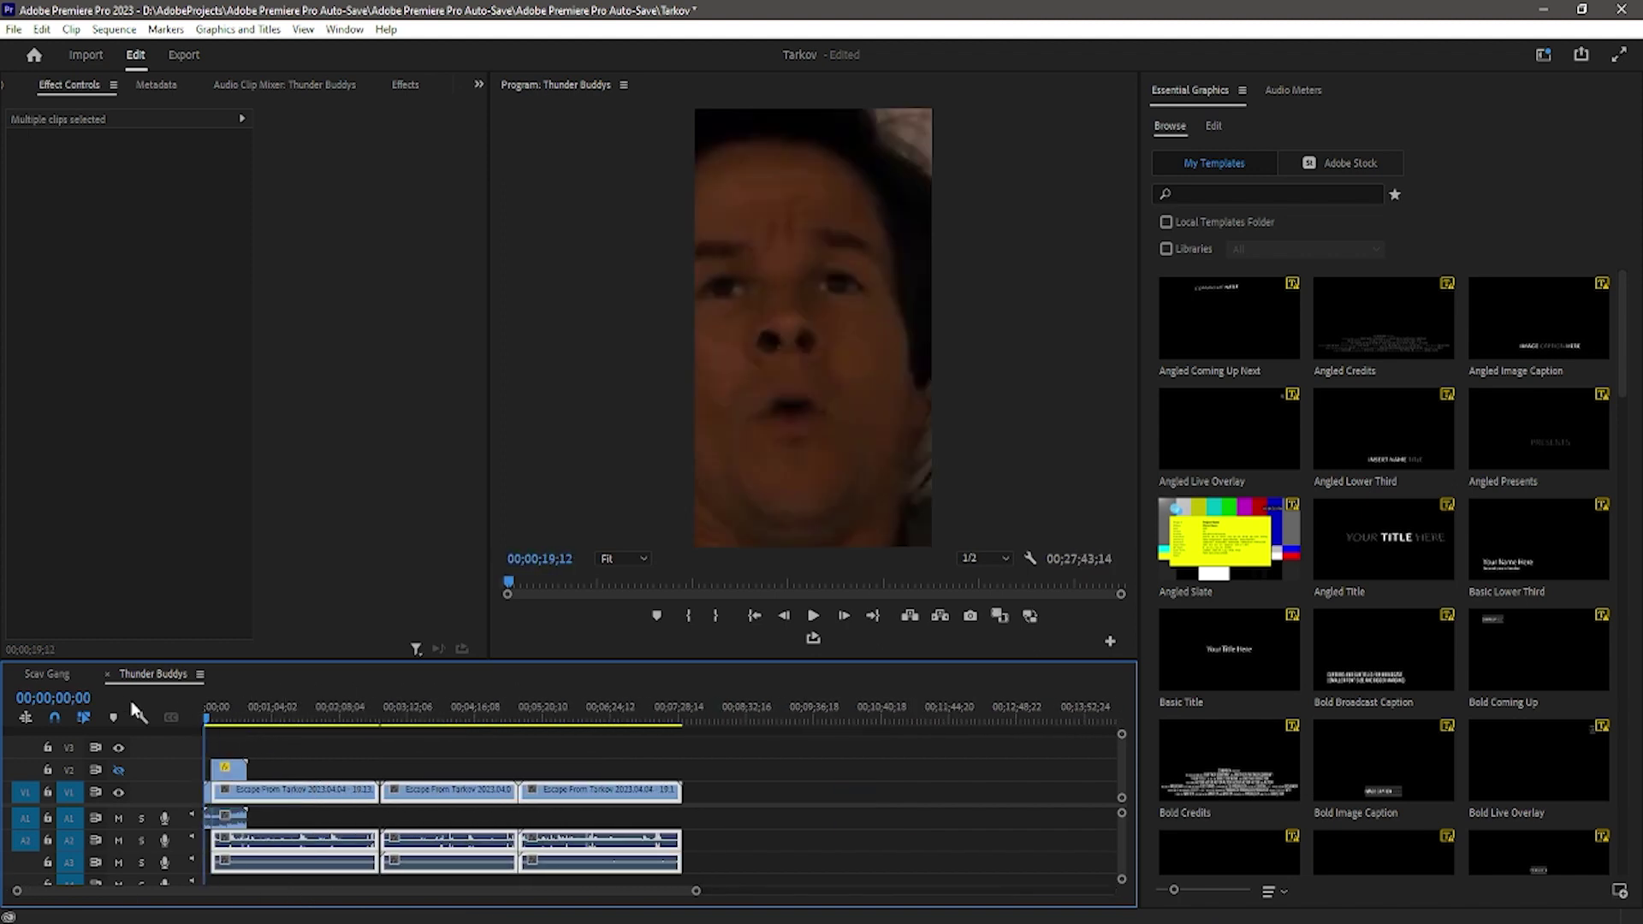
Play the sequence from the start through the first movie segment to check its cut into the gameplay
key(space)
key(equal)
key(equal)
key(equal)
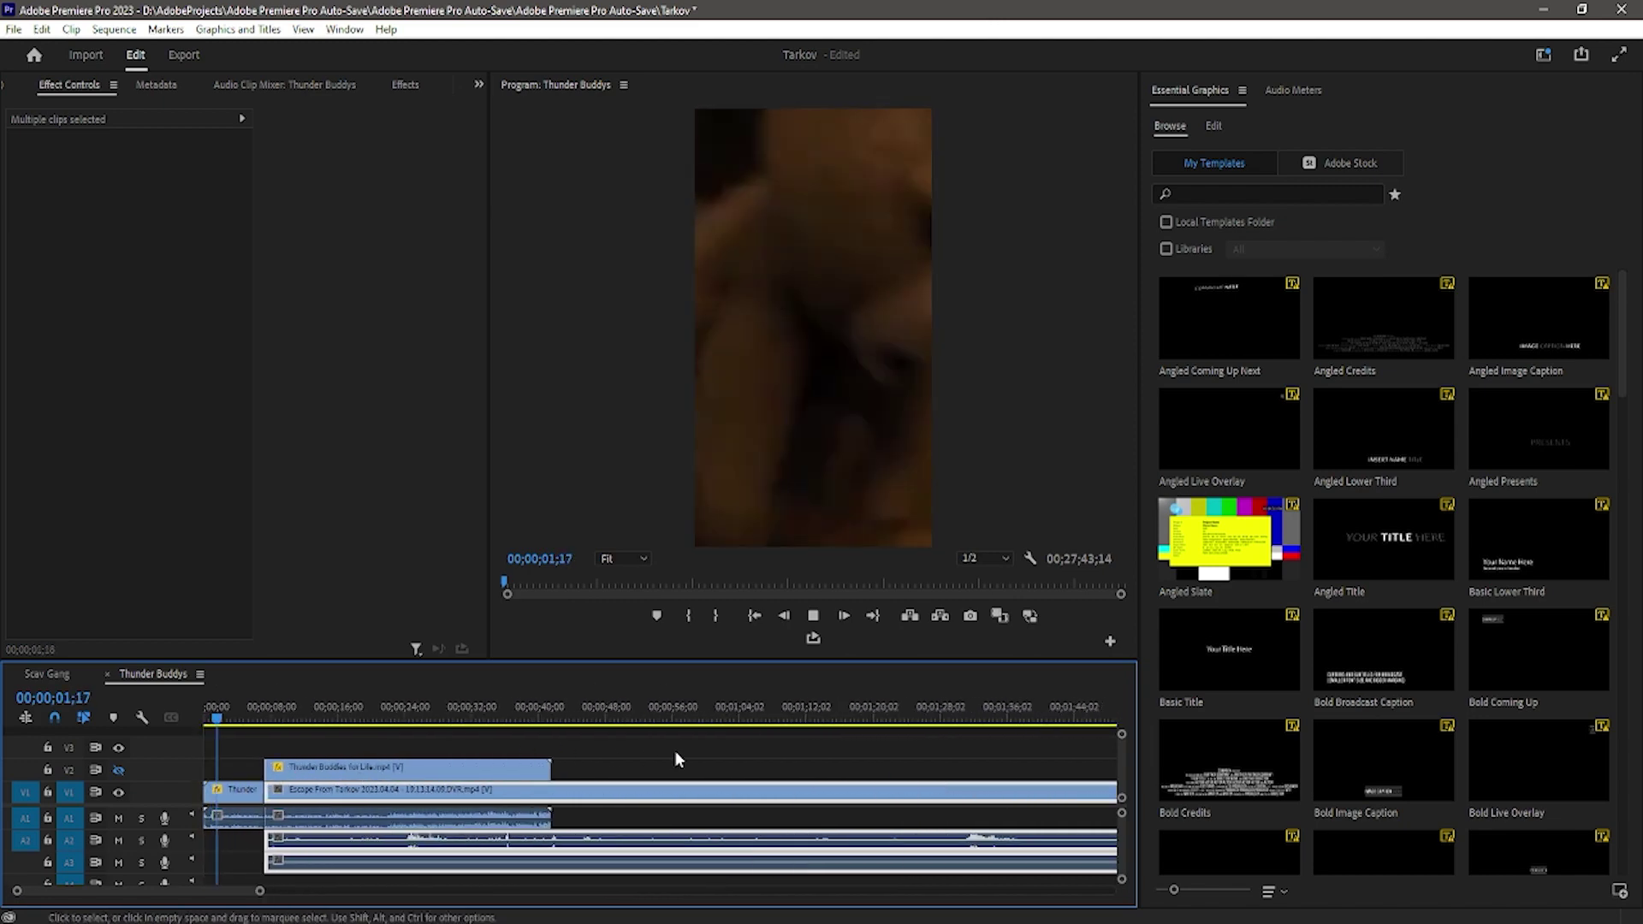
click(675, 751)
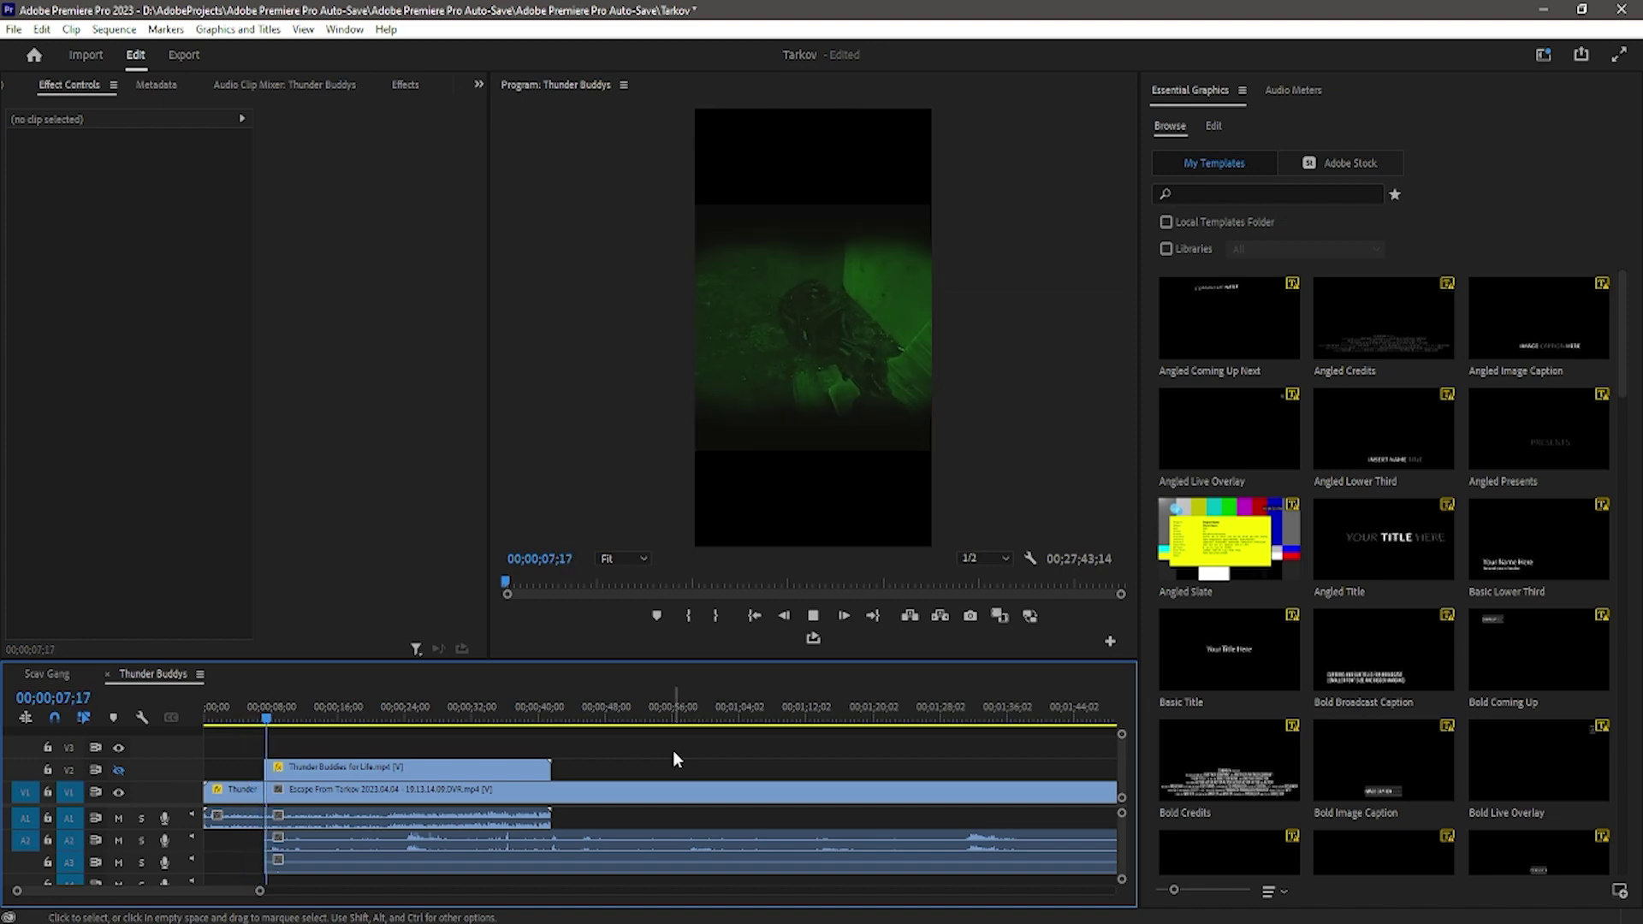
Keyframe position and scale at the start of the first Escape From Tarkov clip, with the scale set to 180
click(523, 791)
key(Up)
click(136, 193)
text(180)
key(Return)
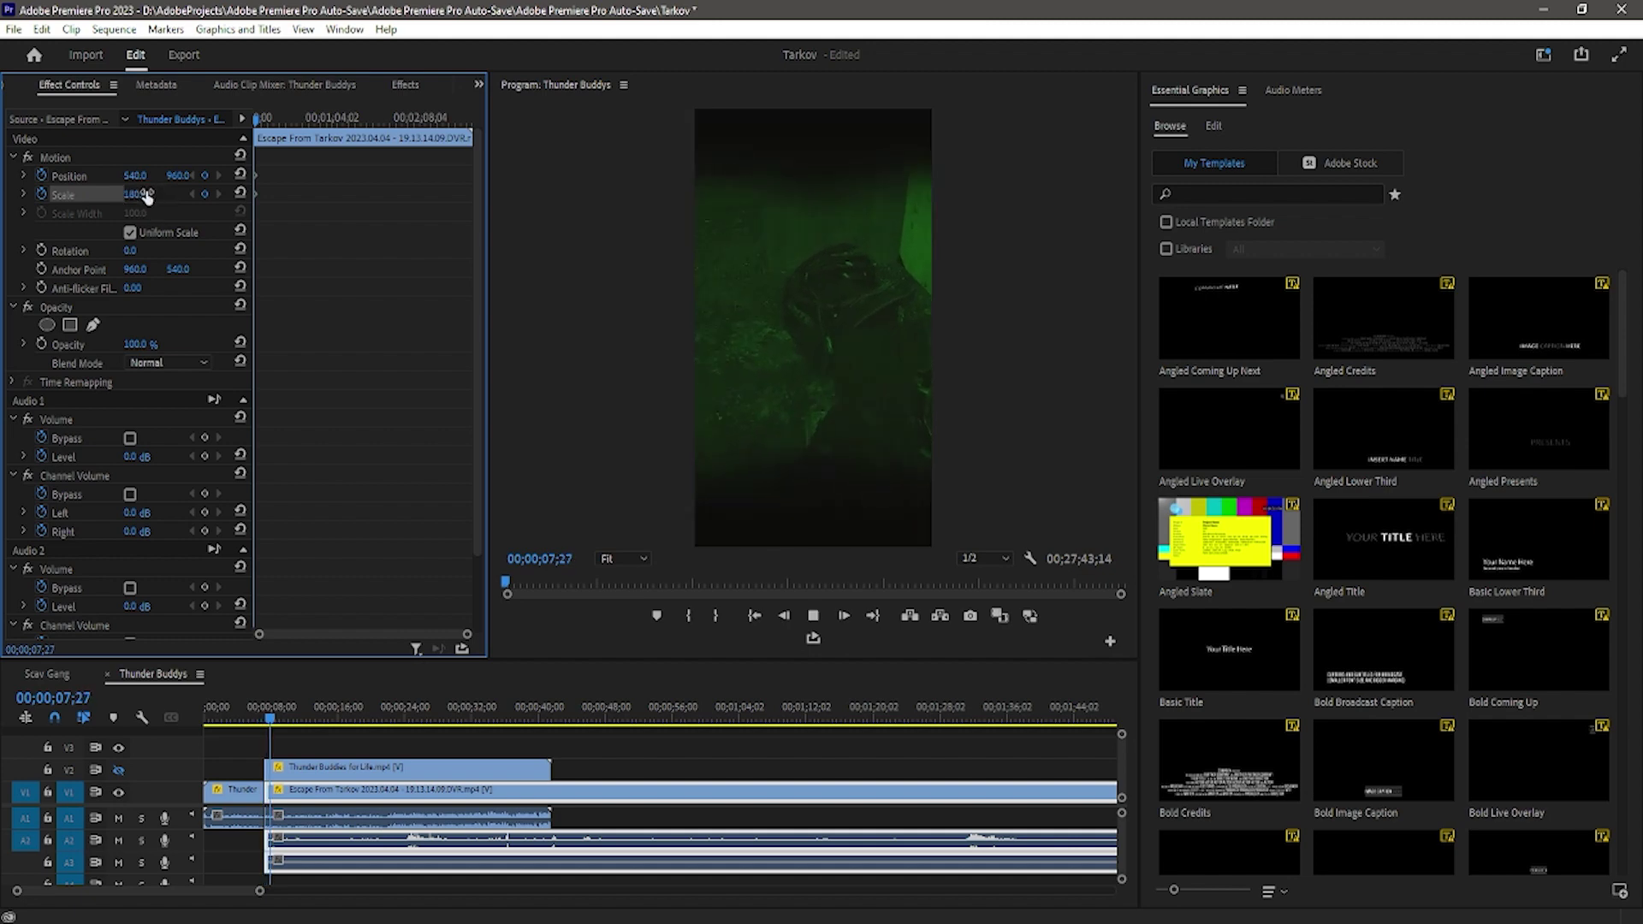
Enable position and scale keyframing on the V2 movie segment at 00;00;07;10 and try to rescale it at 00;00;08;19
key(space)
click(839, 369)
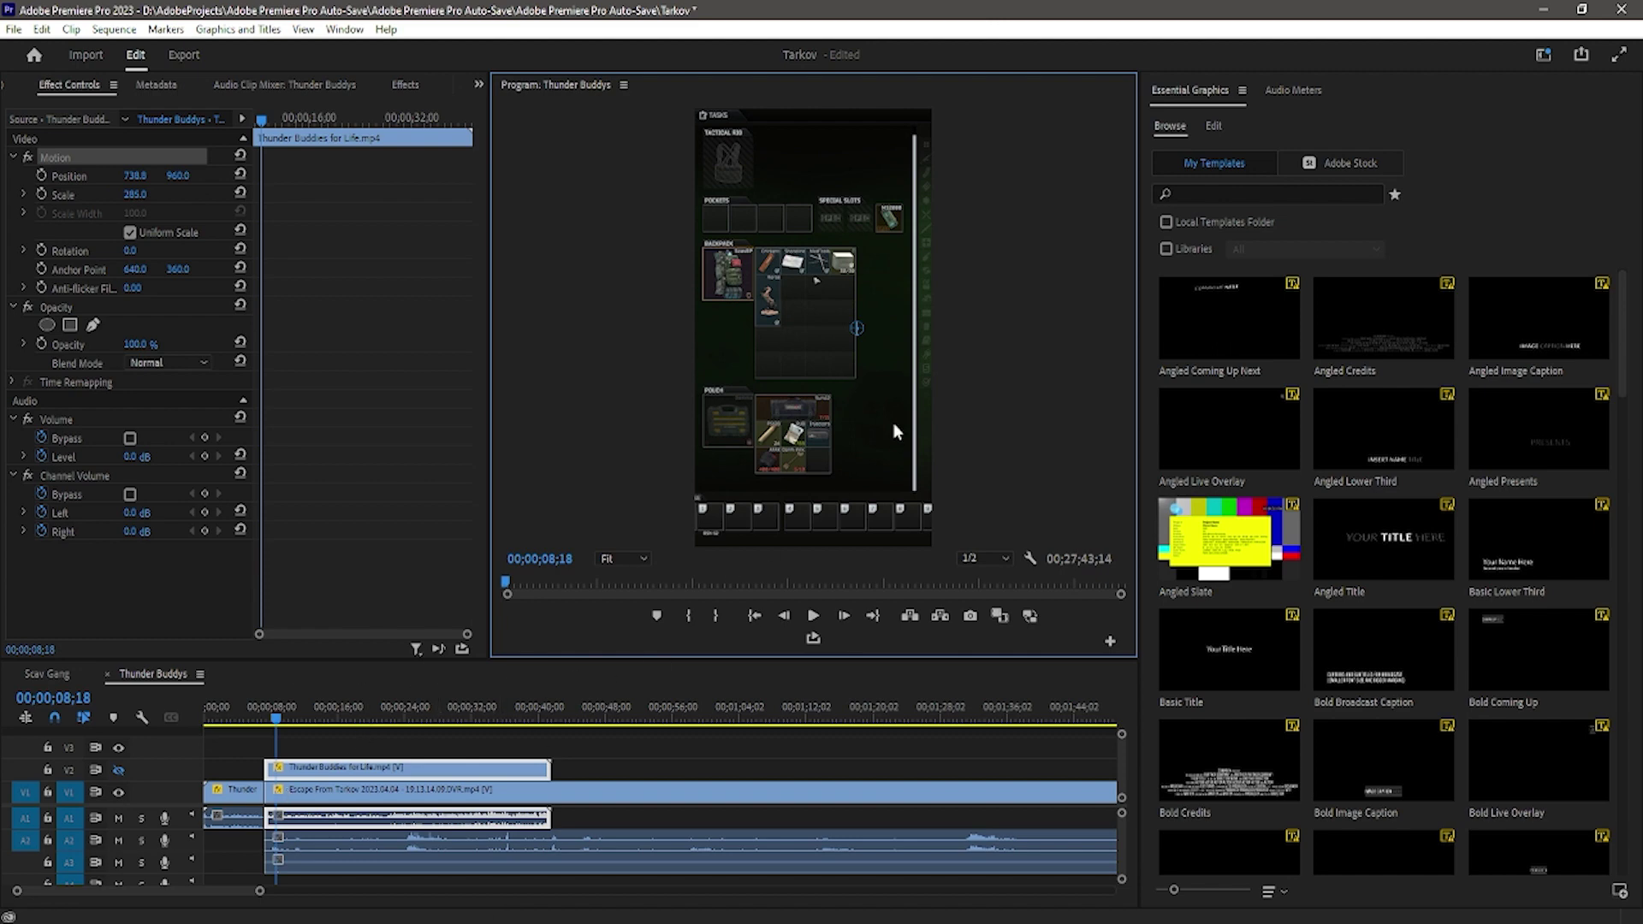
key(space)
key(space)
drag(272, 124, 22, 178)
click(41, 175)
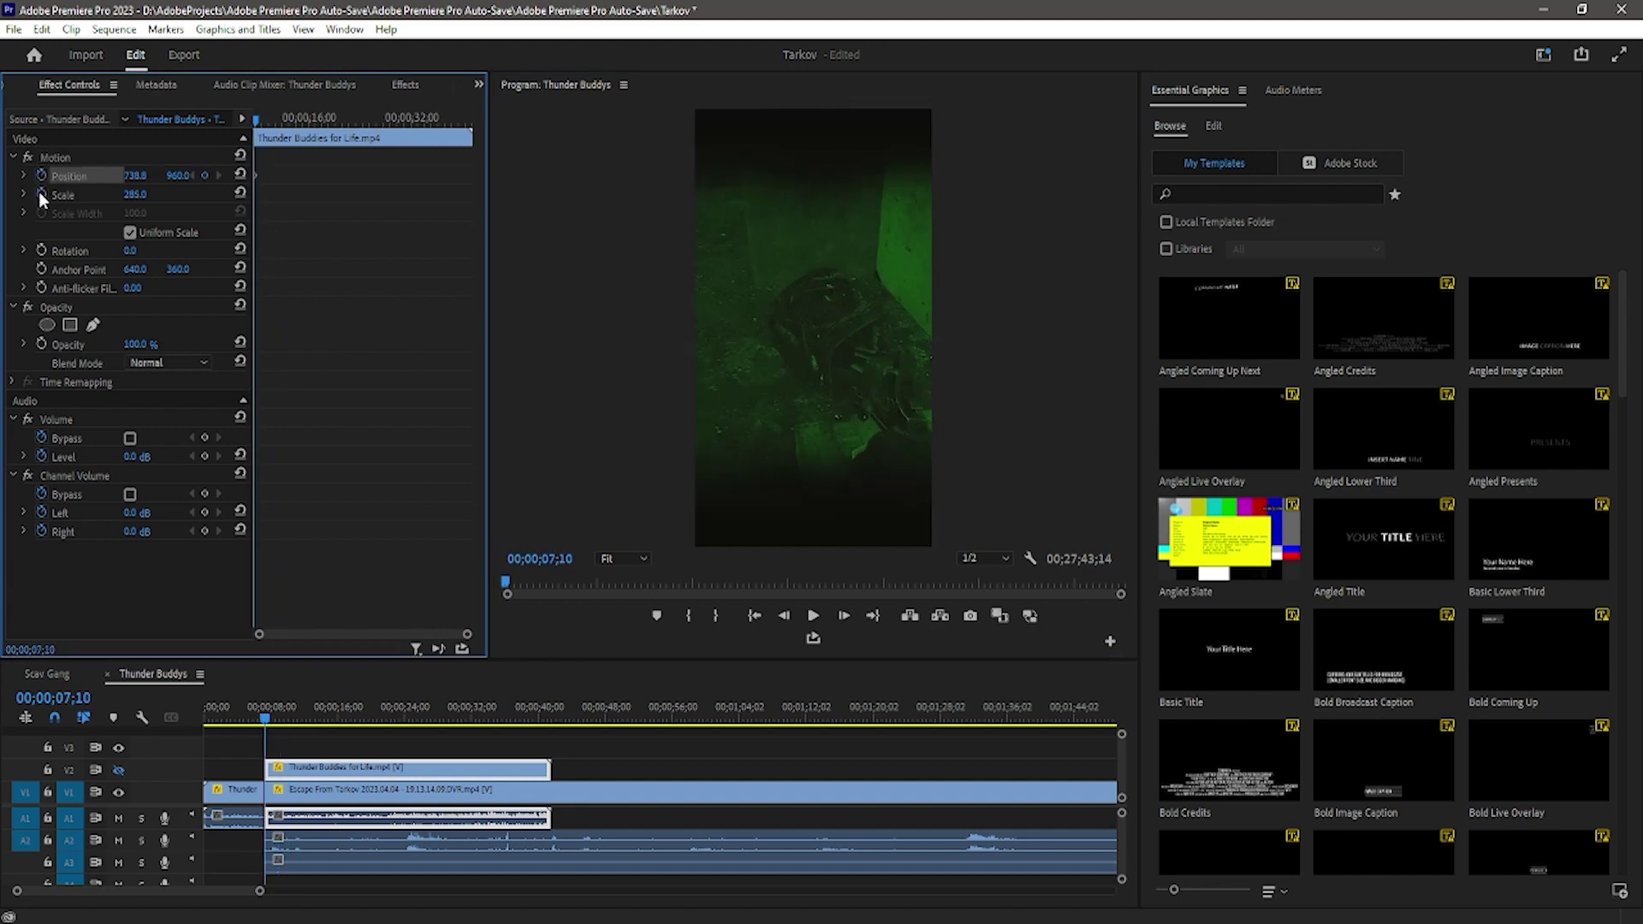
click(39, 192)
key(space)
key(space)
drag(137, 195, 522, 252)
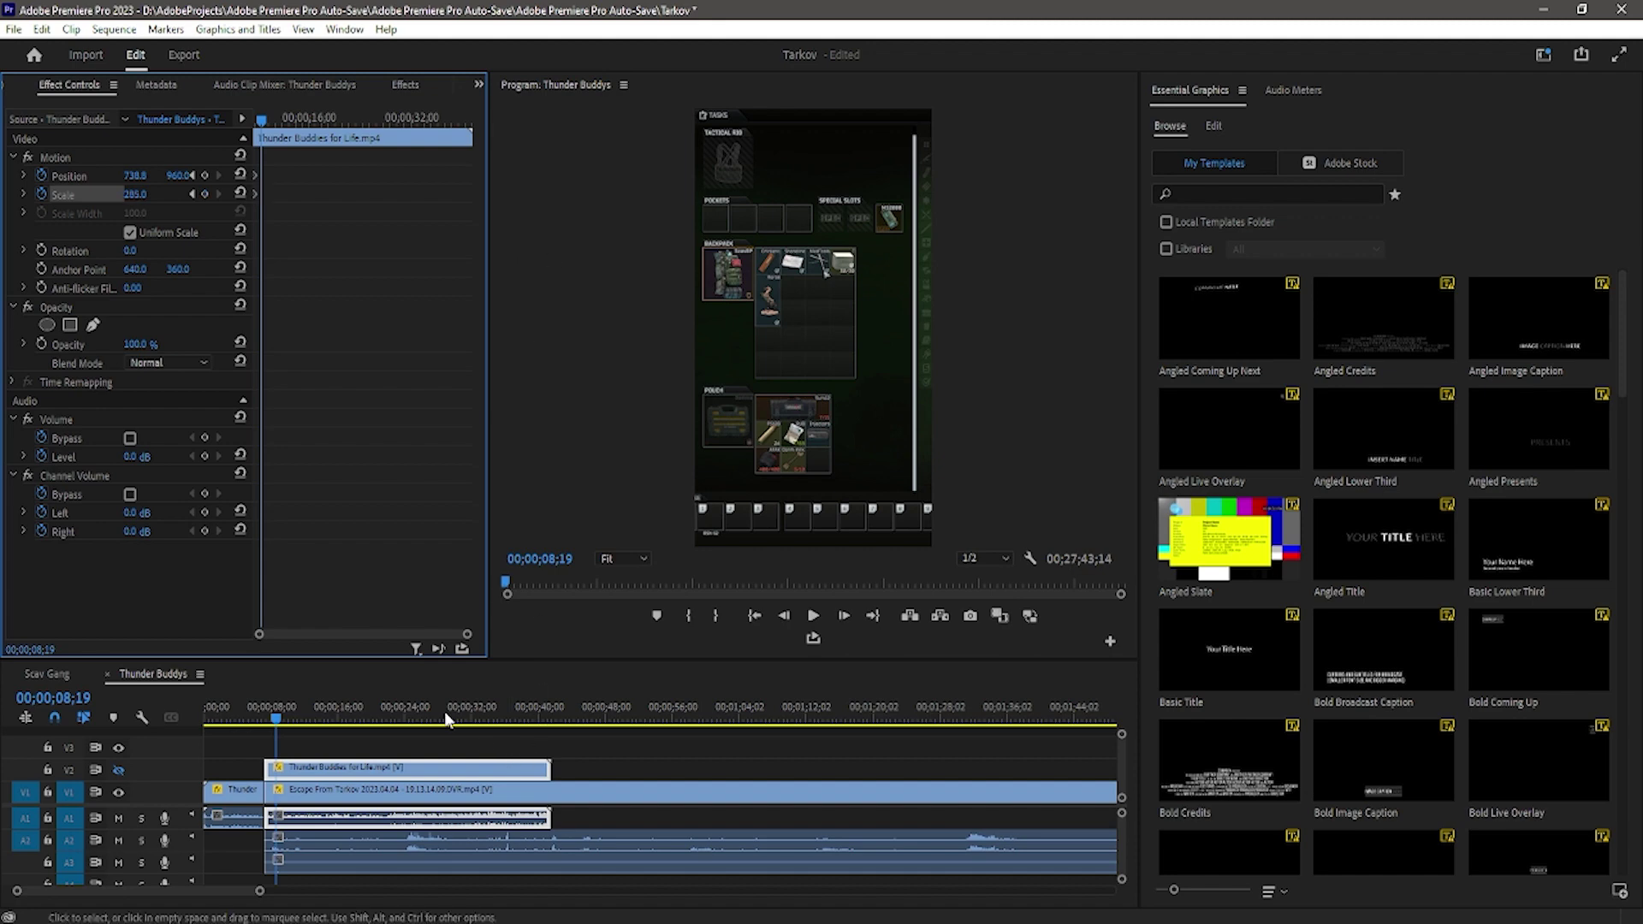
Enlarge the first gameplay clip to a scale of 771 at 00;00;08;21 and lock track V2 against accidental edits
click(340, 799)
drag(272, 124, 121, 144)
key(space)
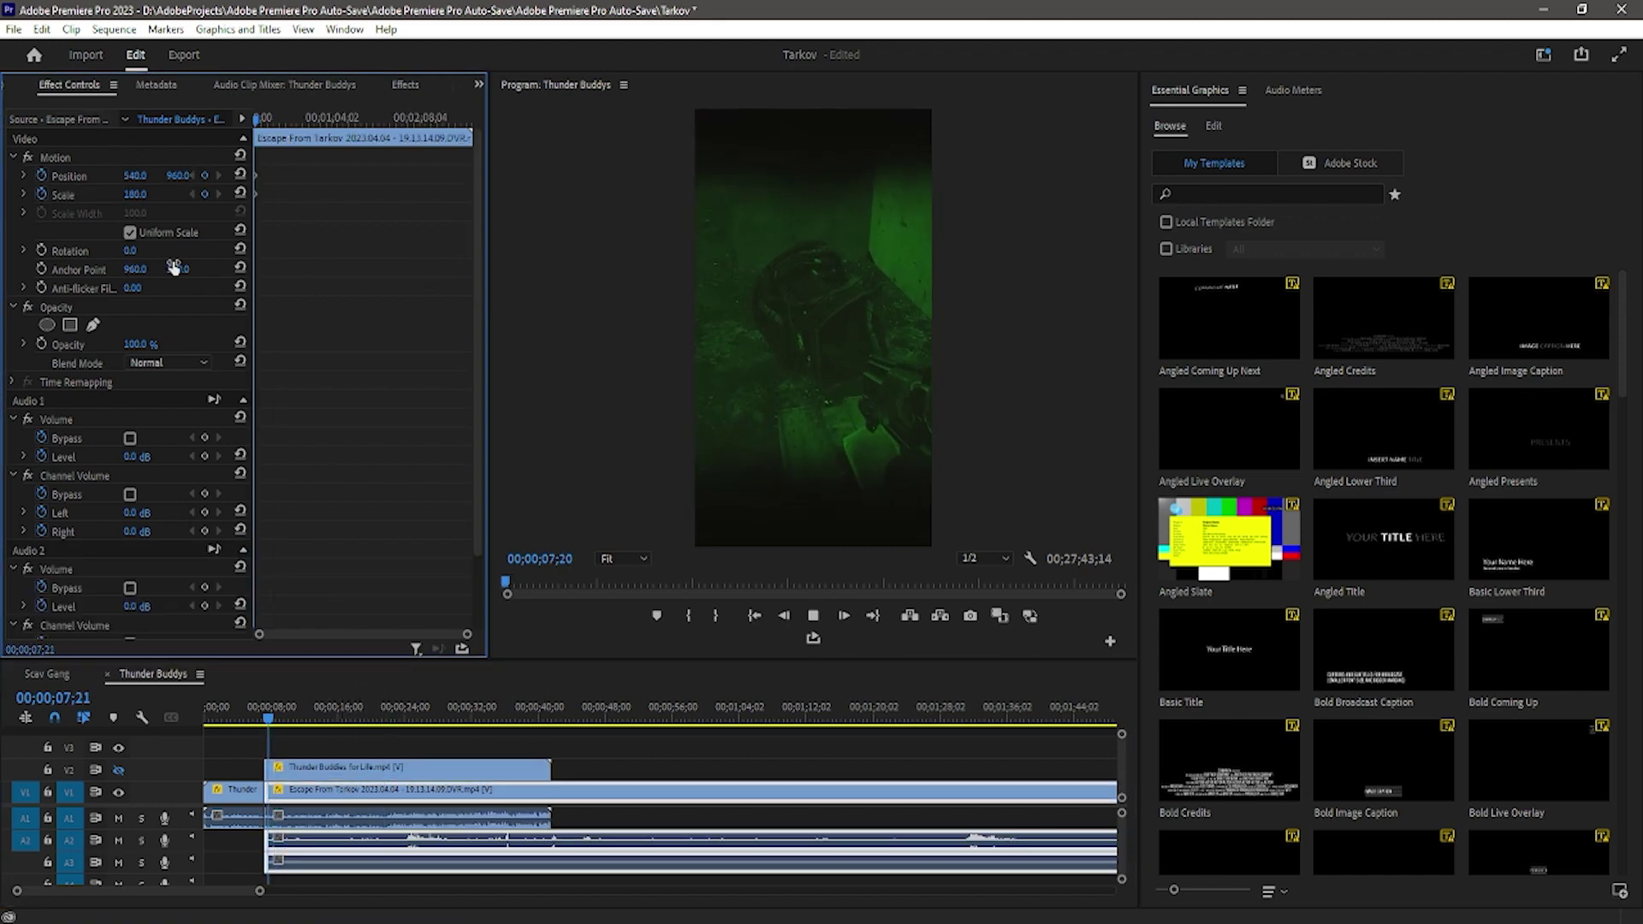
key(space)
drag(833, 273, 875, 276)
drag(1060, 122, 637, 357)
key(ctrl+z)
click(47, 770)
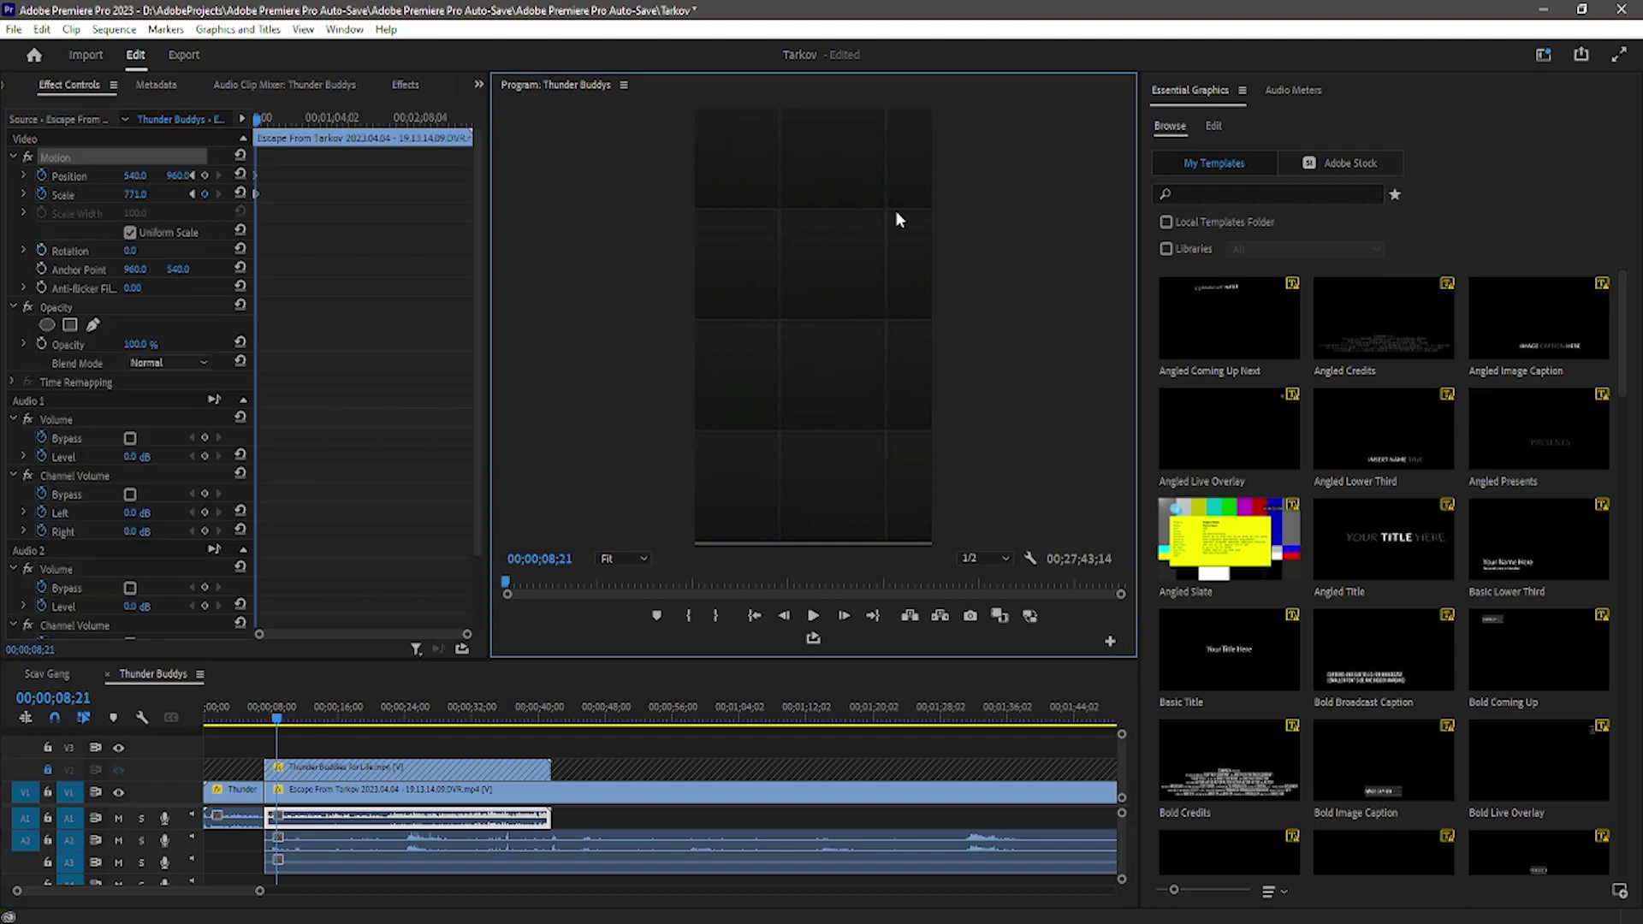
Reduce the gameplay clip's scale to 504 and reposition it so the LOOT search area fills the frame
click(895, 210)
mouse_move(913, 166)
mouse_down()
mouse_move(790, 259)
mouse_move(841, 270)
mouse_move(705, 357)
mouse_move(873, 409)
mouse_up()
drag(135, 195, 0, 195)
drag(777, 443, 922, 270)
drag(140, 195, 45, 195)
drag(774, 414, 868, 293)
Keyframe the gameplay clip's position at about -1475.7, 2614 at 00;00;11;18 to frame the loot grid
key(space)
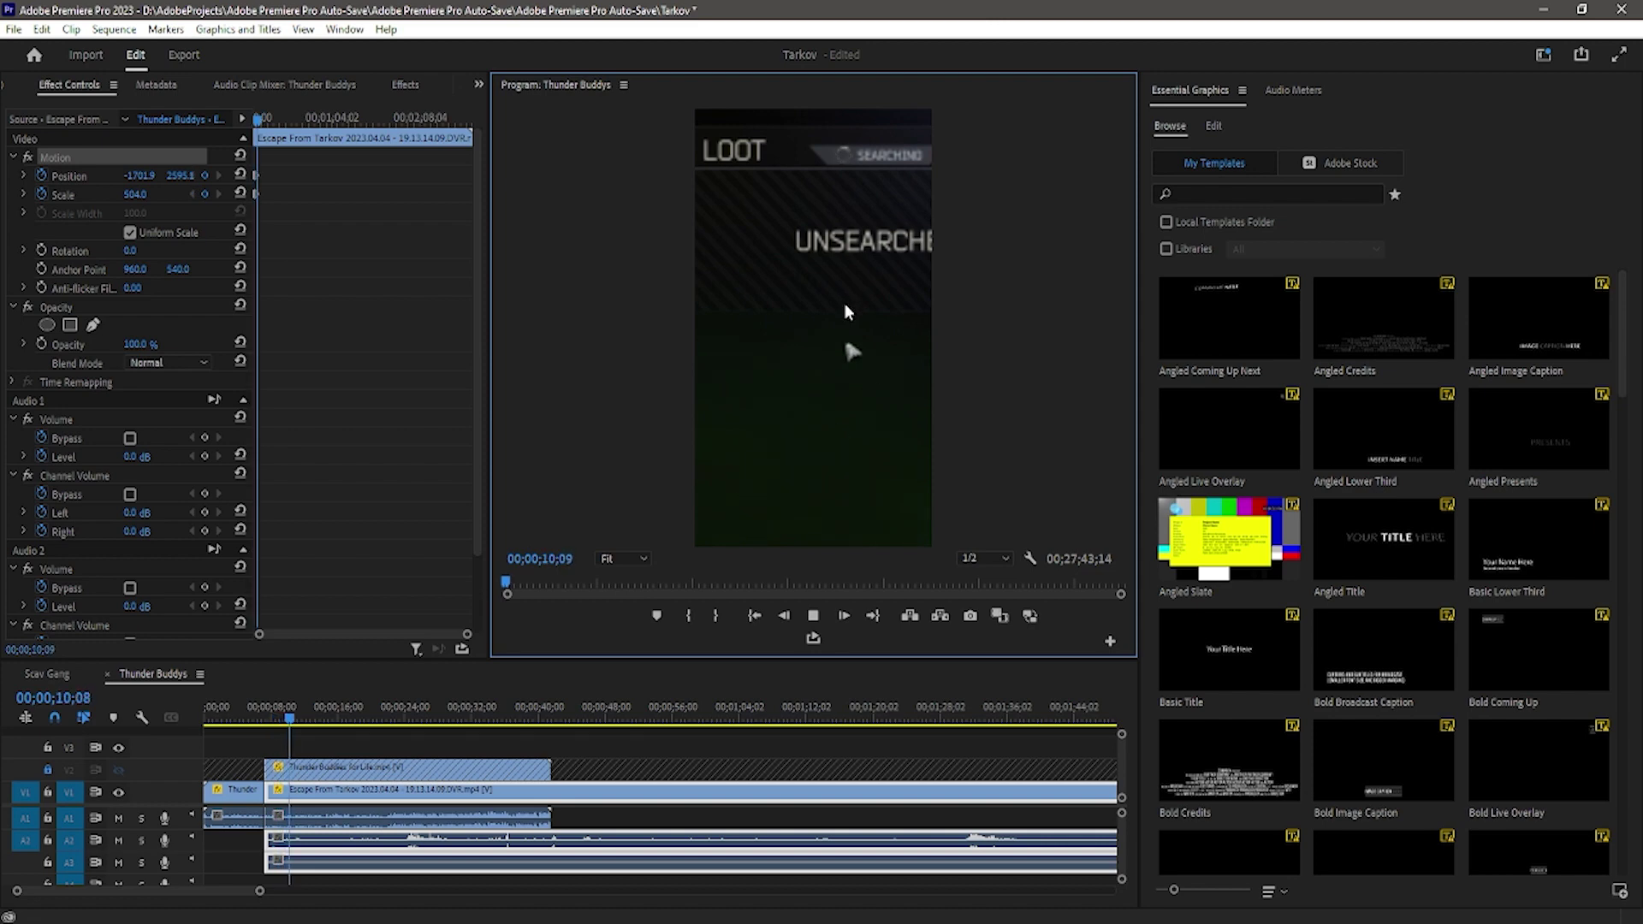
key(space)
drag(810, 331, 861, 339)
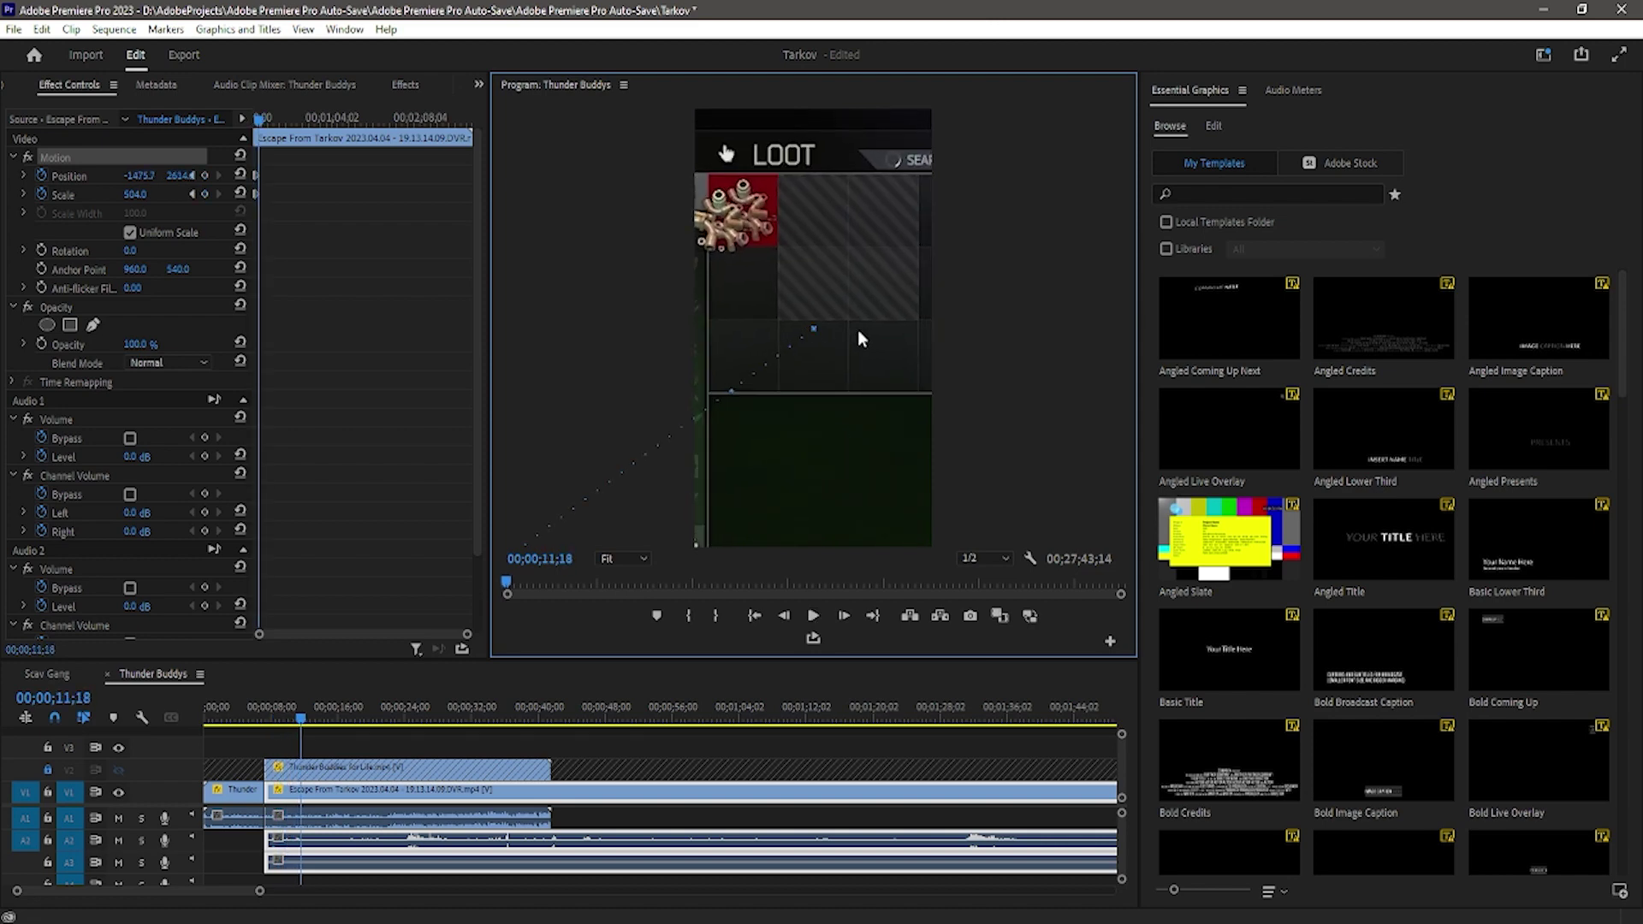
Find the moment the BEAR Buddy is picked up and keyframe the clip's position at about -1503, 2653 at 00;00;12;17
click(262, 117)
key(space)
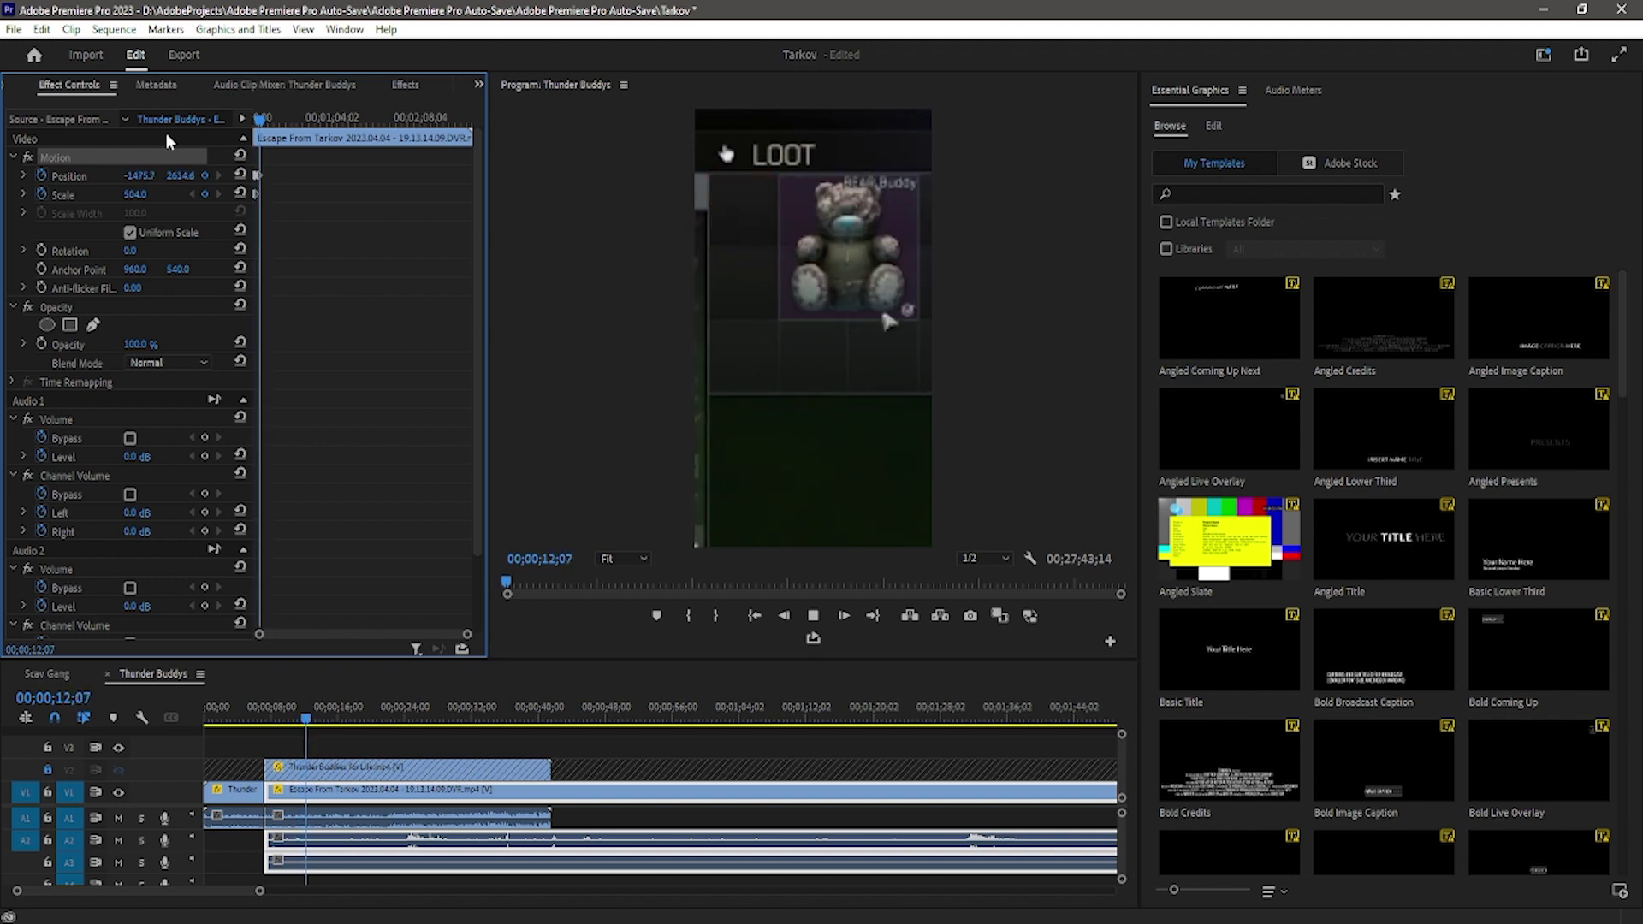
key(space)
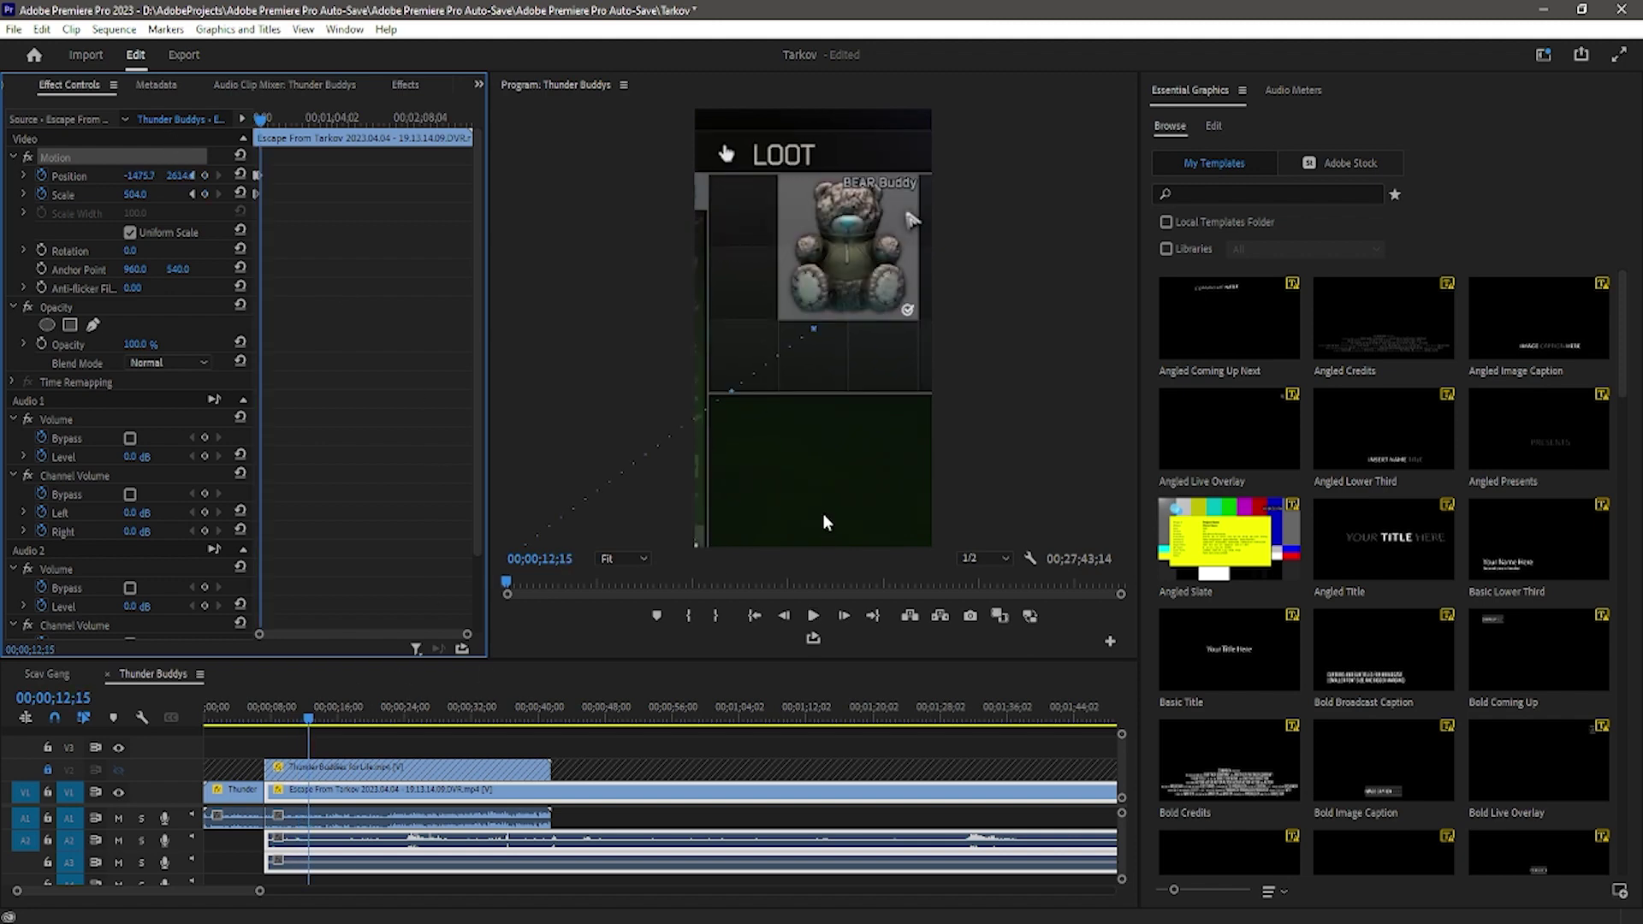
key(space)
key(space)
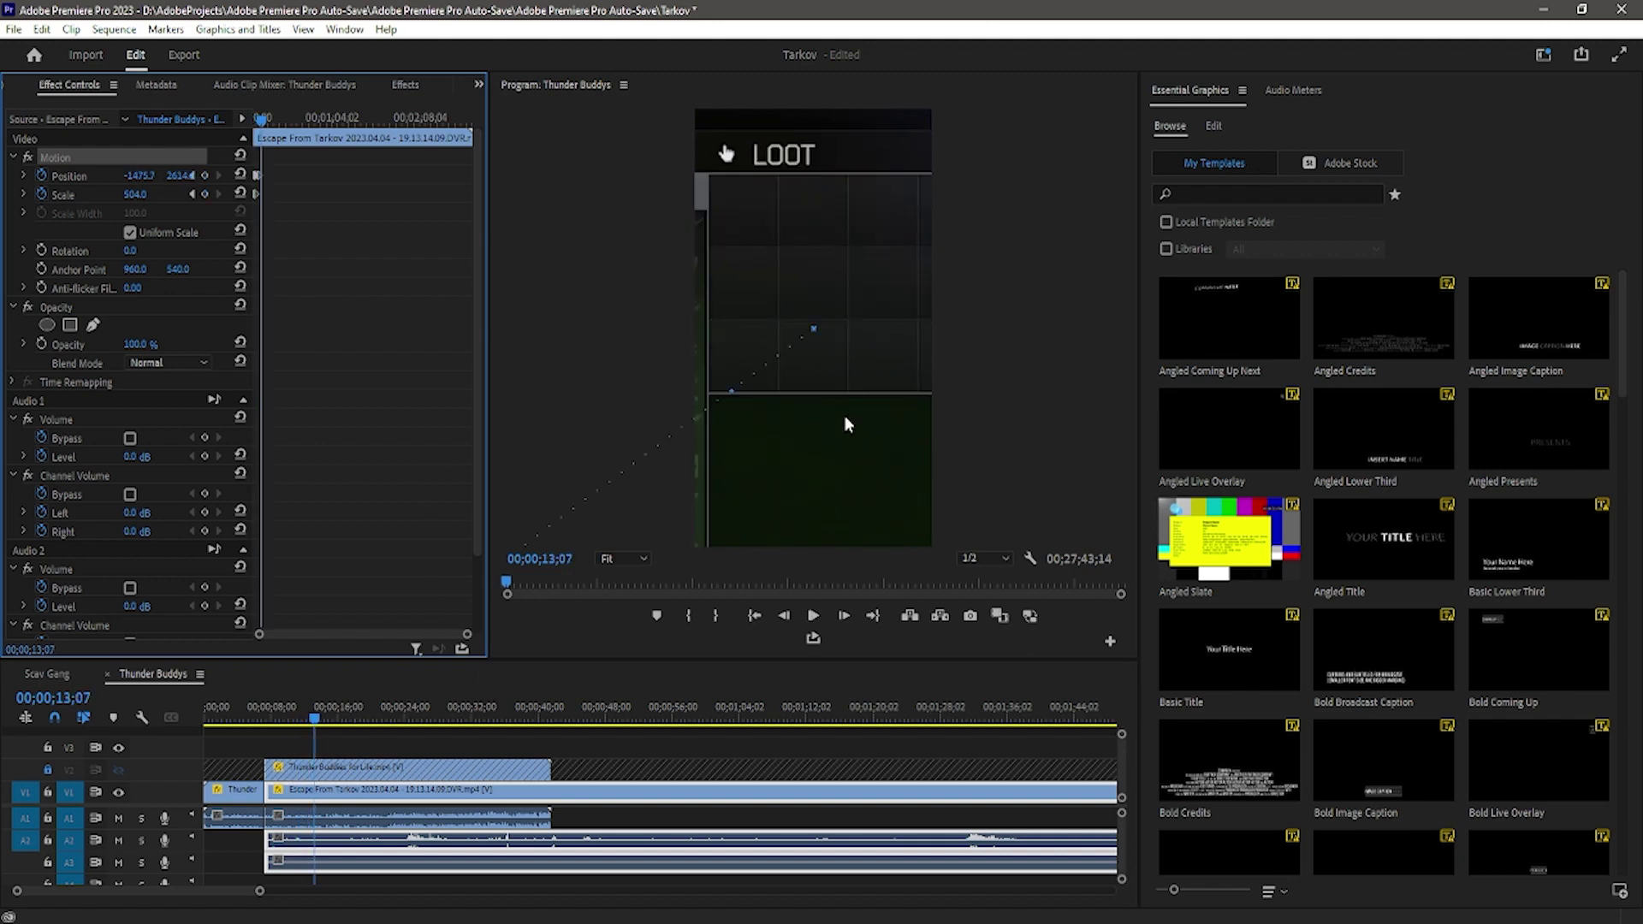
key(space)
key(space)
key(Left)
key(Left)
key(Left)
key(Left)
key(Left)
key(Left)
key(Left)
key(Left)
key(Left)
key(Left)
key(Left)
key(Left)
key(Left)
key(Left)
key(Left)
key(Left)
key(Left)
key(Left)
key(Left)
drag(845, 424, 840, 433)
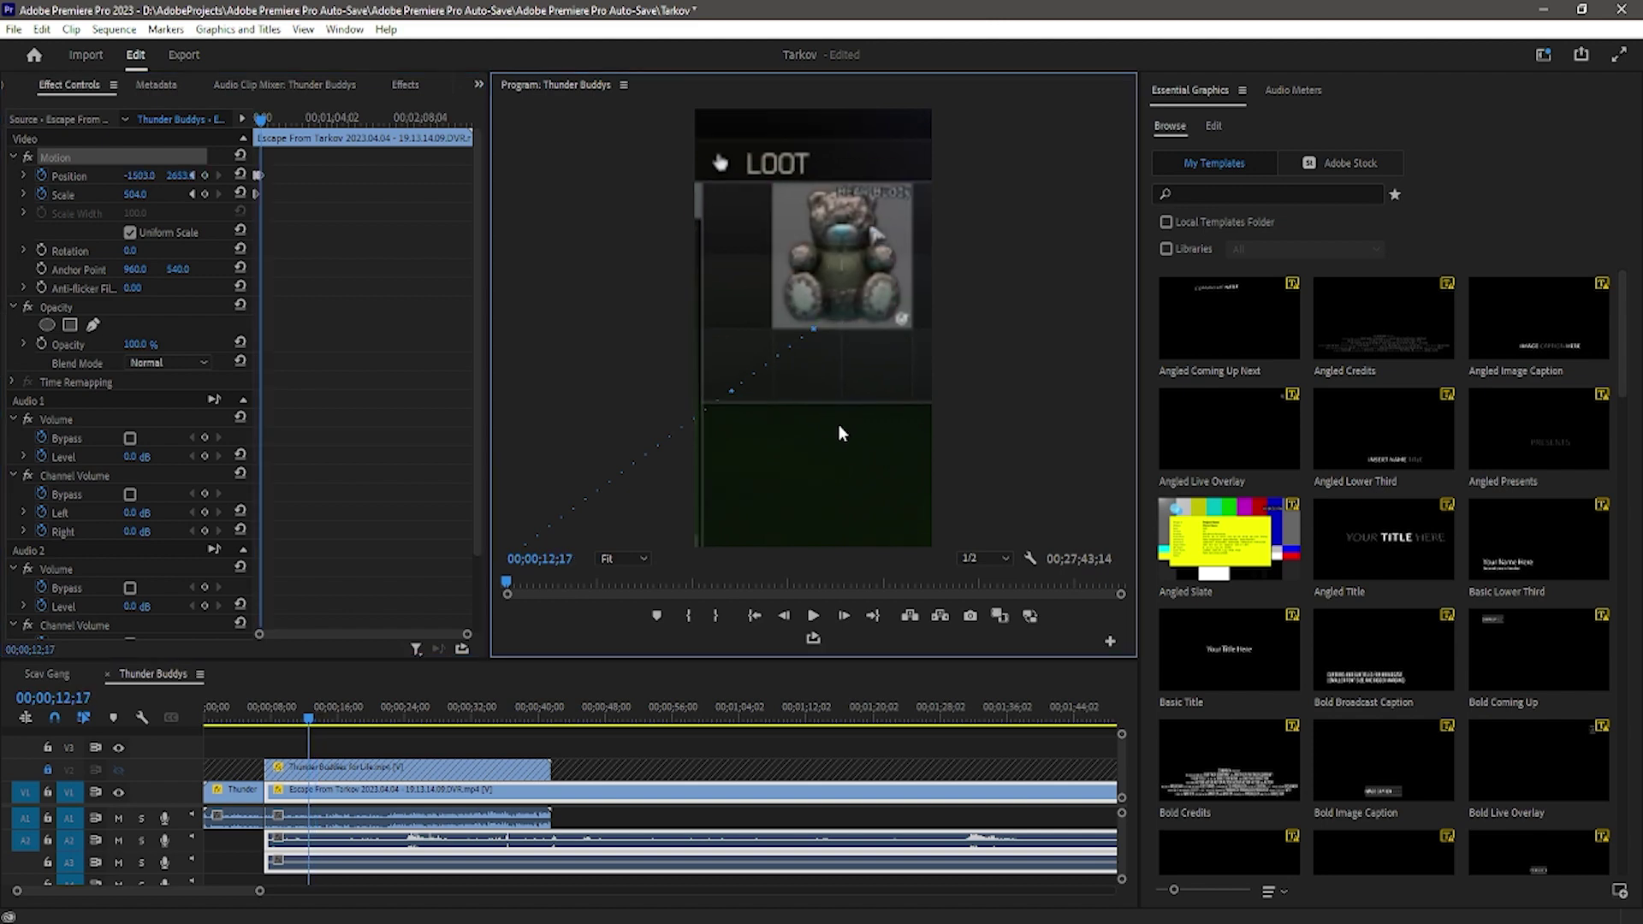
Keyframe the gameplay clip's position frame by frame from 00;00;12;21 to 00;00;12;23 to follow the teddy bear moving into the backpack
key(Right)
key(Right)
key(Right)
key(Right)
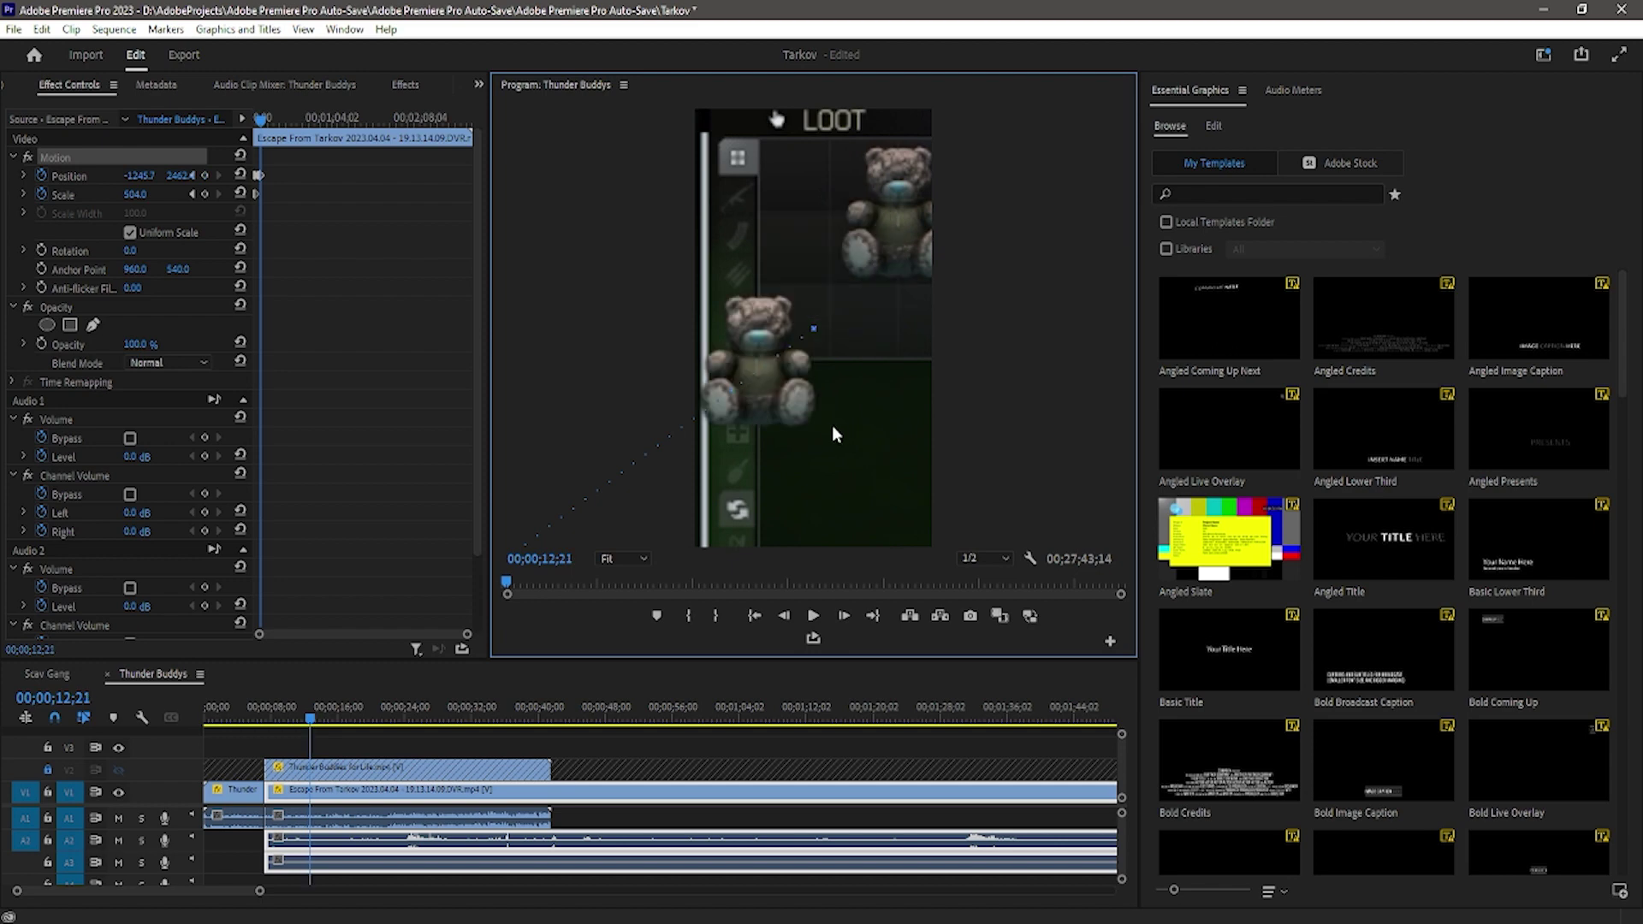
drag(837, 425, 948, 337)
key(Right)
drag(823, 432, 925, 344)
key(Right)
drag(839, 427, 939, 313)
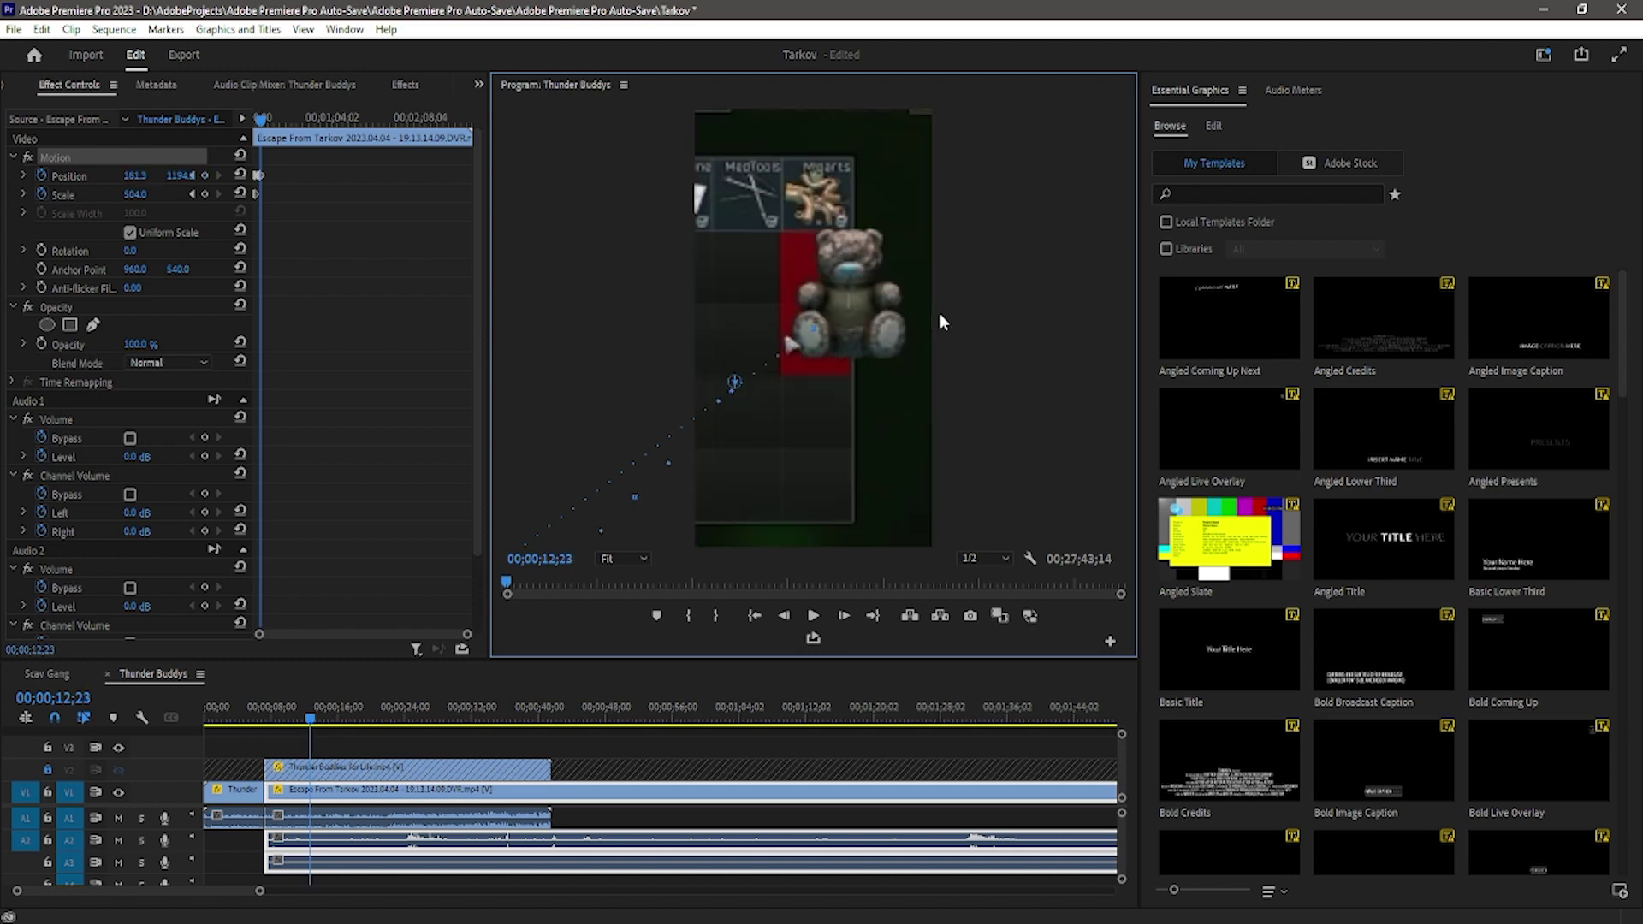
Keyframe the clip's position at 00;00;12;24 and 00;00;12;26, ending at about 672.6, 1069.3 with the teddy bear centred
key(Right)
drag(843, 390, 924, 336)
key(Right)
key(Right)
drag(850, 390, 873, 414)
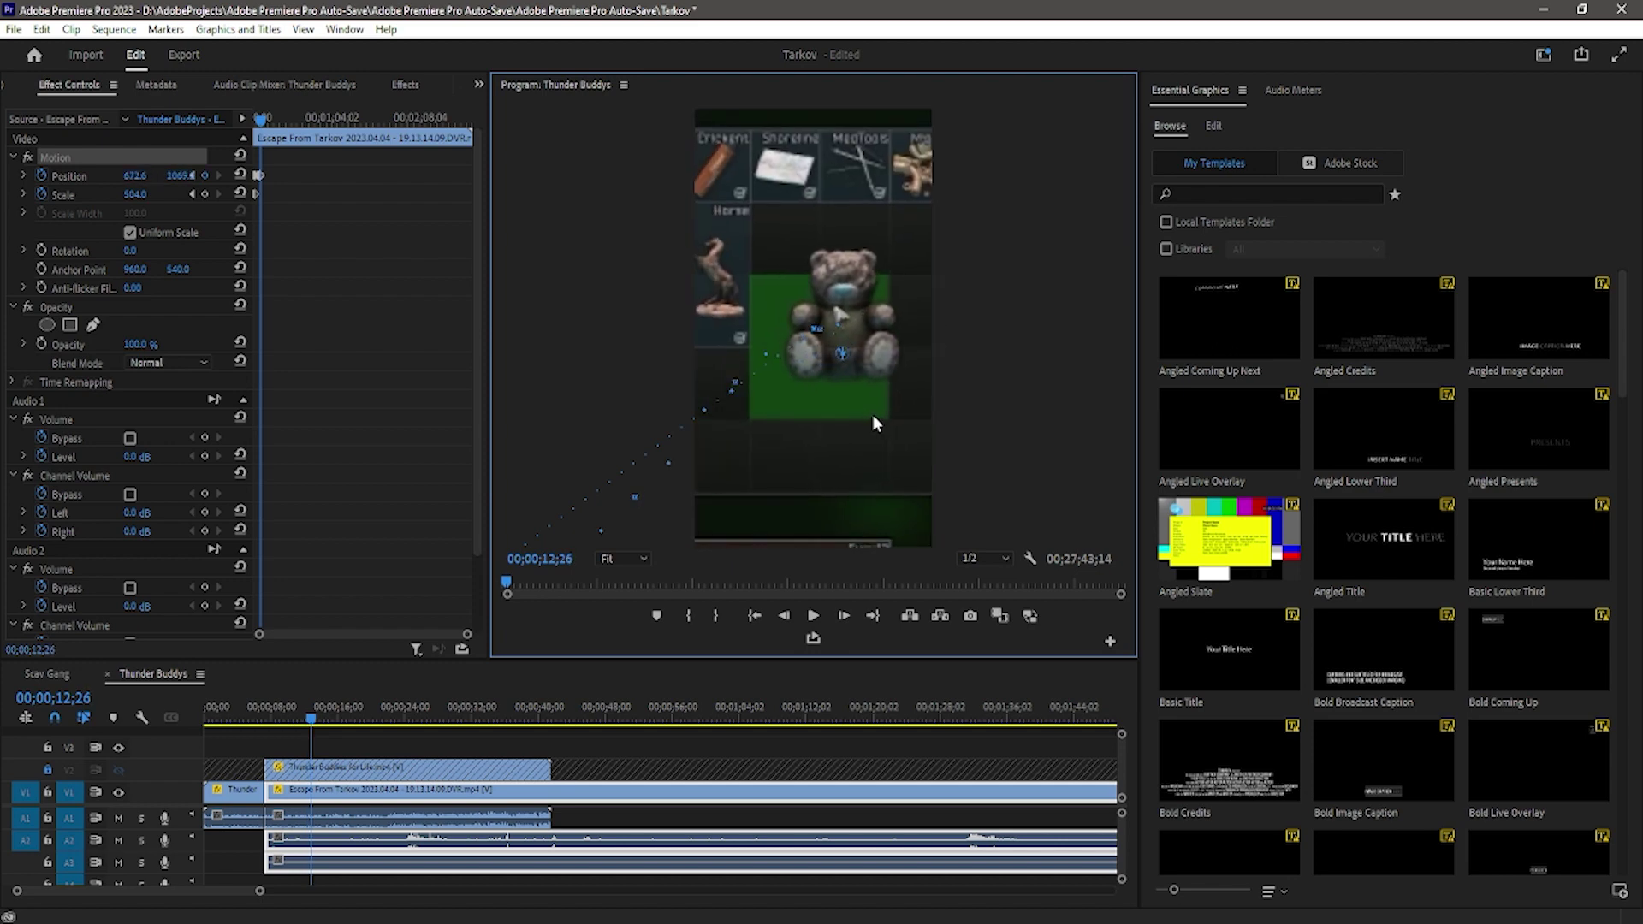
Check the gameplay framing after the last position keyframe and around the start of the loot search
key(Right)
key(Right)
key(Right)
key(Right)
key(Right)
key(Right)
key(Right)
key(Right)
key(Right)
key(Right)
key(Right)
key(Right)
key(Right)
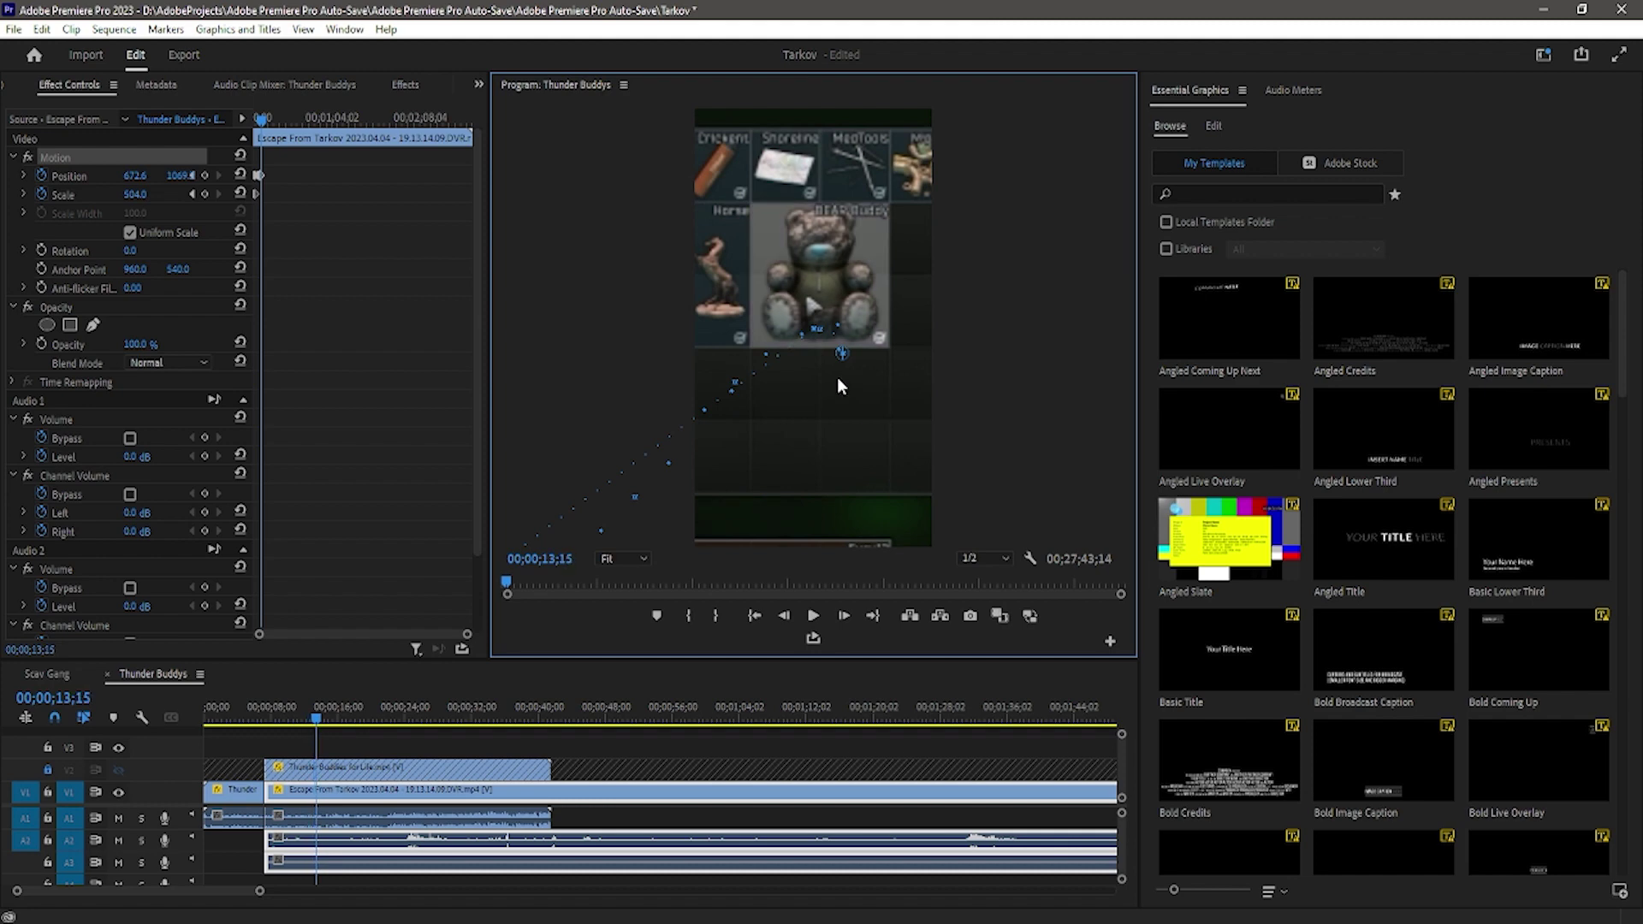
key(Up)
scroll(913, 367, up, 10)
scroll(914, 367, down, 8)
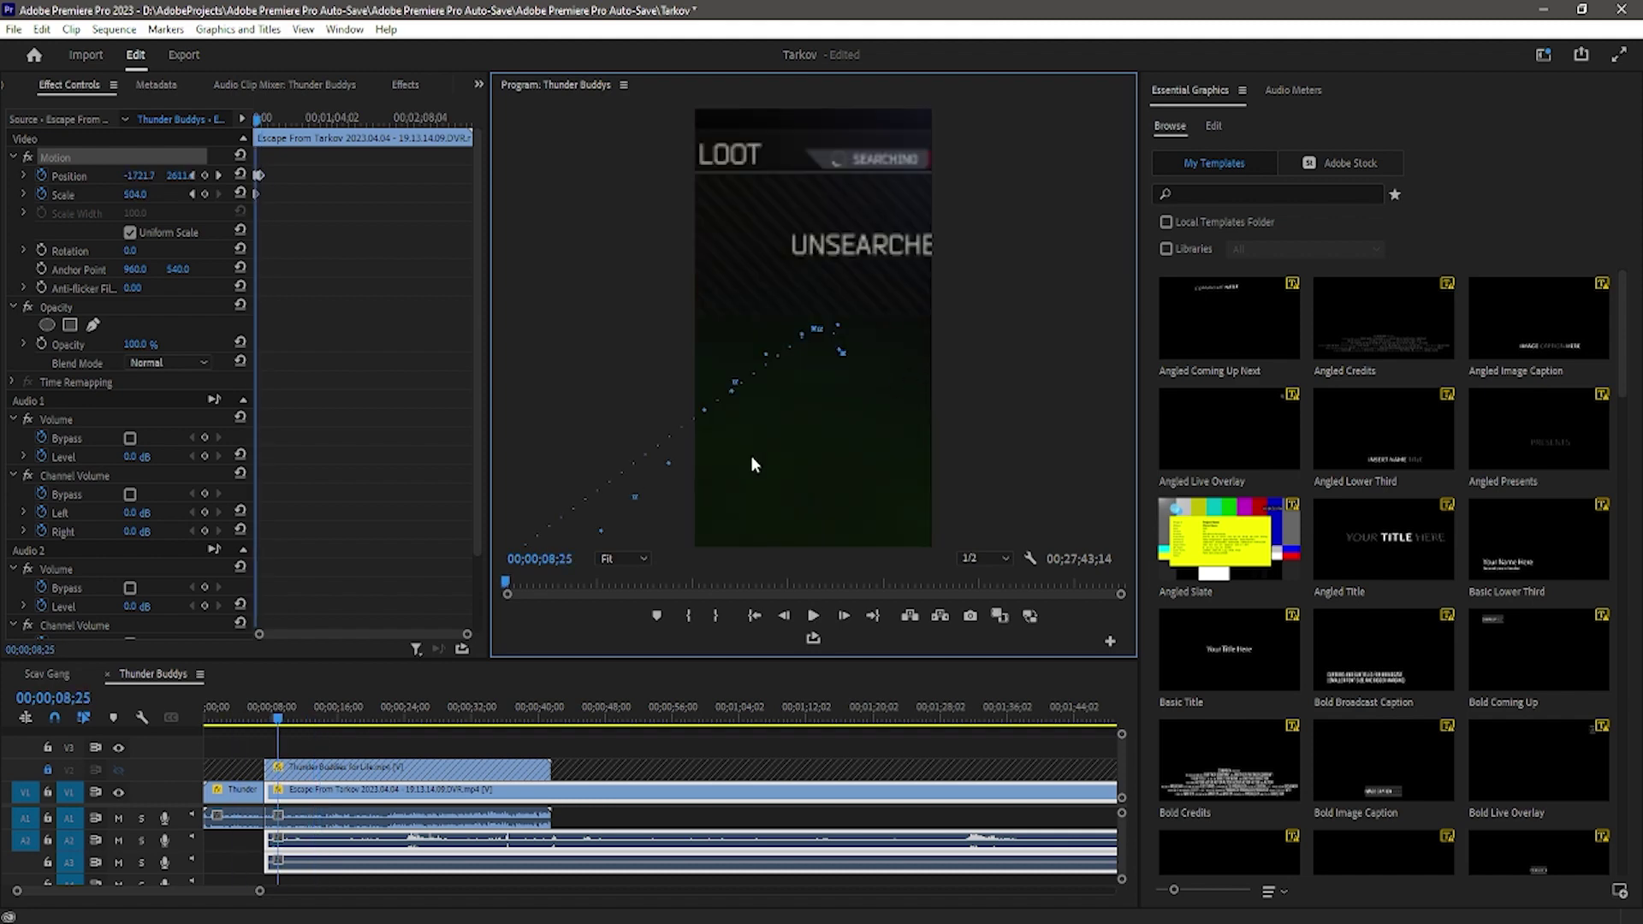
key(Down)
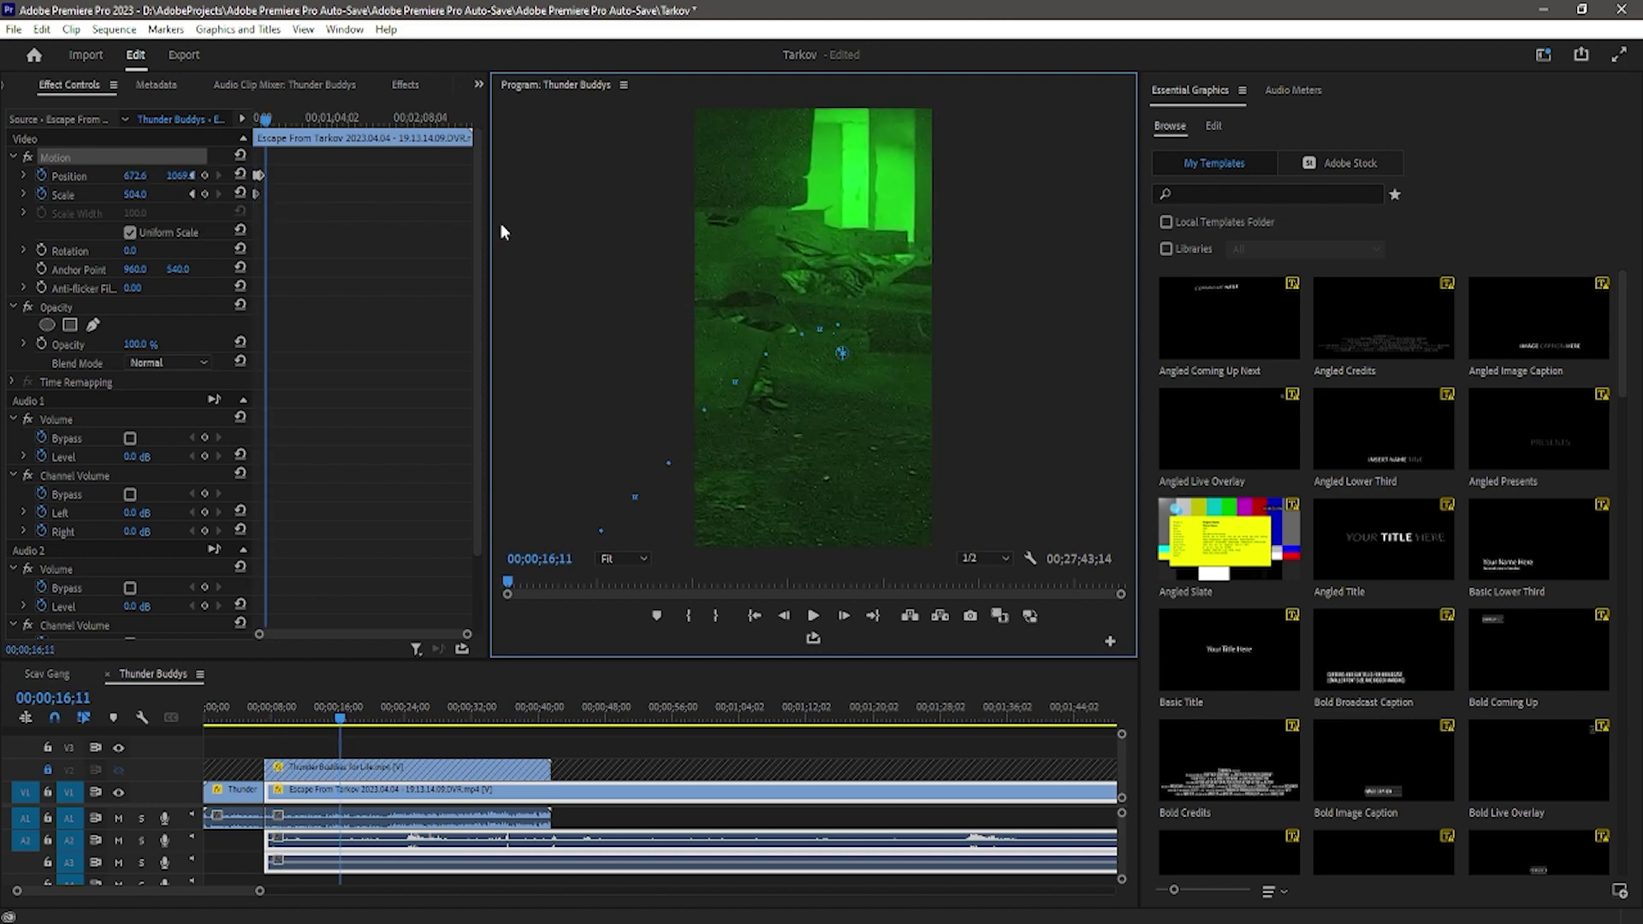
Play the gameplay from the last position keyframe and find the frame where the BEAR Buddy lands in the backpack, at 00;00;13;14
drag(487, 227, 594, 227)
click(249, 175)
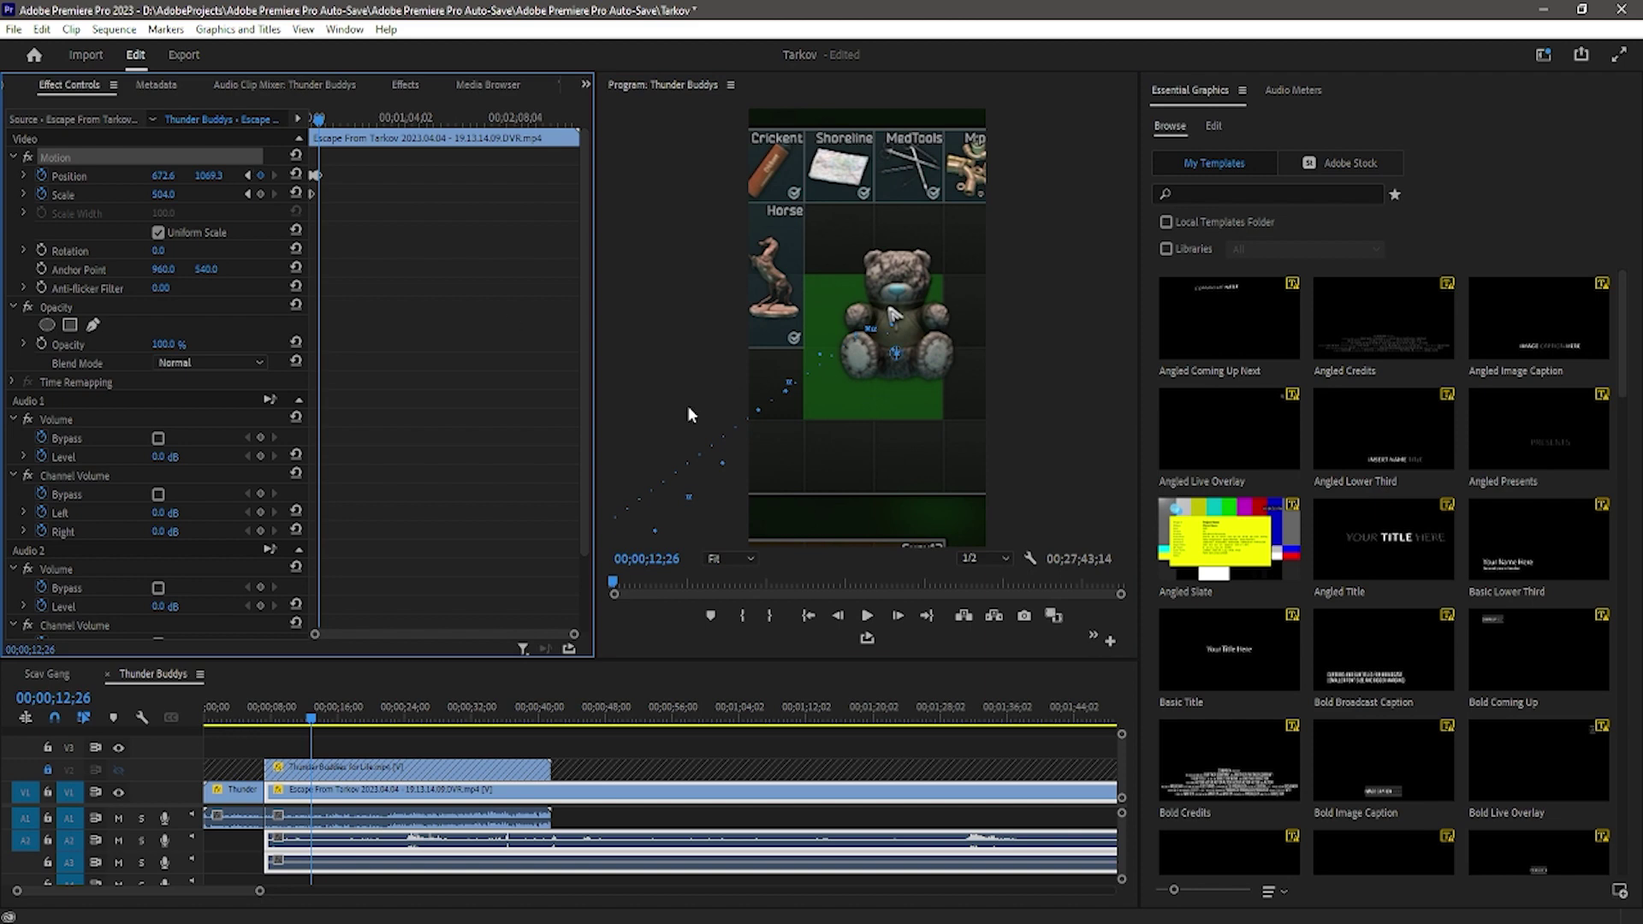
click(911, 423)
key(space)
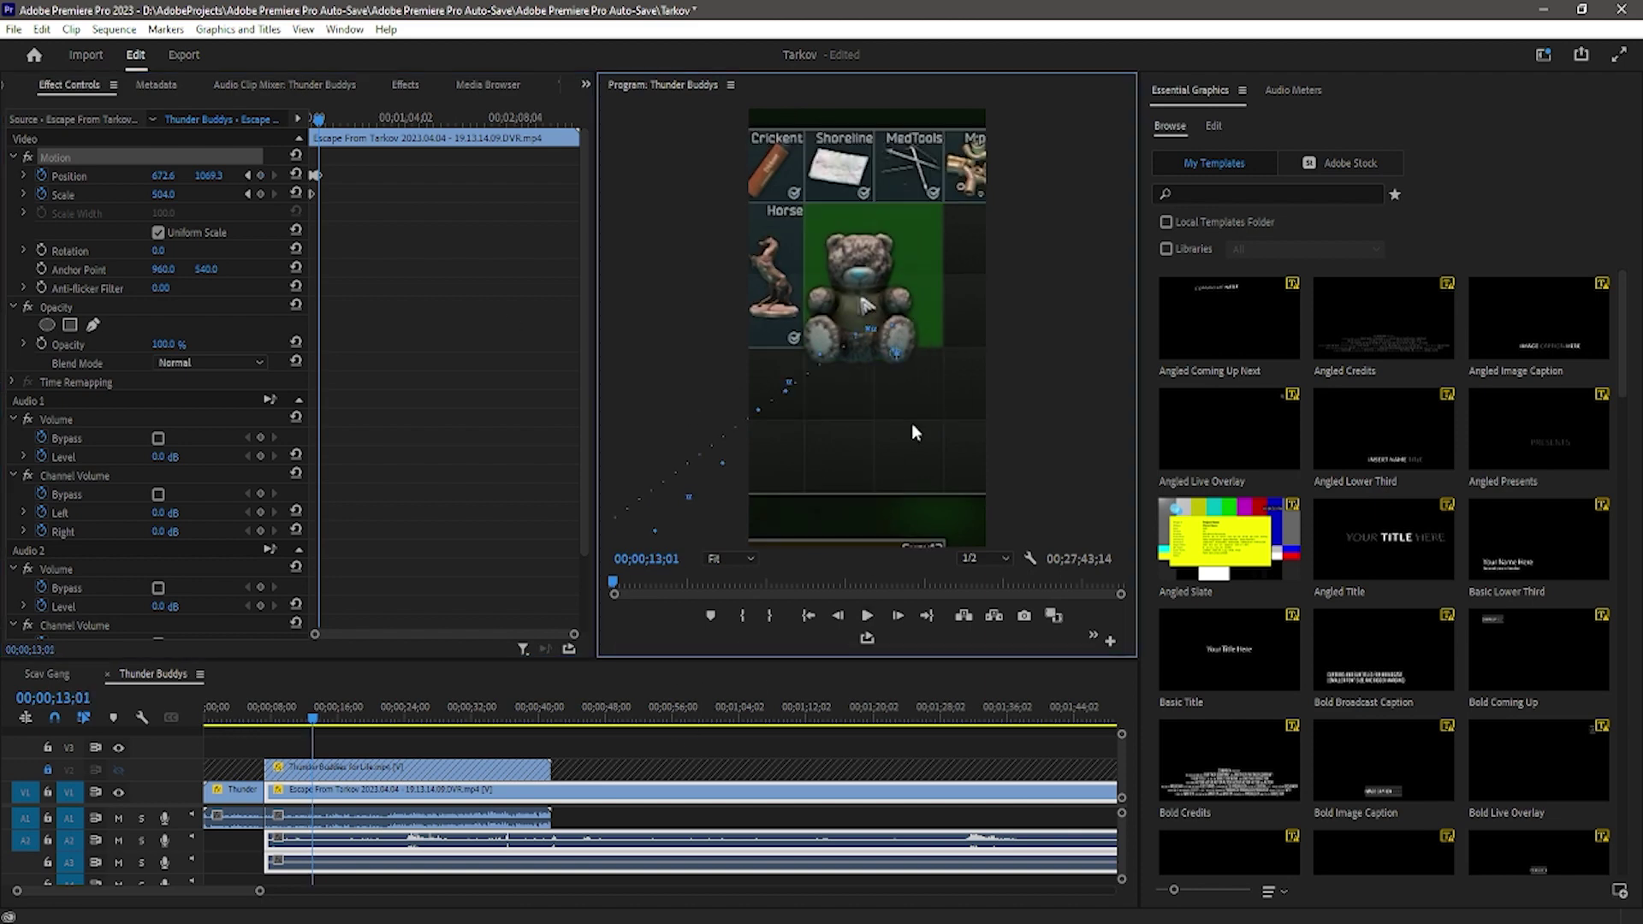
key(space)
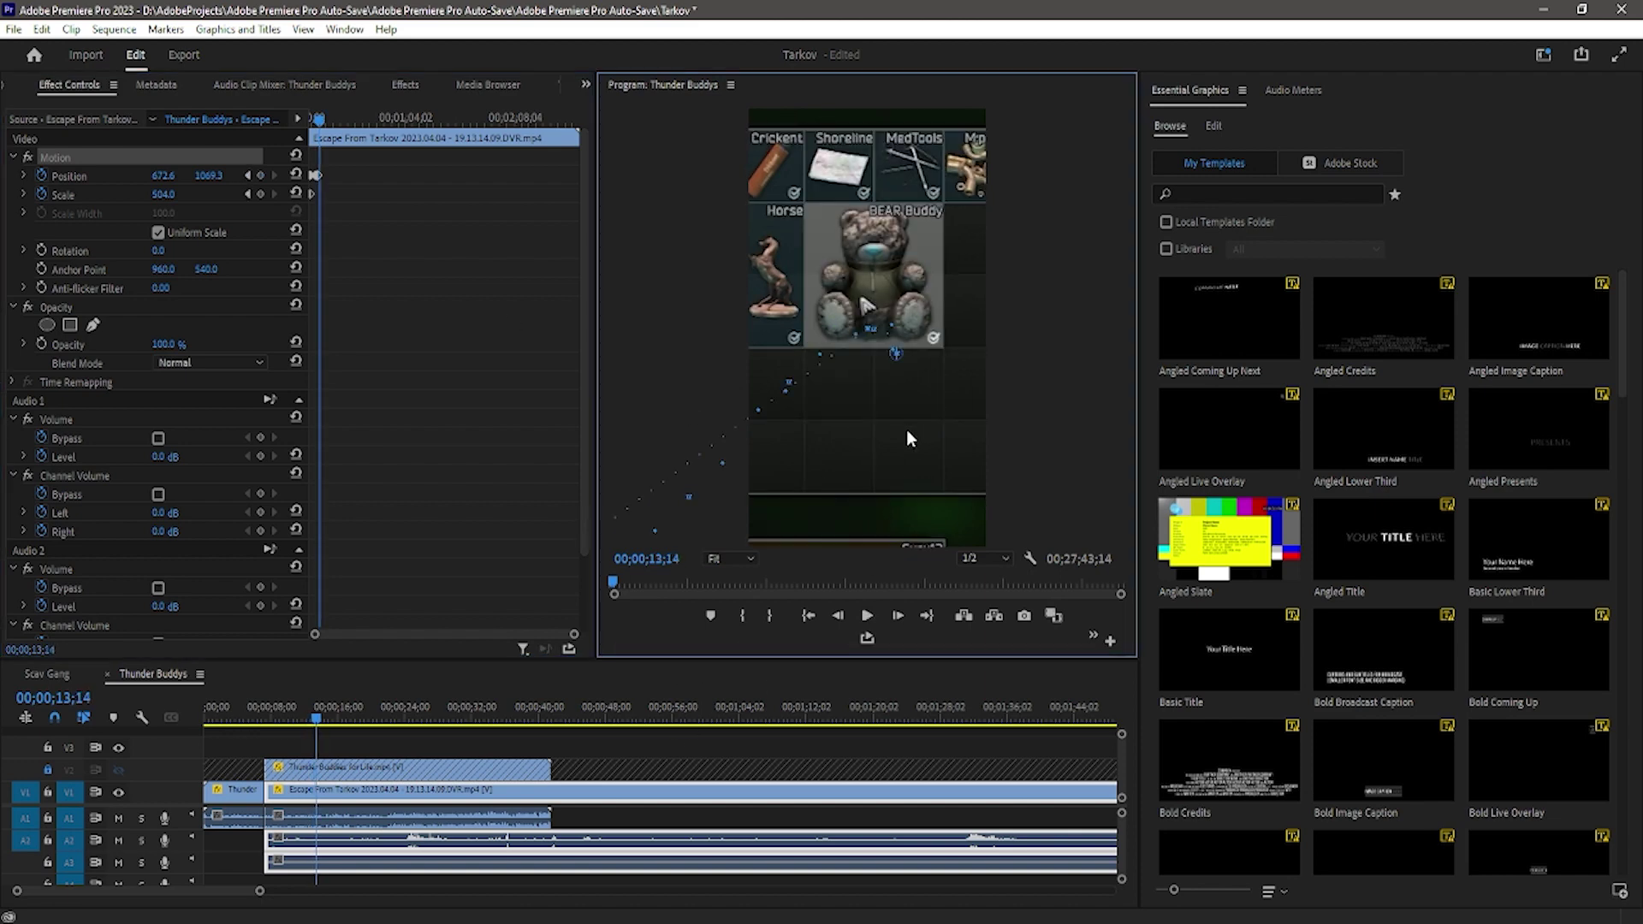
key(Right)
key(Right)
key(Right)
key(Left)
key(Left)
key(Left)
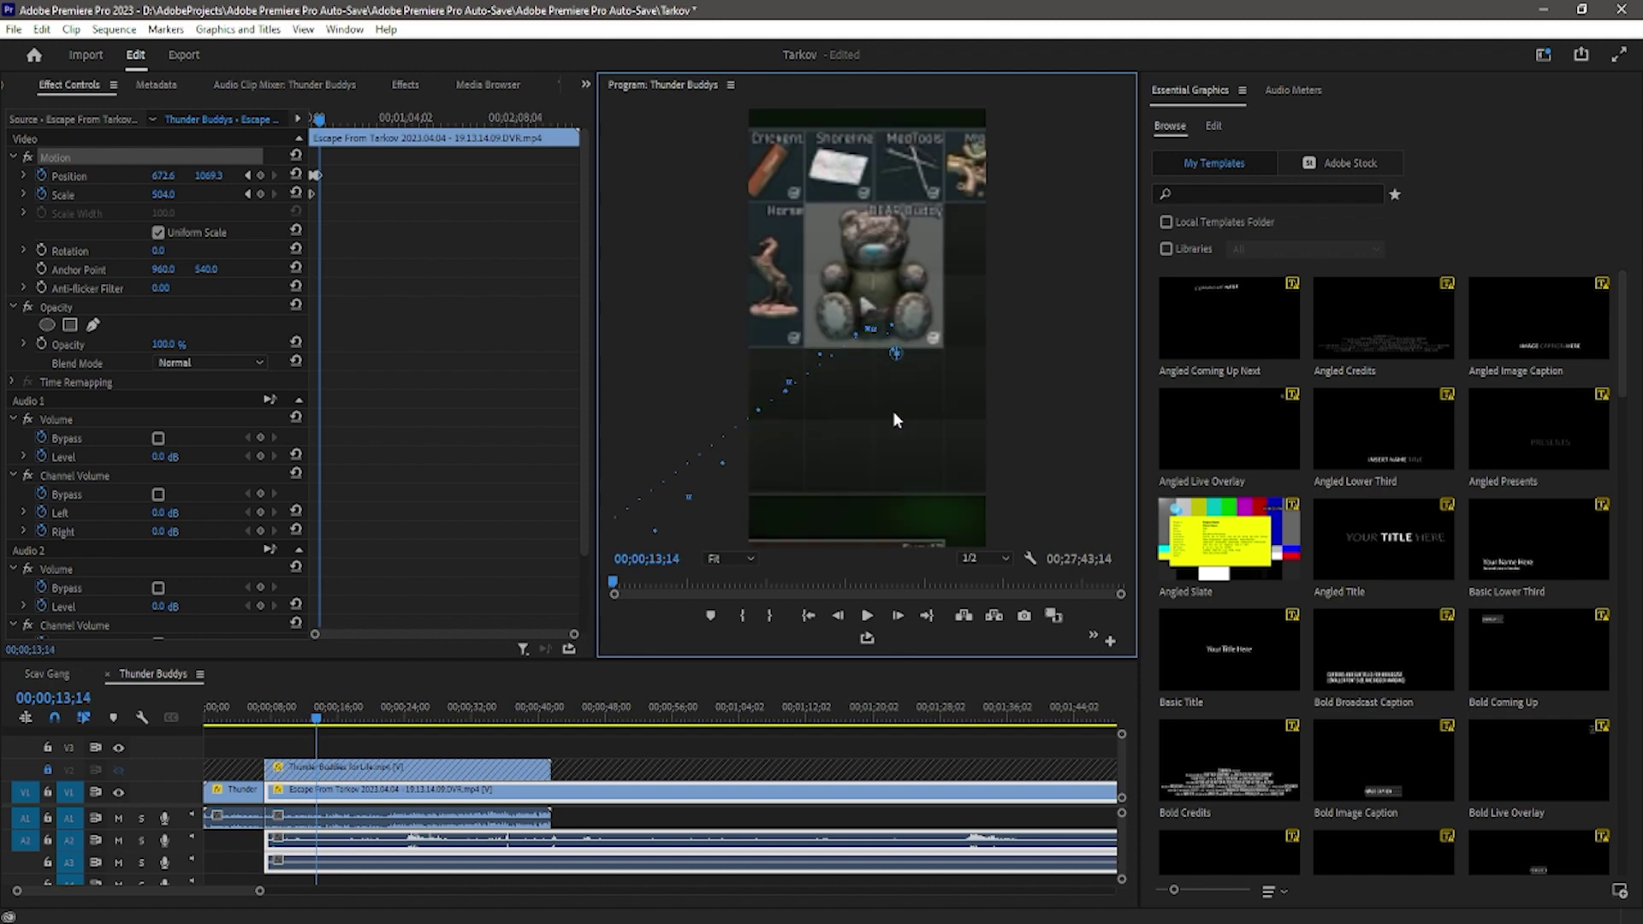
Unlock and show track V2, and move its Thunder Buddies clip up to track V3
click(47, 770)
click(118, 769)
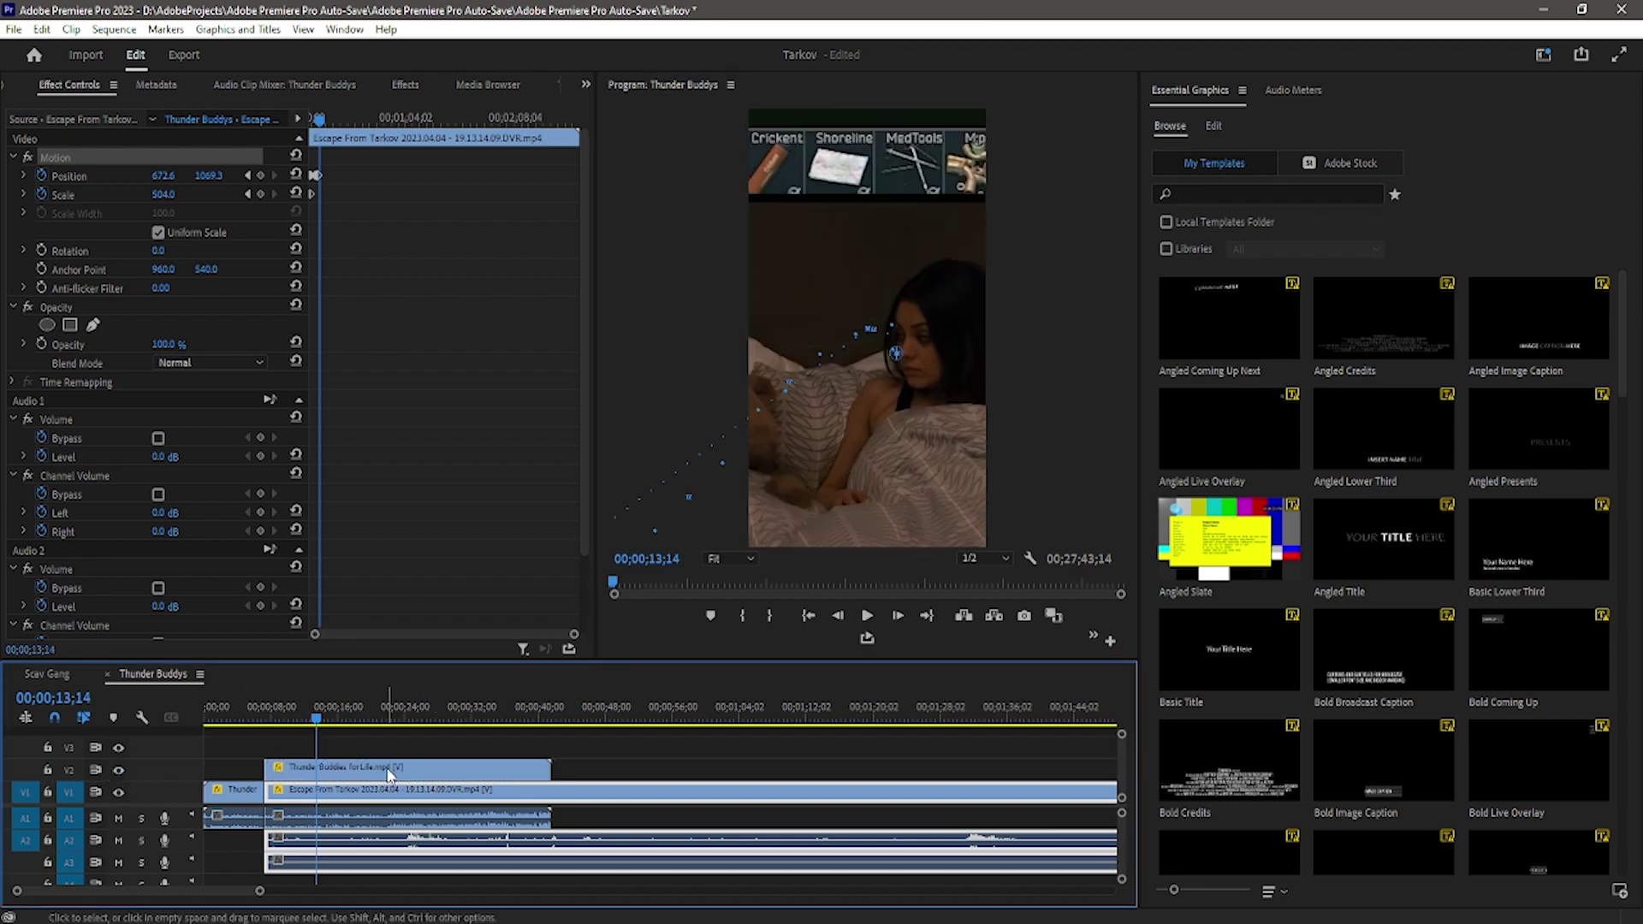
drag(389, 774, 390, 752)
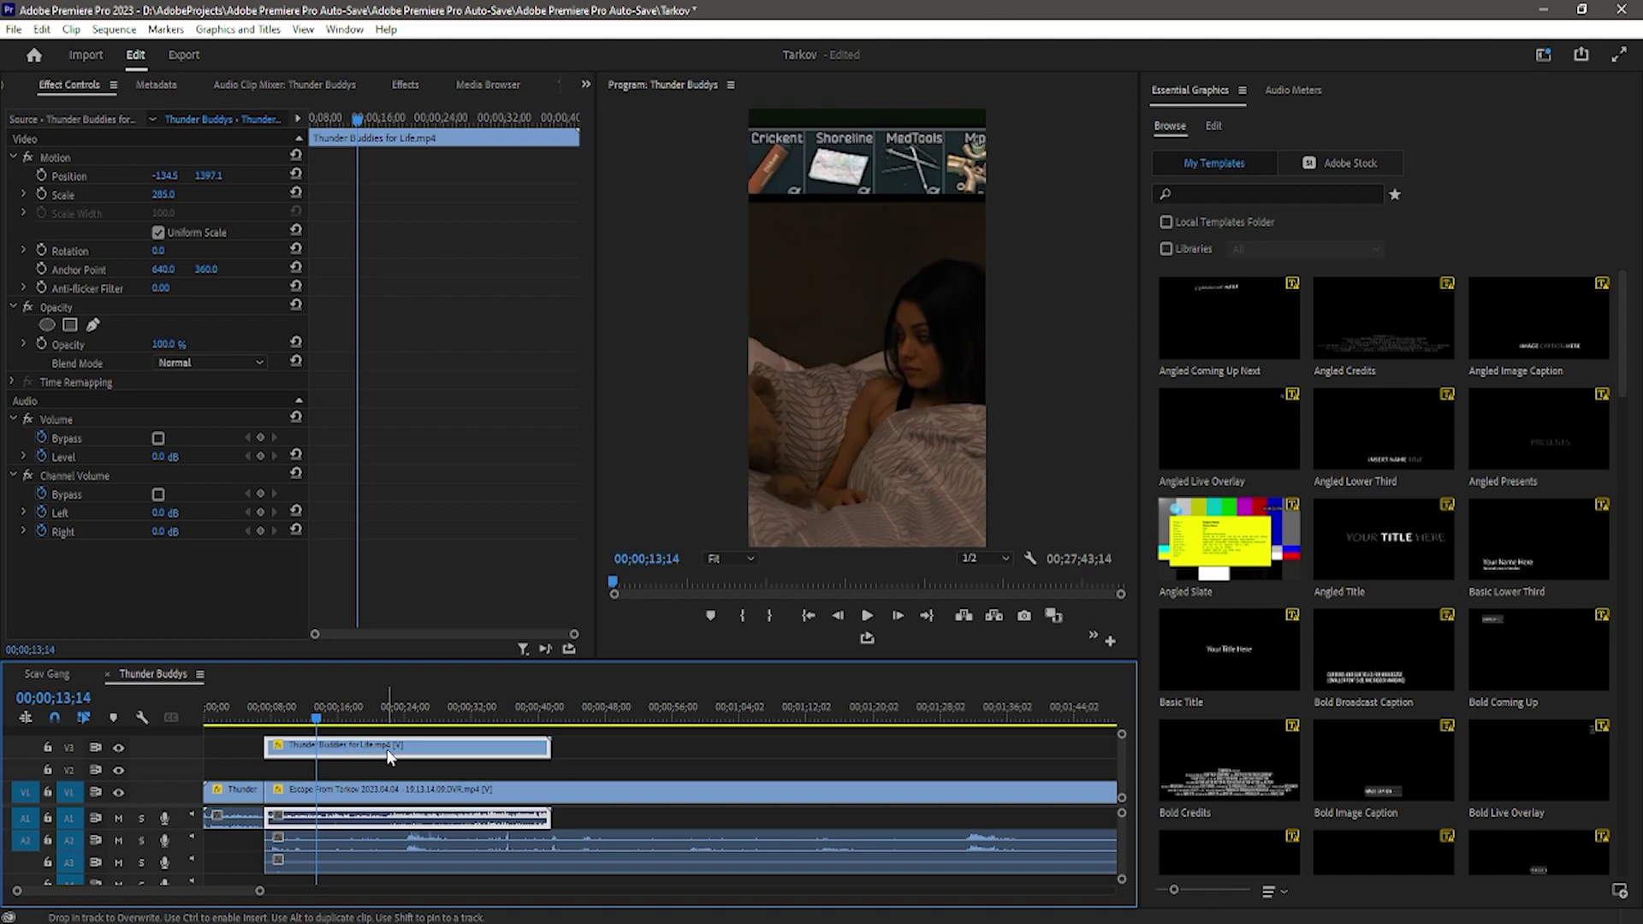
Split the Thunder Buddies clip on V3 at 00;00;13;14 and move the second part down to V2
click(323, 746)
key(v)
drag(355, 748, 355, 769)
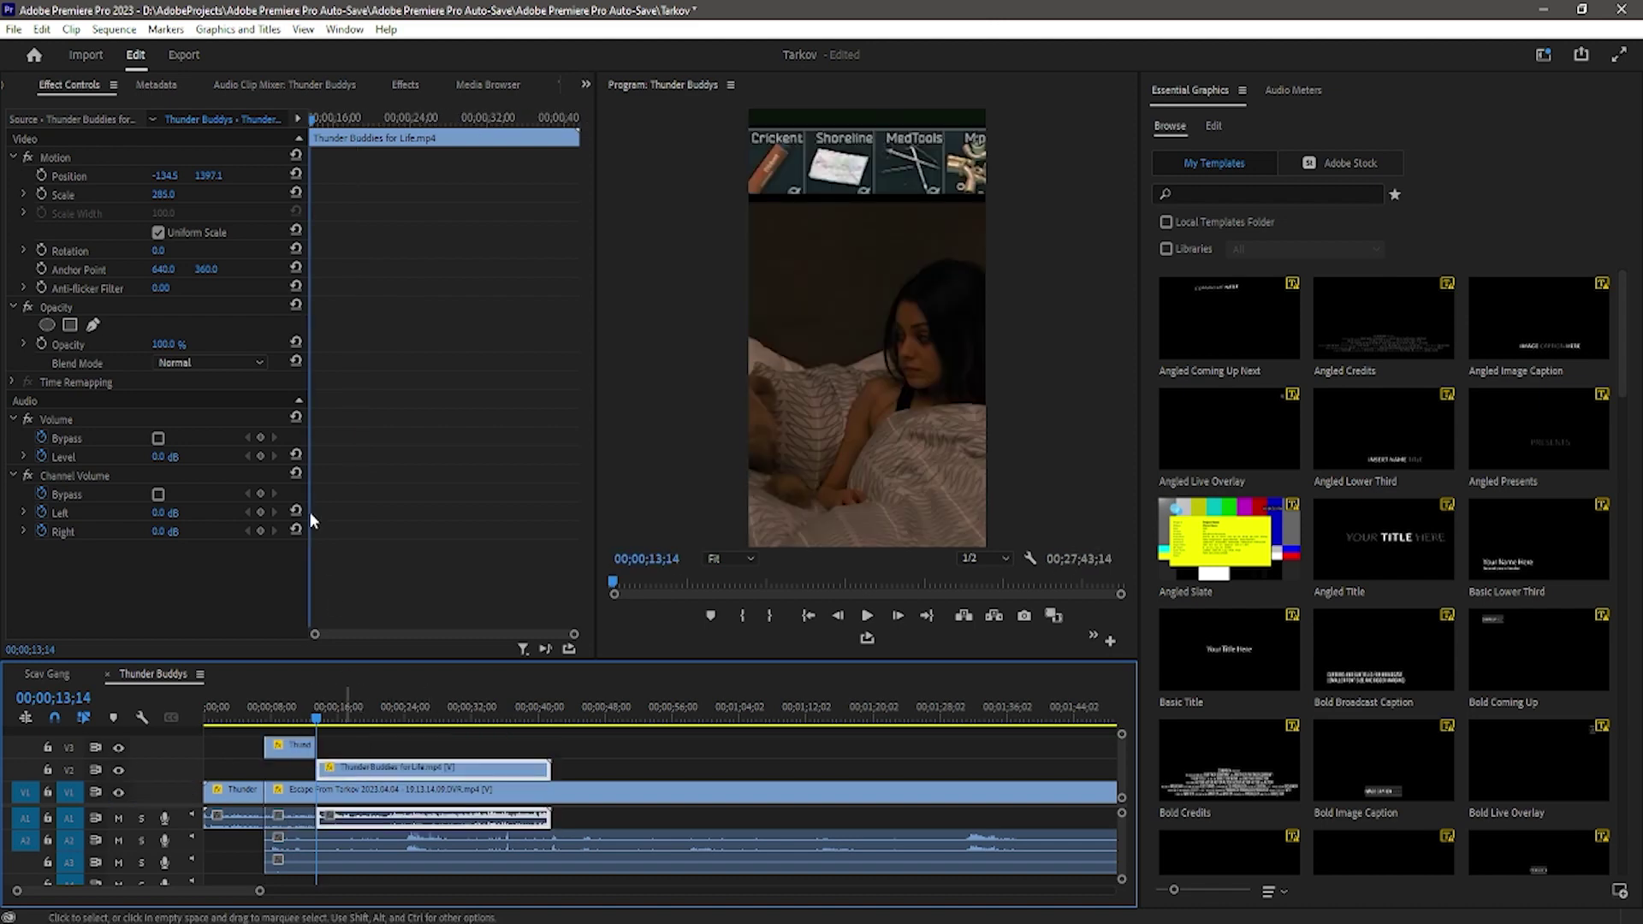
Reframe the second Thunder Buddies part to fill the vertical frame, with scale 299 and position 1080, 960
click(927, 354)
drag(916, 484, 960, 434)
click(160, 199)
drag(165, 195, 175, 195)
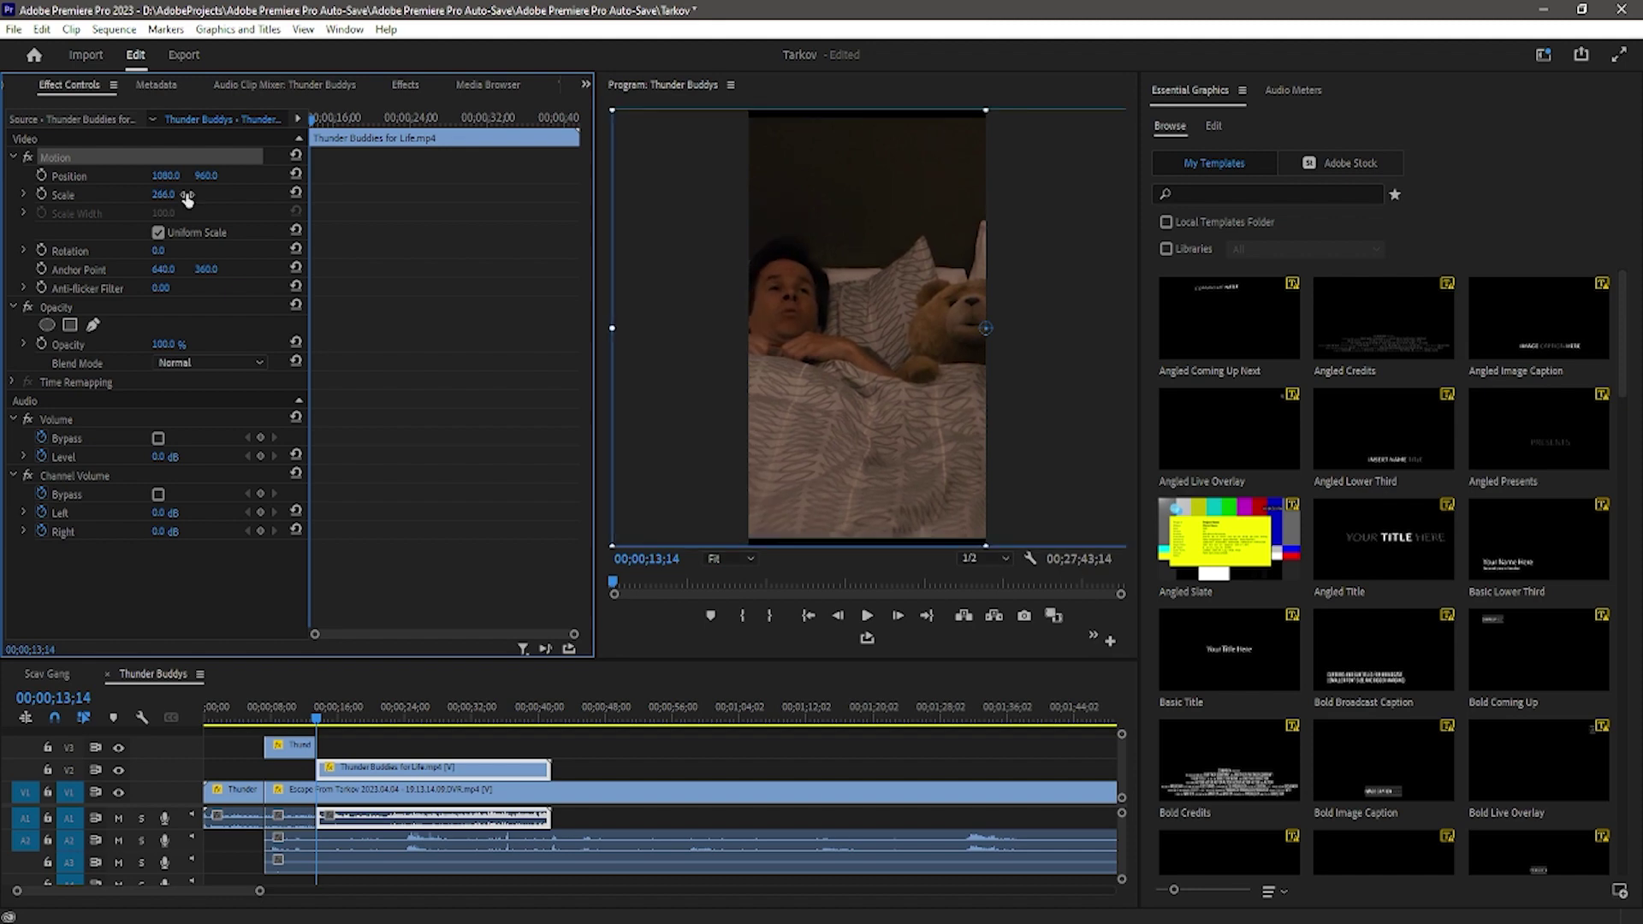
drag(872, 347, 857, 352)
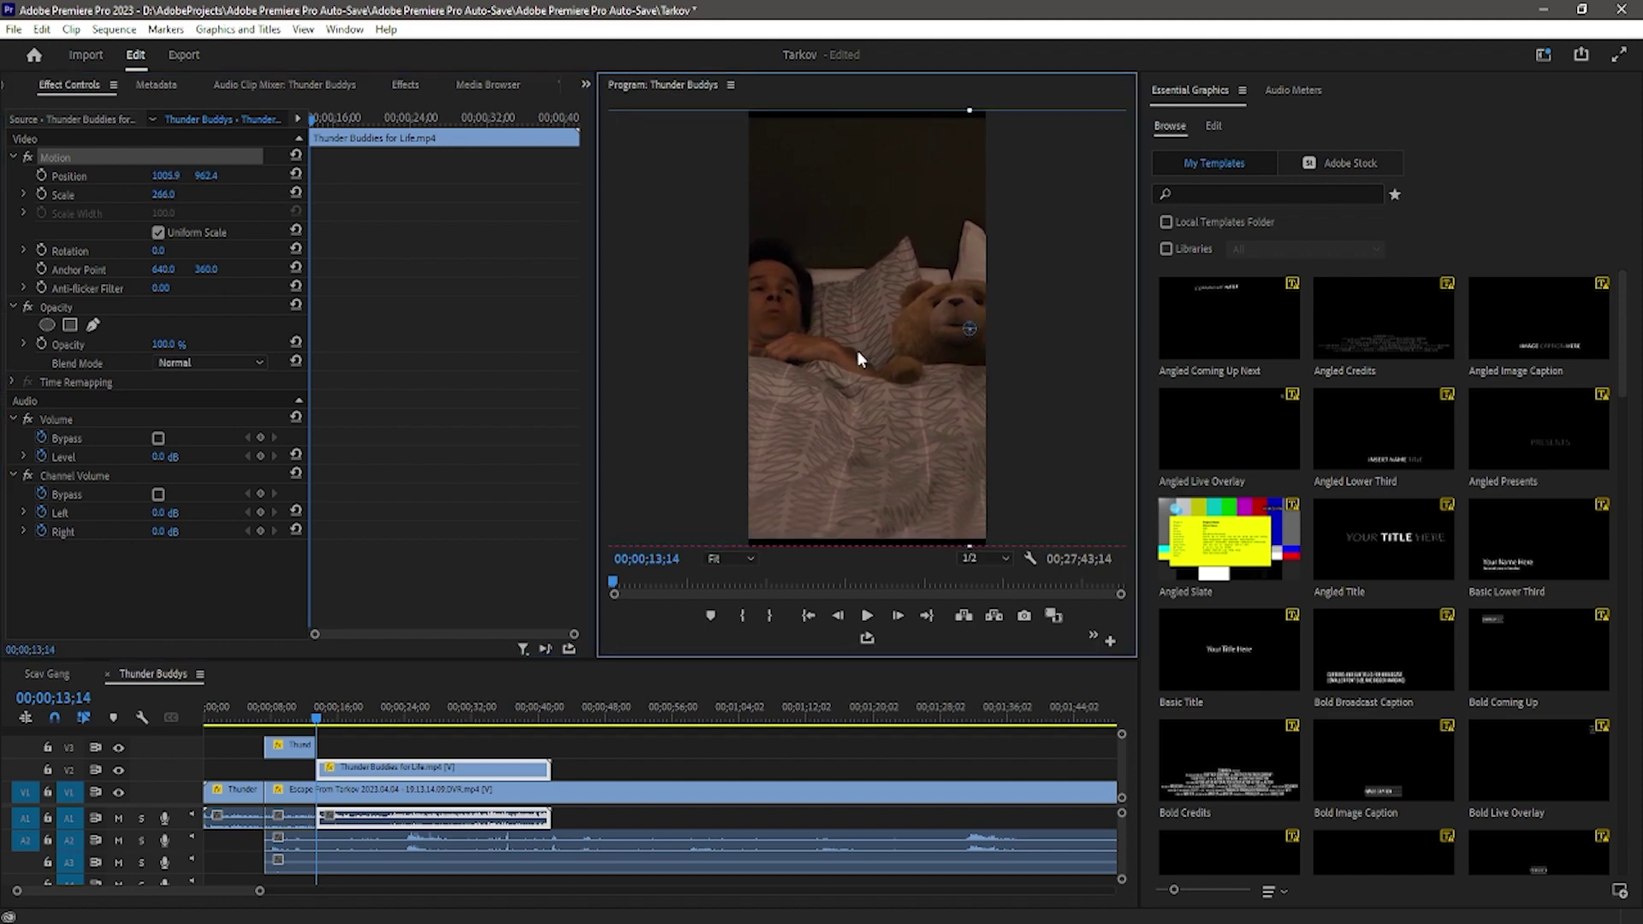
drag(177, 199, 207, 200)
mouse_move(839, 369)
mouse_down()
mouse_move(819, 370)
mouse_move(844, 378)
mouse_up()
Split the Thunder Buddies clip on V2 at 00;00;15;26 and move the remainder up to V3
key(space)
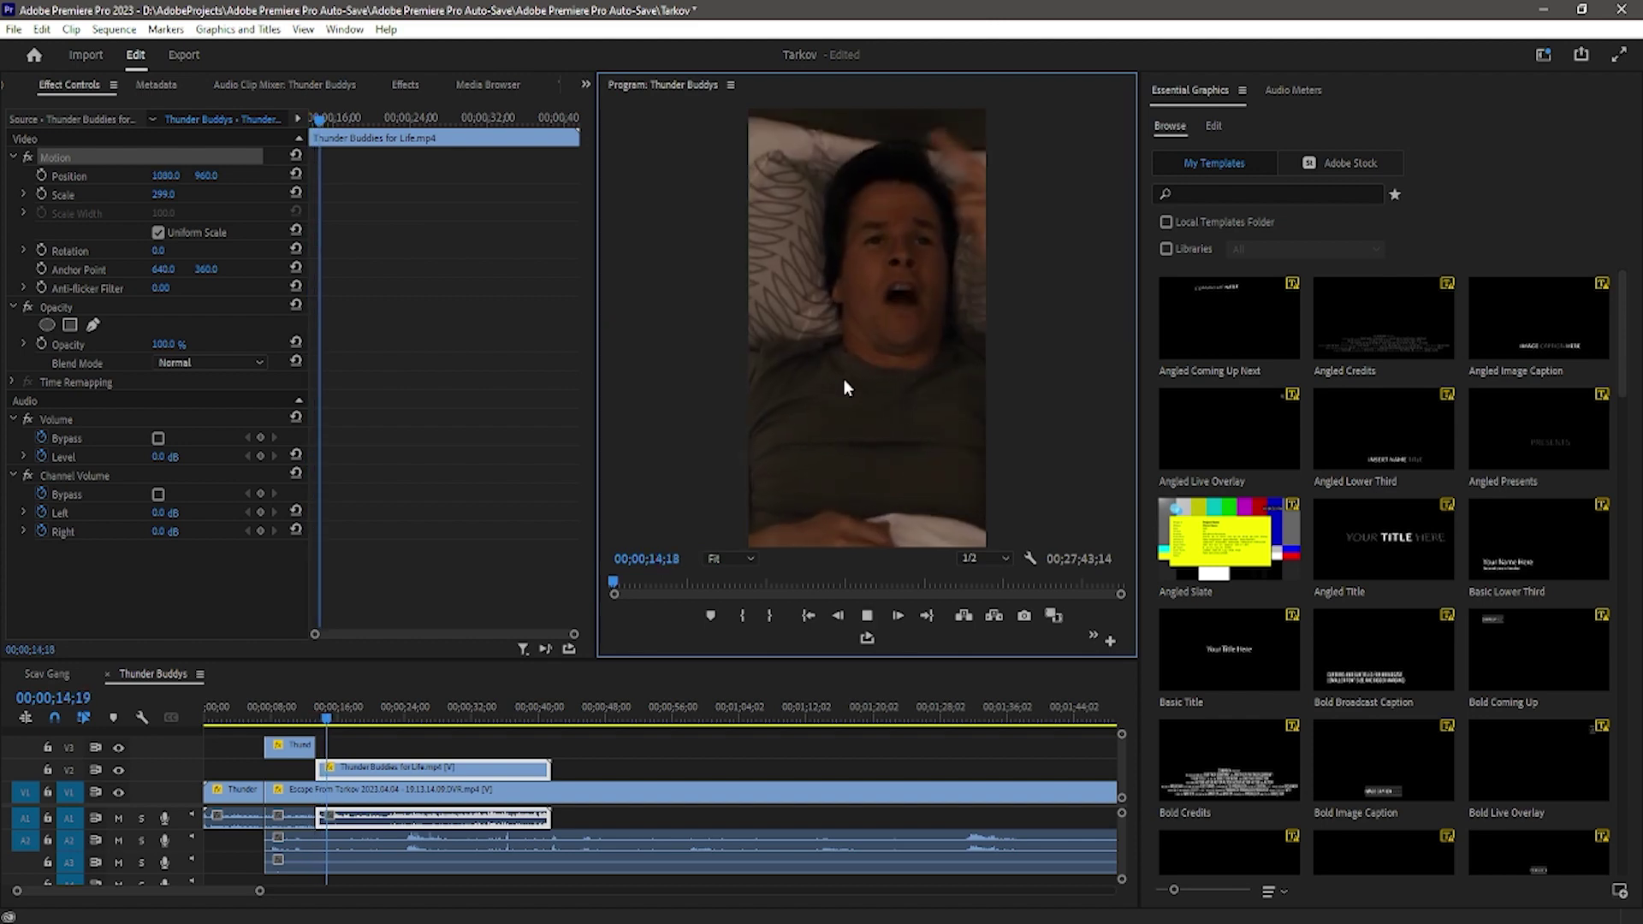
click(652, 757)
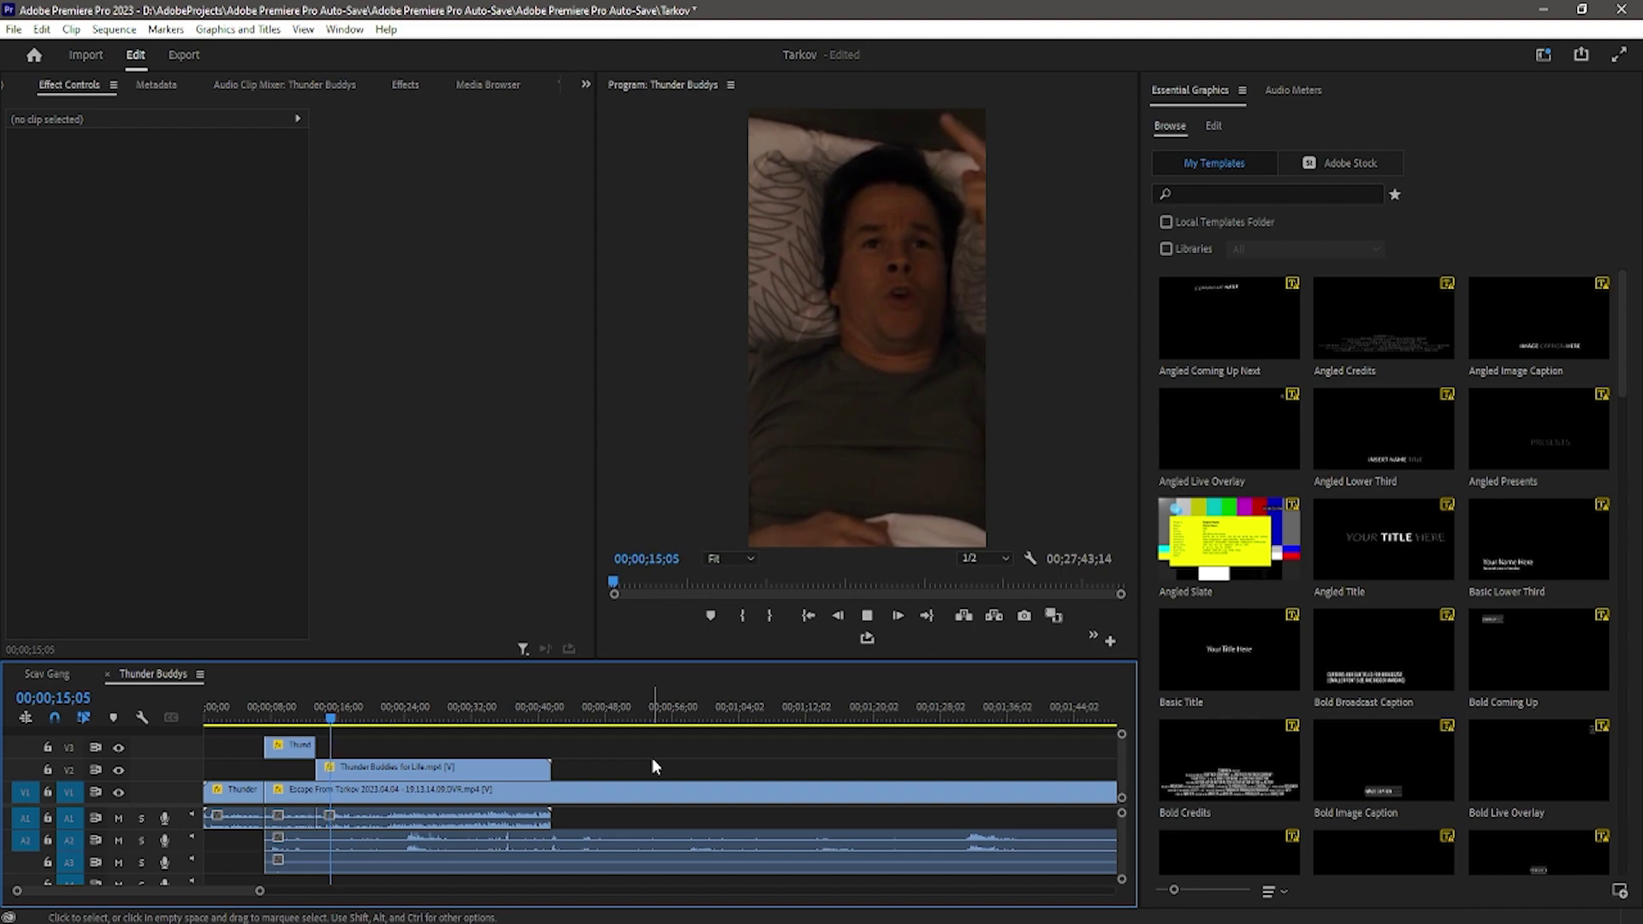
key(minus)
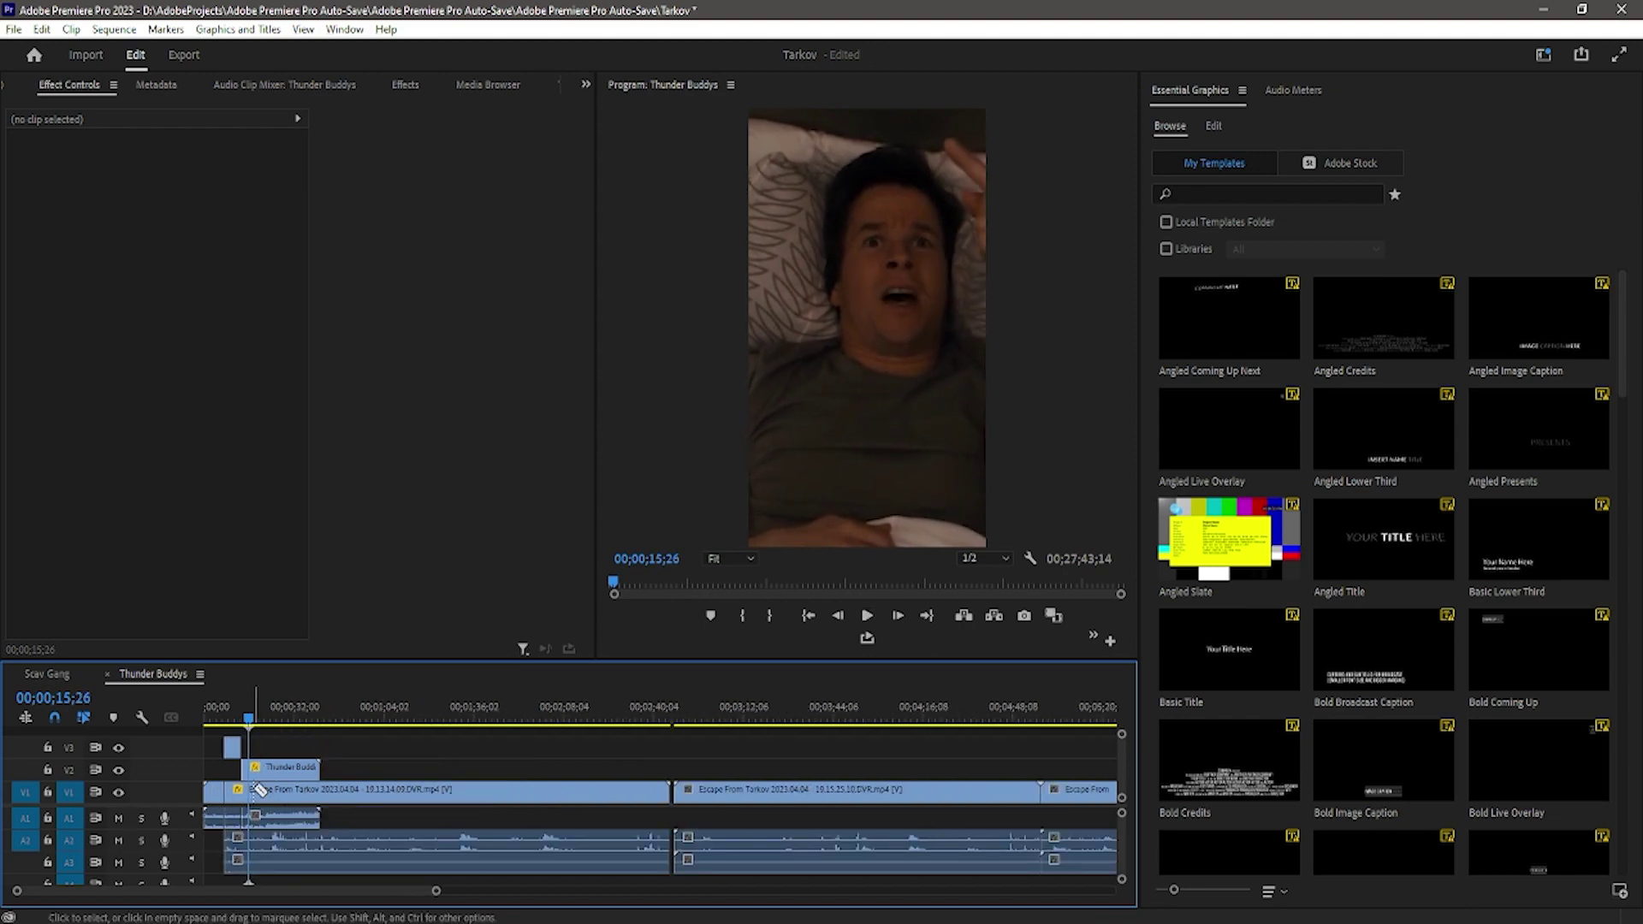
key(v)
drag(268, 772, 265, 753)
key(space)
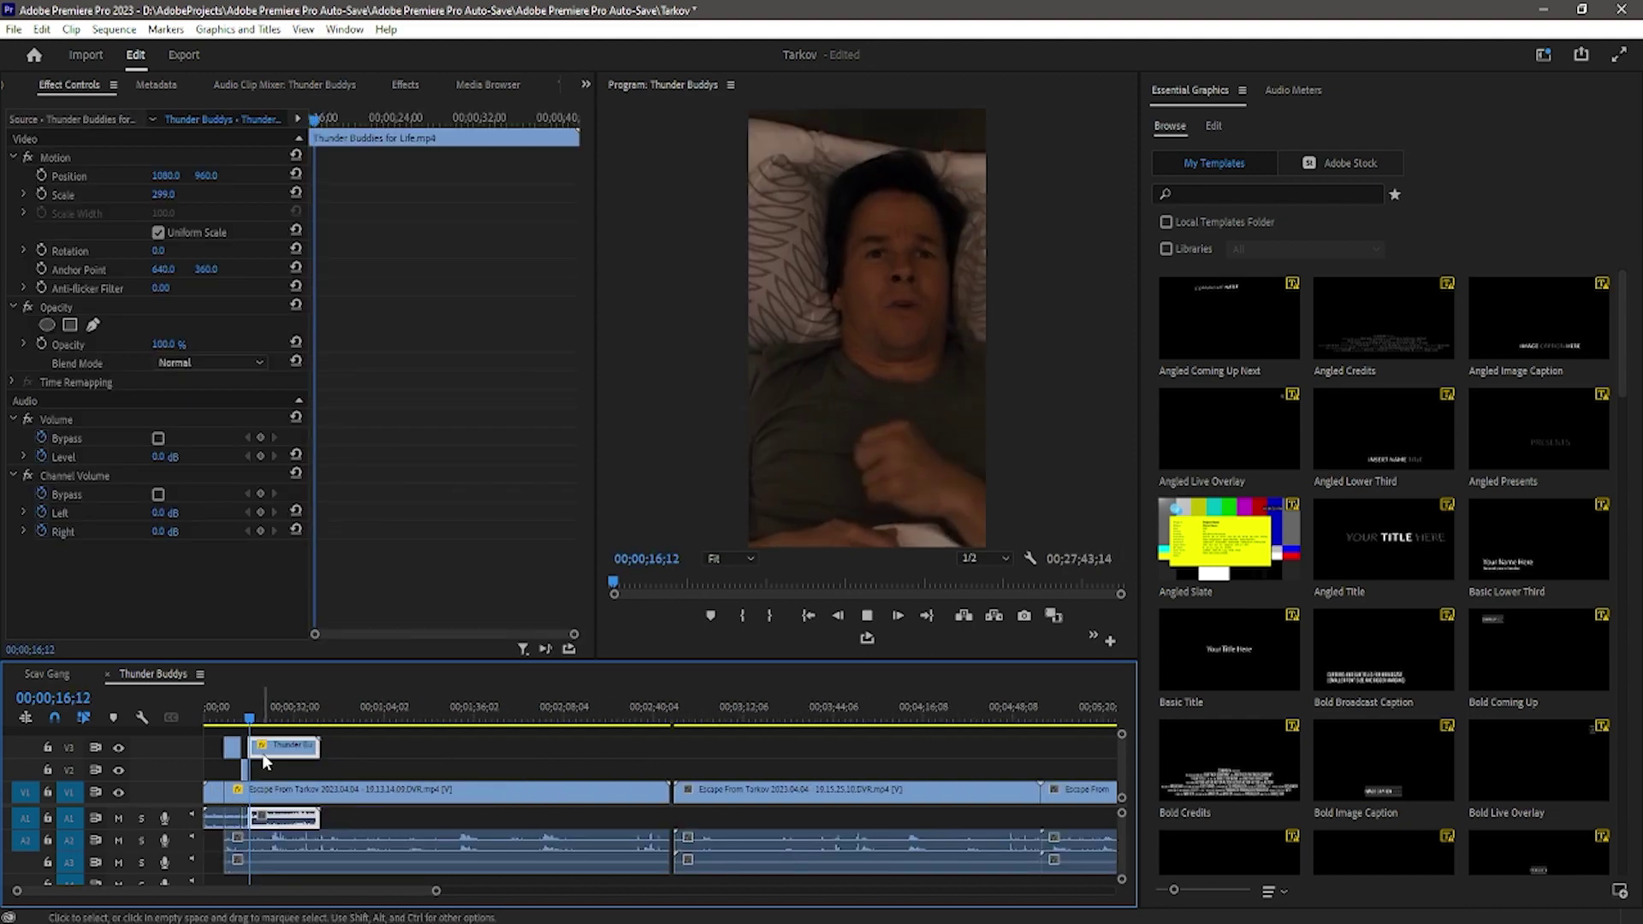
key(space)
Hide track V3, split the gameplay clip at 00;00;15;26 where the V2 piece ends, and play across the cut
scroll(240, 798, up, 3)
click(118, 748)
click(256, 719)
key(c)
click(266, 793)
key(v)
key(space)
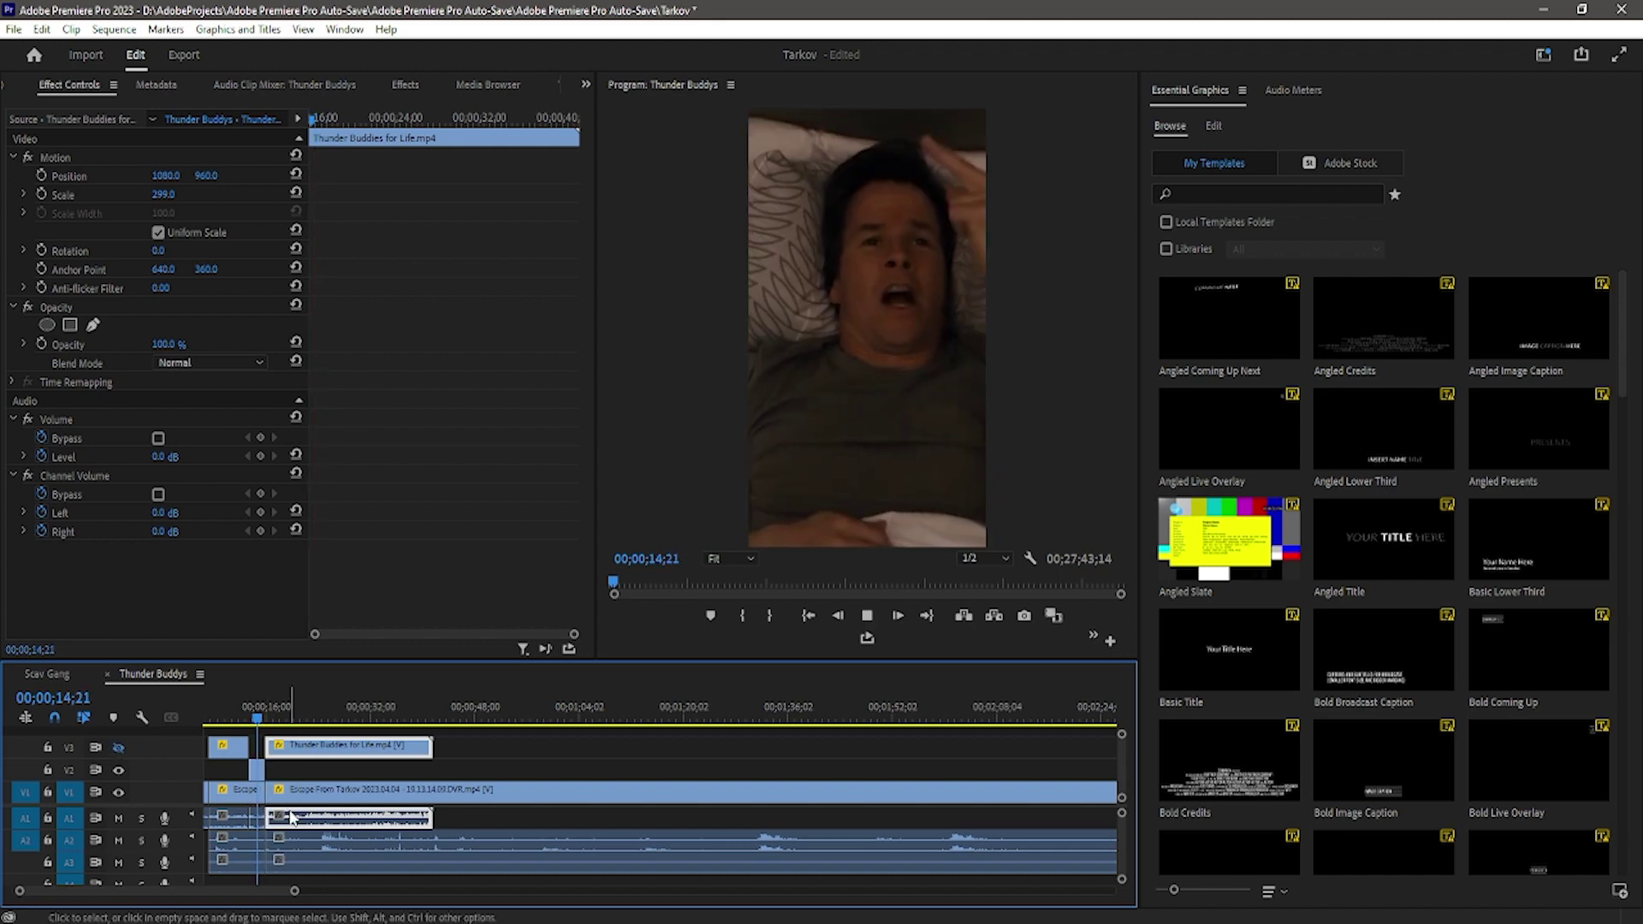
key(space)
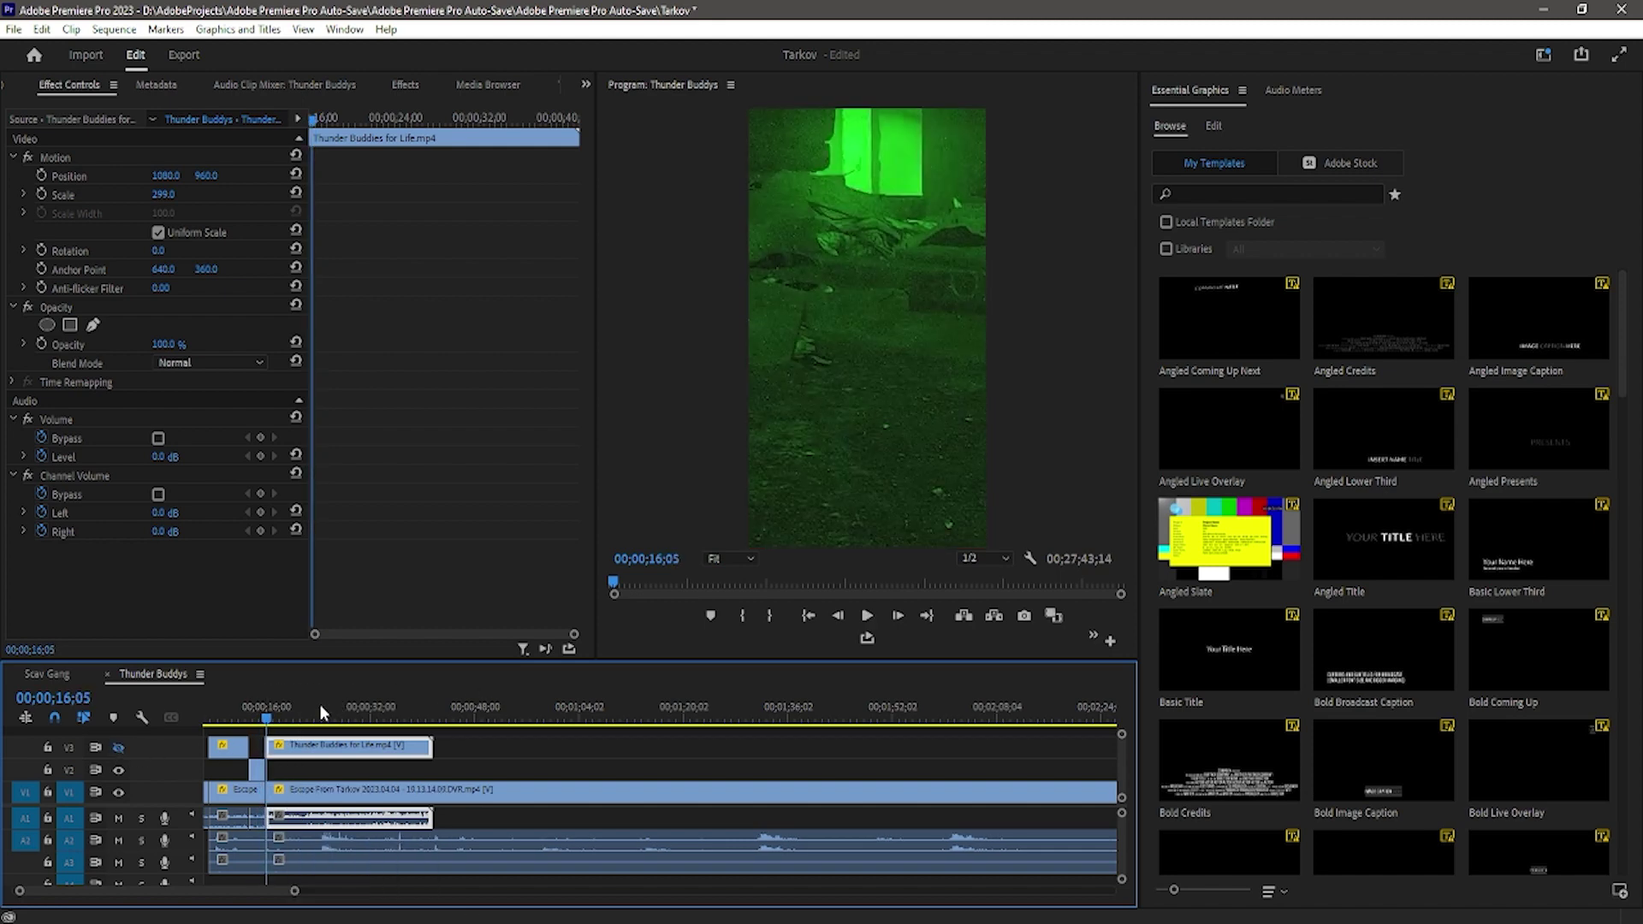
Reset the gameplay clip after the cut to position 540, 960 and scale 180 at its first frame
click(369, 788)
click(325, 145)
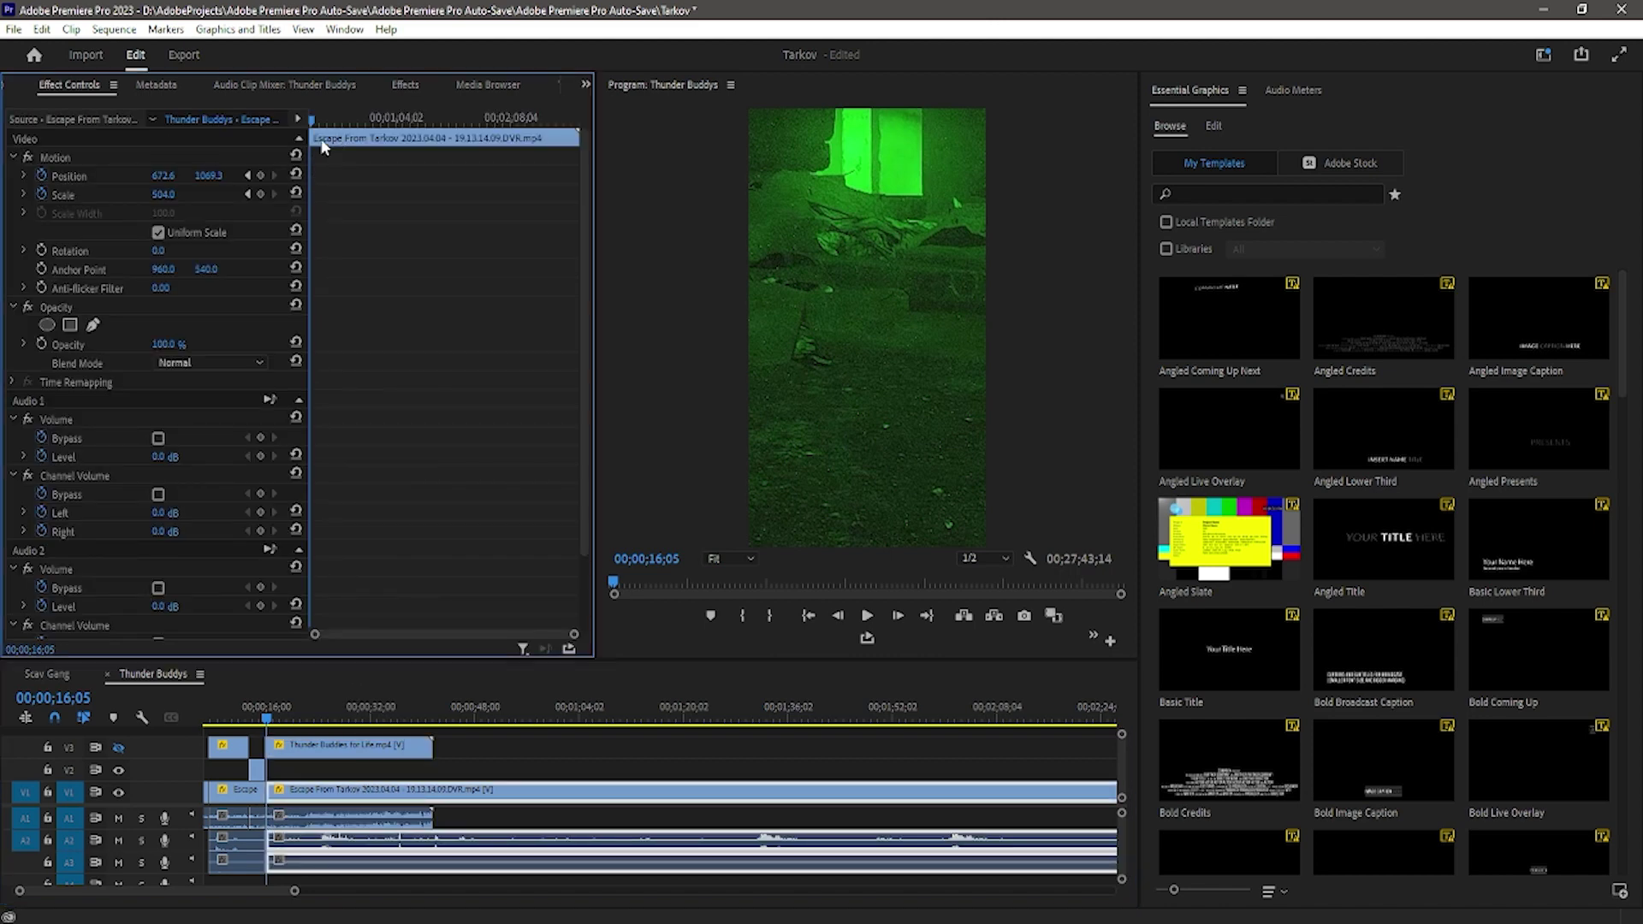
click(247, 175)
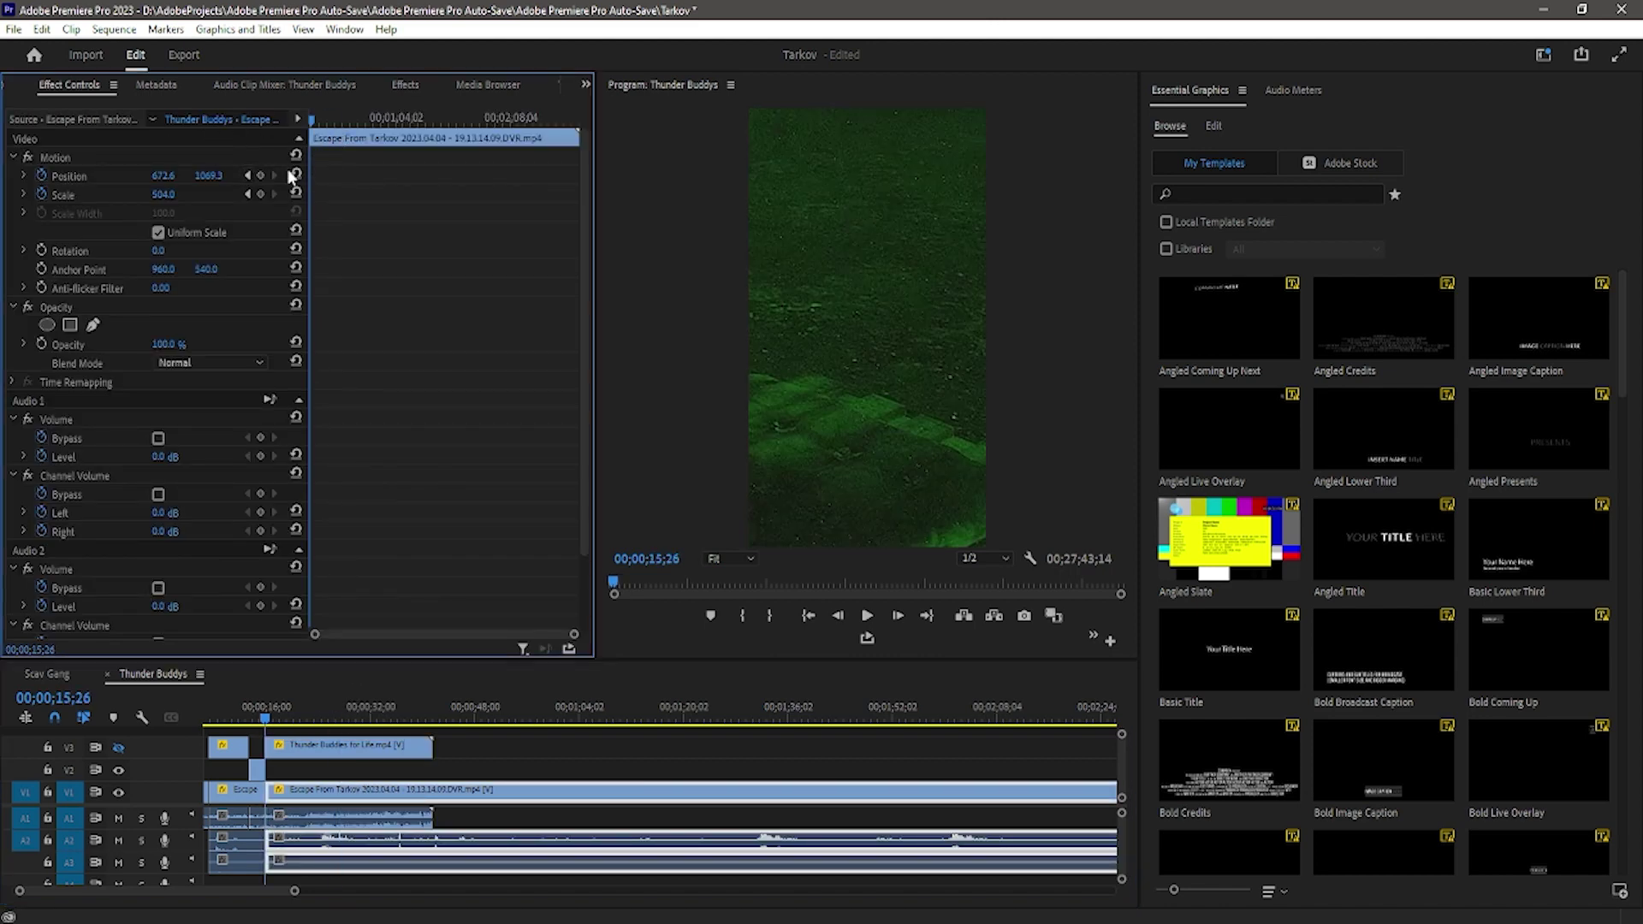
click(295, 176)
key(Return)
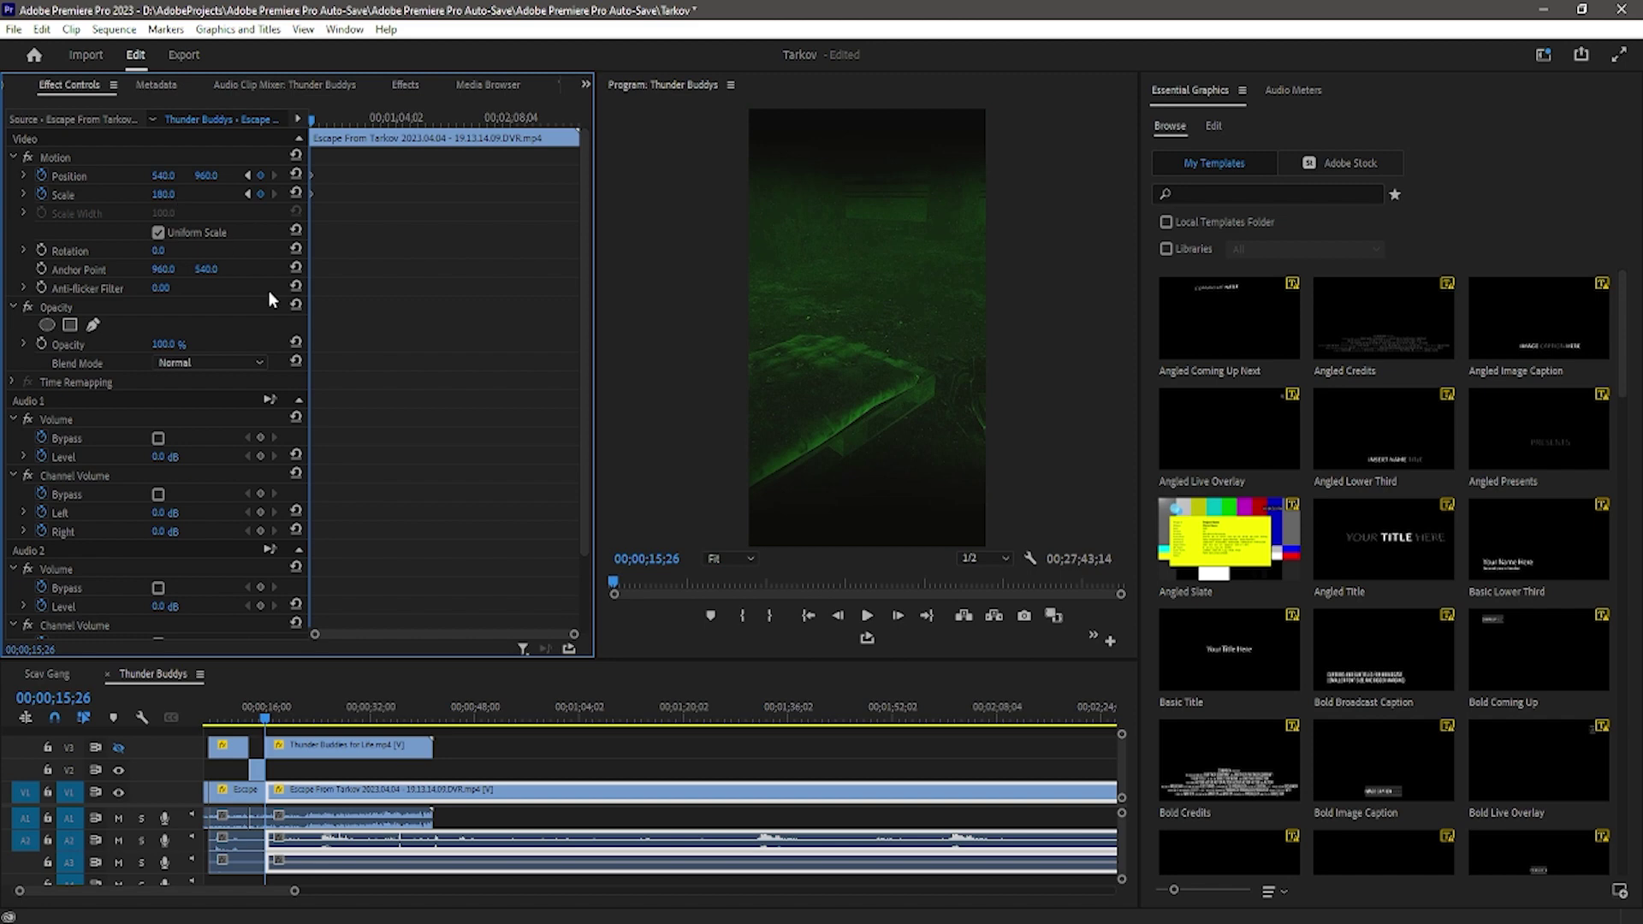
Remove the gameplay section from 00;00;15;26 to 00;00;31;10 and close the gap with the remaining clip
click(434, 746)
drag(266, 718, 368, 729)
key(ctrl+k)
click(343, 790)
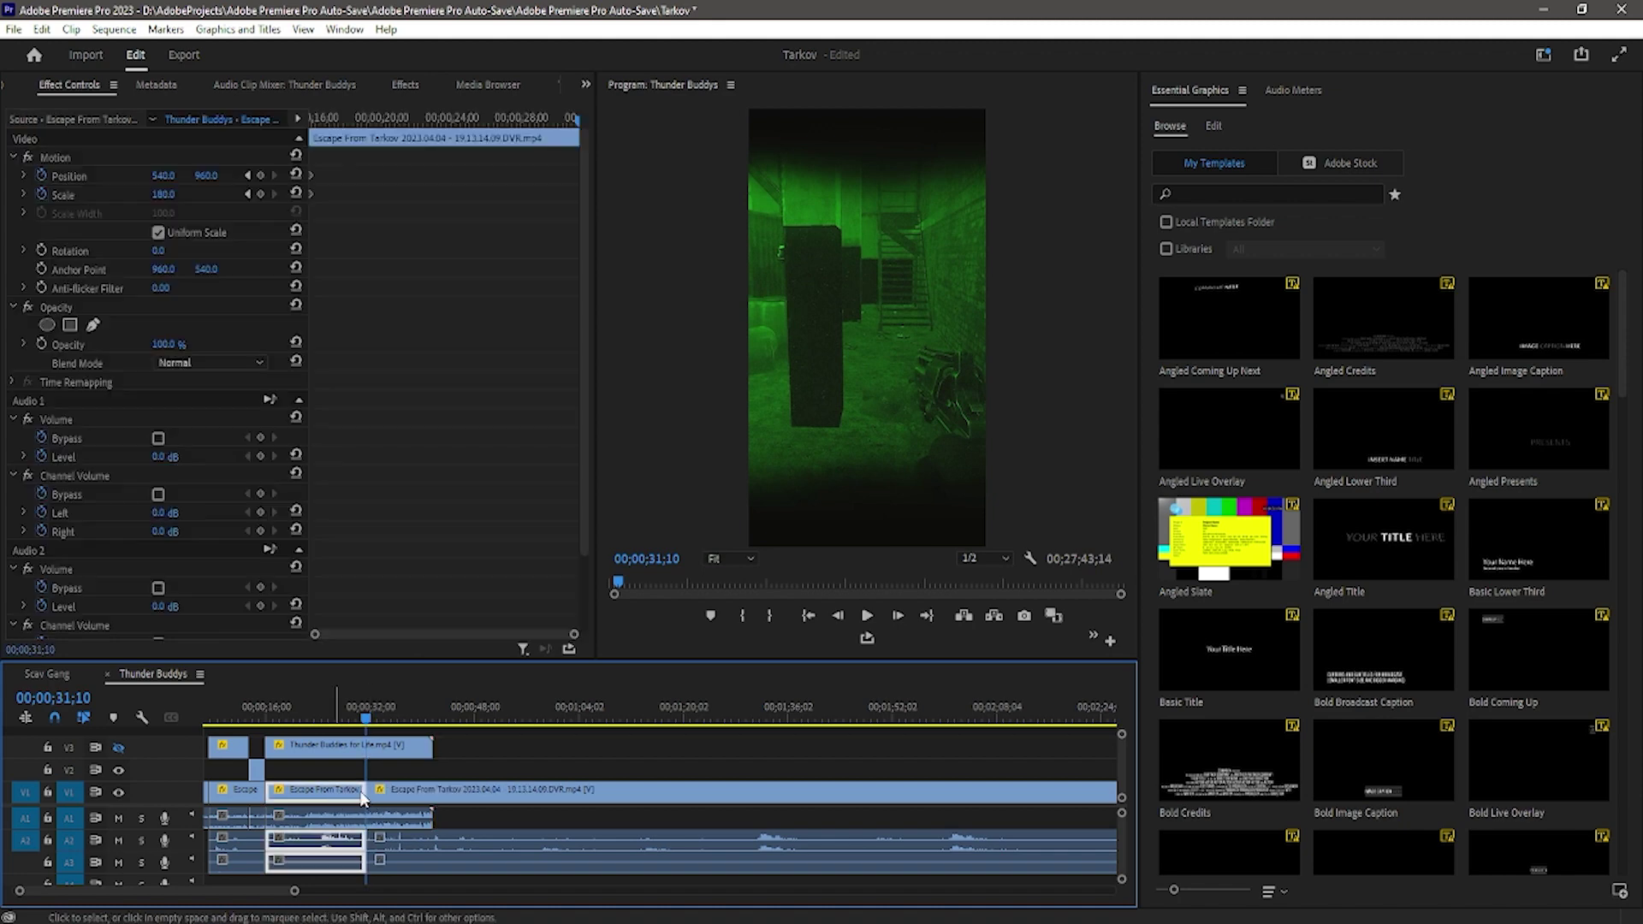
key(Delete)
drag(427, 794, 327, 794)
Try to cut off and delete the piece of gameplay lying under the short Thunder Buddies clip on V2
key(c)
click(255, 794)
key(v)
click(257, 794)
key(Delete)
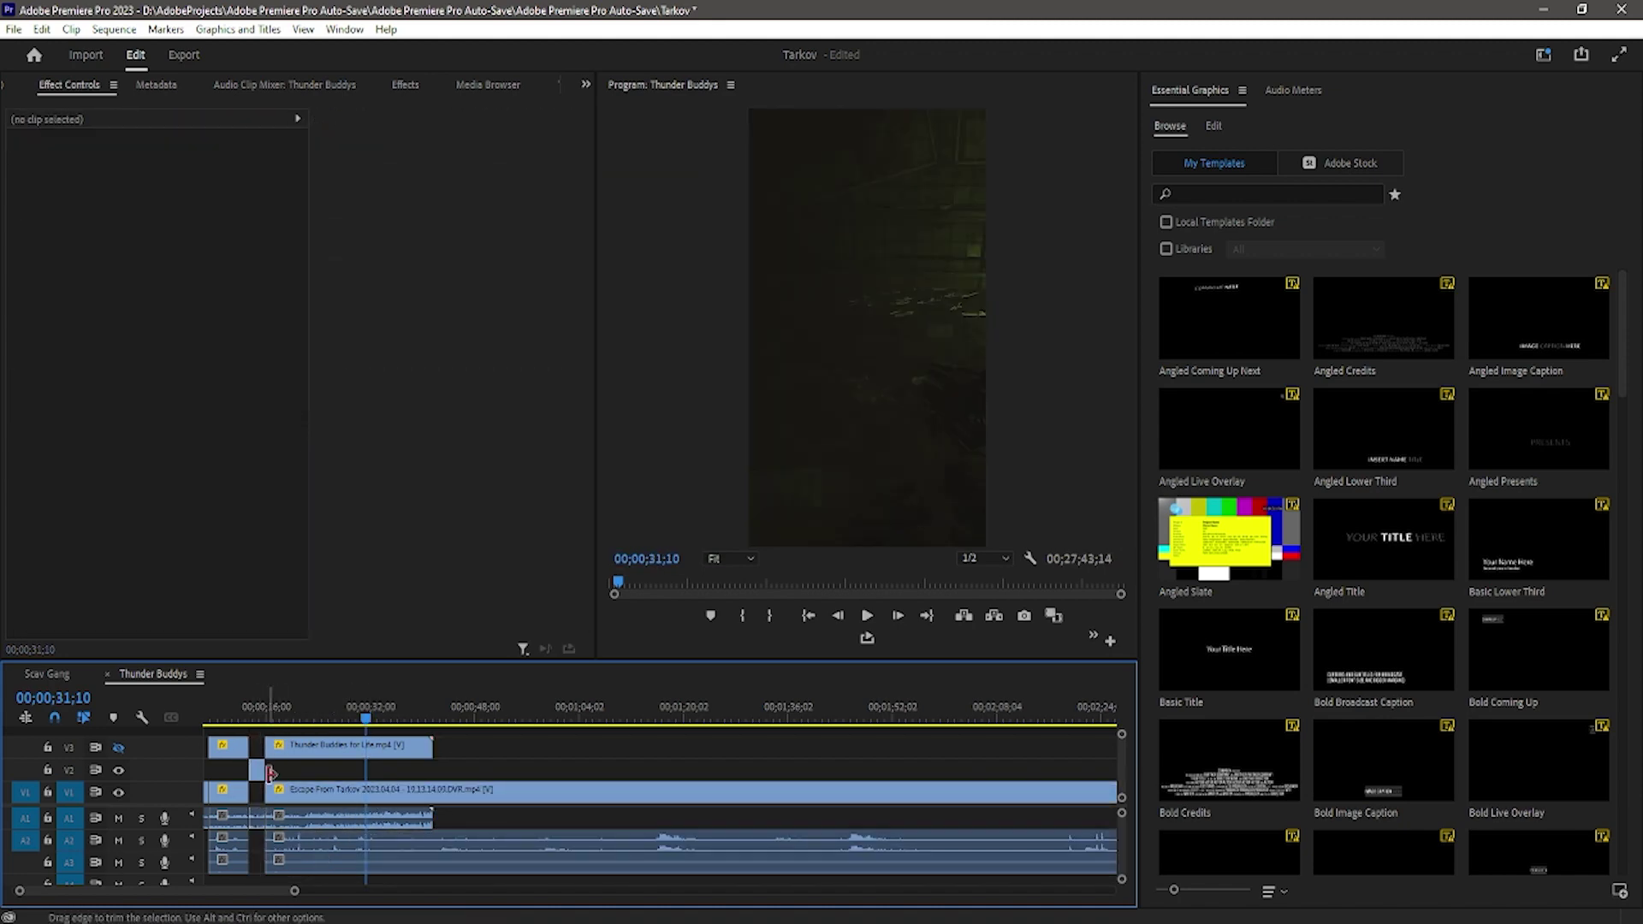
Play the gameplay in front of the stairs and split the clip at 00;00;18;01
click(256, 721)
key(space)
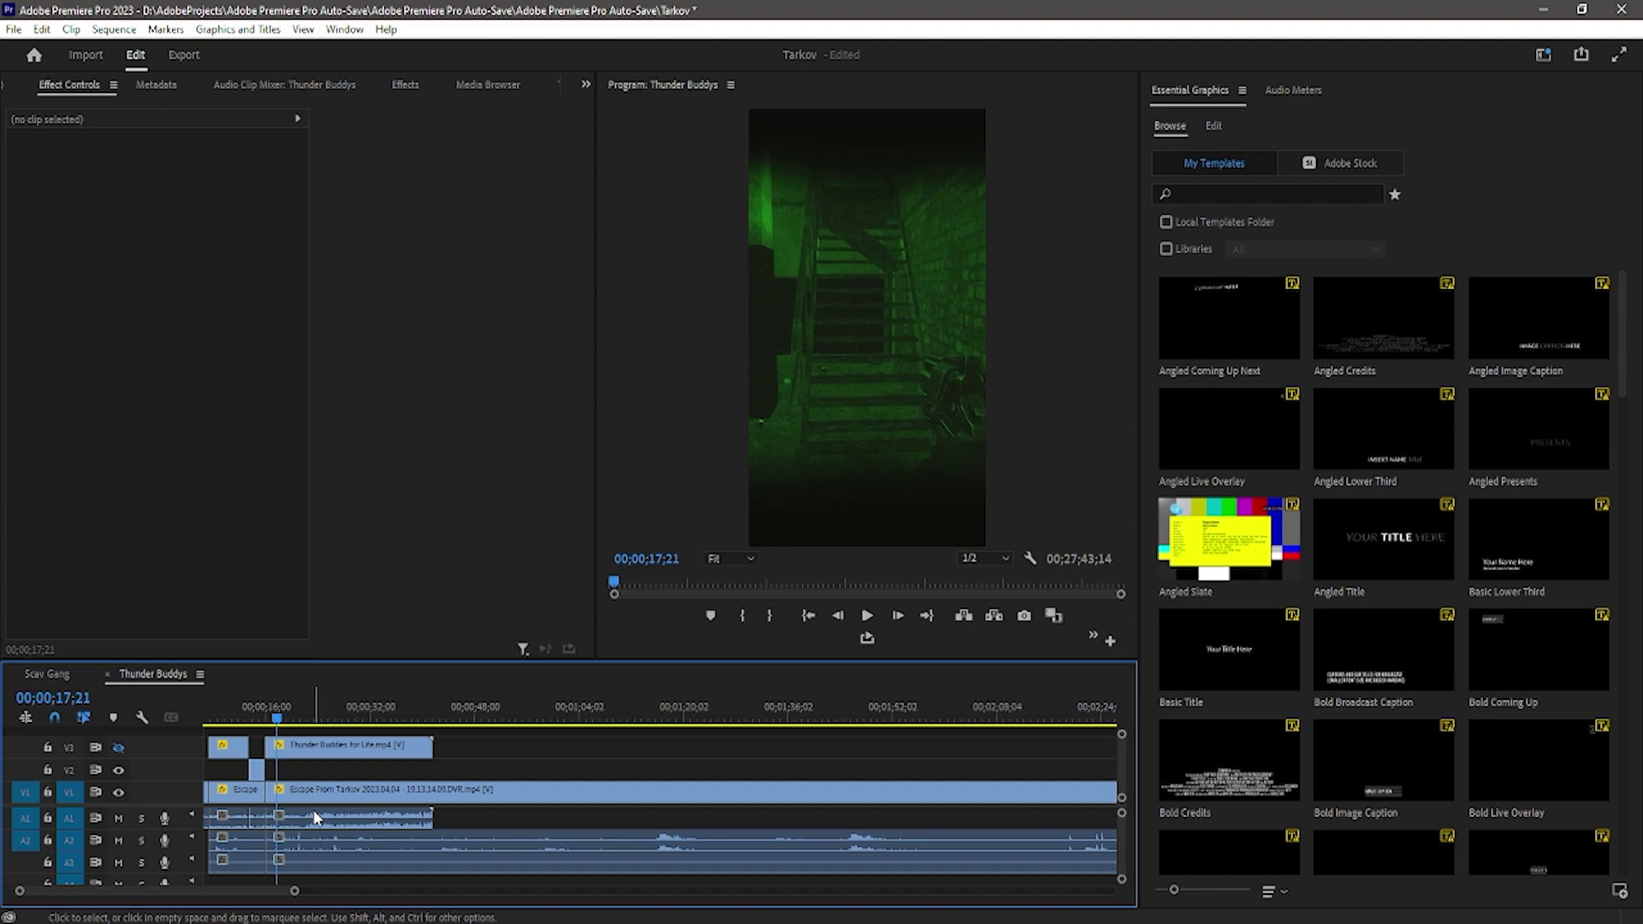
key(space)
key(=)
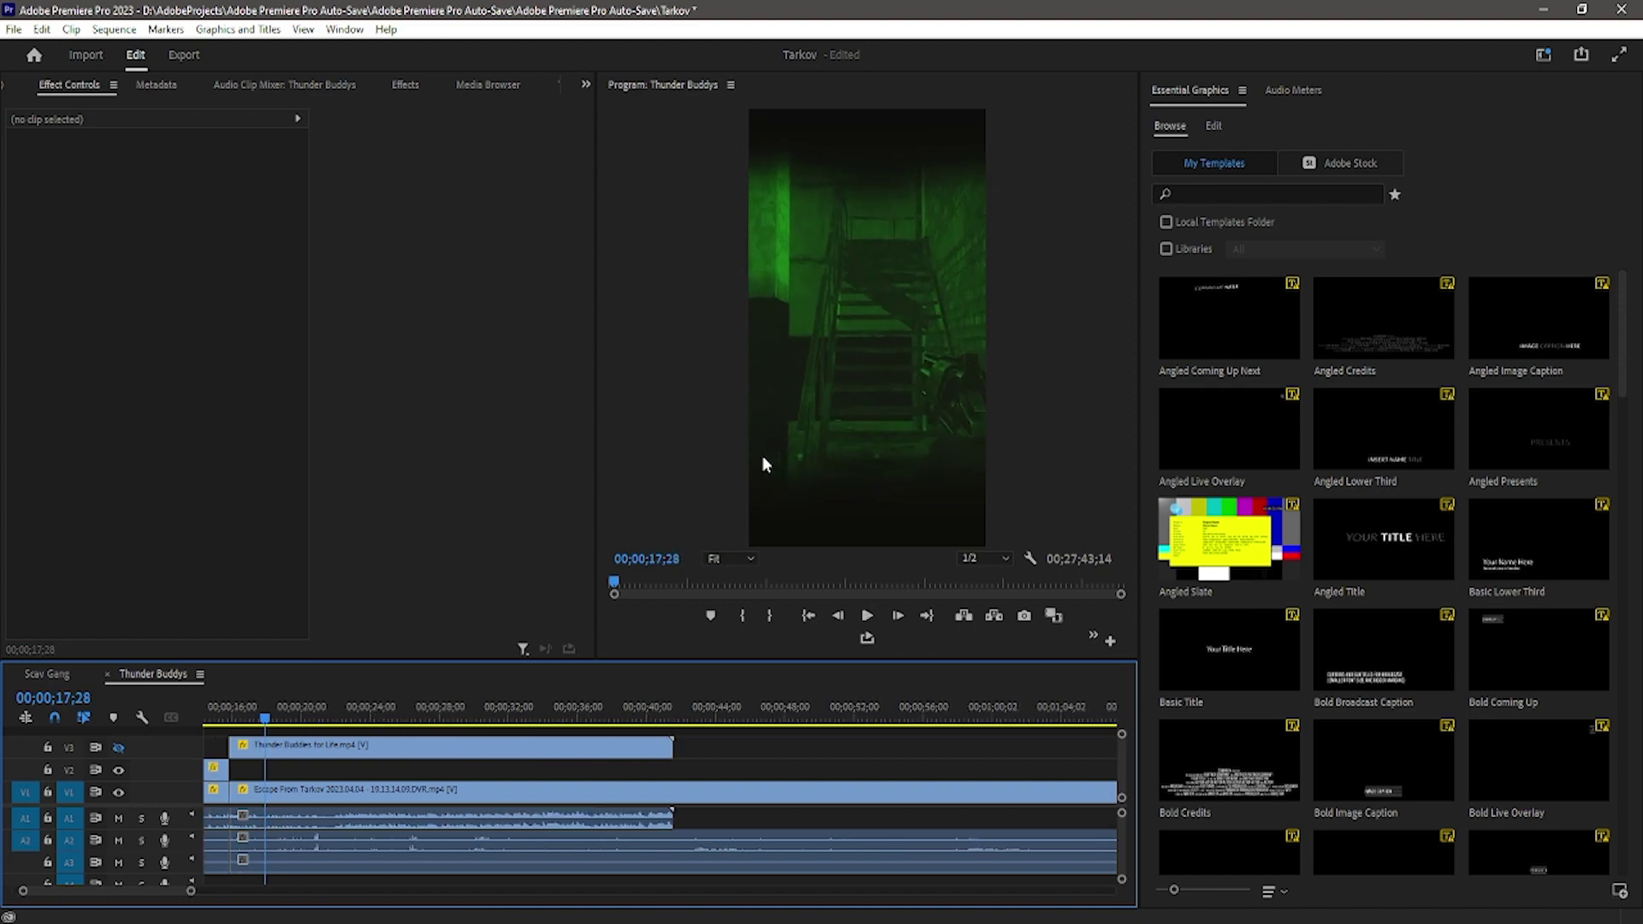
key(Left)
key(Left)
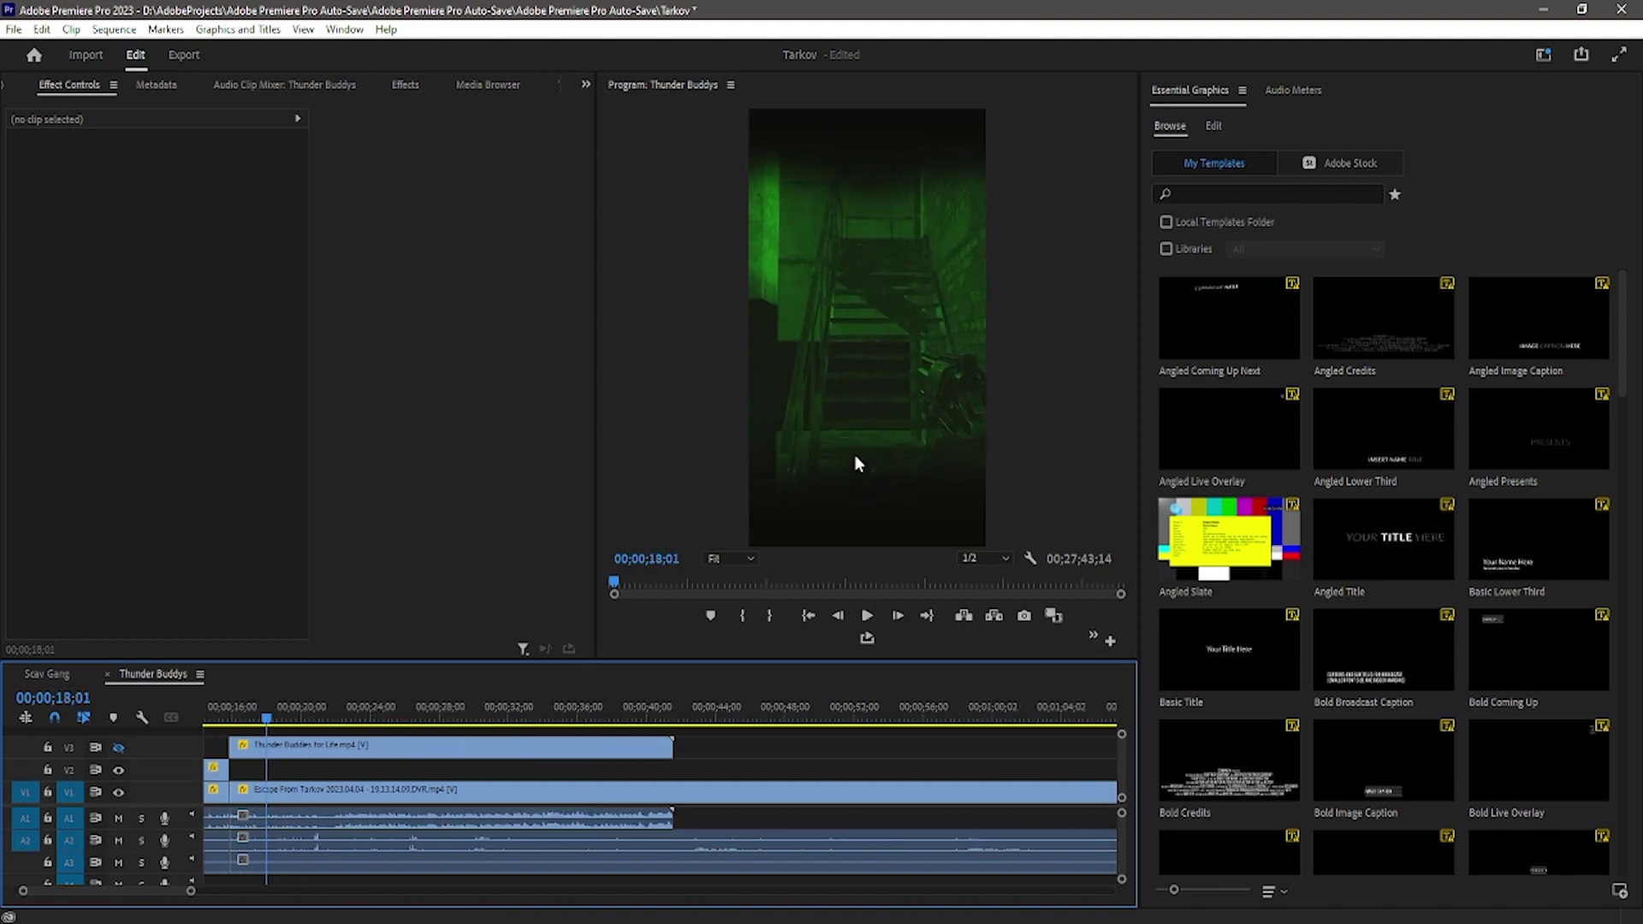
click(267, 791)
Remove the gameplay section from 00;00;18;01 to 00;00;23;09, close the gap and play from the new cut
key(space)
drag(291, 717, 361, 721)
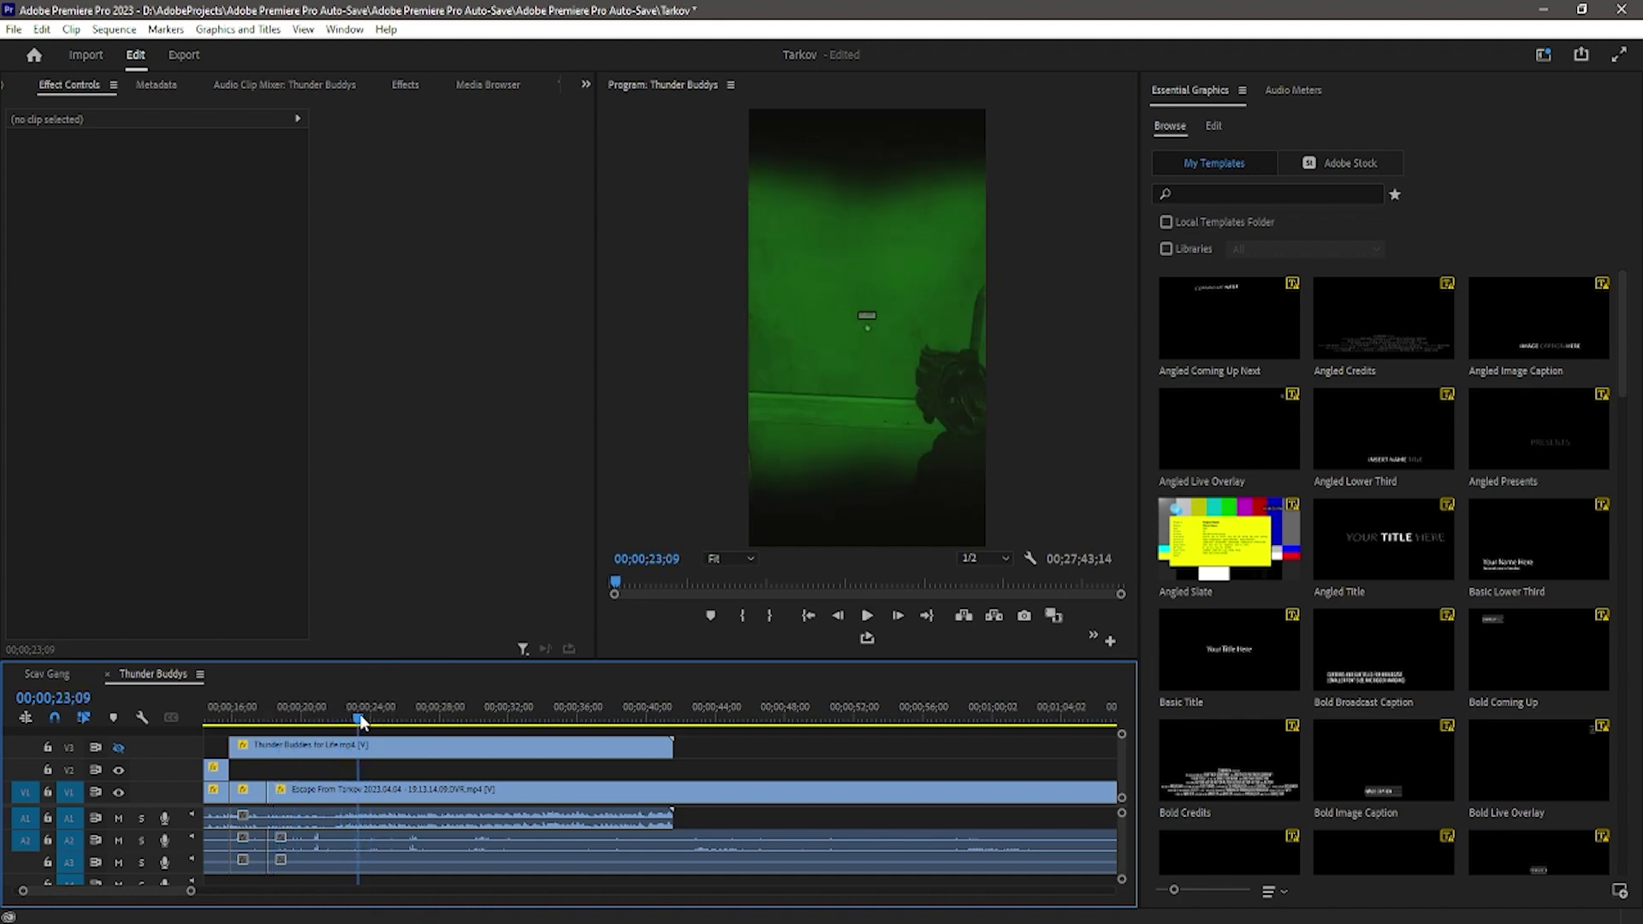
click(360, 792)
key(v)
click(338, 794)
key(Delete)
drag(422, 794, 334, 804)
click(265, 716)
key(space)
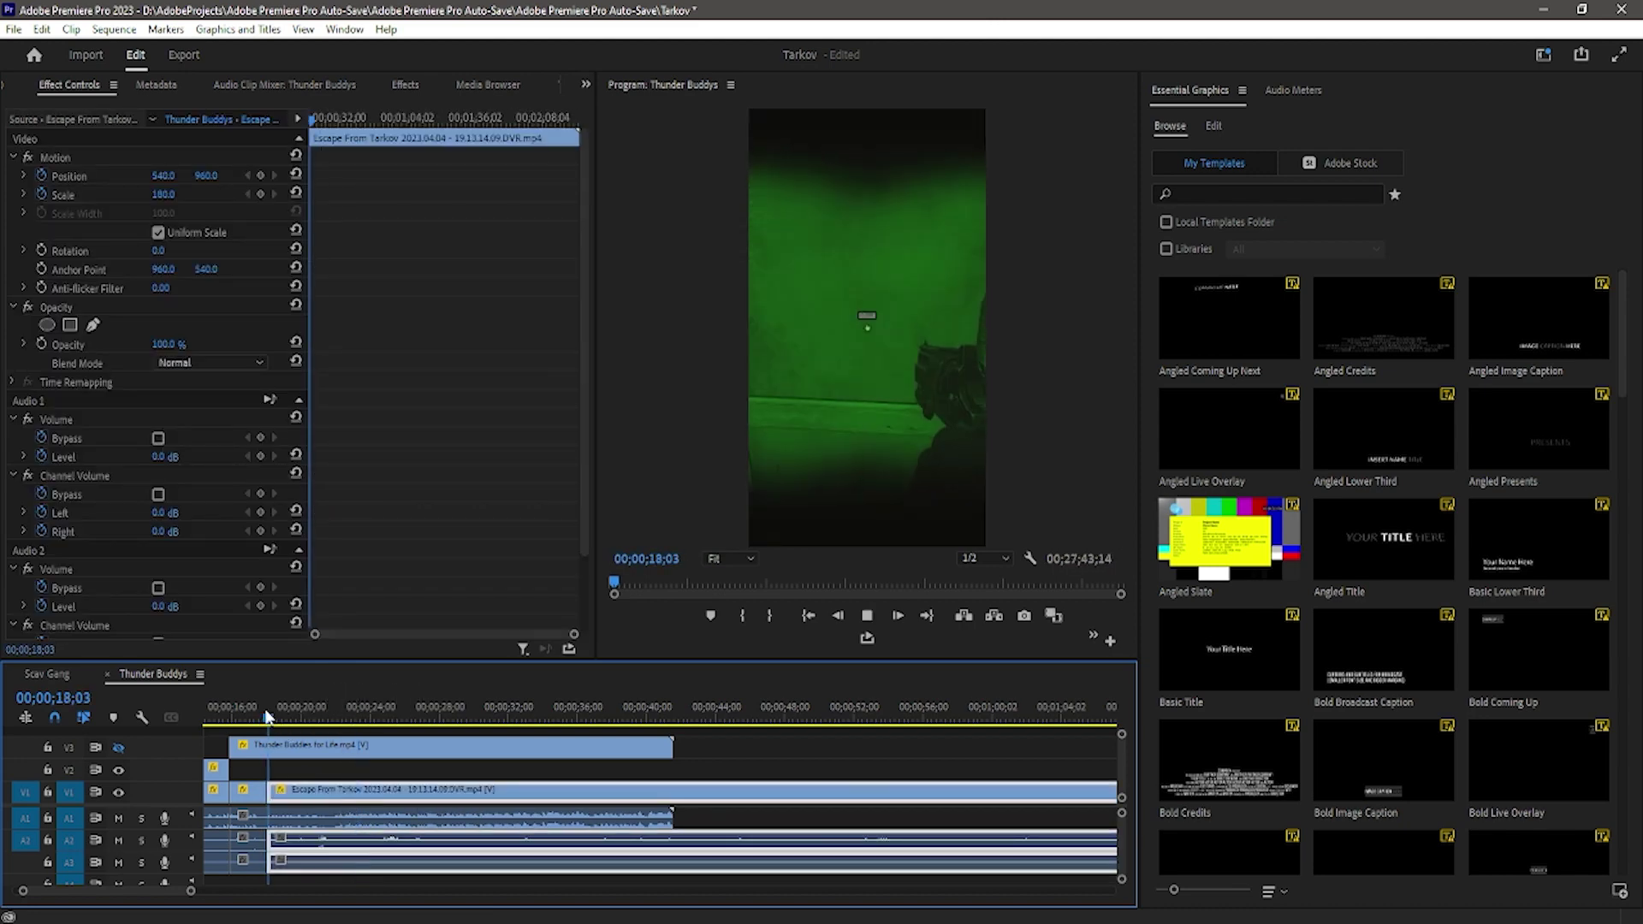
Review the edit by playing it back, and move the short Thunder Buddies piece from V2 up to hidden track V3
drag(147, 893, 88, 897)
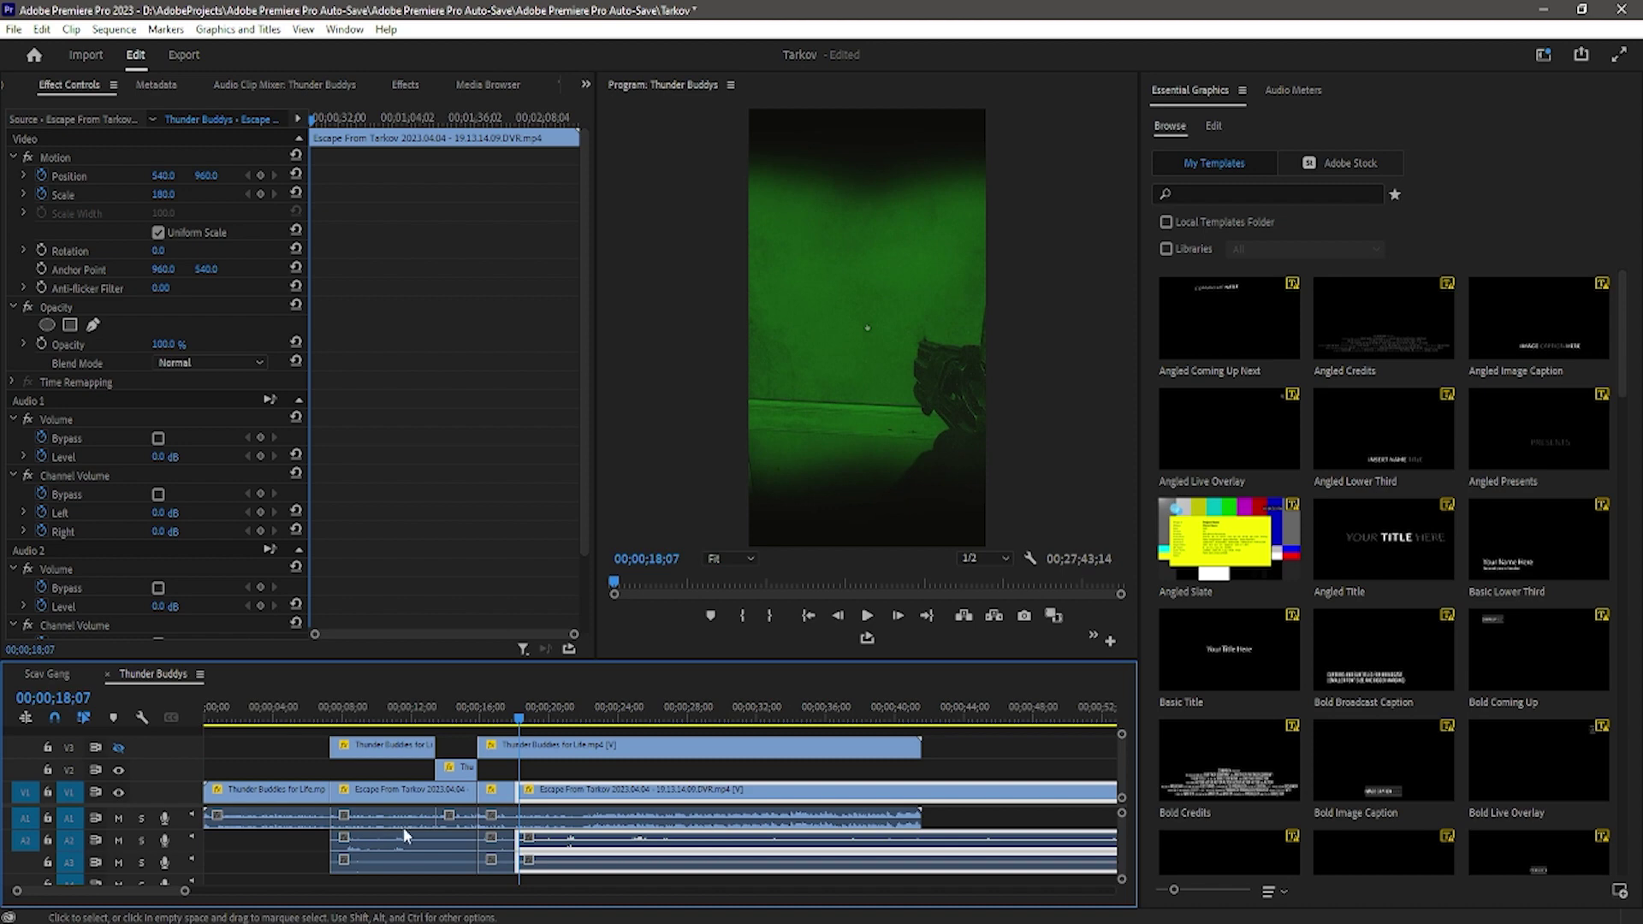
key(space)
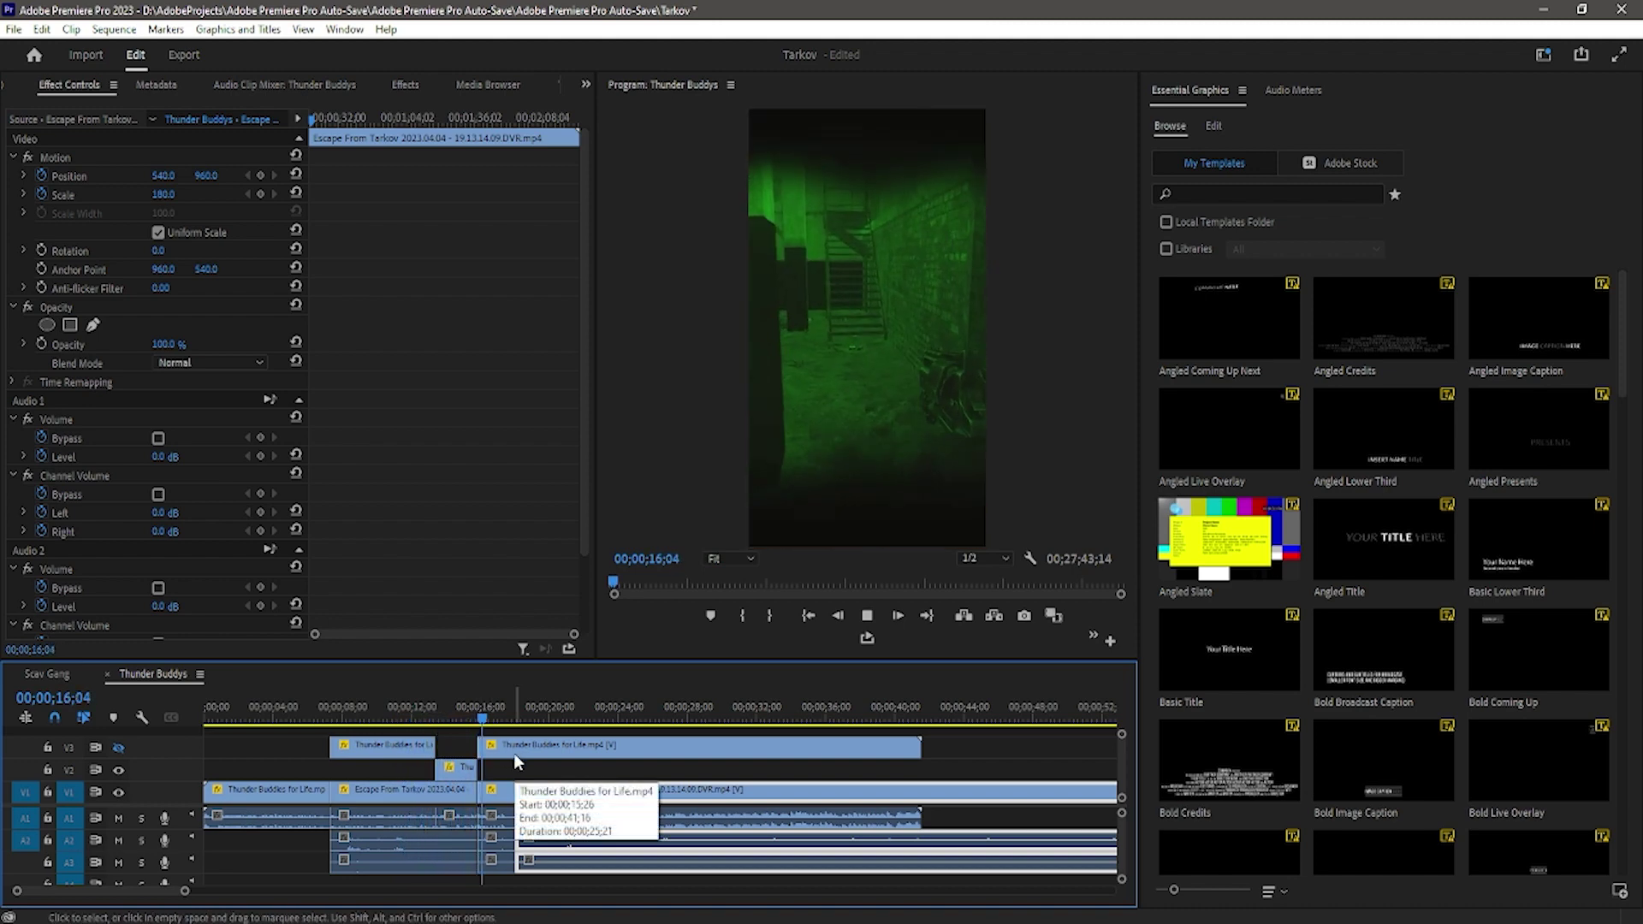
key(space)
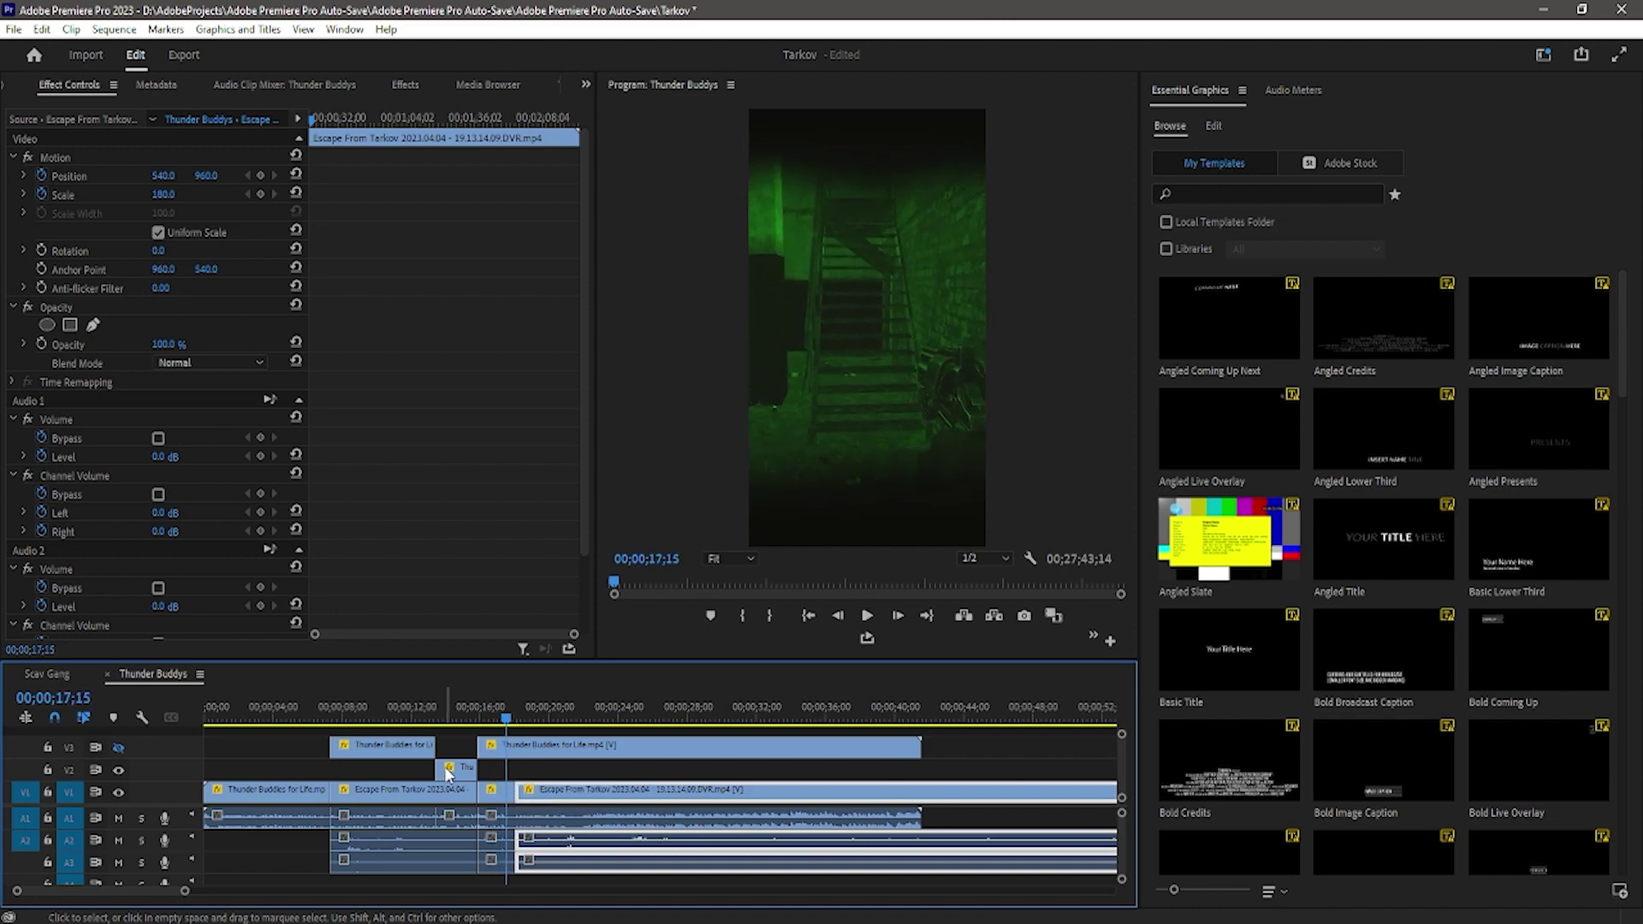
drag(446, 770, 446, 746)
click(418, 707)
key(space)
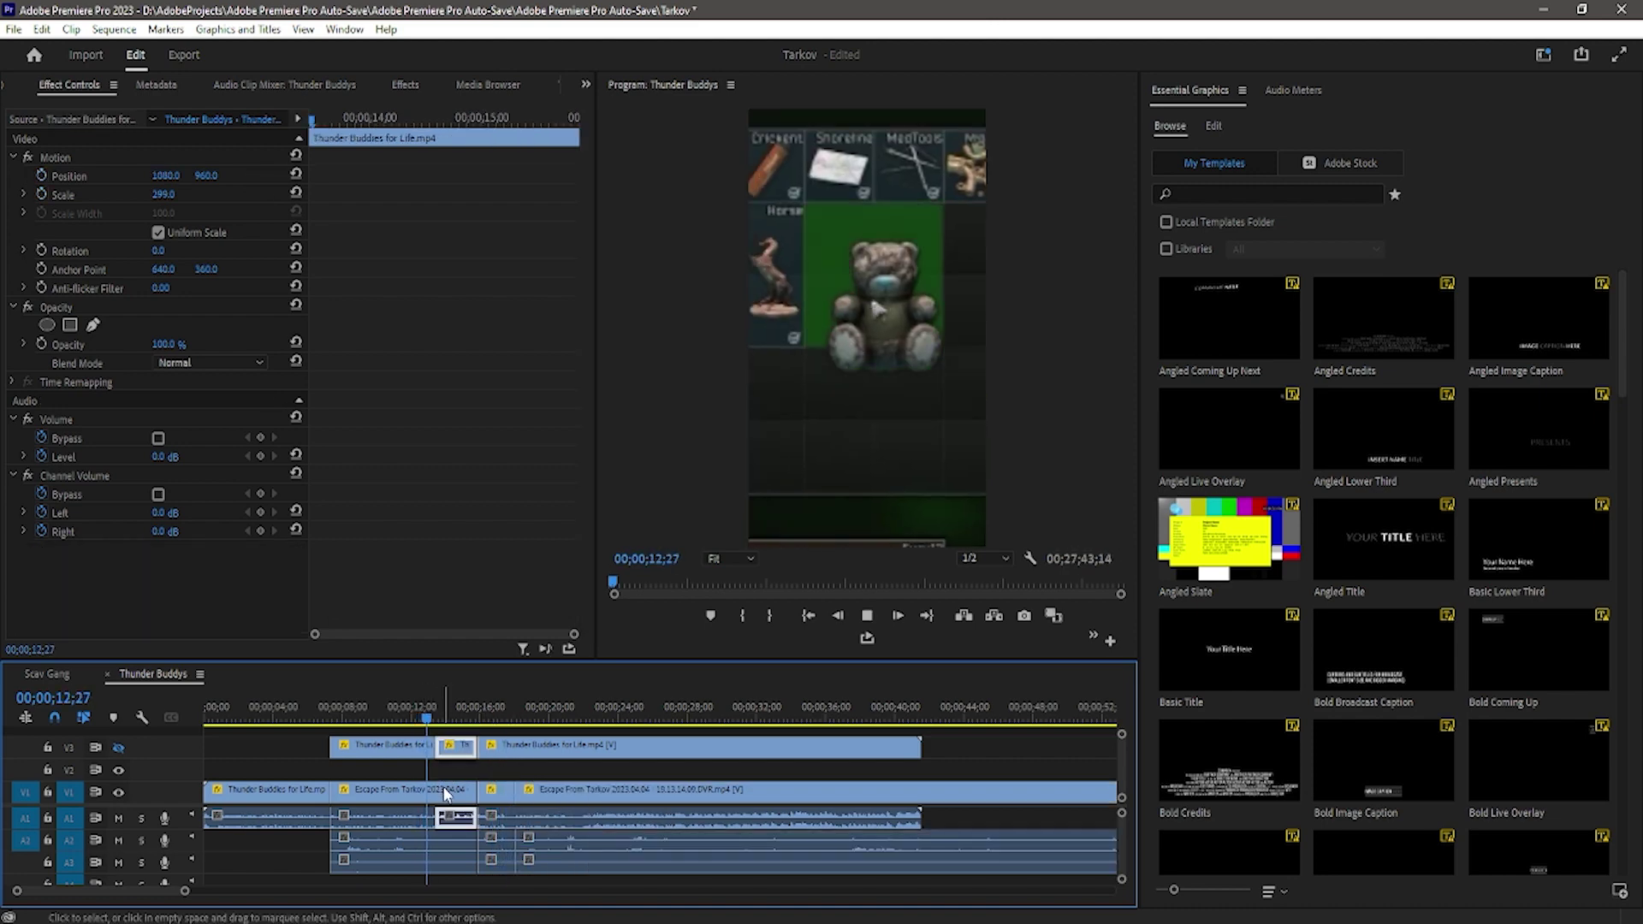
Delete the gameplay remaining after the second Thunder Buddies piece's start, and move the following staircase gameplay clip into the gap
click(407, 715)
key(c)
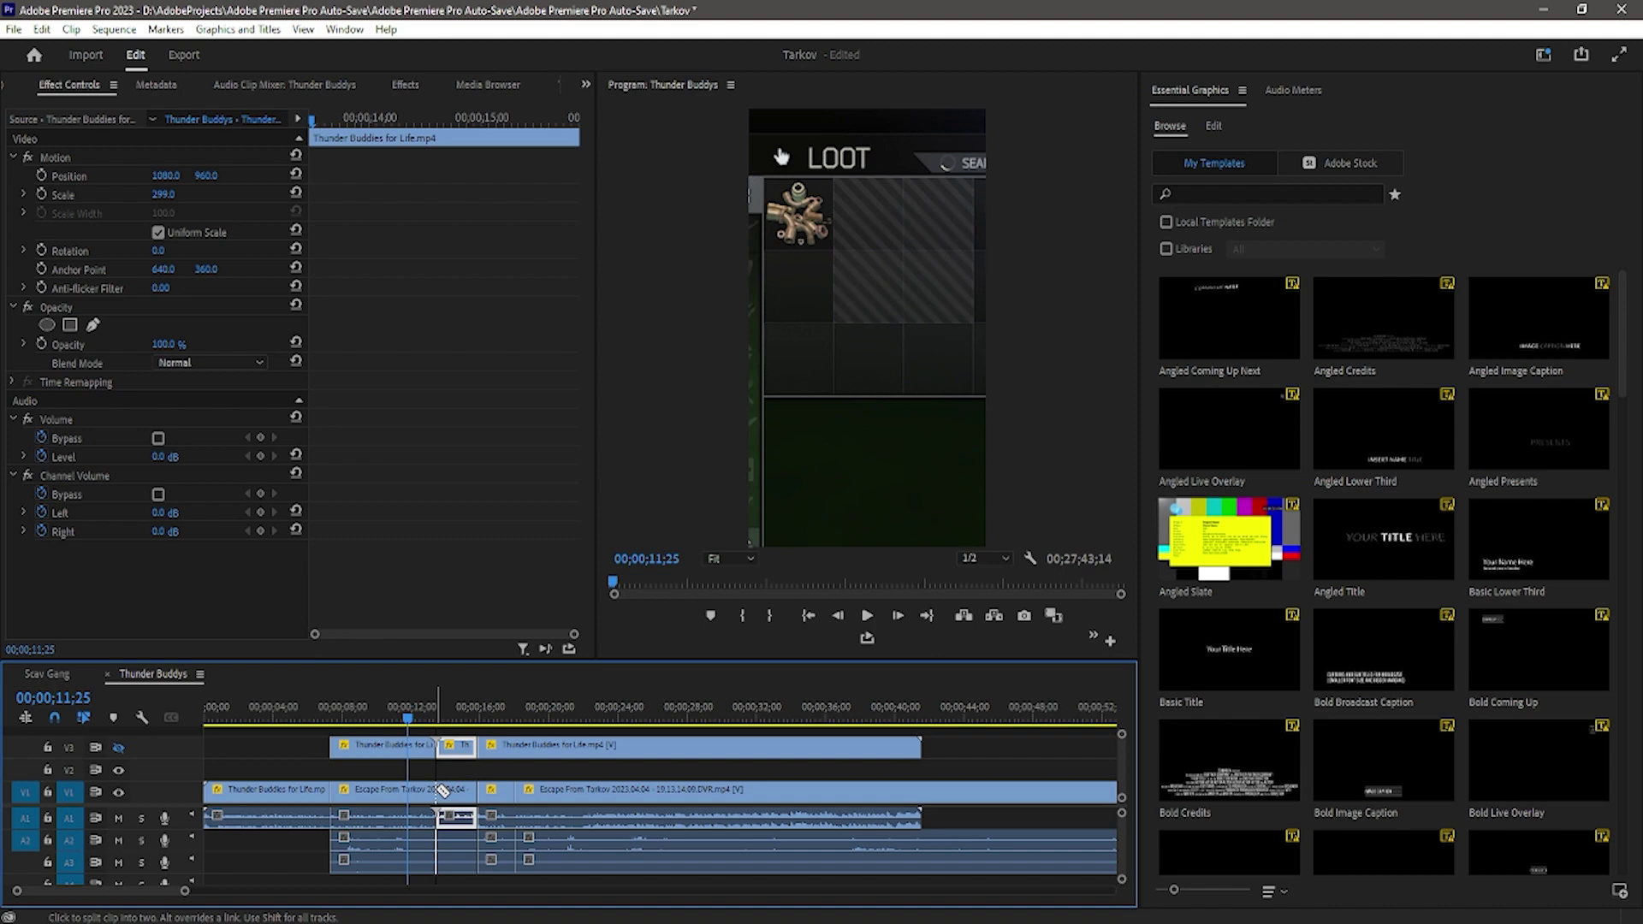
click(435, 793)
key(v)
click(464, 793)
key(Delete)
drag(499, 801, 458, 798)
Close the gap after the short staircase clip by moving the long gameplay clip against it, and play the transition
key(space)
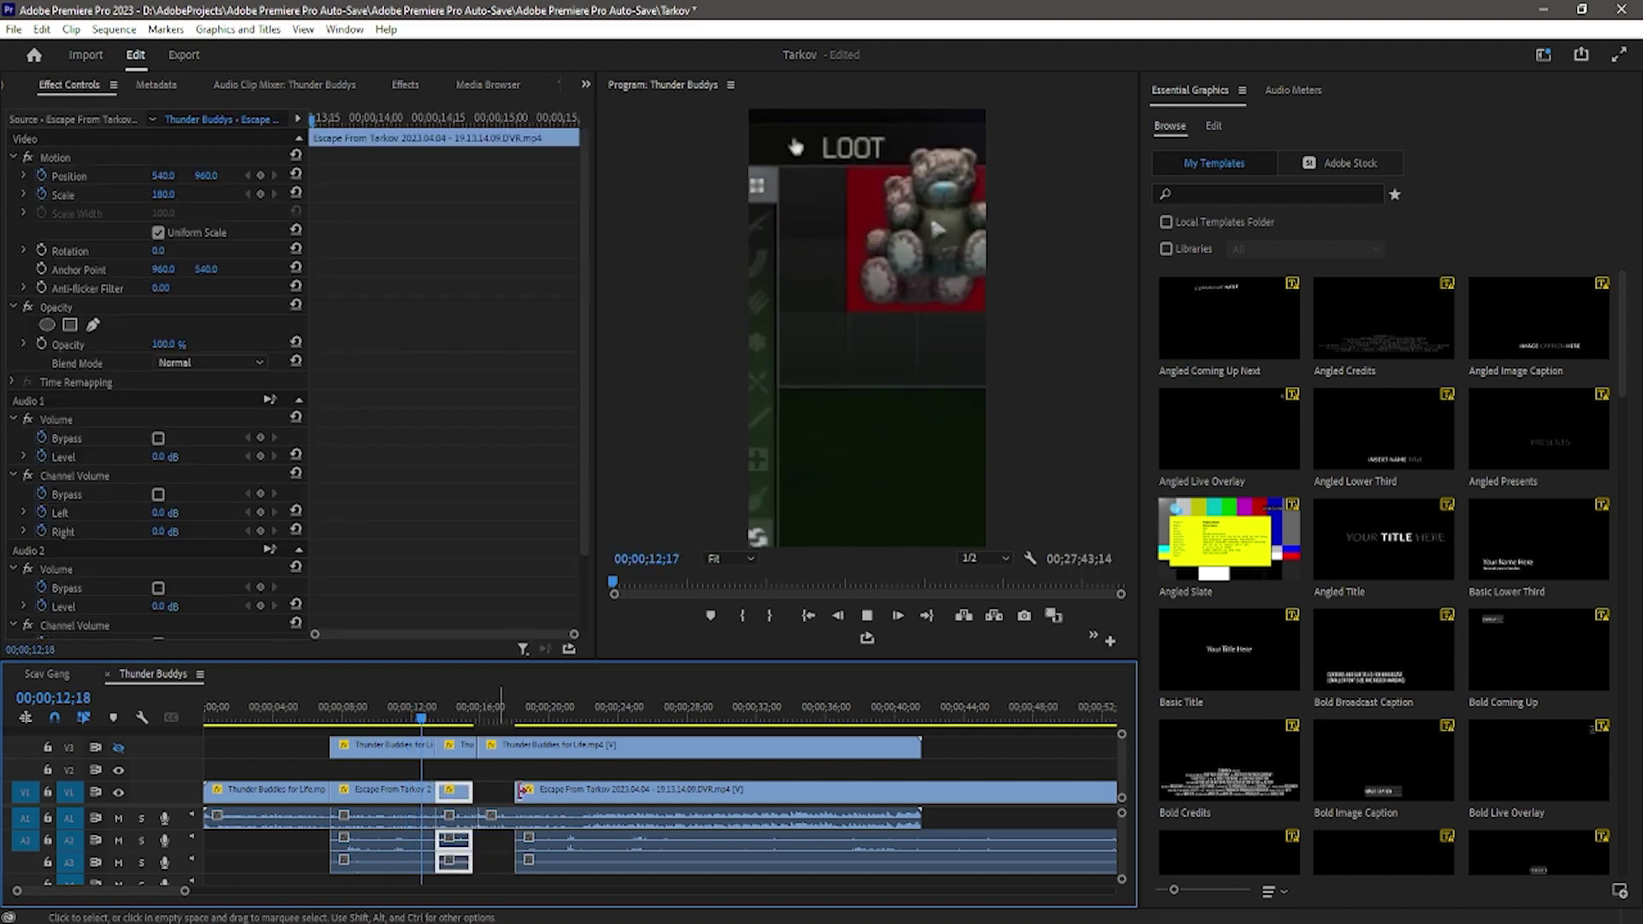
click(498, 791)
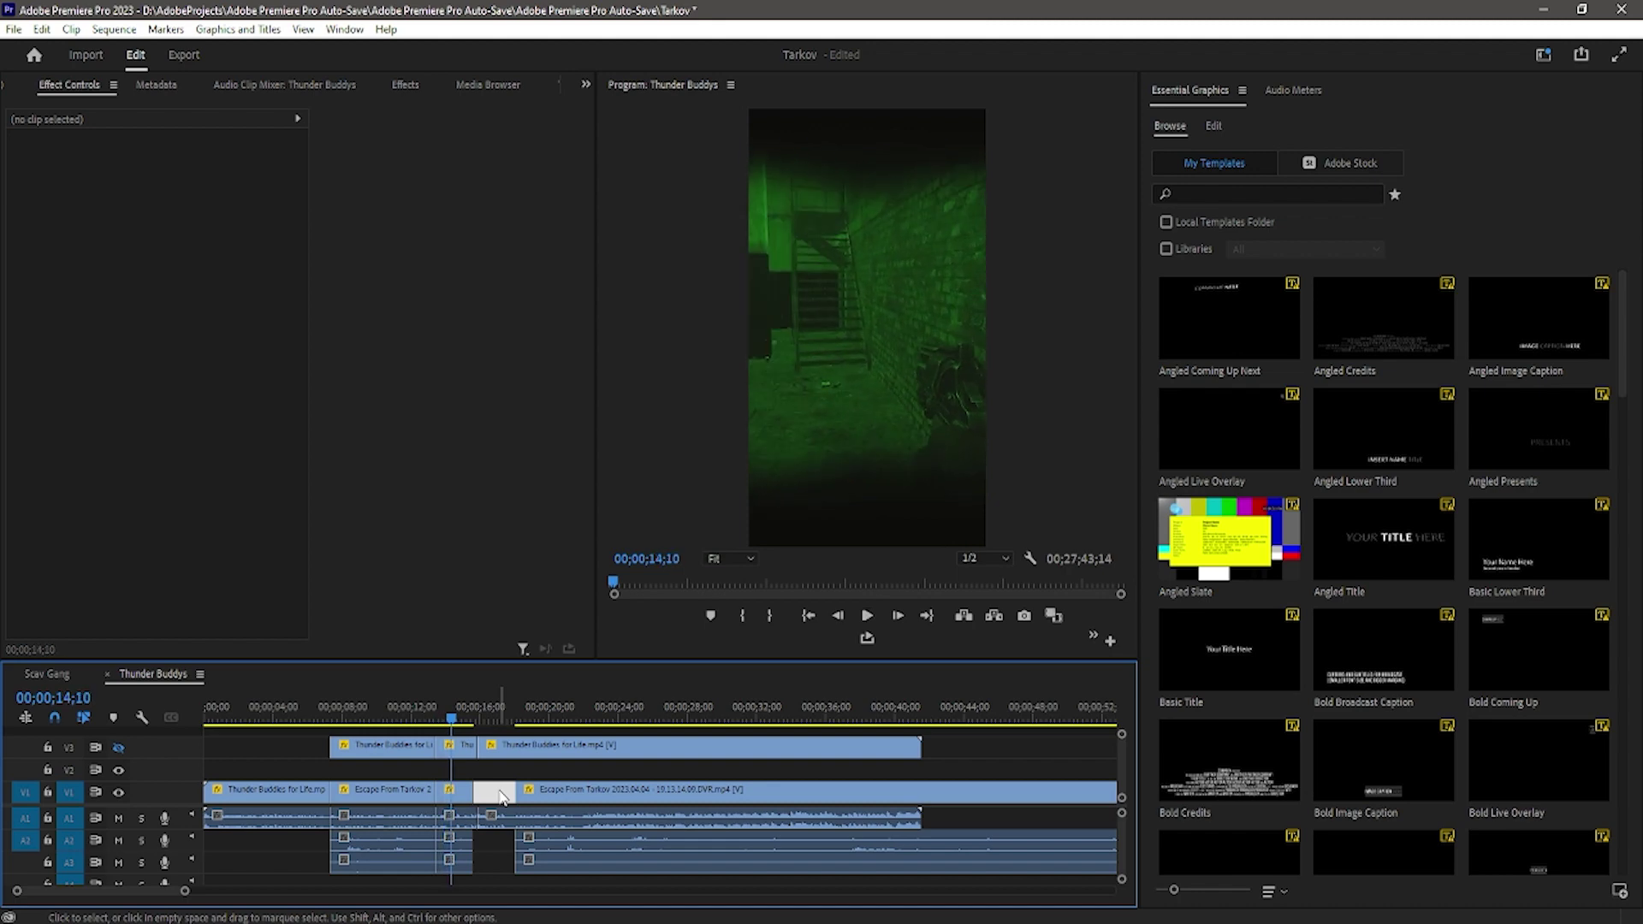
scroll(501, 795, up, 2)
key(space)
click(417, 712)
drag(586, 794, 499, 802)
key(space)
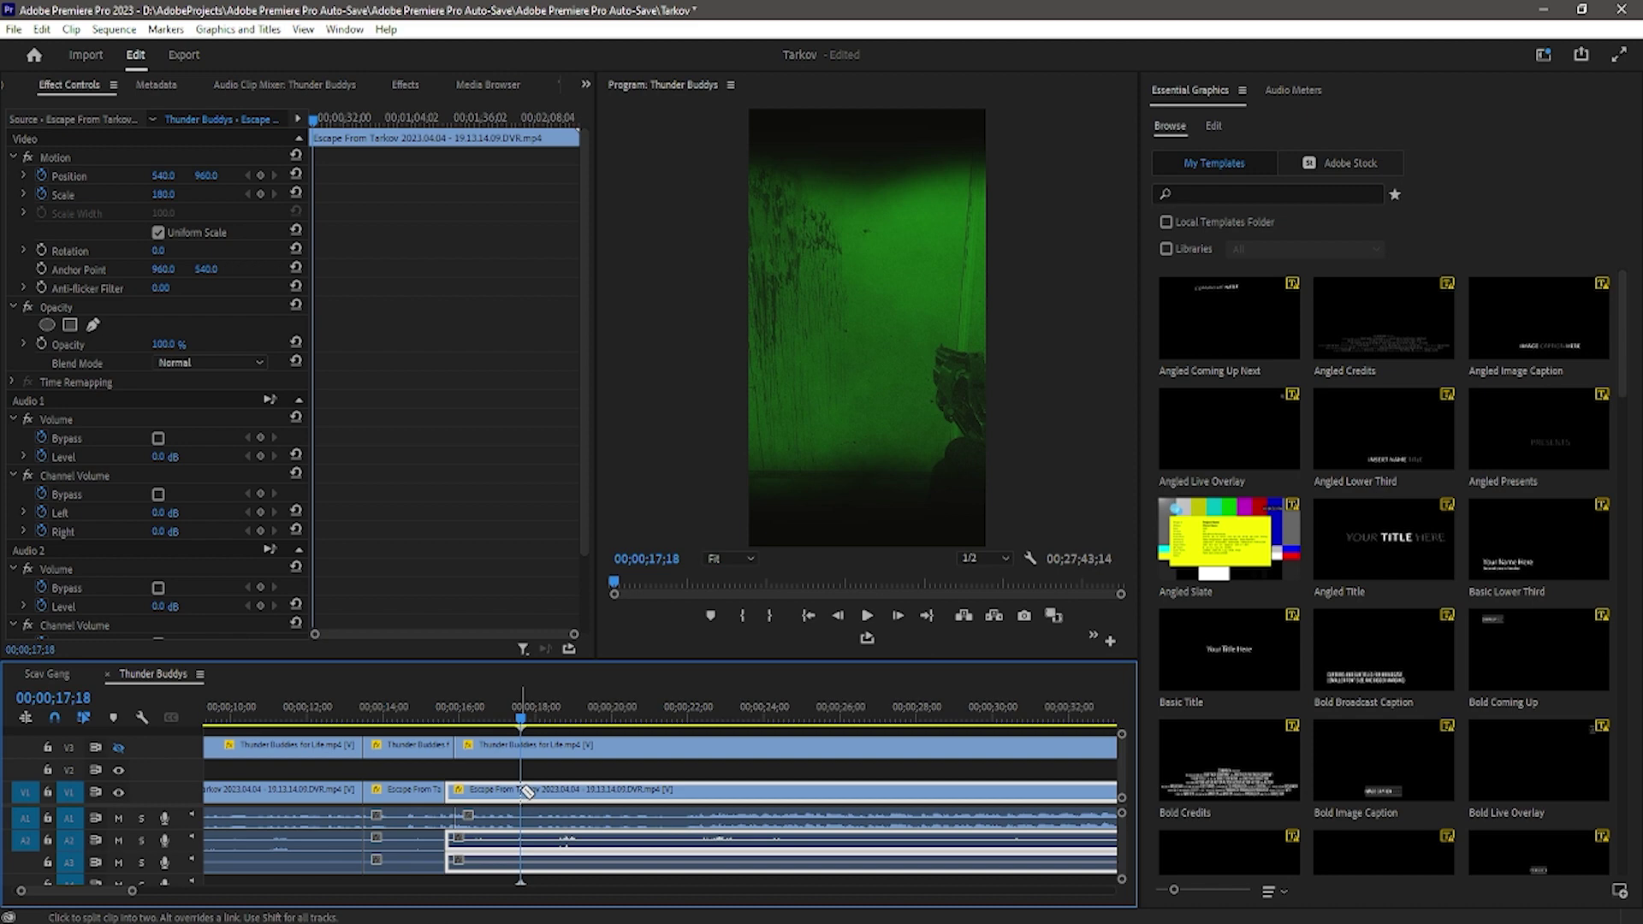
Undo the gameplay cut tried at 00;00;17;18 and split the clip at 00;00;18;03 instead
click(525, 791)
key(ctrl+z)
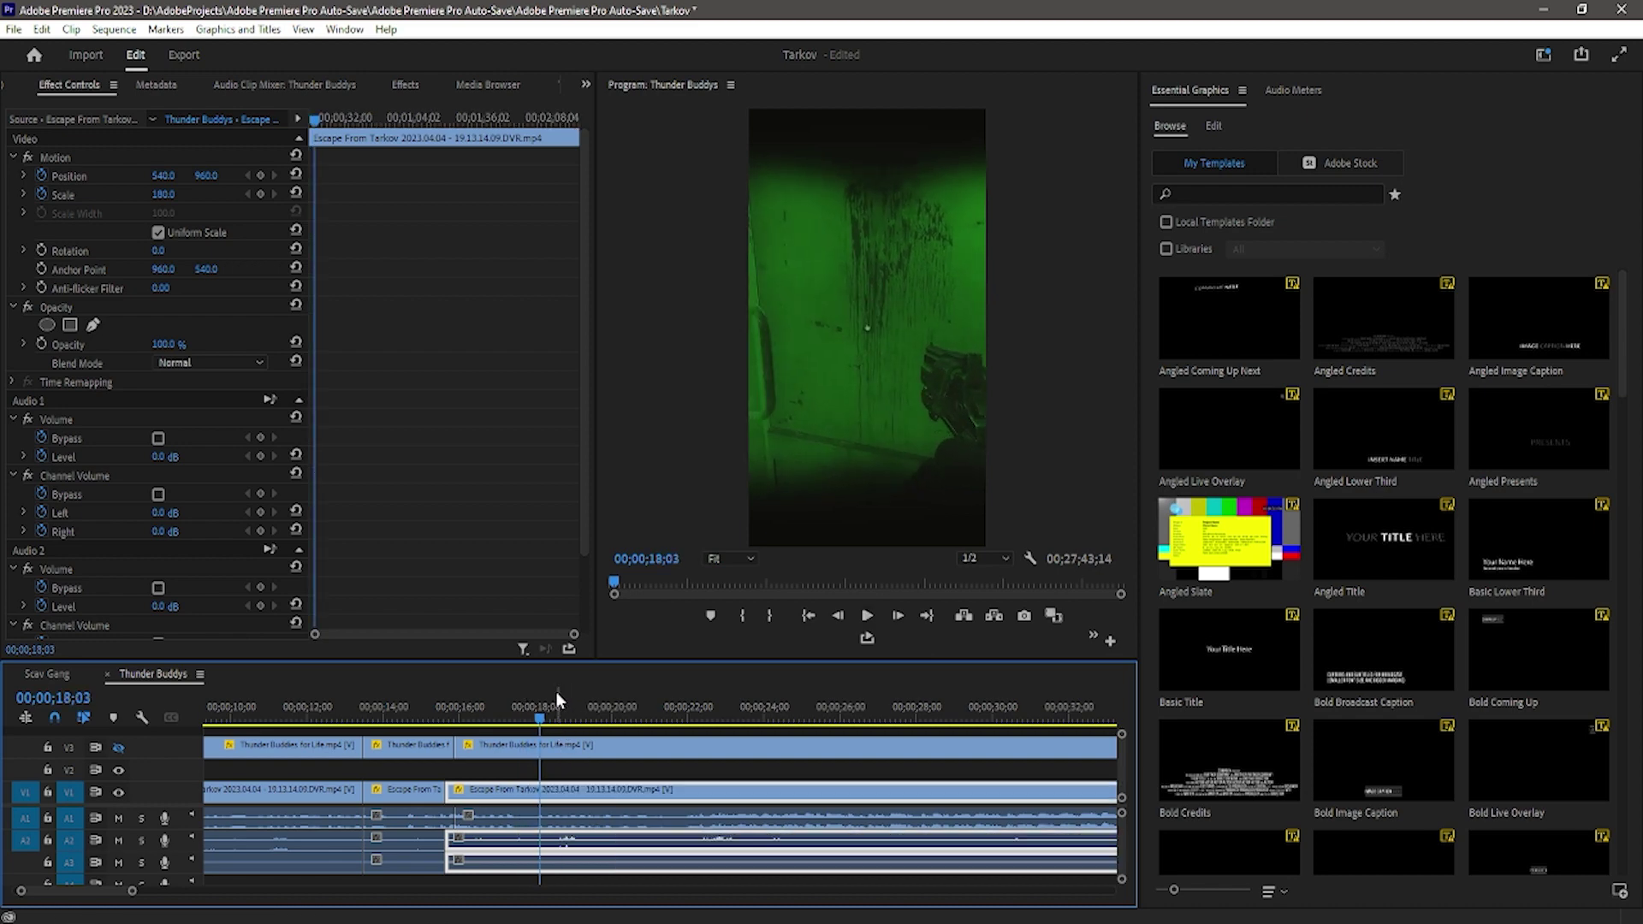
click(537, 699)
click(539, 790)
Delete the two unused gameplay clips that sit beyond the gap after the long gameplay clip on V1
key(minus)
drag(550, 724, 735, 720)
key(minus)
key(minus)
key(minus)
drag(392, 716, 490, 727)
key(backslash)
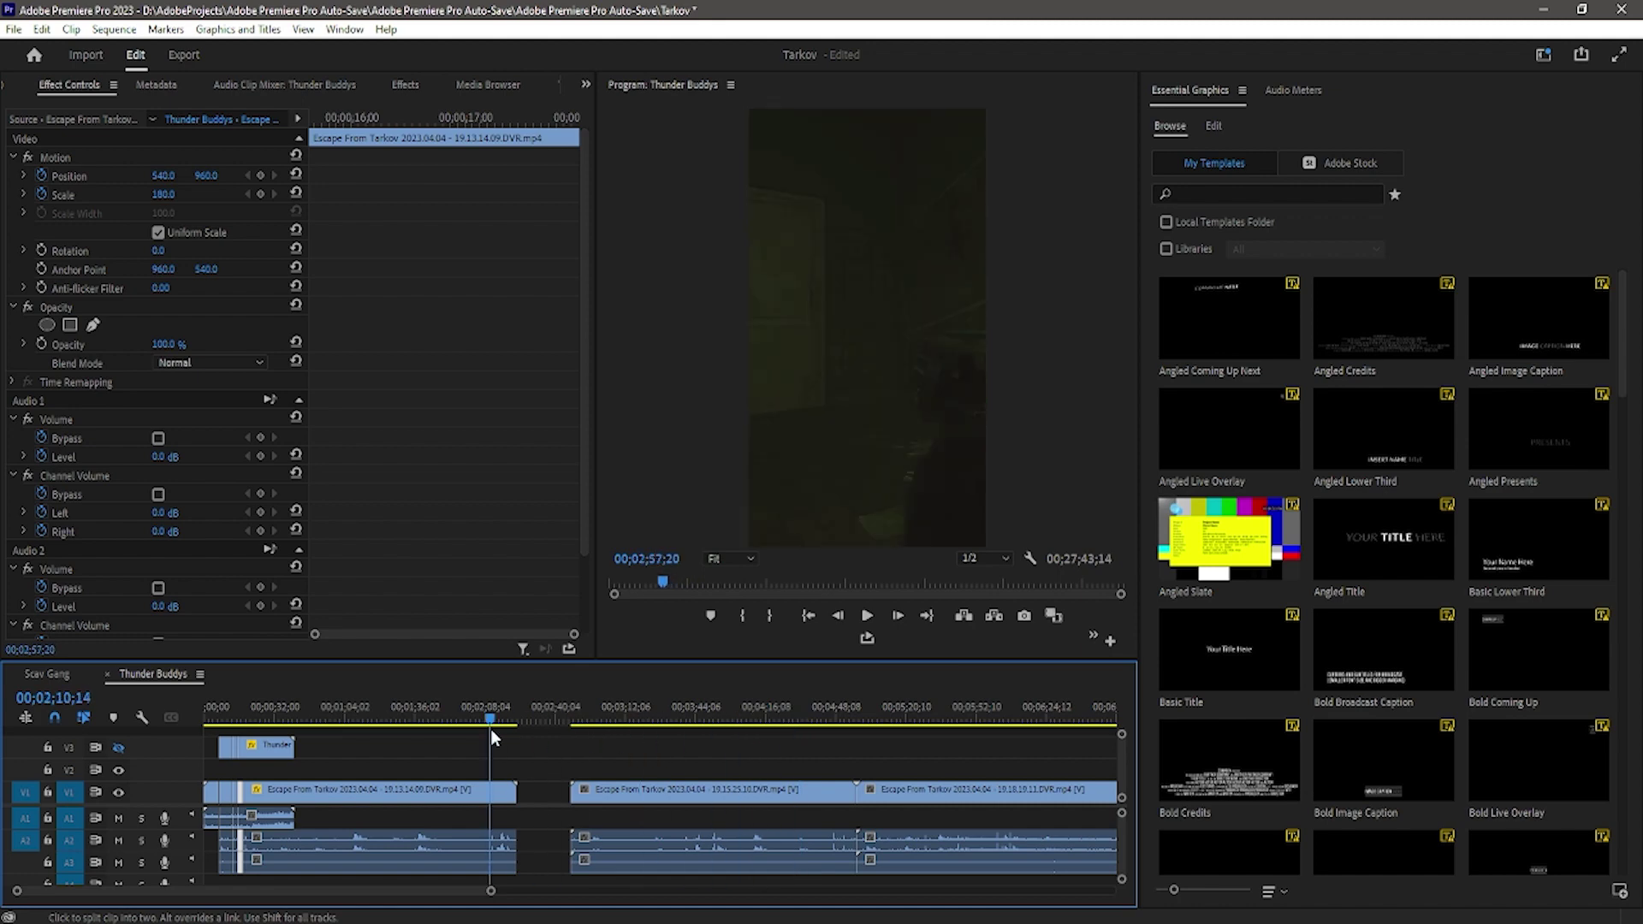
click(778, 789)
key(Delete)
Split the long gameplay clip at 00;00;01;52;11's dark room, park its earlier part further along V1, and pull the remainder against the preceding clip
key(space)
key(space)
drag(491, 725, 428, 729)
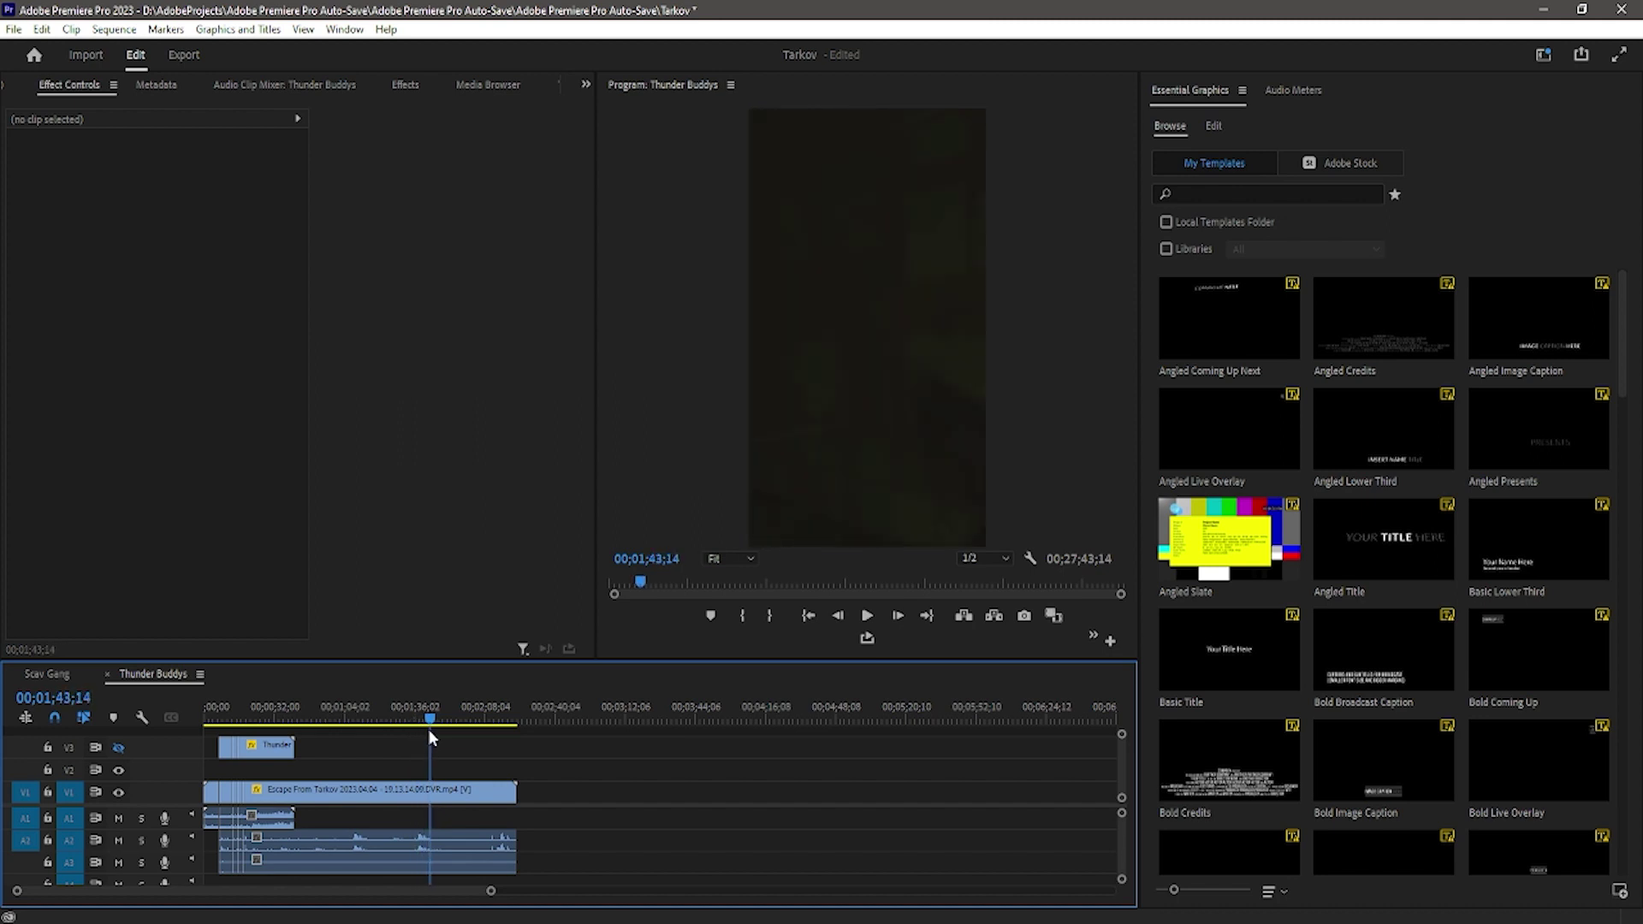
key(c)
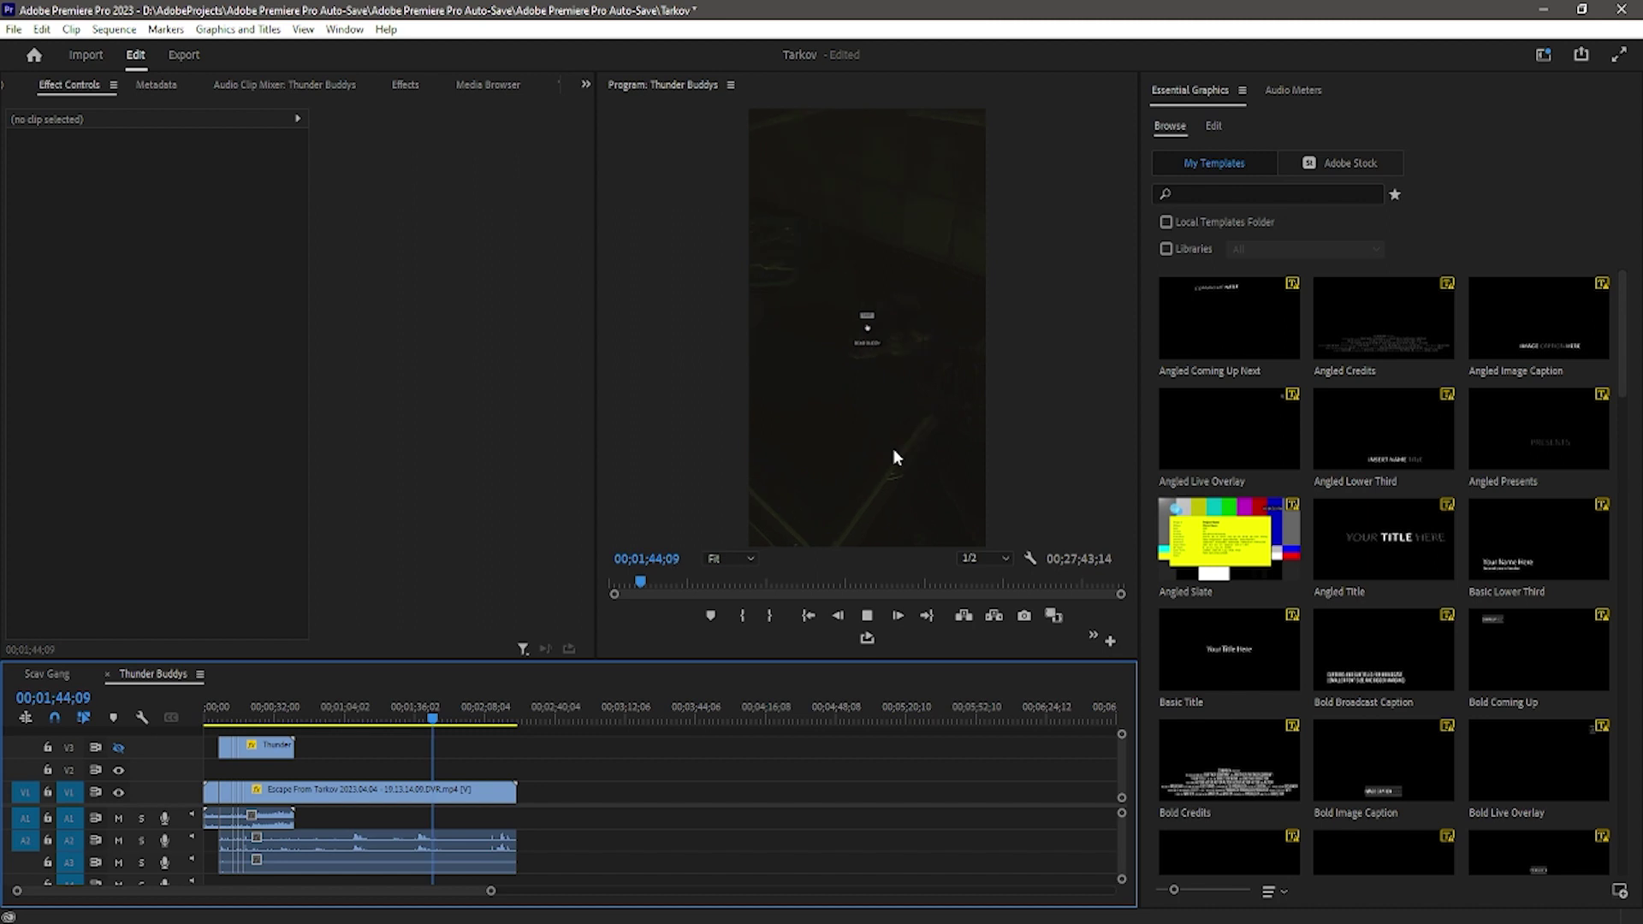
key(space)
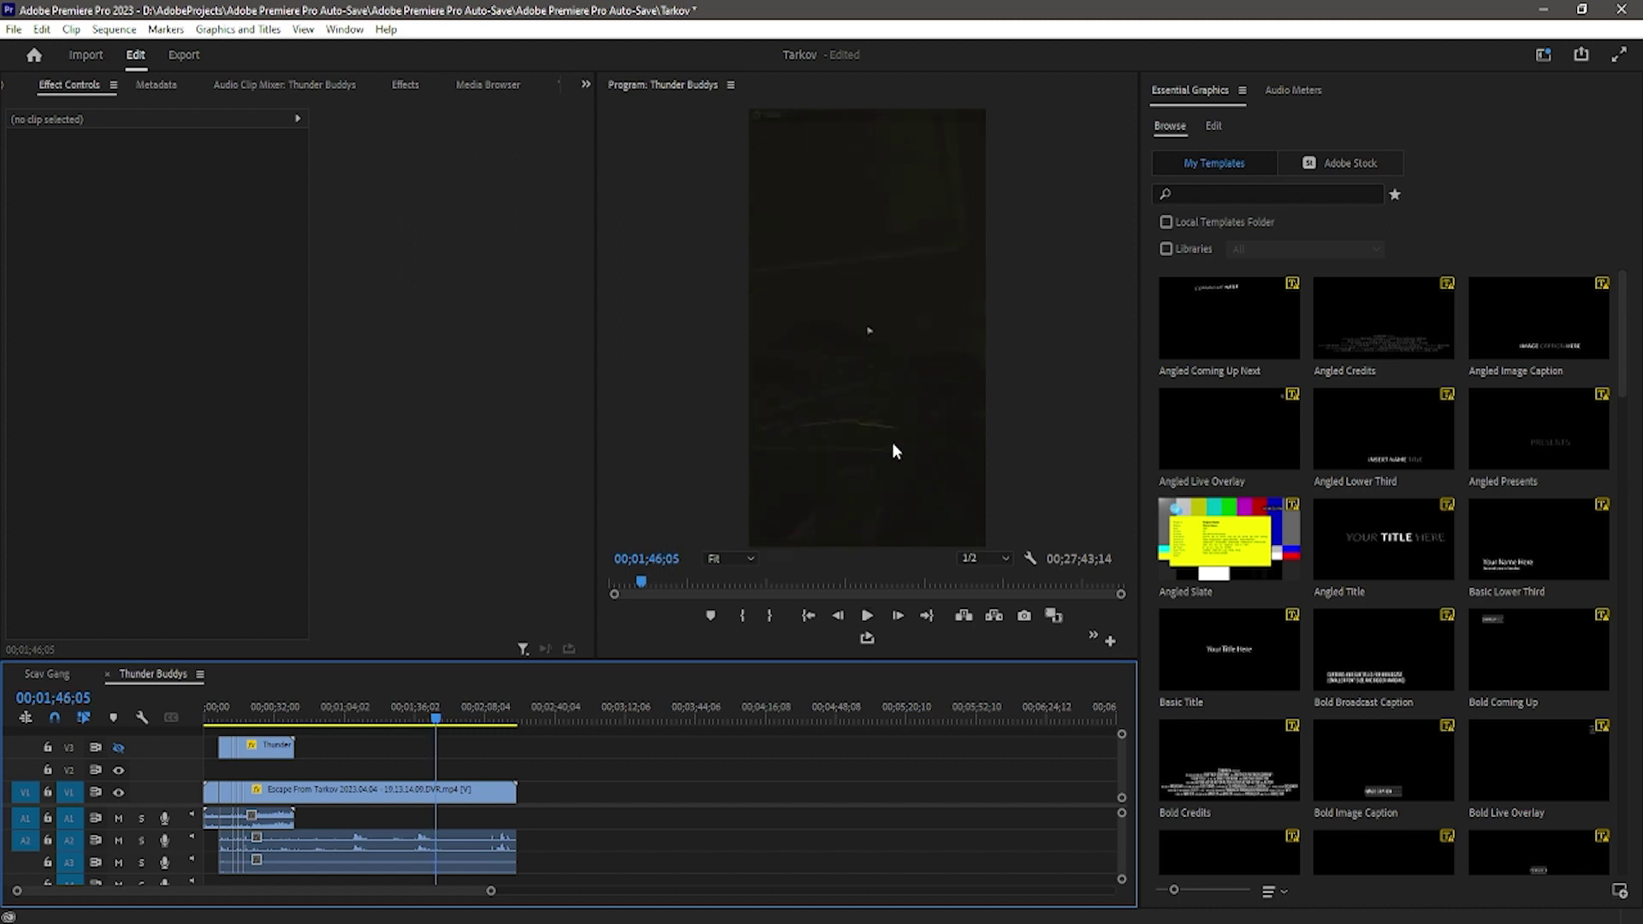
scroll(890, 443, down, 20)
scroll(891, 442, down, 4)
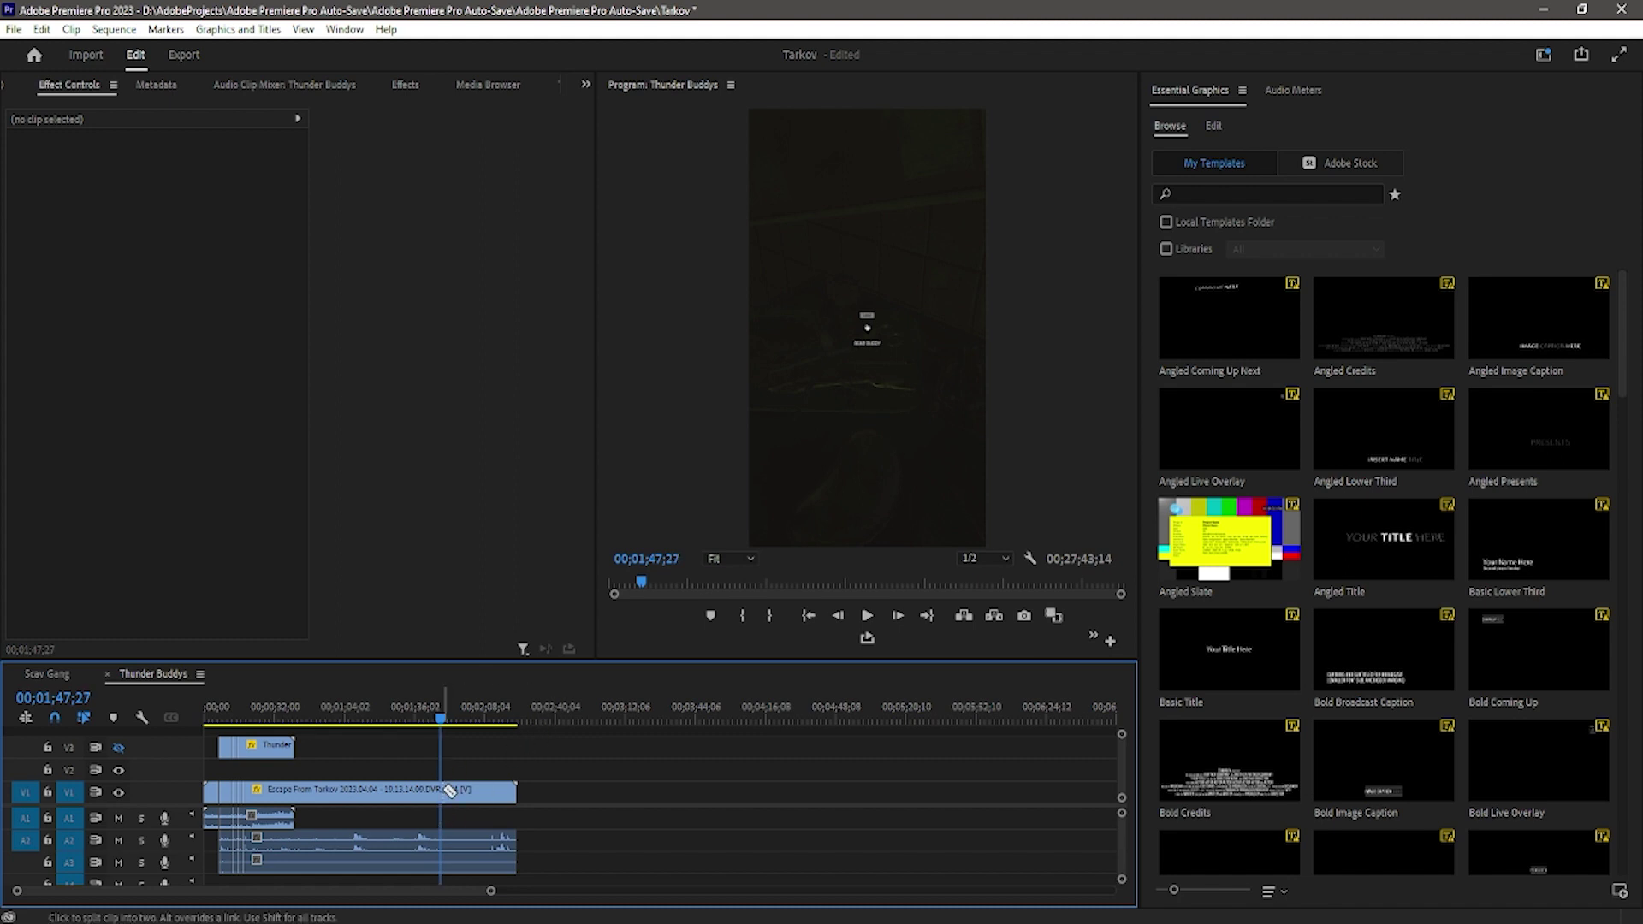
drag(447, 723, 452, 723)
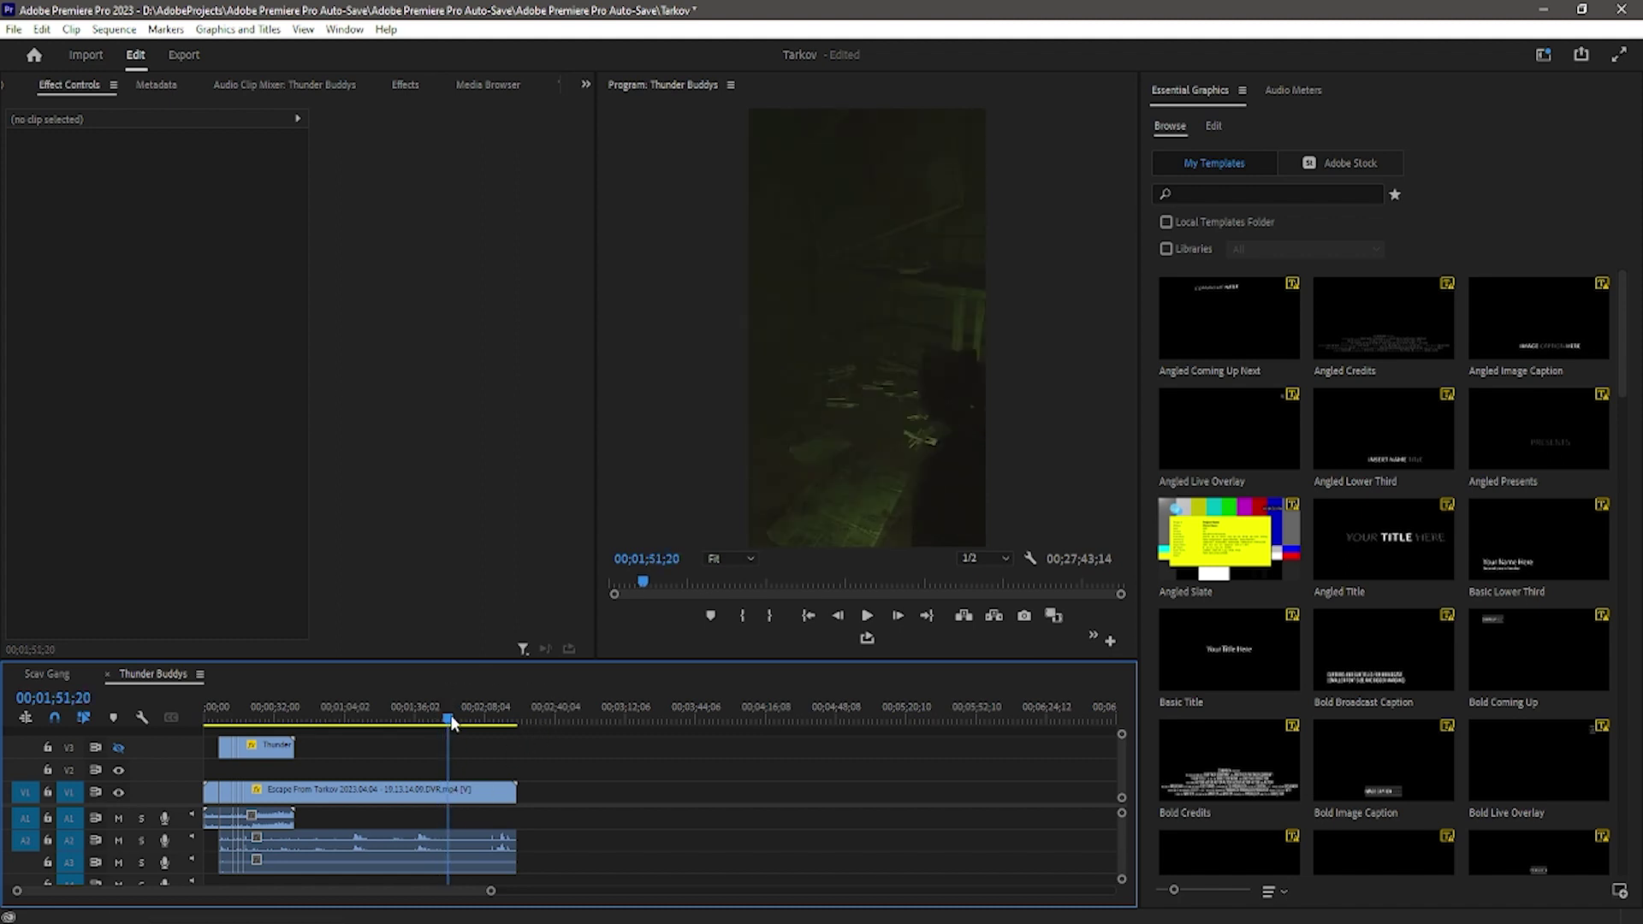
key(space)
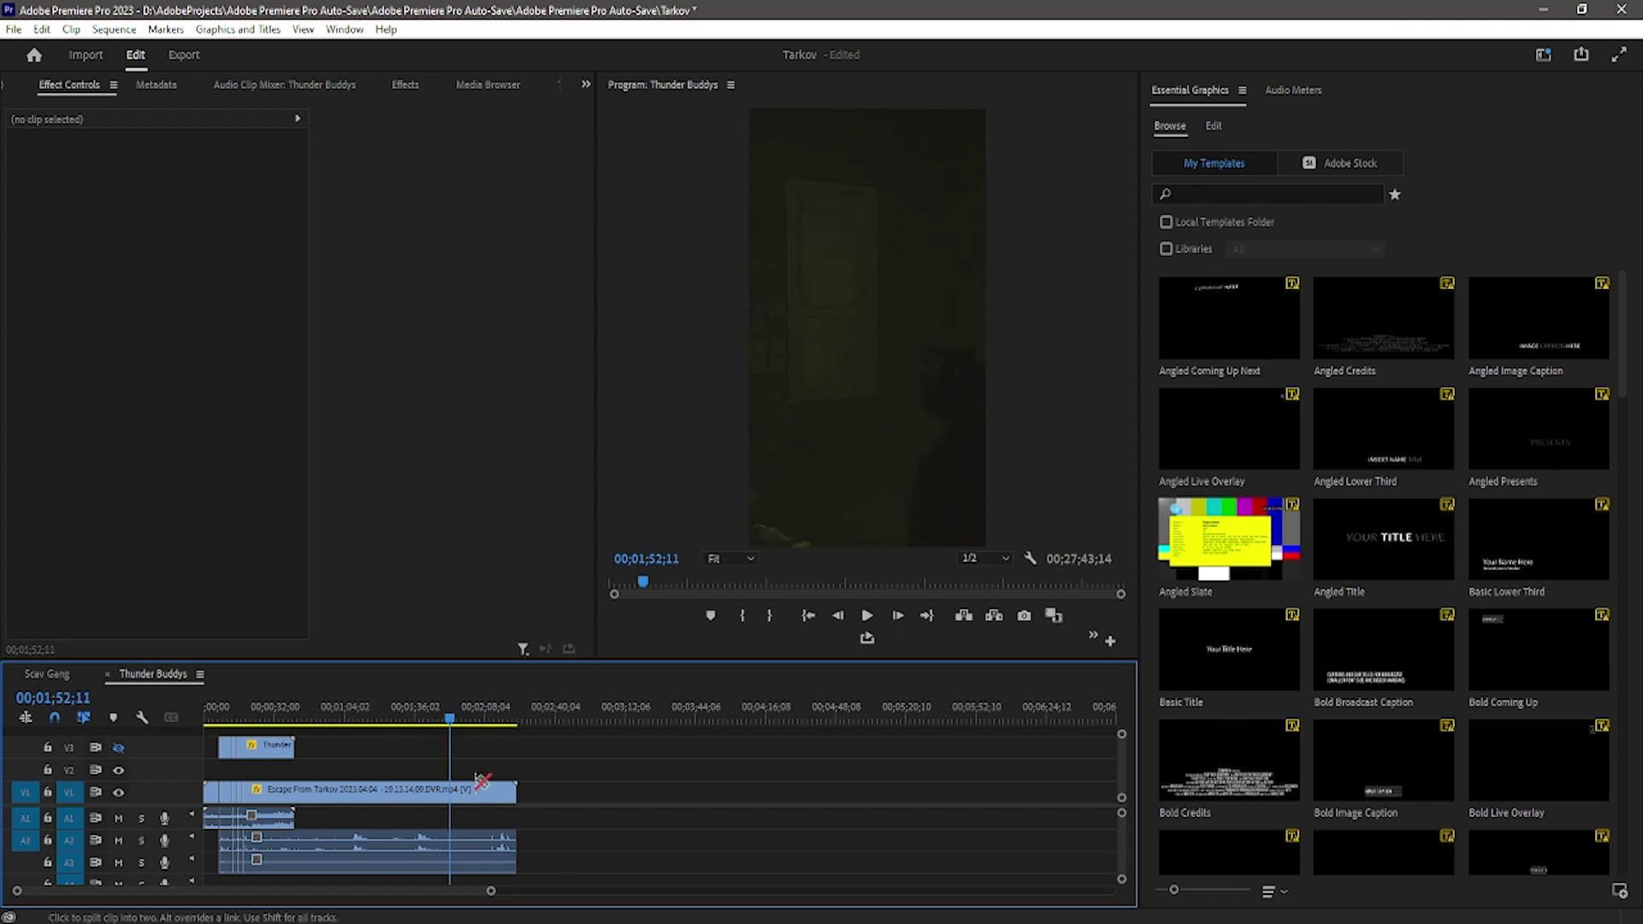
drag(360, 801, 920, 798)
drag(498, 793, 302, 801)
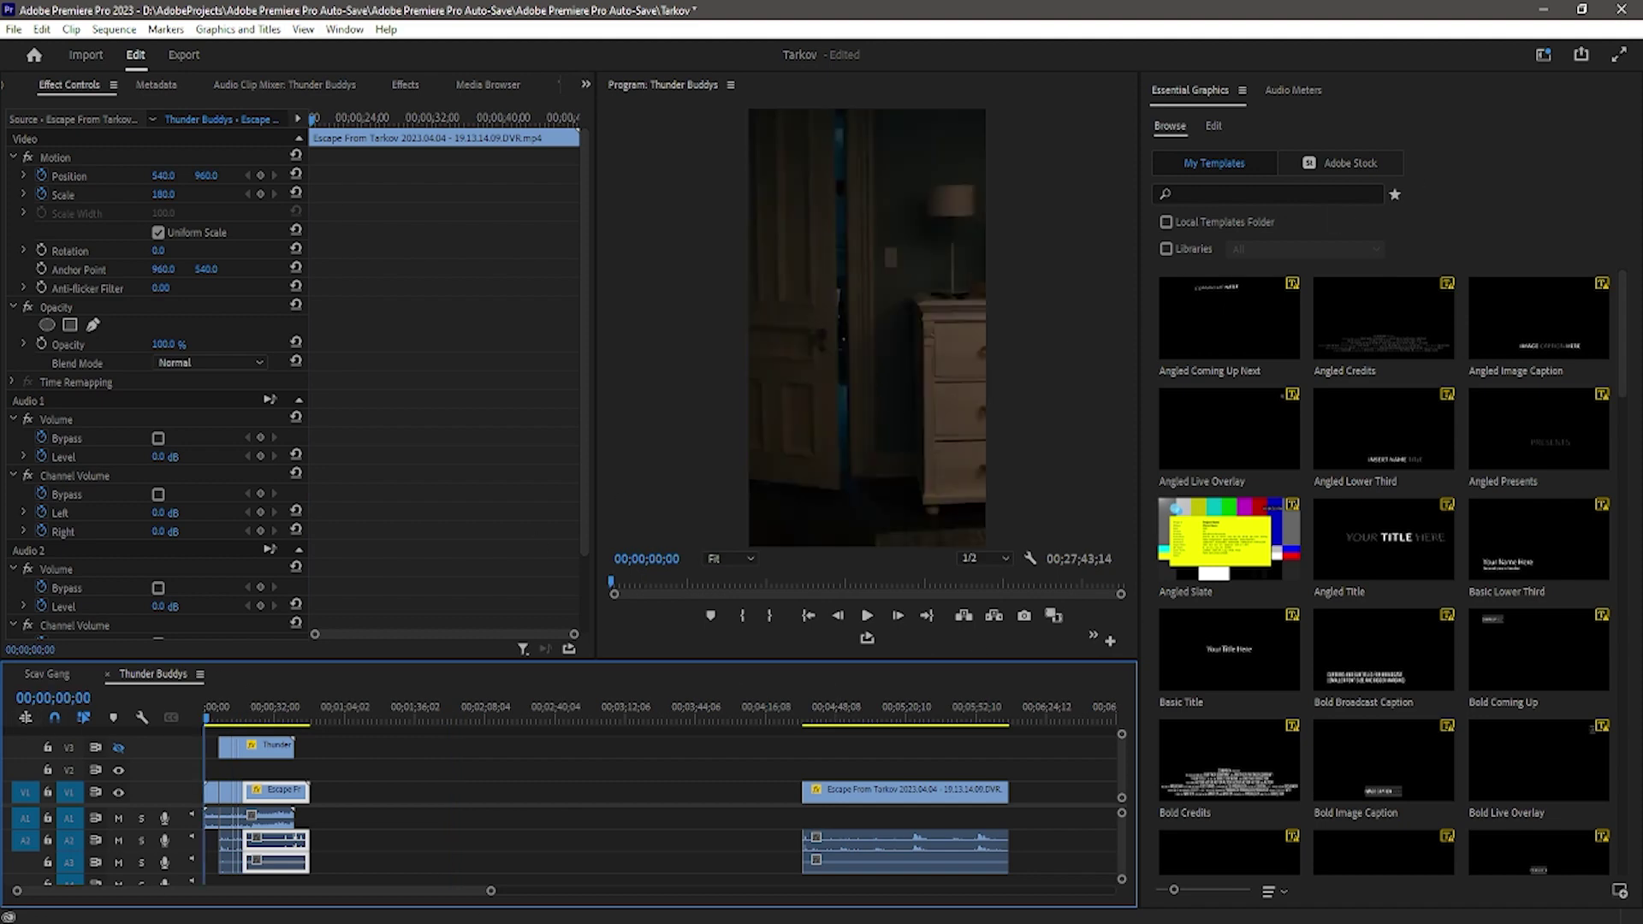
Review the edit in full-screen playback and check the staircase gameplay up to 00;00;14;15
click(1619, 54)
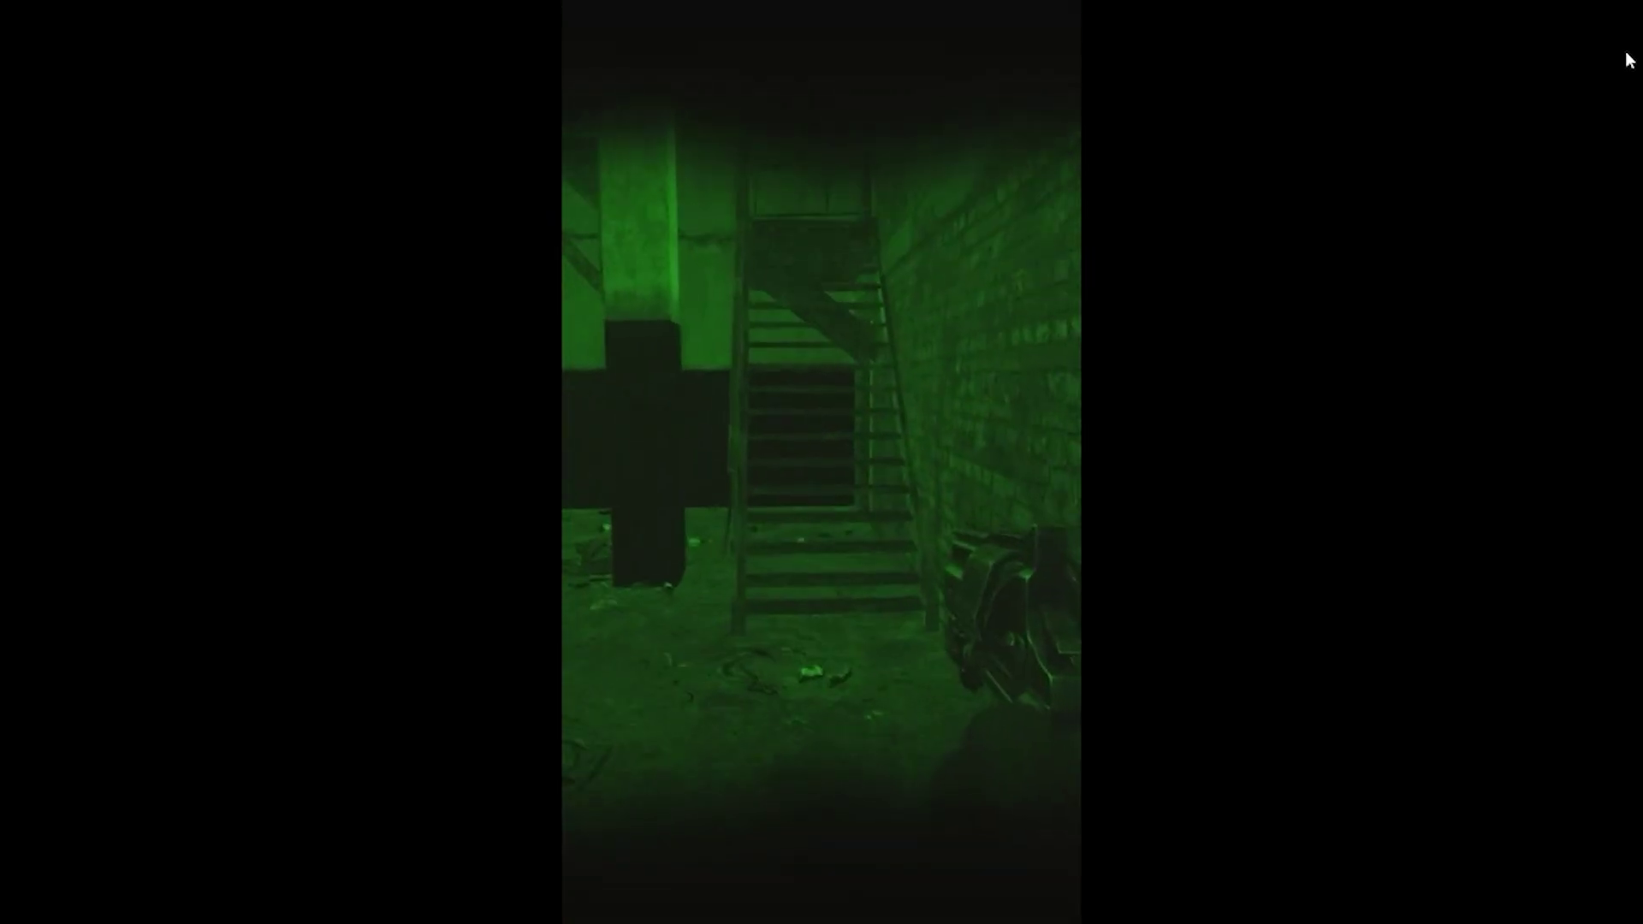
key(Escape)
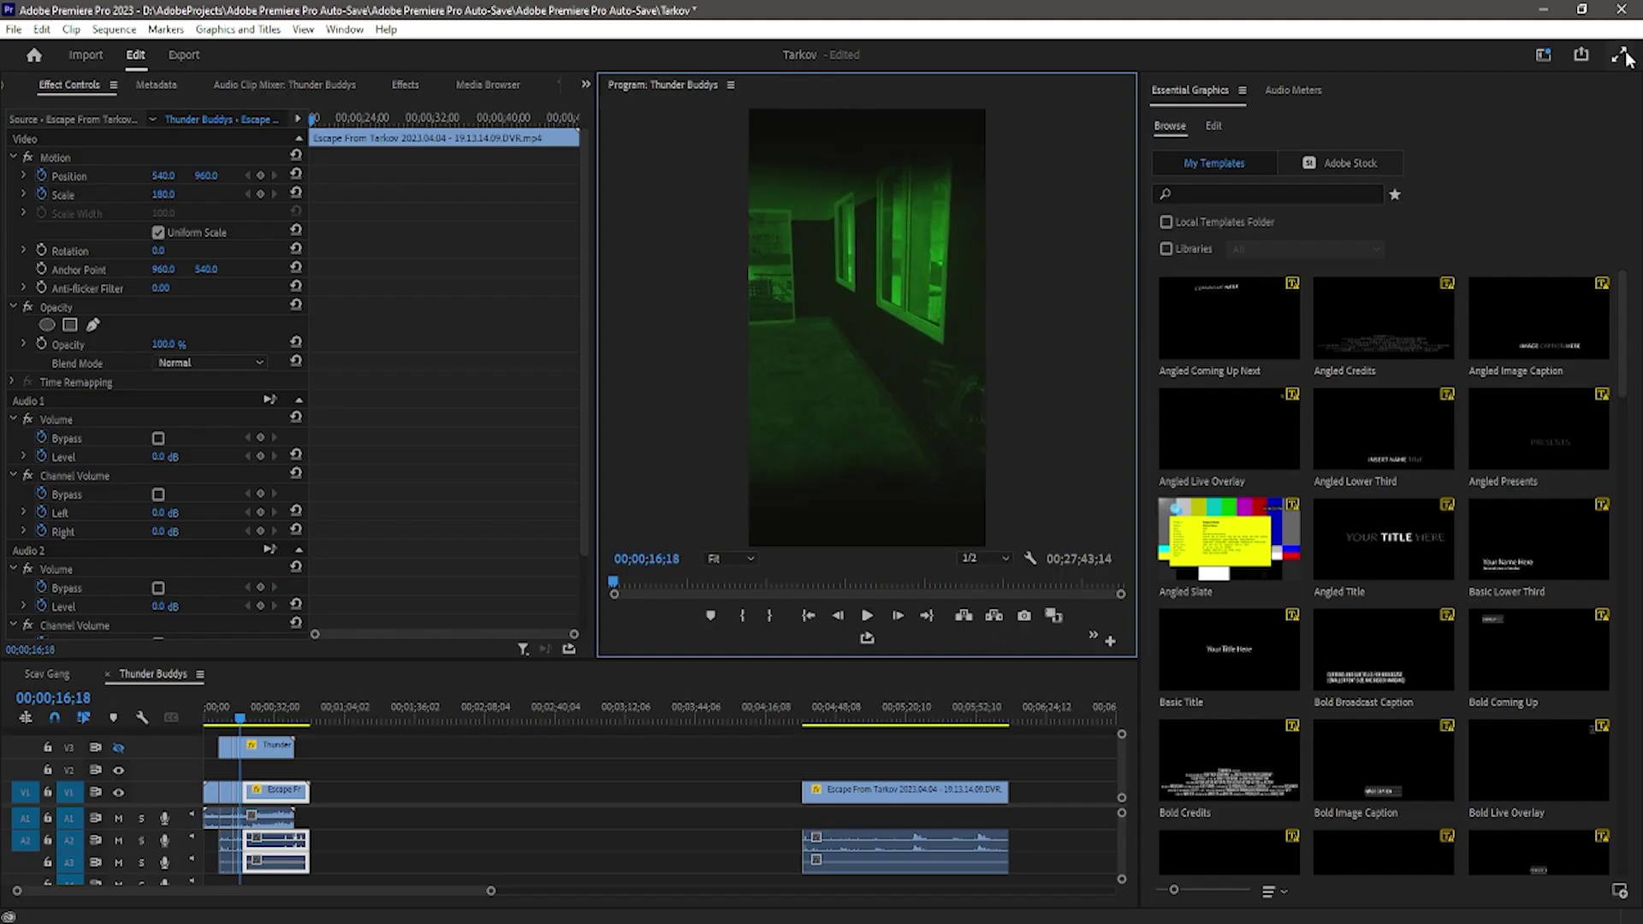
scroll(334, 766, up, 2)
drag(128, 891, 55, 891)
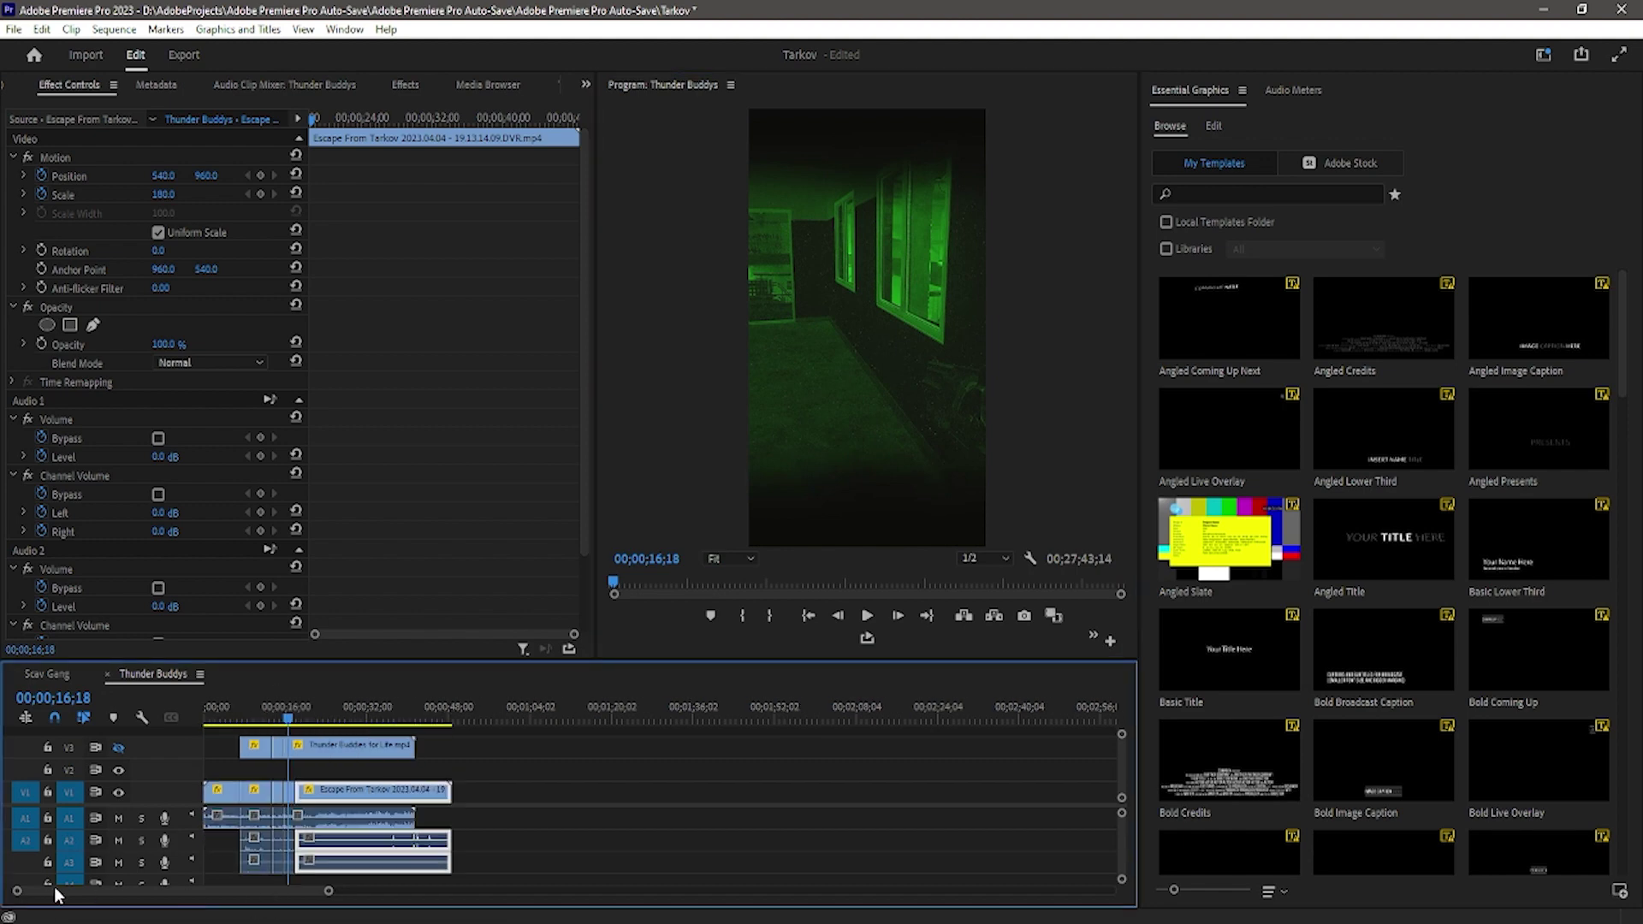
click(268, 712)
scroll(302, 789, up, 4)
key(space)
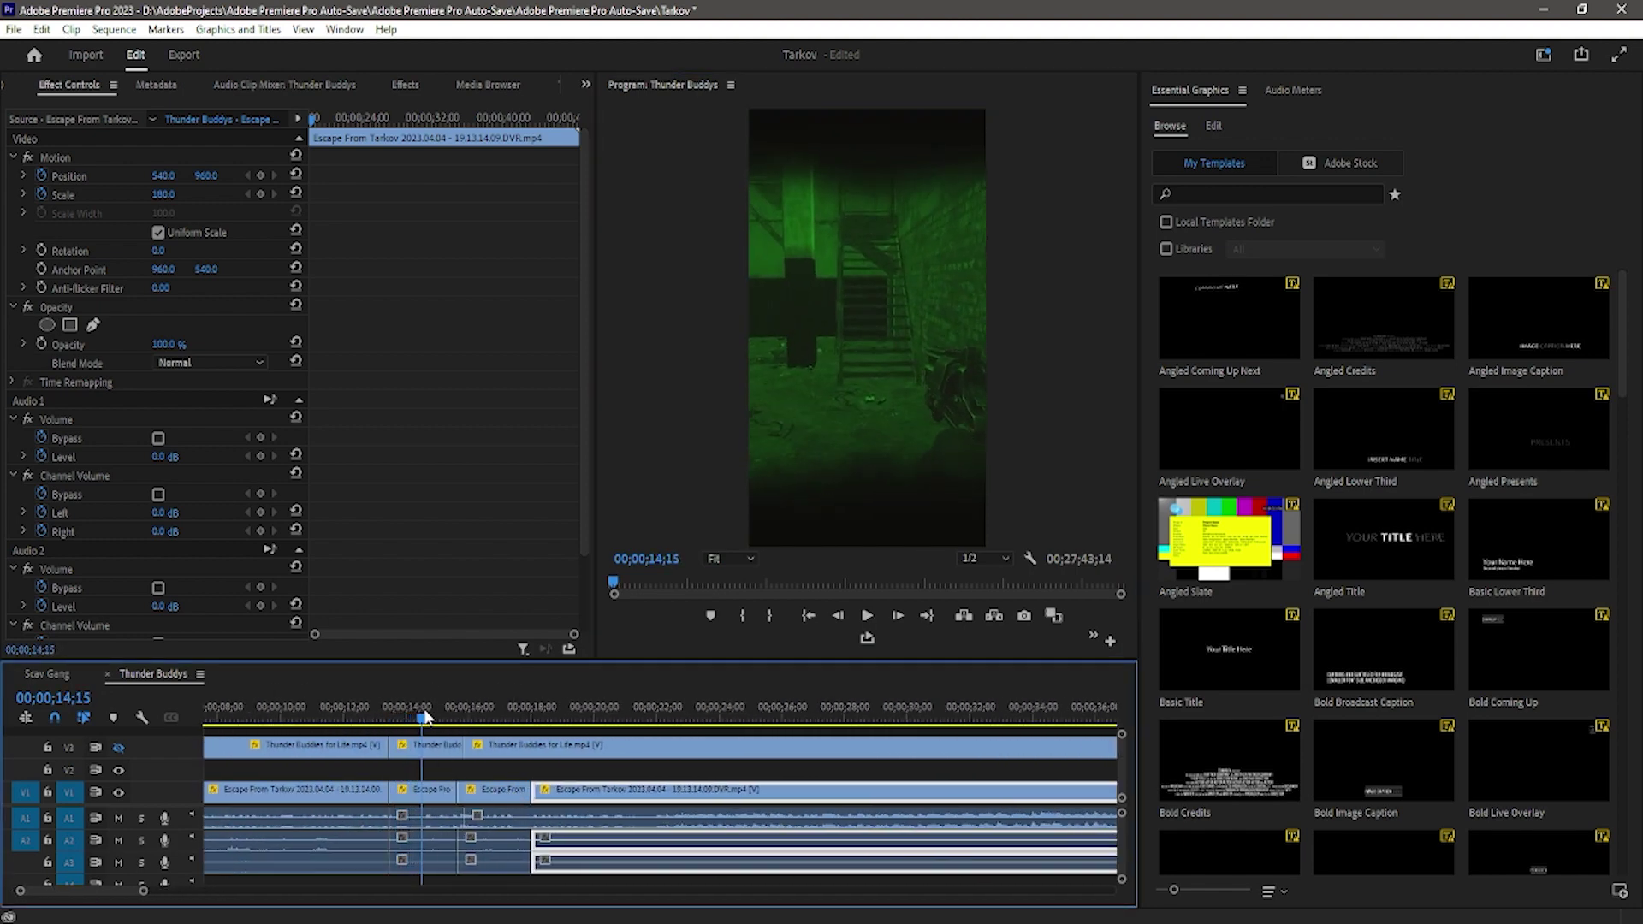
Delete the part of the staircase gameplay clip after 00;00;14;15 and move the following short gameplay clip against the cut
key(v)
click(442, 791)
key(Delete)
drag(485, 791, 451, 789)
key(space)
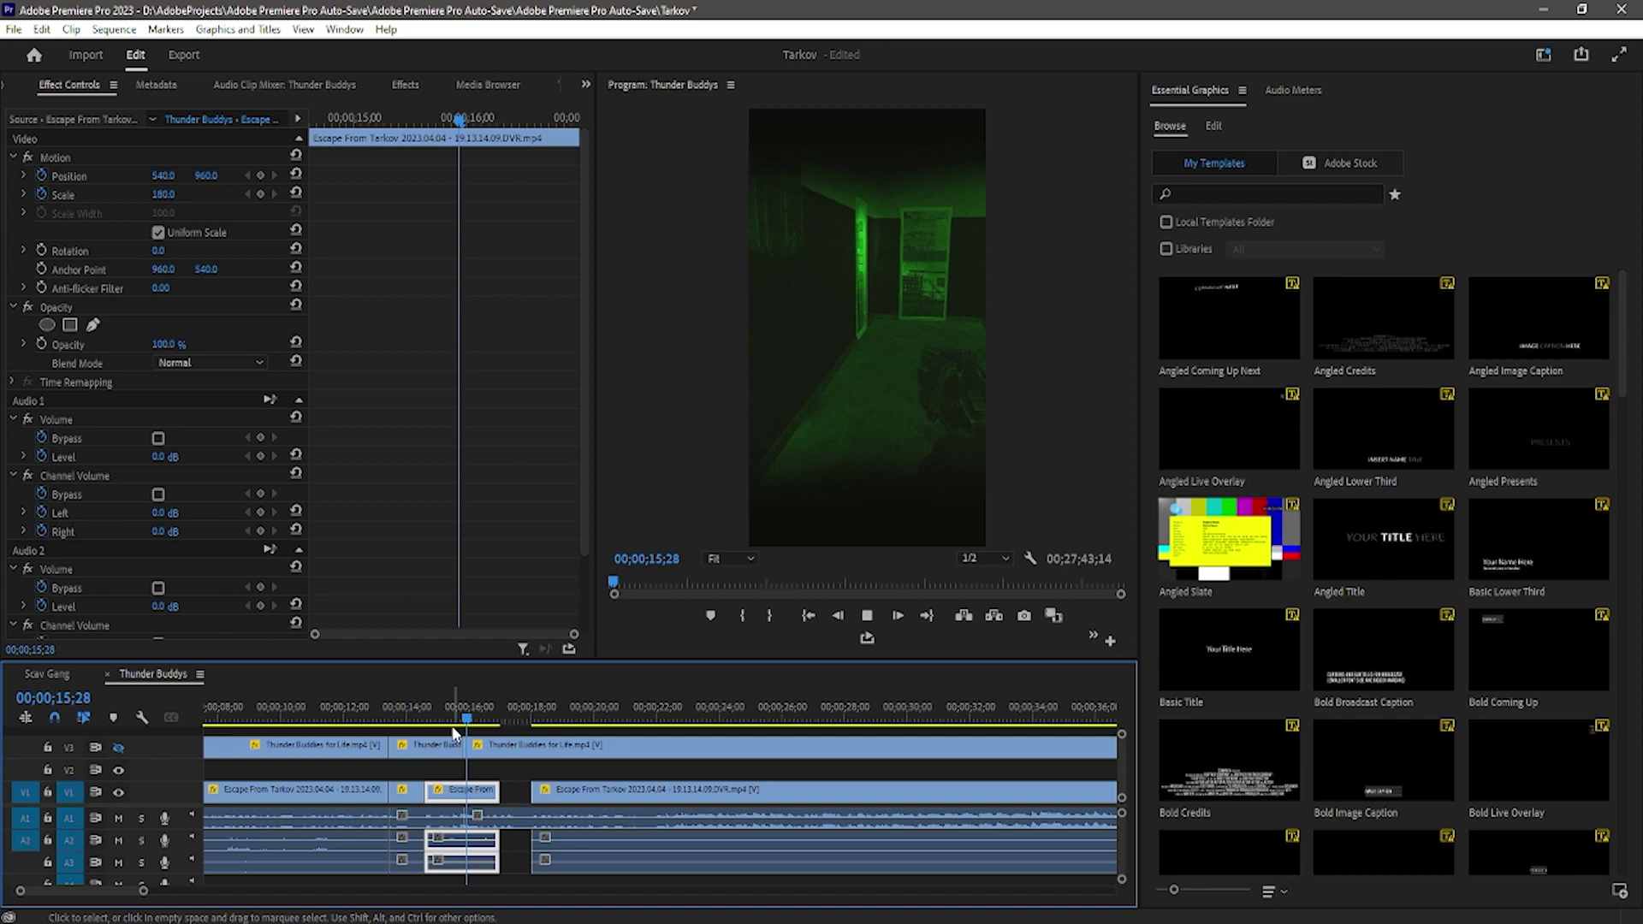
Extend the end of the moved short gameplay clip until it meets the following long clip, and play the transition
click(478, 715)
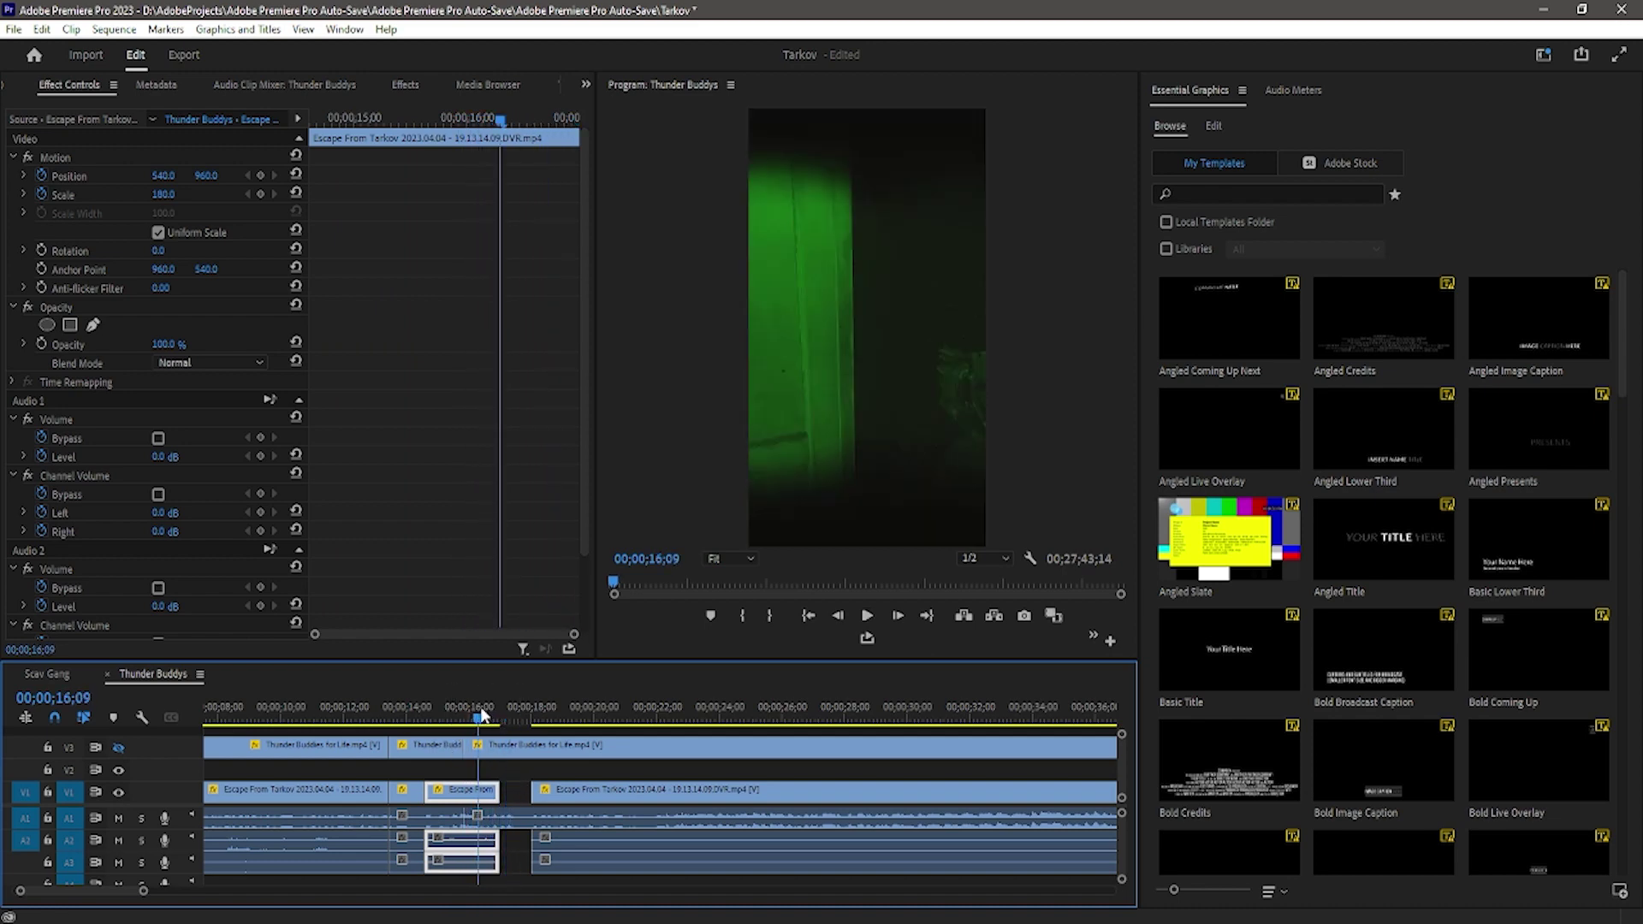
drag(495, 787, 515, 787)
key(space)
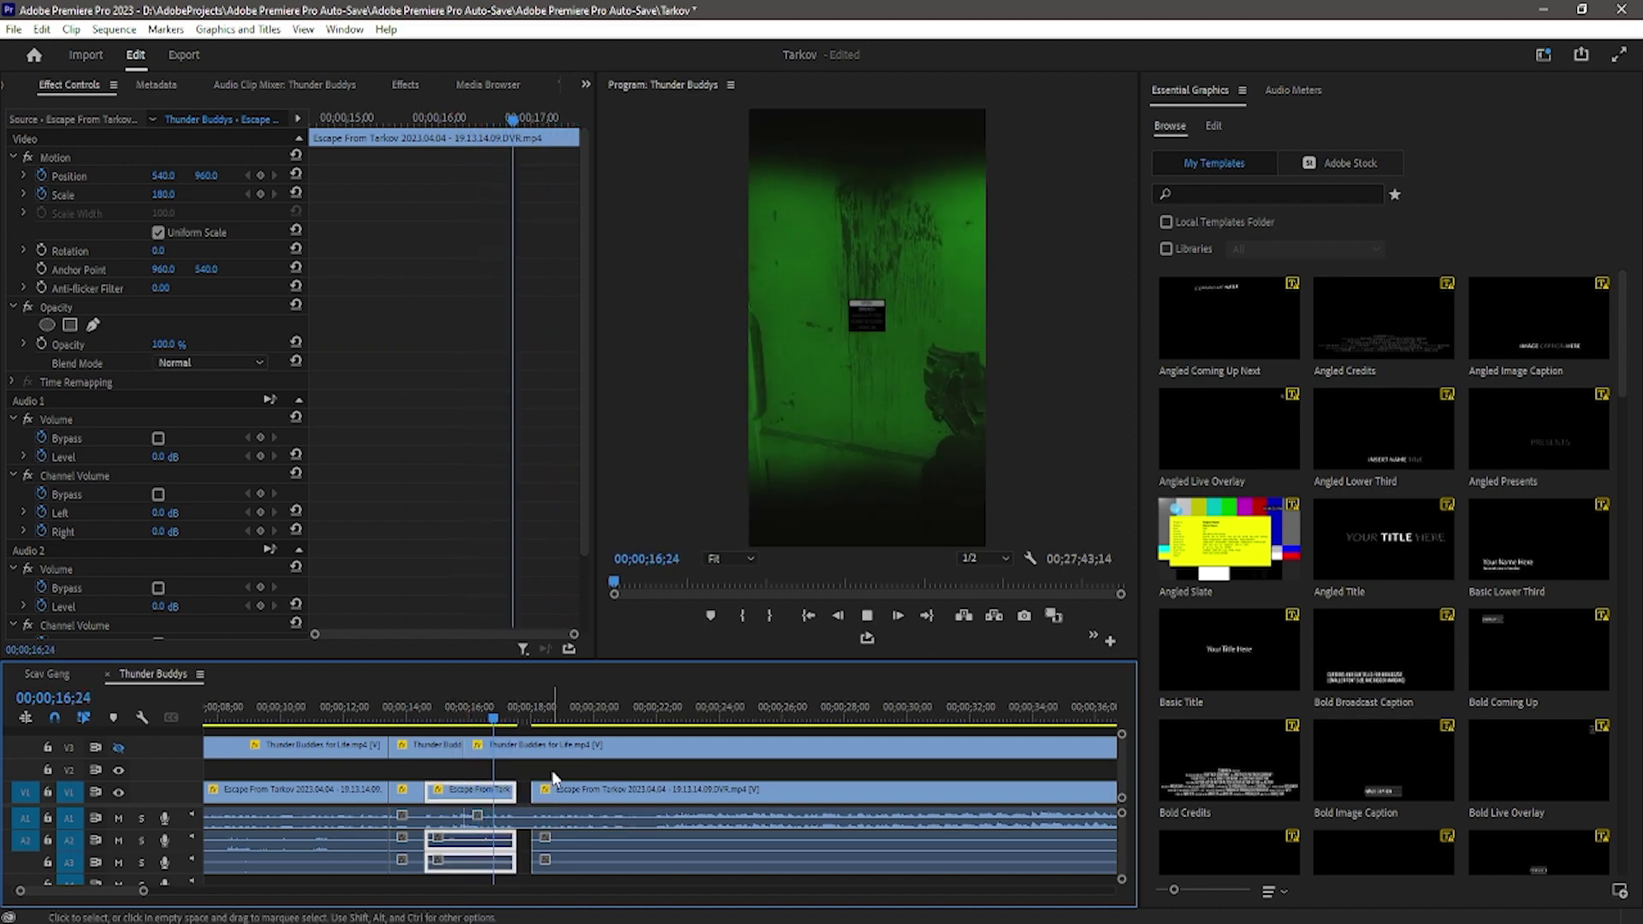
key(space)
drag(503, 703, 500, 702)
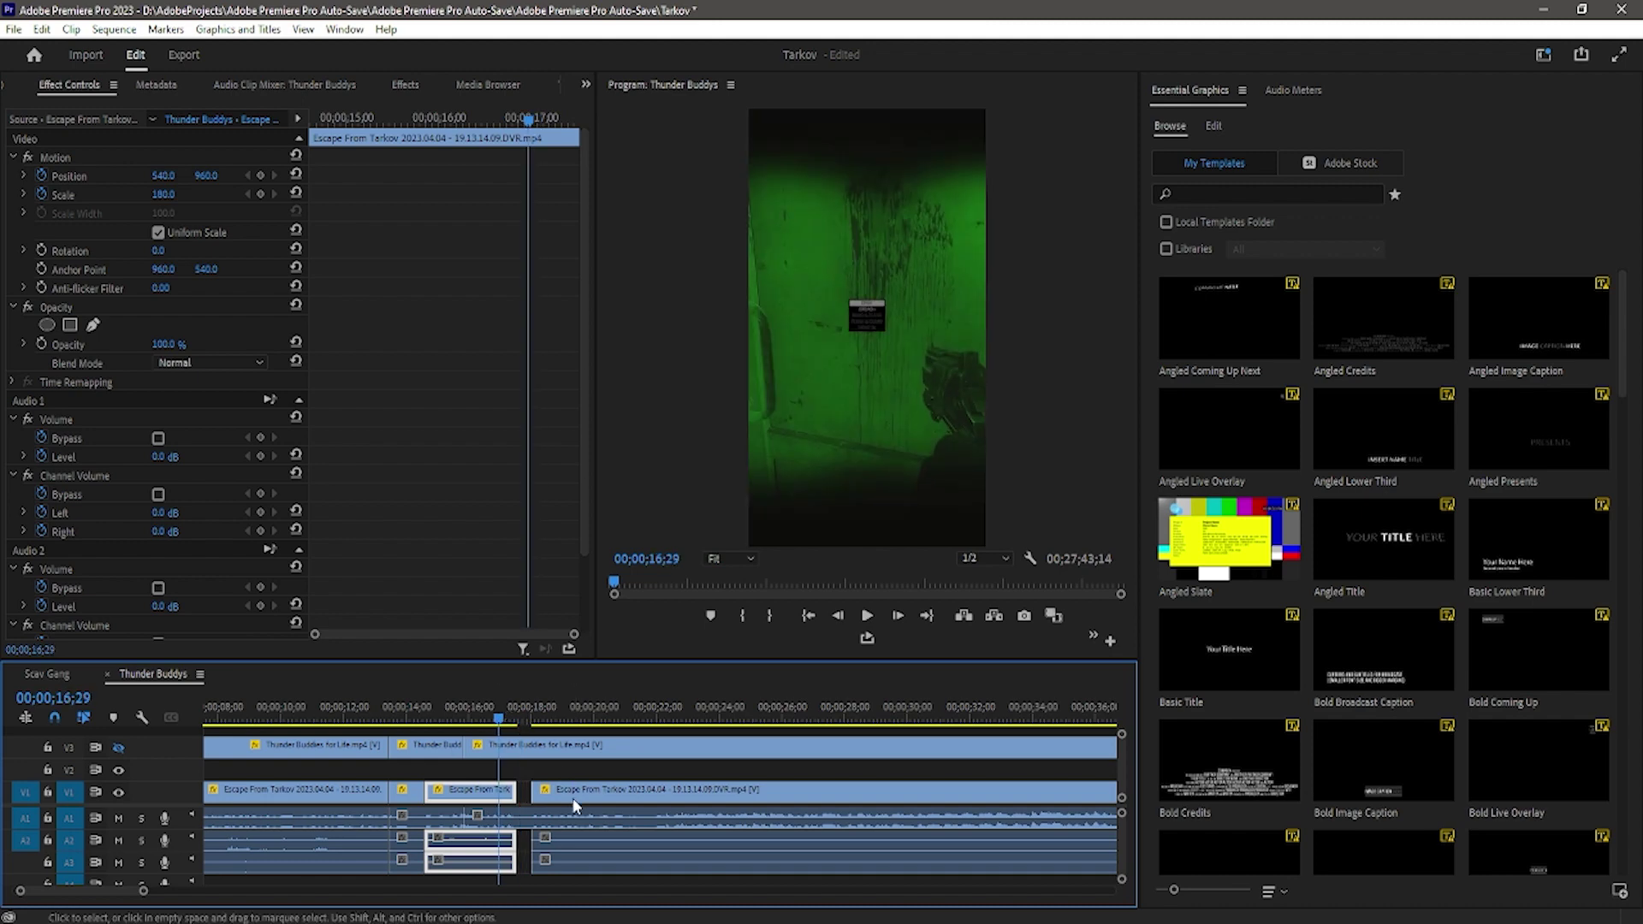
drag(515, 789, 532, 790)
key(space)
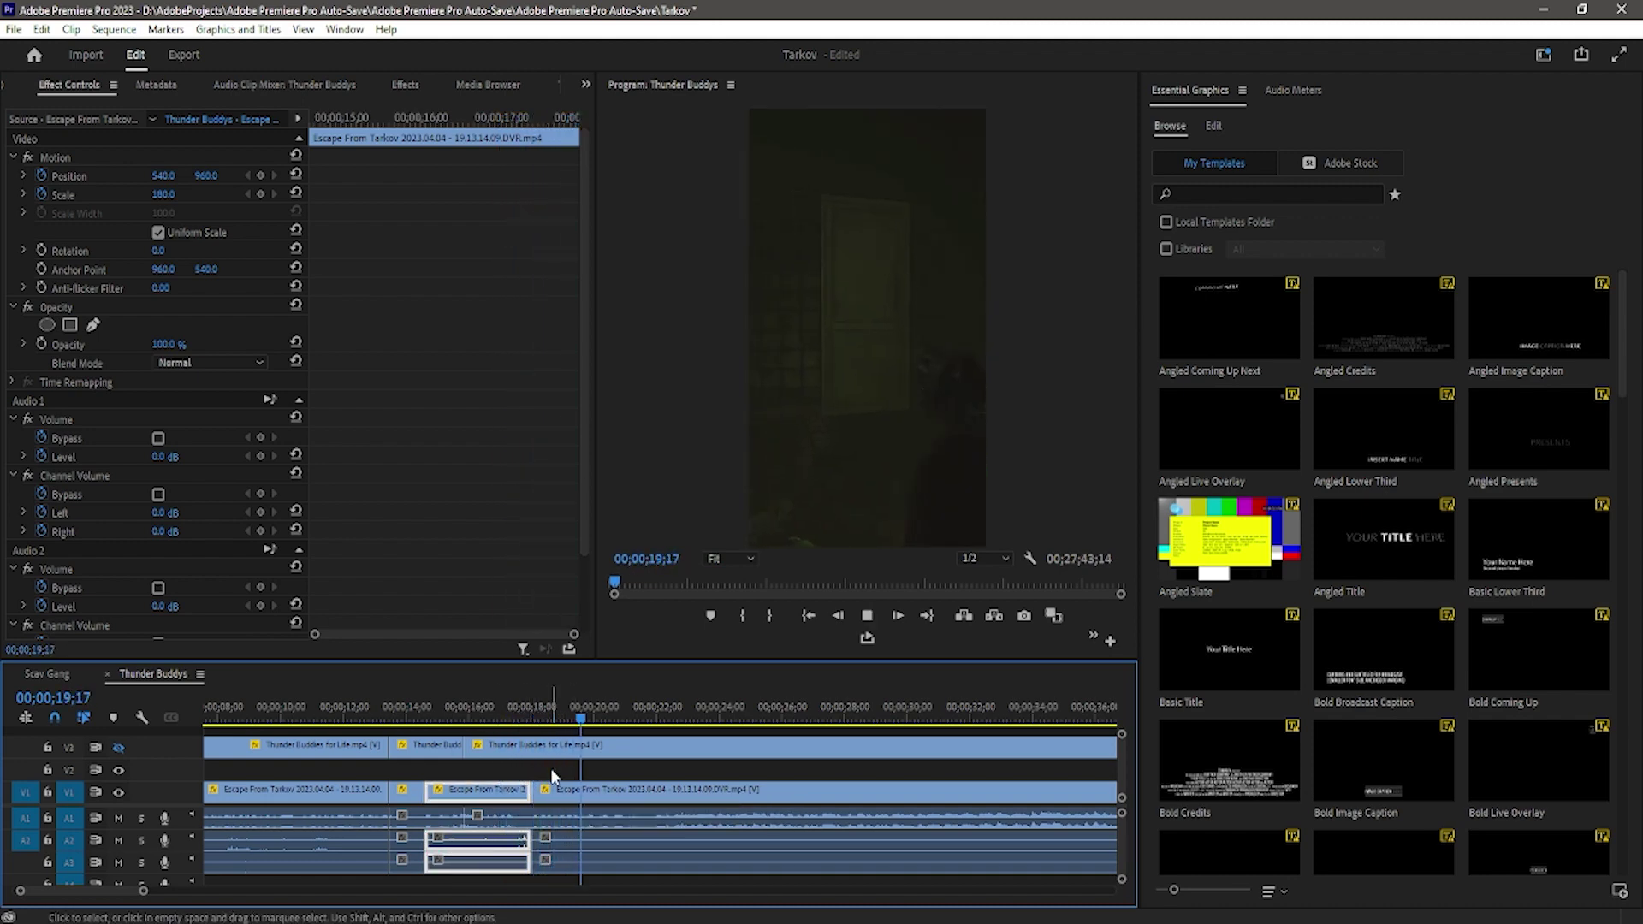
key(space)
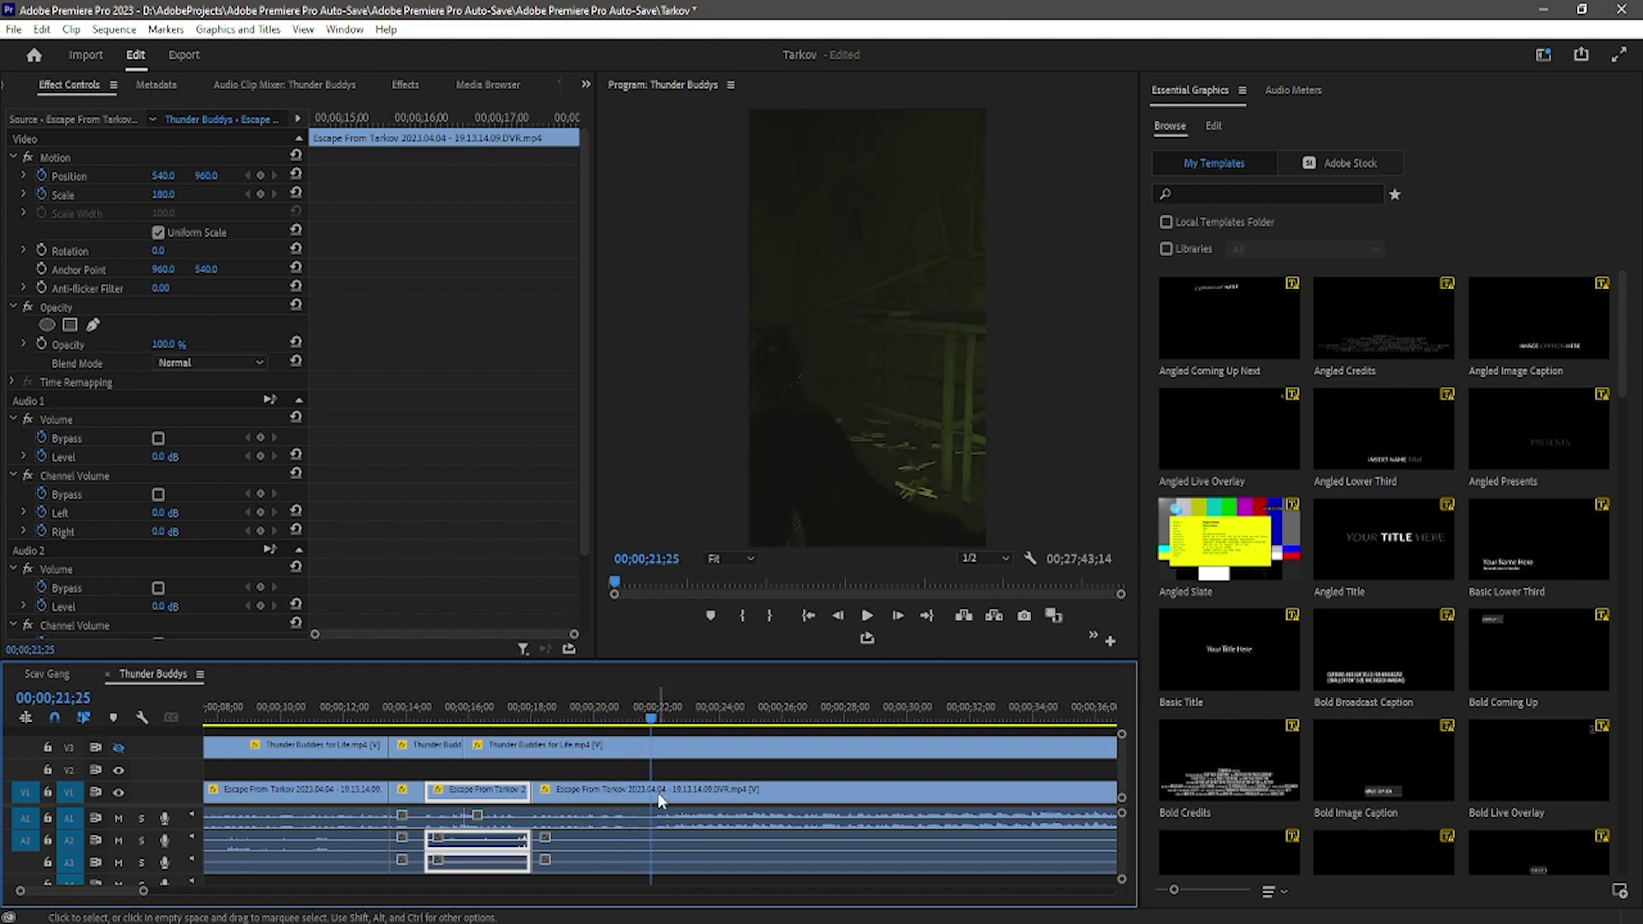
Try splitting the last gameplay clip at 00;00;21;23
click(646, 721)
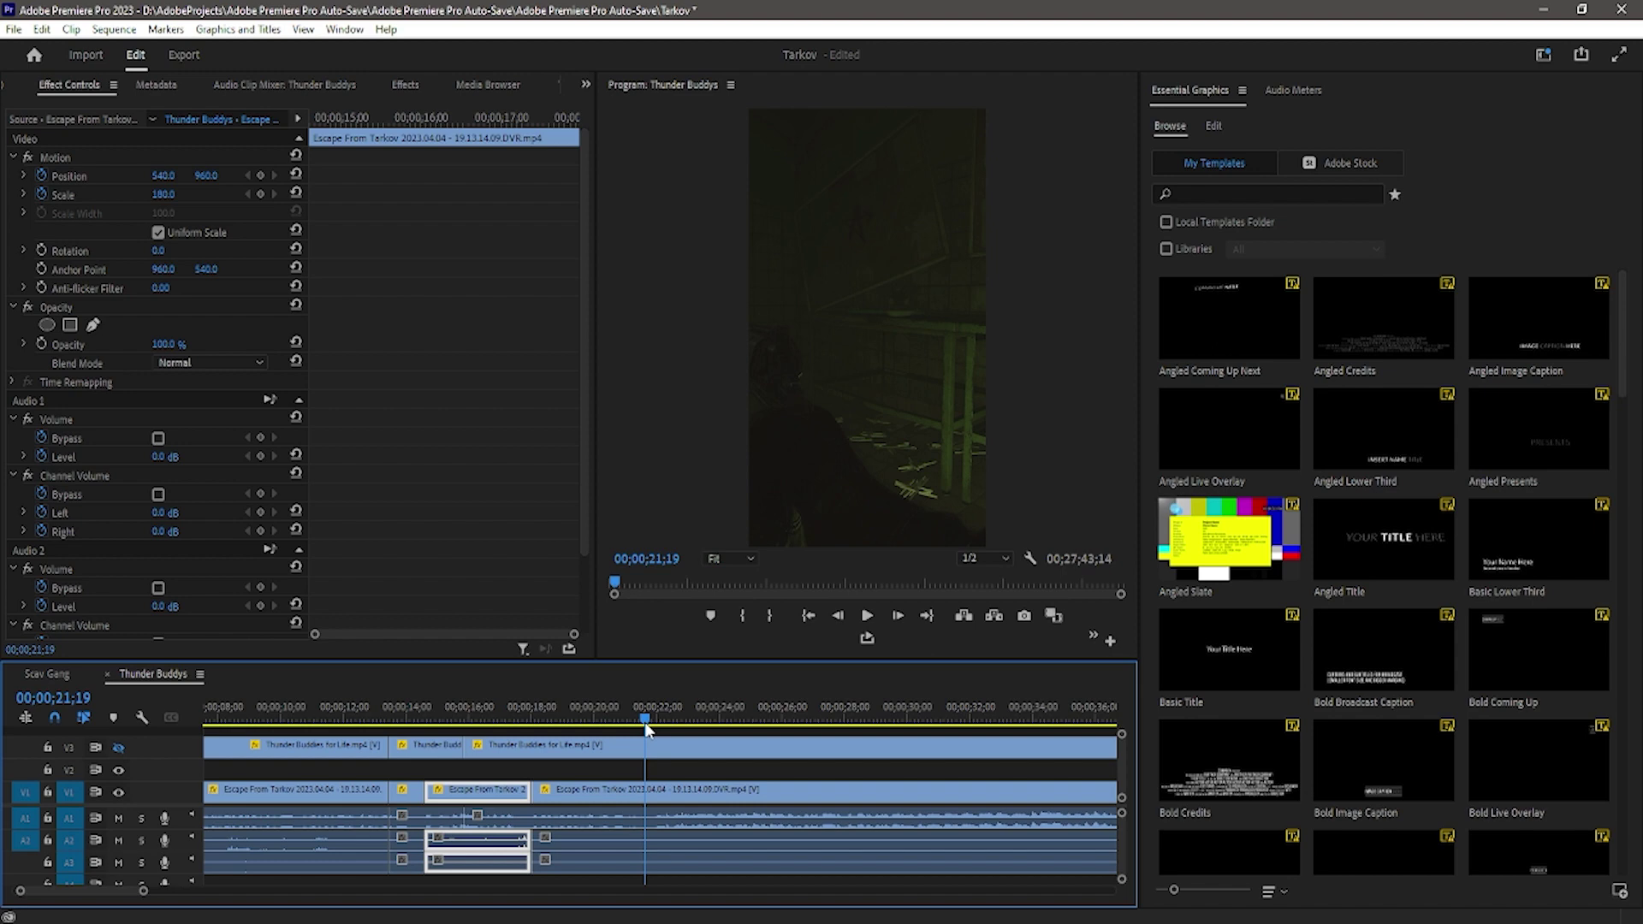
mouse_move(645, 723)
mouse_down()
mouse_move(626, 721)
mouse_move(649, 721)
mouse_up()
key(space)
key(space)
key(c)
click(648, 792)
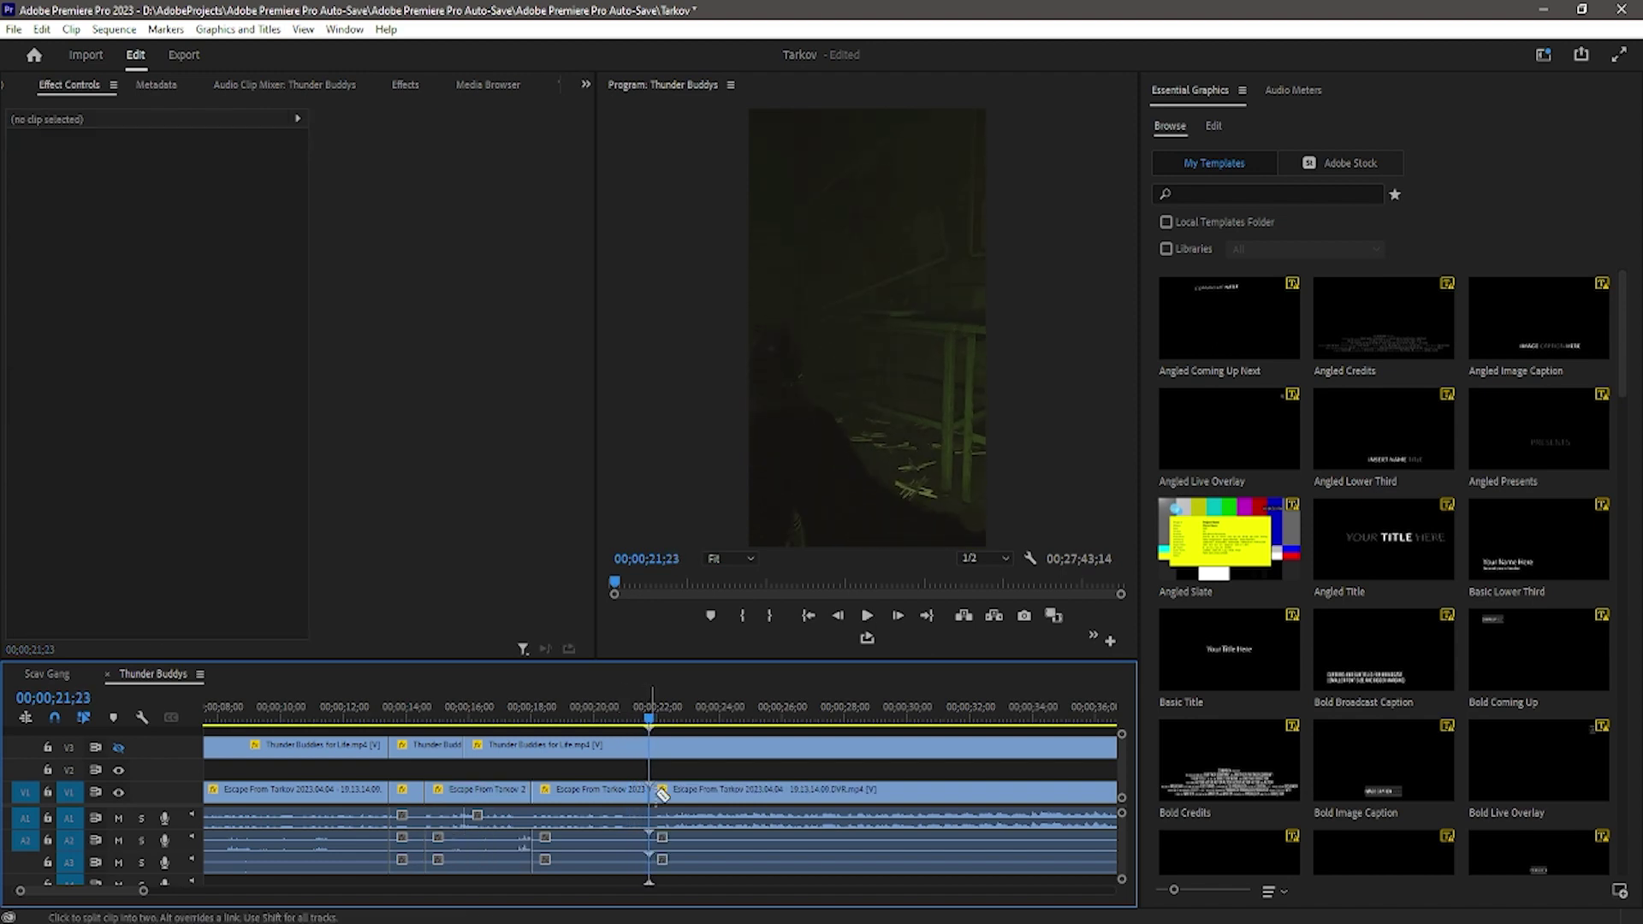
key(space)
click(655, 714)
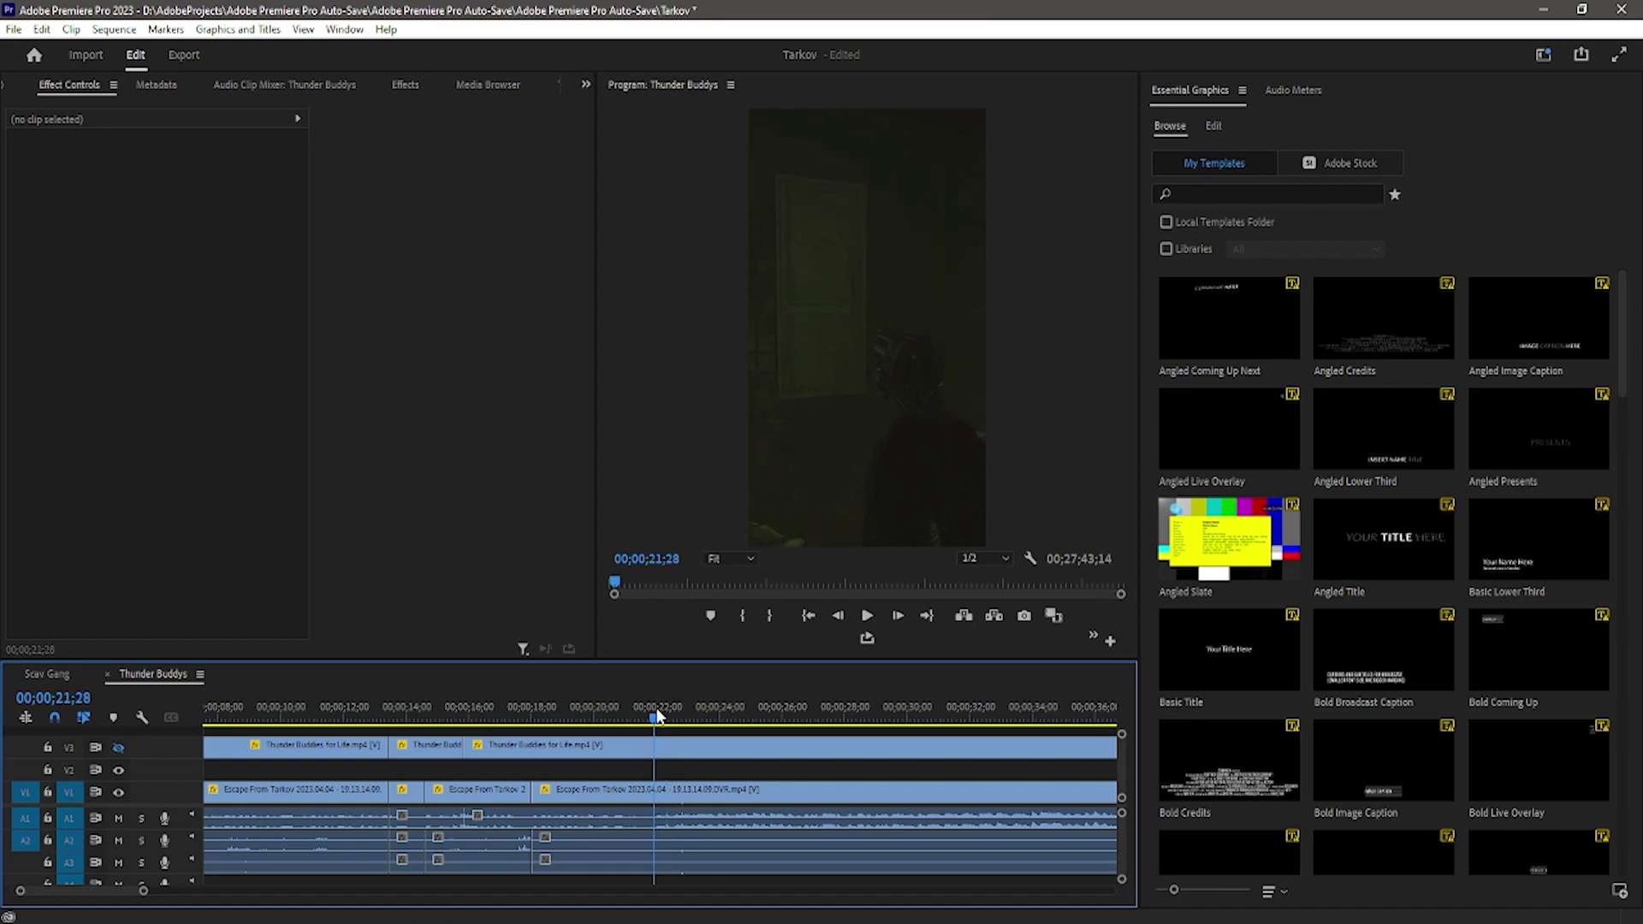
Split the last gameplay clip near its middle, delete the first half, and move the remainder against the preceding clip
key(space)
key(backslash)
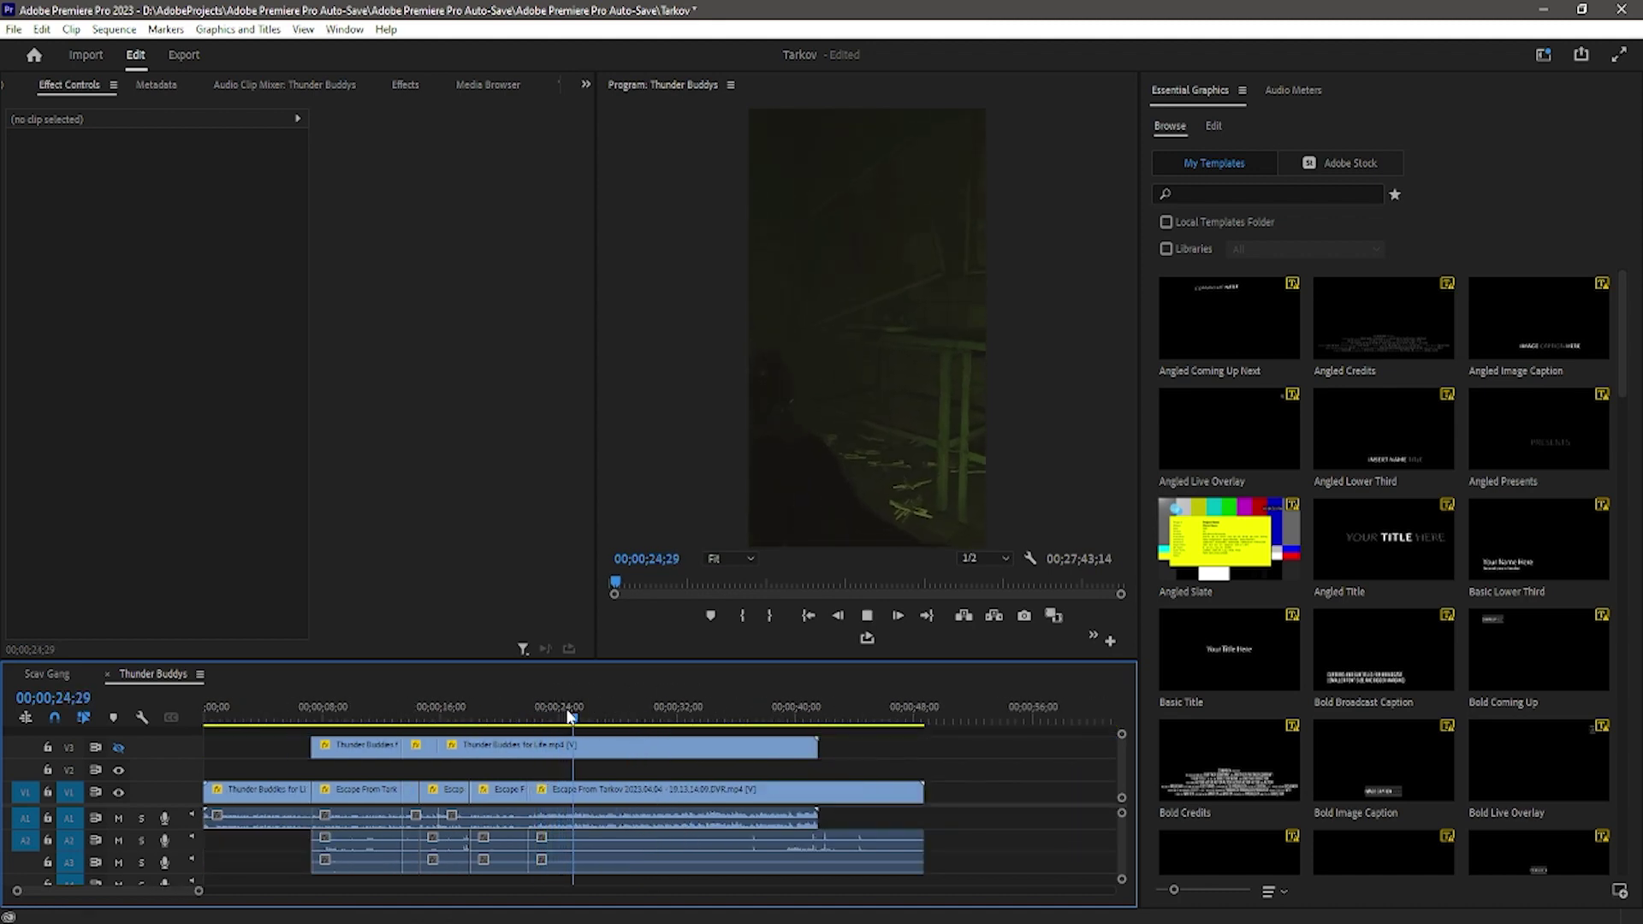
drag(583, 714, 744, 732)
key(ctrl+z)
click(725, 721)
click(704, 792)
key(Delete)
drag(799, 792, 560, 781)
Delete the short gameplay clip's portion after 00;00;17;21 and move the last gameplay clip against the cut
click(470, 721)
key(space)
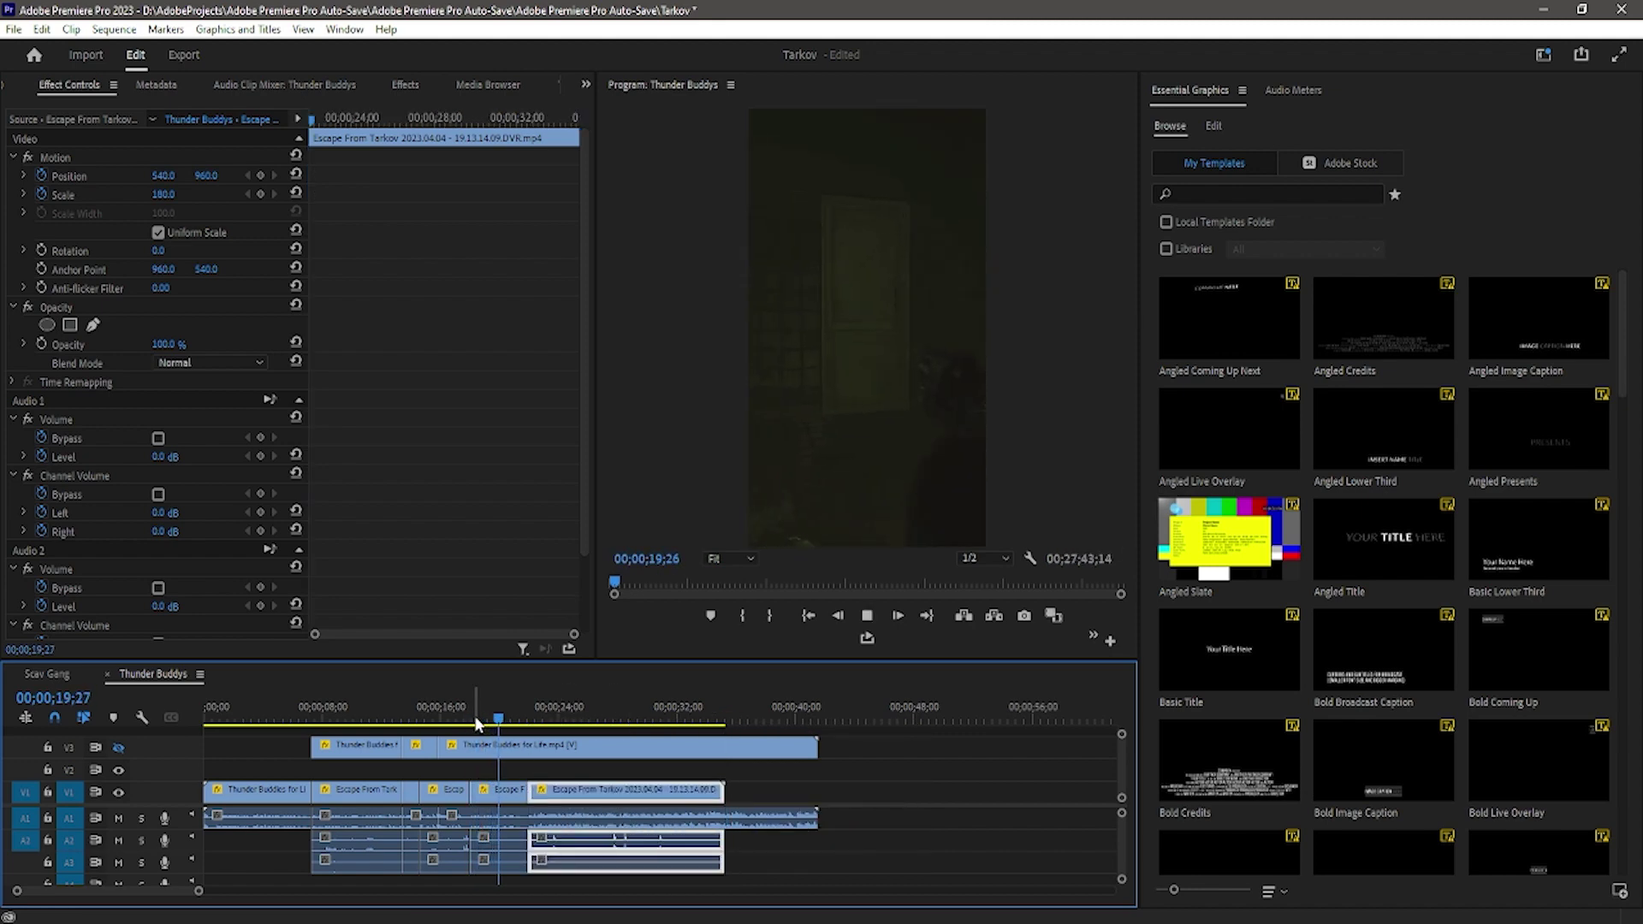
click(465, 715)
click(505, 790)
key(Delete)
drag(581, 794, 514, 797)
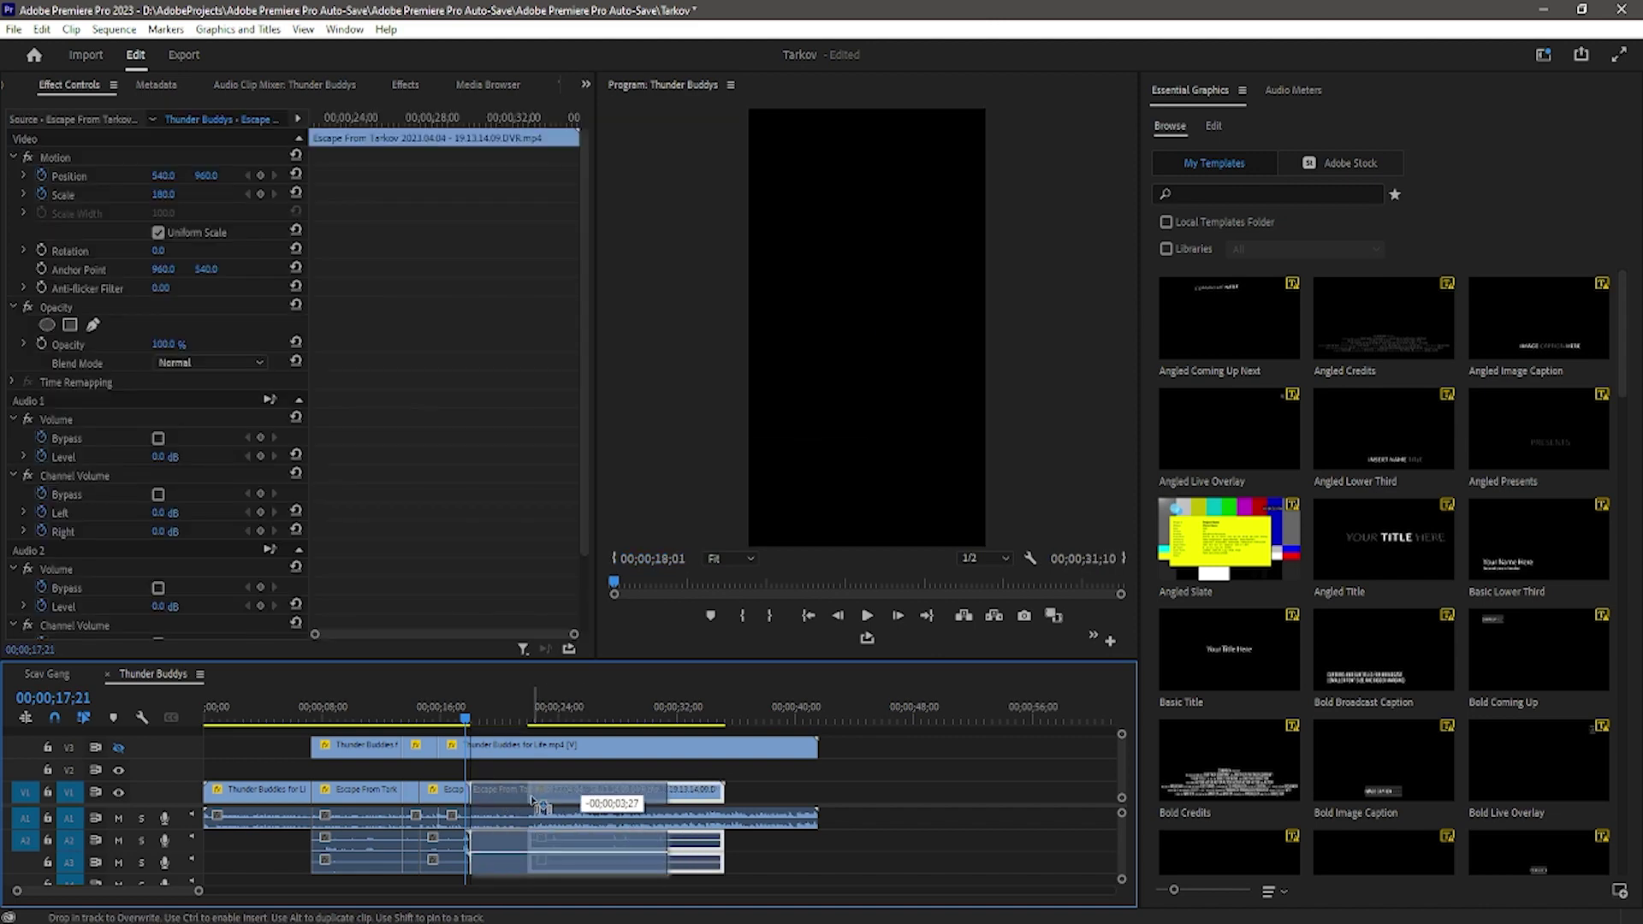
Split the last Thunder Buddies clip and its audio at about 00;00;22;00 and delete the remainder
key(space)
key(c)
click(533, 820)
key(v)
click(599, 747)
key(Delete)
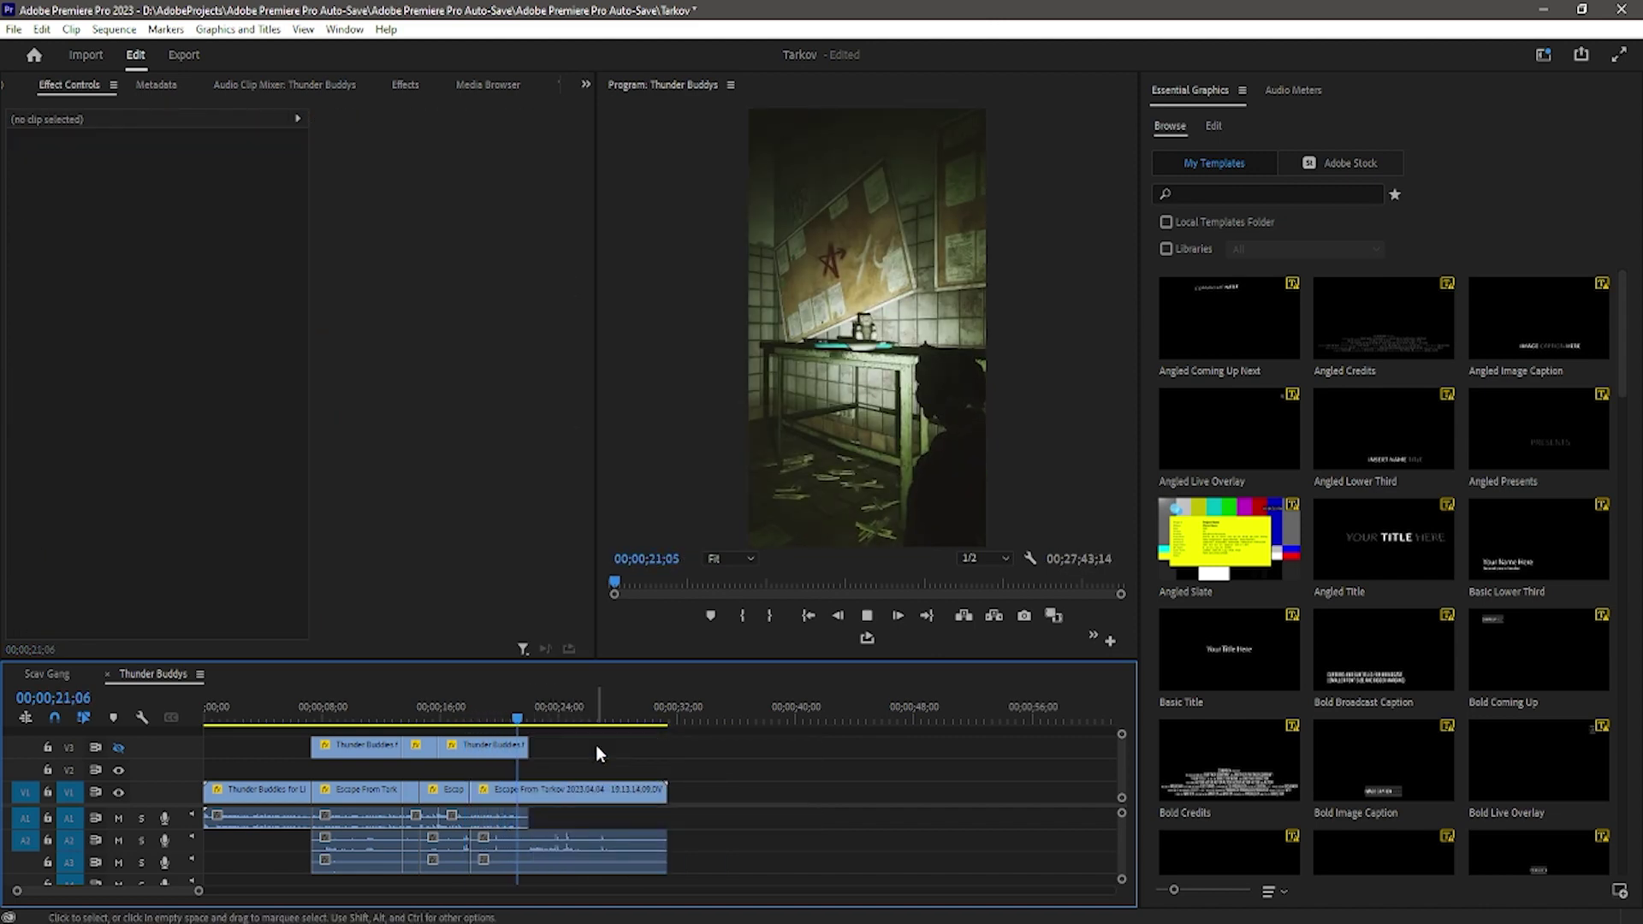
Split the last gameplay clip where the Thunder Buddies audio ends and delete the excess gameplay
key(=)
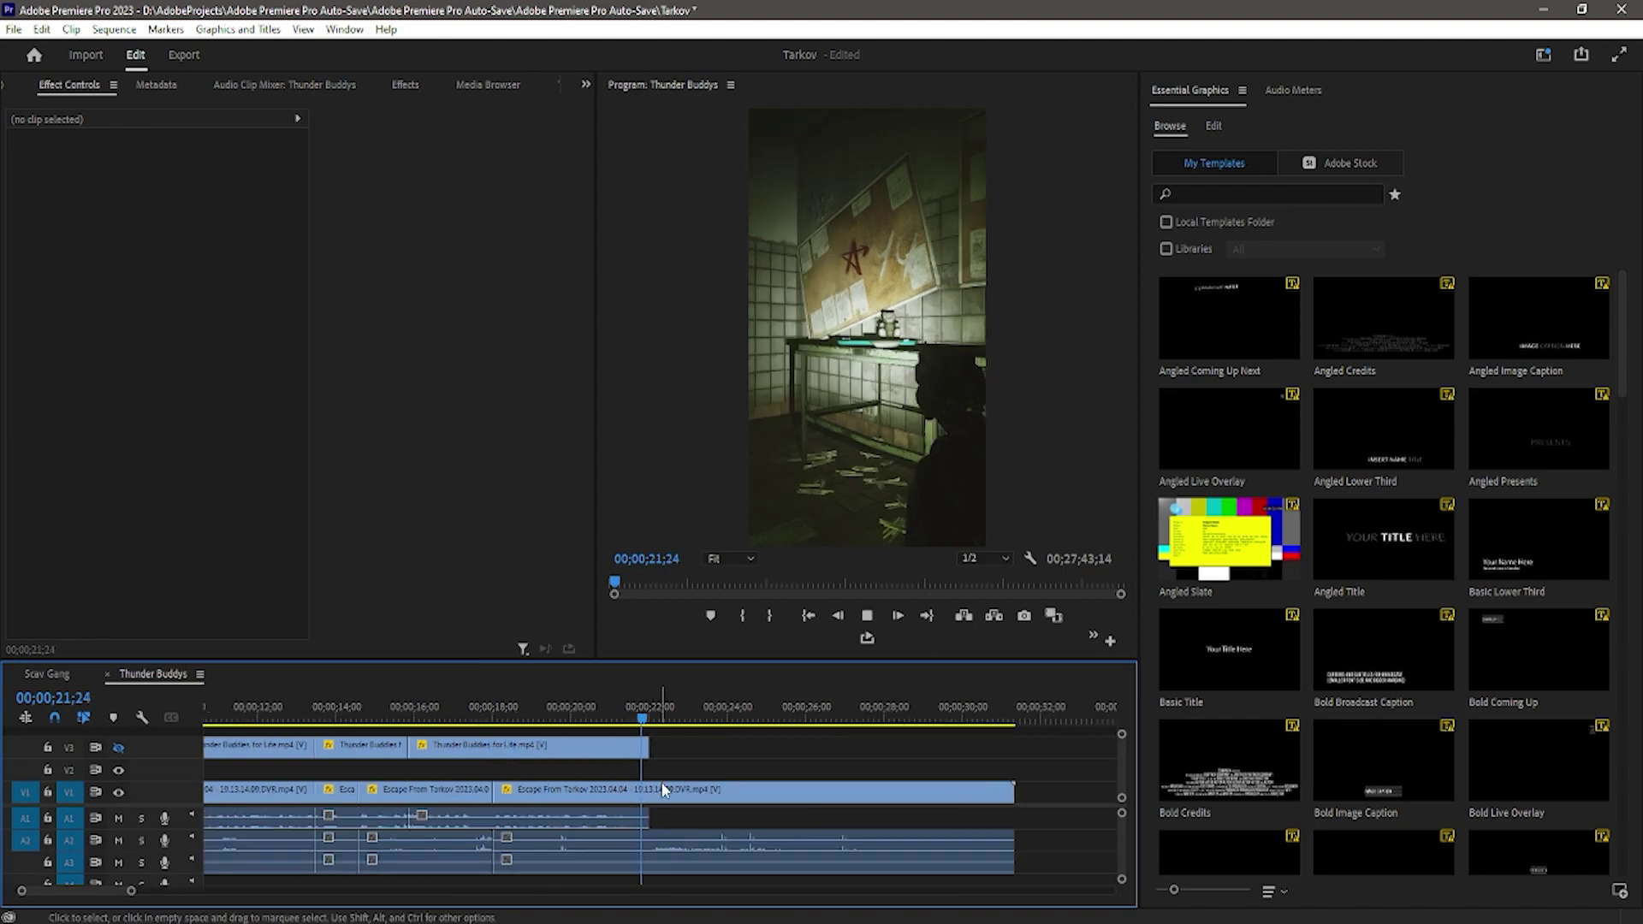
click(779, 708)
drag(785, 715, 985, 721)
click(605, 717)
key(c)
click(700, 797)
key(Delete)
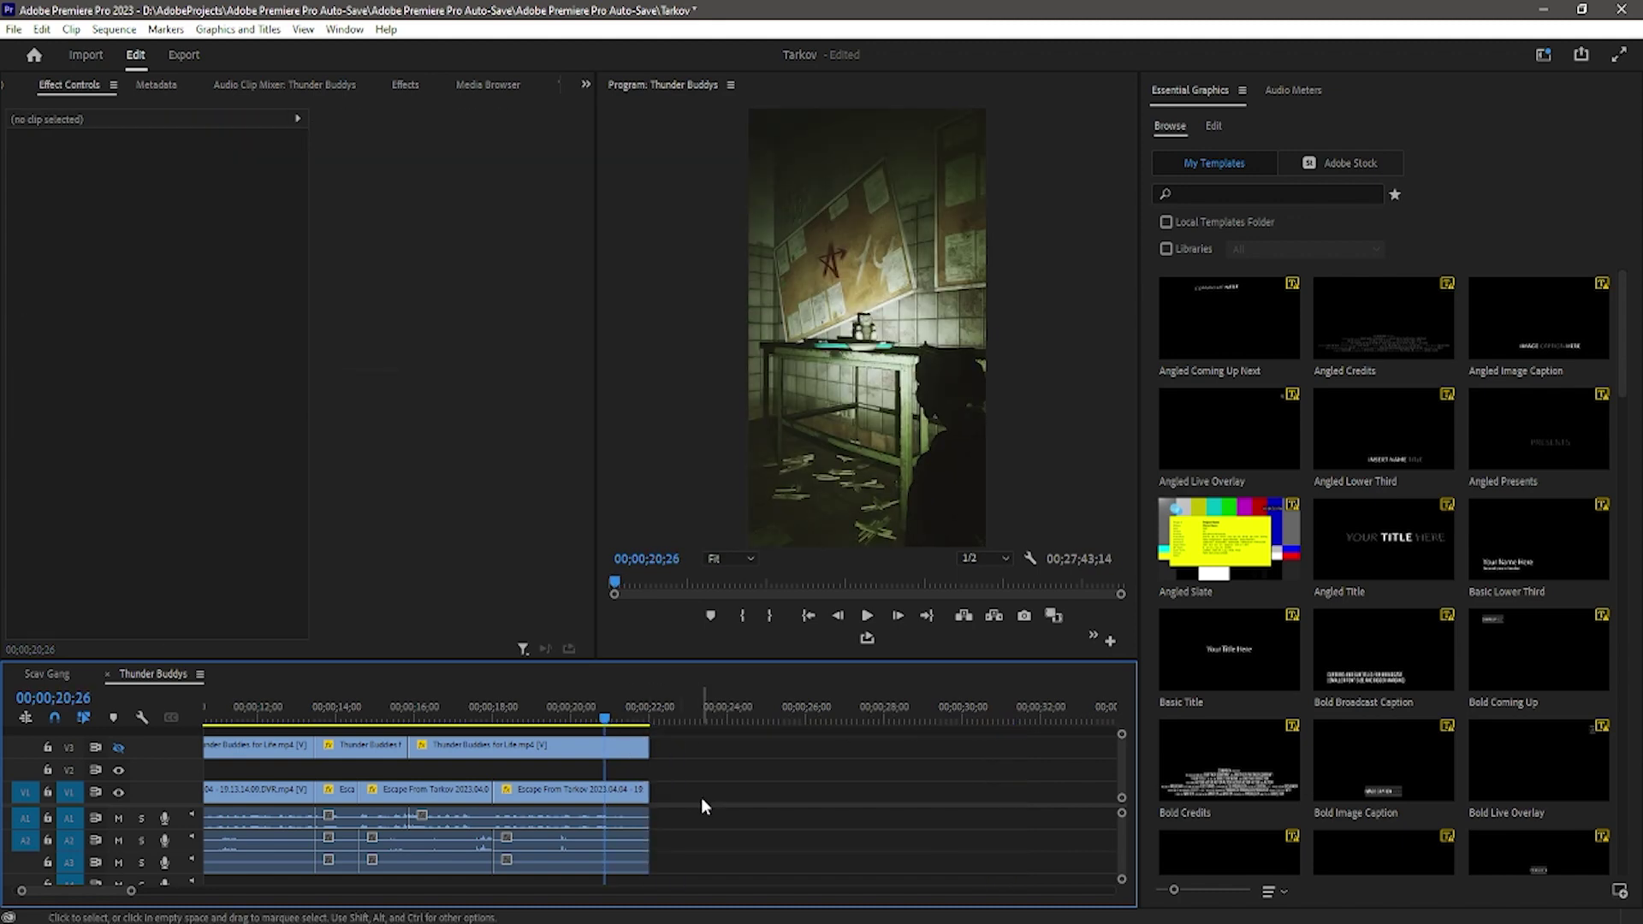
Delete the leftover gameplay clip parked further along the timeline
scroll(701, 797, down, 3)
key(minus)
key(minus)
drag(795, 799, 572, 809)
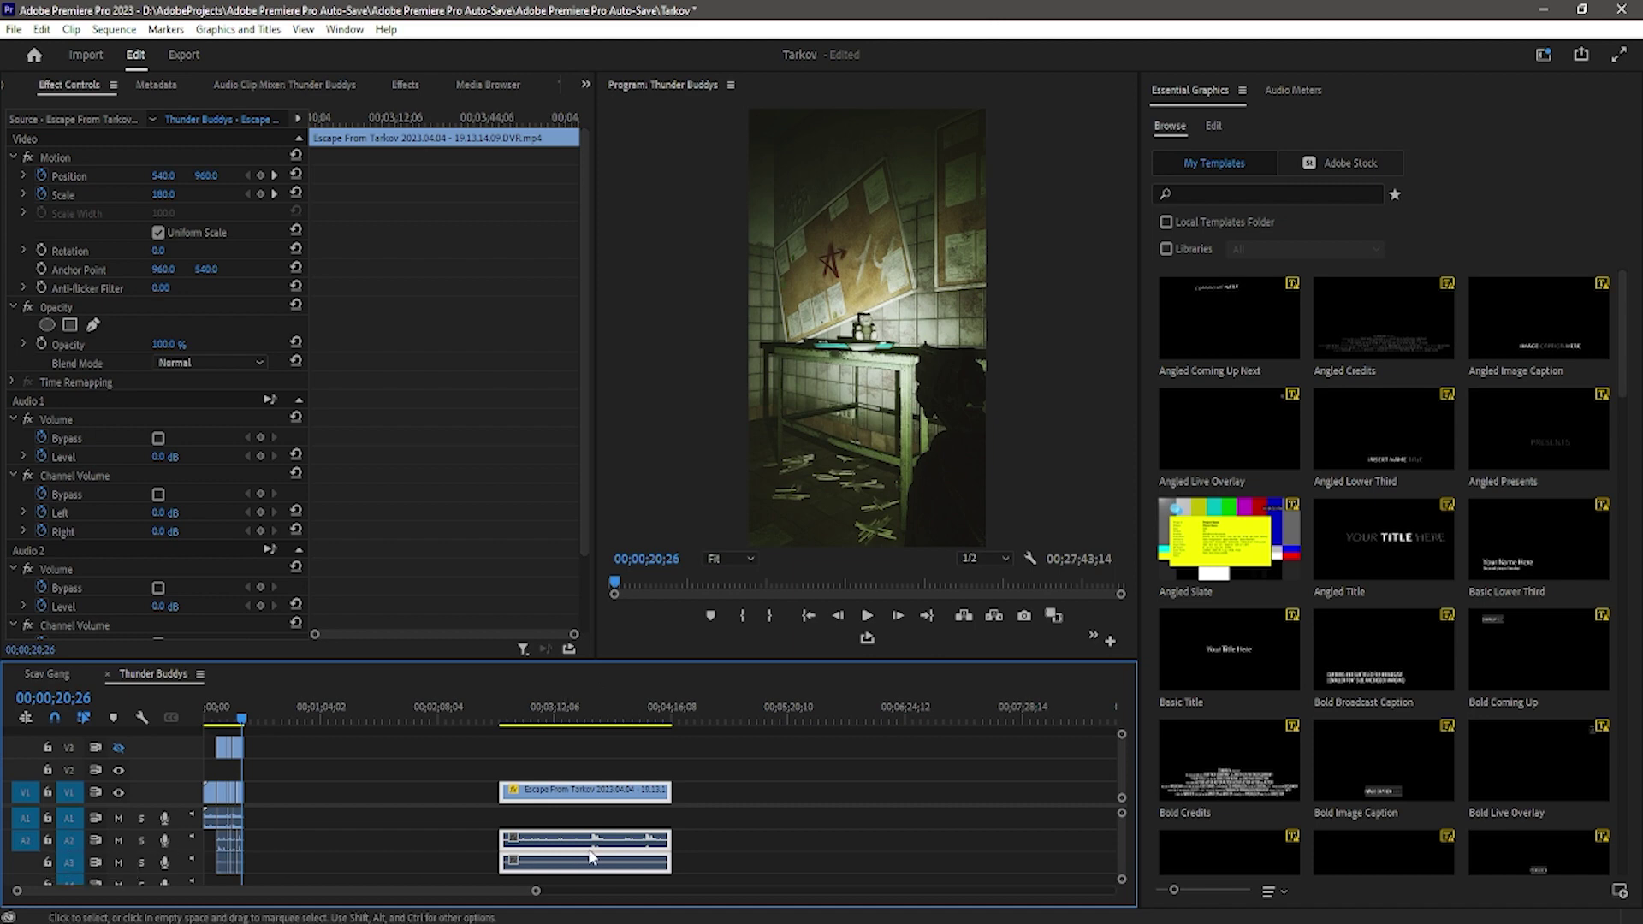
key(Delete)
Delete only the video of the thunderstorm clip by locking track A1 during the deletion and unlocking it again
key(minus)
key(minus)
key(minus)
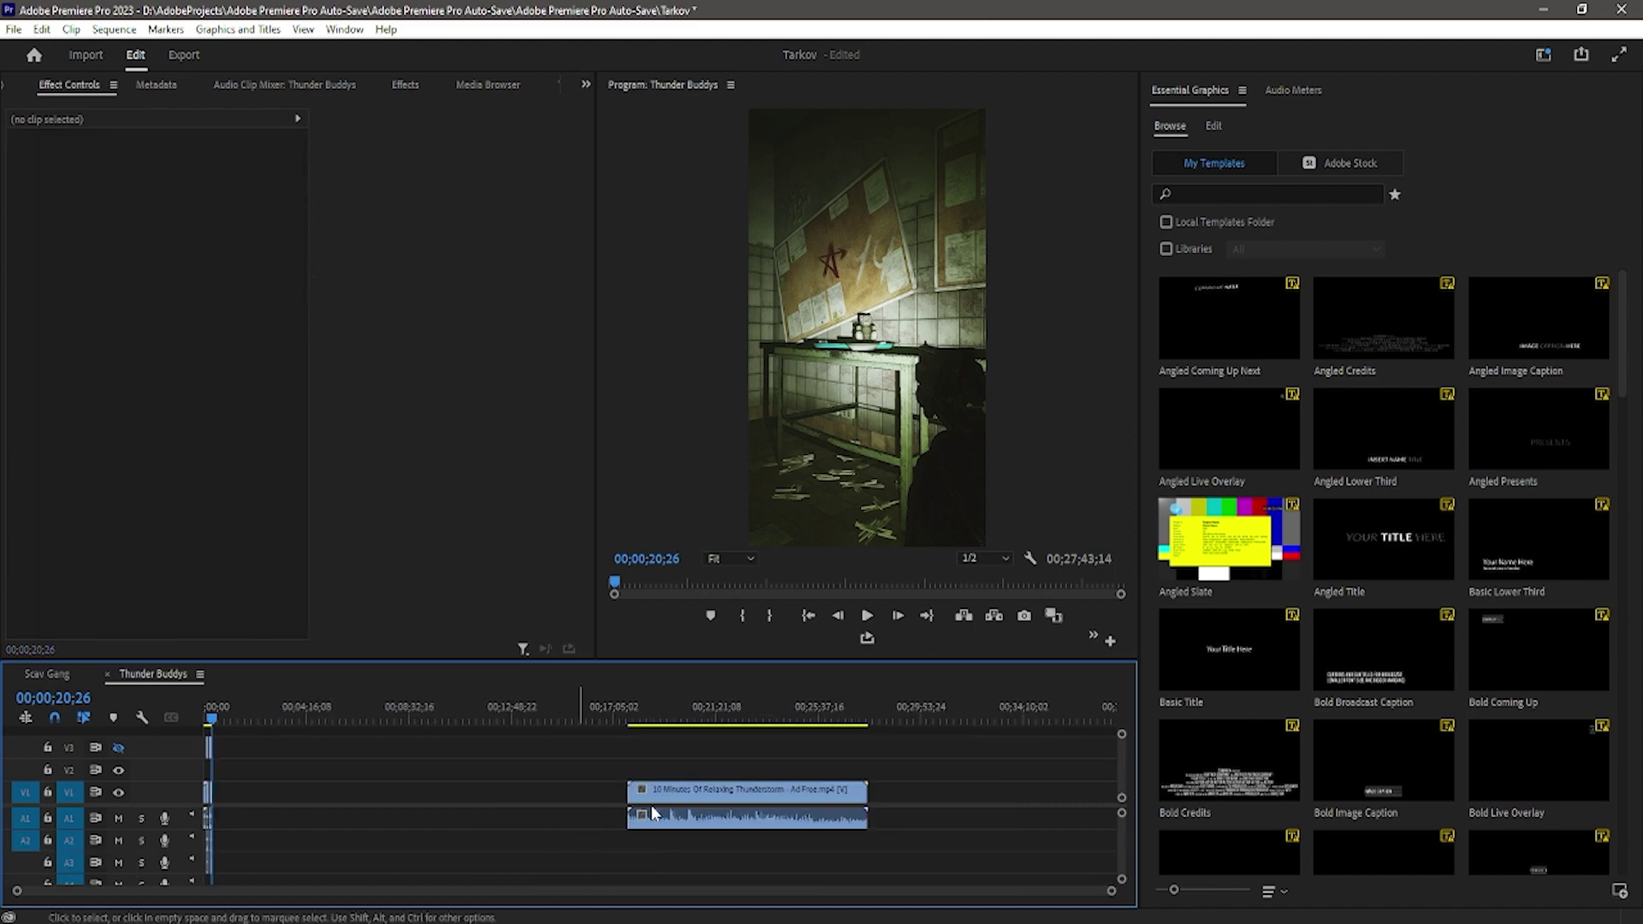
drag(688, 819, 685, 860)
click(694, 820)
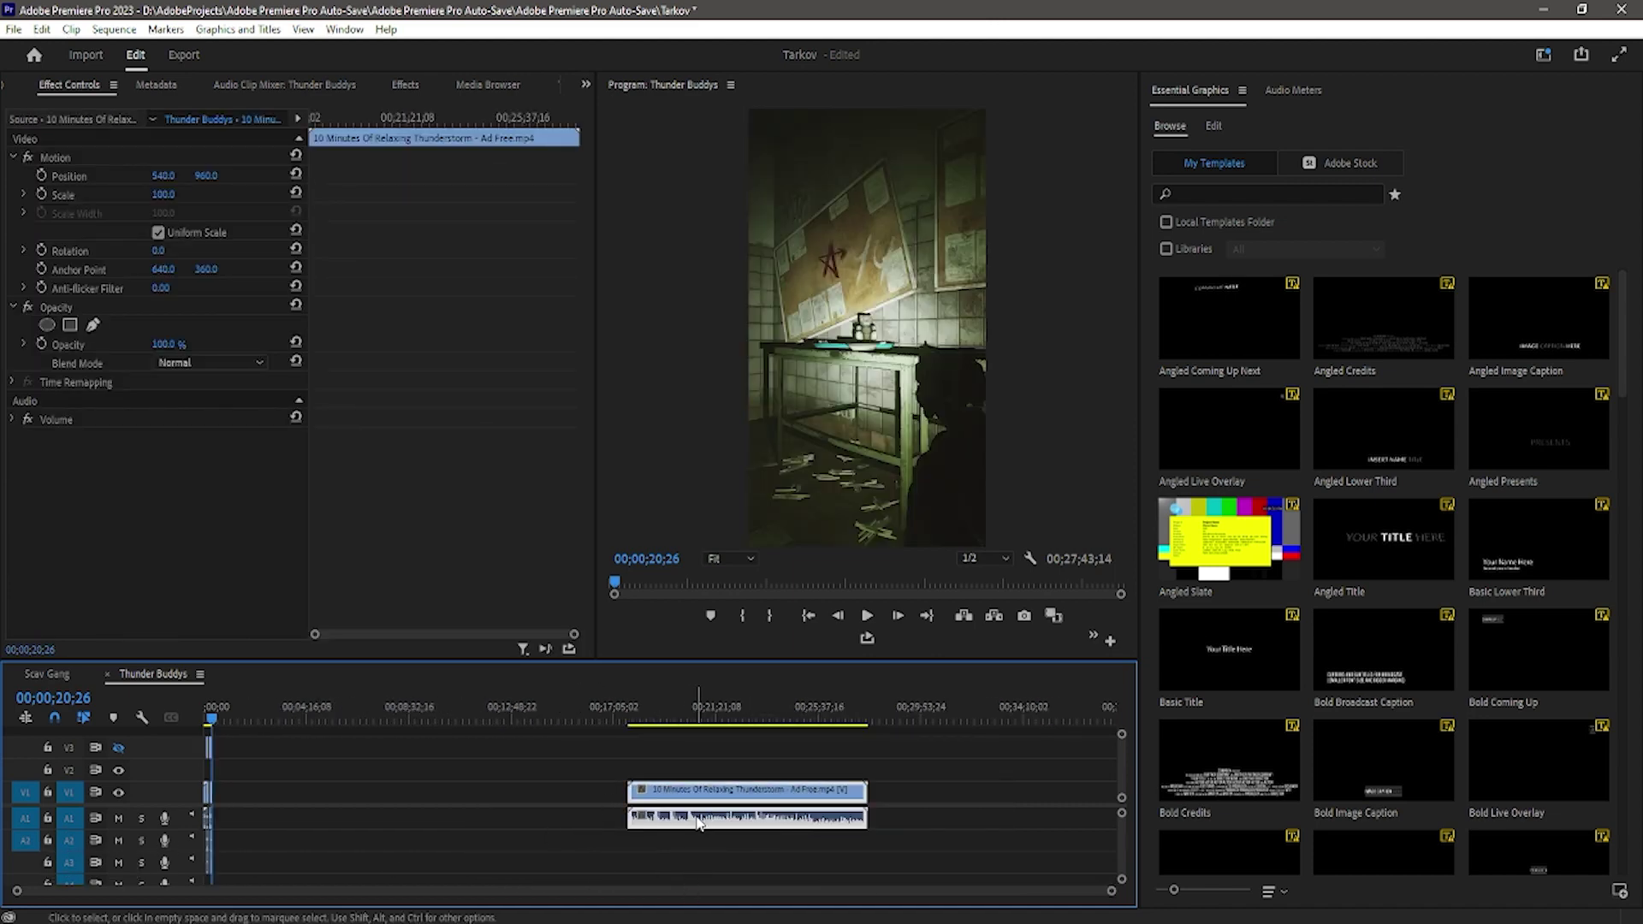
click(46, 820)
key(Delete)
click(45, 819)
Move the thunderstorm audio to the track below A3 and align it with the start of the sequence
drag(675, 822, 662, 883)
drag(774, 881, 206, 905)
alt+scroll(286, 847, up, 4)
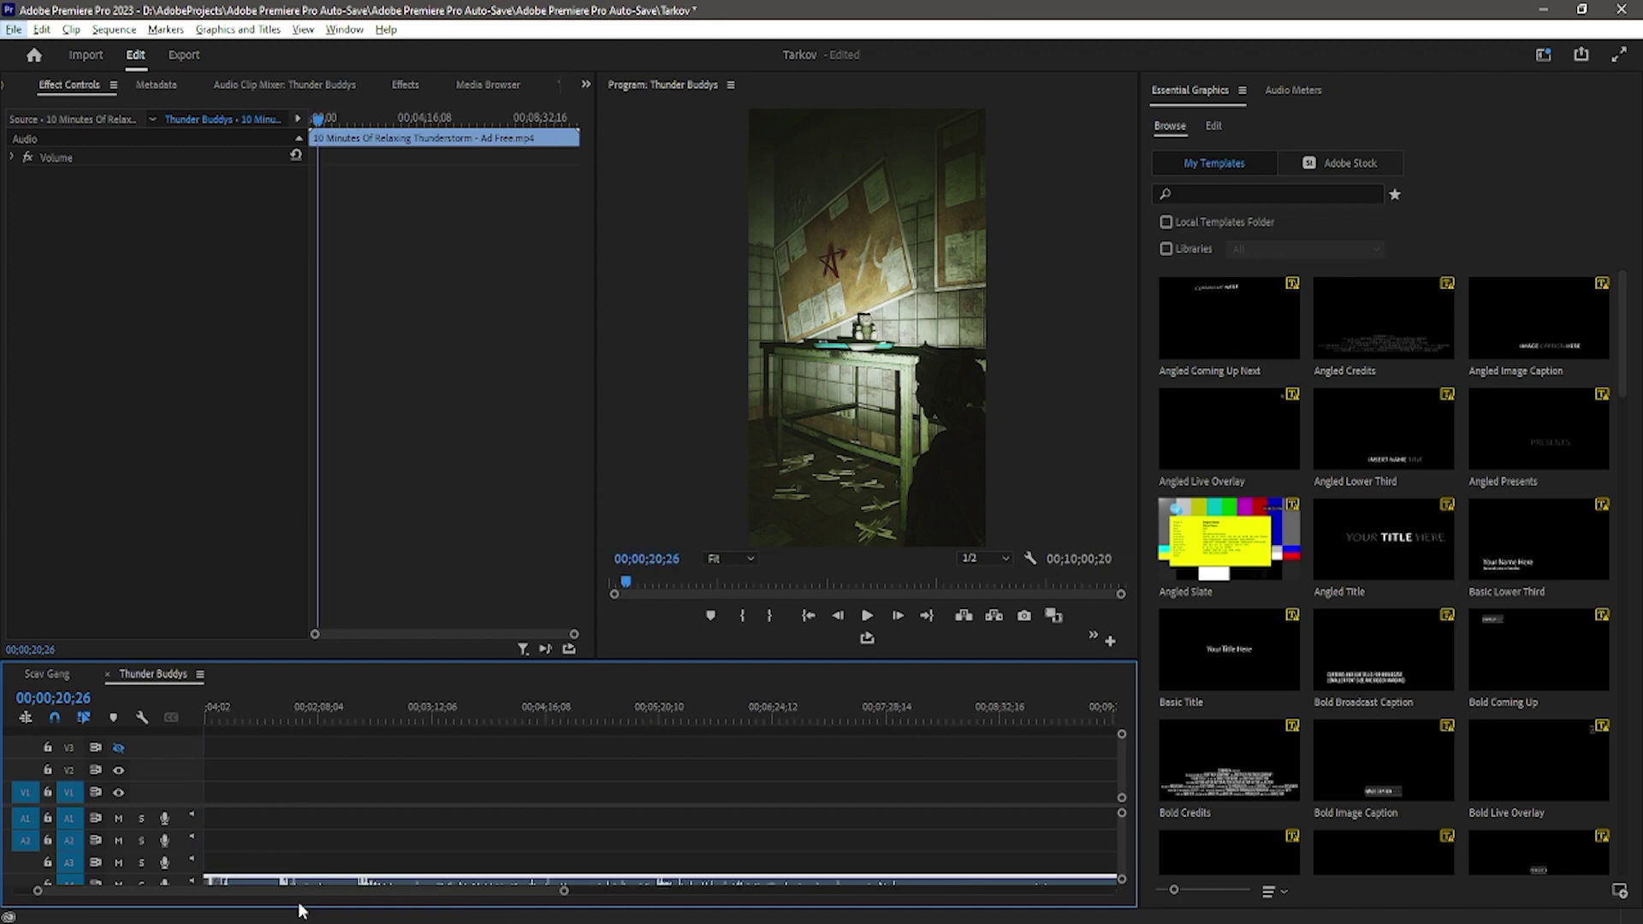
drag(226, 893, 202, 893)
Play the edit from 00;00;00;00 in full screen to check the thunderstorm audio under the opening movie clip
drag(224, 715, 120, 711)
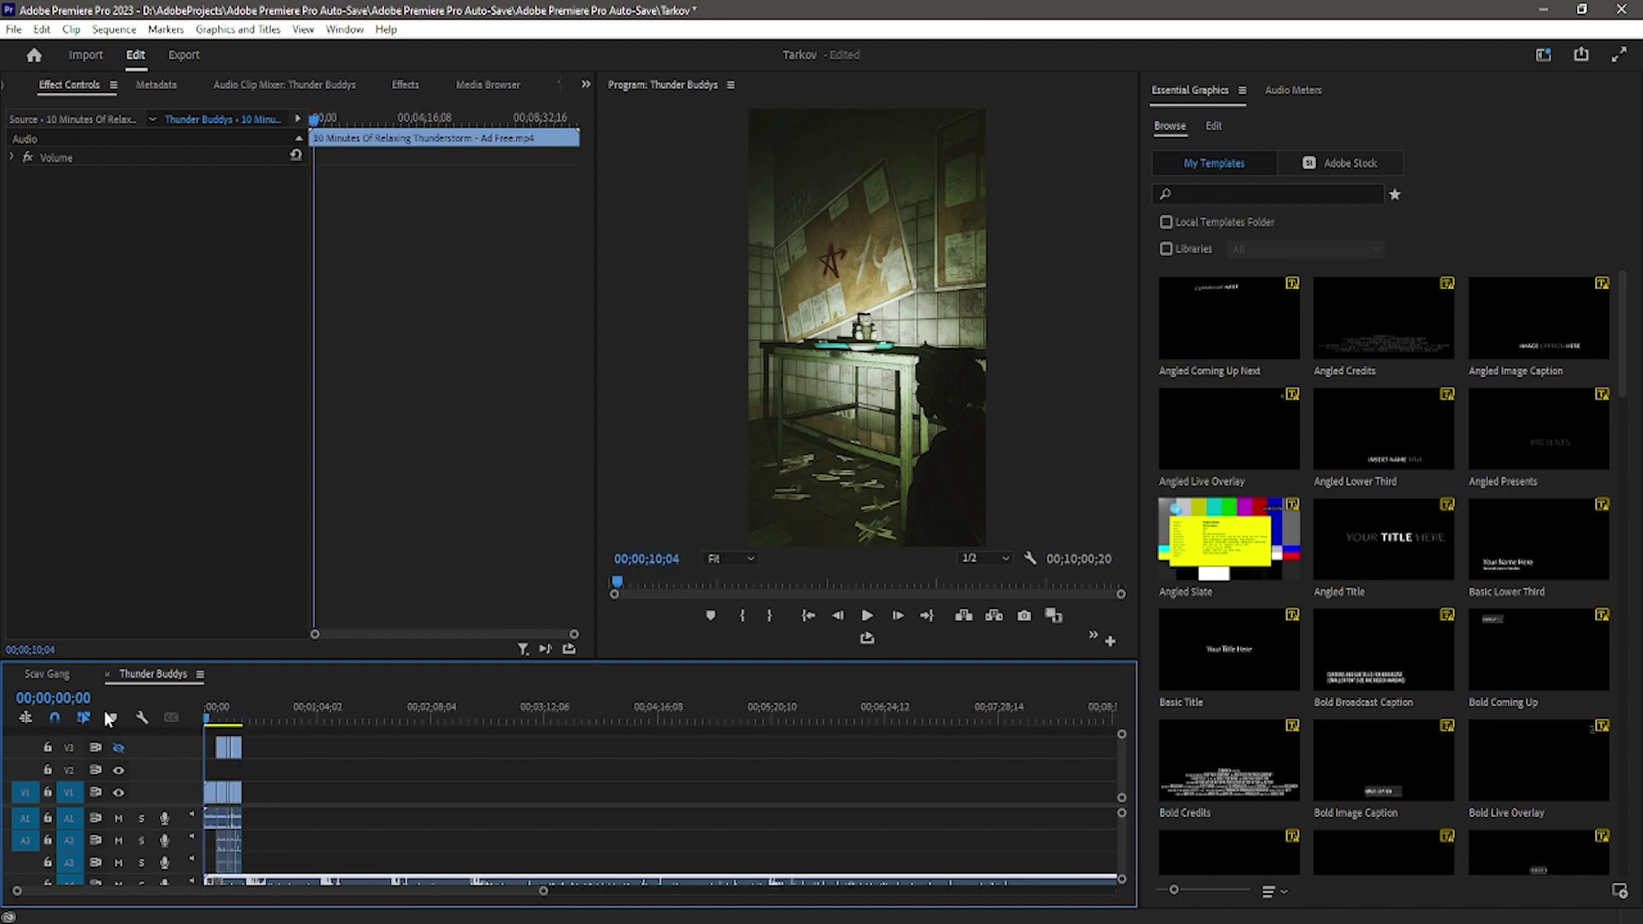
key(space)
click(1618, 55)
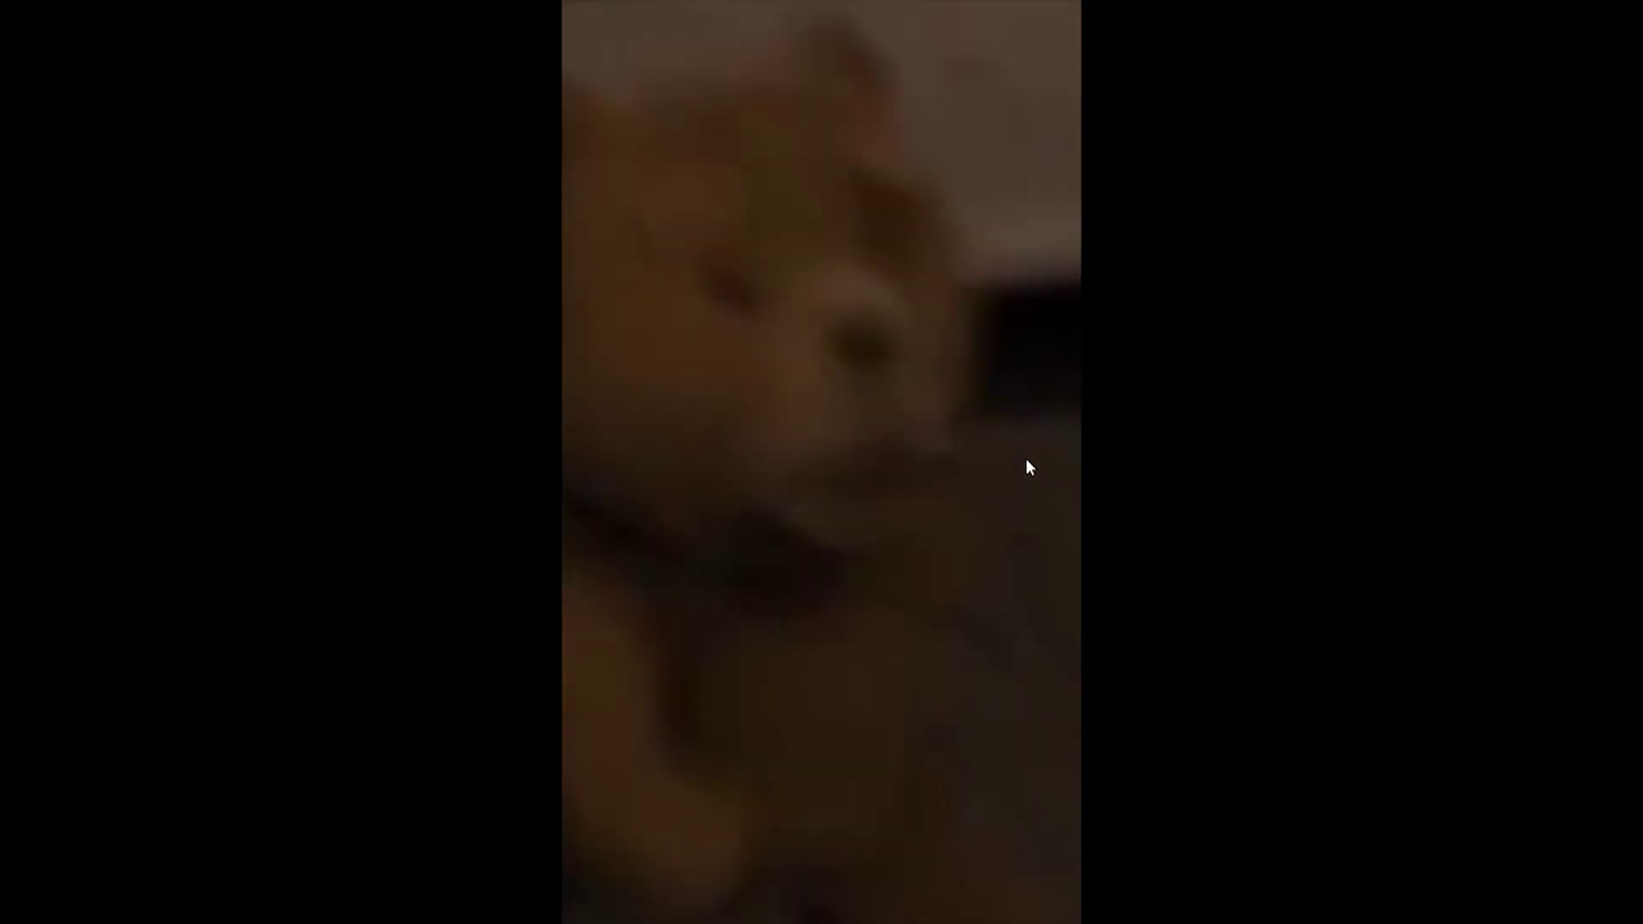
key(ctrl+grave)
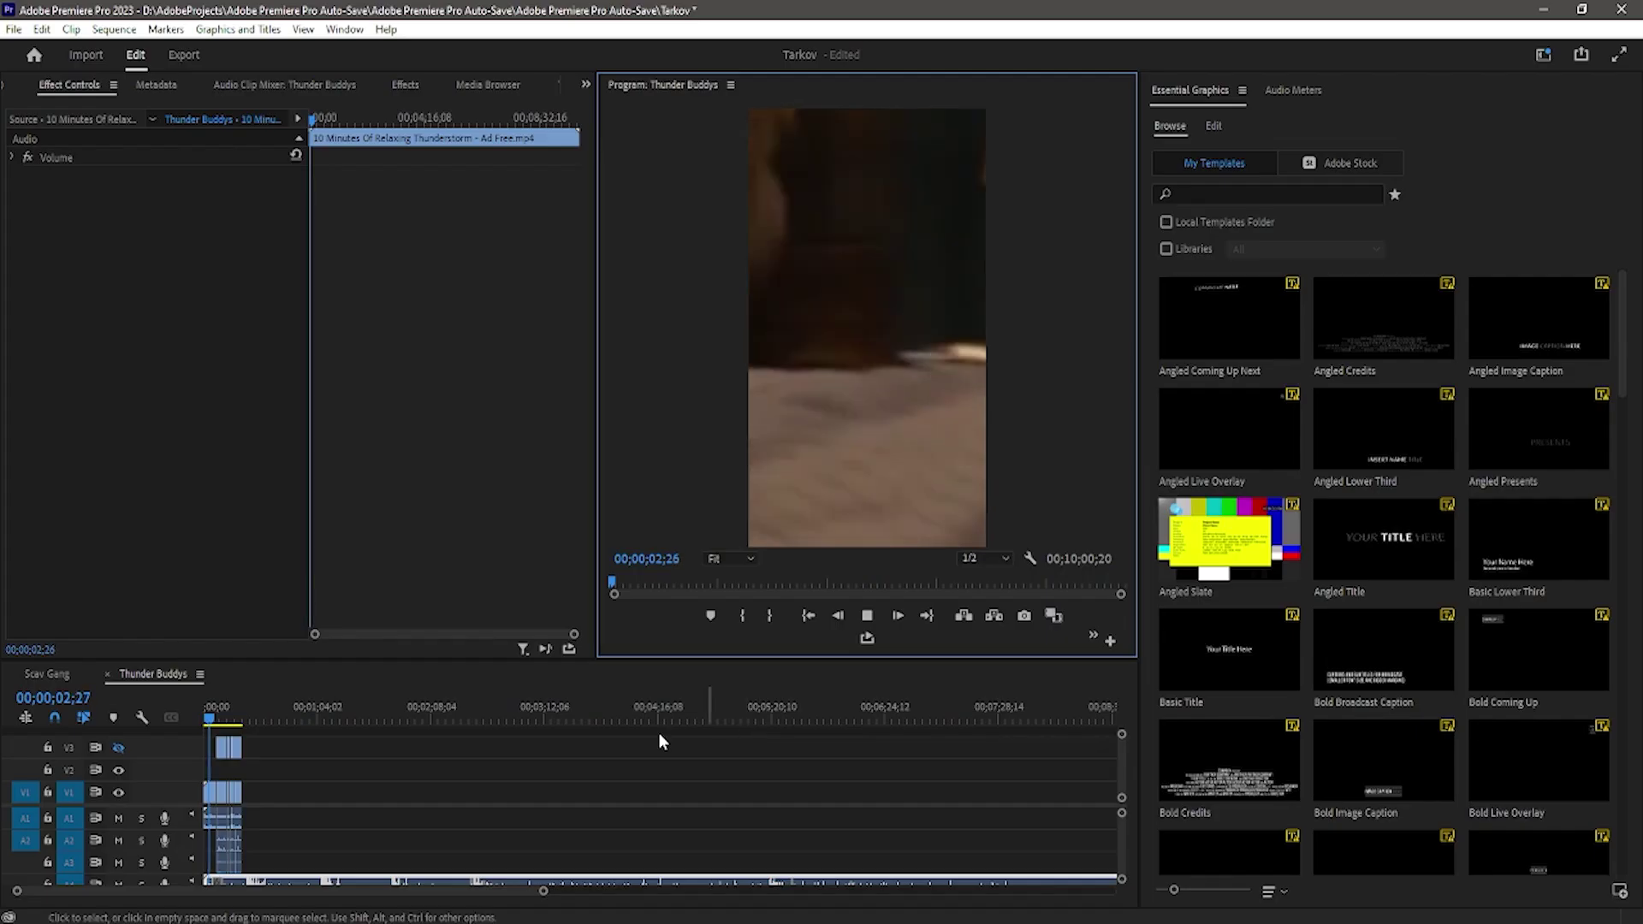
key(space)
scroll(243, 880, up, 8)
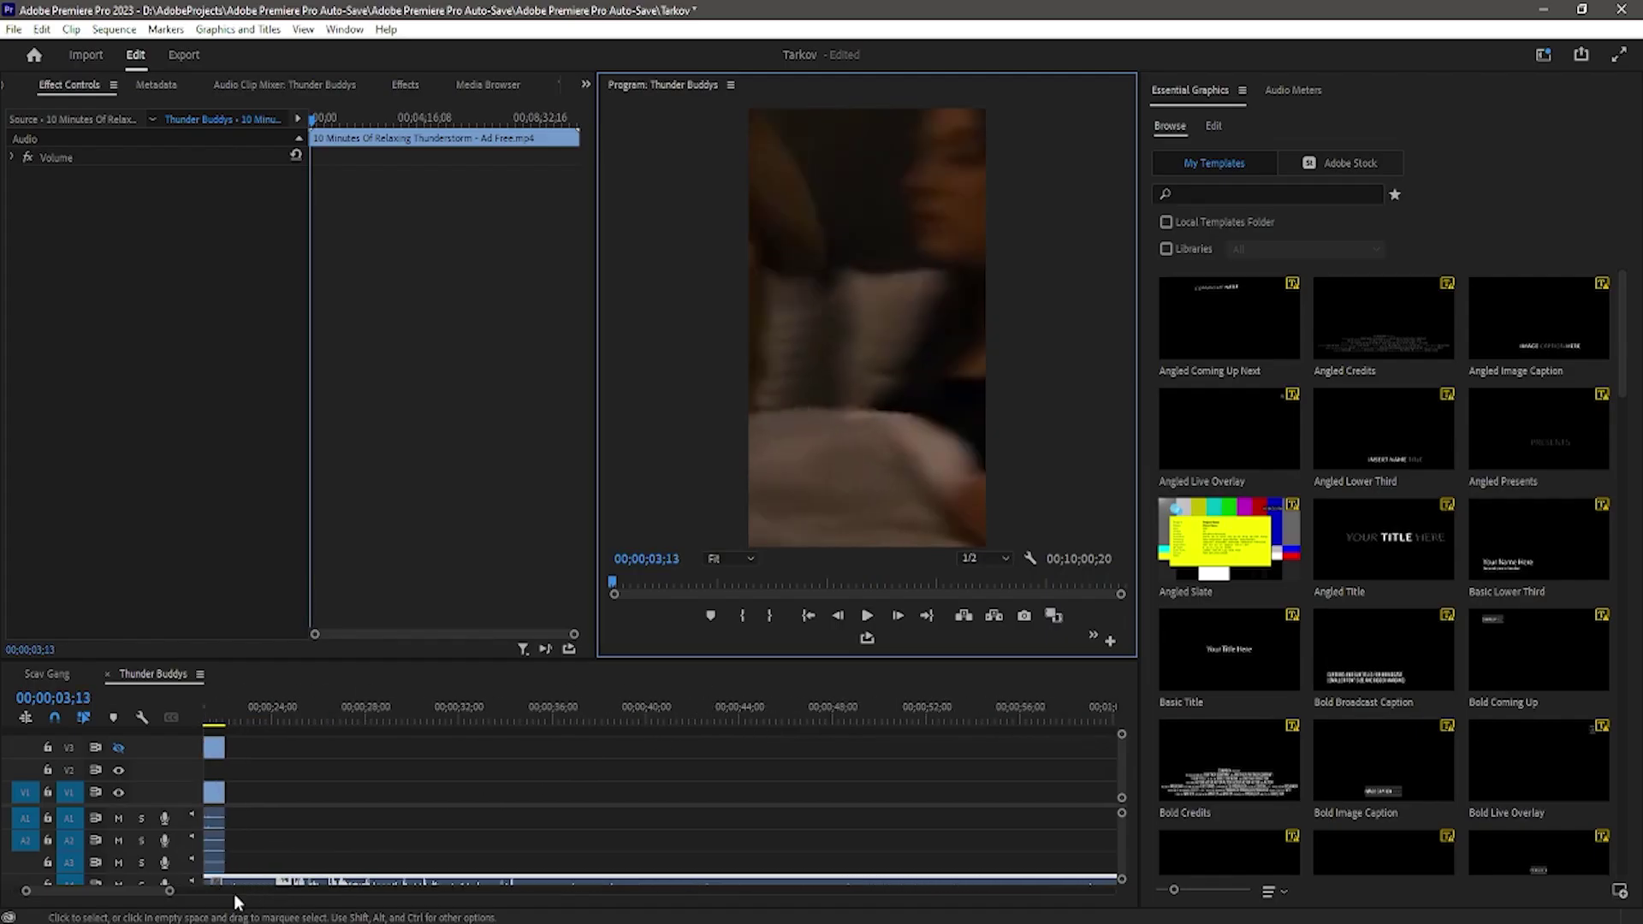
Cut the thunderstorm audio at about 00;00;24;02, where the thunder starts, and delete the part before the cut
click(284, 715)
key(space)
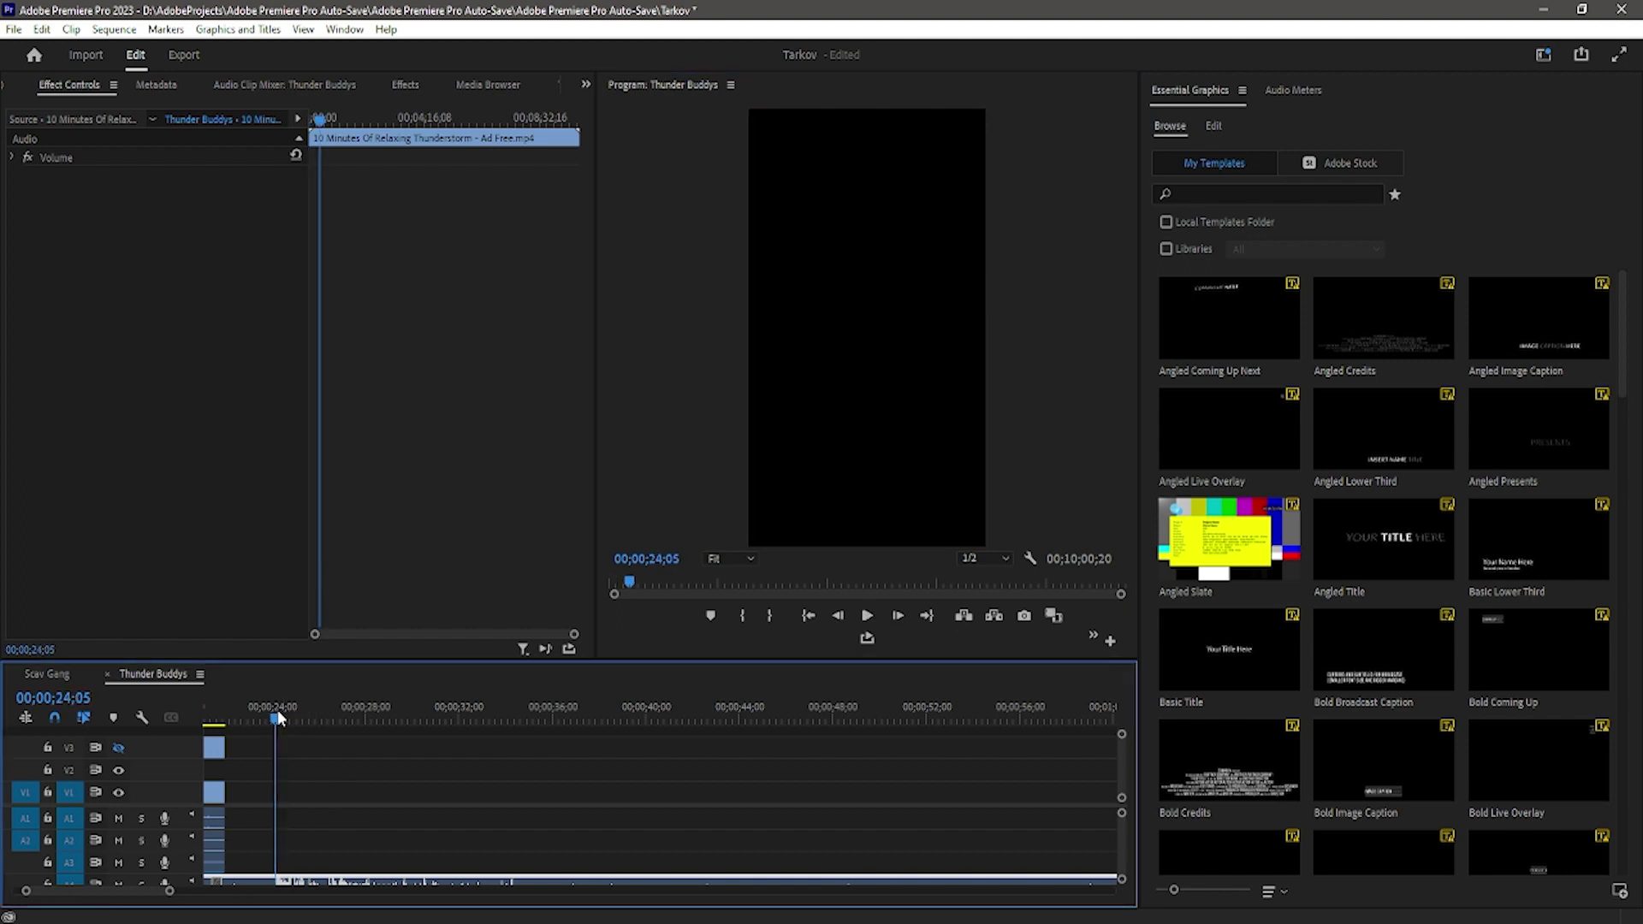
click(274, 712)
click(274, 878)
scroll(279, 876, down, 5)
key(v)
click(259, 881)
key(Delete)
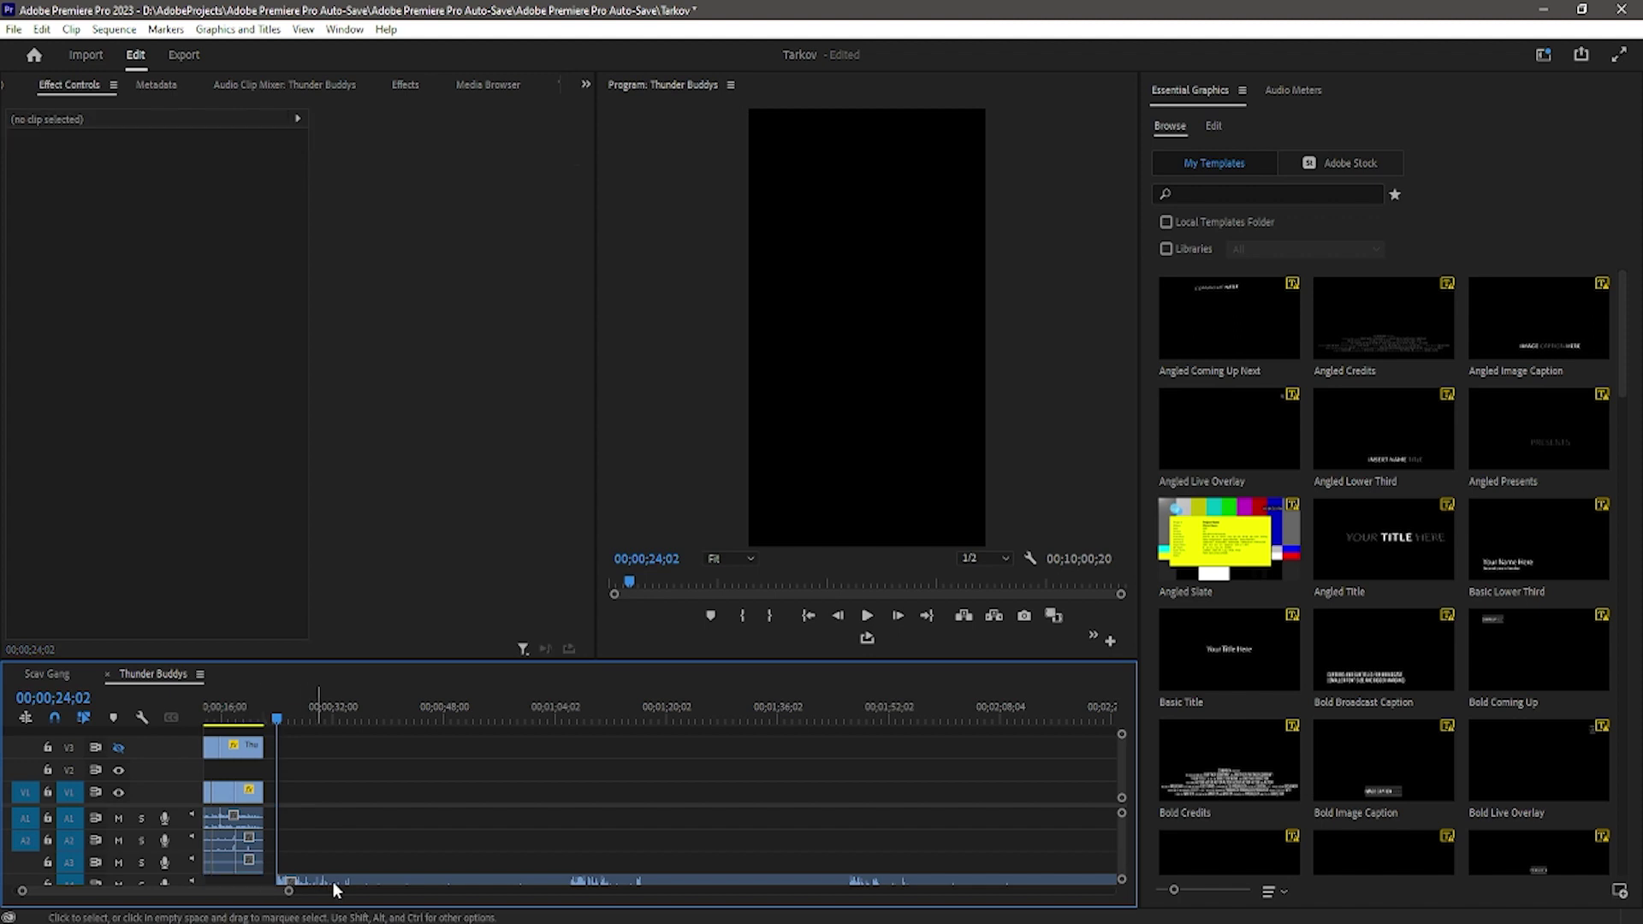
Move the remaining thunderstorm audio back to the start of the sequence
scroll(260, 891, up, 2)
click(436, 881)
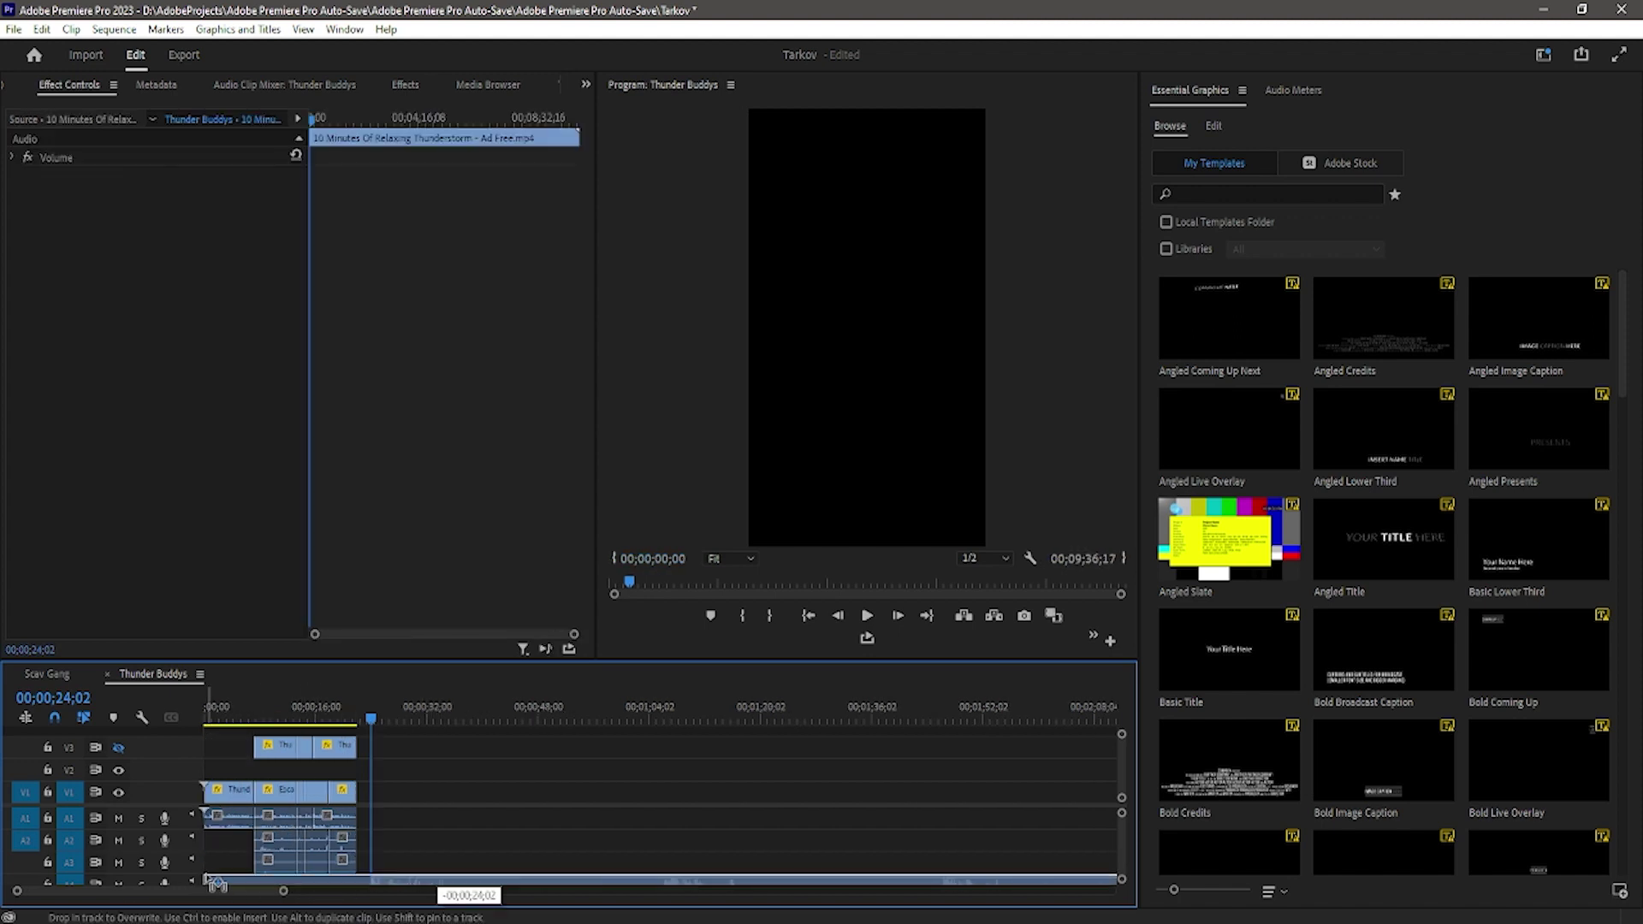
drag(479, 881, 332, 885)
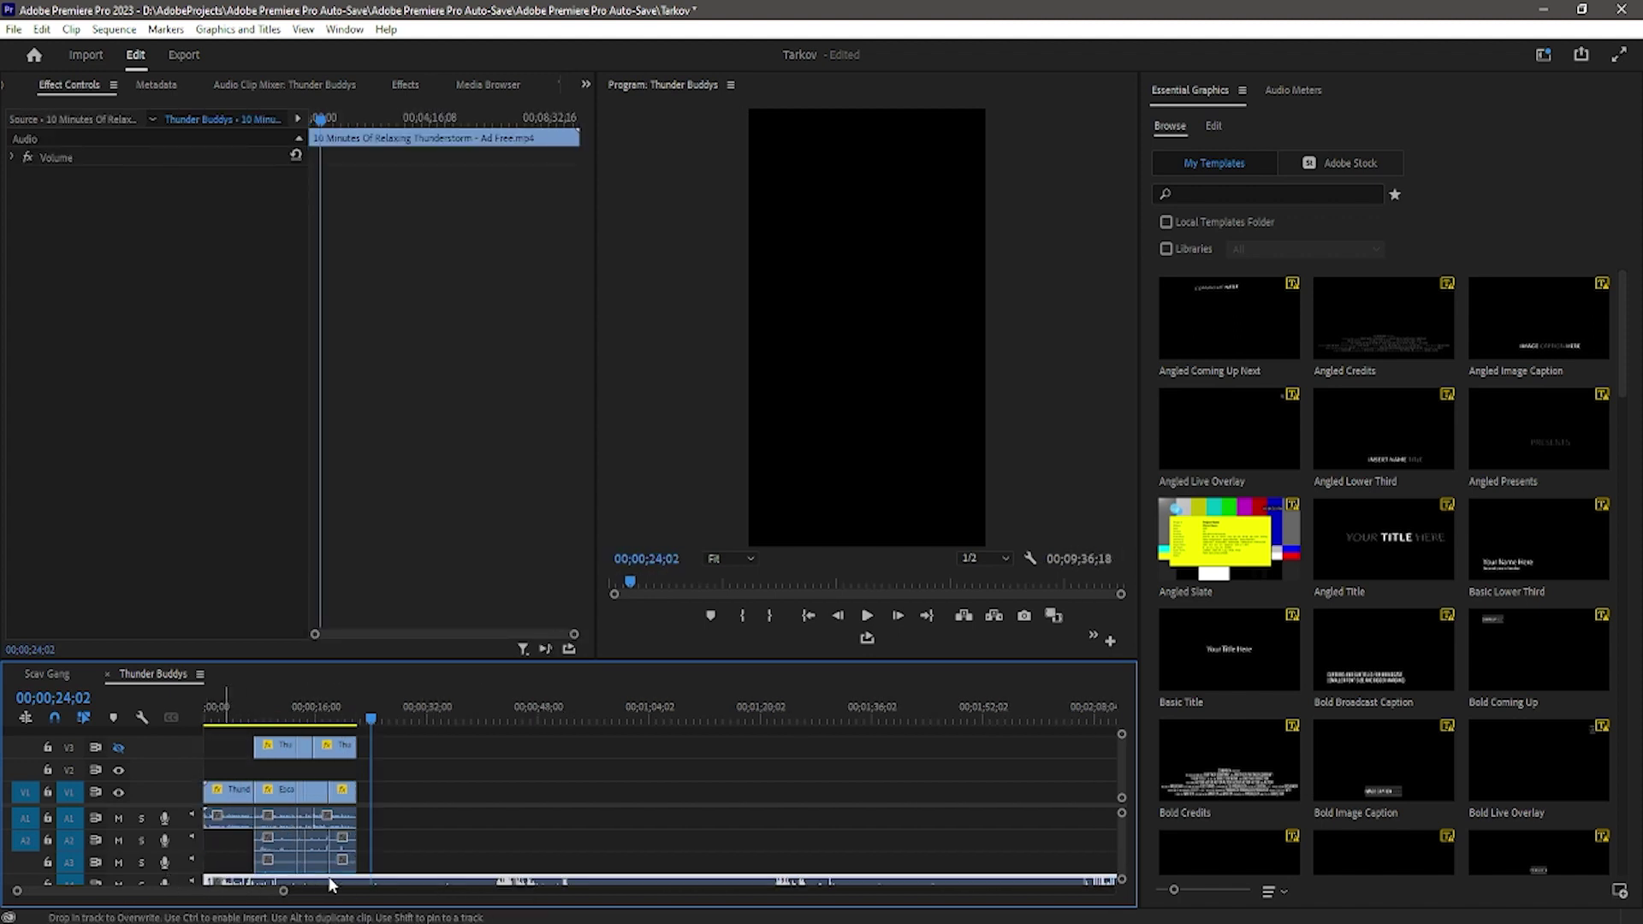
Cut the thunderstorm audio at the end of the video clips and delete the excess after the cut
click(367, 885)
key(v)
click(421, 880)
key(Delete)
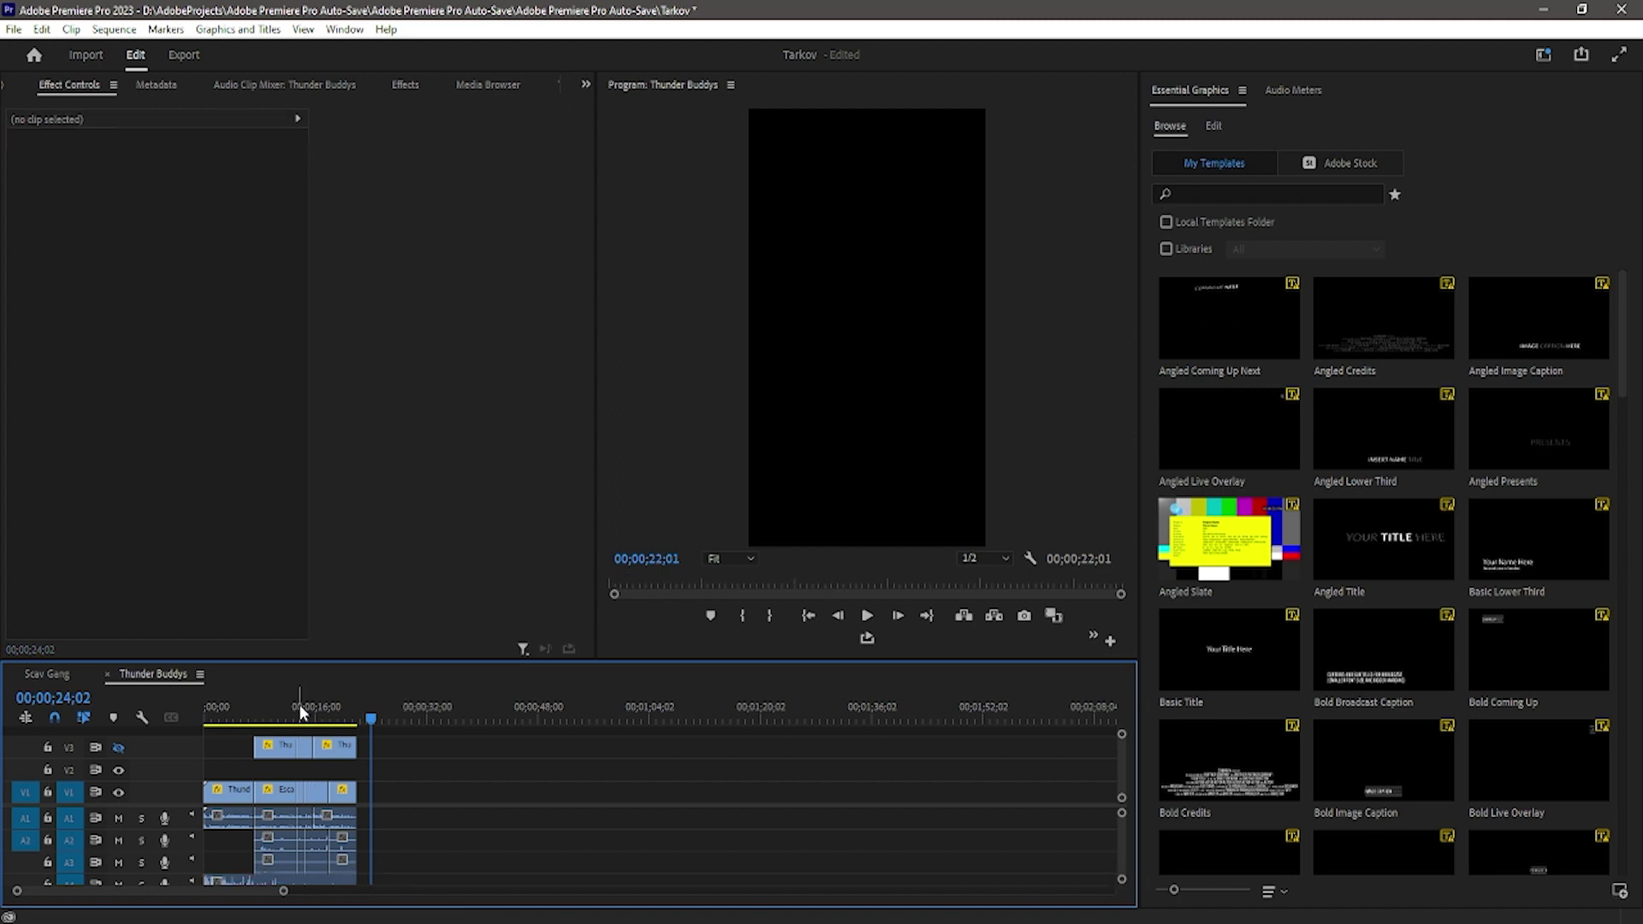
Play the opening briefly and lower the thunderstorm clip's audio gain with Normalize All Peaks
key(space)
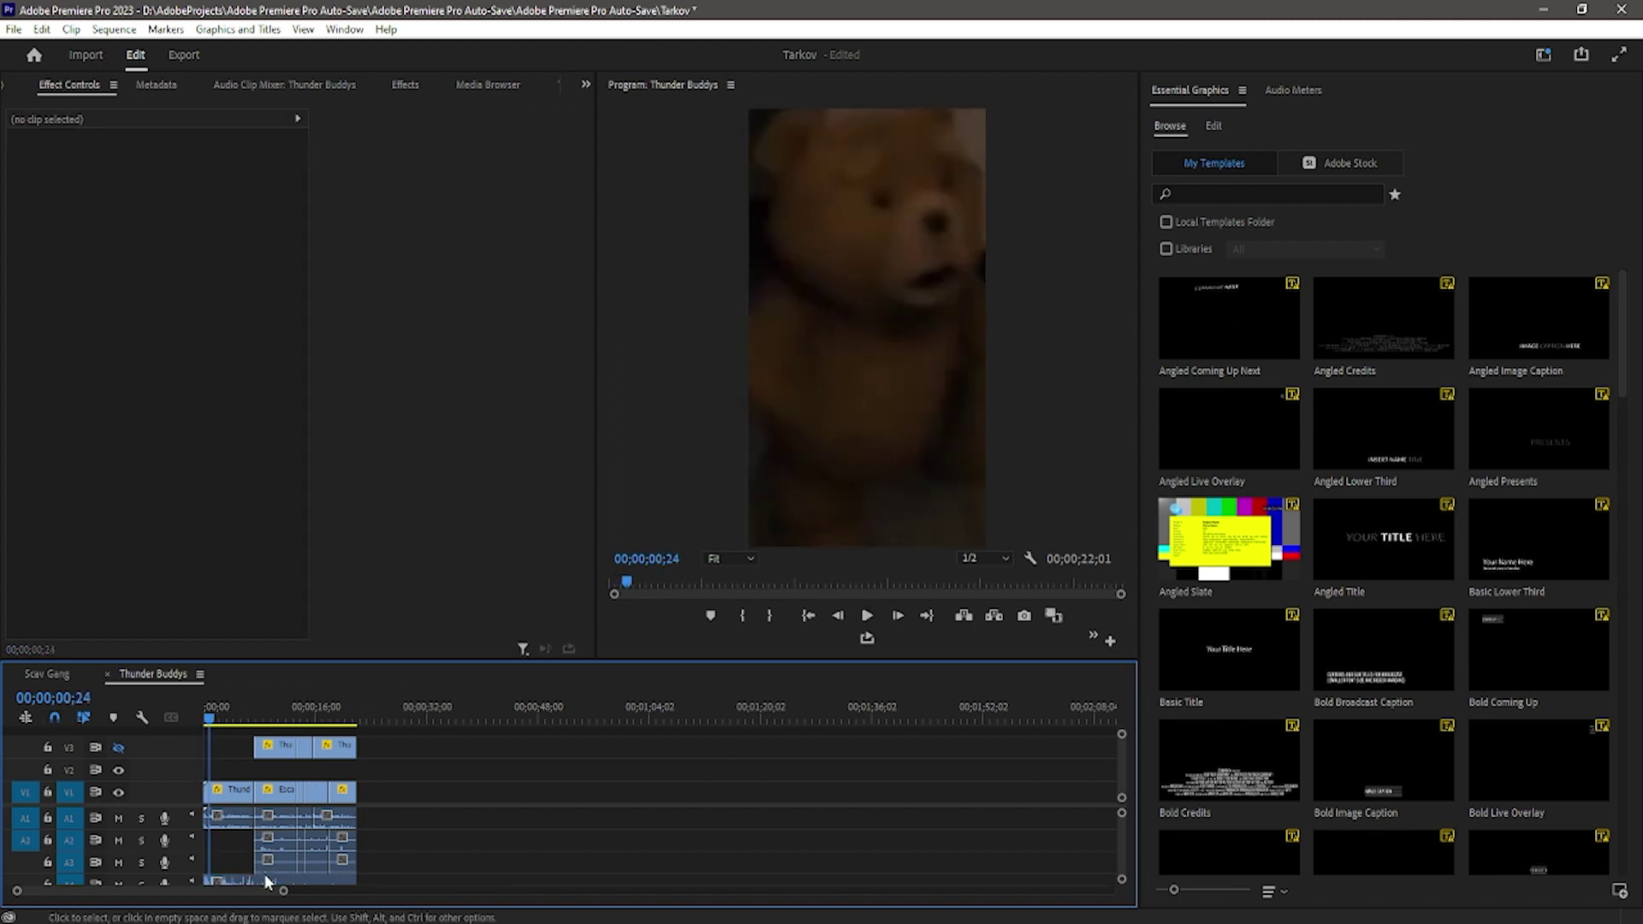
right_click(262, 877)
click(320, 646)
click(787, 496)
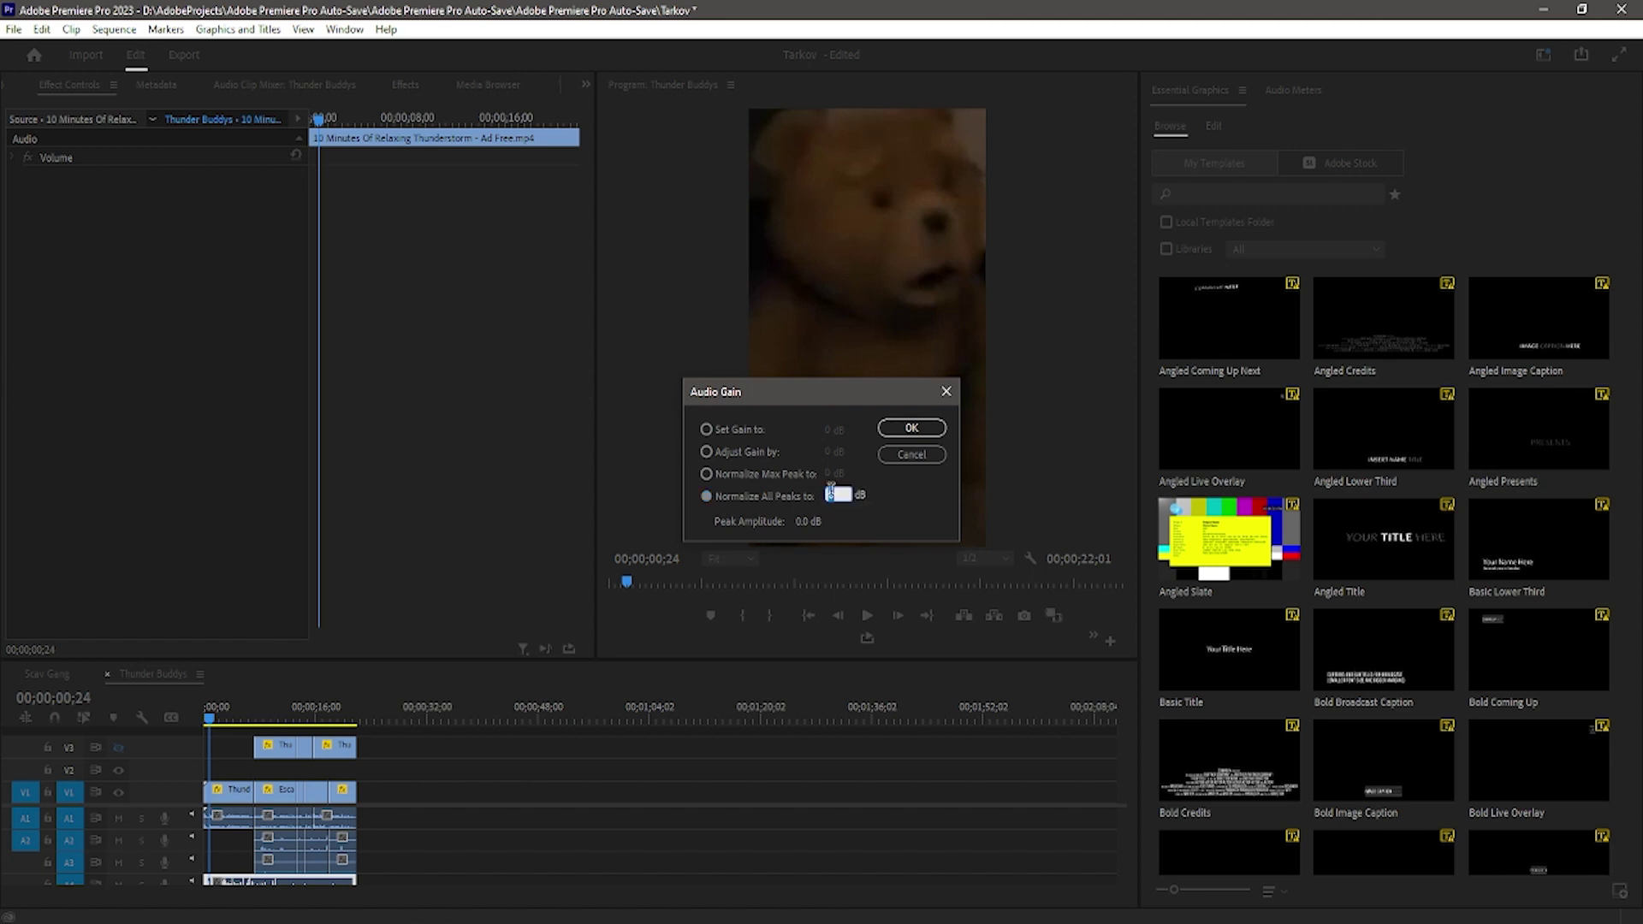
key(Return)
key(space)
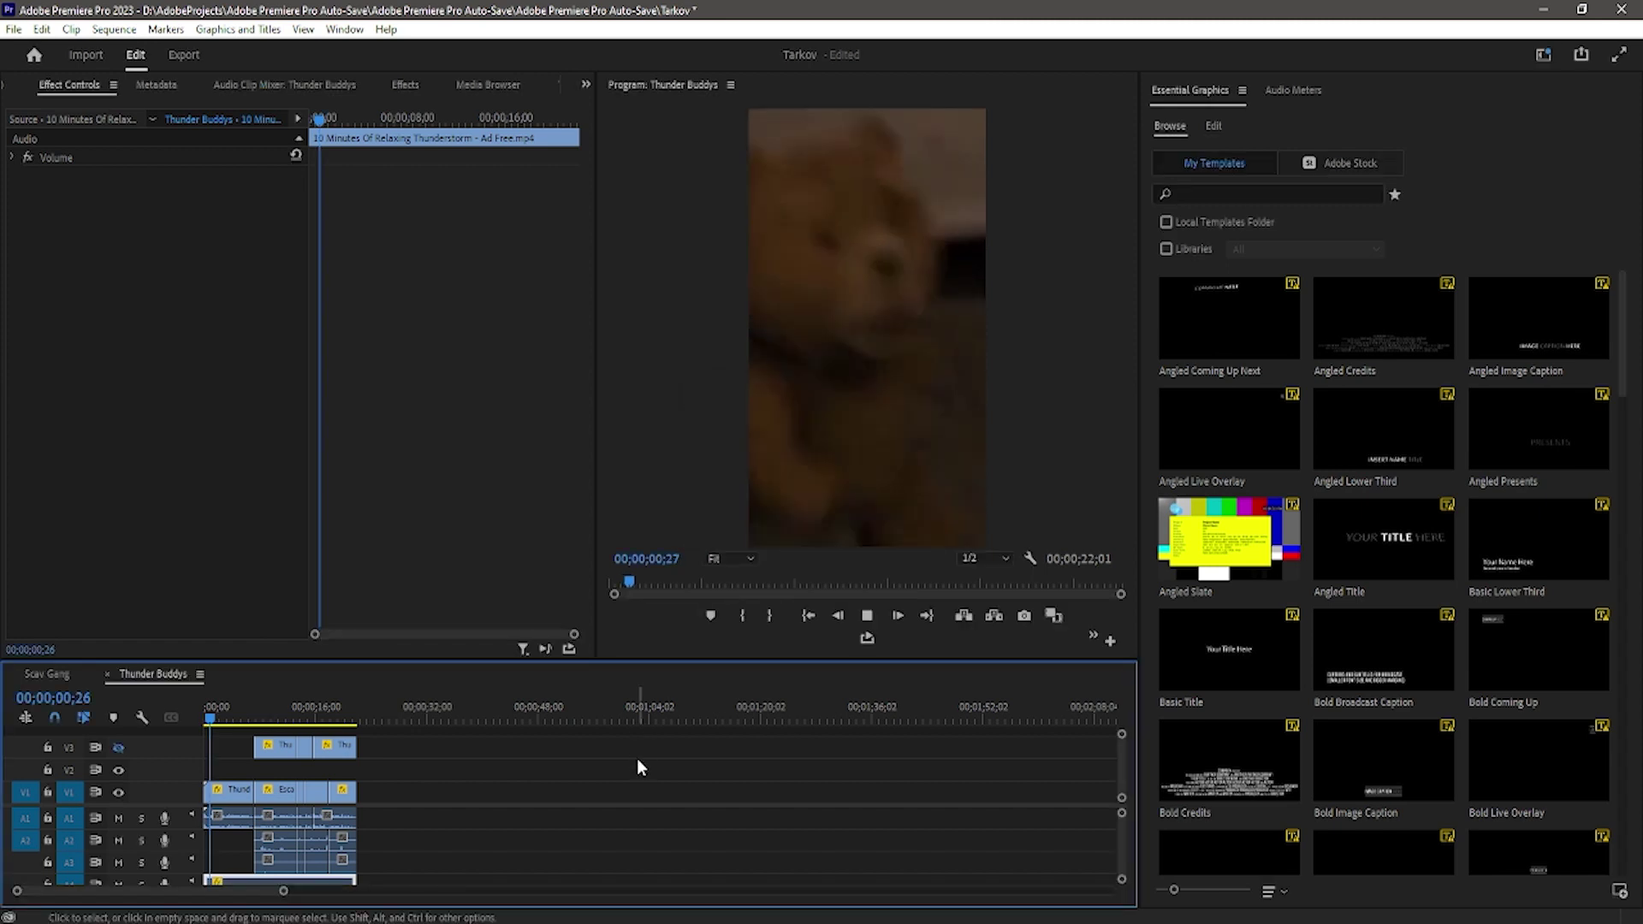
Lock audio tracks A2 and A3 and select all the clips together with the movie audio on track A1
click(636, 758)
key(space)
drag(500, 776, 206, 873)
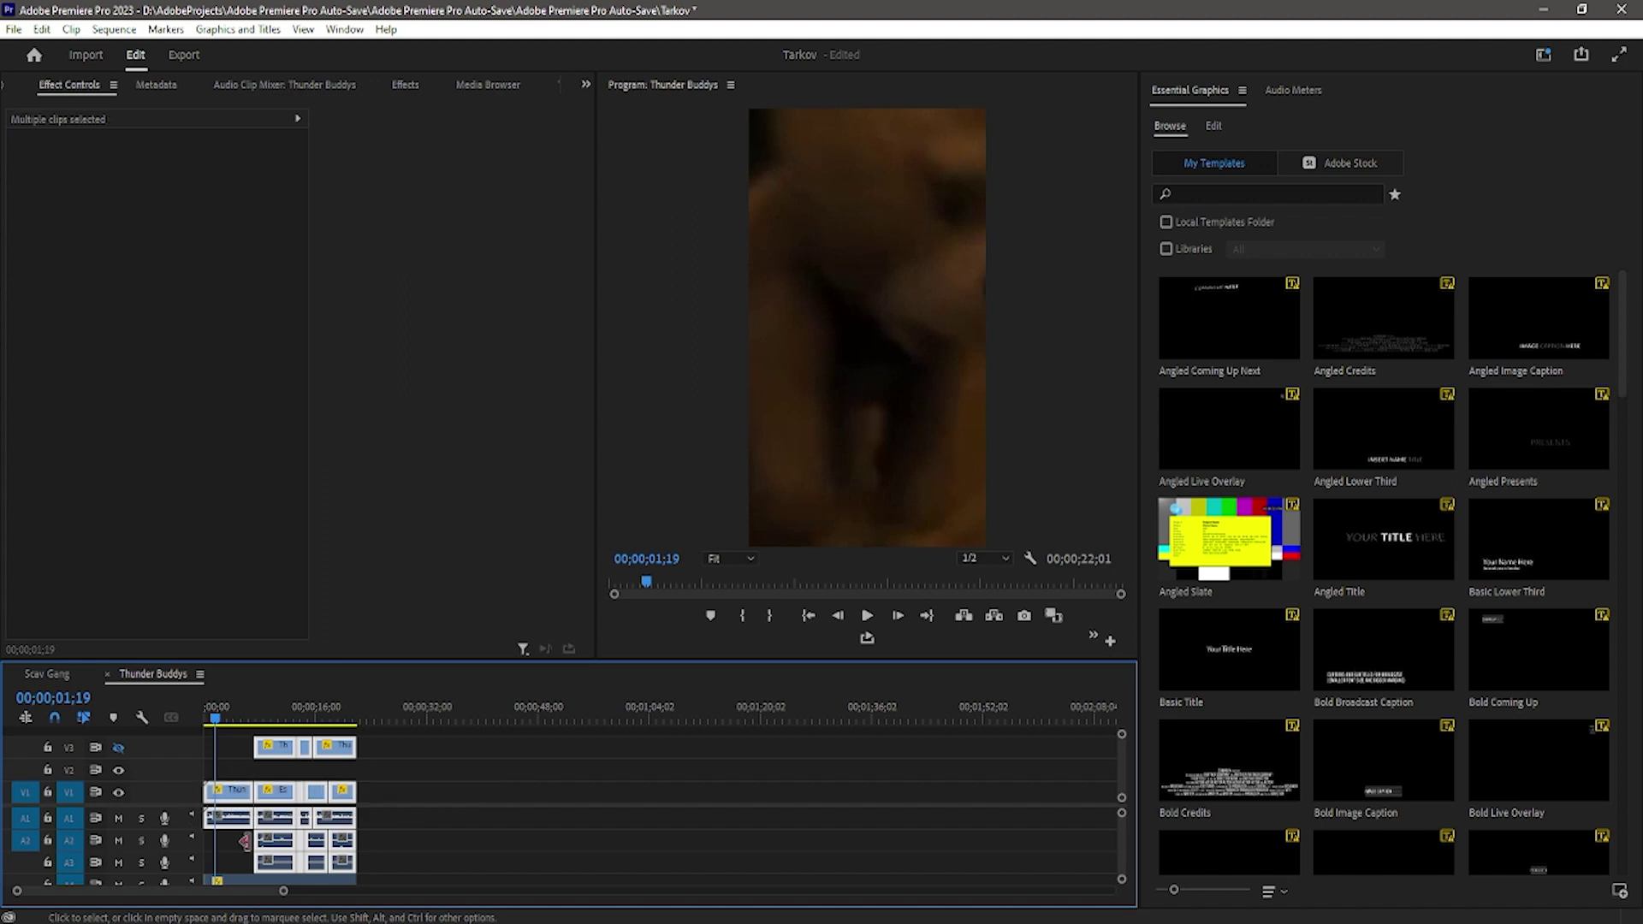
click(48, 840)
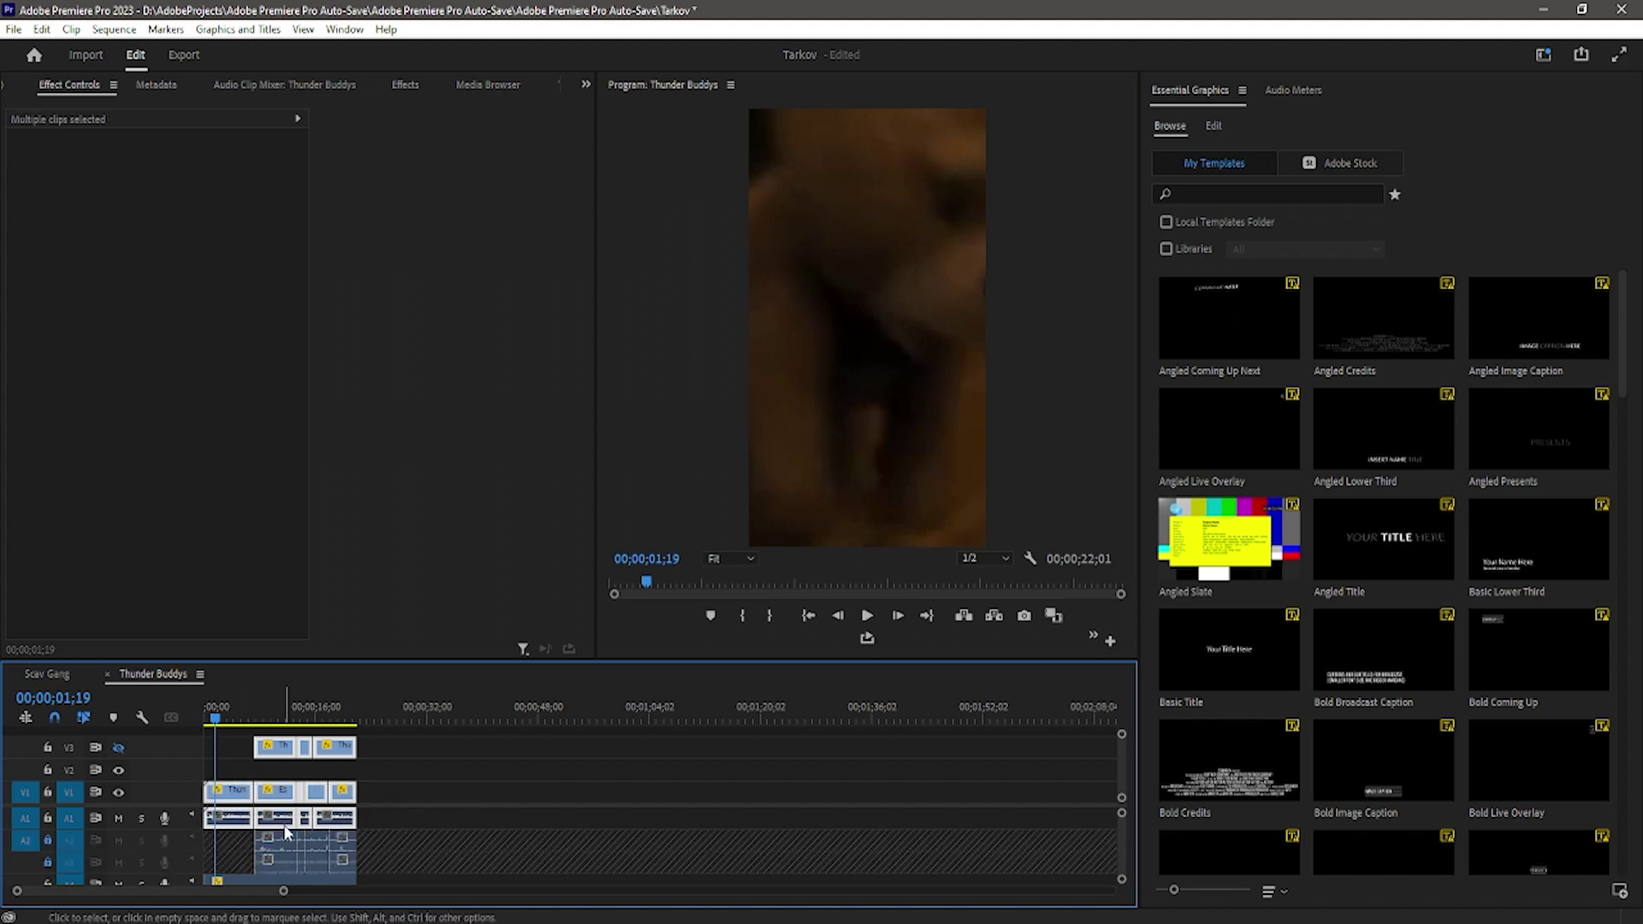
click(401, 830)
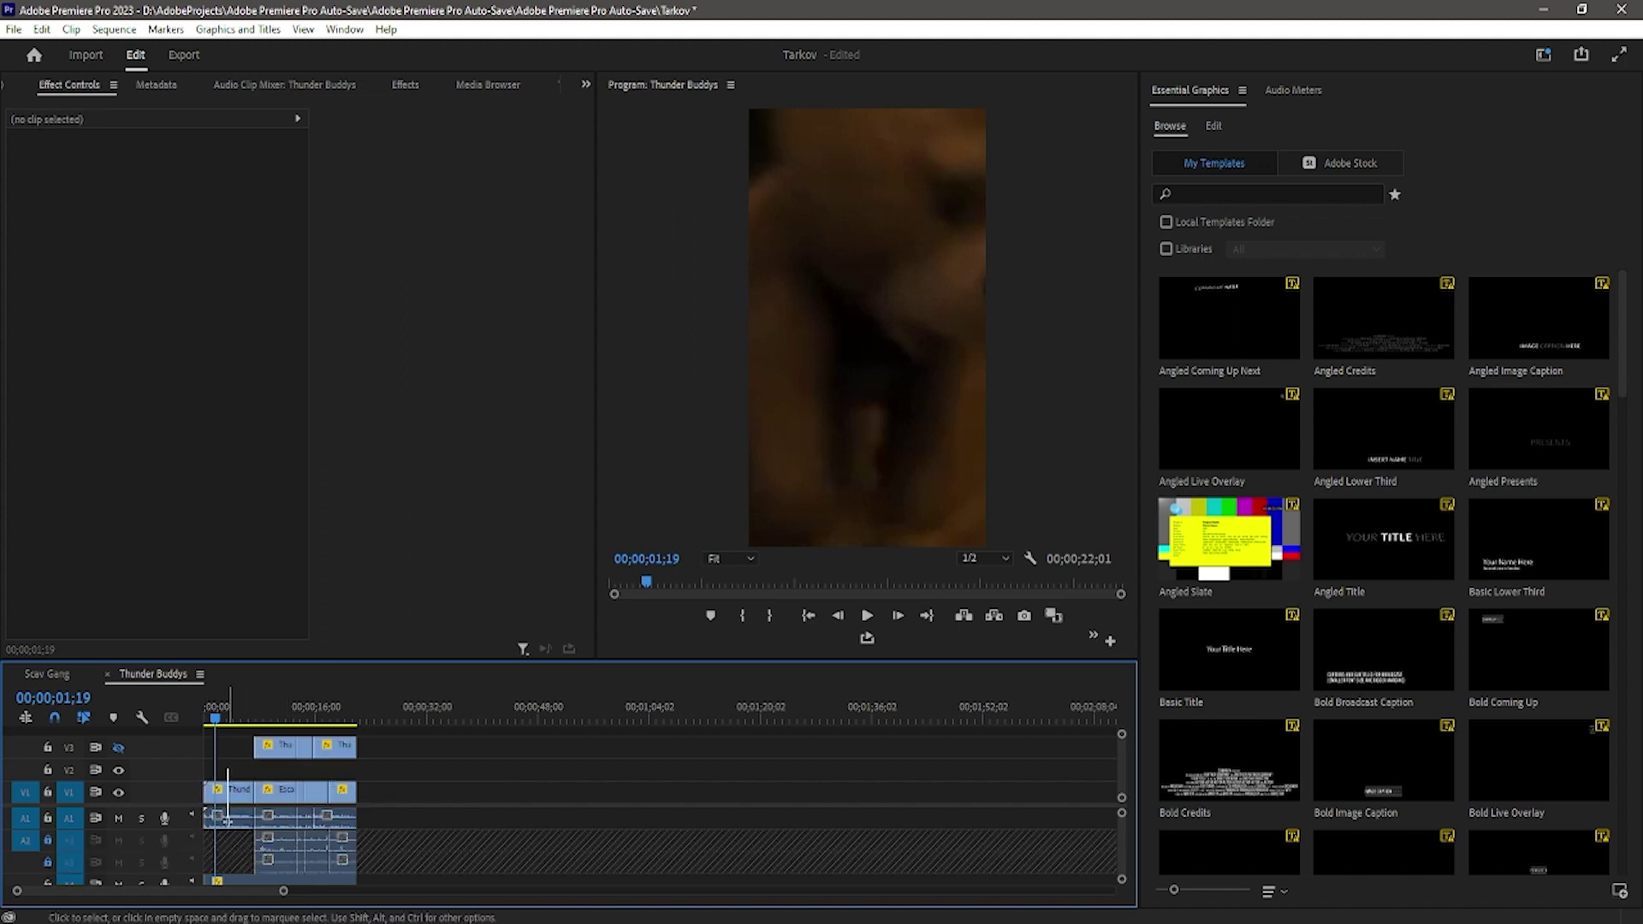
click(48, 840)
click(282, 751)
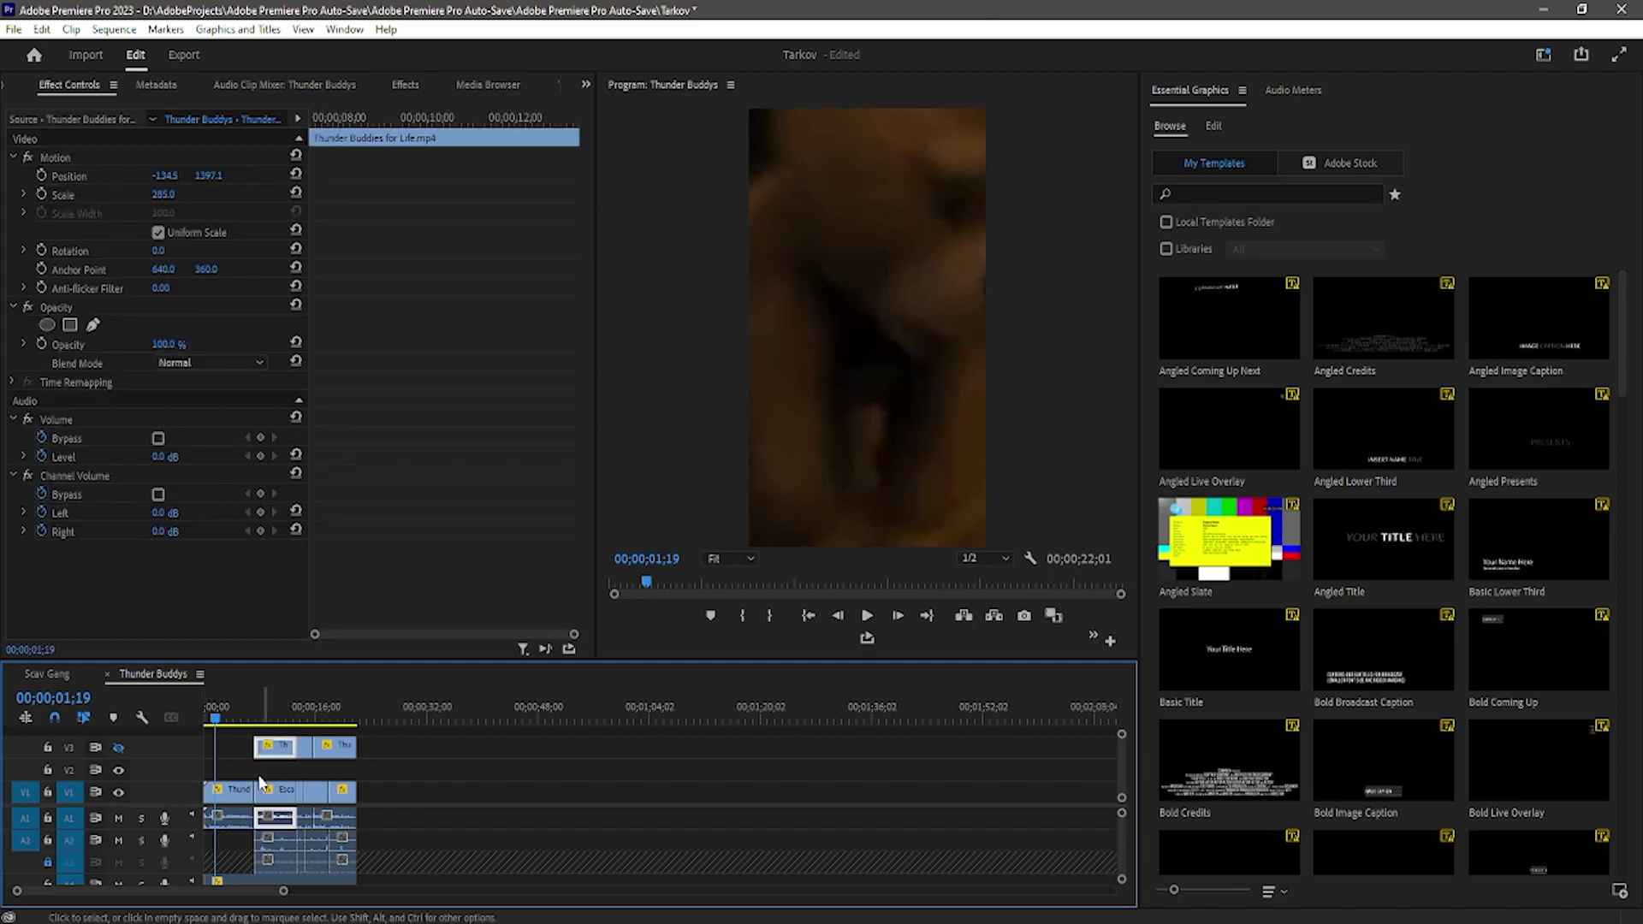
click(327, 747)
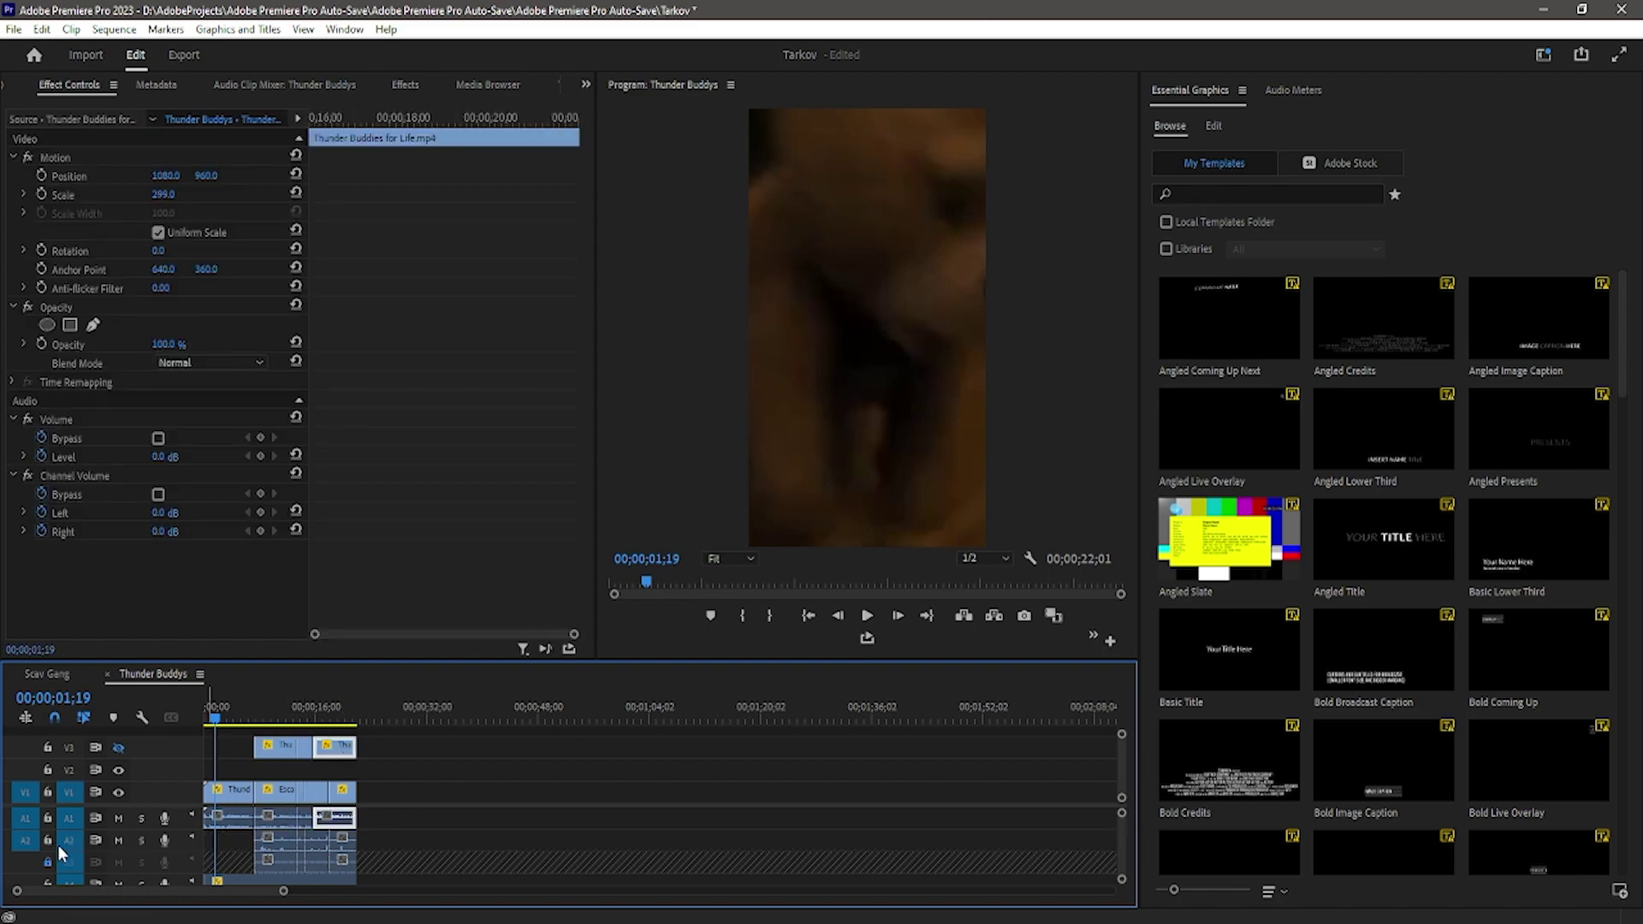
drag(444, 745, 41, 827)
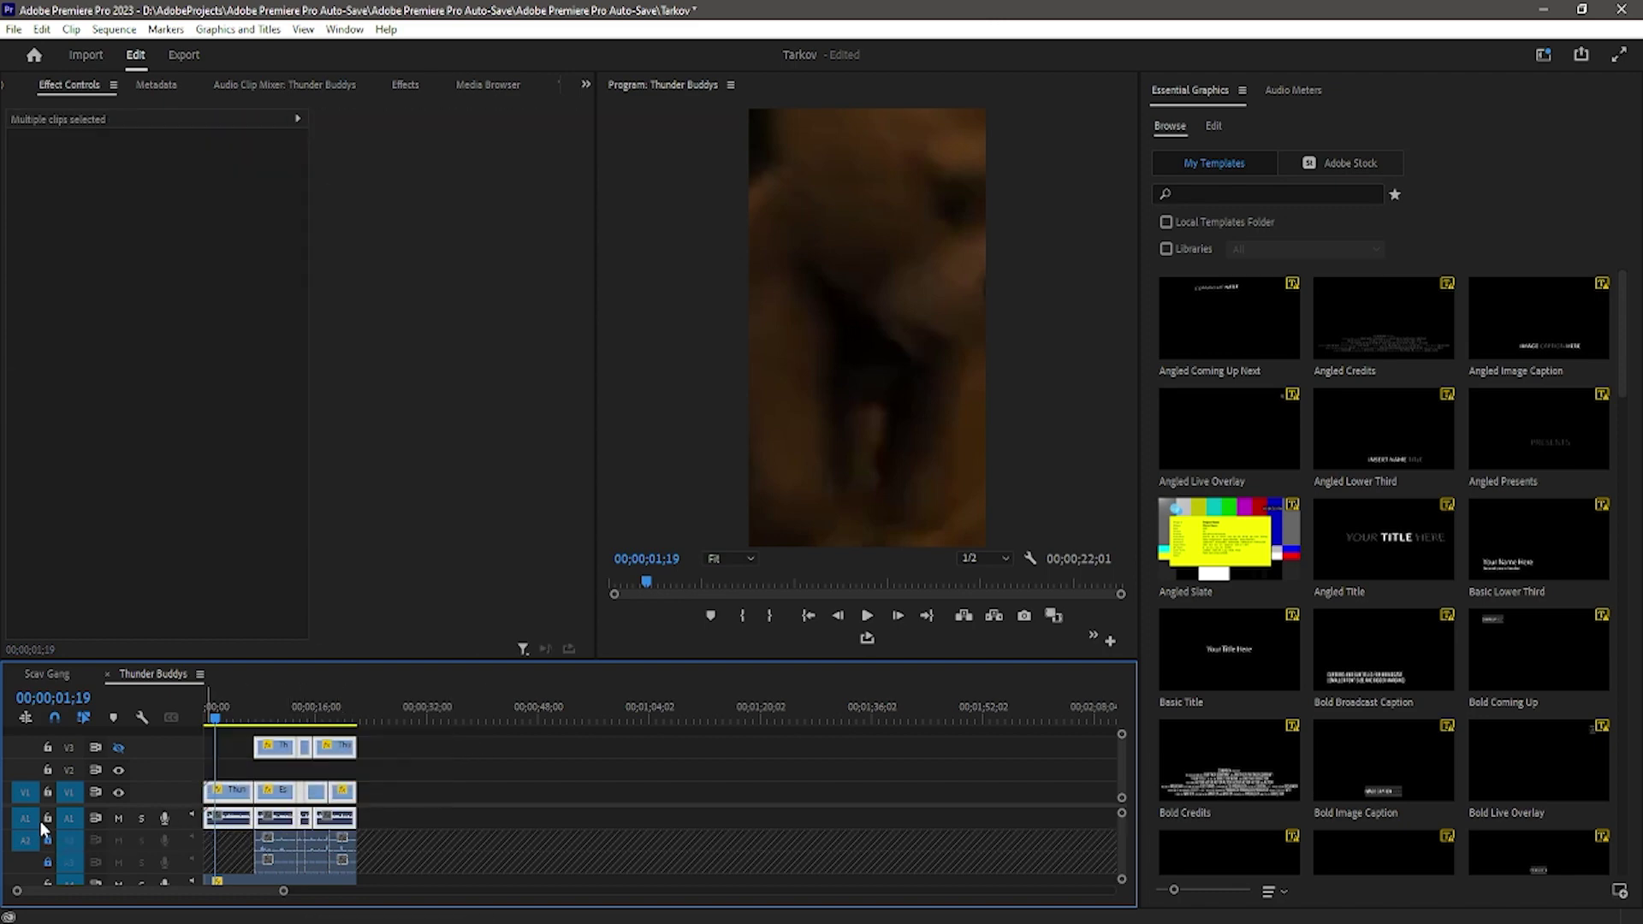
Raise the audio gain of the selected movie audio on track A1 and play the edit briefly to check it
right_click(267, 818)
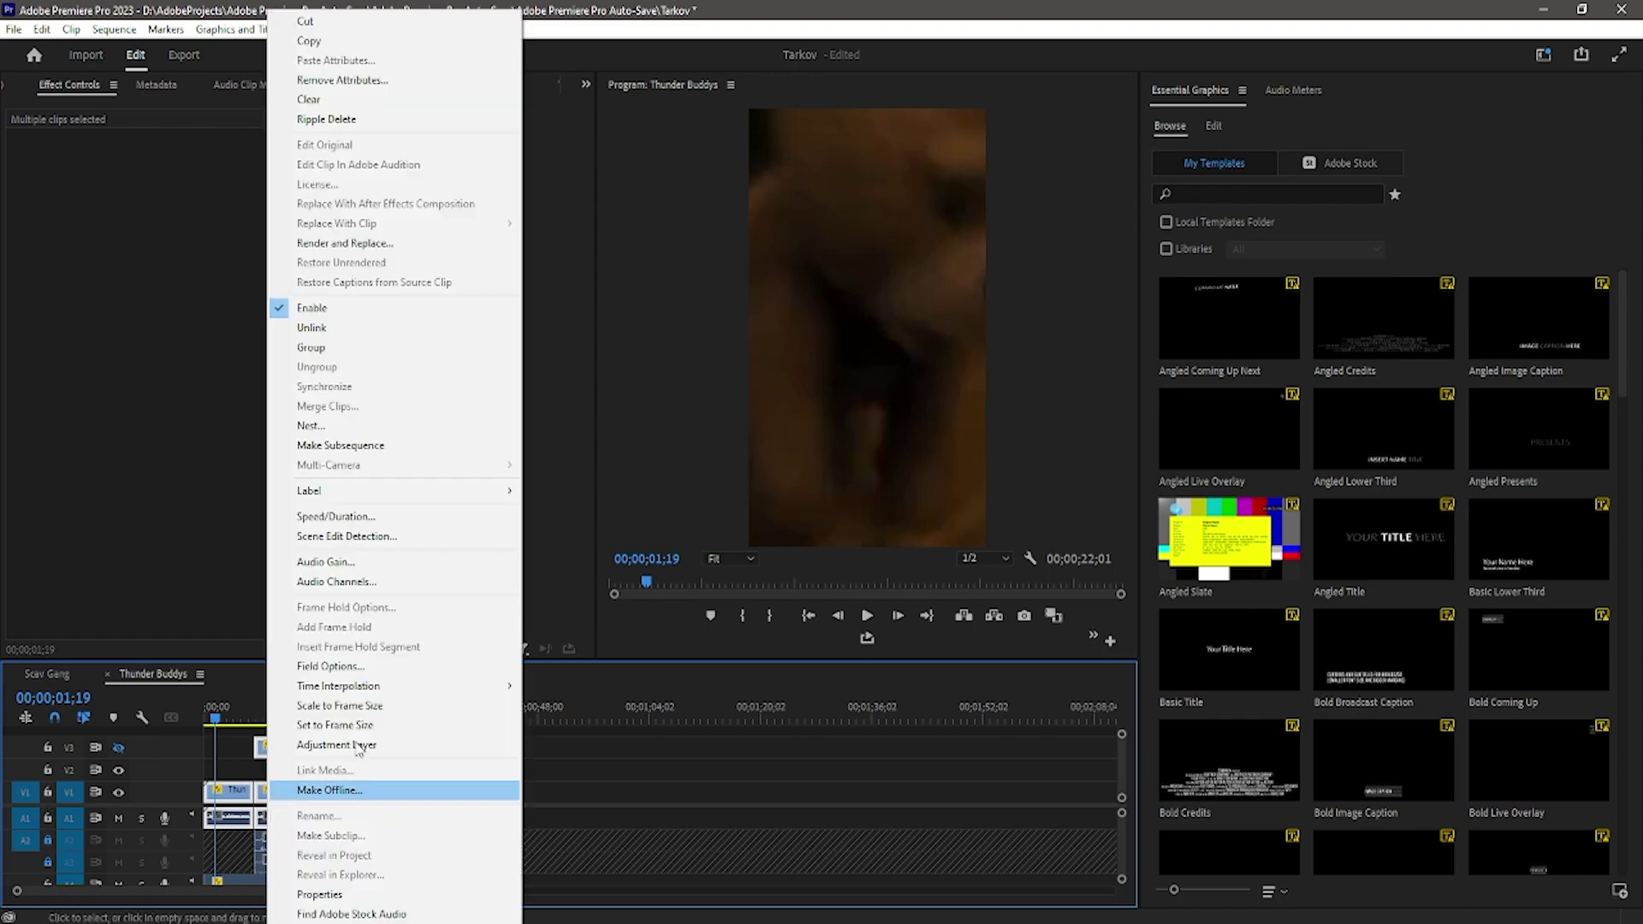
click(359, 565)
key(Return)
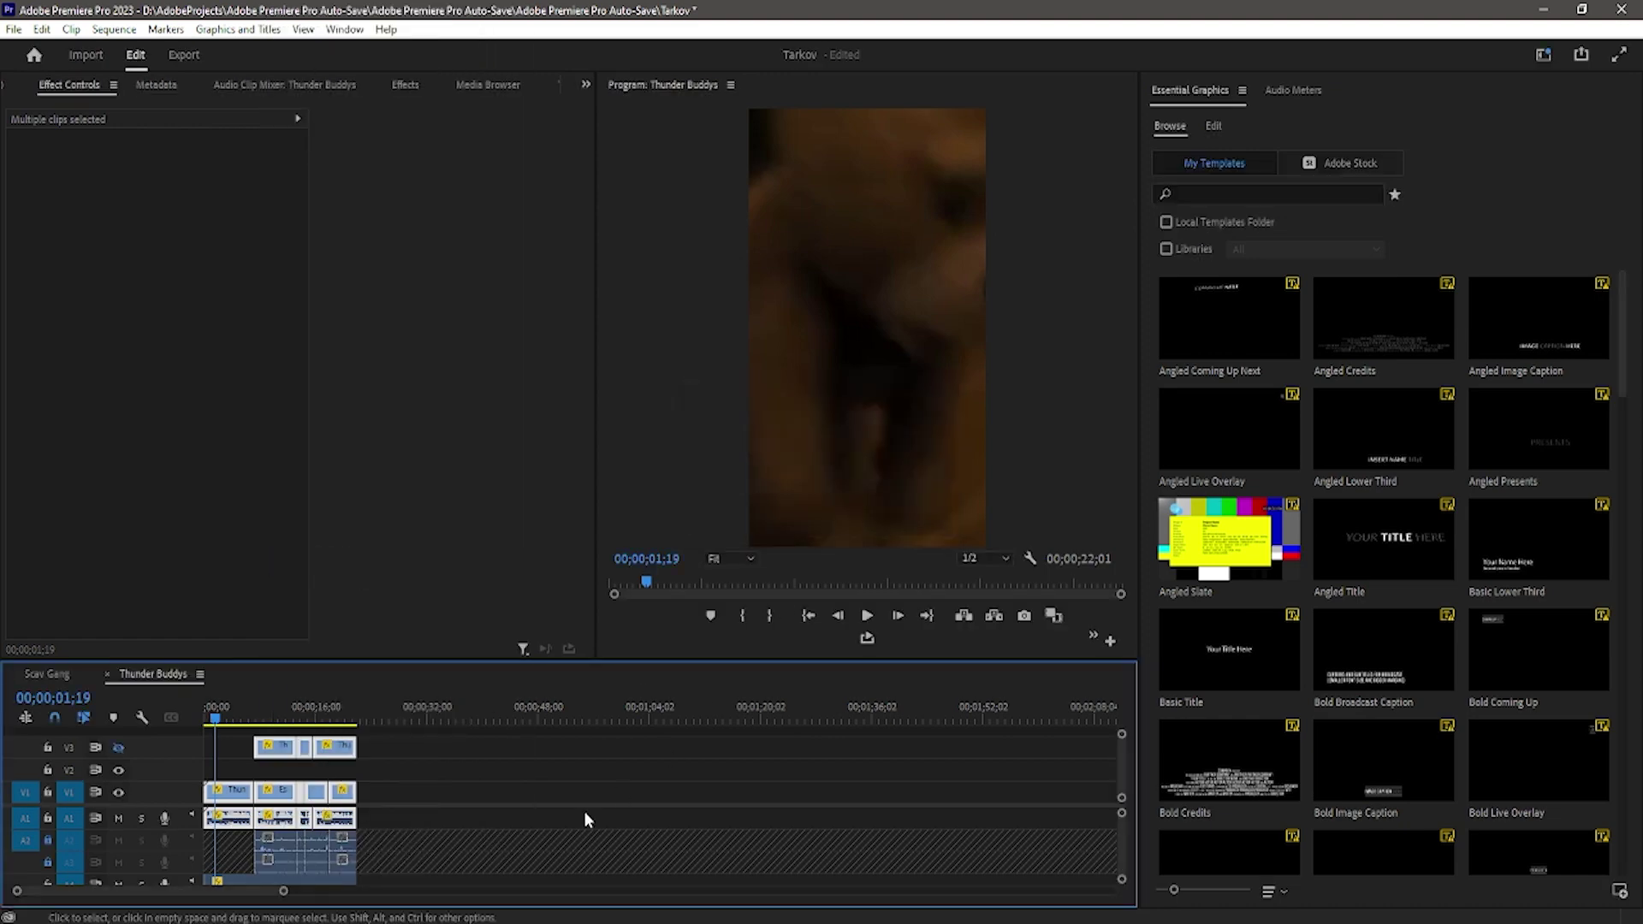
click(539, 813)
key(space)
key(space)
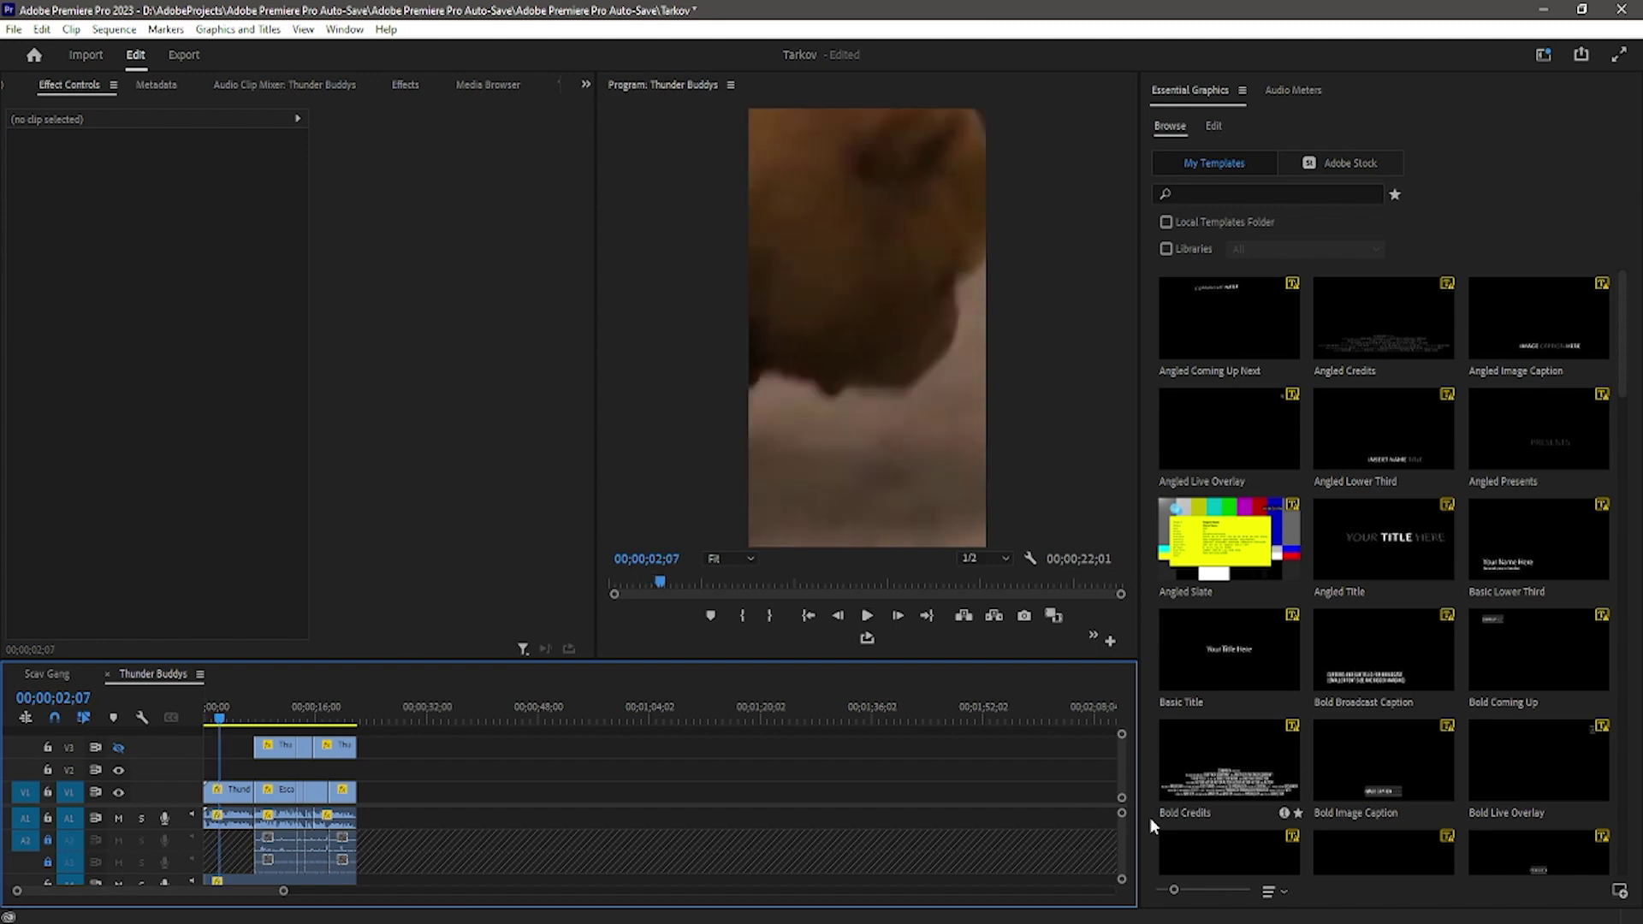
Readjust the thunderstorm clip's gain on track A4 with Normalize All Peaks and check the balance in full-screen playback
scroll(1119, 833, down, 2)
right_click(310, 843)
click(418, 623)
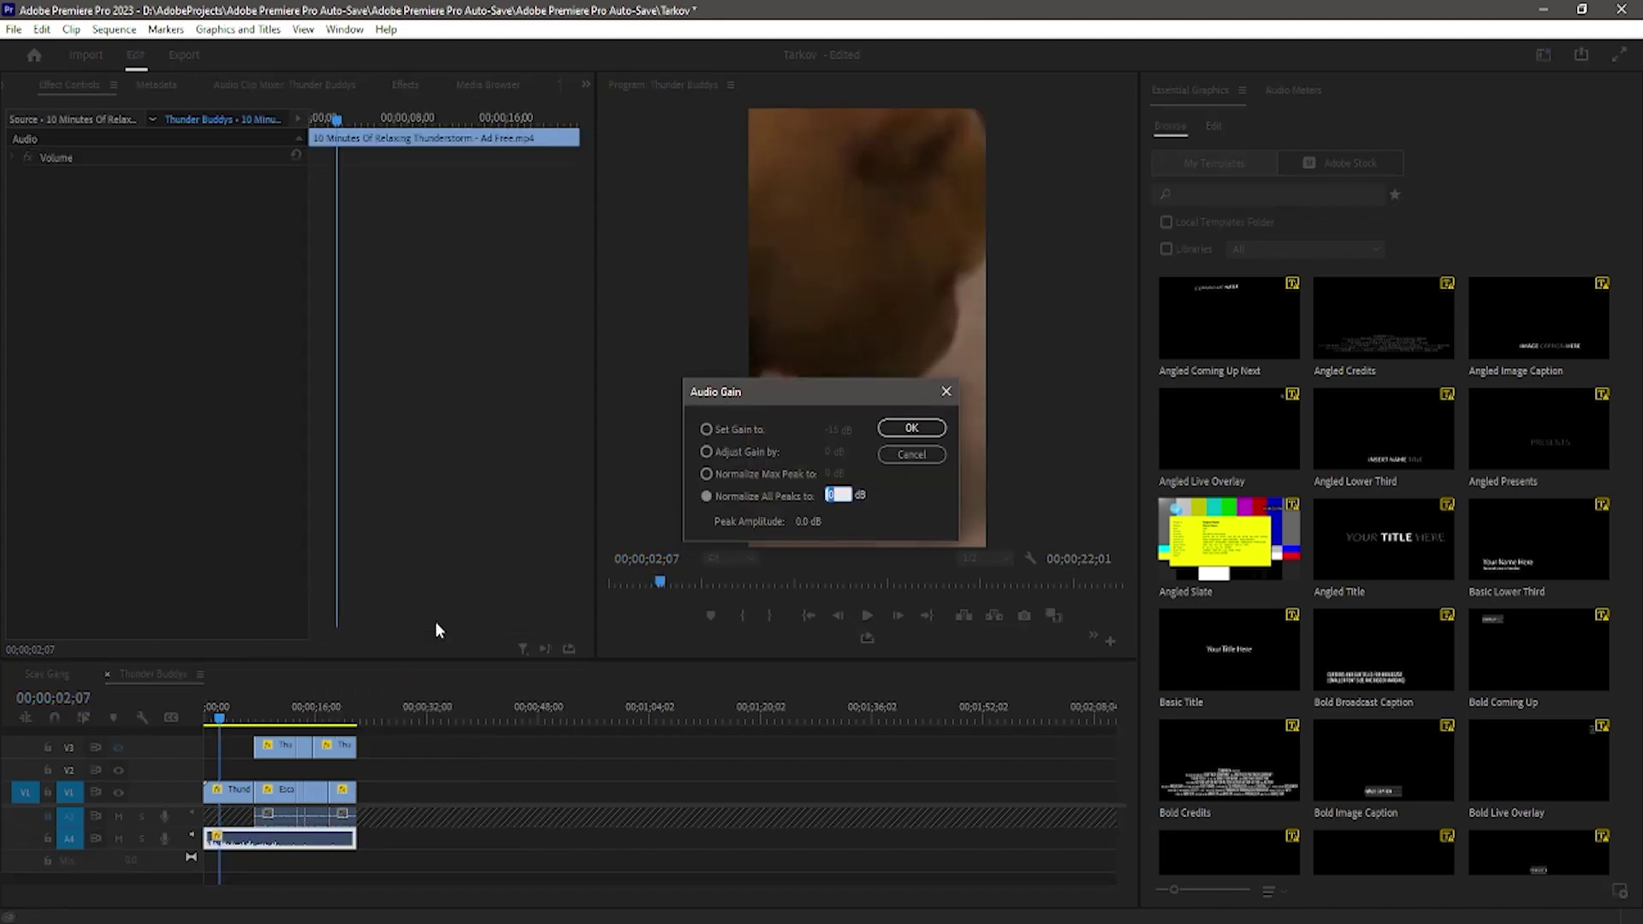
key(Return)
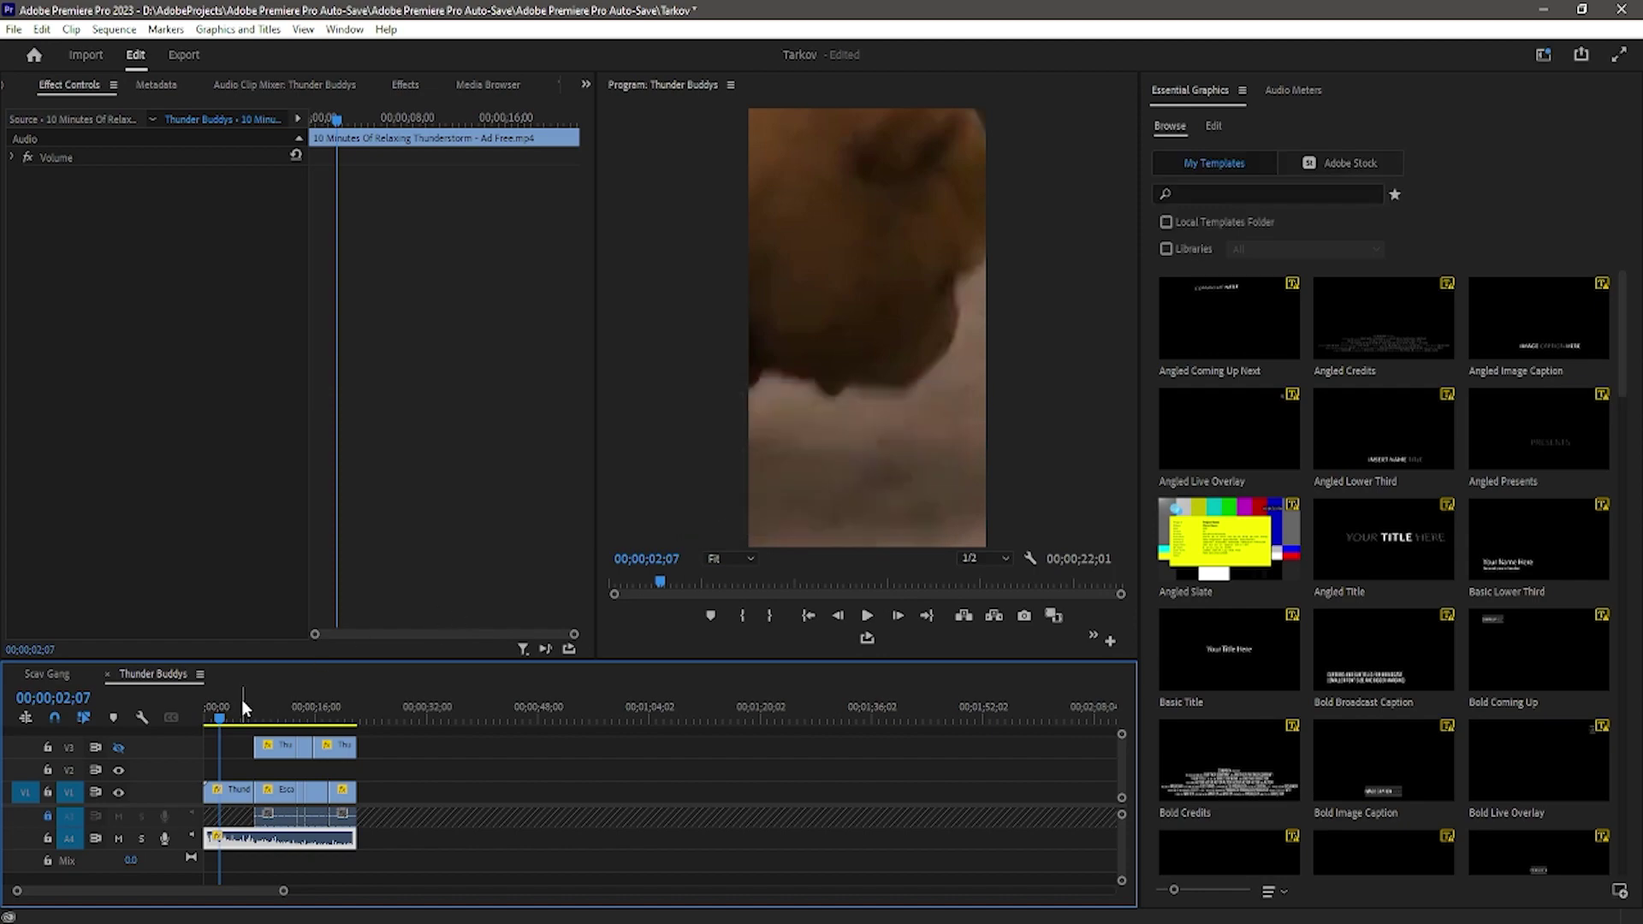
key(space)
click(1619, 54)
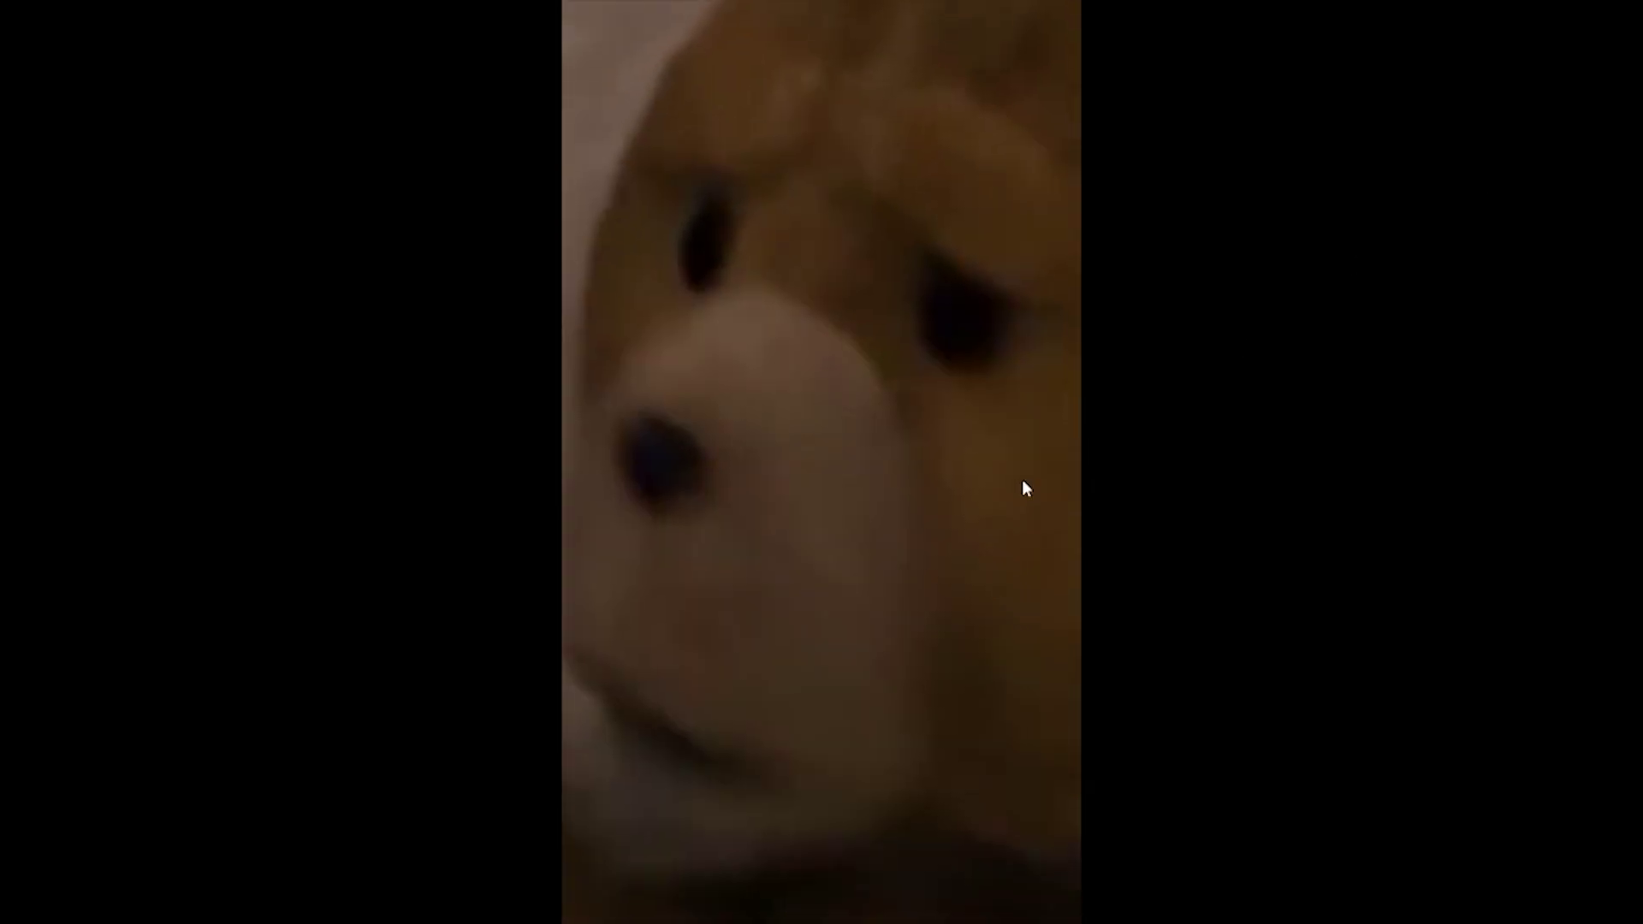
key(Escape)
Delete only the gameplay audio on track A3, unlocking that track and locking V1 and A1 to protect the other clips
click(47, 816)
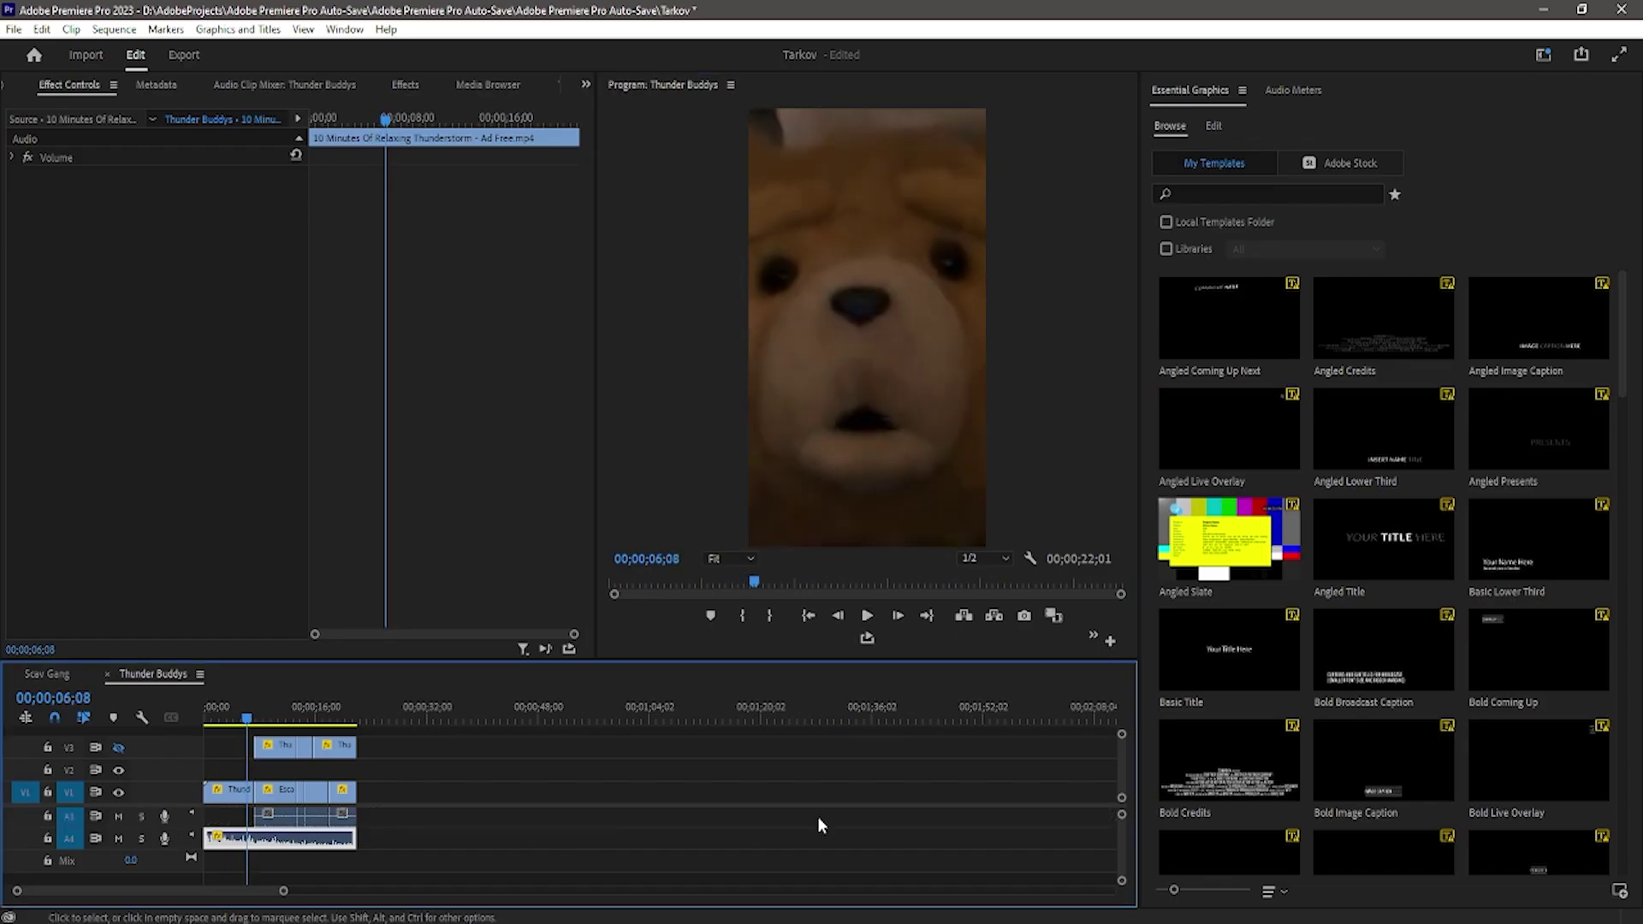
click(1101, 832)
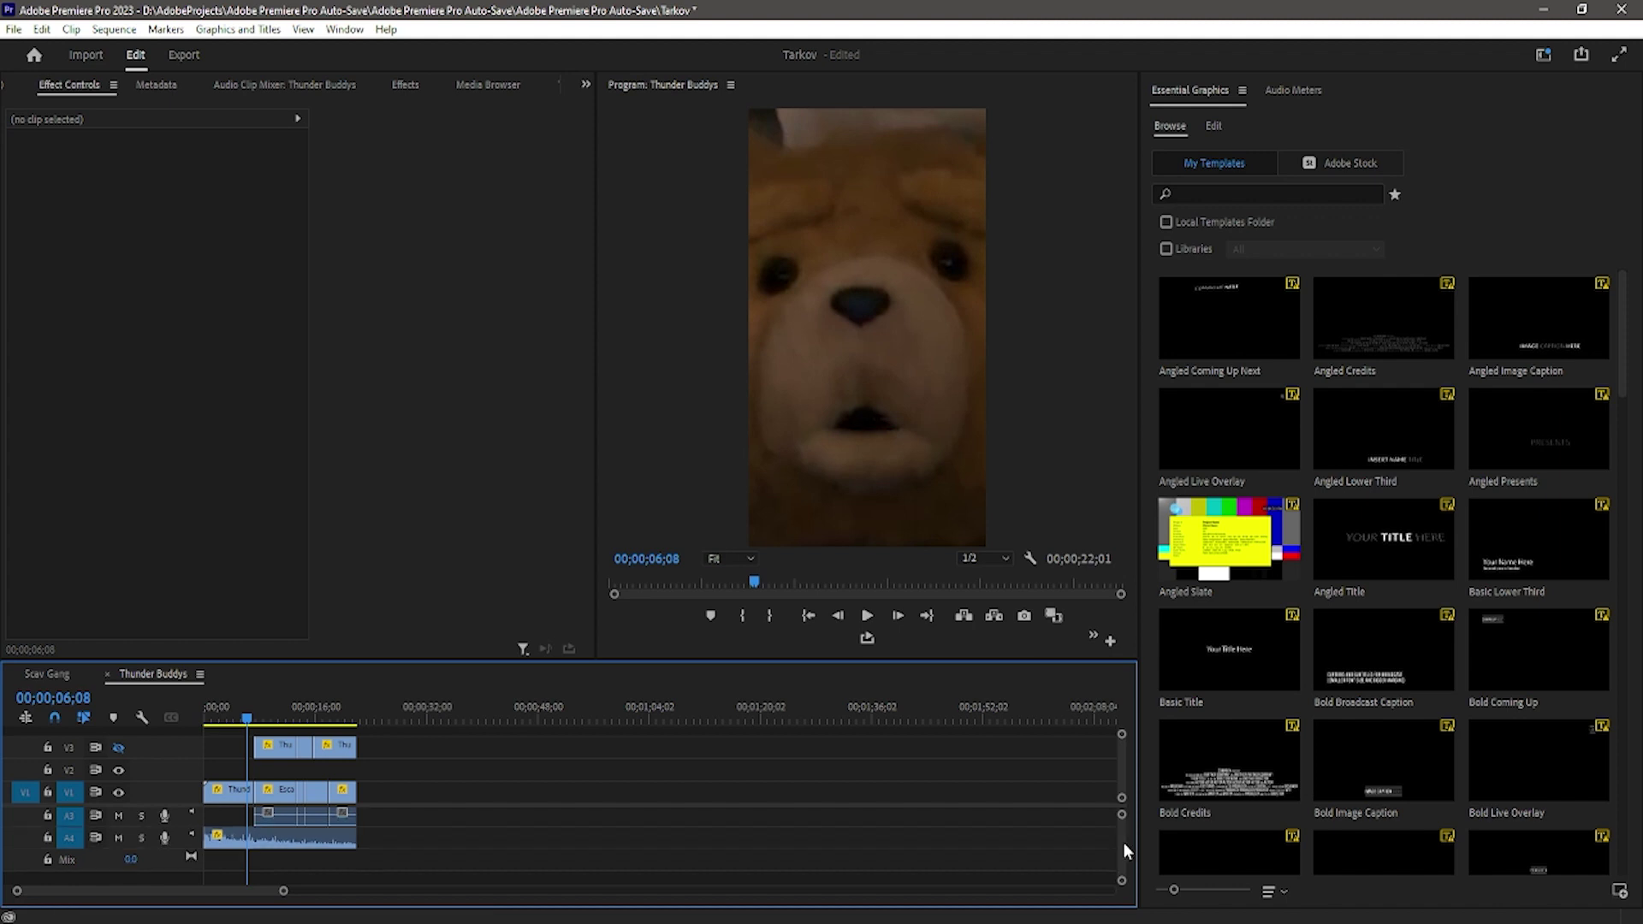
drag(1123, 830, 1123, 814)
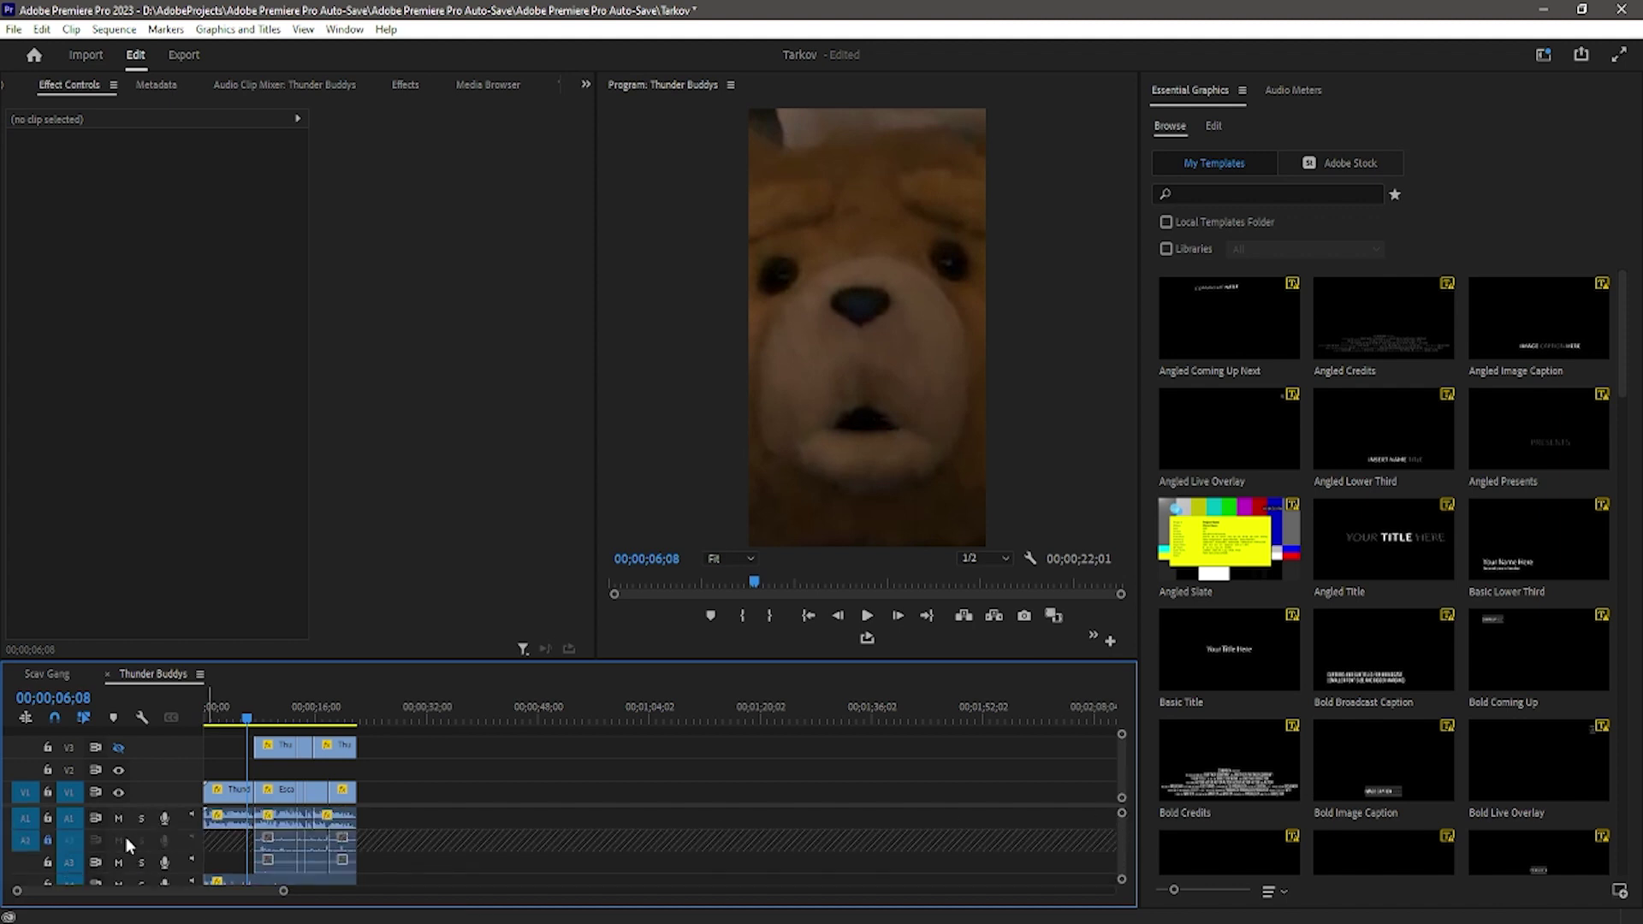
click(48, 816)
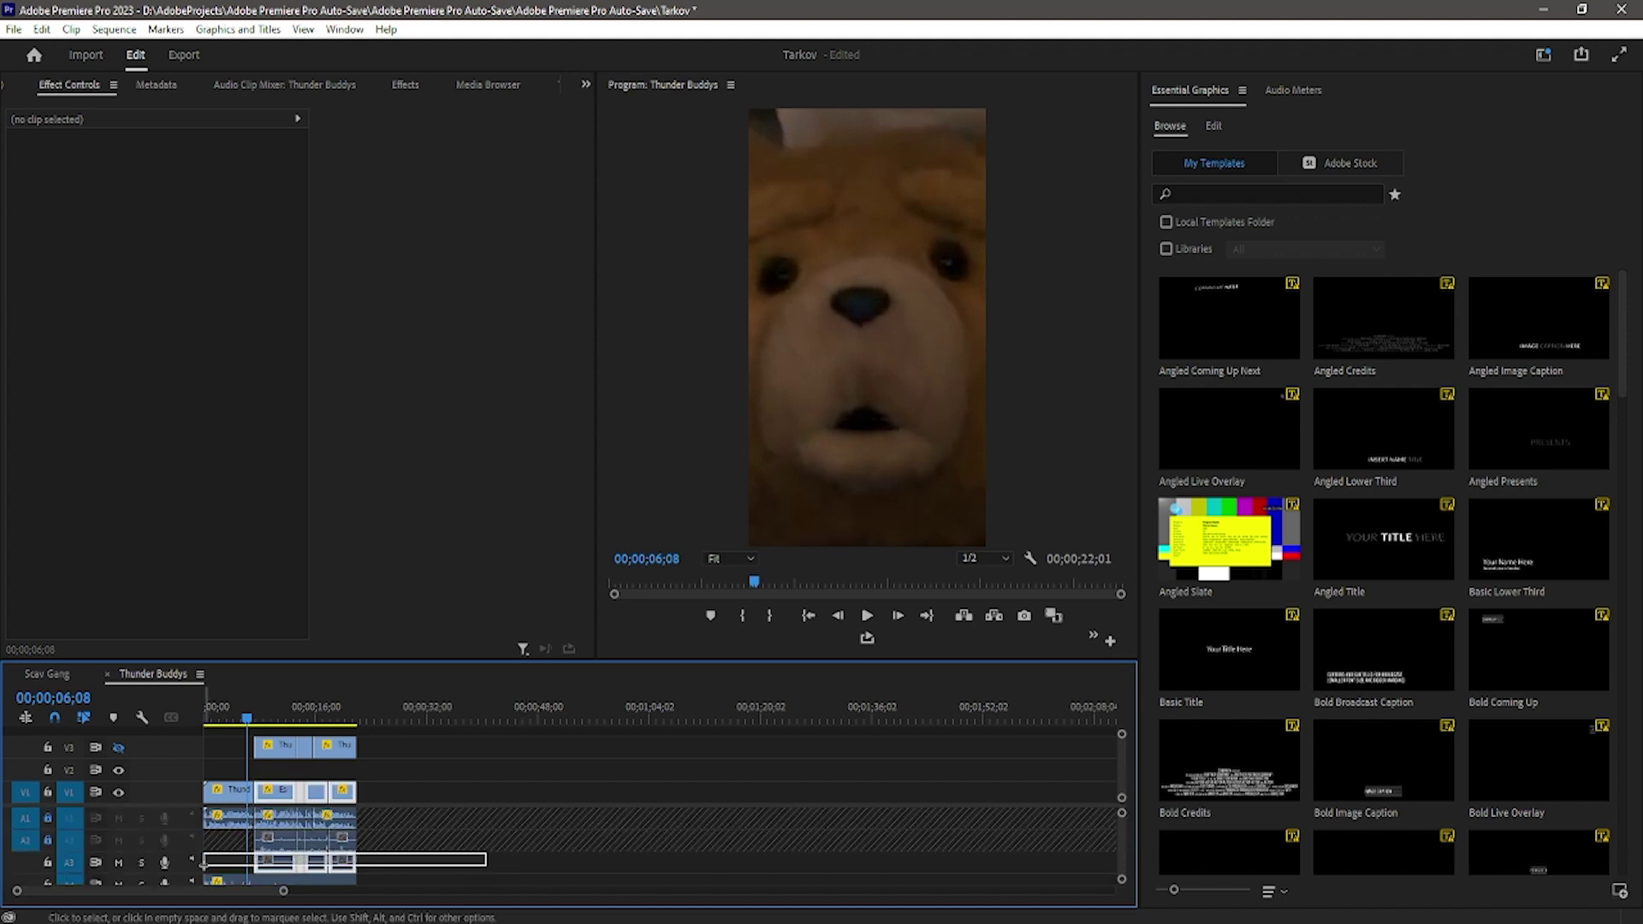
click(52, 792)
click(53, 791)
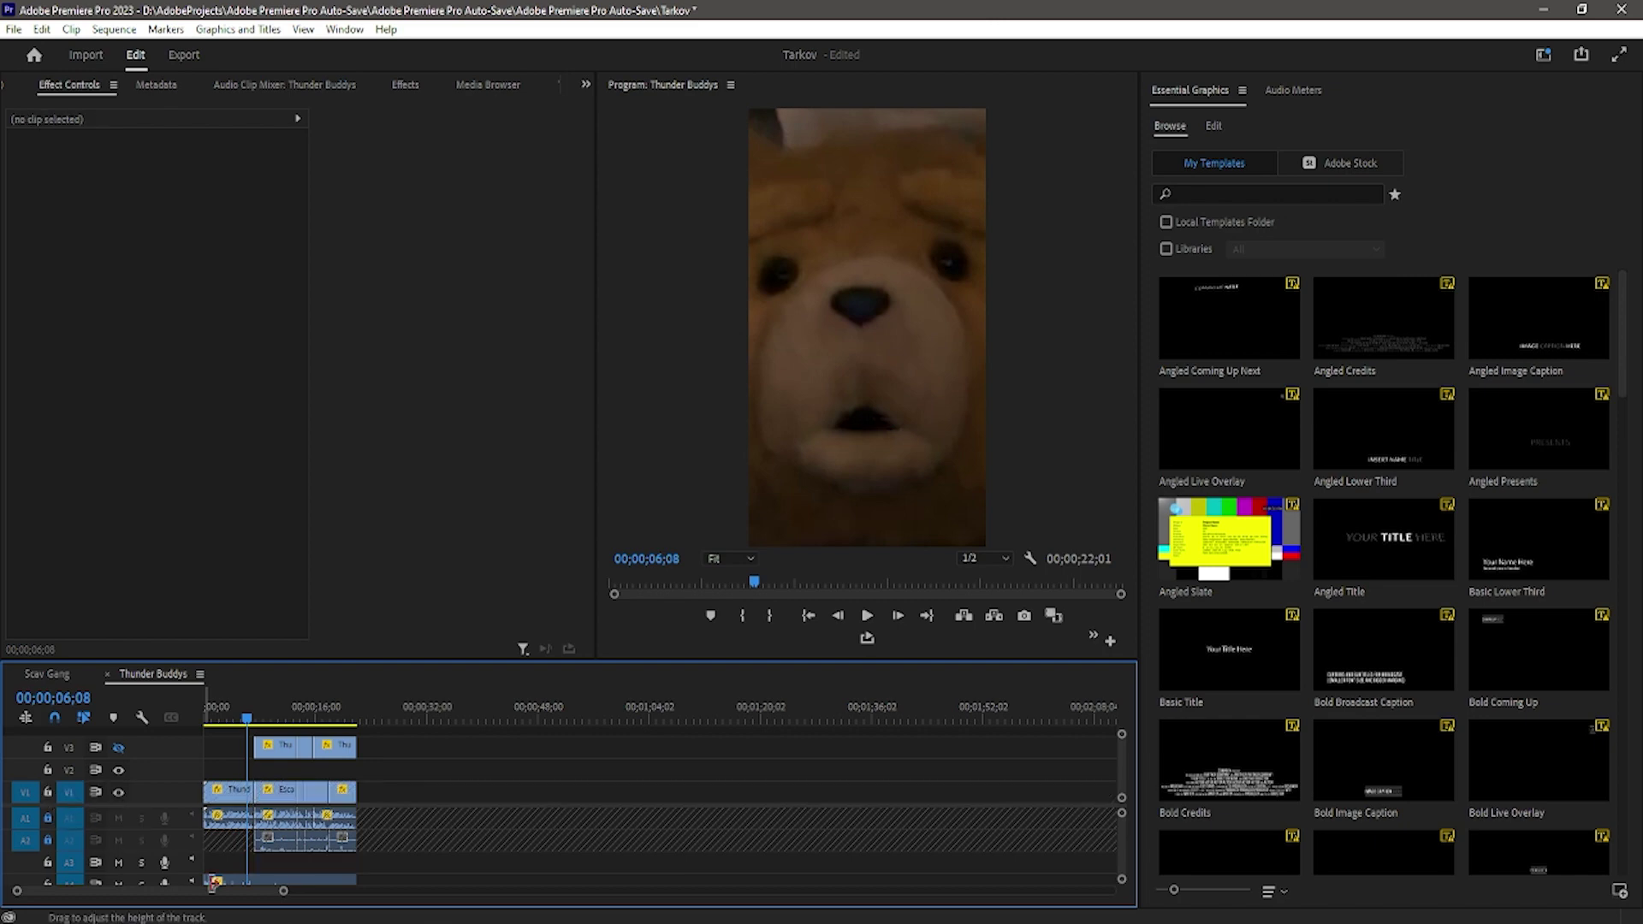
Move the thunderstorm audio up to the emptied track A3 and unlock track A2
drag(249, 879, 249, 860)
click(48, 818)
click(48, 840)
click(48, 792)
click(48, 817)
Play the gameplay section in full screen through to the end of the sequence to check the audio mix
key(space)
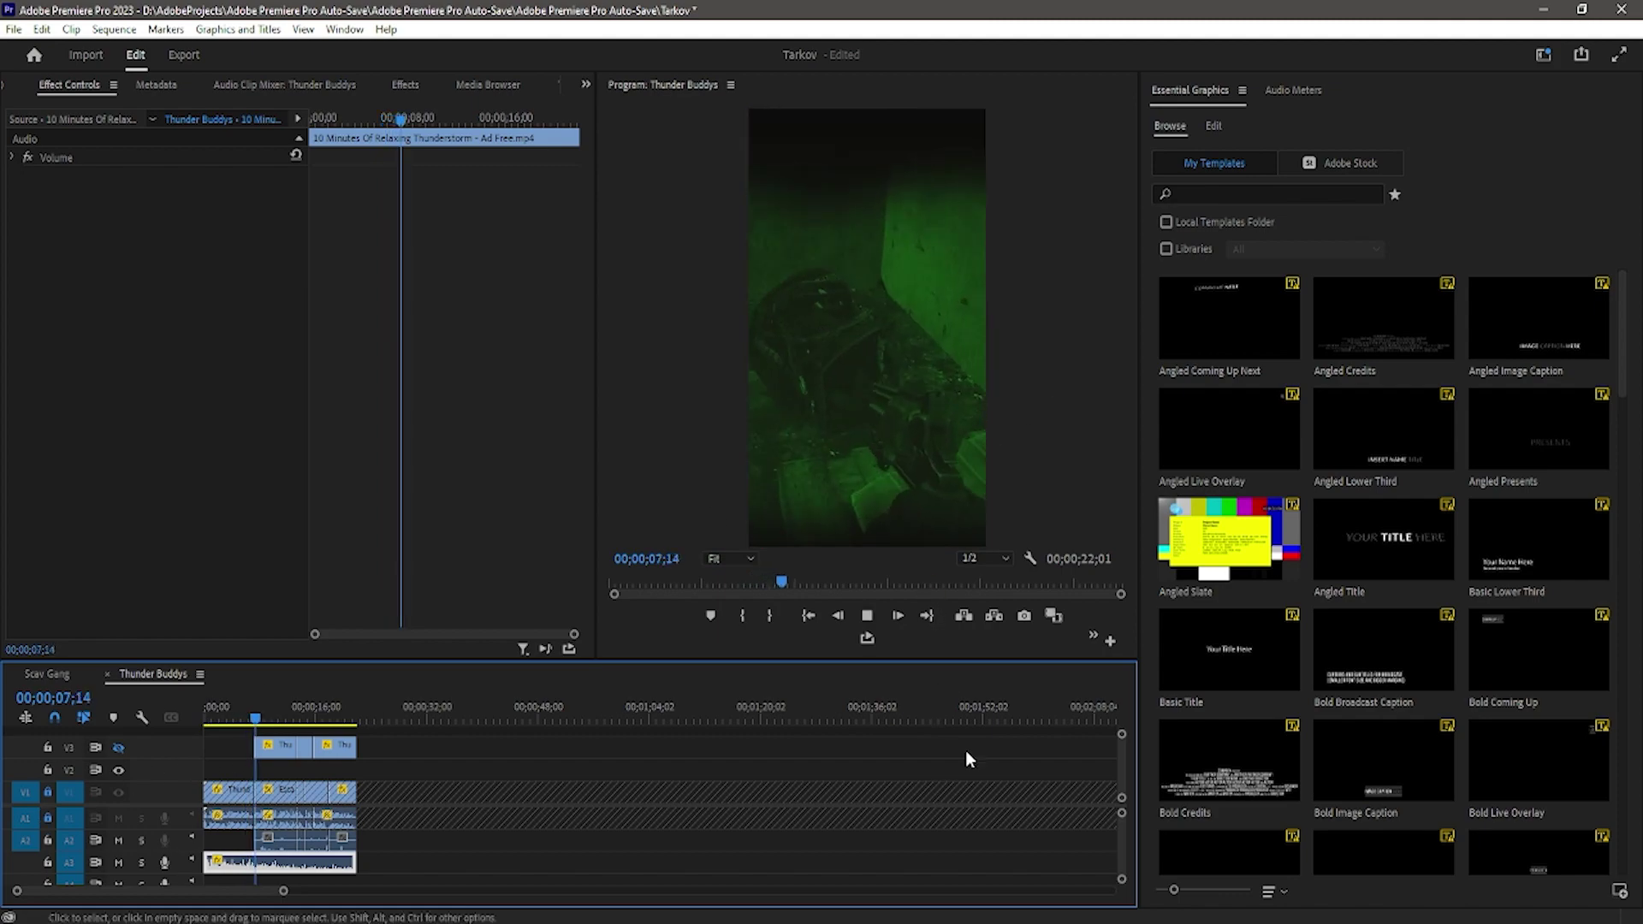
click(1618, 57)
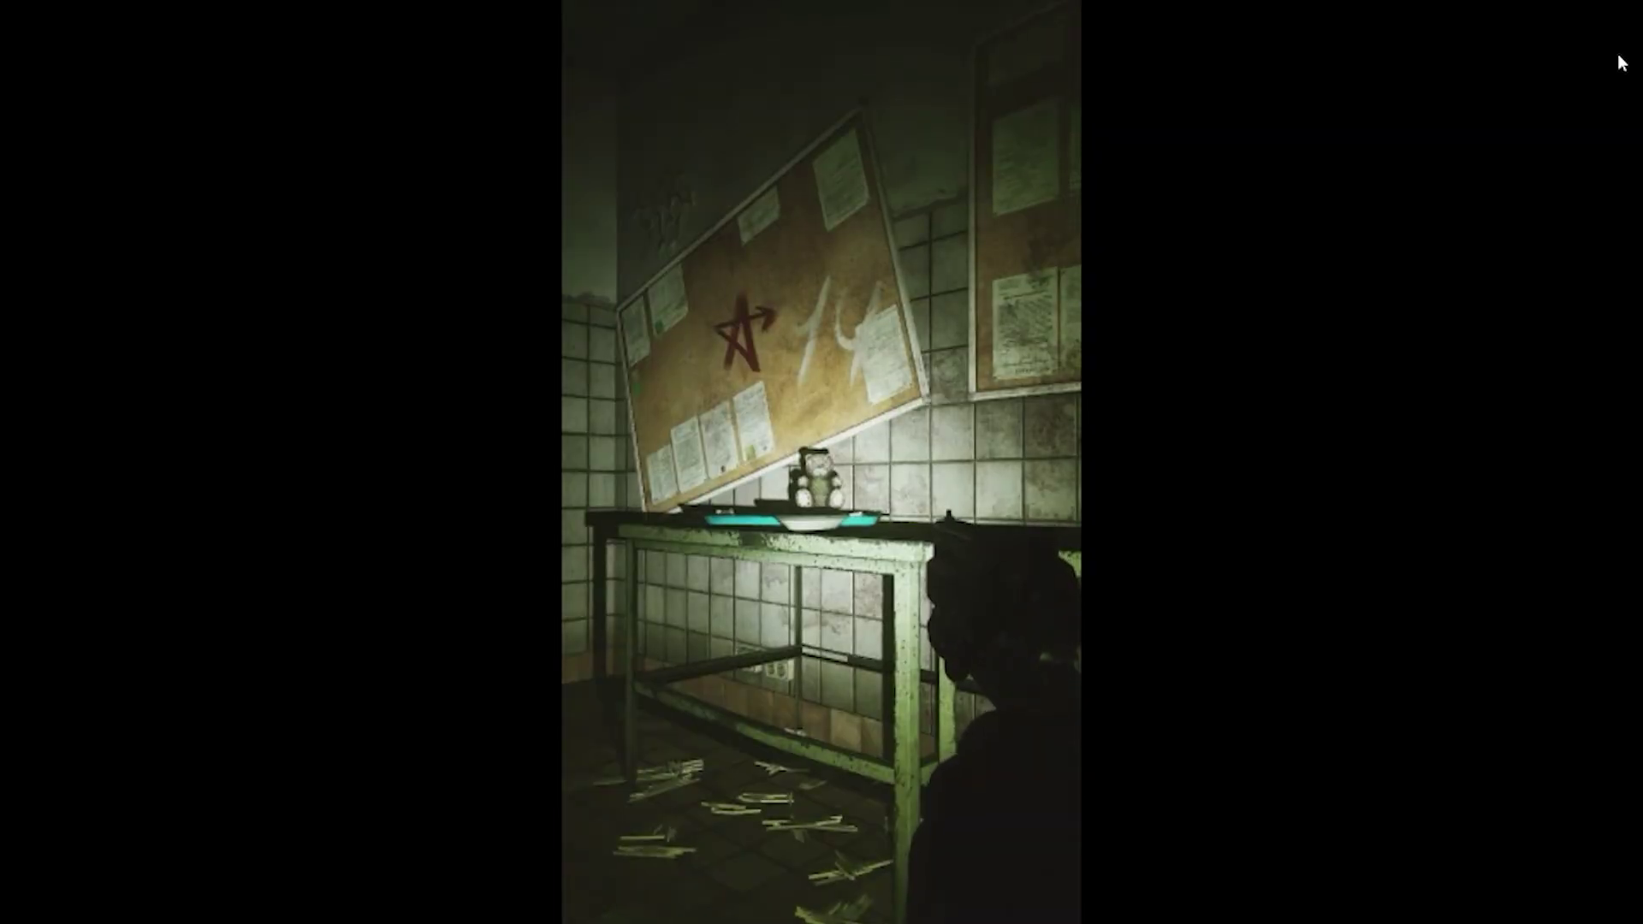
key(Escape)
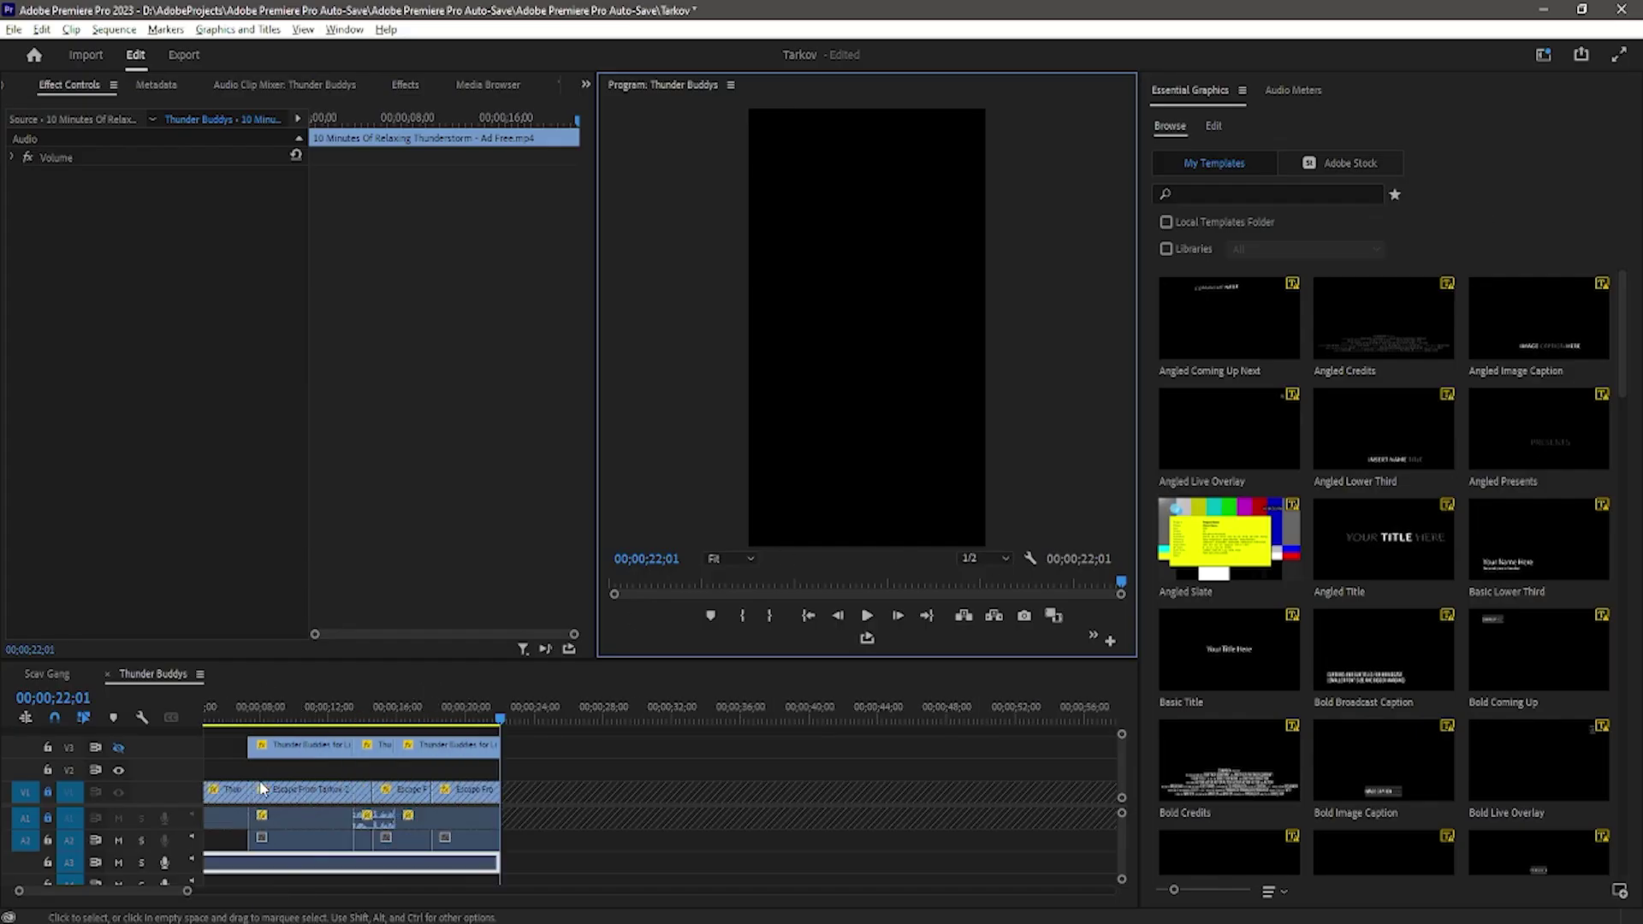
Unlock tracks V1 and A1 and play the opening movie clip from around 00;00;04;00
scroll(261, 787, up, 2)
click(47, 793)
click(47, 818)
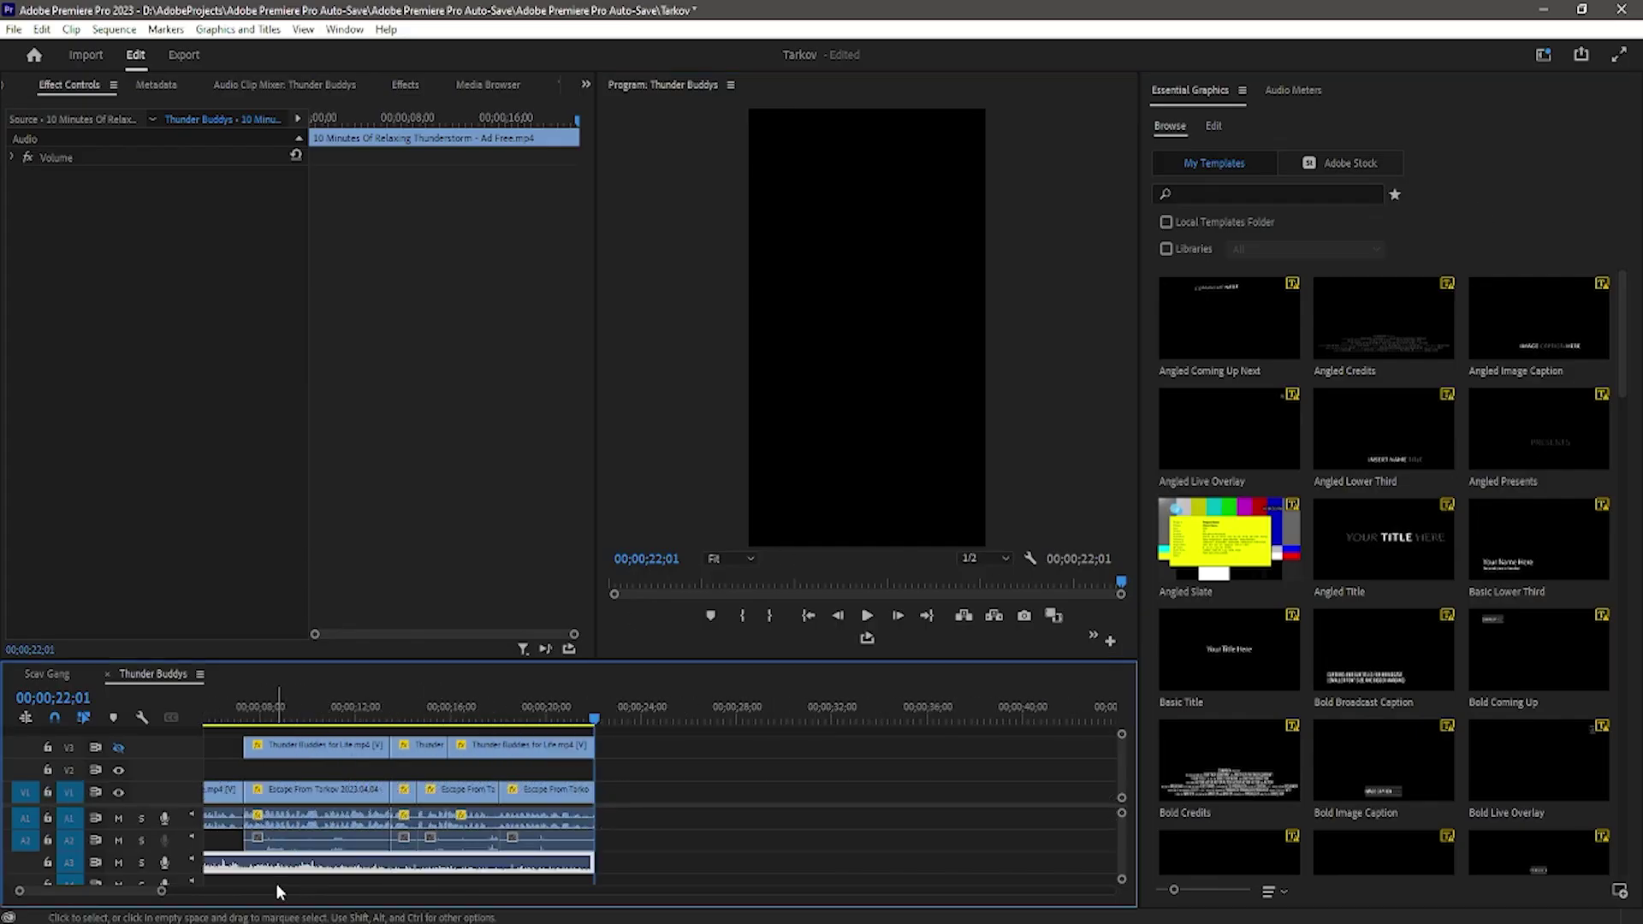
scroll(147, 881, up, 2)
mouse_move(327, 723)
mouse_down()
mouse_move(181, 720)
mouse_move(301, 733)
mouse_up()
key(space)
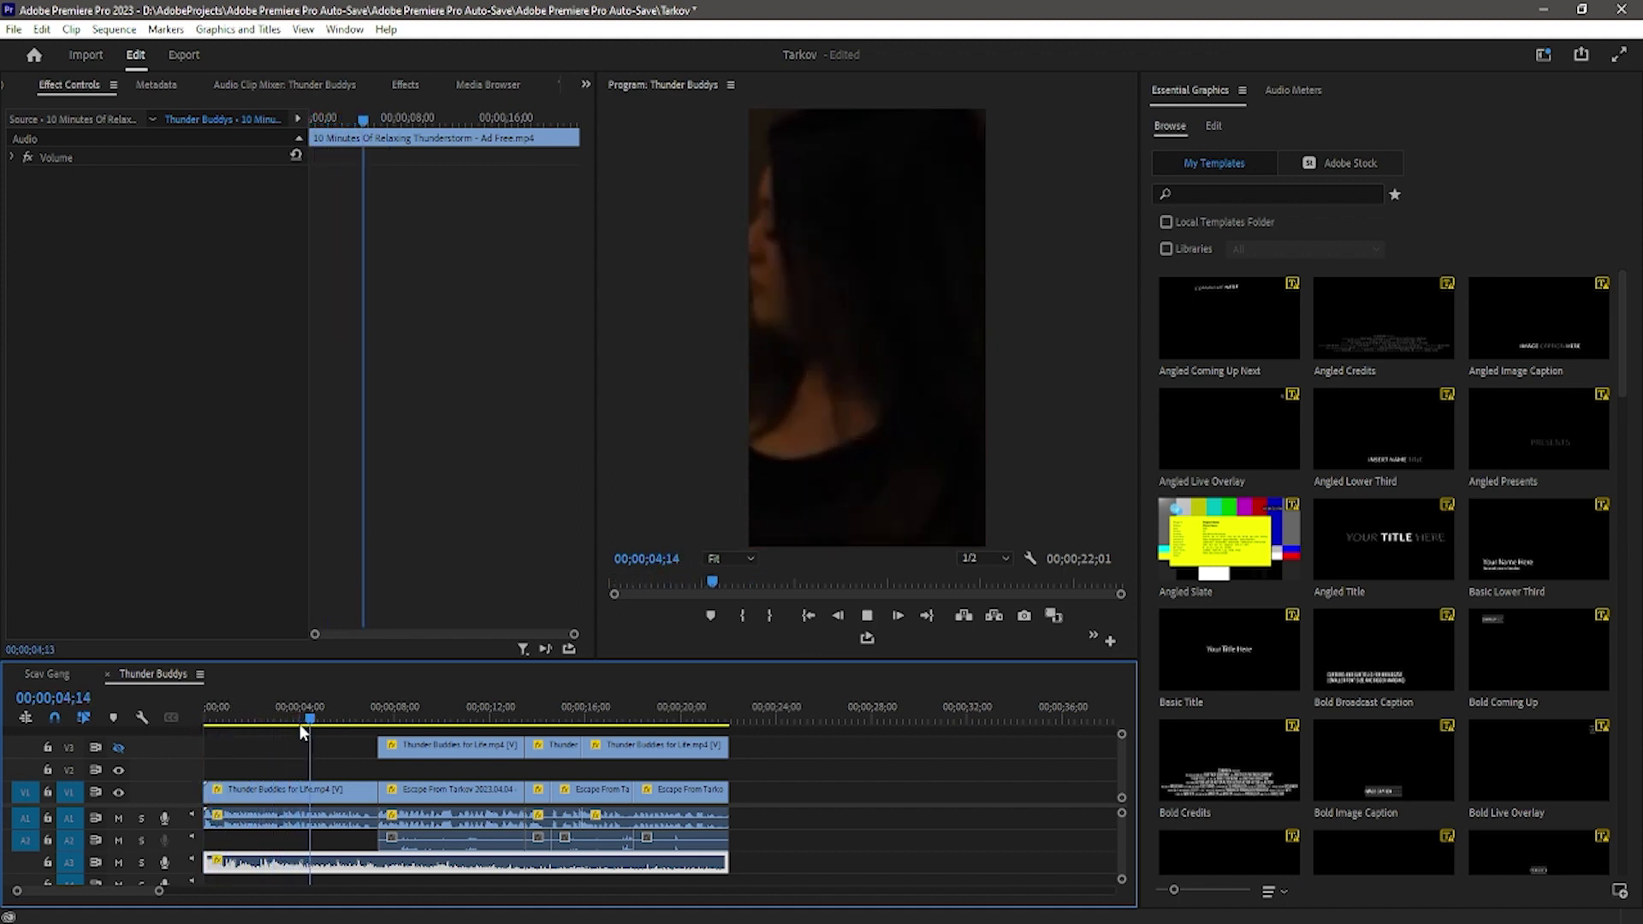
Add a Position keyframe to the opening Thunder Buddies clip just before 00;00;03;10 by shifting its picture slightly downward
scroll(844, 428, up, 20)
scroll(844, 423, up, 8)
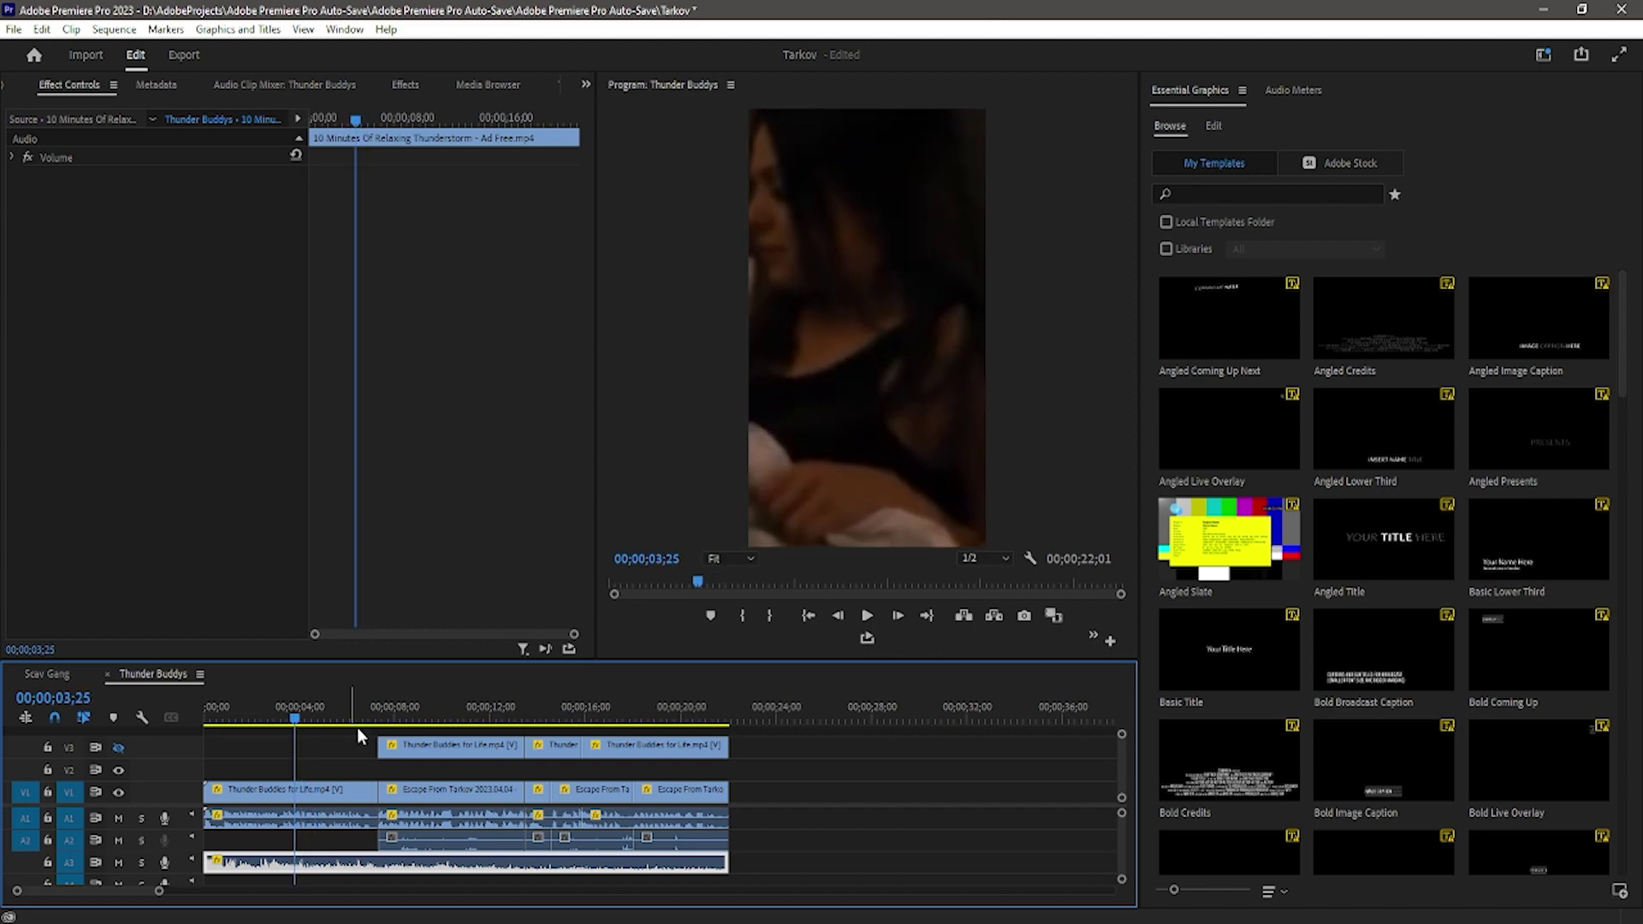
click(334, 789)
scroll(874, 365, up, 18)
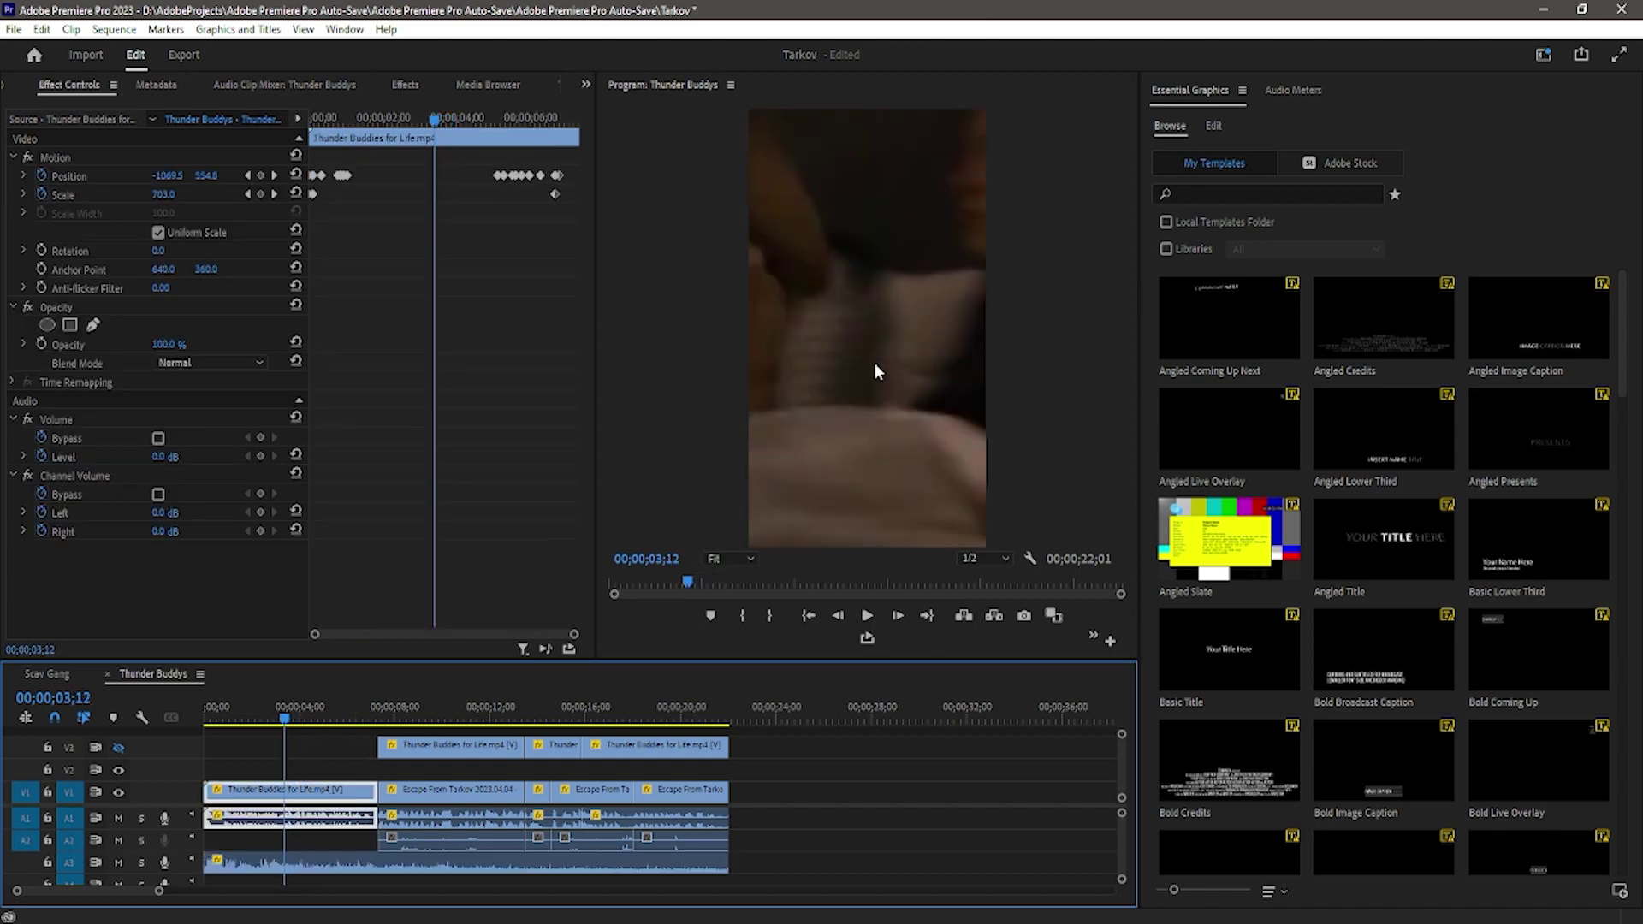
double_click(874, 364)
drag(898, 393, 901, 414)
scroll(886, 399, down, 1)
scroll(907, 417, down, 2)
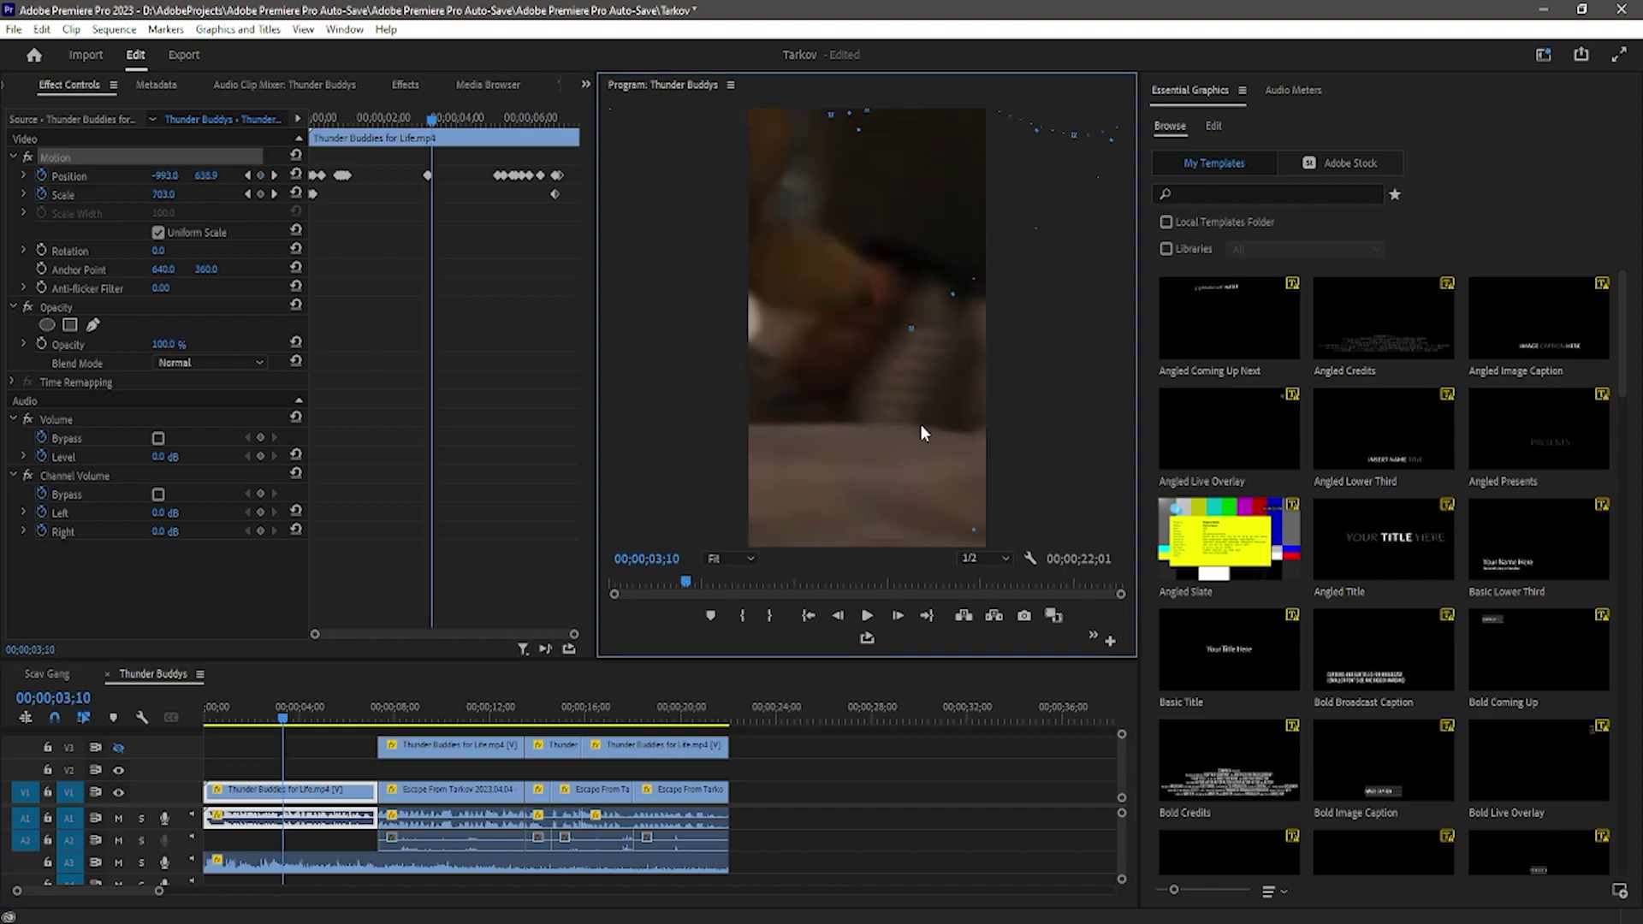
Add Position keyframes to the opening clip between 00;00;03;14 and 00;00;03;23, shifting its picture down and sideways to bring the bear into frame
key(Right)
key(Right)
key(Right)
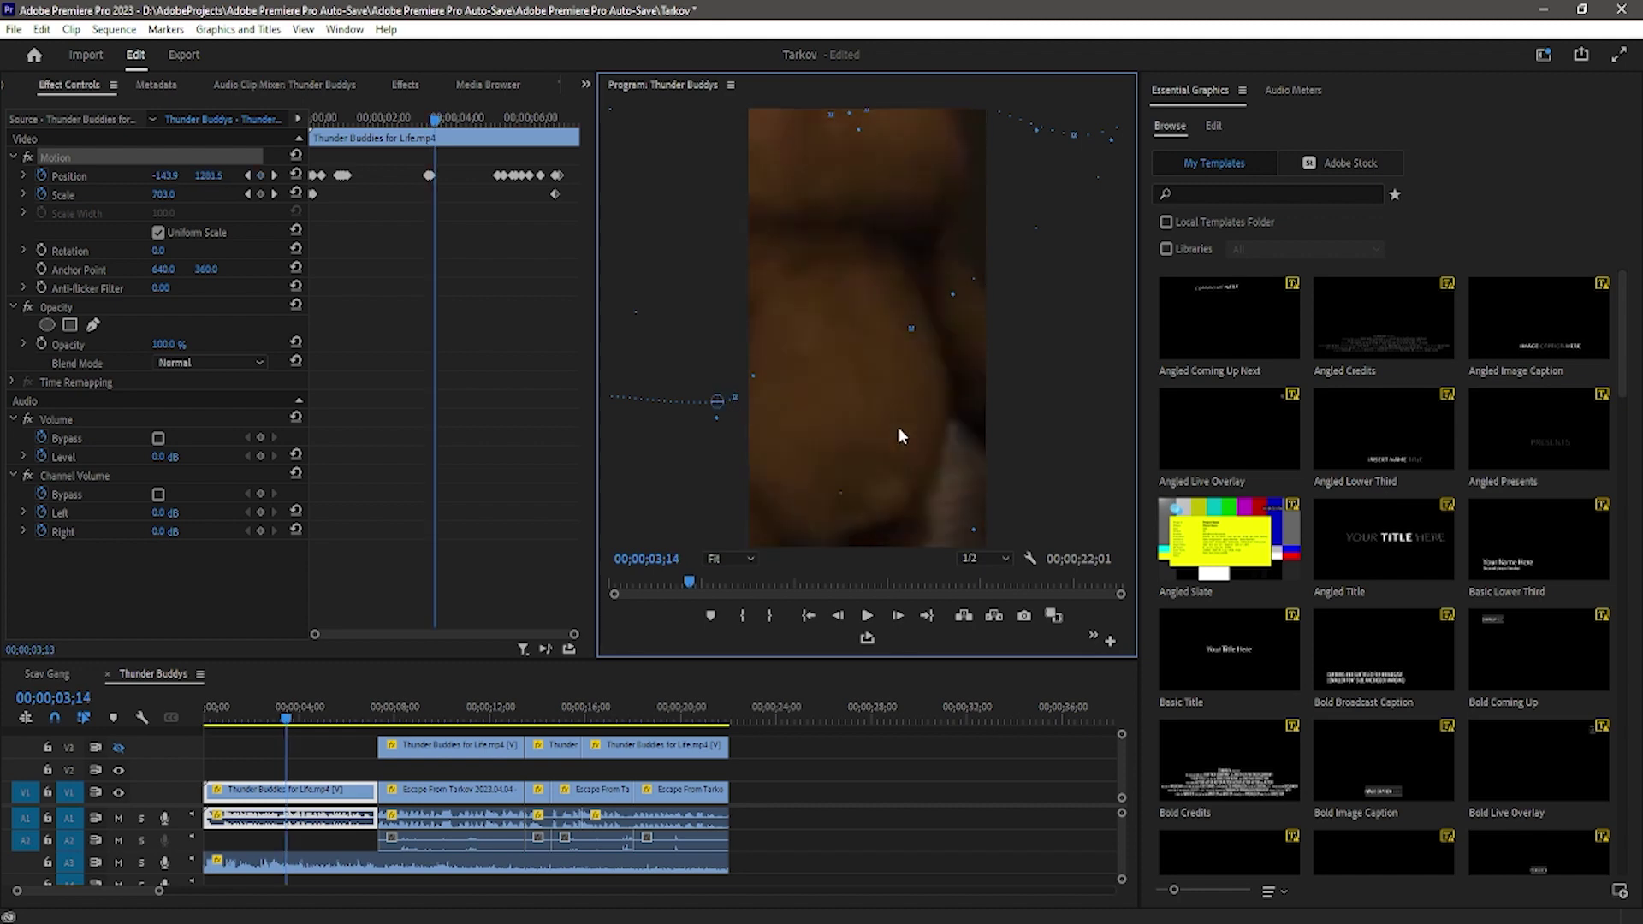
scroll(898, 428, down, 1)
drag(883, 404, 918, 474)
scroll(861, 371, down, 2)
drag(860, 371, 886, 418)
scroll(886, 418, down, 7)
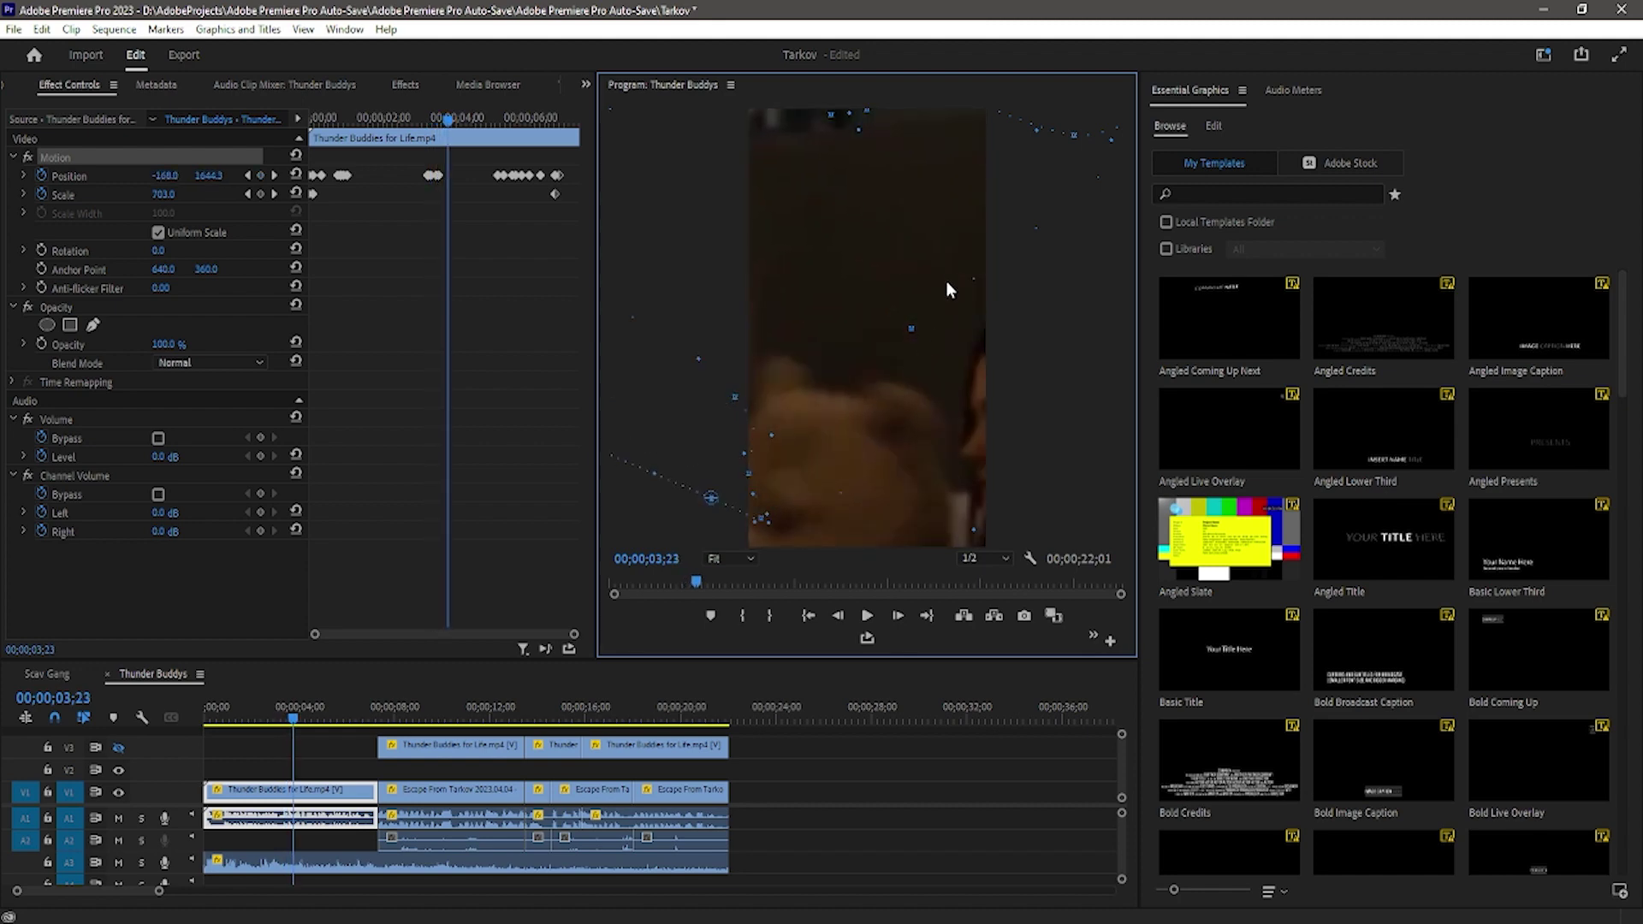
Continue keyframing the opening clip's Position from 00;00;03;23 to about 00;00;04;19, reframing the picture so it tracks the subject
drag(944, 297, 938, 286)
scroll(880, 435, down, 2)
drag(881, 433, 1011, 523)
scroll(911, 435, down, 2)
scroll(900, 438, down, 4)
scroll(916, 434, down, 3)
scroll(875, 440, down, 4)
scroll(901, 445, down, 4)
key(Right)
key(Right)
key(Right)
key(Right)
key(Right)
key(Right)
key(Right)
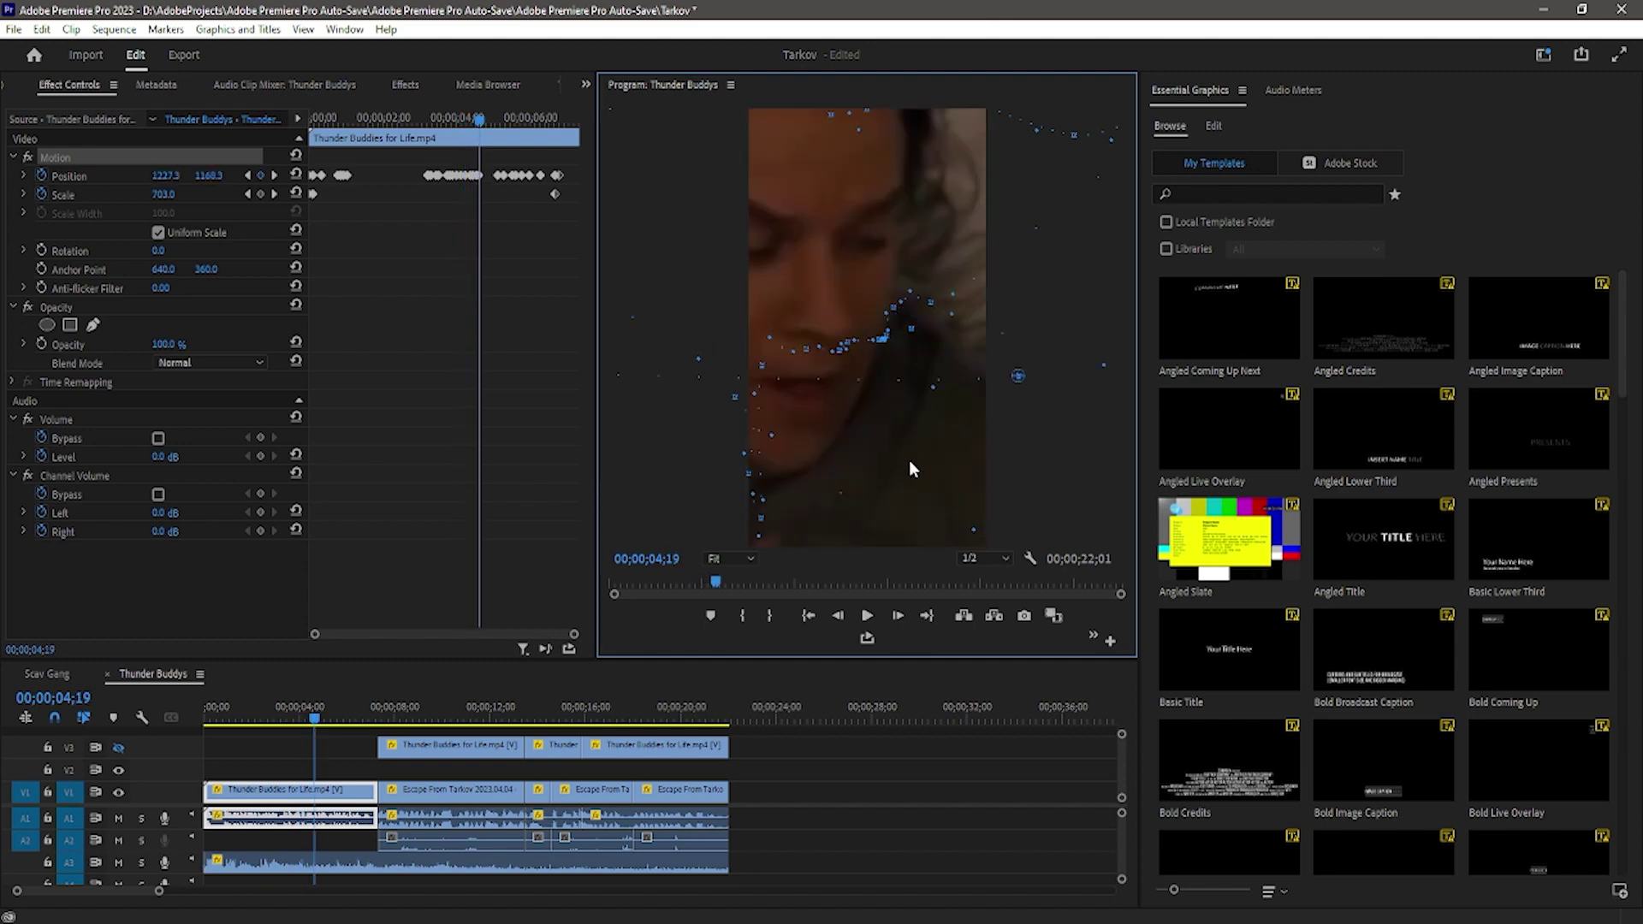
Adjust the opening clip's Position over the frames from 00;00;04;19 to centre the man's face, and play on into the gameplay section
drag(908, 462, 913, 465)
key(Right)
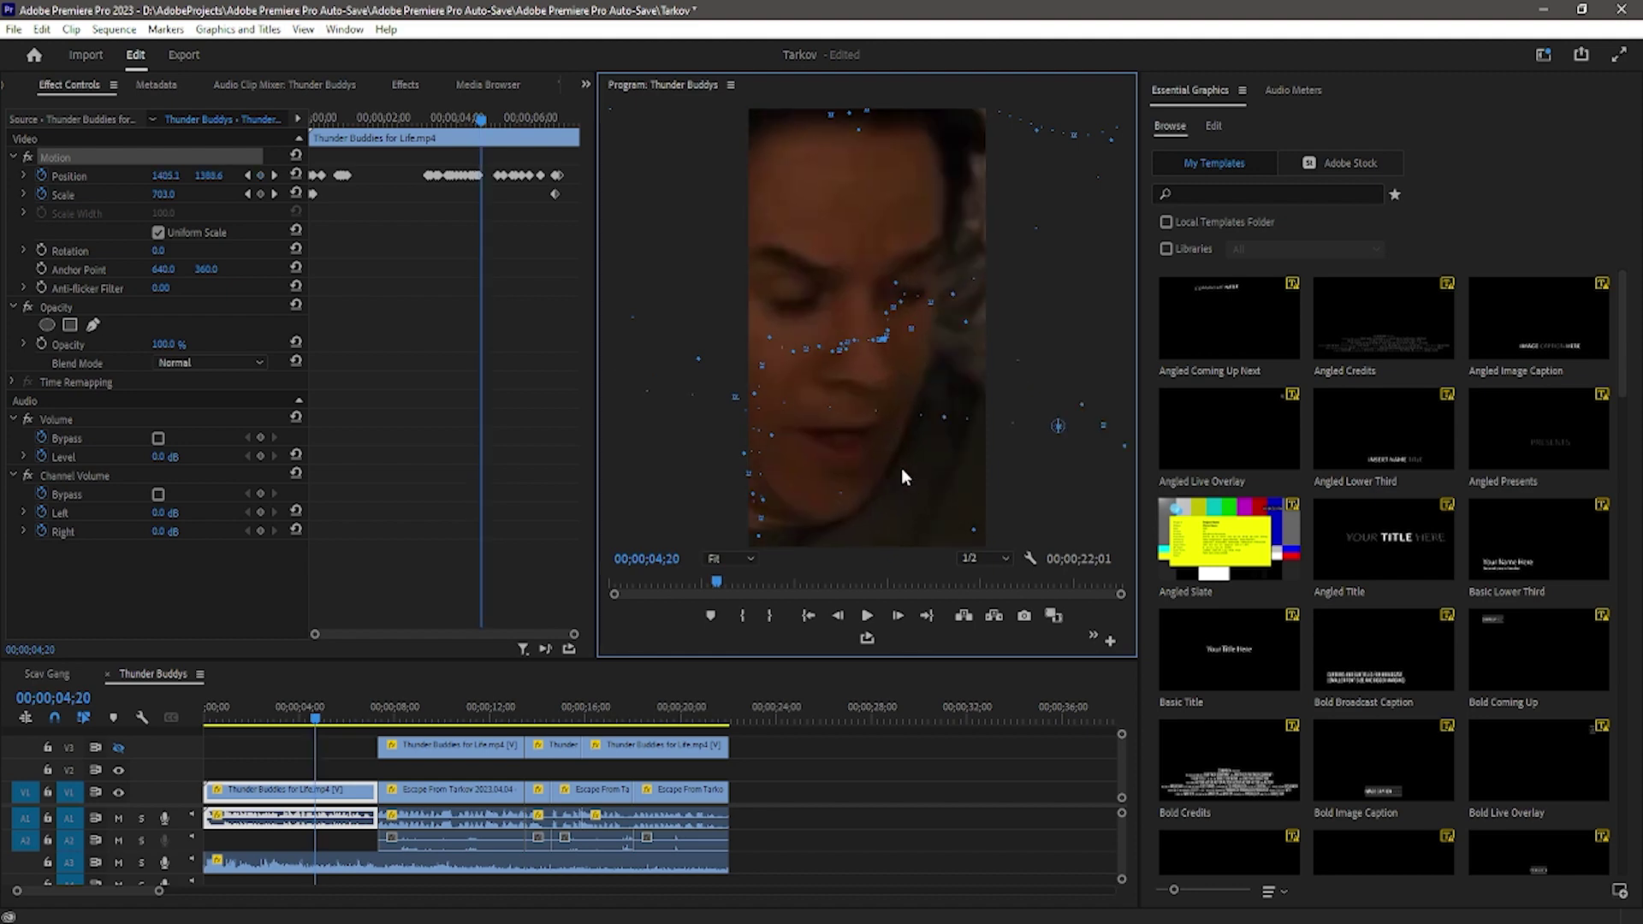
key(Right)
key(Right)
mouse_move(888, 474)
mouse_down()
mouse_move(938, 466)
mouse_move(860, 473)
mouse_up()
key(Right)
key(Right)
key(space)
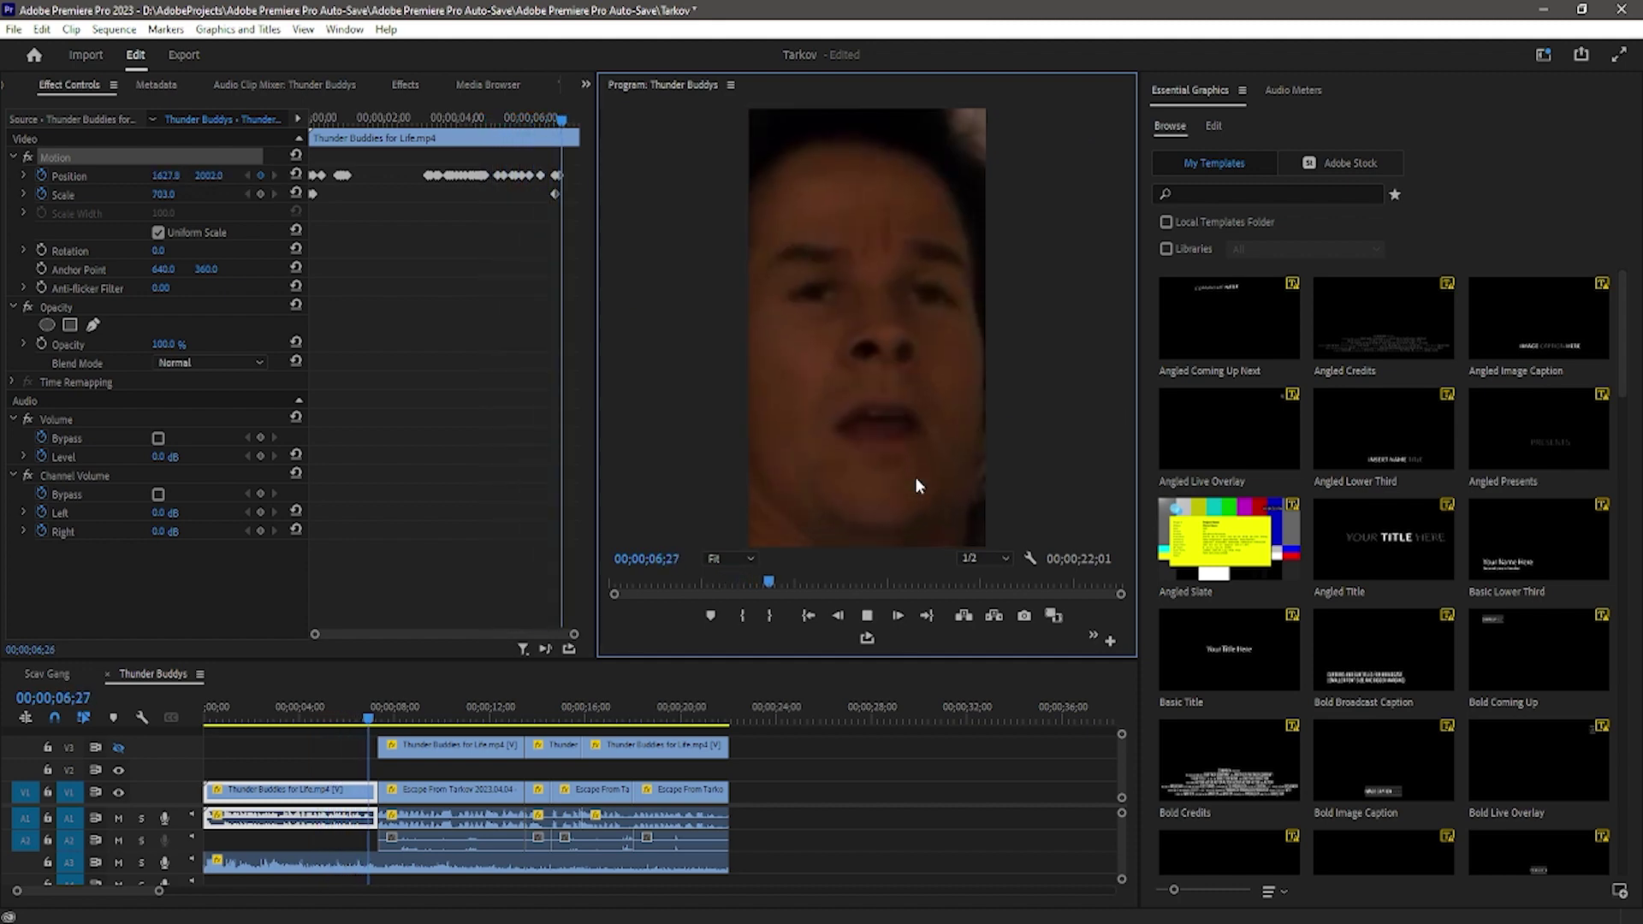
key(space)
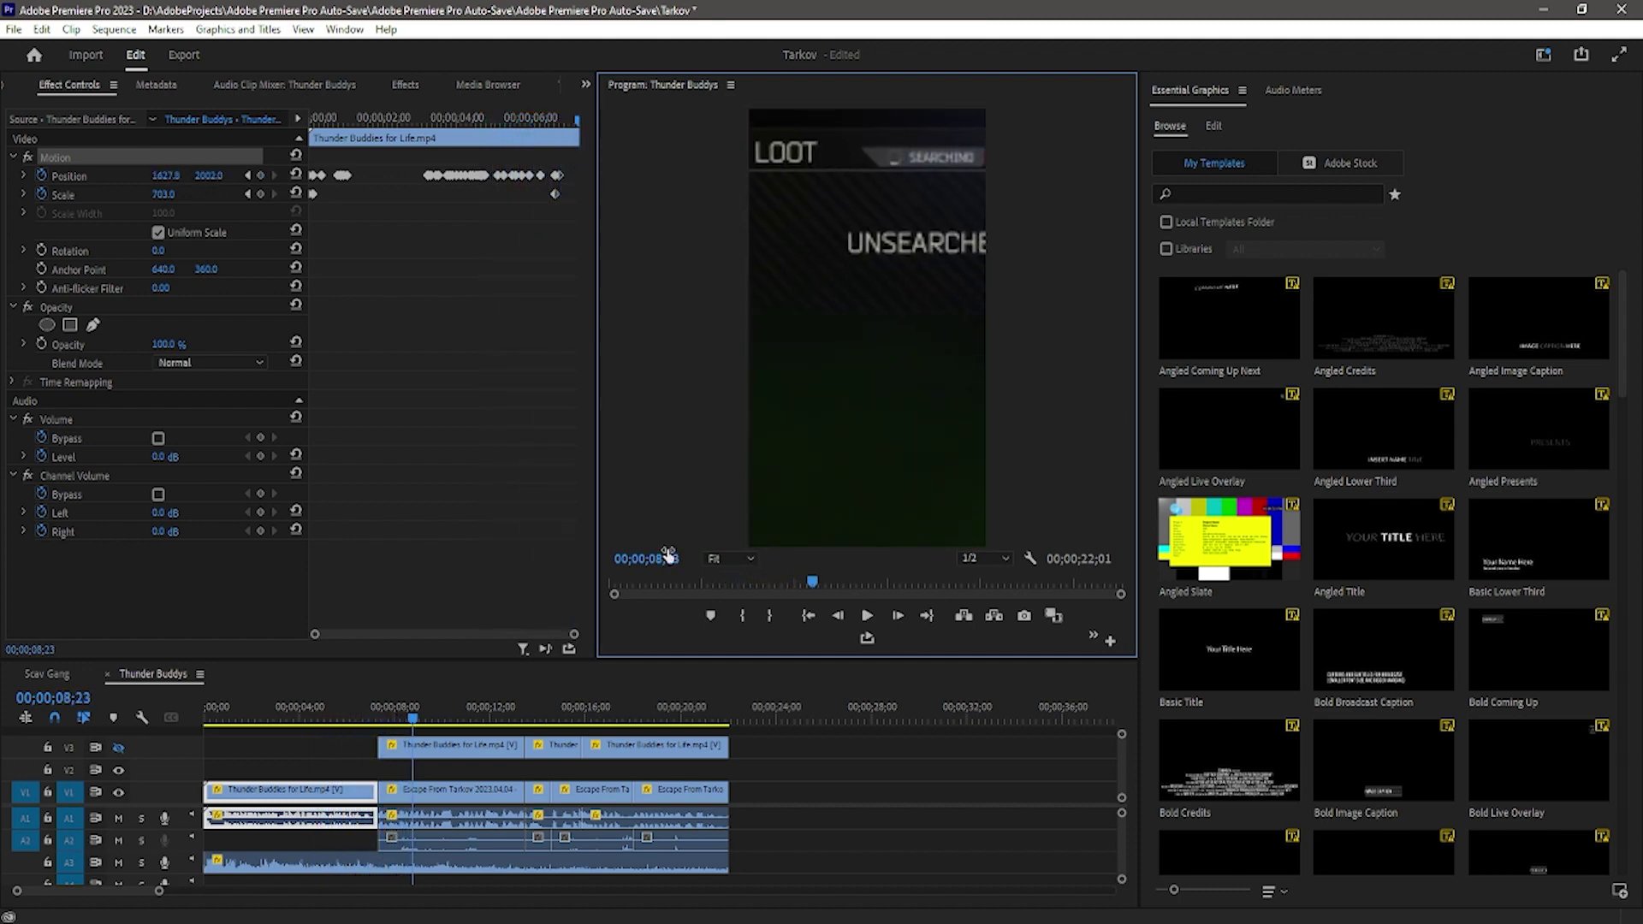
Add a text title reading "STITCH INCOMING" at the start of the sequence, across the middle of the picture
drag(304, 715, 204, 716)
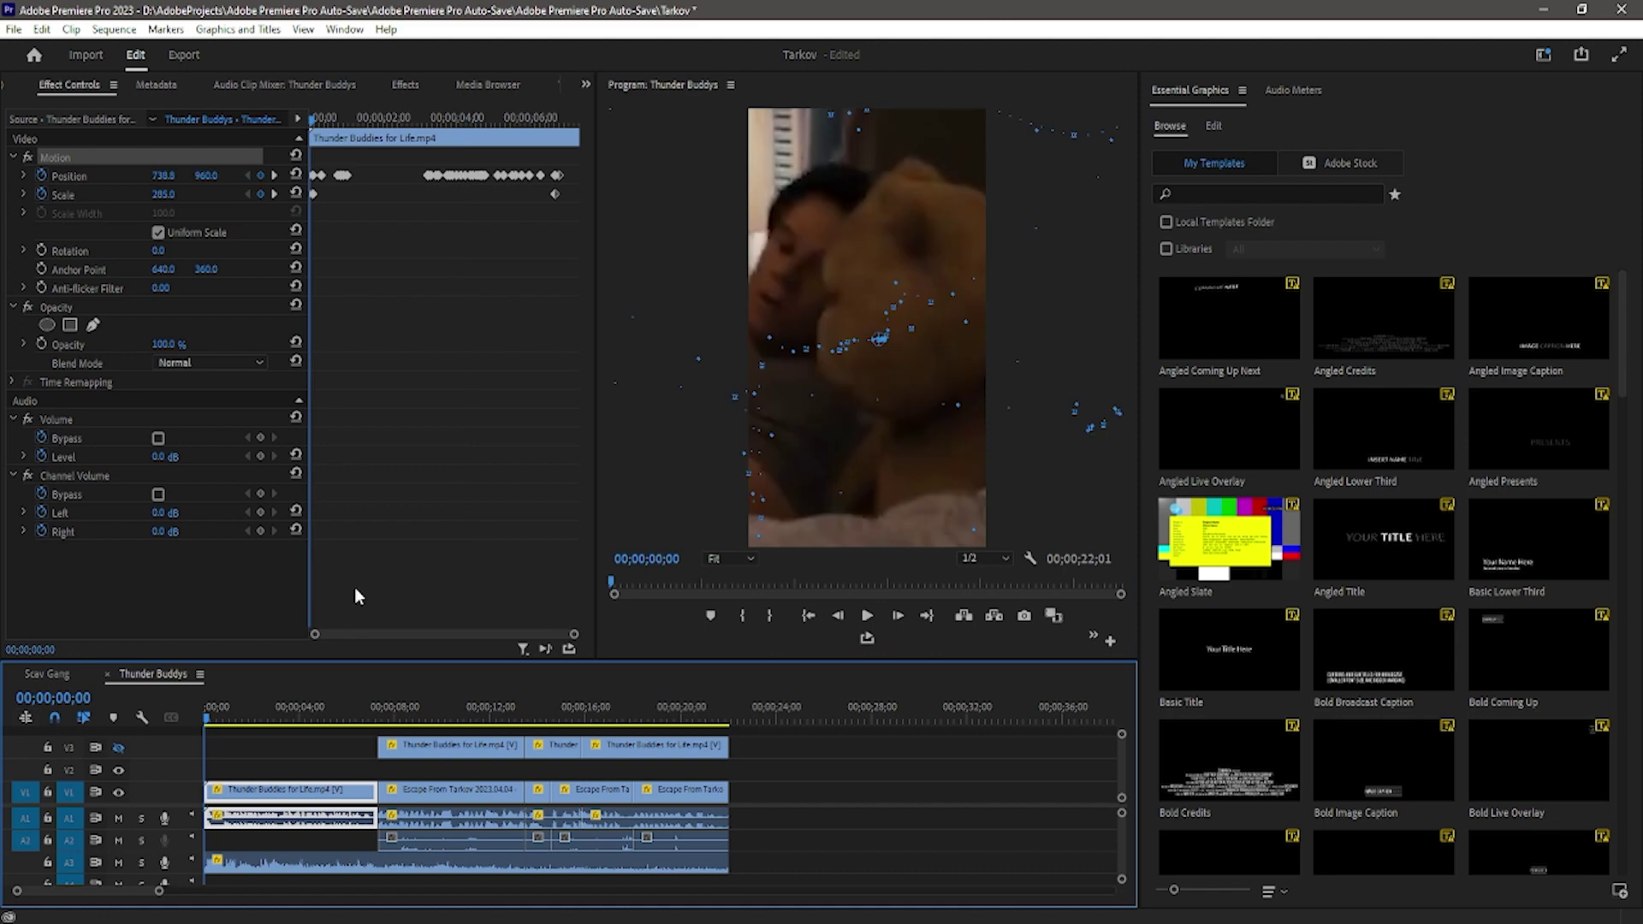
click(849, 743)
drag(770, 285, 961, 373)
text(STITCH)
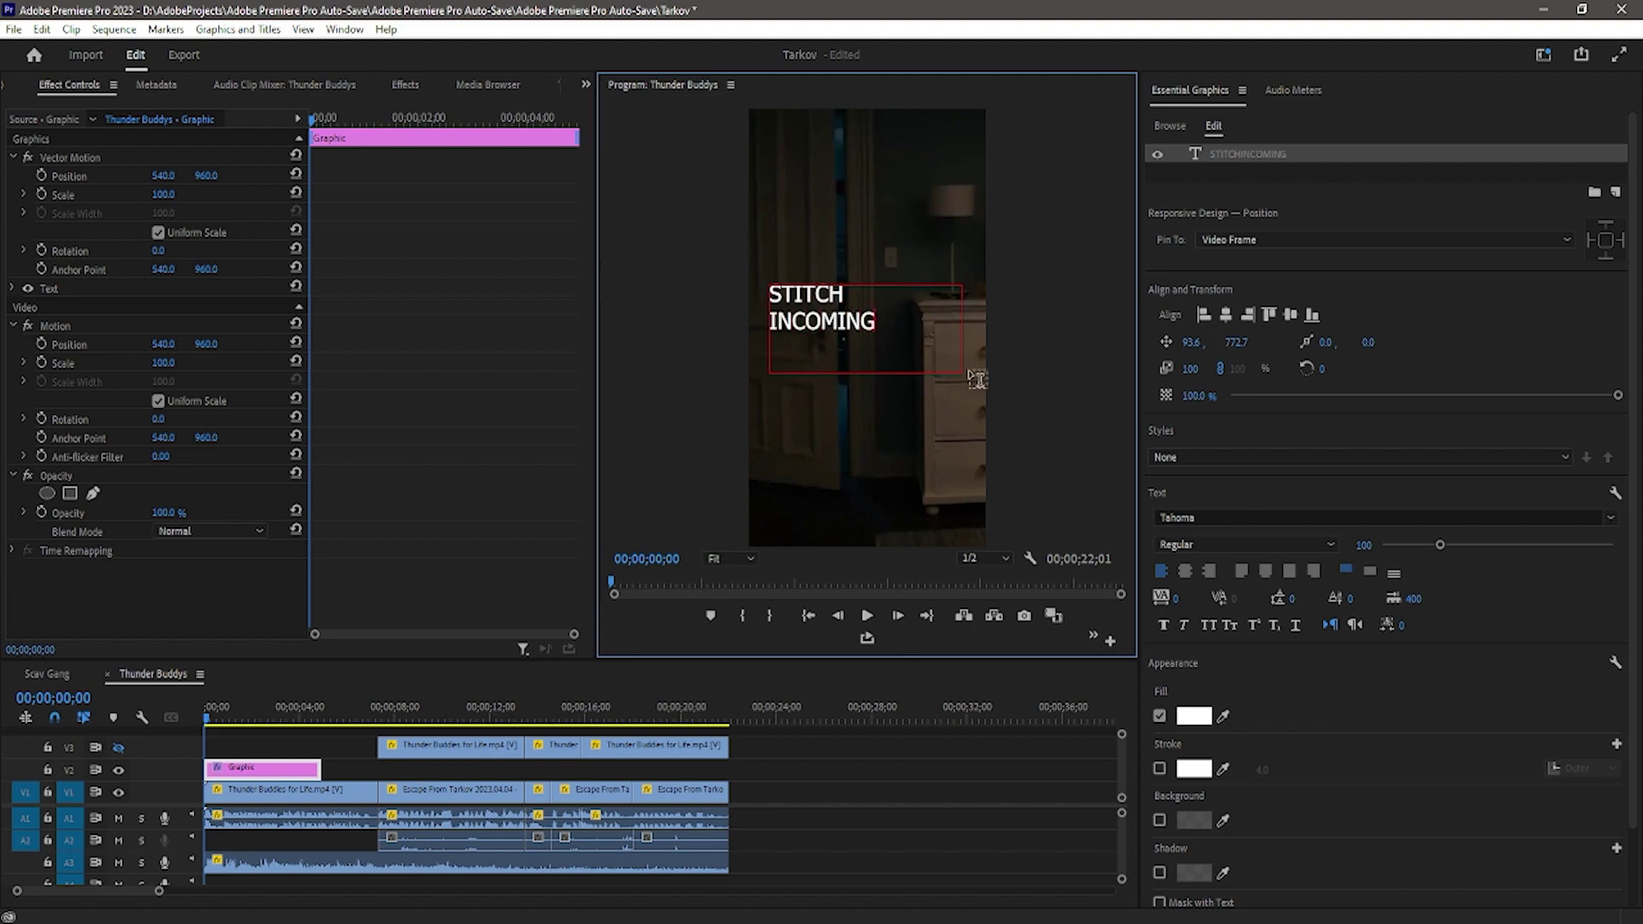
click(1029, 792)
Apply text style 1 to the STITCH INCOMING title and change its fill colour to white
click(830, 324)
click(1245, 457)
click(1213, 523)
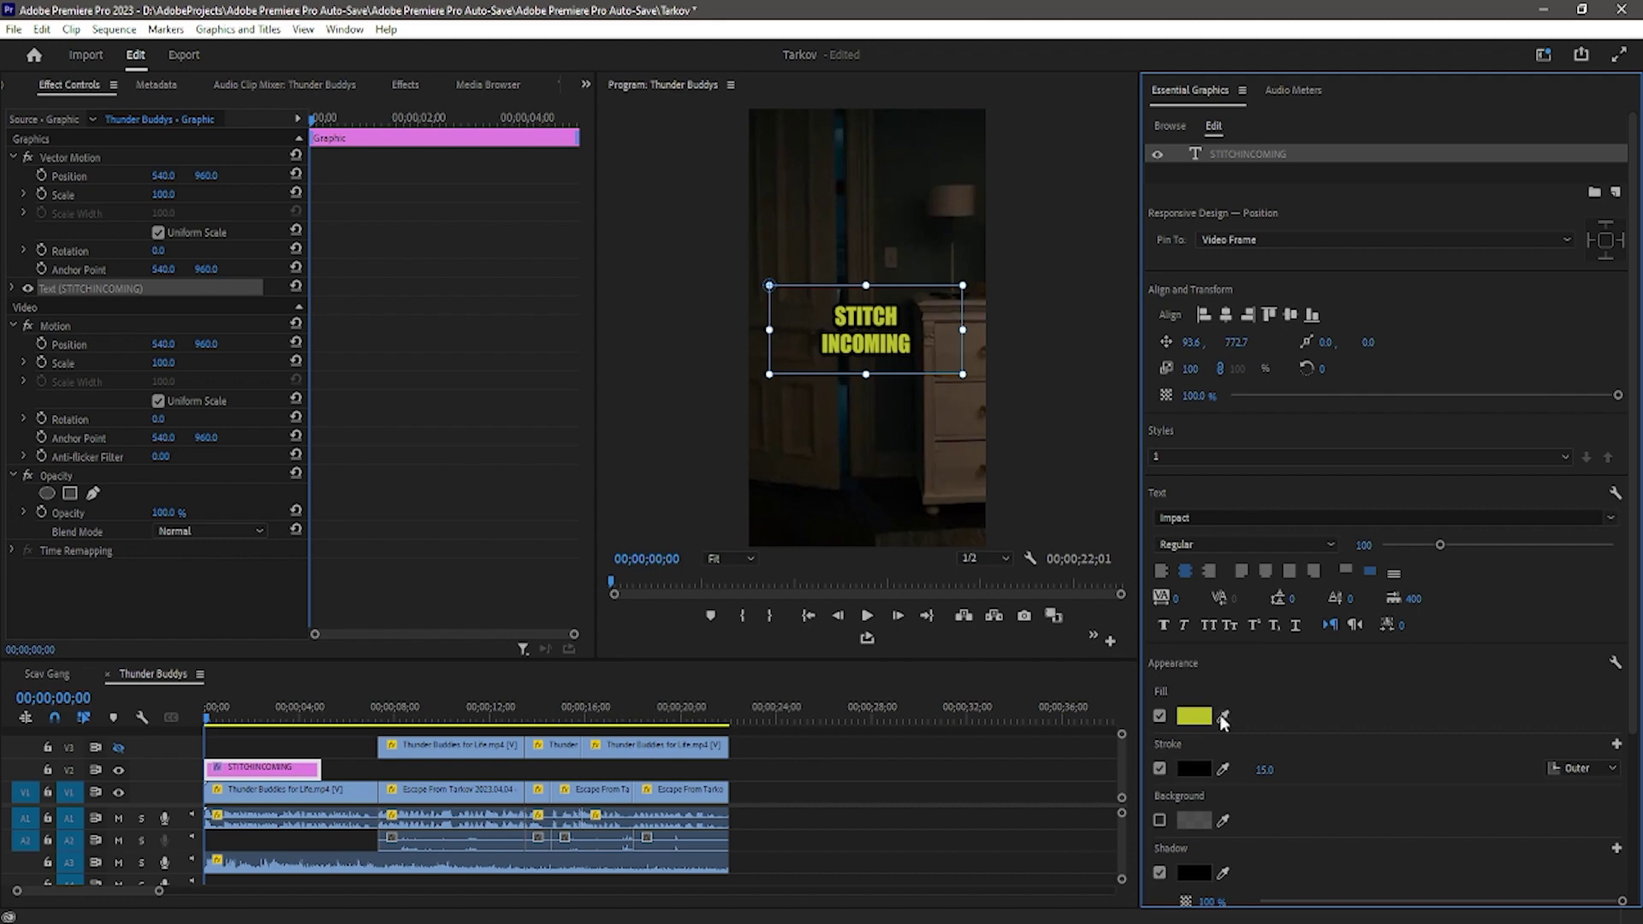
click(1193, 715)
drag(646, 410, 432, 669)
click(995, 337)
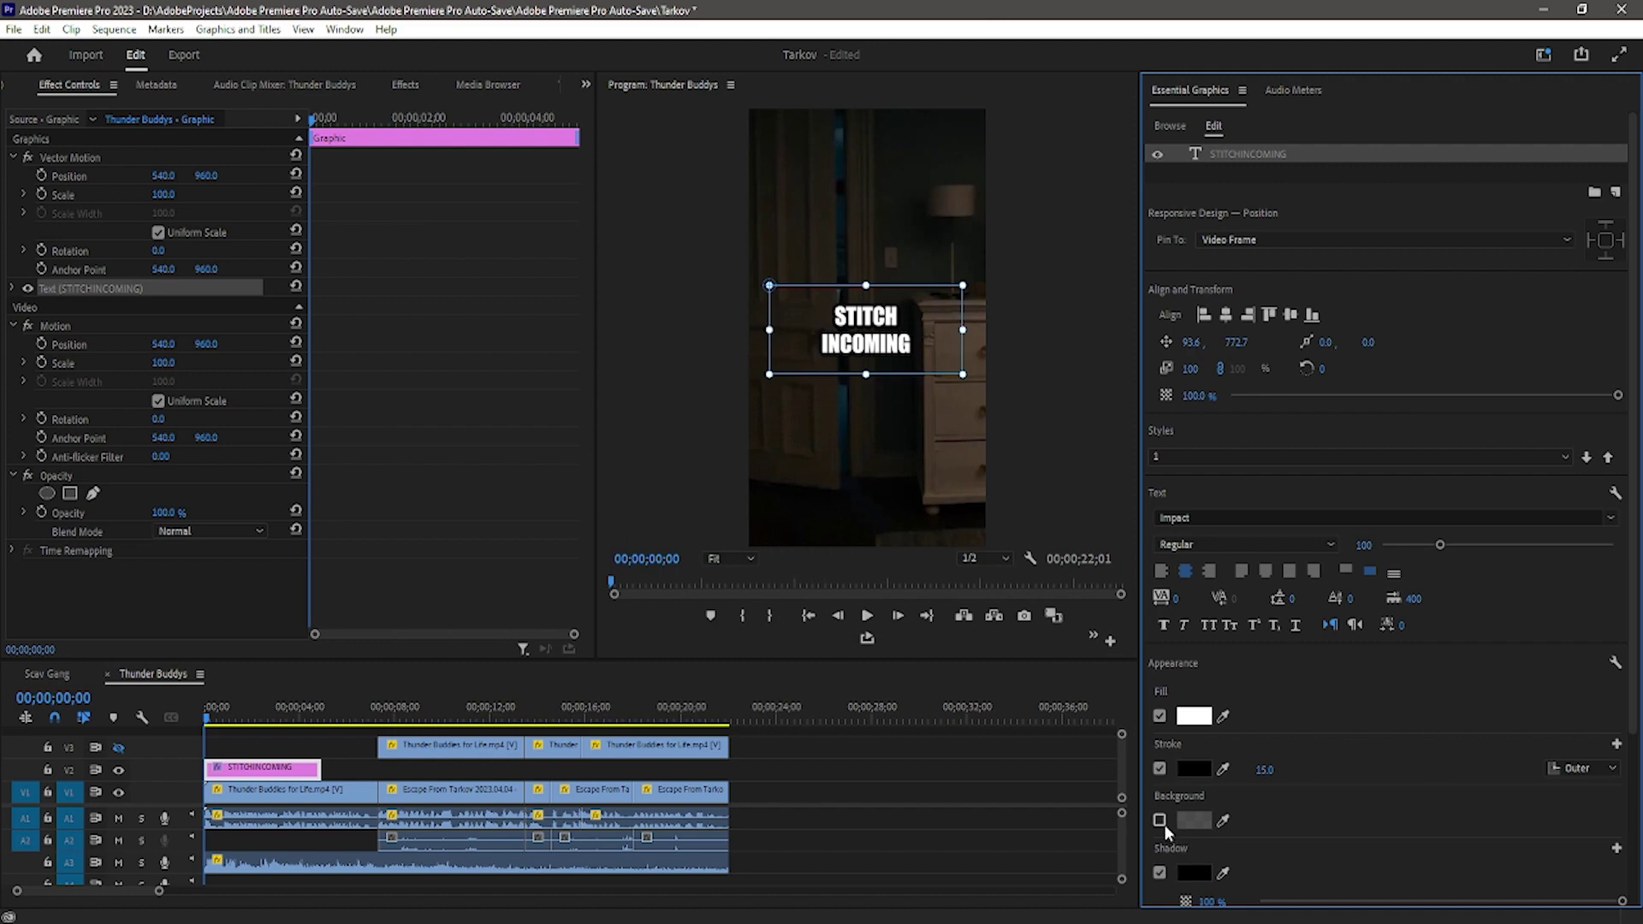
click(888, 834)
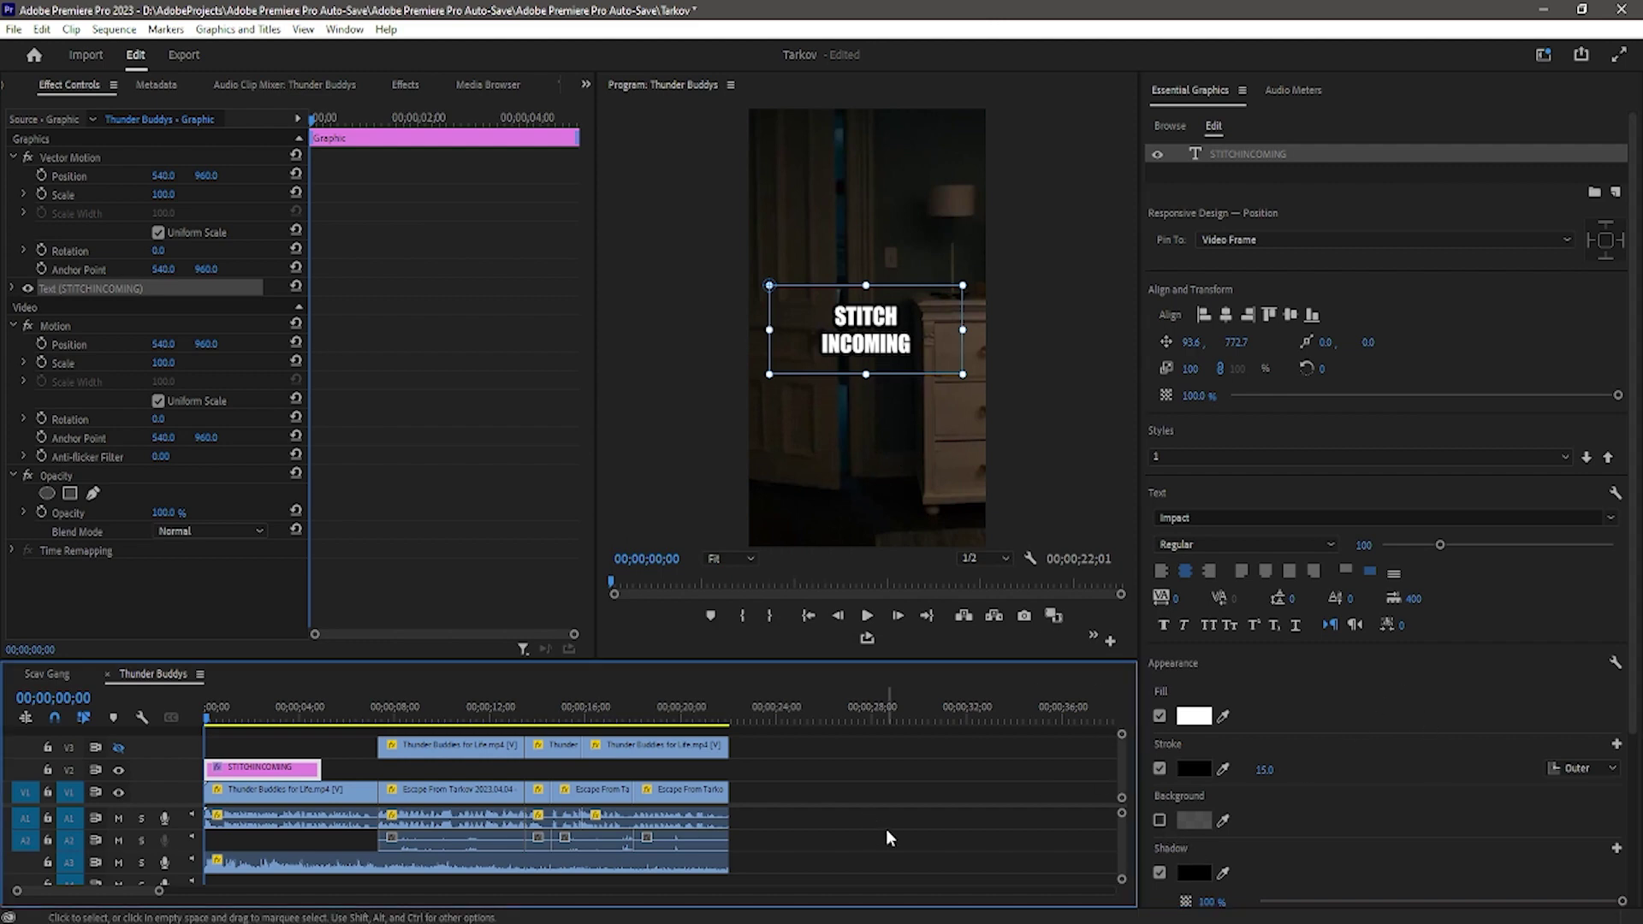
Lower the opacity of the STITCH INCOMING text to 21%
click(301, 775)
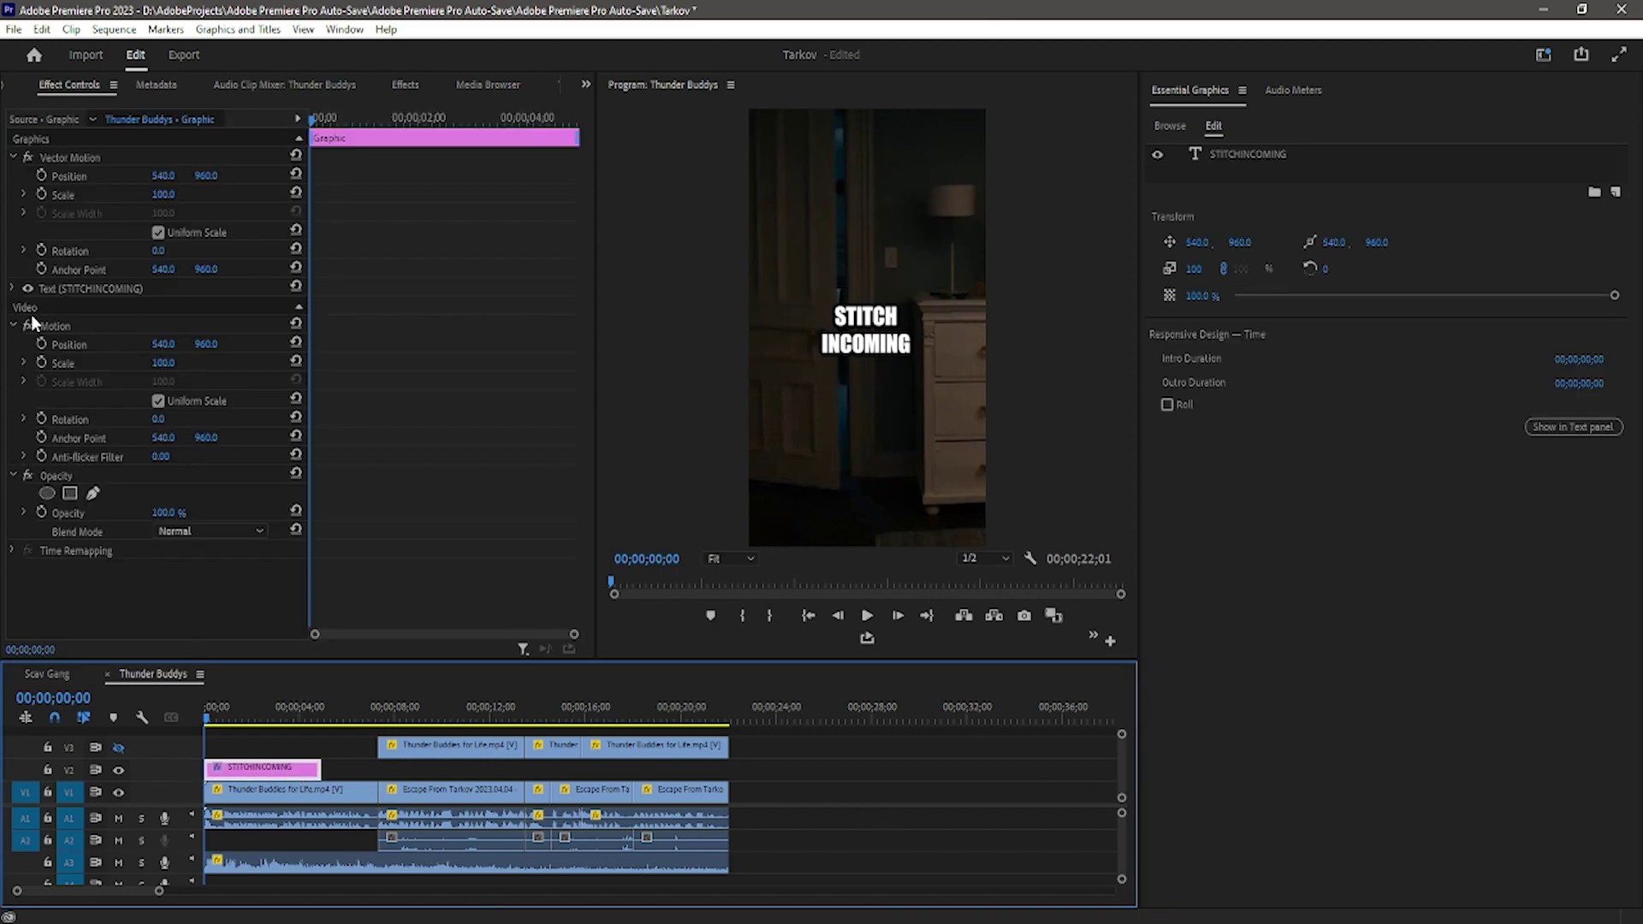
click(13, 289)
scroll(207, 430, down, 5)
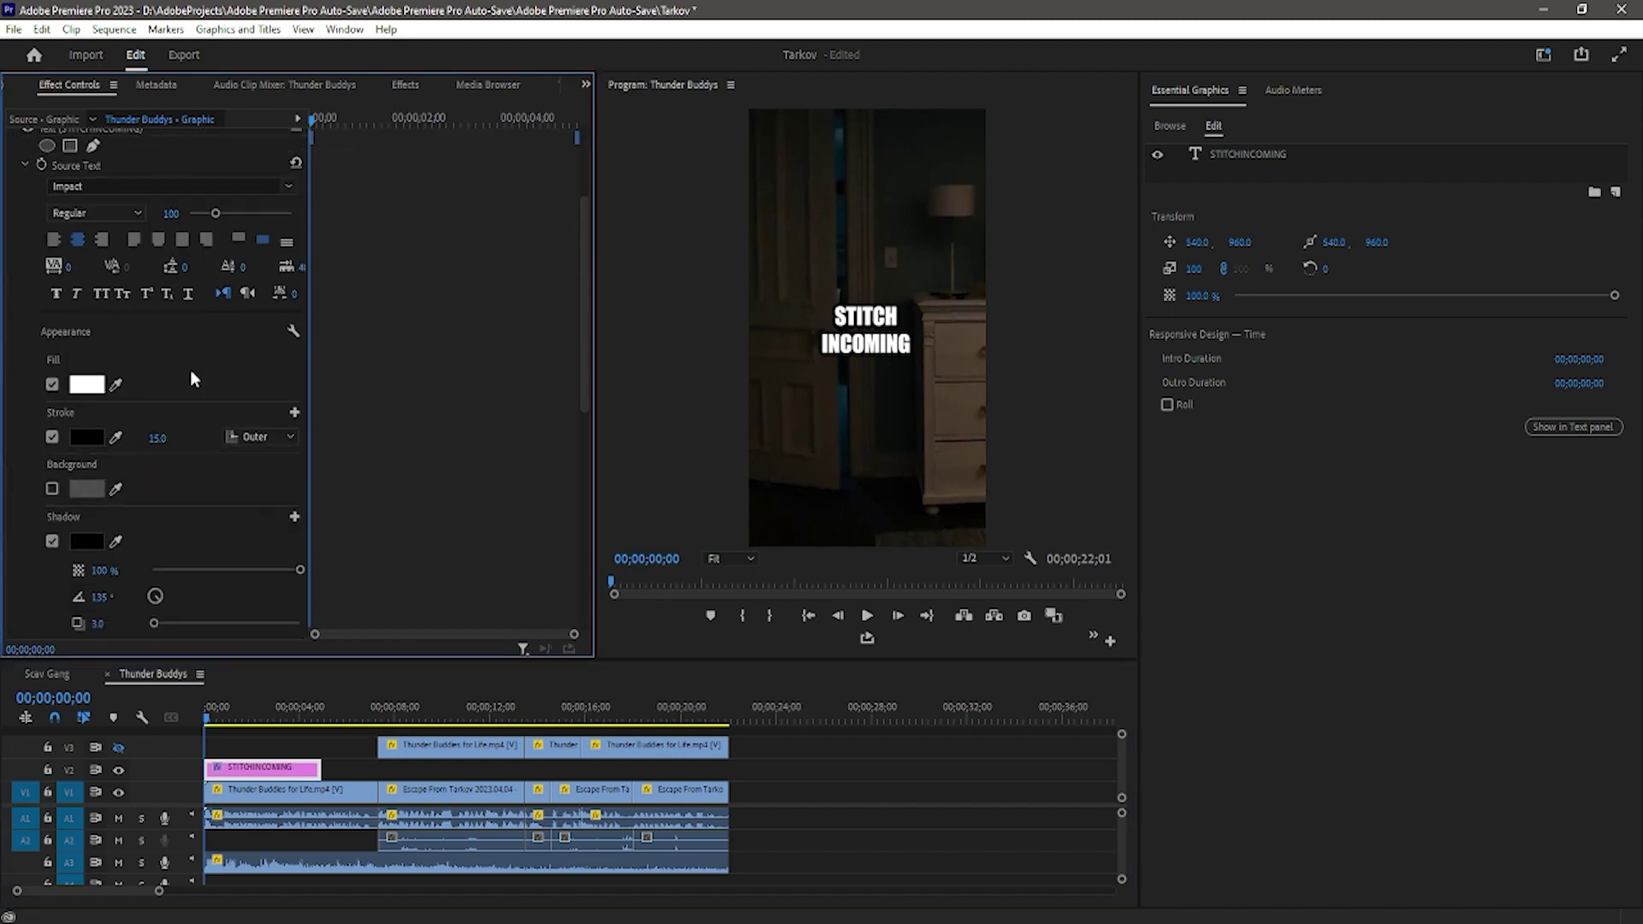
scroll(193, 380, down, 4)
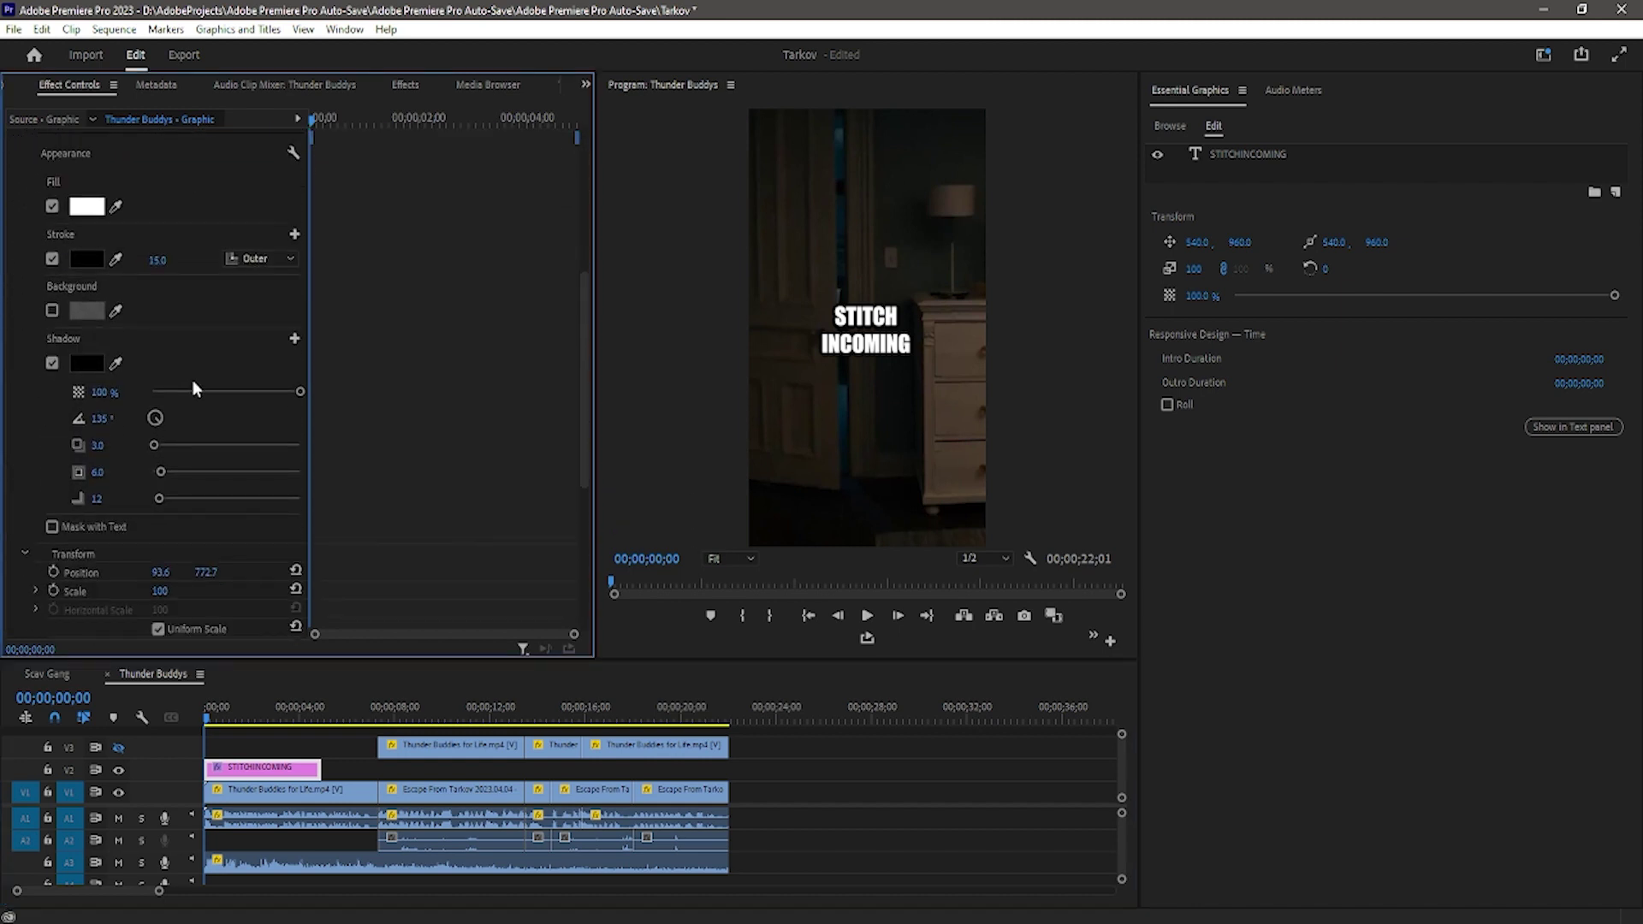
scroll(193, 390, down, 1)
drag(181, 547, 115, 547)
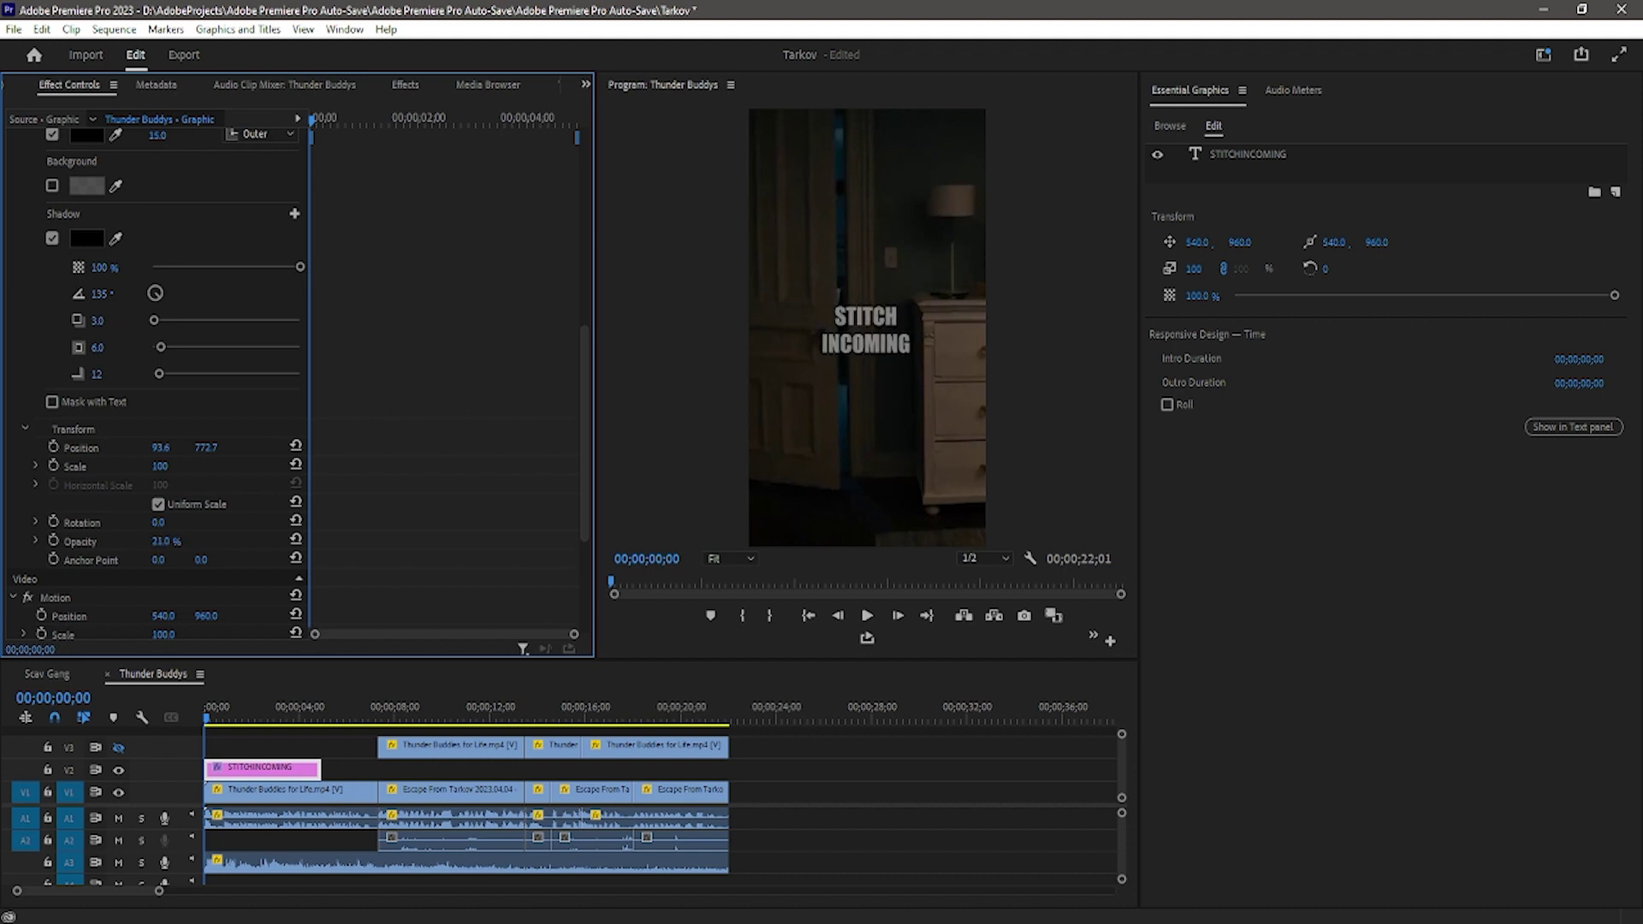
click(944, 821)
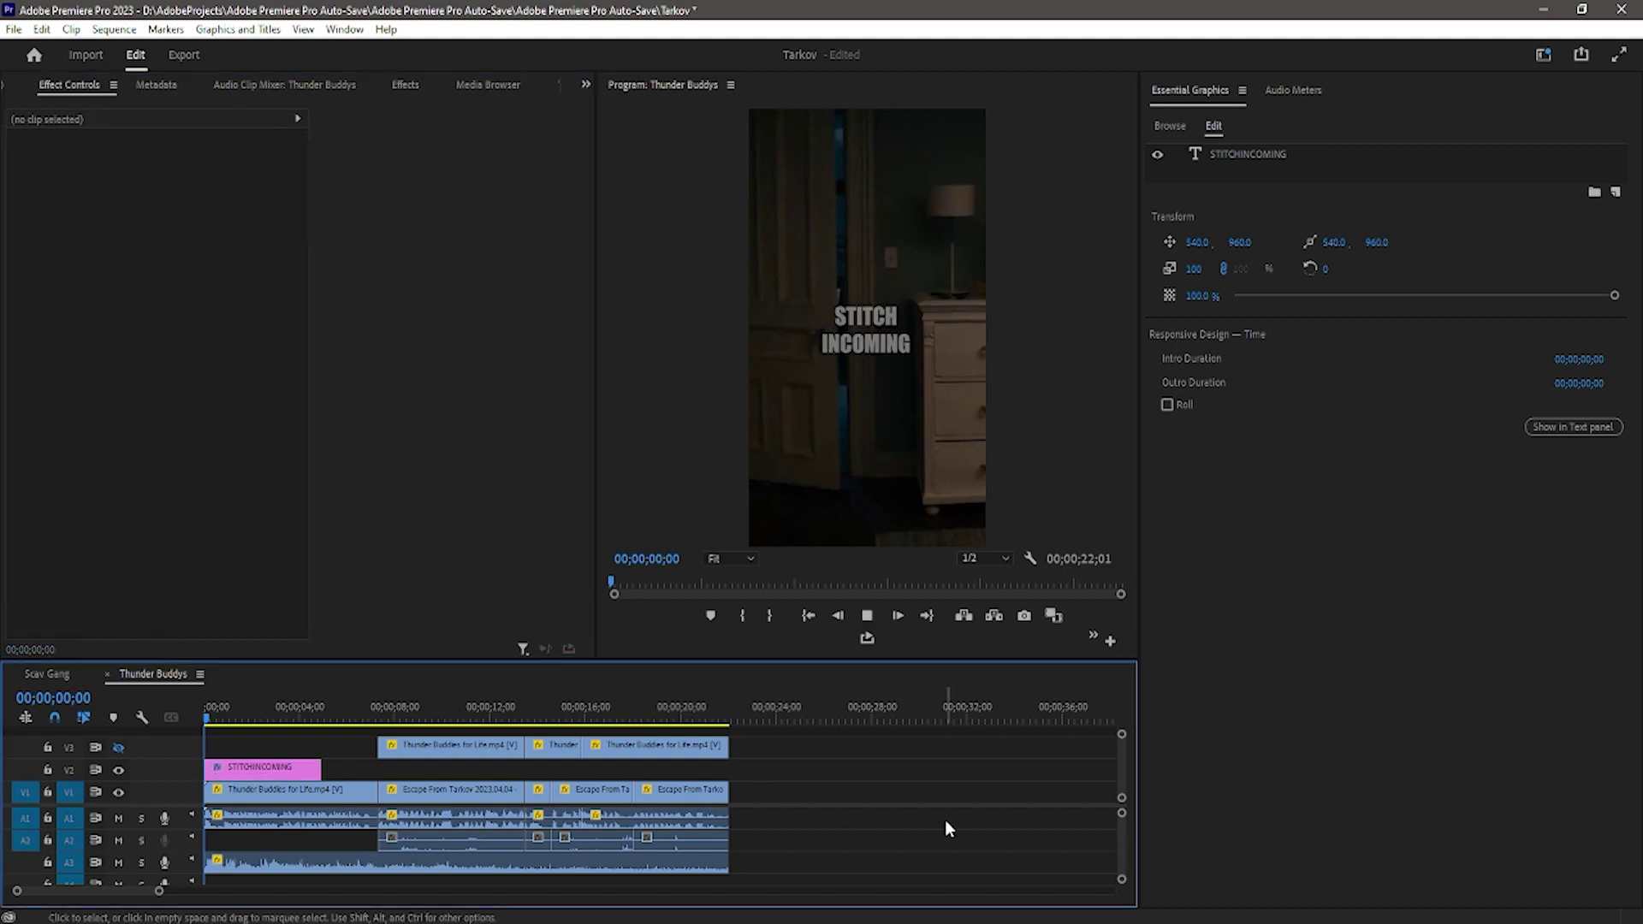
Preview the titled opening in full screen and extend the STITCH INCOMING title to the end of the opening clip
key(space)
click(1617, 54)
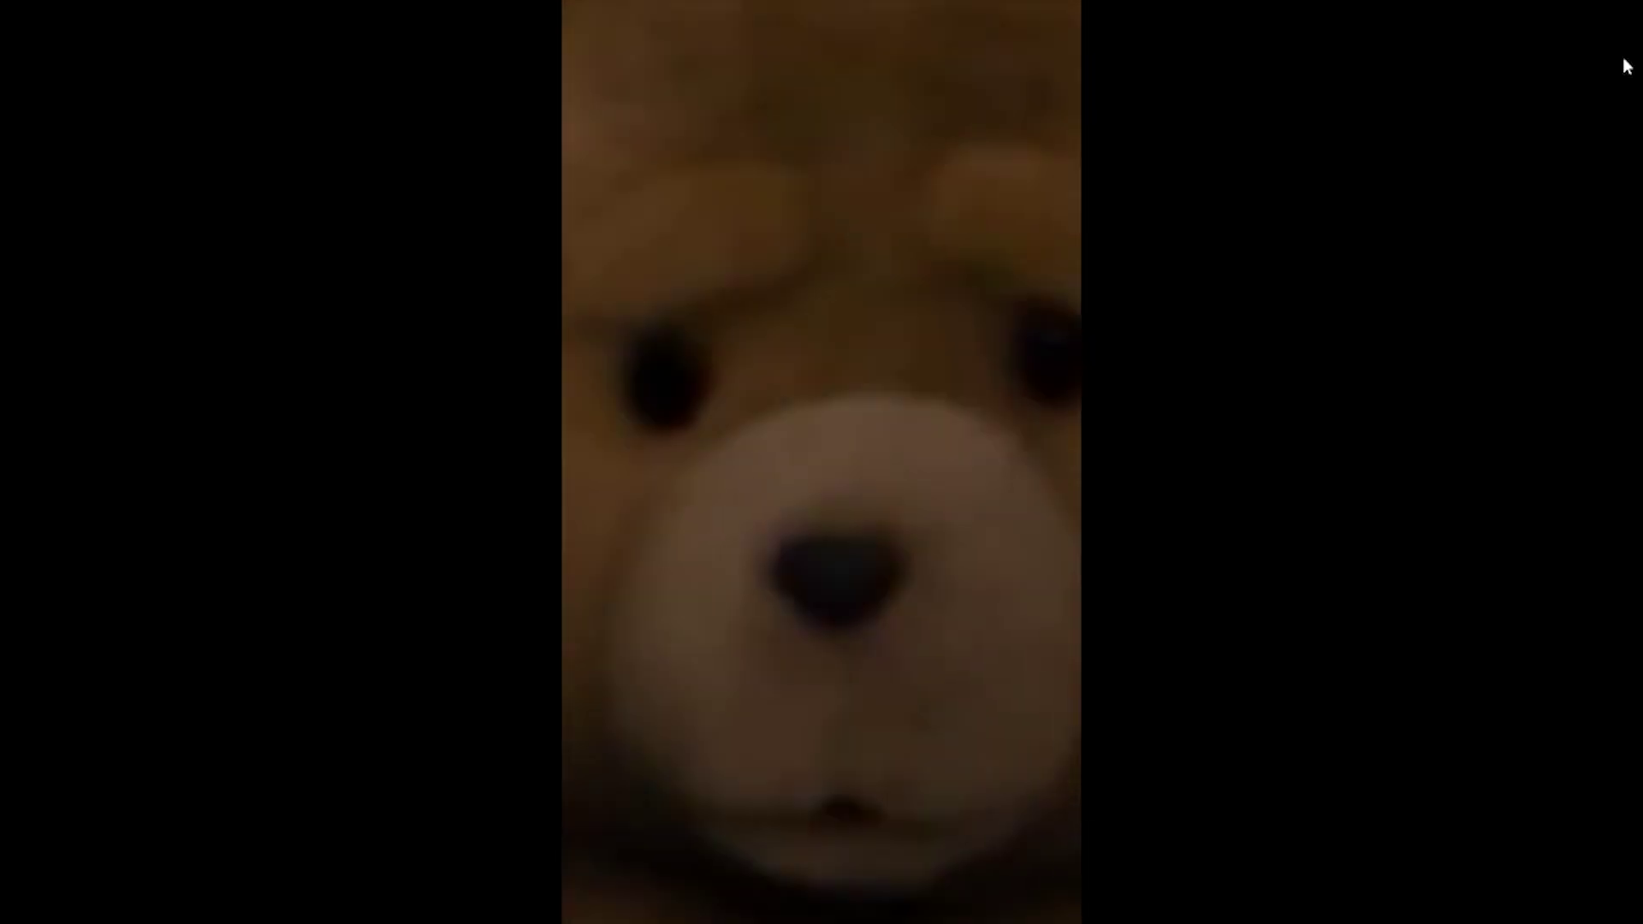
key(Escape)
drag(334, 769, 378, 770)
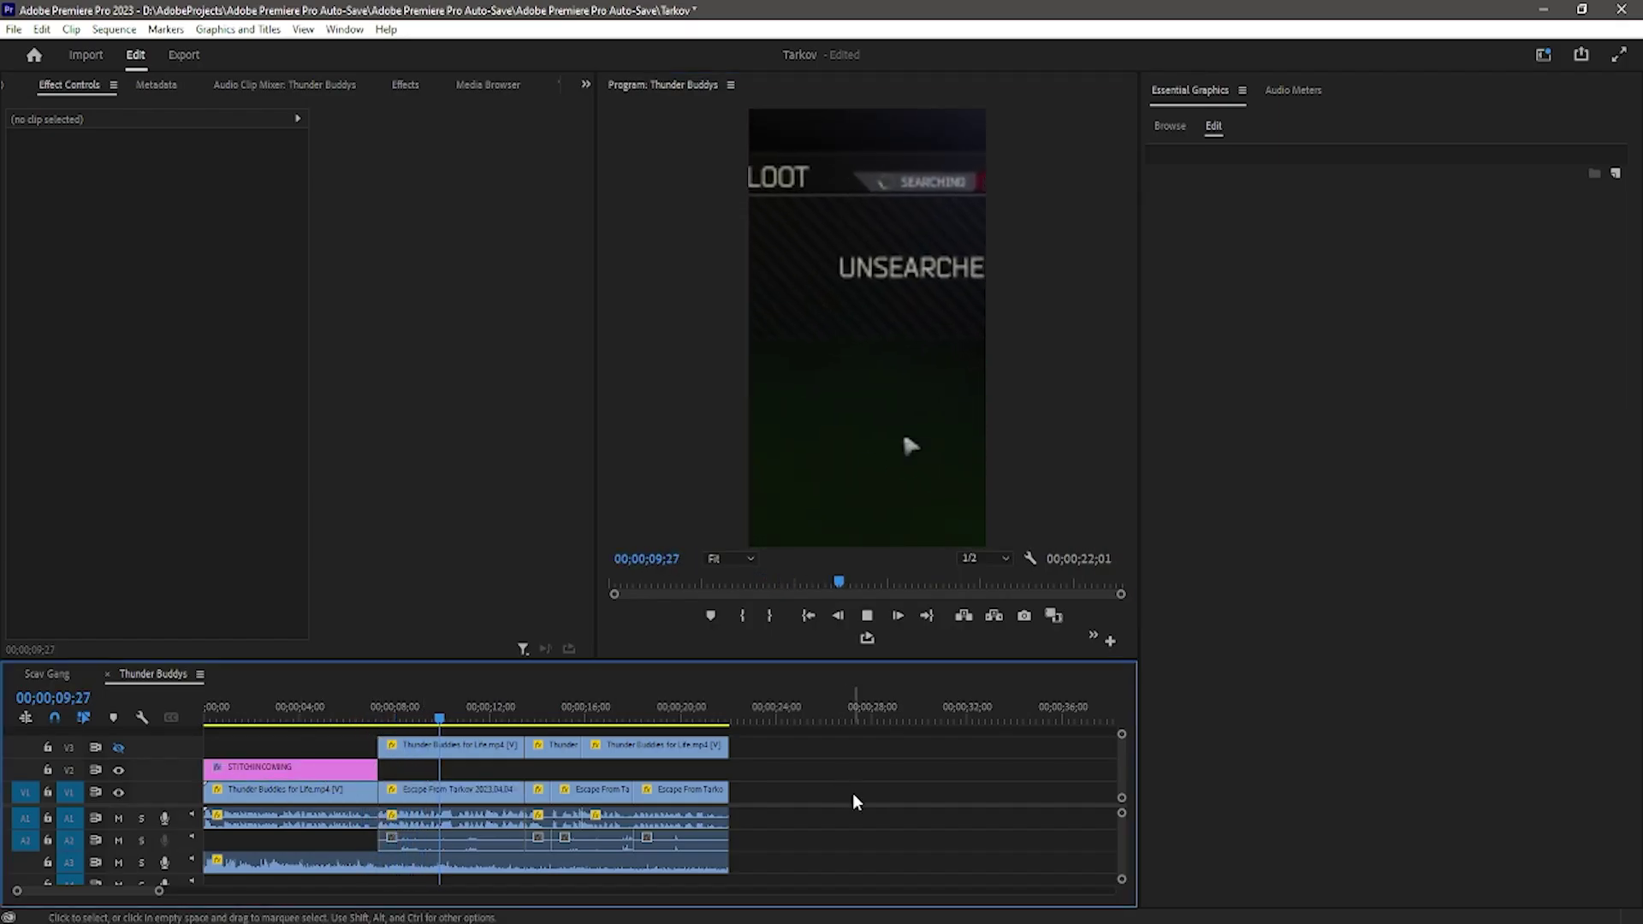
key(space)
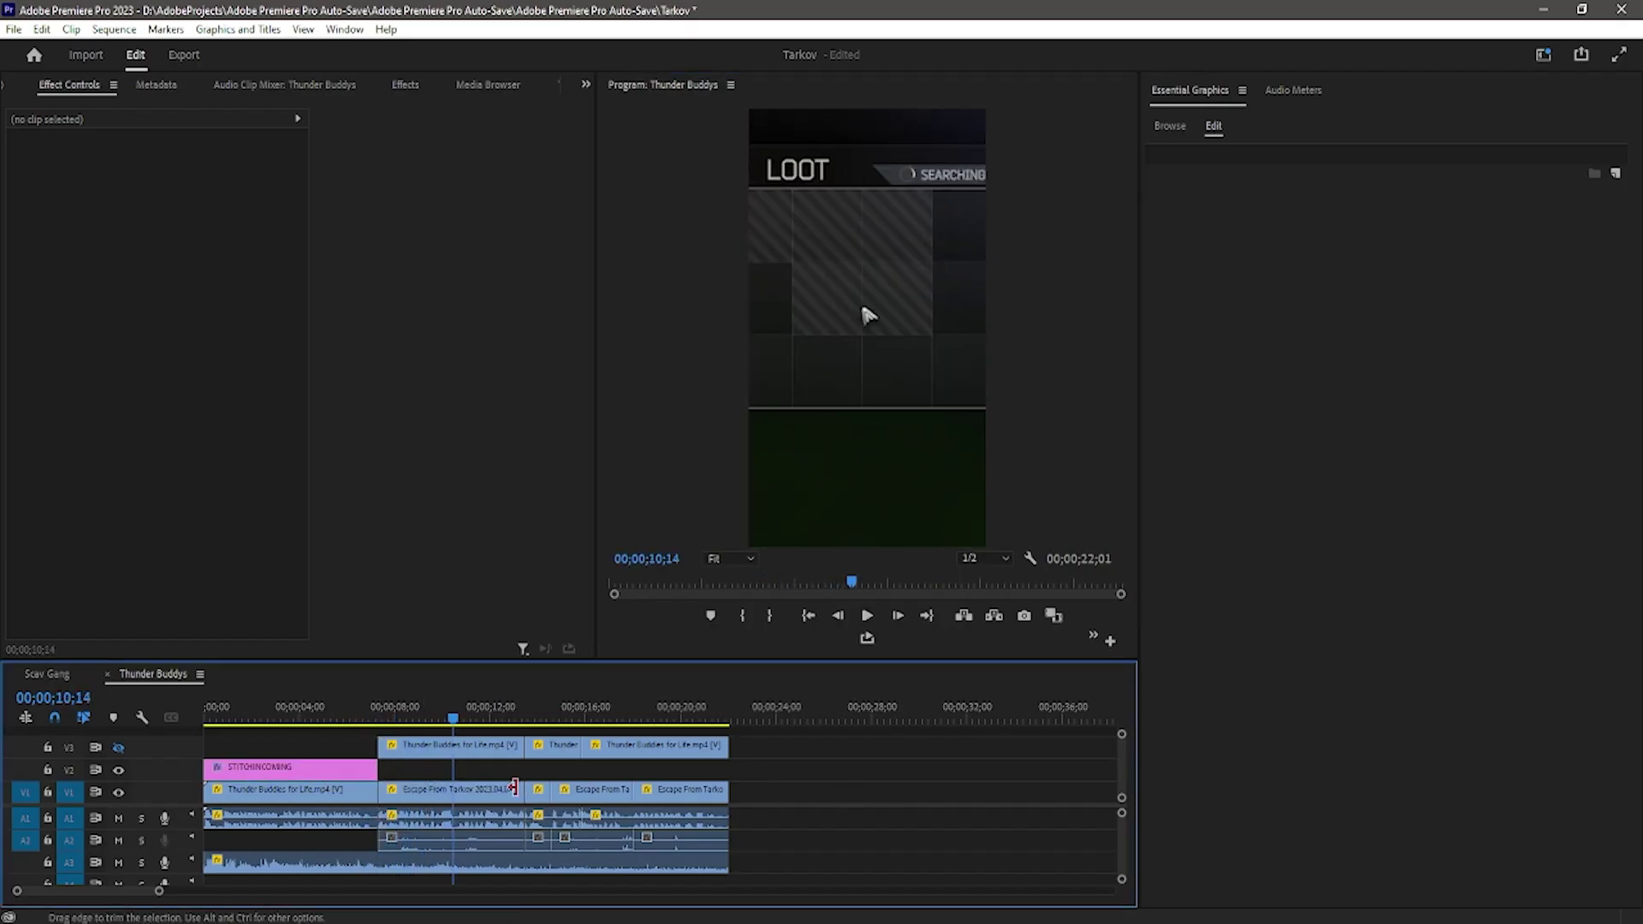
Add Position and Scale keyframes to the first gameplay clip at 00;00;10;14 and delete the single Position keyframe between there and 00;00;12;00
click(466, 799)
click(261, 175)
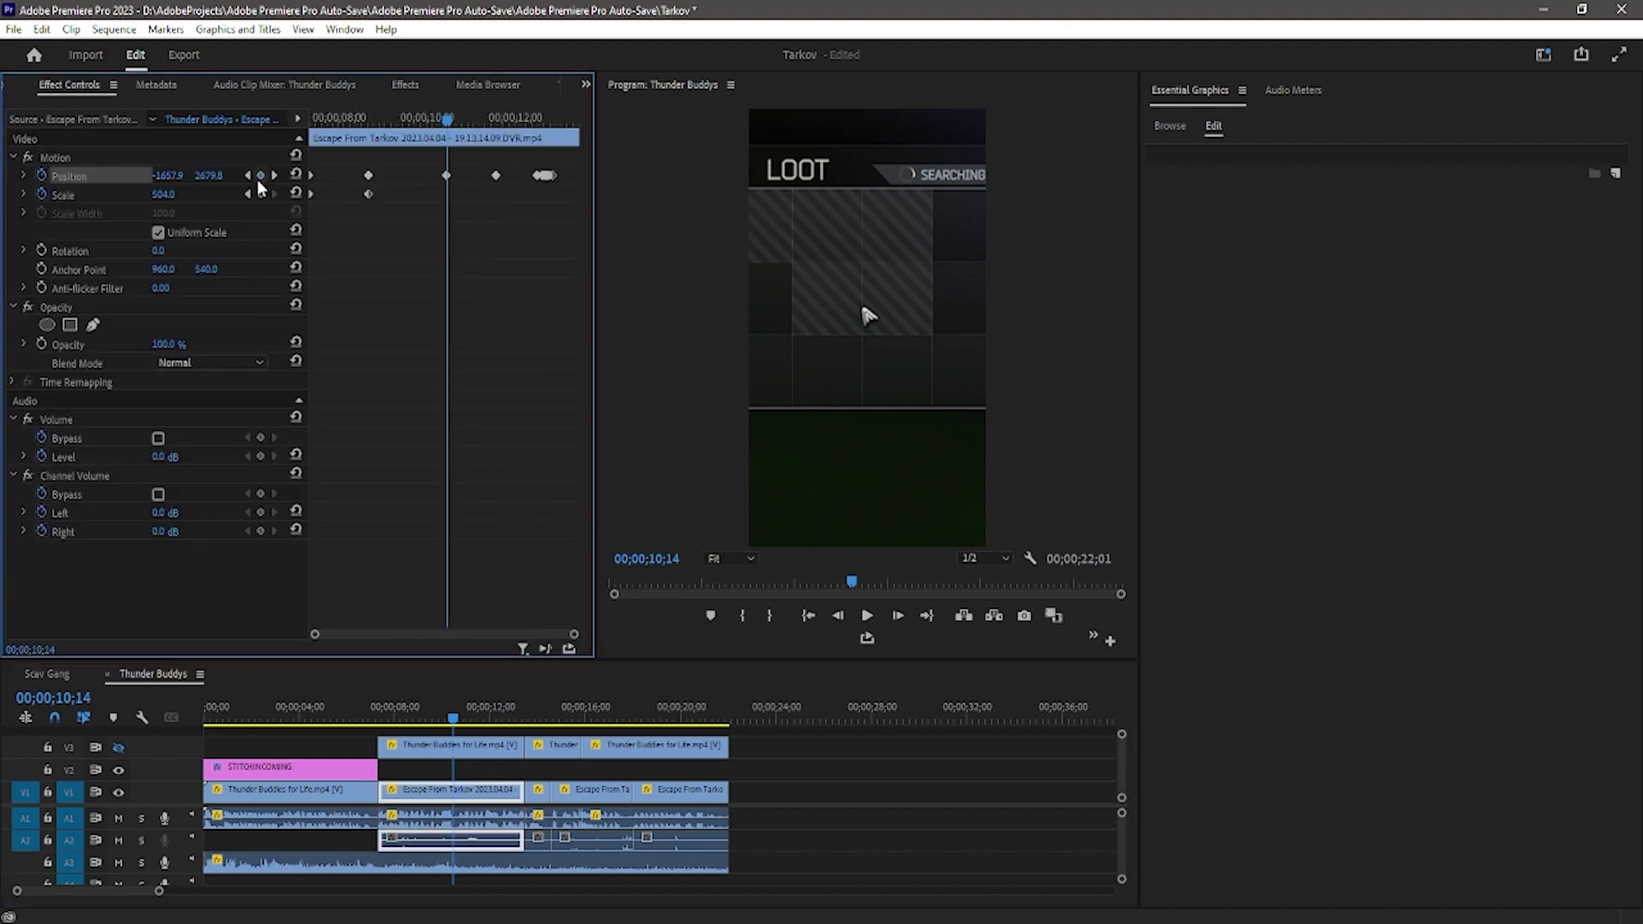
click(261, 194)
key(shift+Right)
key(shift+Right)
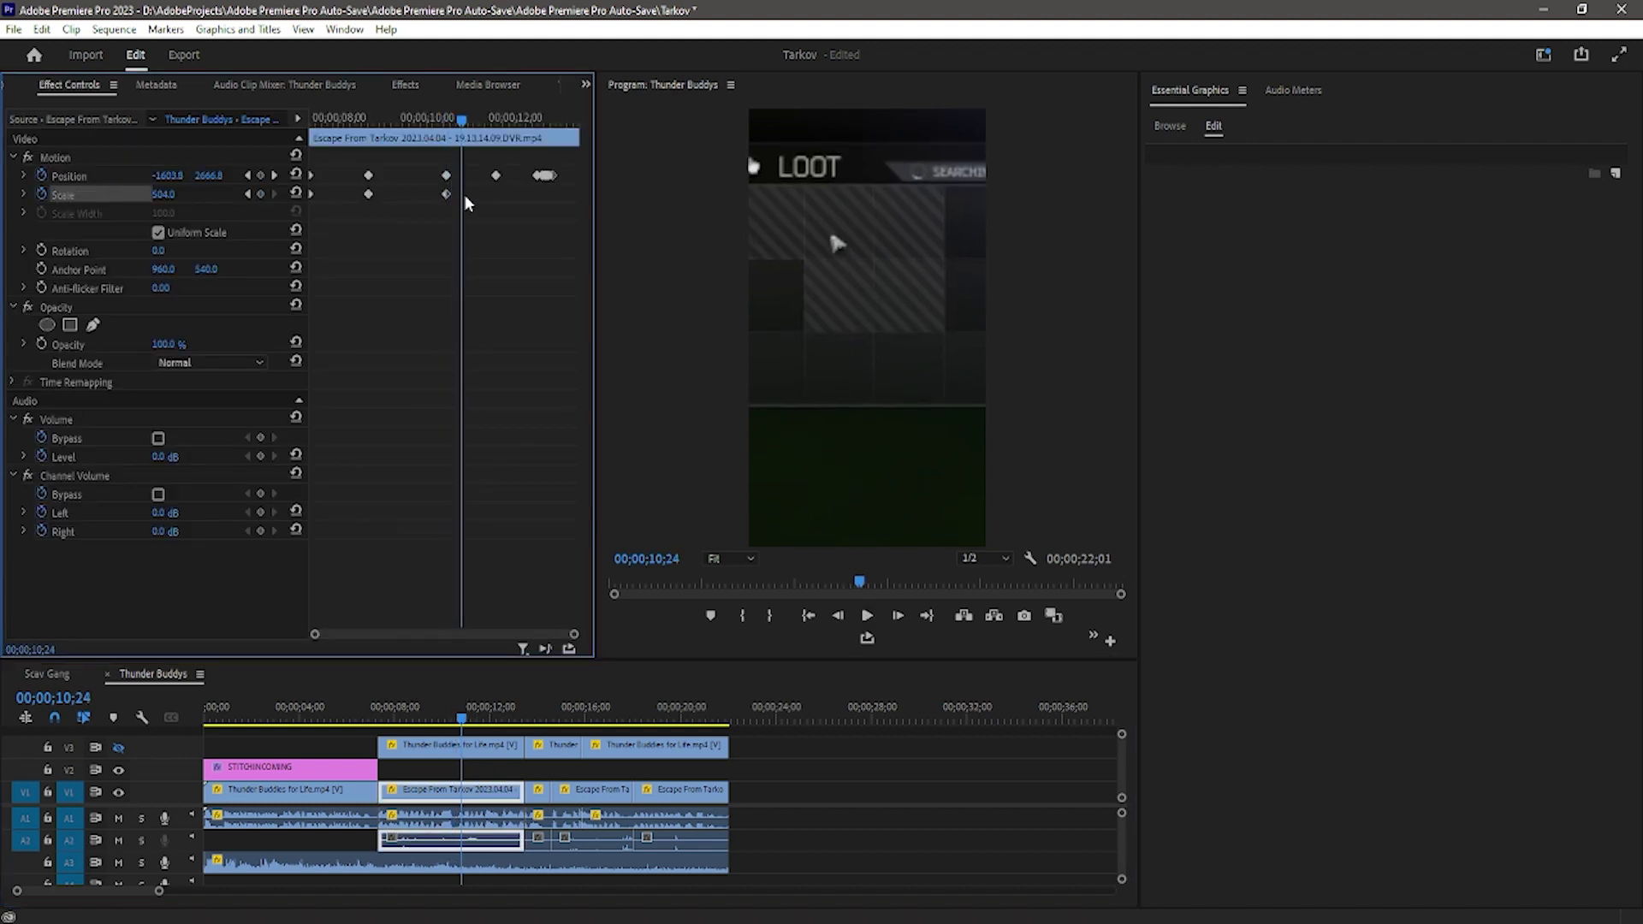
click(495, 175)
key(Delete)
Add Position and Scale keyframes to the first gameplay clip at about 00;00;12;13 and replay the loot search to check the timing
click(449, 122)
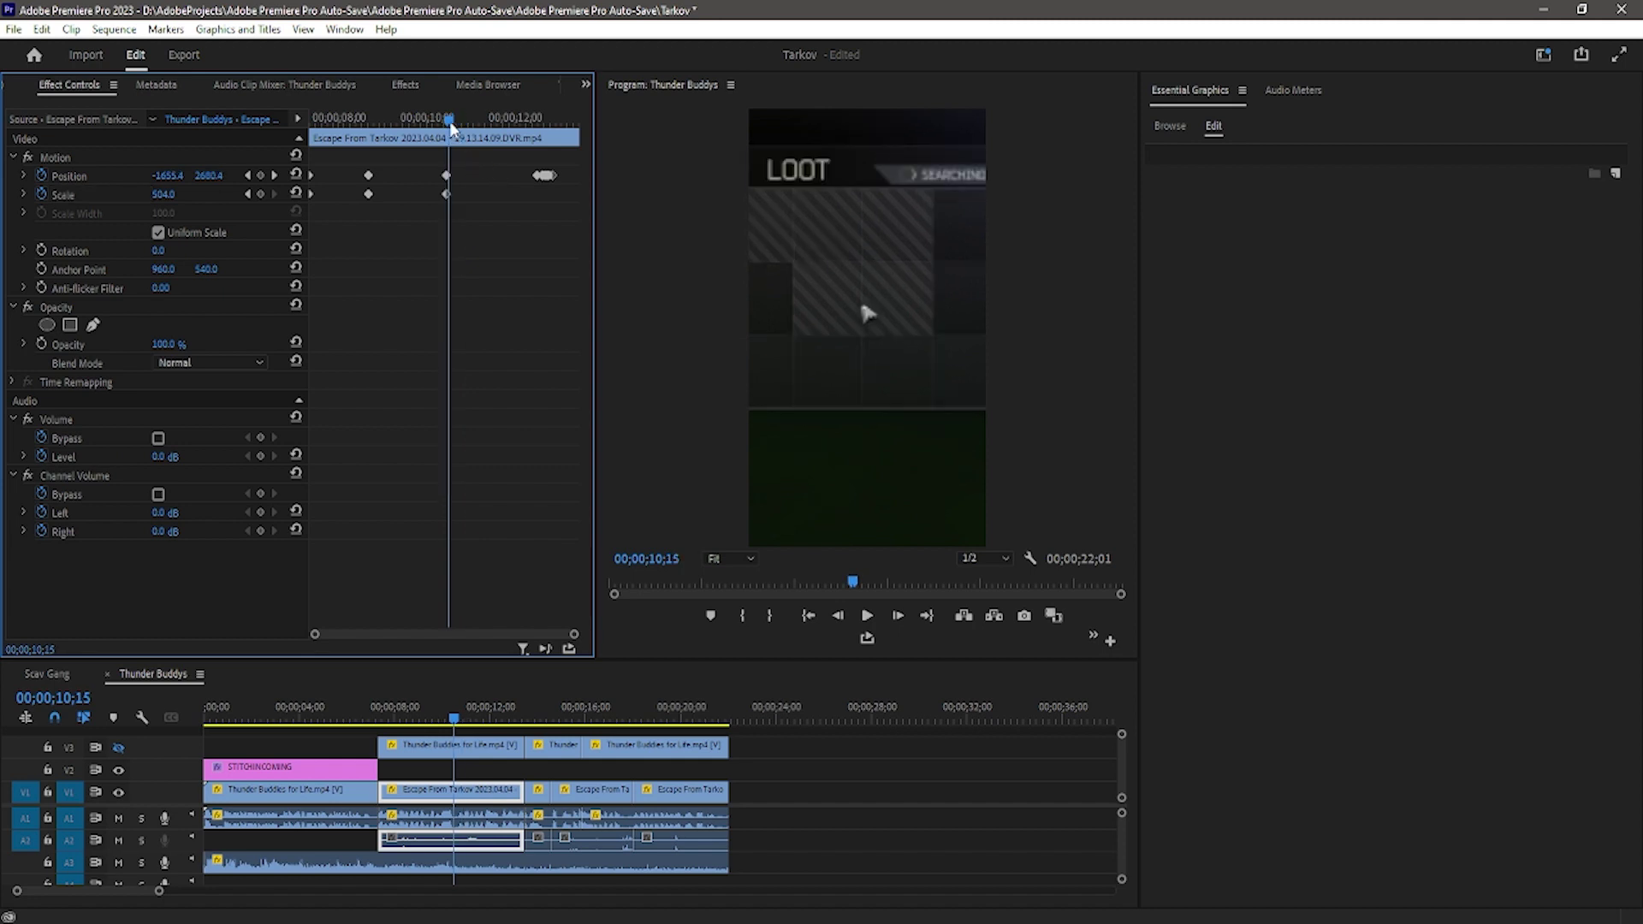
key(shift+Right)
key(shift+Right)
drag(507, 127, 537, 127)
click(446, 127)
key(space)
click(385, 137)
click(378, 124)
key(space)
key(space)
Delete the gameplay clip's second pair of Position and Scale keyframes, move the 00;00;10;14 pair to about 00;00;10;24, and replay the zoom
drag(385, 205, 351, 147)
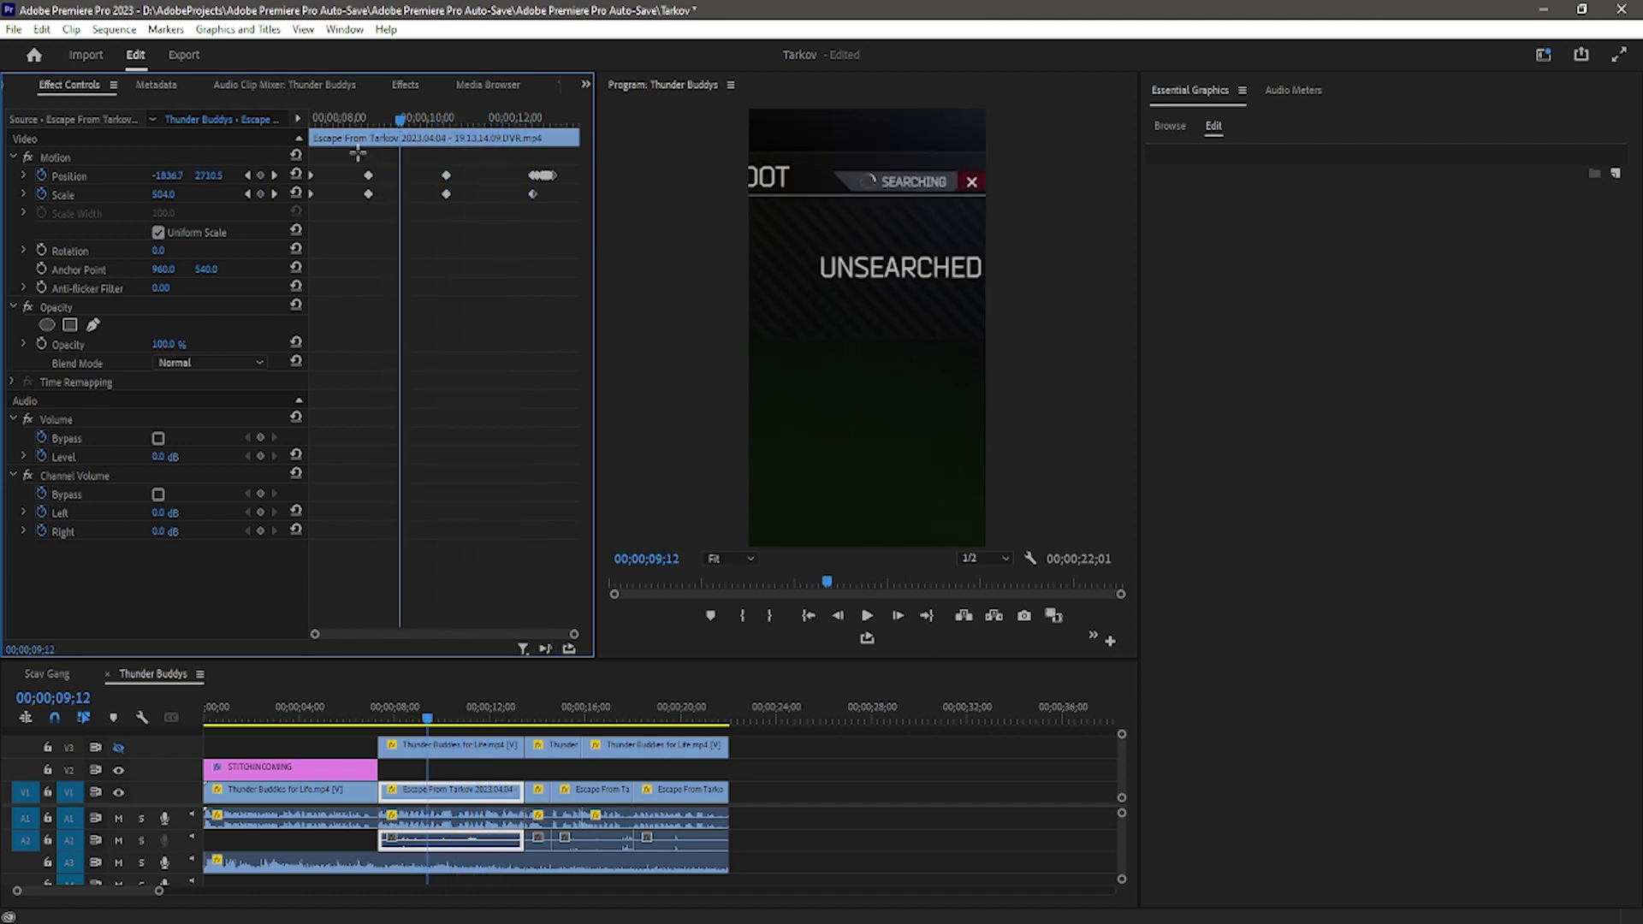
key(Delete)
mouse_move(445, 175)
mouse_down()
mouse_move(379, 161)
mouse_move(485, 189)
mouse_move(462, 176)
mouse_up()
drag(400, 120, 206, 130)
key(space)
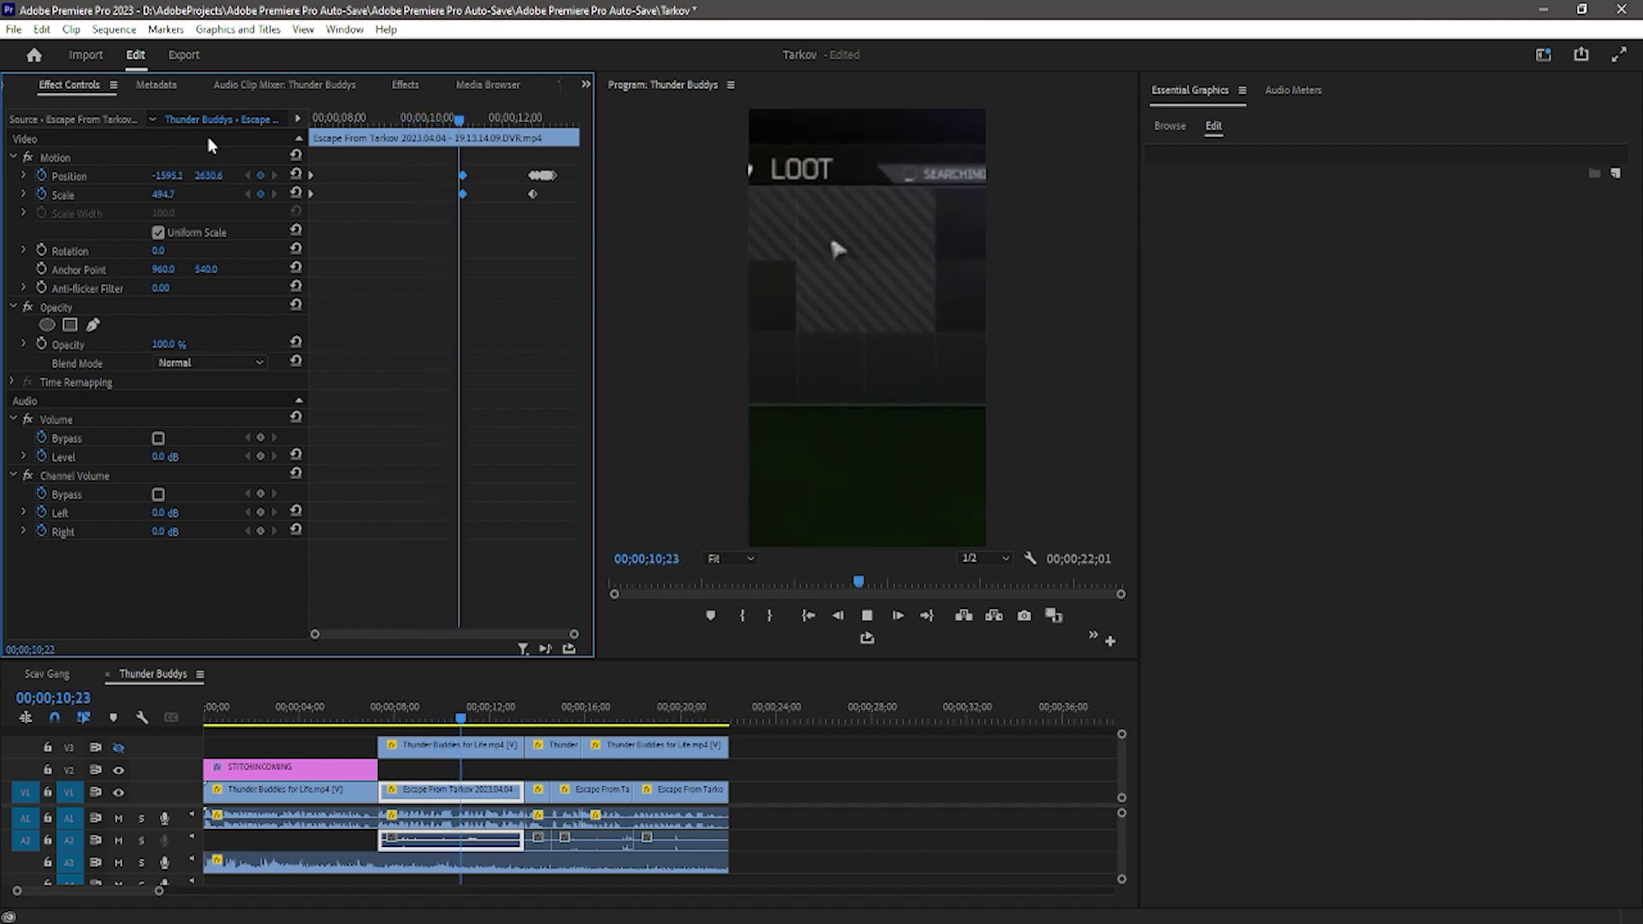
key(space)
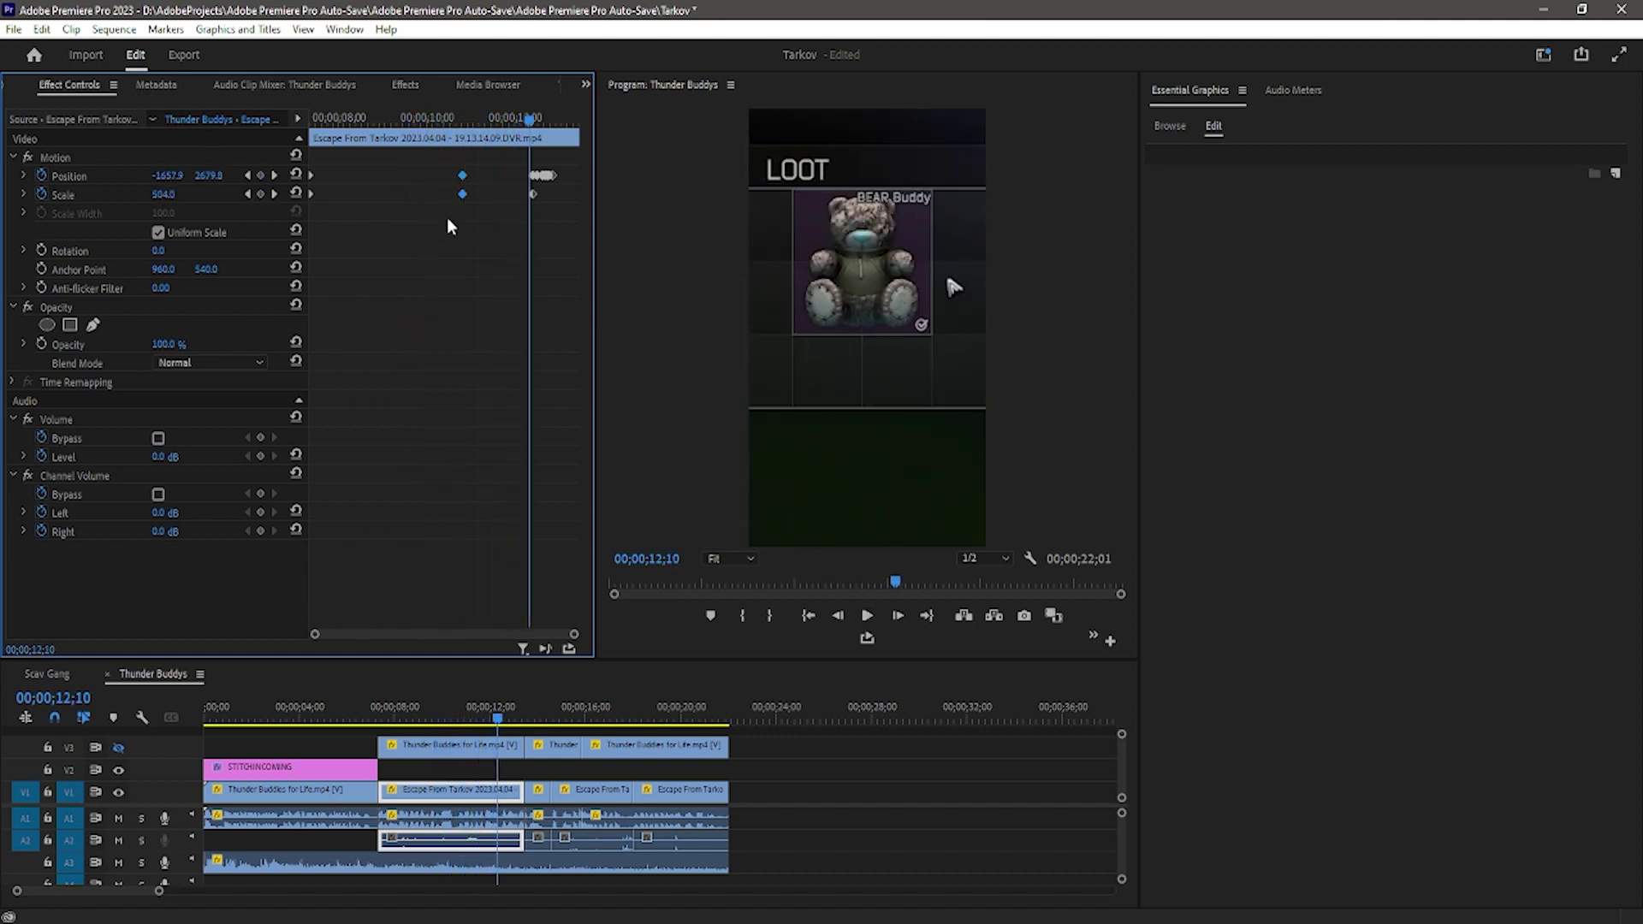
Add Position and Scale keyframes to the gameplay clip at 00;00;12;06 and set its Scale to 1180 at 00;00;12;13
drag(528, 130, 518, 127)
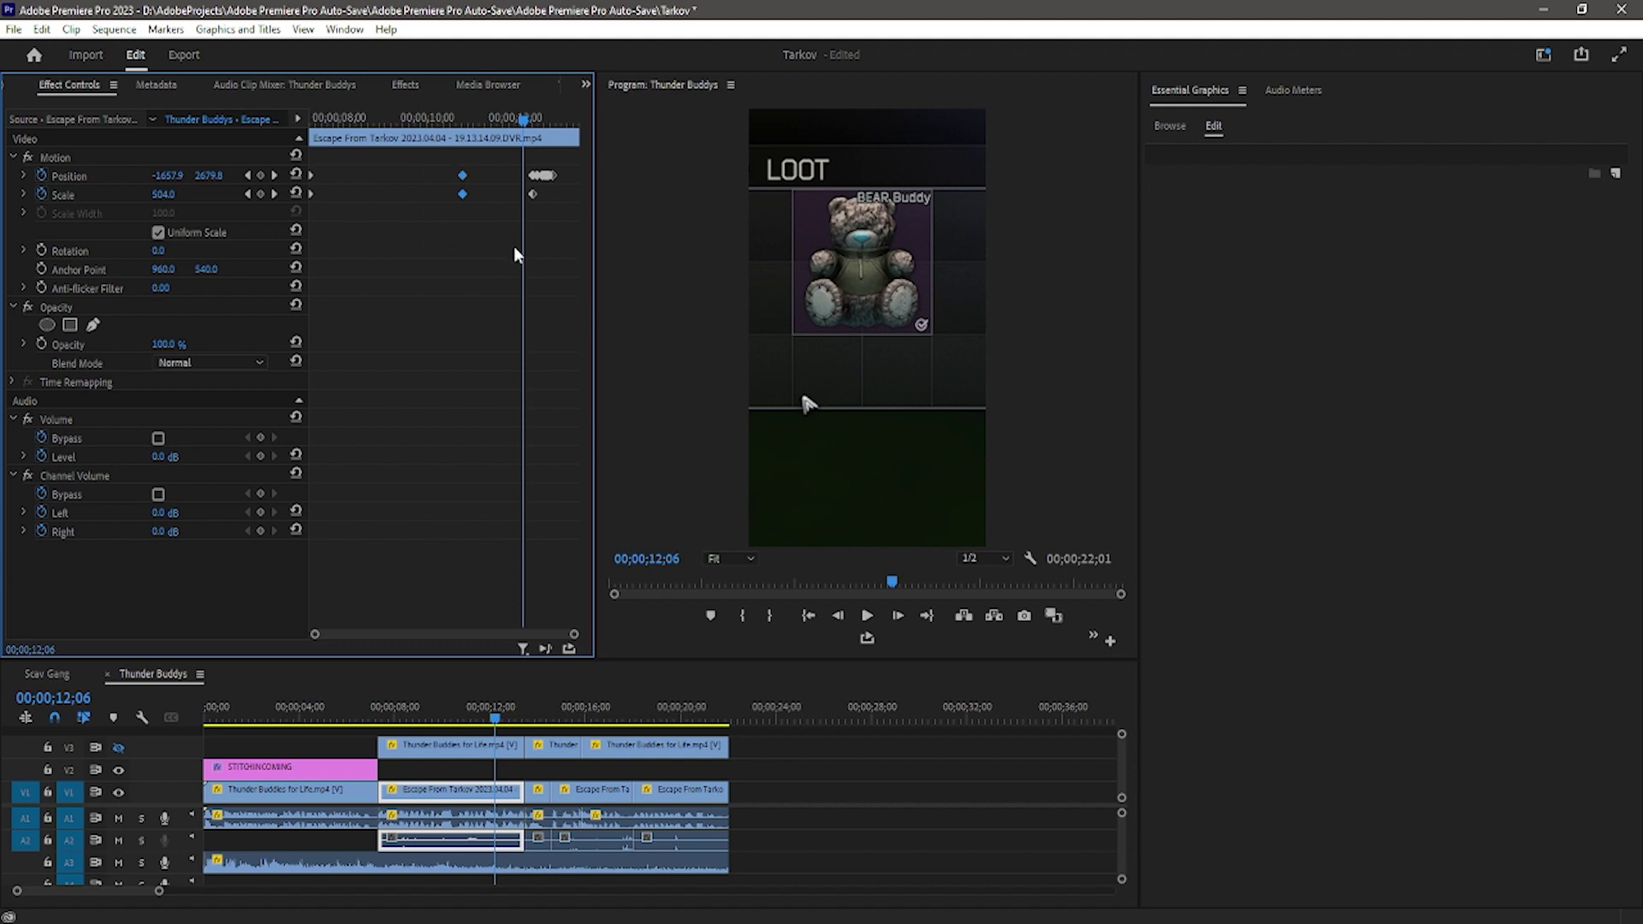
click(276, 177)
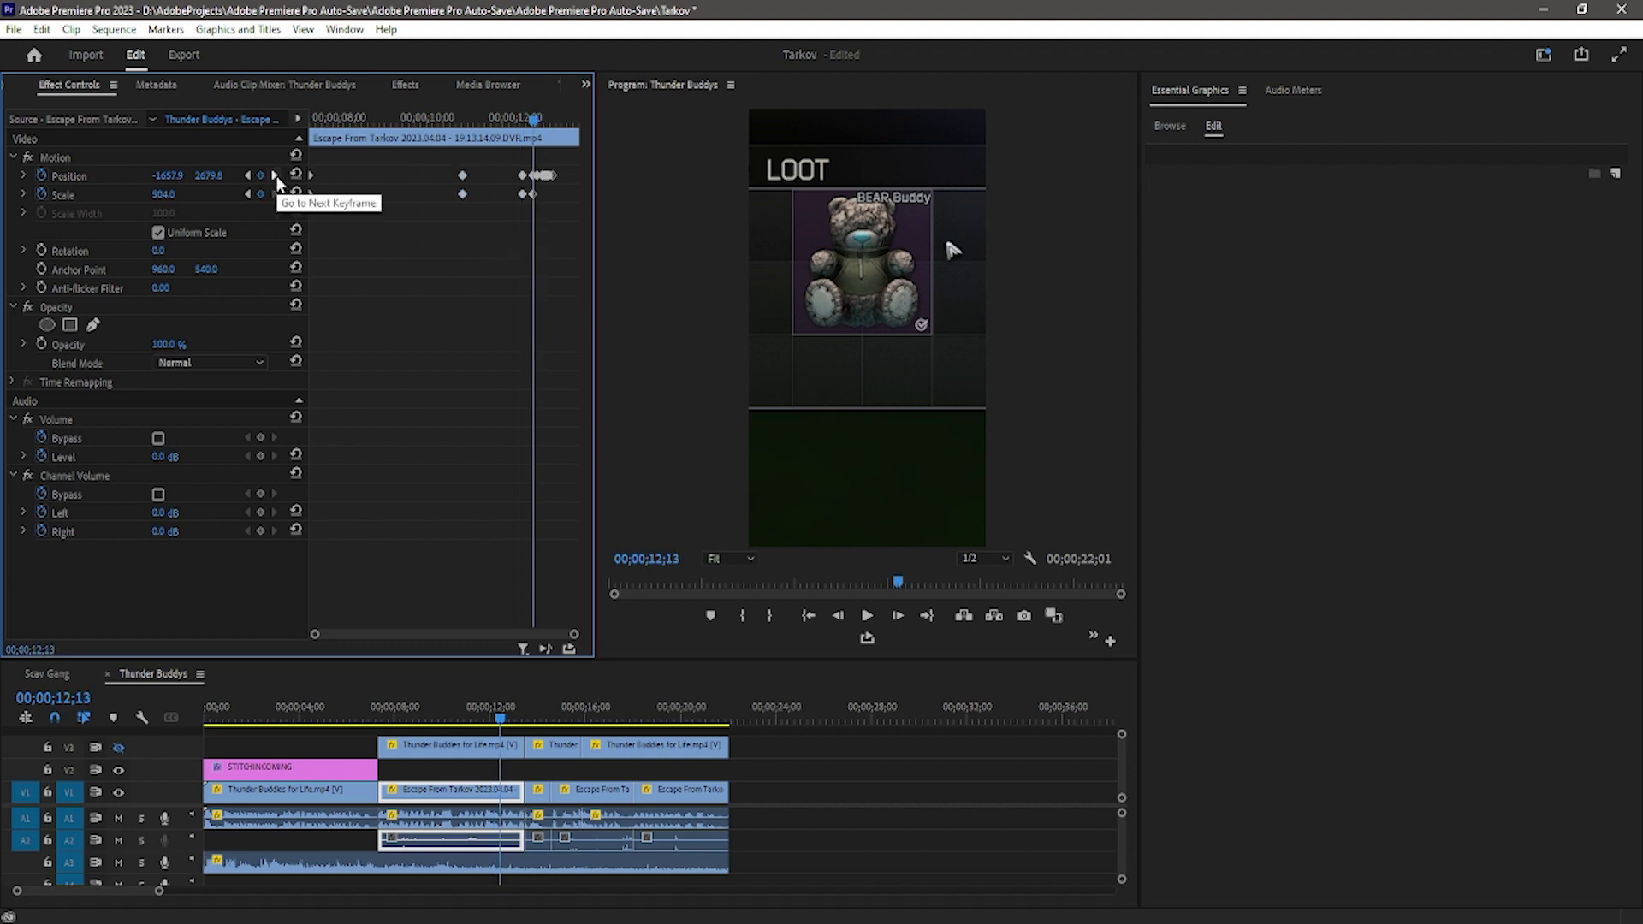
drag(188, 194, 479, 194)
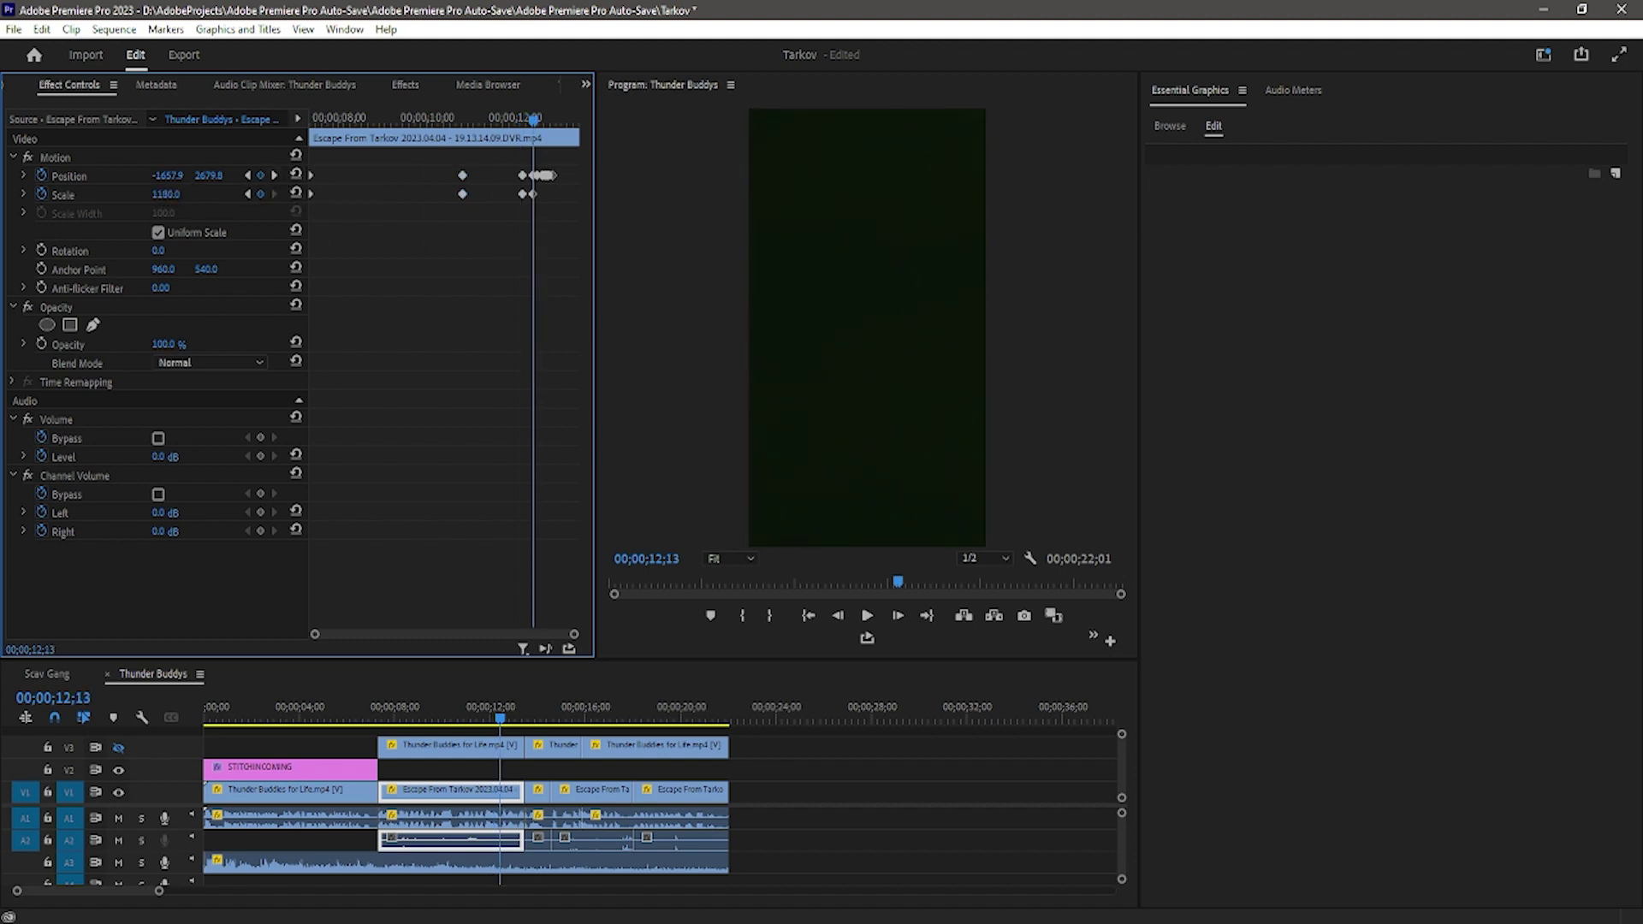
Reposition the enlarged gameplay picture at 00;00;12;13 so that the BEAR Buddy item fills the frame
click(922, 255)
click(933, 165)
drag(962, 154, 827, 245)
drag(993, 128, 886, 241)
drag(935, 115, 859, 254)
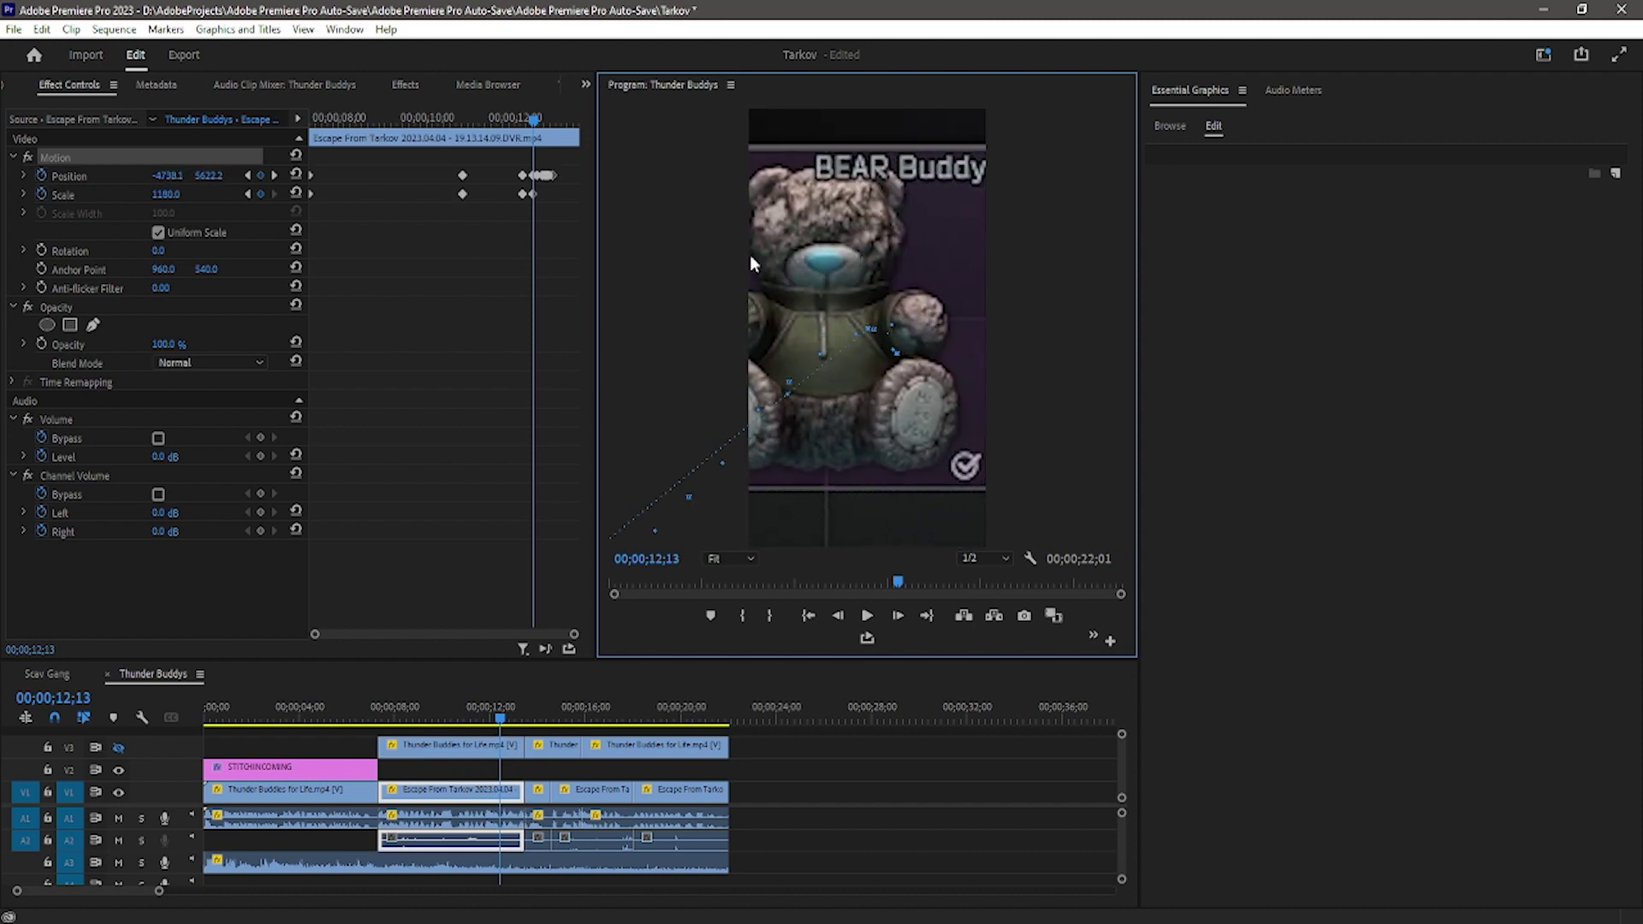
Play past the bear zoom and step back through the frames and Position keyframes before 00;00;12;25 to examine the framing
click(561, 197)
key(space)
key(space)
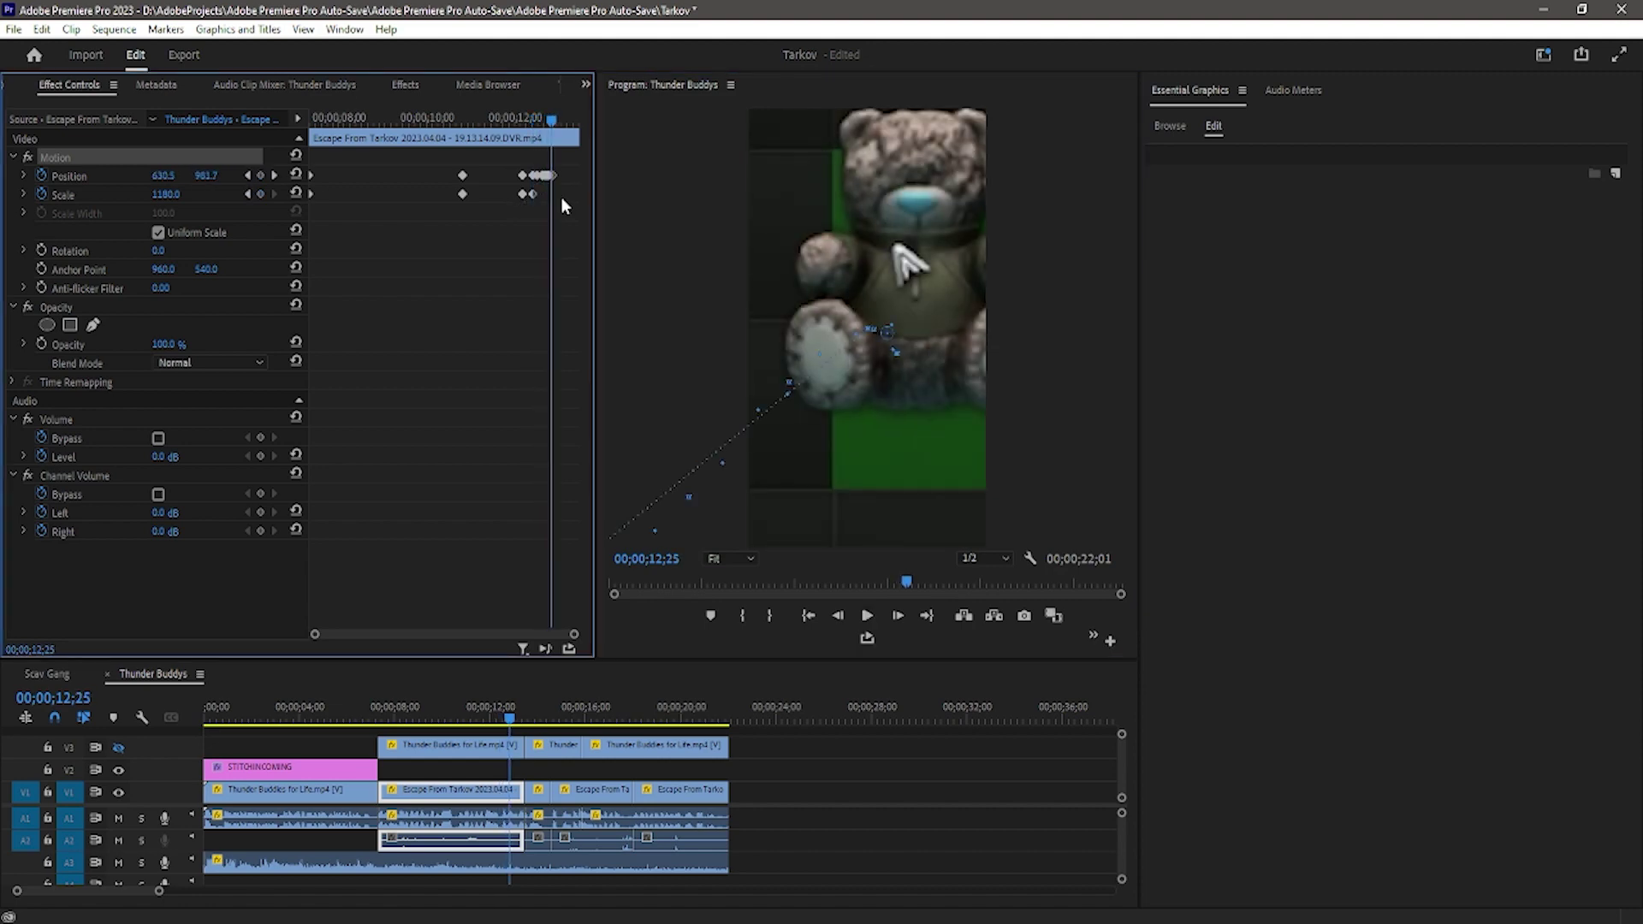
click(248, 176)
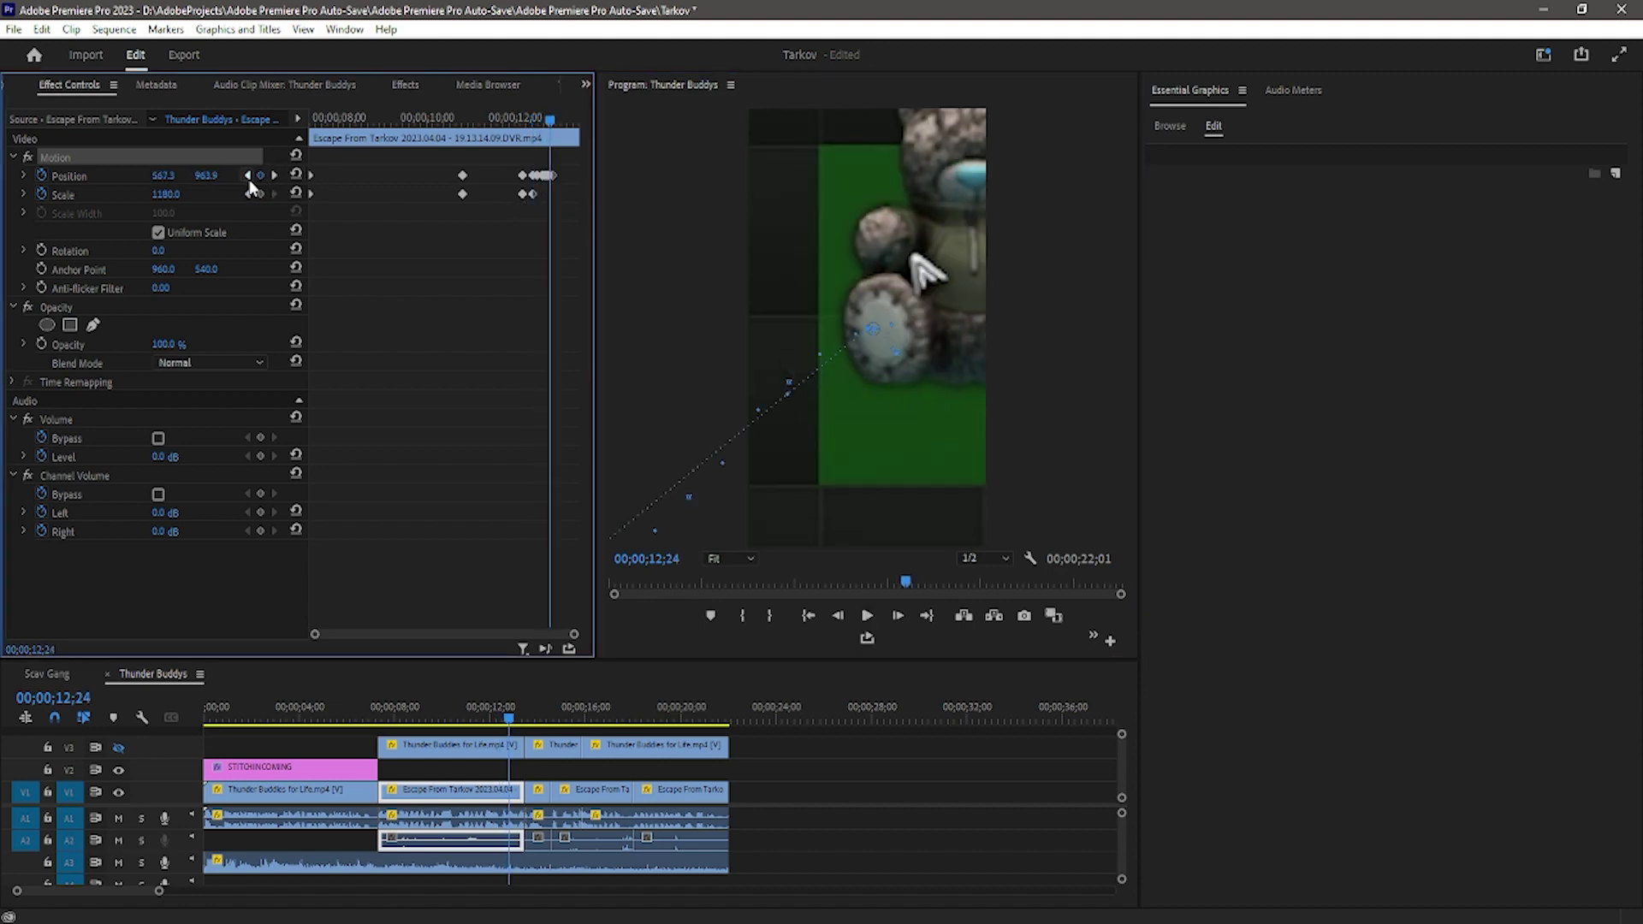
click(249, 177)
click(248, 177)
click(248, 177)
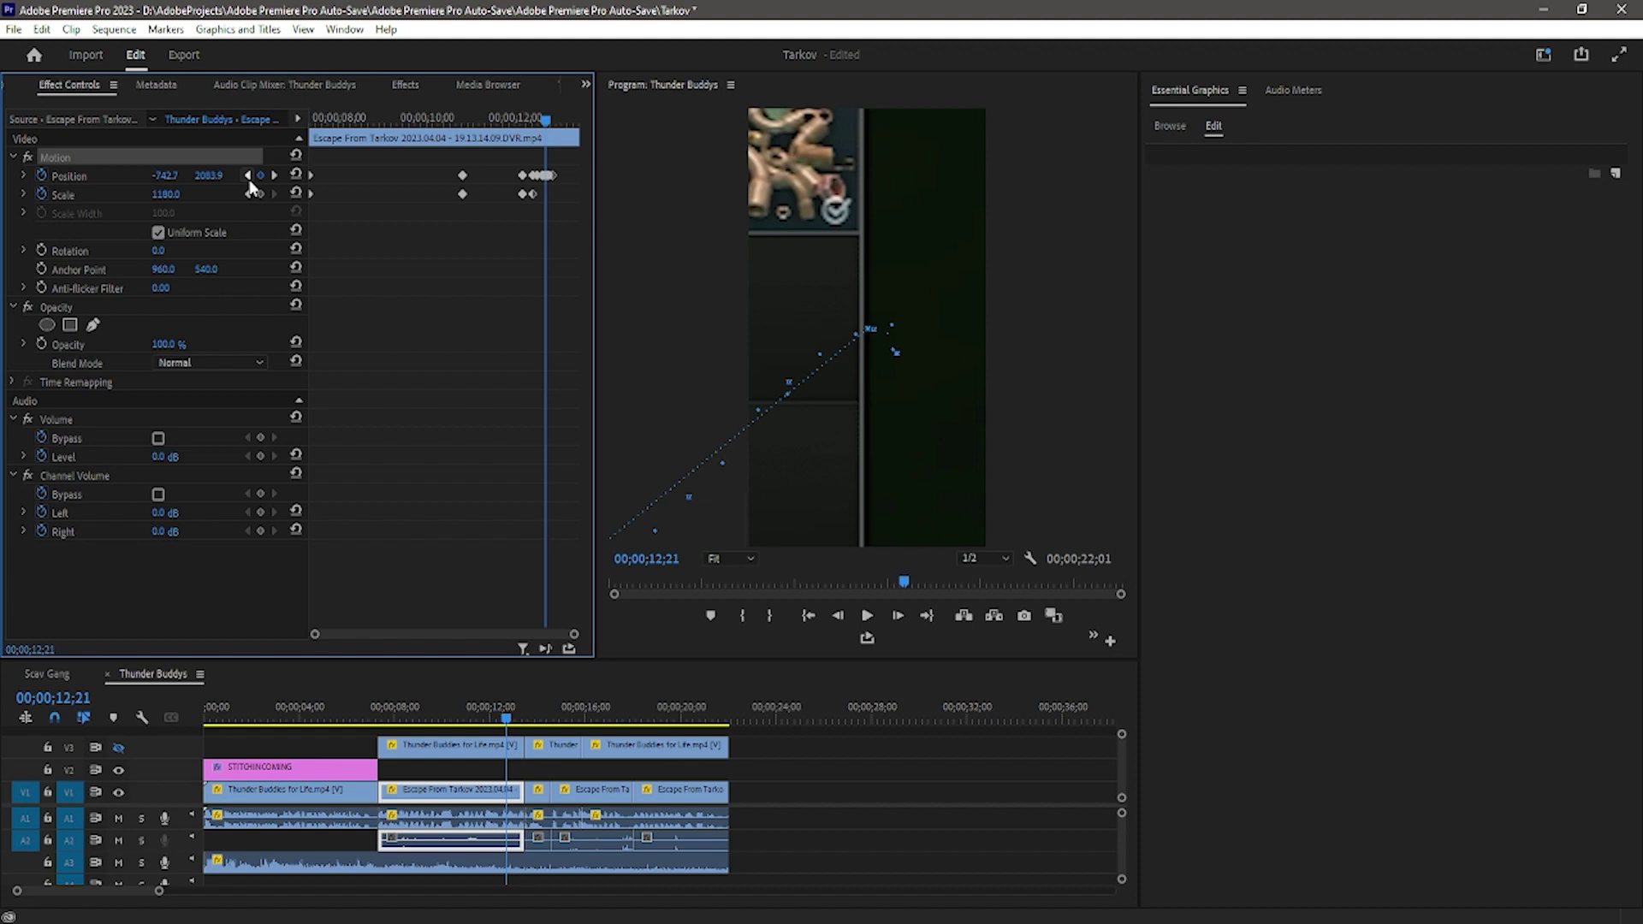
key(Left)
key(Left)
key(Left)
key(Left)
key(Left)
key(Left)
key(Left)
key(Left)
key(Left)
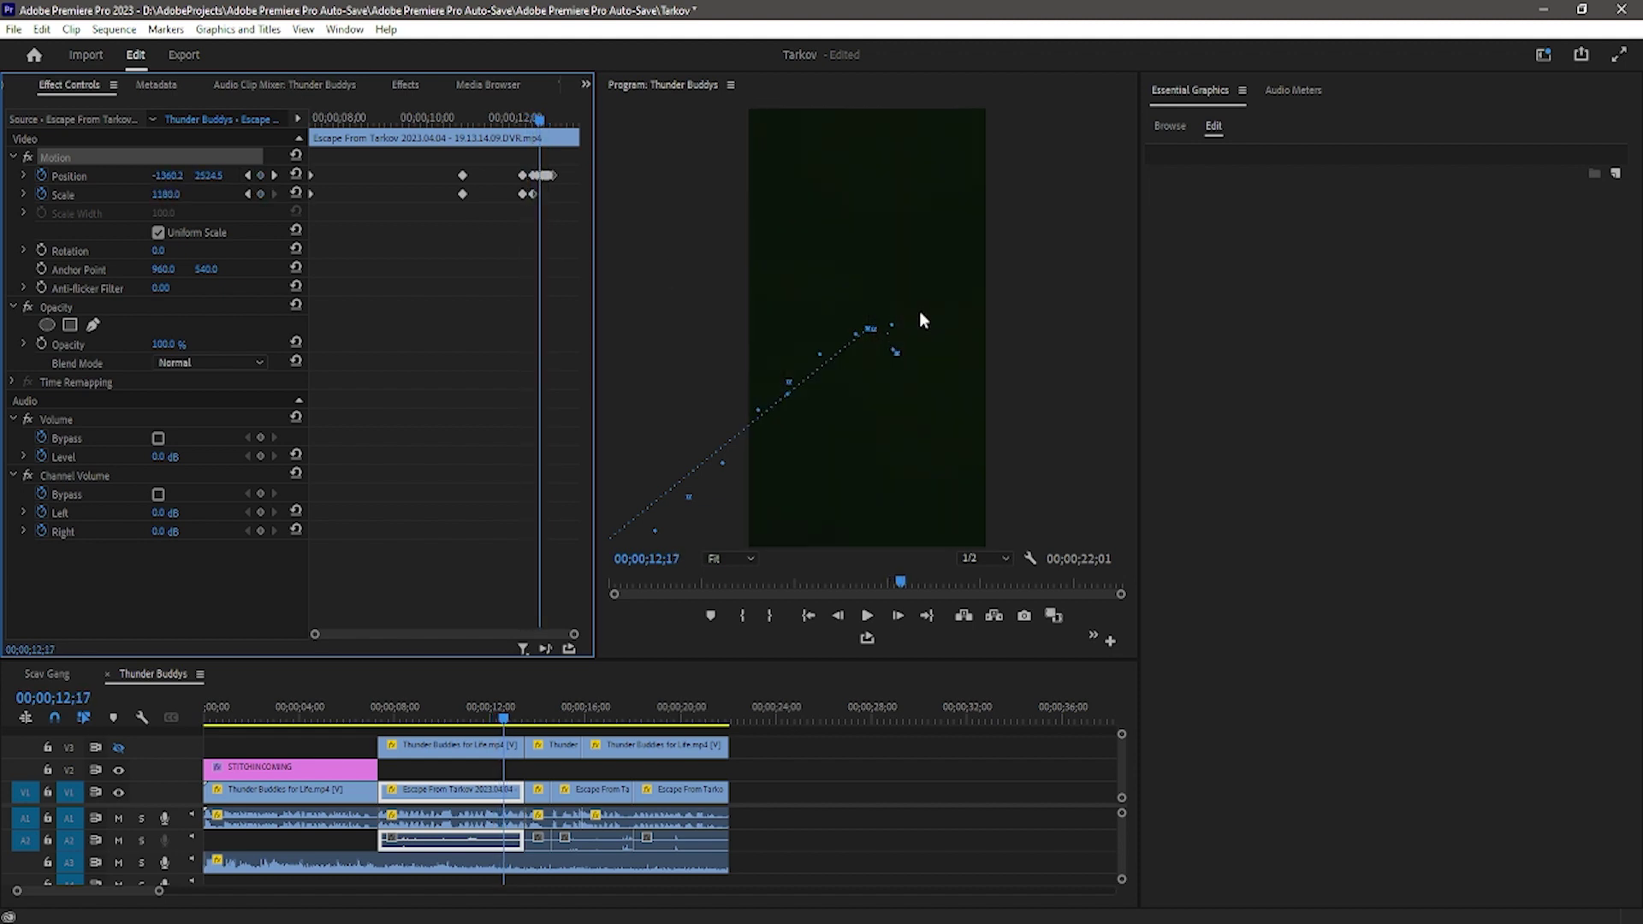
Reframe the bear with Position keyframes at 00;00;12;14 and 00;00;12;15, and remove the gameplay clip's Position keyframes after 00;00;12;16
key(Right)
key(Right)
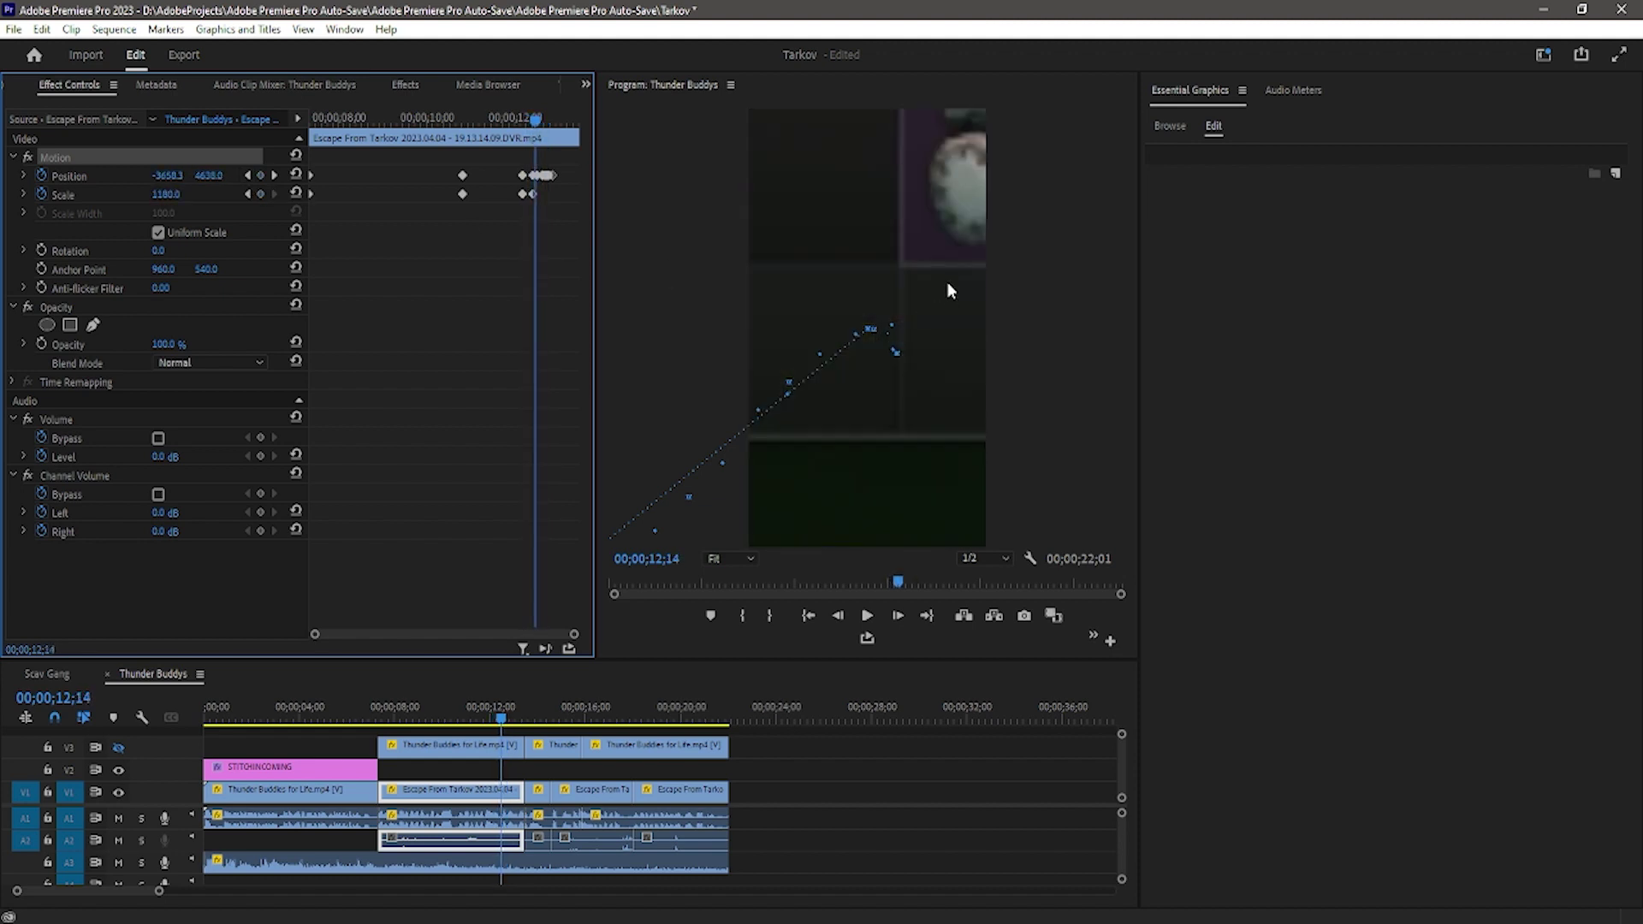
drag(947, 269, 874, 289)
key(Right)
drag(782, 363, 863, 333)
key(Right)
drag(566, 168, 548, 185)
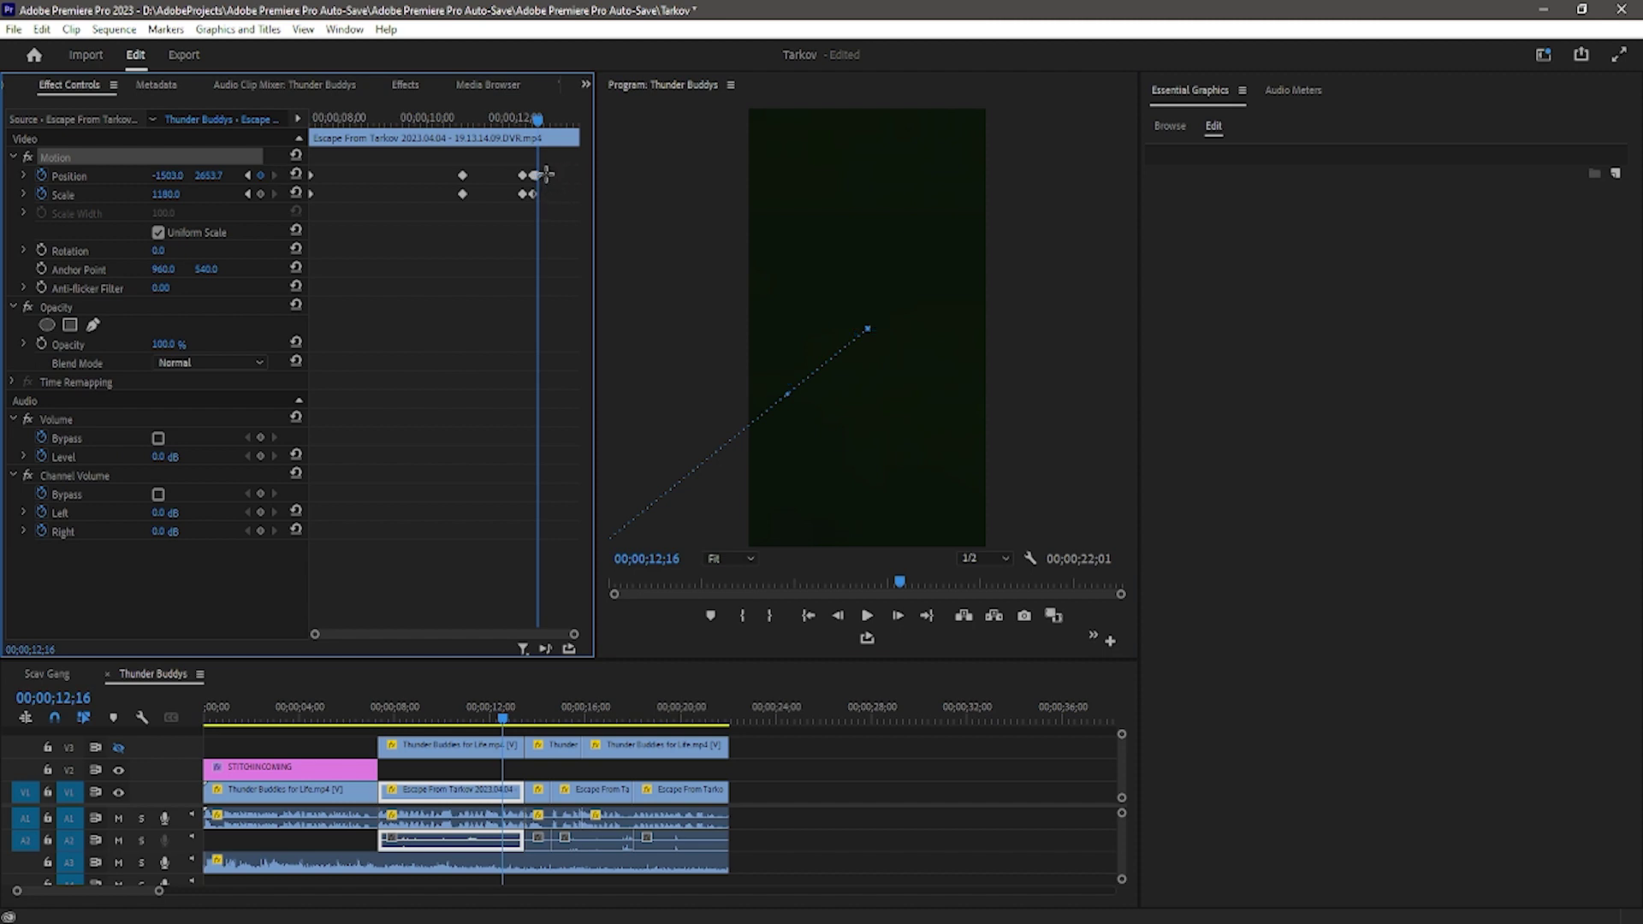
Reframe the BEAR Buddy item frame by frame with Position keyframes from 00;00;12;16 to 00;00;12;18
drag(541, 176, 536, 178)
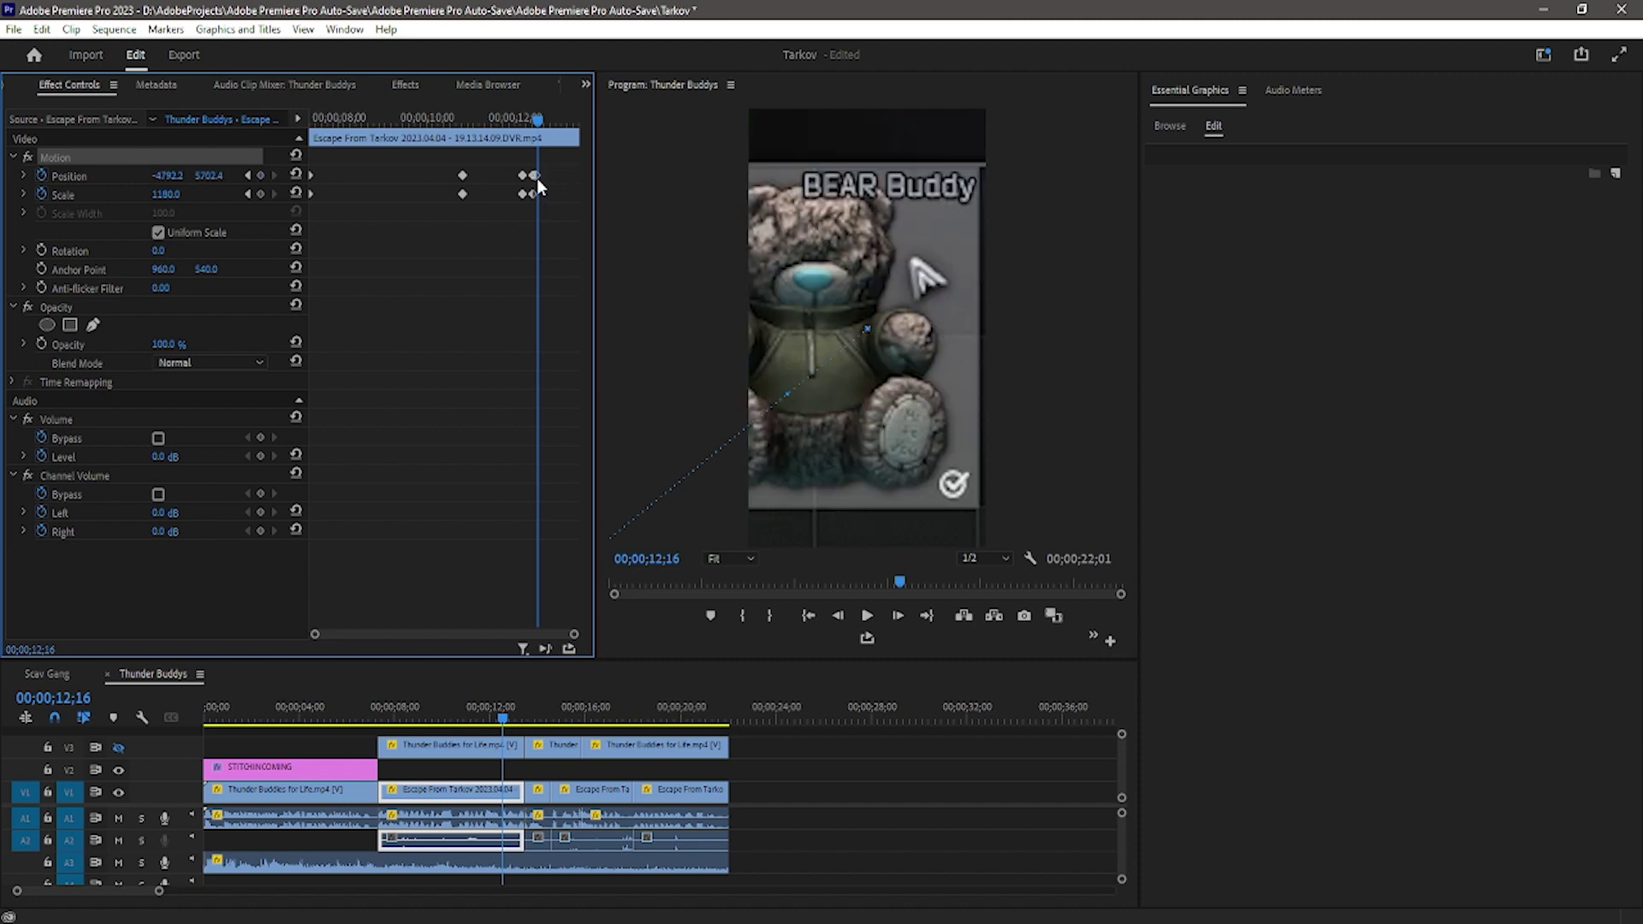
key(Right)
drag(869, 328, 910, 322)
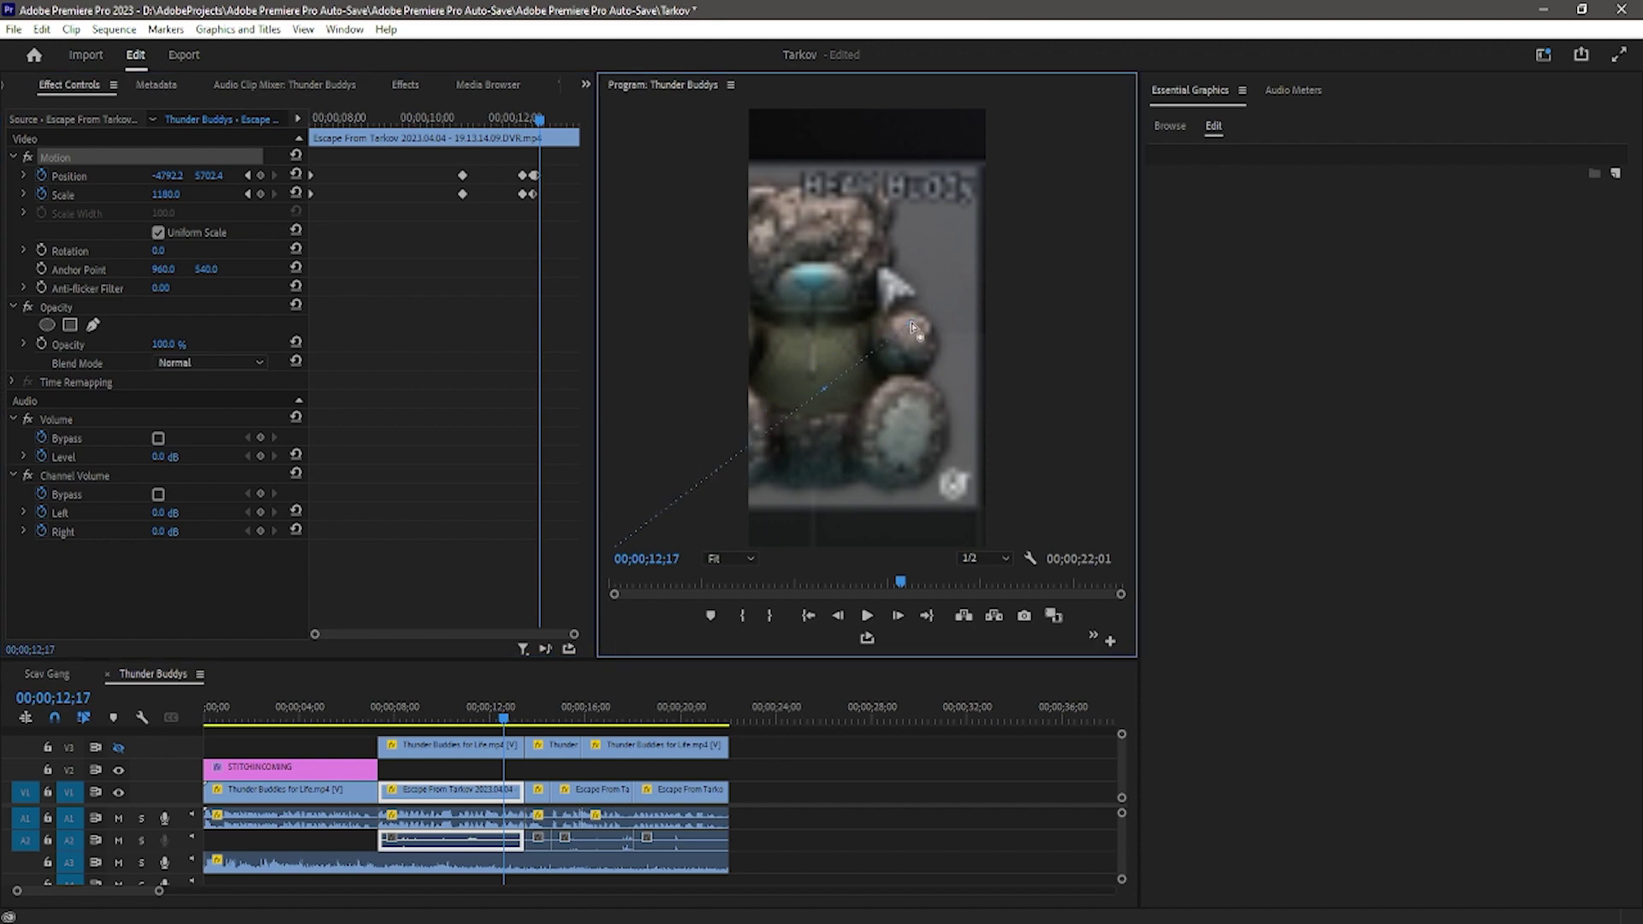
key(Right)
drag(836, 235, 952, 157)
Keep the bear in frame by repositioning the enlarged gameplay picture on the frames after 00;00;12;18
key(Right)
key(Right)
key(Right)
key(Right)
key(Right)
drag(762, 319, 945, 124)
drag(701, 450, 887, 273)
key(Right)
drag(781, 327, 896, 232)
key(Right)
drag(775, 260, 900, 314)
key(Right)
key(Right)
mouse_move(856, 257)
mouse_down()
mouse_move(922, 284)
mouse_move(892, 306)
mouse_move(895, 282)
mouse_move(860, 270)
mouse_up()
Step through the rest of the bear close-up to 00;00;13;11 and play on through the following gameplay clips
key(Right)
key(Right)
key(Right)
key(Right)
key(Right)
key(Right)
key(Right)
key(Right)
key(Right)
key(Right)
key(Right)
key(Right)
key(Right)
key(Right)
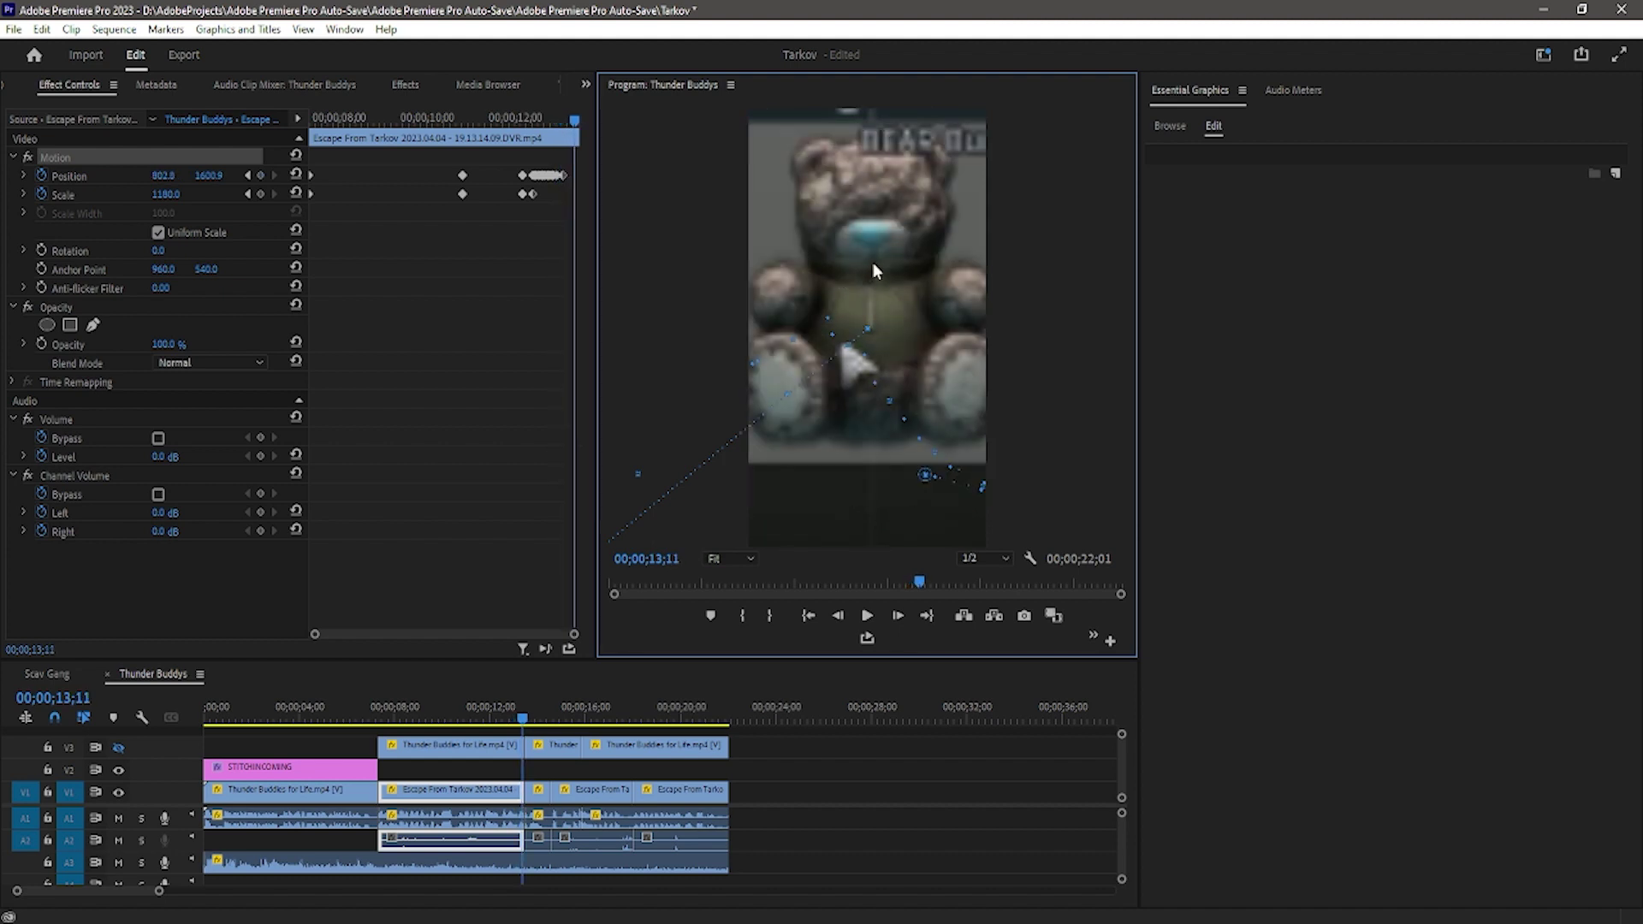
key(space)
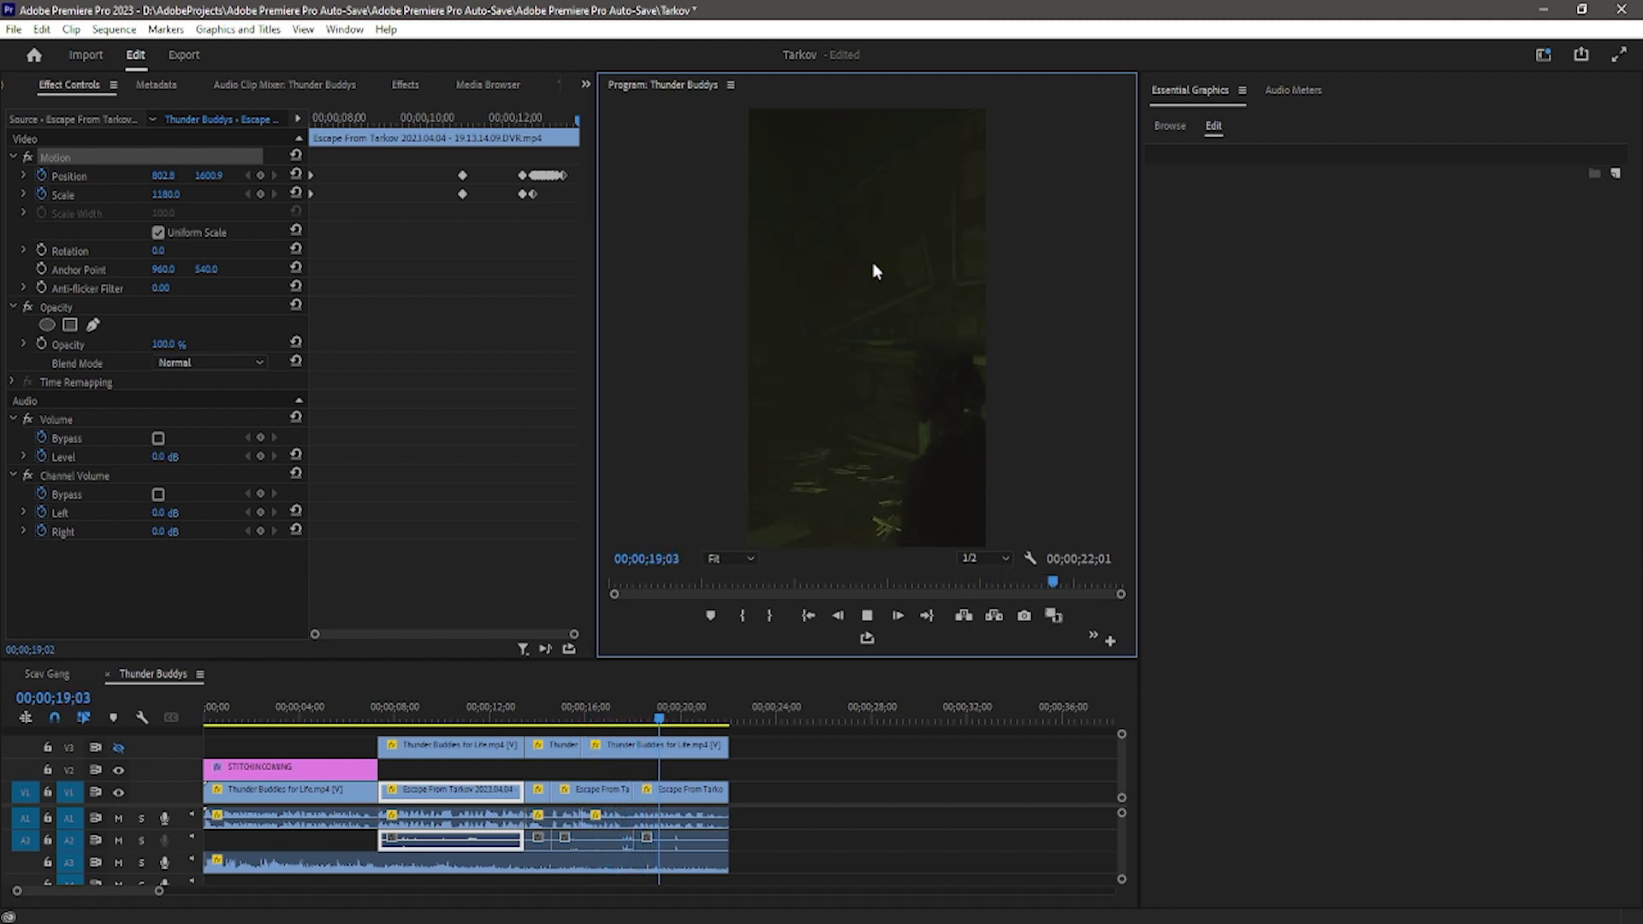
Add Position and Scale keyframes to the last gameplay clip and place them at 00;00;19;20
key(space)
click(680, 789)
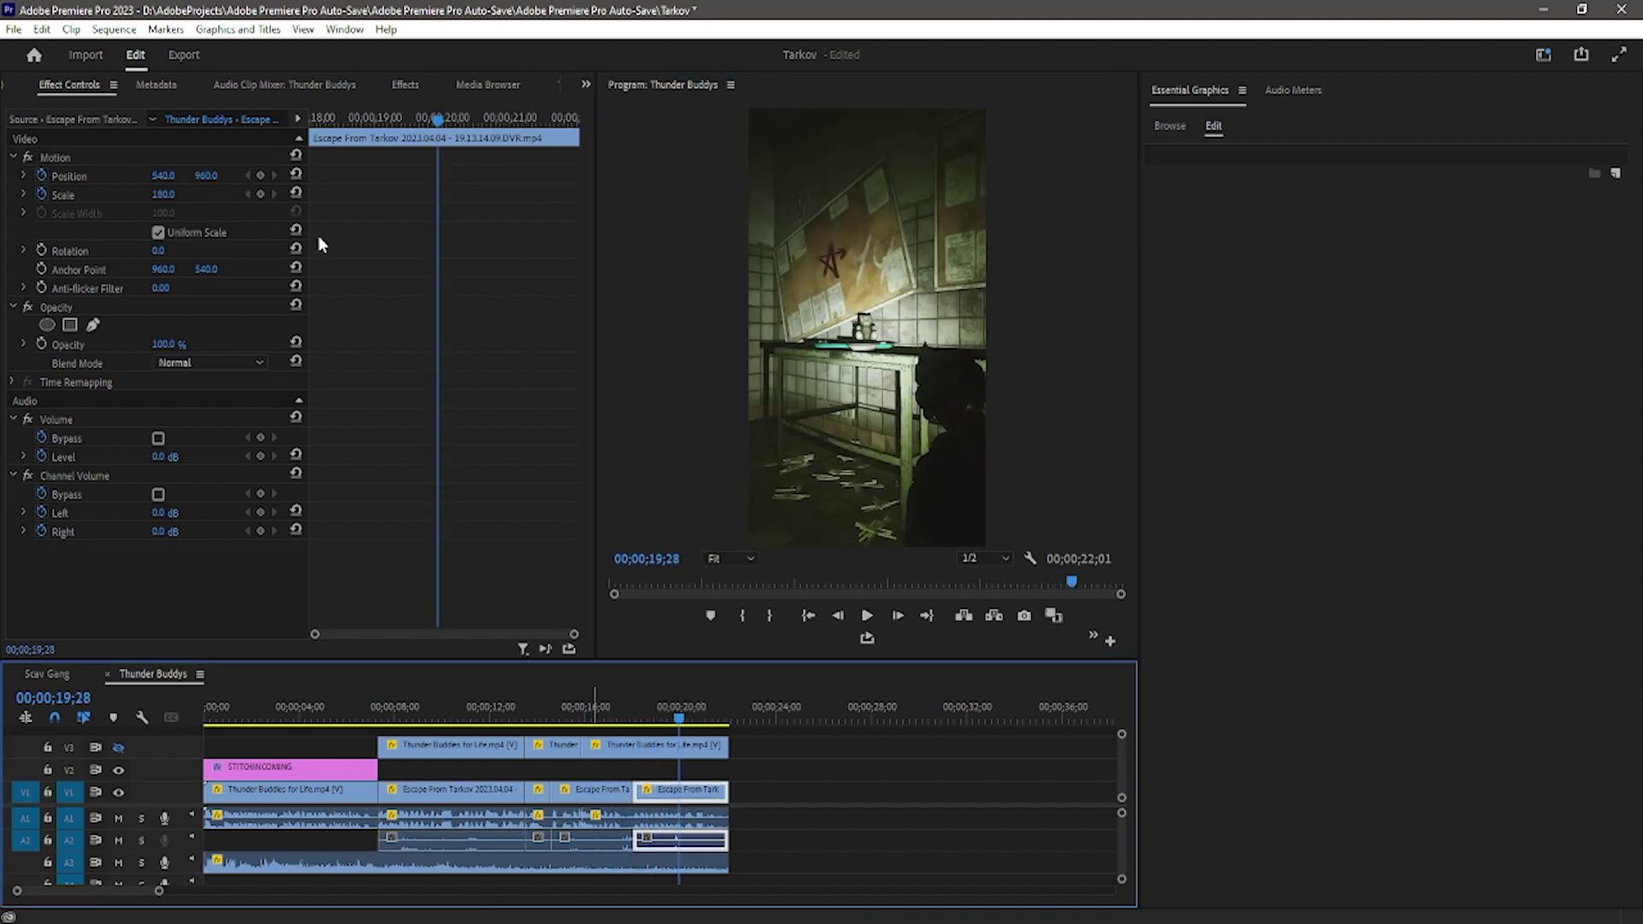
click(260, 175)
click(260, 193)
key(Left)
key(Left)
key(Left)
key(Left)
key(Left)
key(Left)
key(Left)
key(Left)
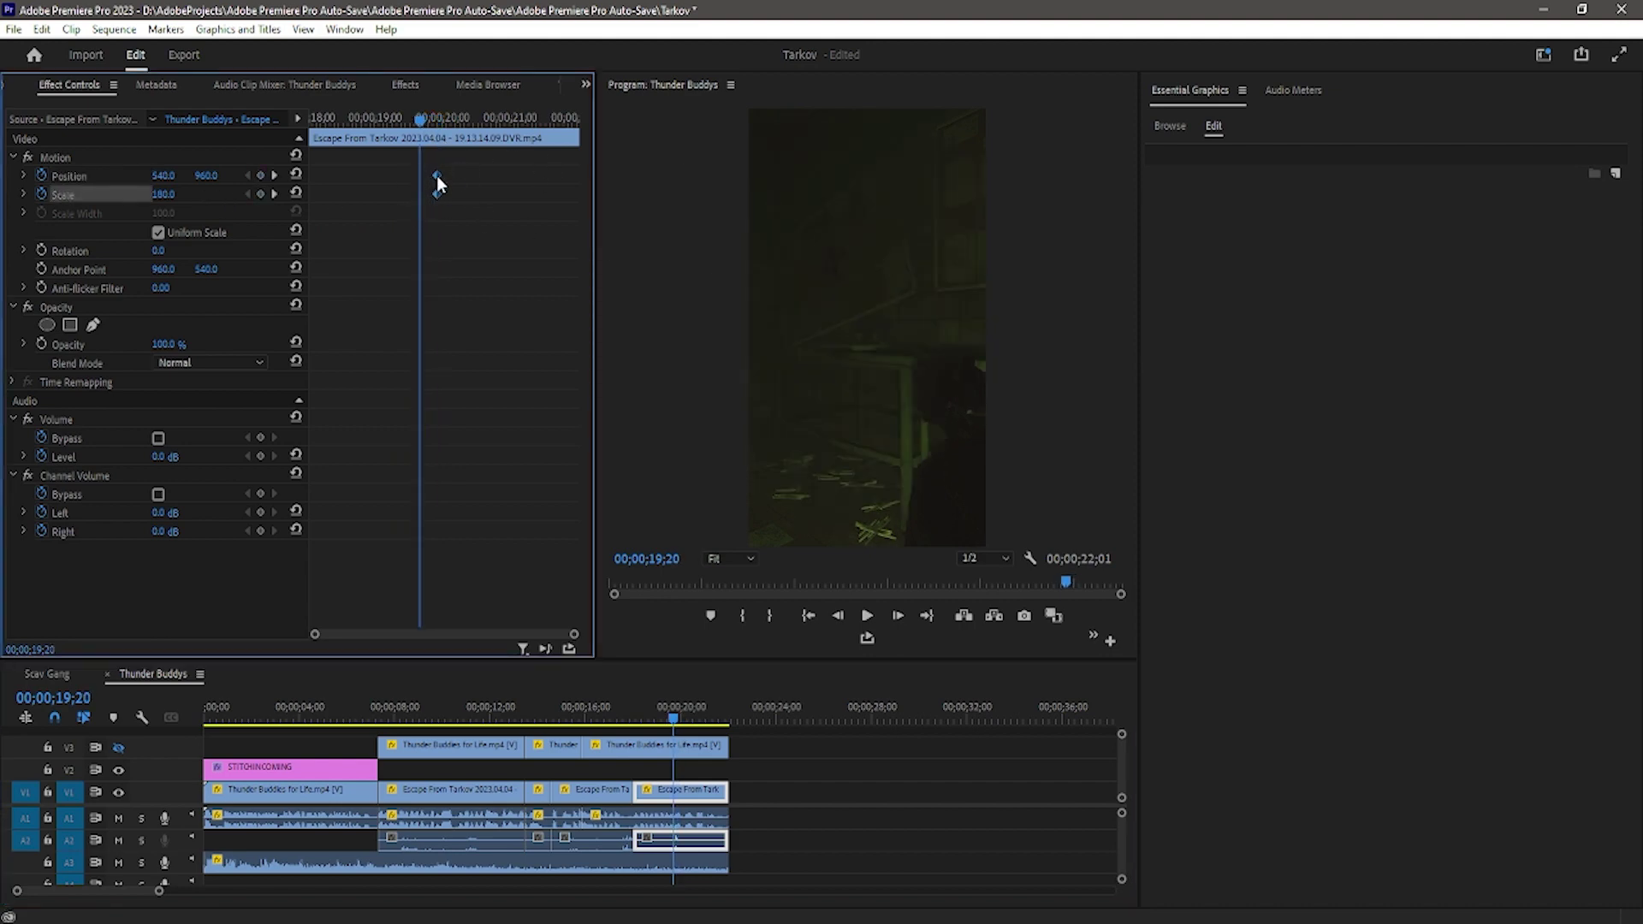
Set the last gameplay clip's Scale to 1081 at 00;00;19;22 to zoom in on the bear
key(Right)
key(Right)
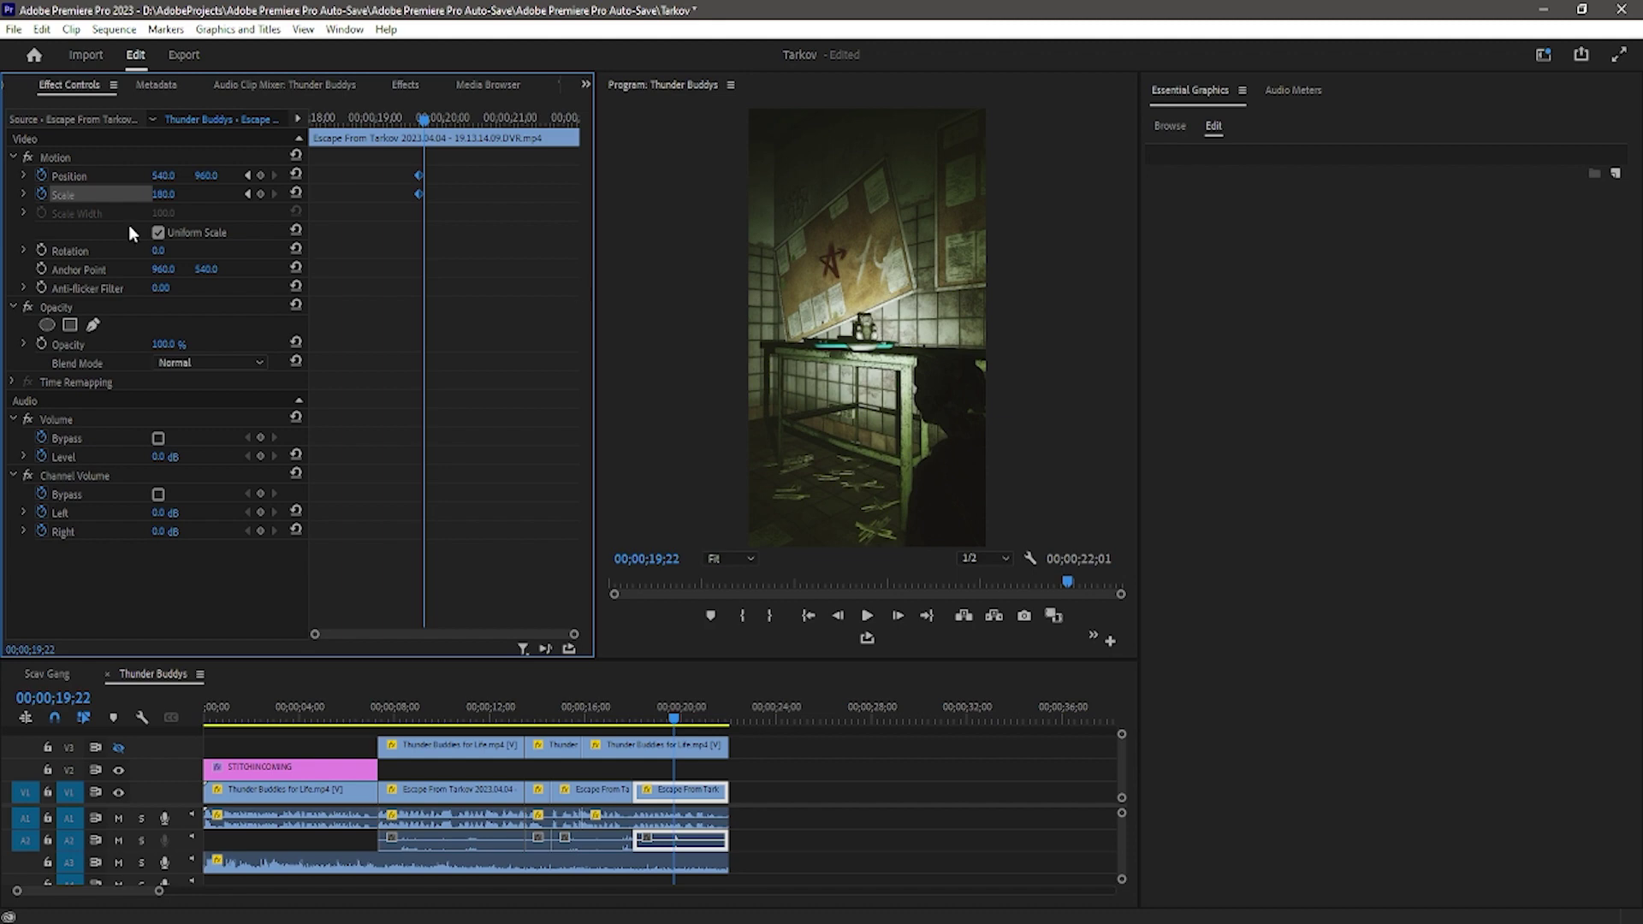
mouse_move(171, 197)
mouse_down()
mouse_move(1026, 197)
mouse_move(175, 195)
mouse_up()
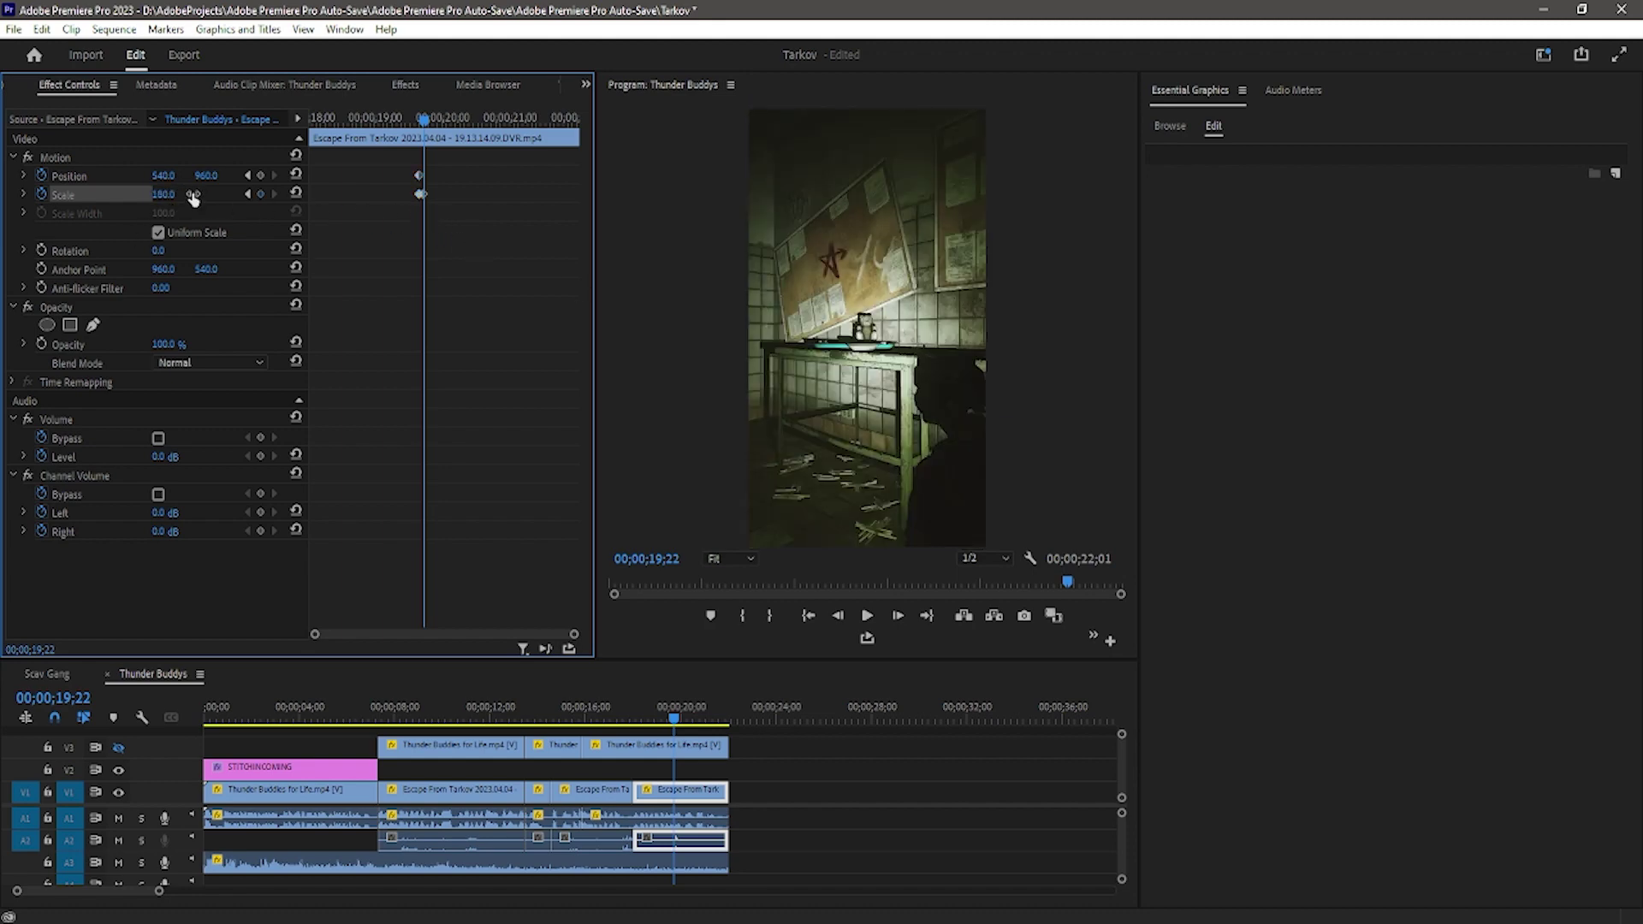
click(248, 195)
key(Right)
key(Right)
drag(178, 196, 176, 195)
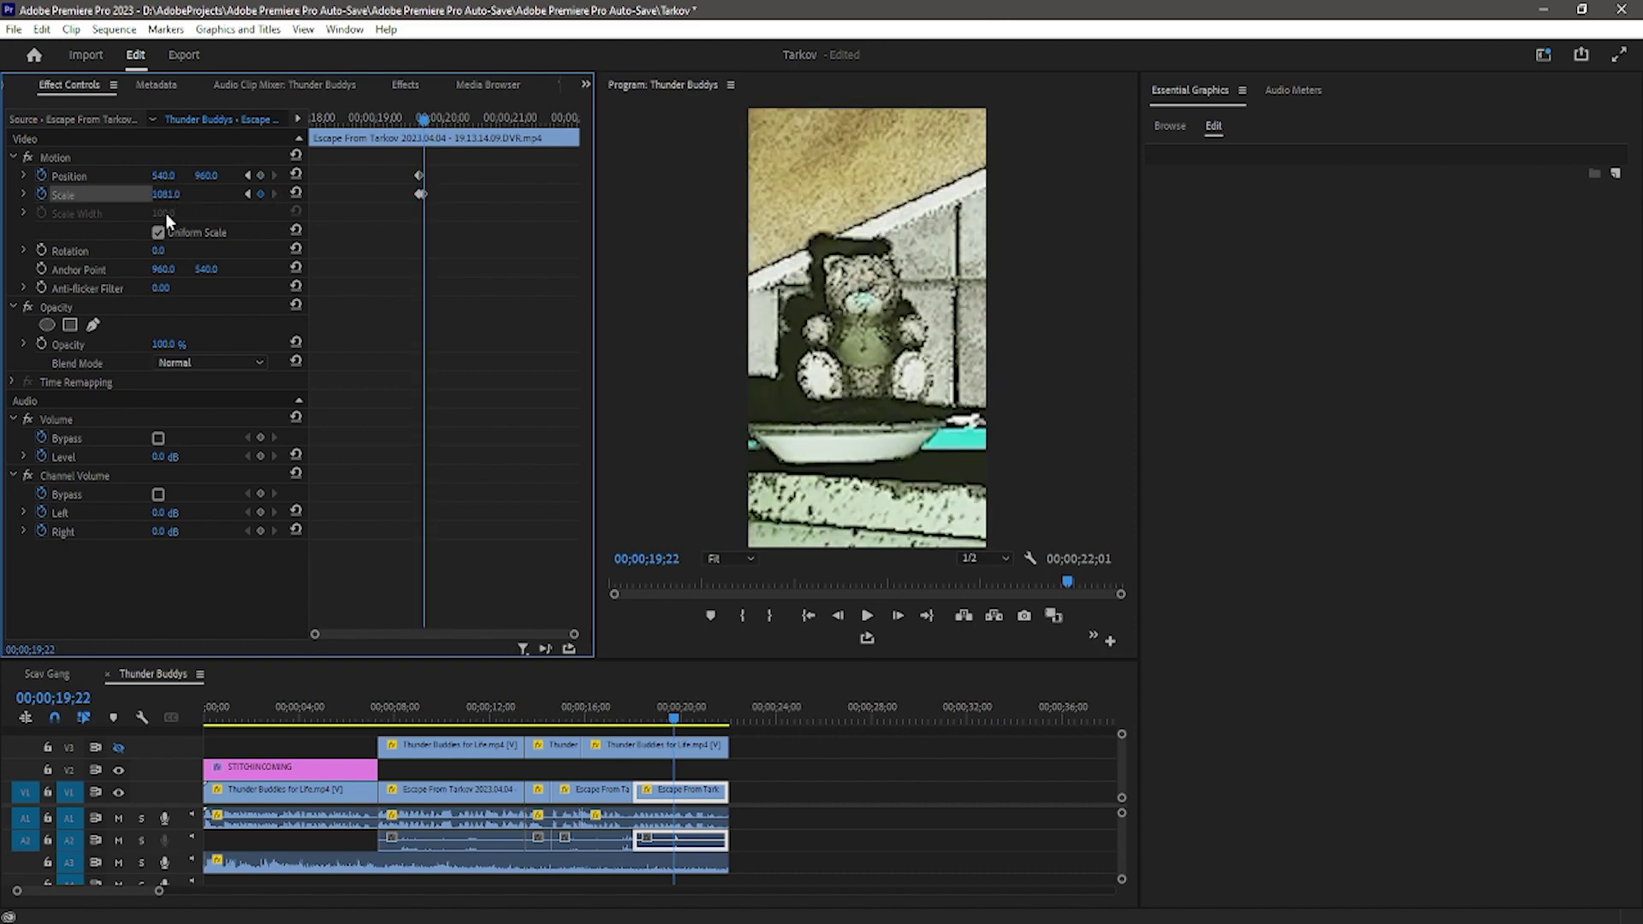
Play the new bear zoom and step through the frames around 00;00;21;24 to examine how the clip ends
key(space)
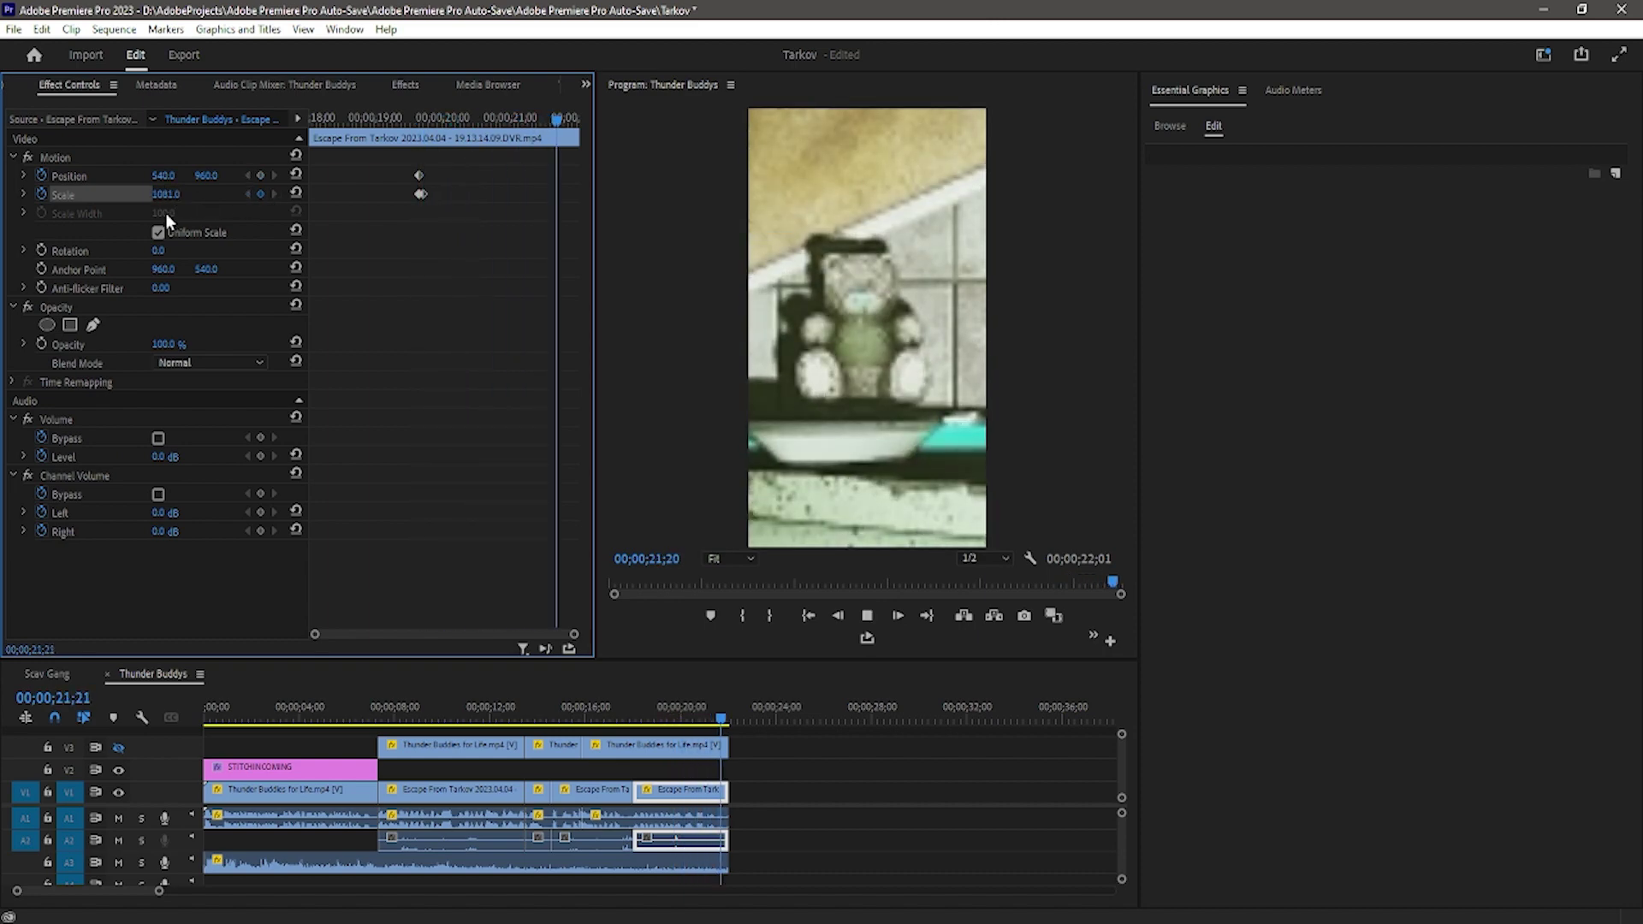
key(Left)
key(Left)
key(Left)
key(Left)
key(Left)
key(Left)
key(Left)
key(Left)
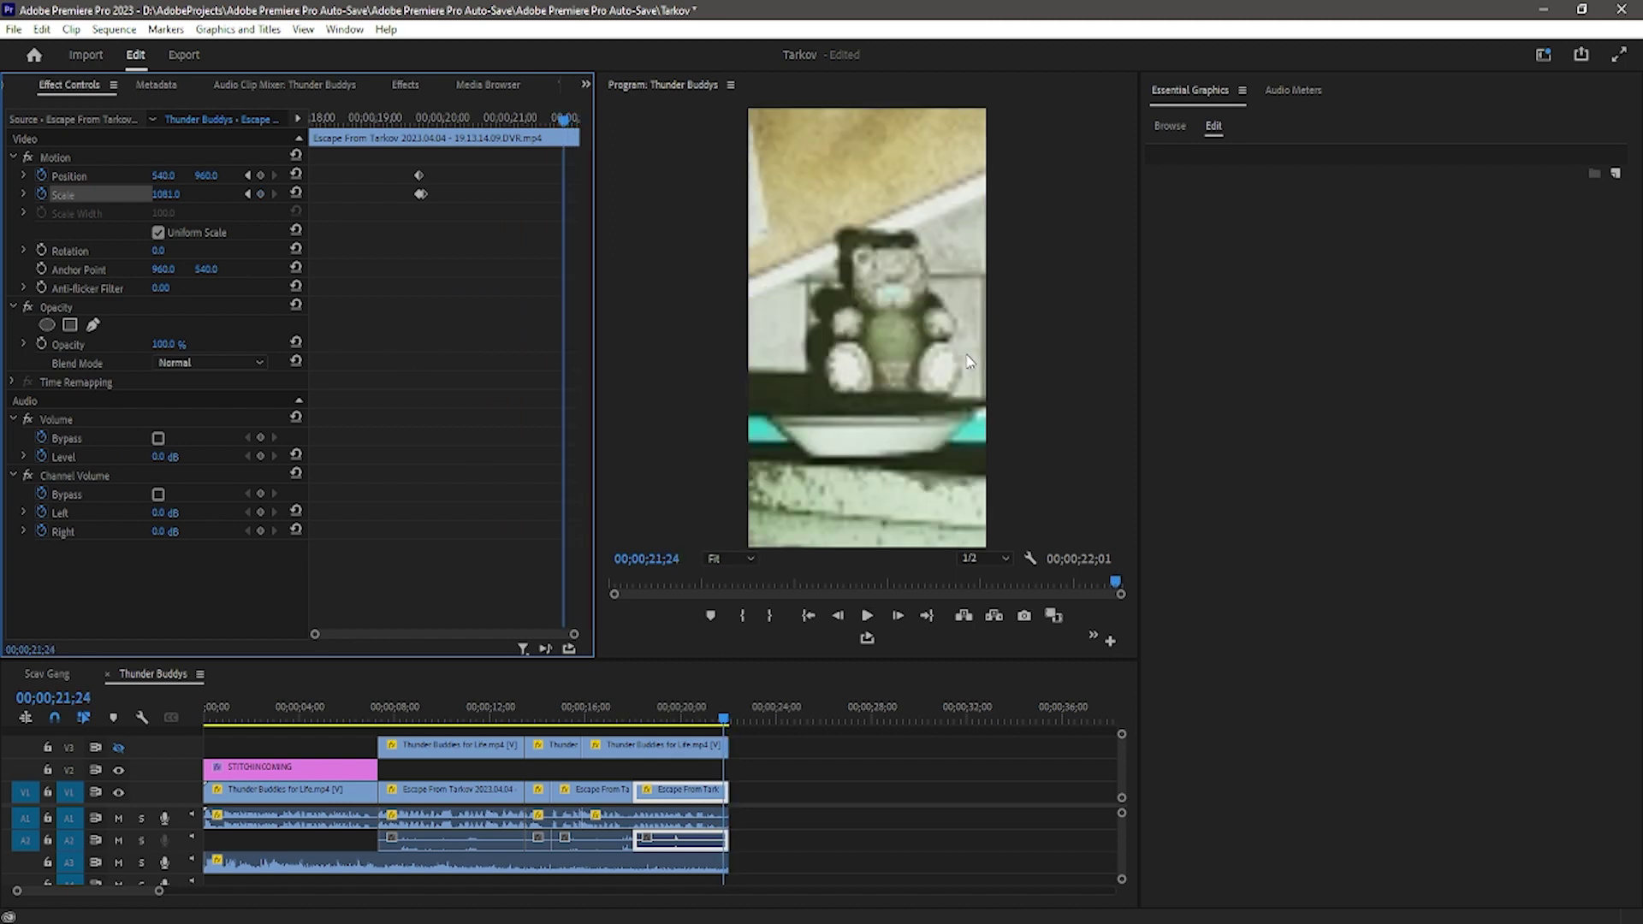
Split the V3 Thunder Buddies clip at 00;00;21;23 and try its end piece on track V2
key(v)
click(723, 748)
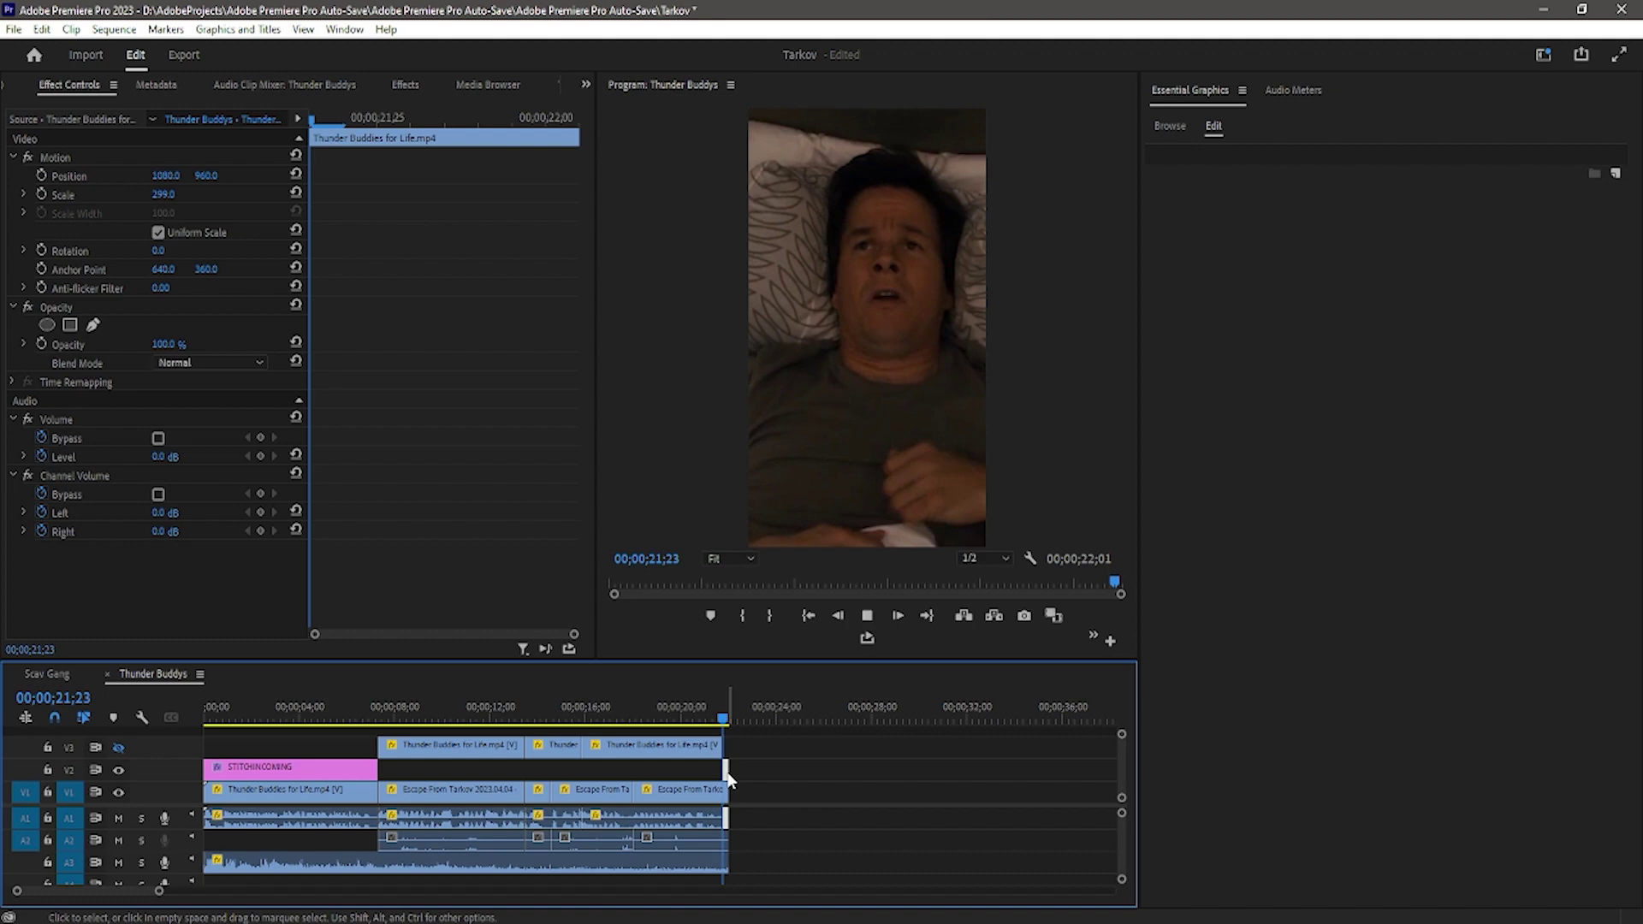
click(724, 715)
key(space)
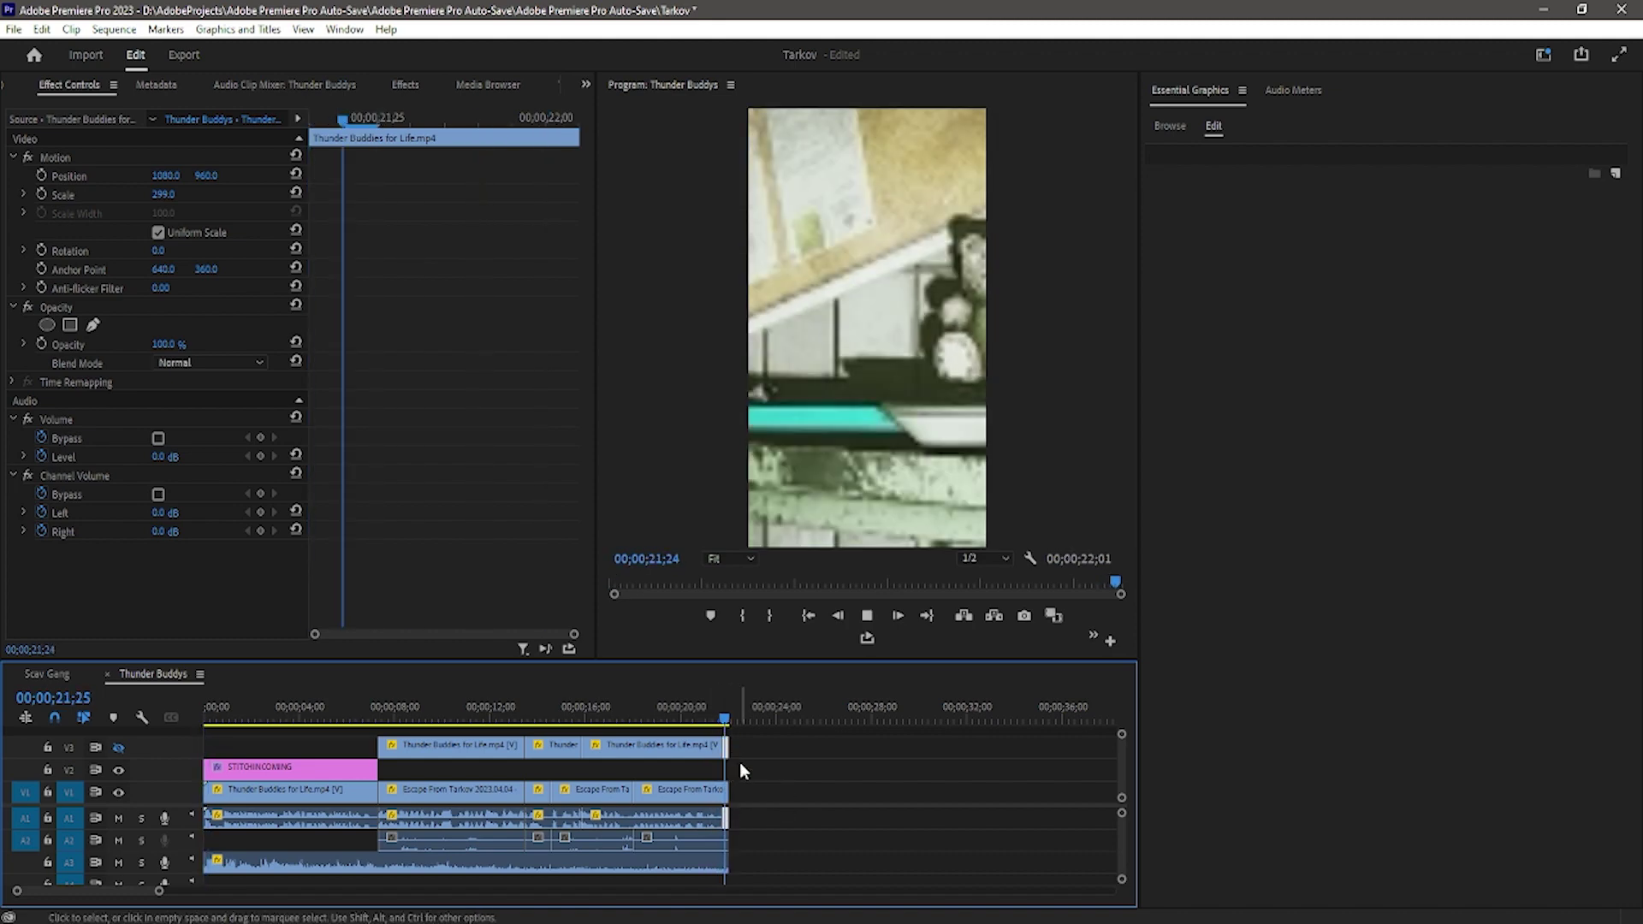
Split the last gameplay clip at 00;00;21;13 and trim the end of its short tail piece
click(721, 711)
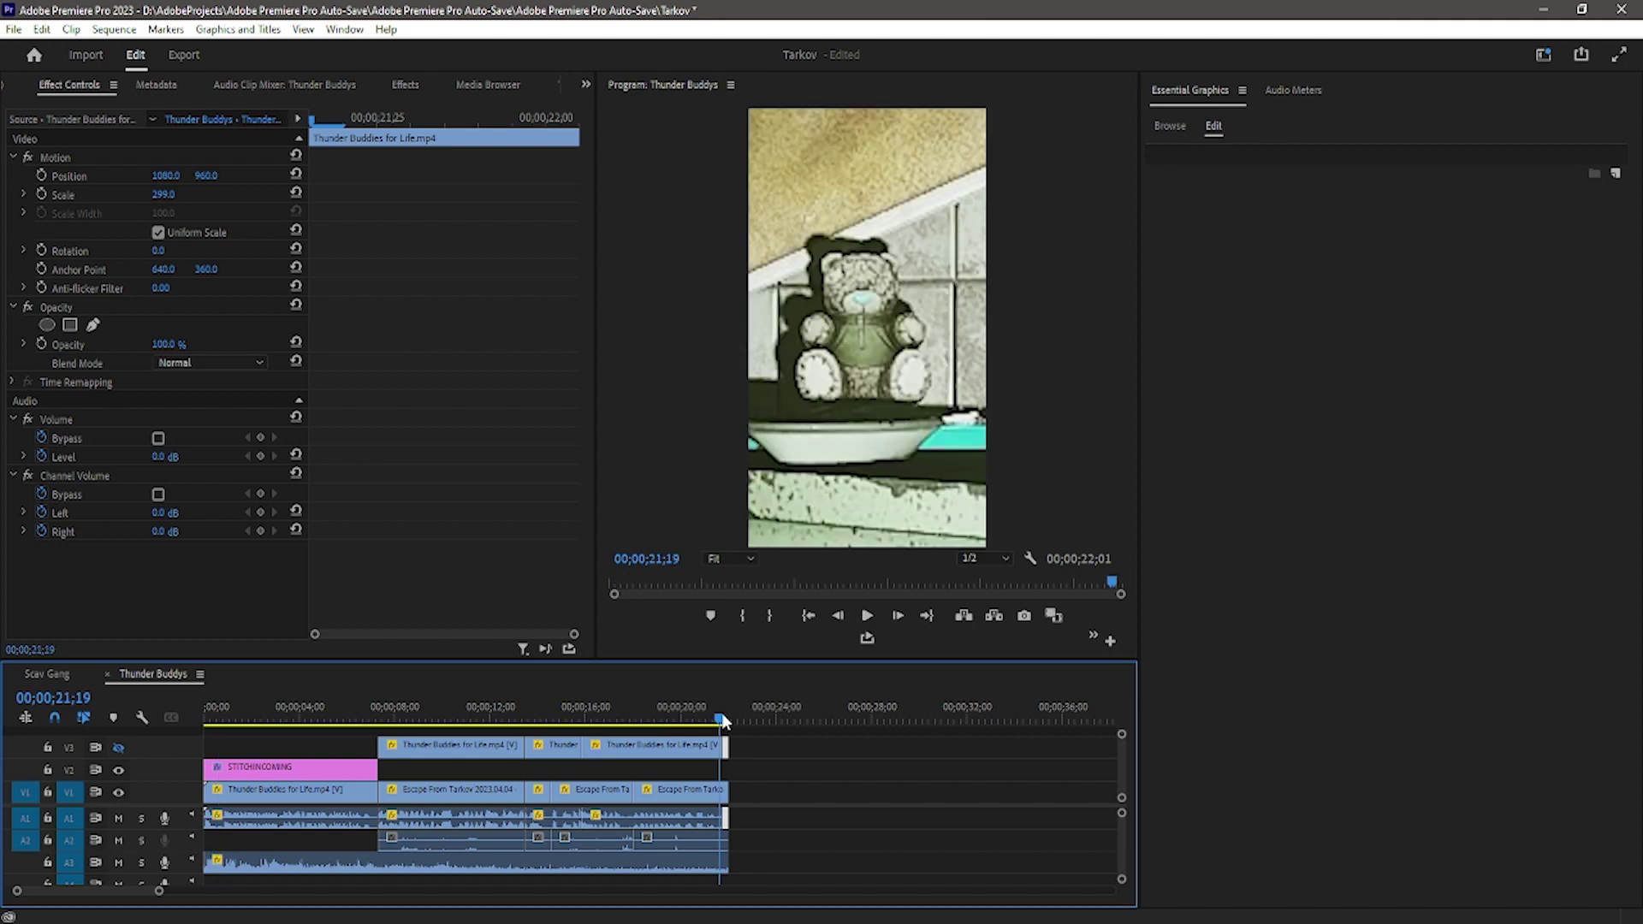
key(=)
key(Left)
key(Left)
key(Left)
key(Left)
key(Left)
key(Left)
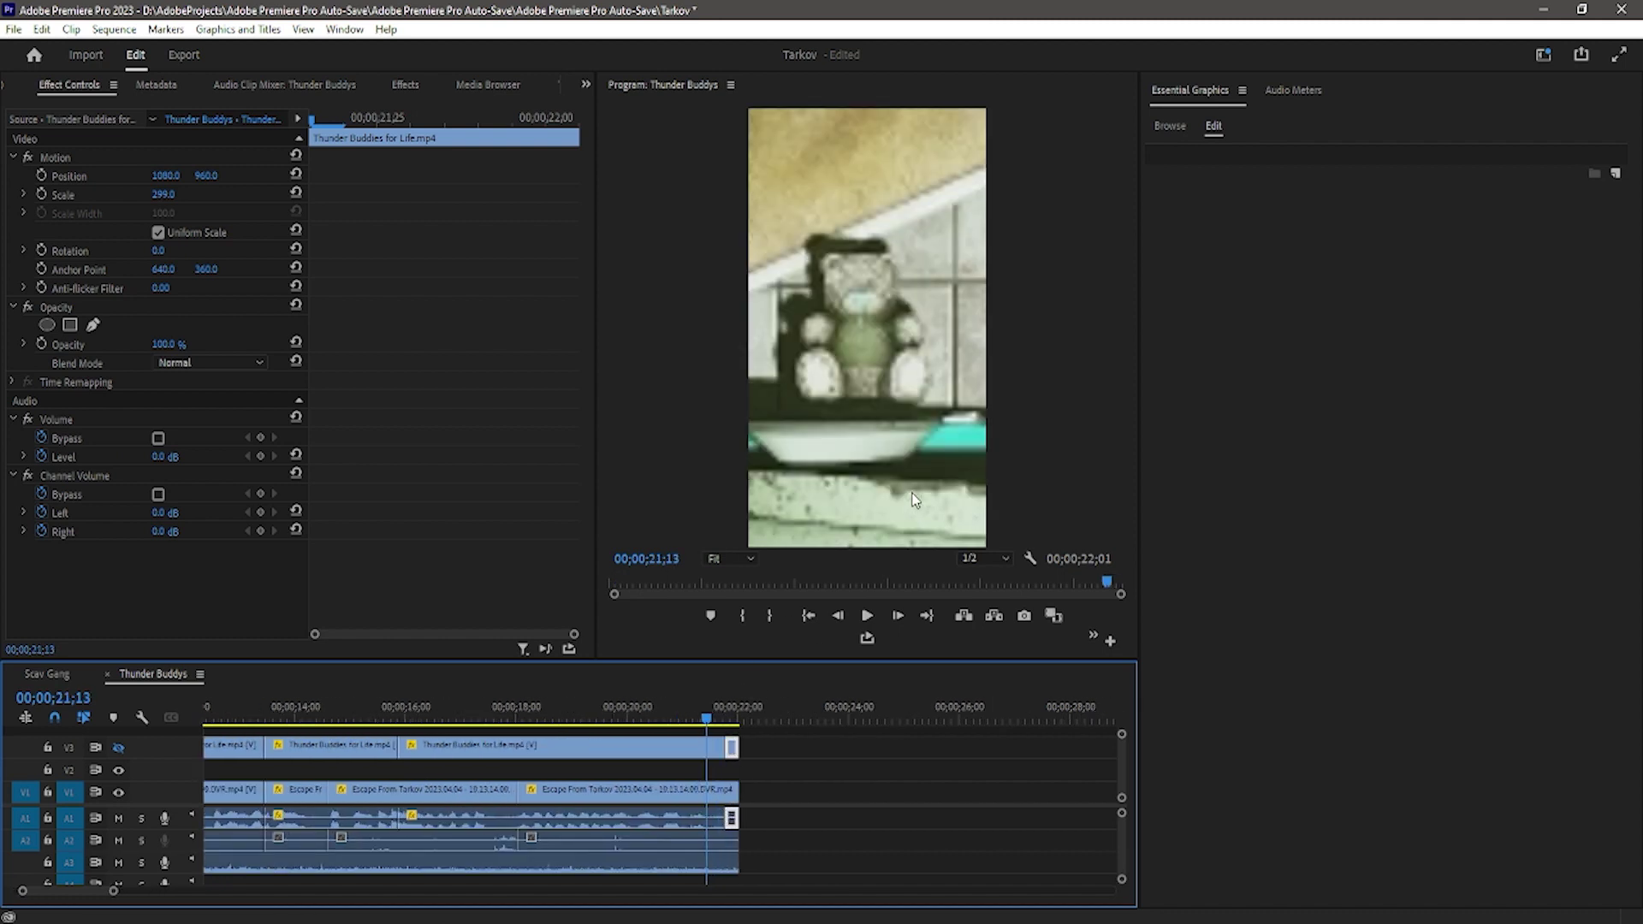
key(v)
click(722, 796)
drag(736, 793, 723, 796)
Slow down the tail piece with Speed/Duration so it fills the ending, and cut off the excess at 00;00;22;01
right_click(717, 793)
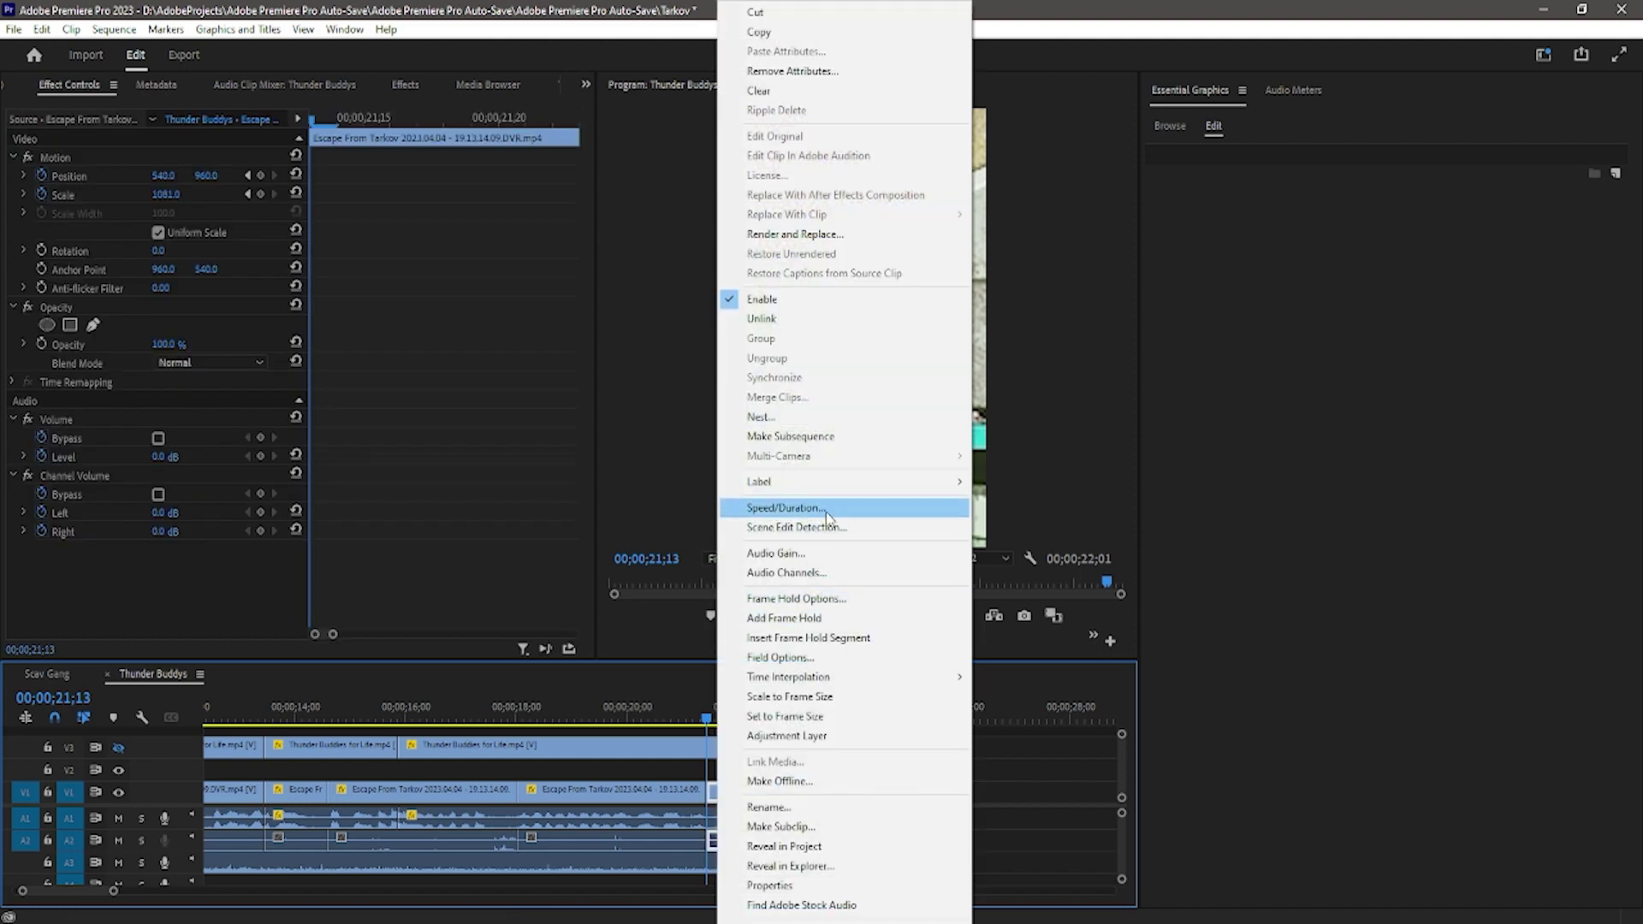
click(842, 513)
click(855, 535)
click(866, 575)
click(781, 562)
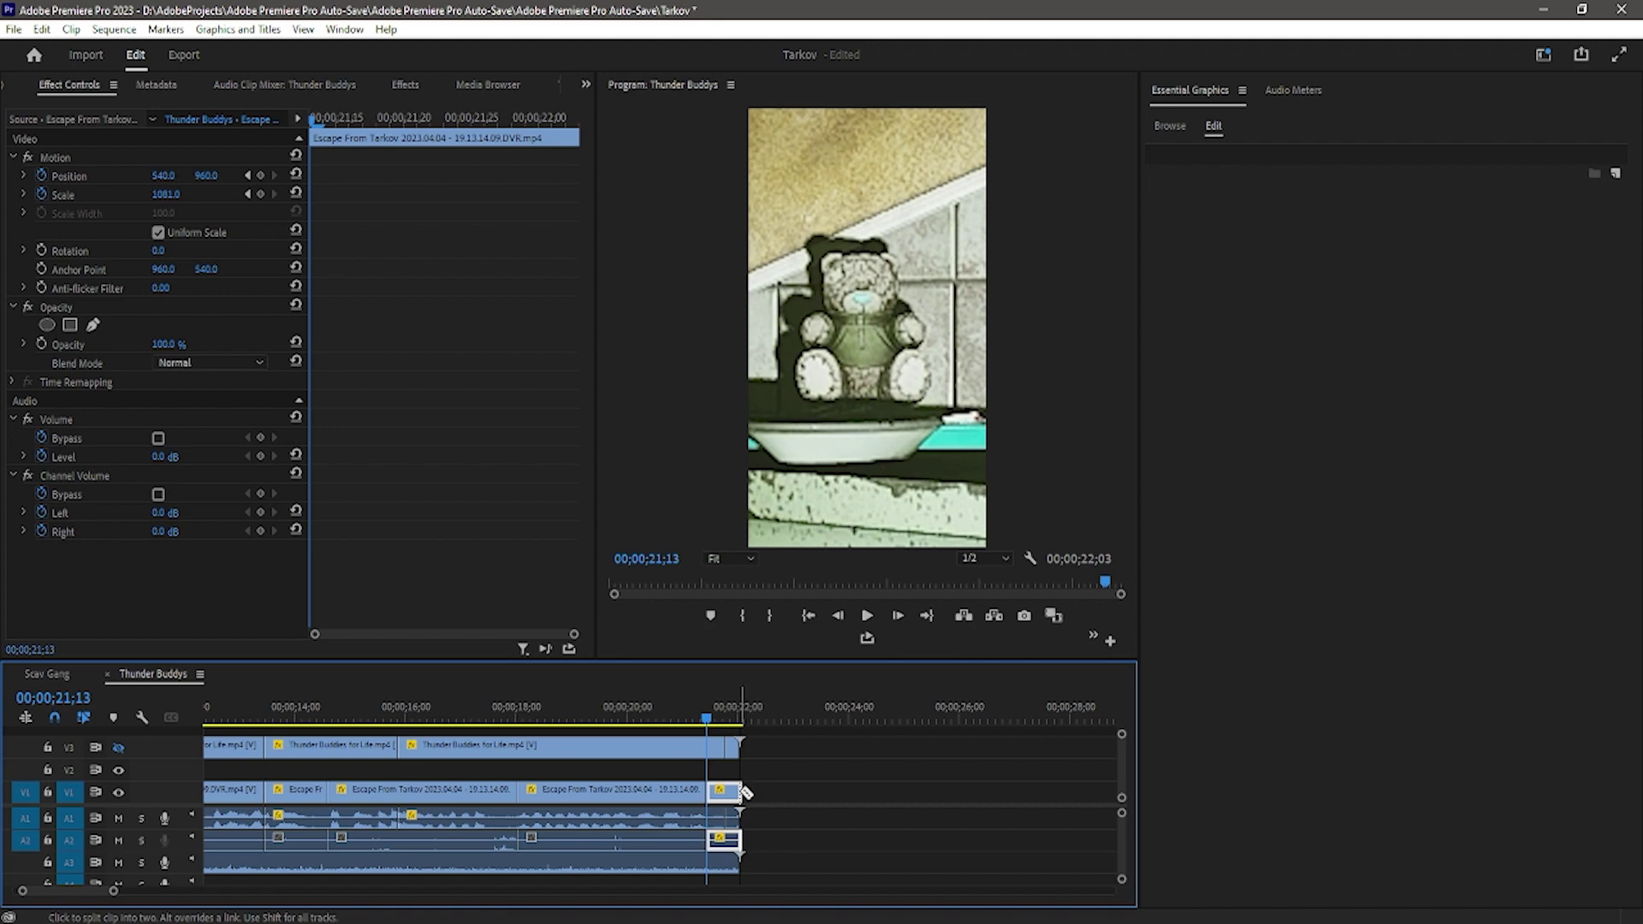
click(746, 792)
Save the project and play the whole sequence in a looping full-screen preview
key(space)
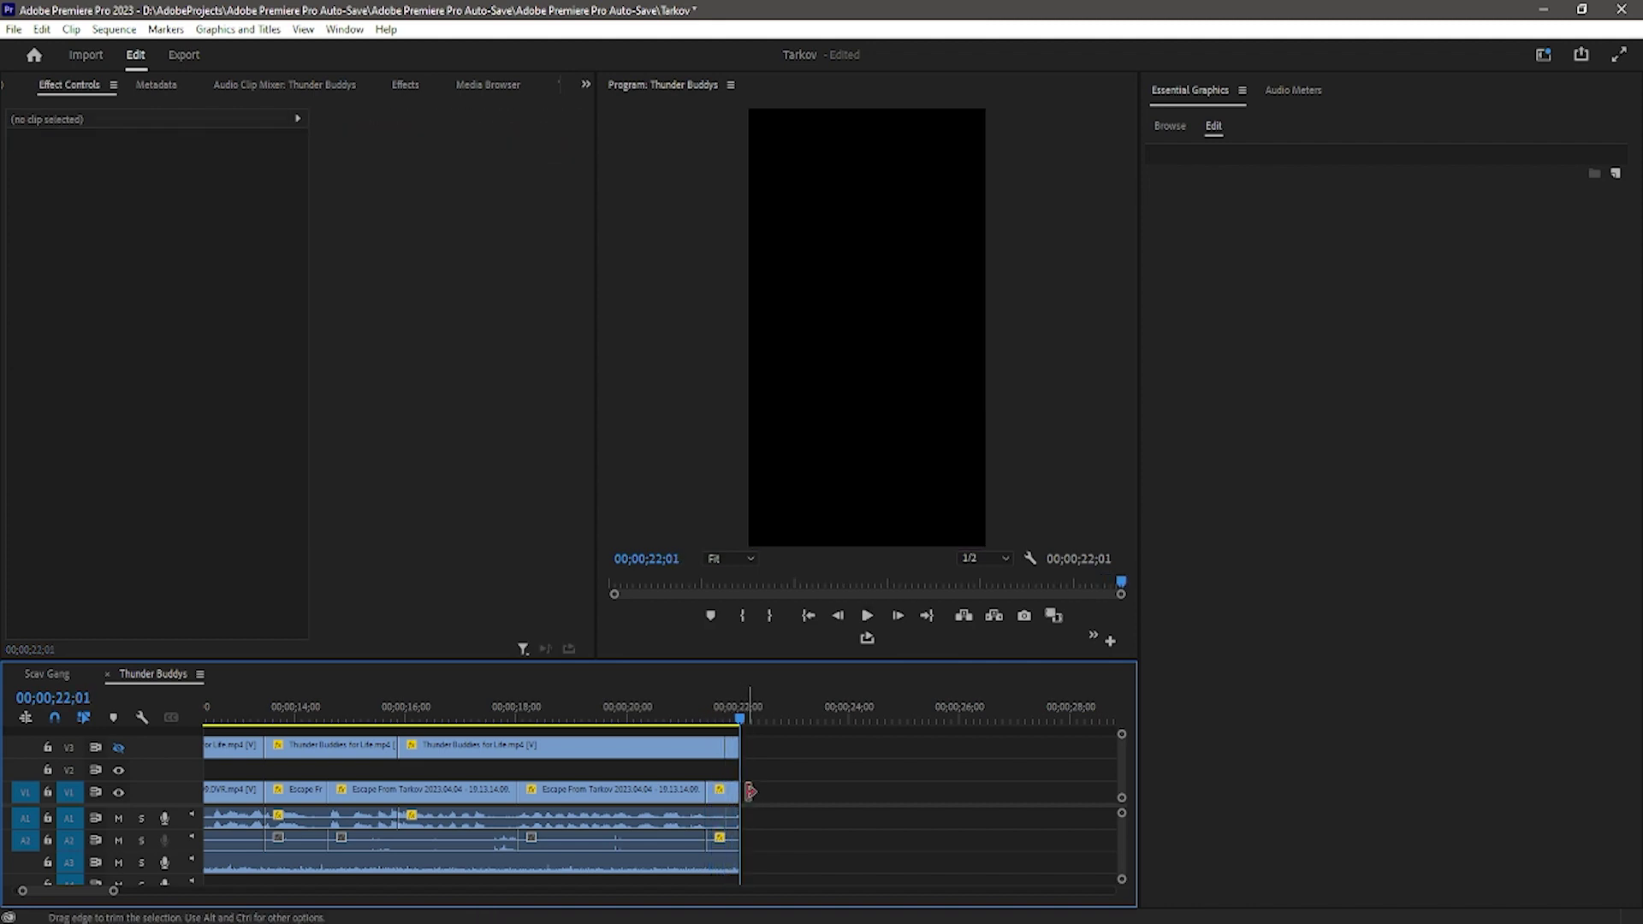
key(ctrl+s)
click(847, 648)
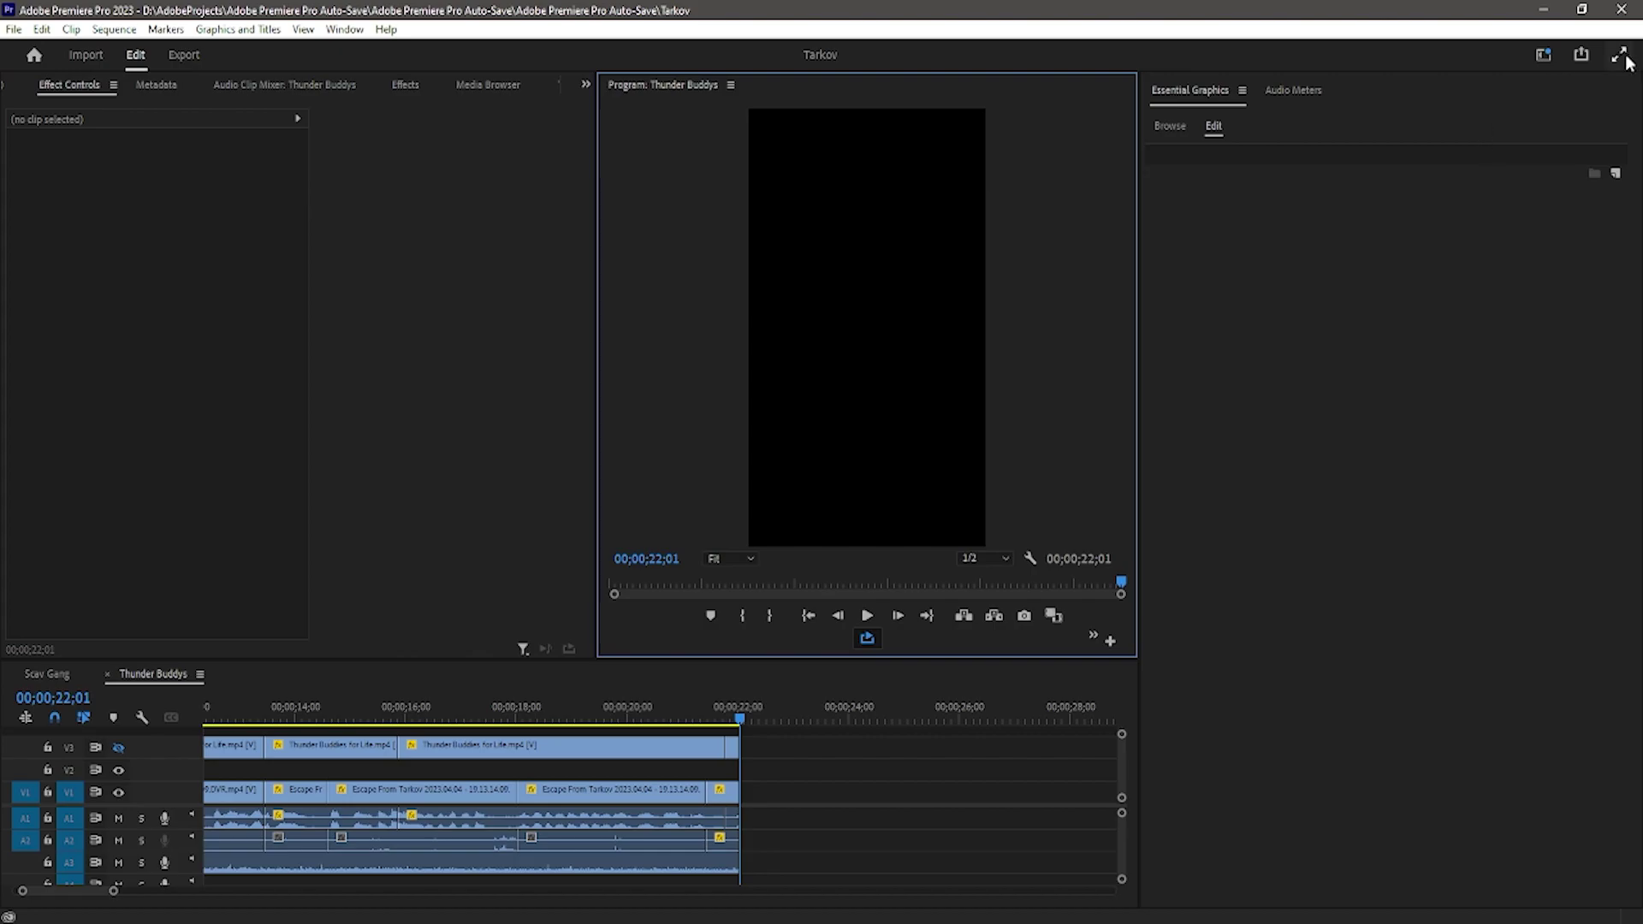
click(1619, 55)
key(space)
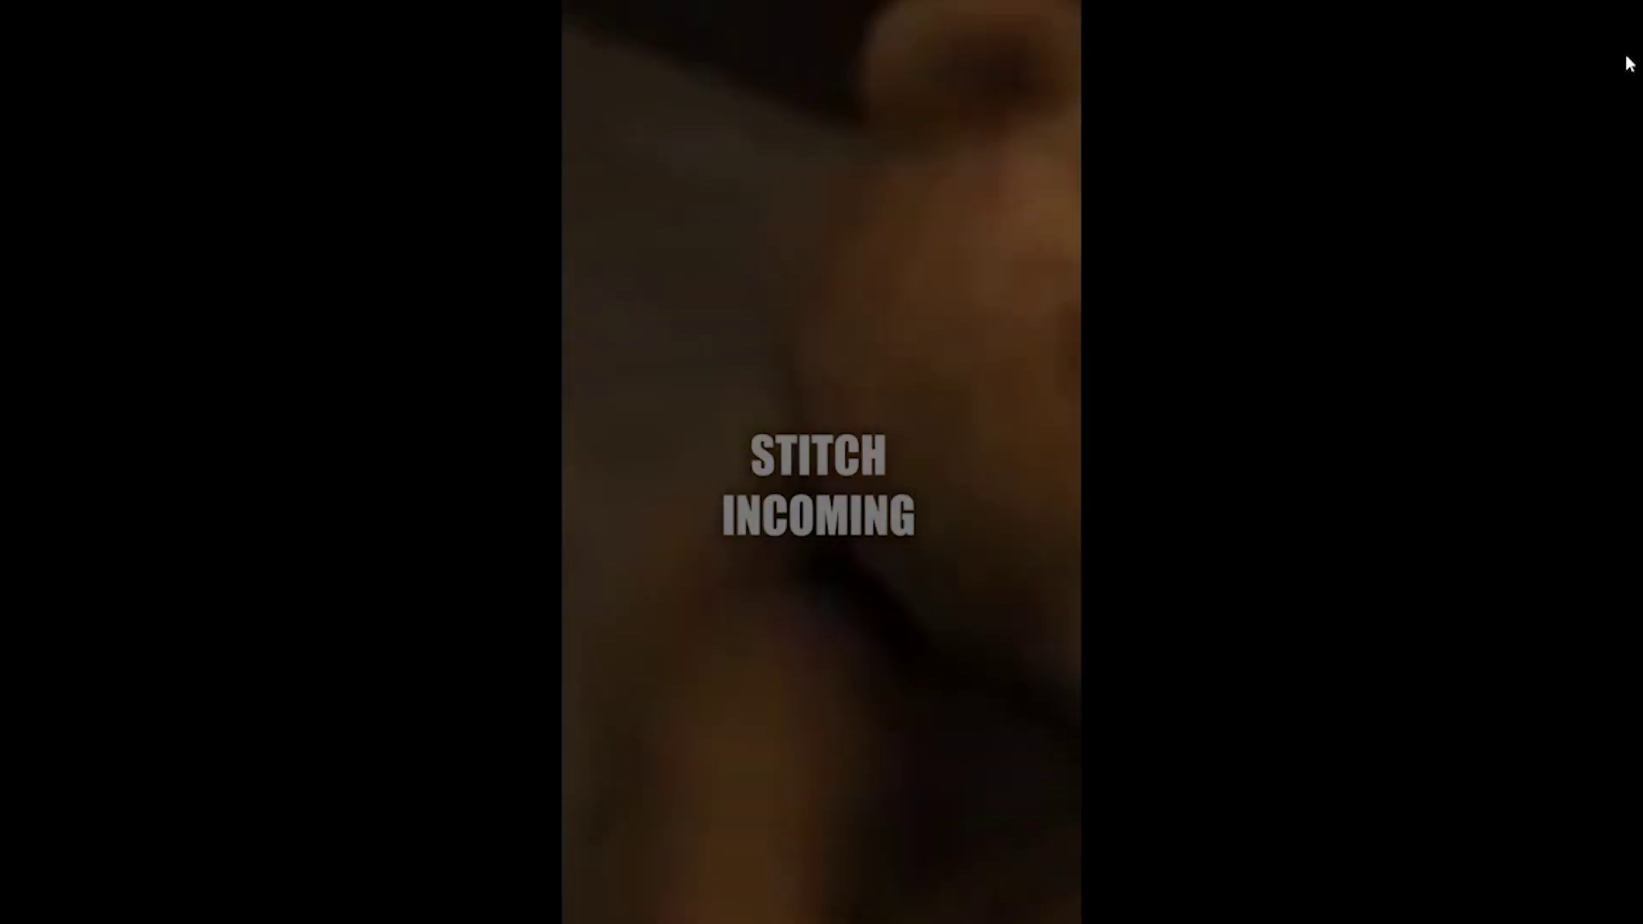
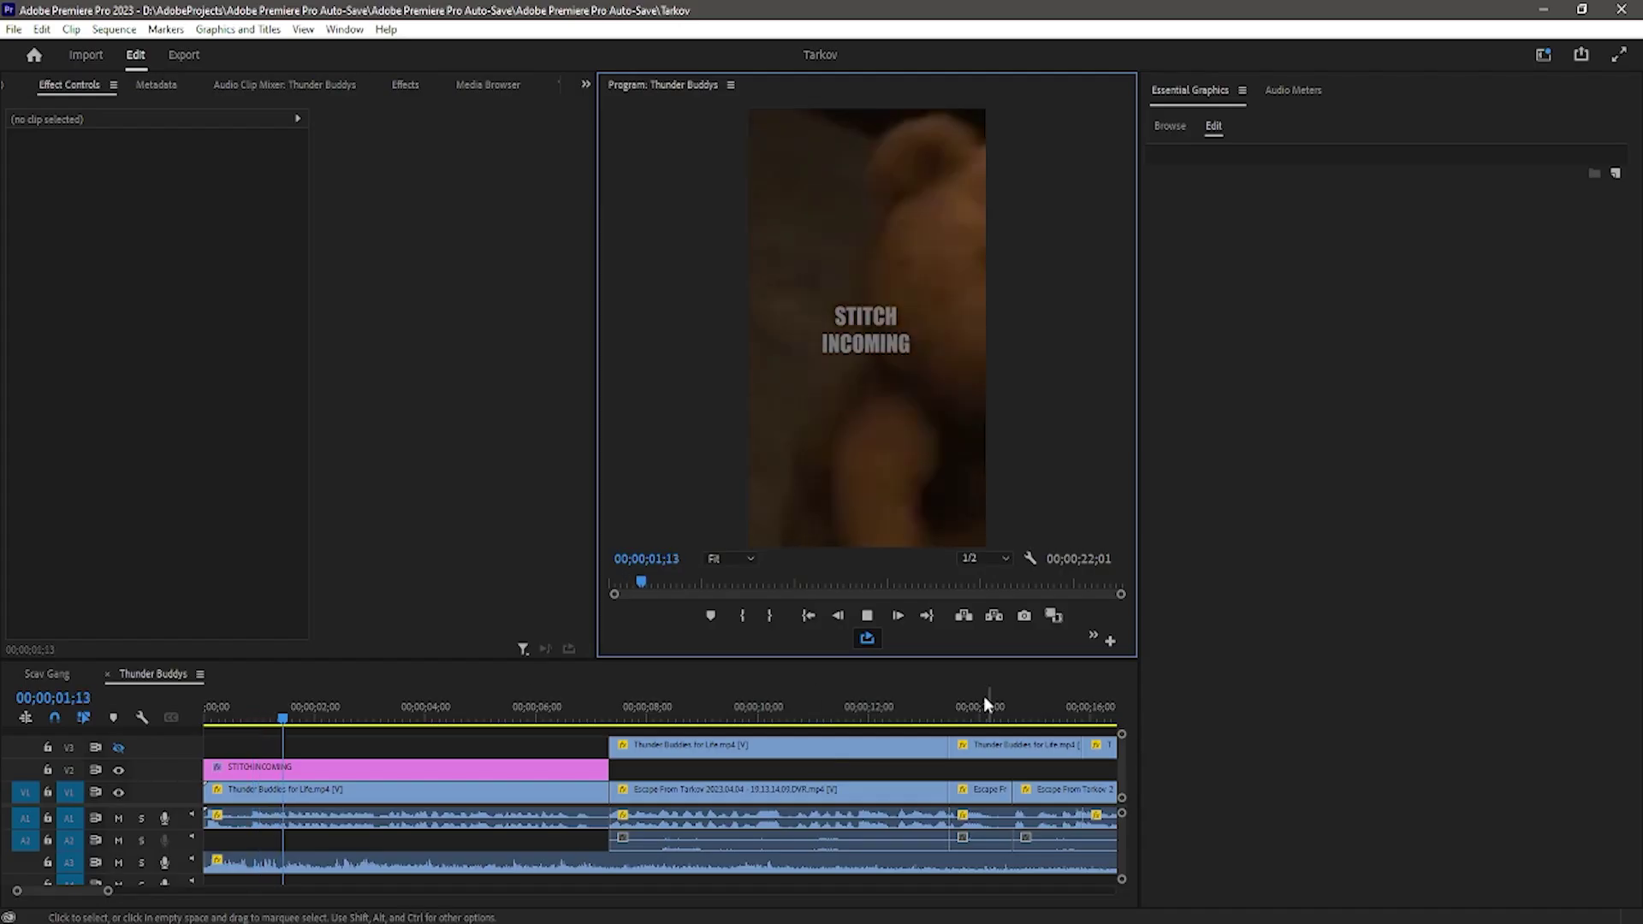
Move the zoom keyframes of the gameplay clip ending at 00;00;21;13 to just before 00;00;21;03 and play back the result
click(598, 718)
key(space)
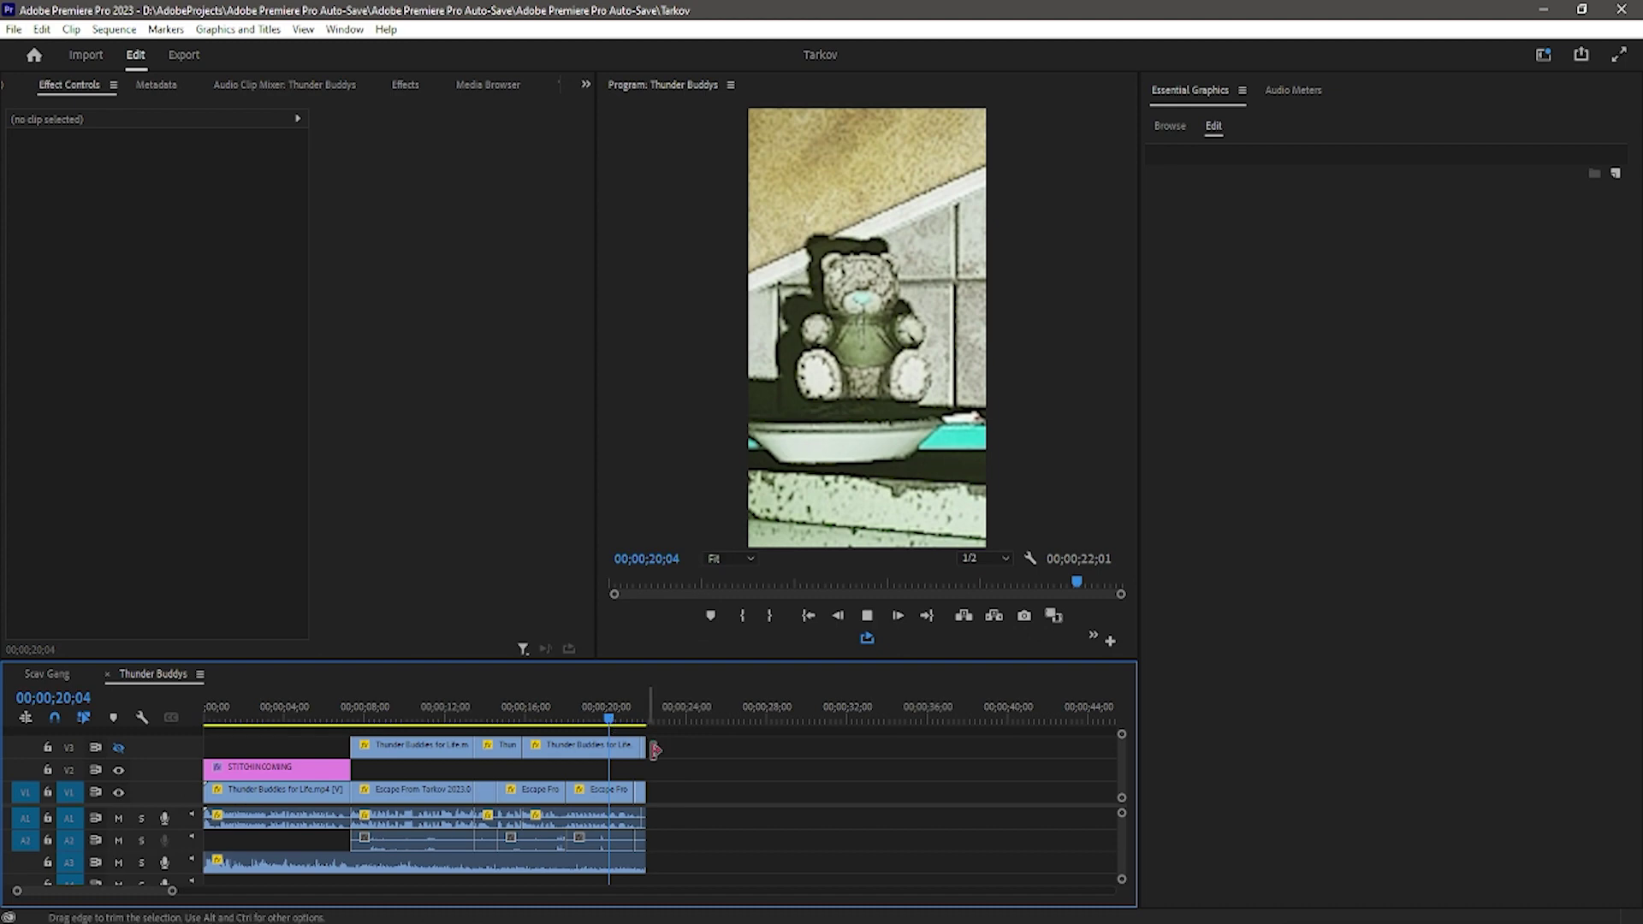
scroll(652, 770, up, 3)
key(space)
click(544, 789)
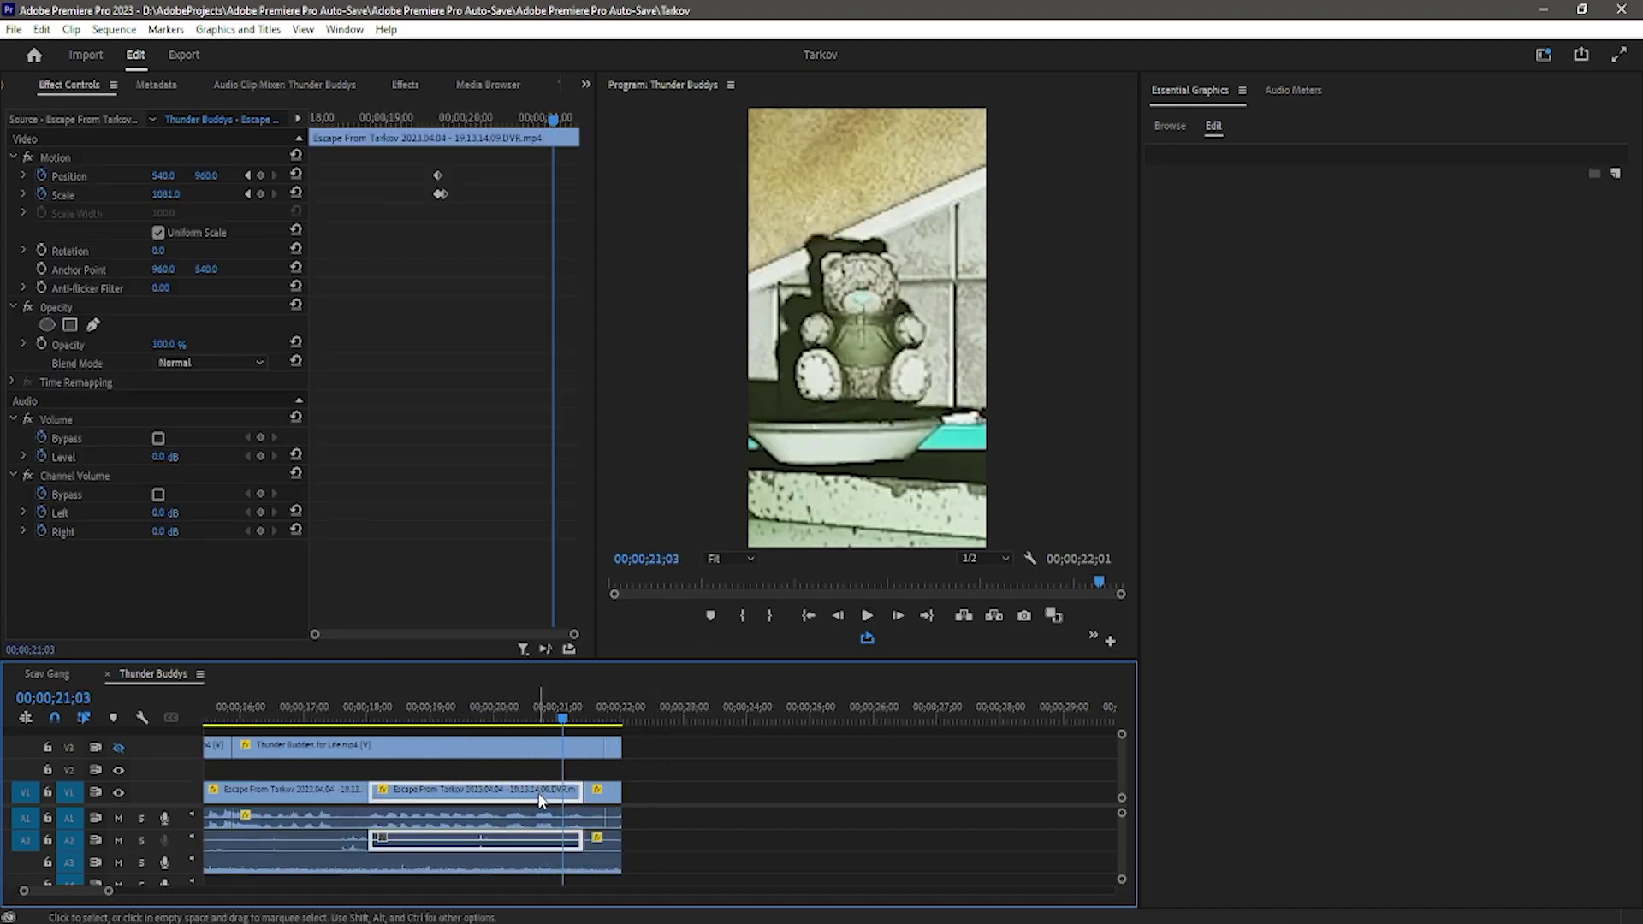
drag(456, 161, 549, 188)
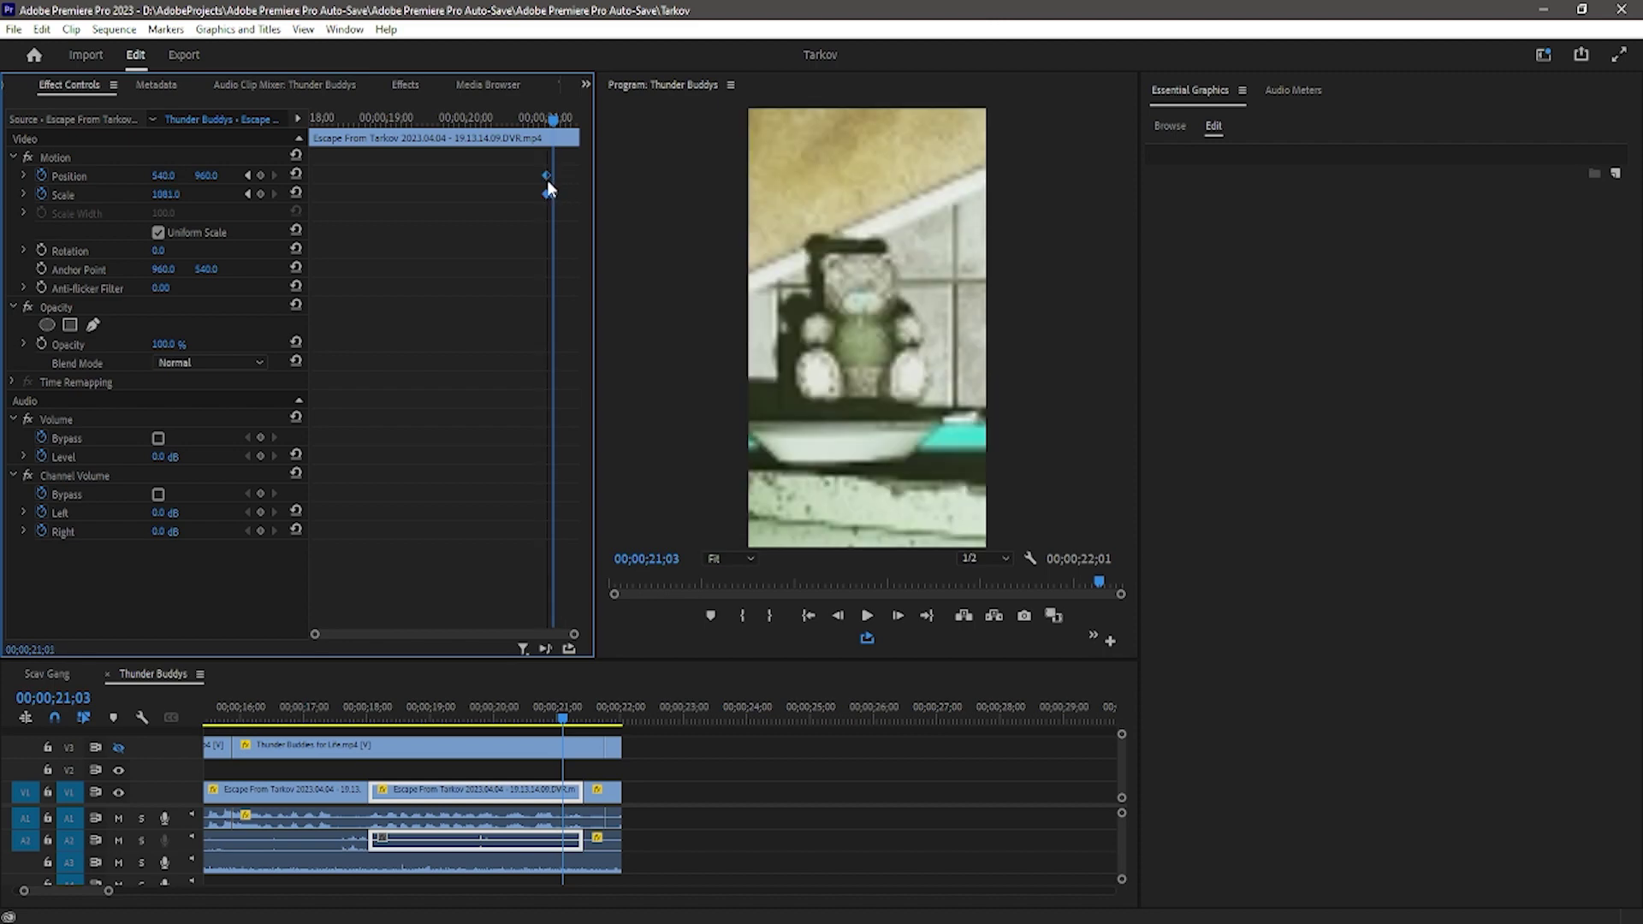
click(511, 113)
key(space)
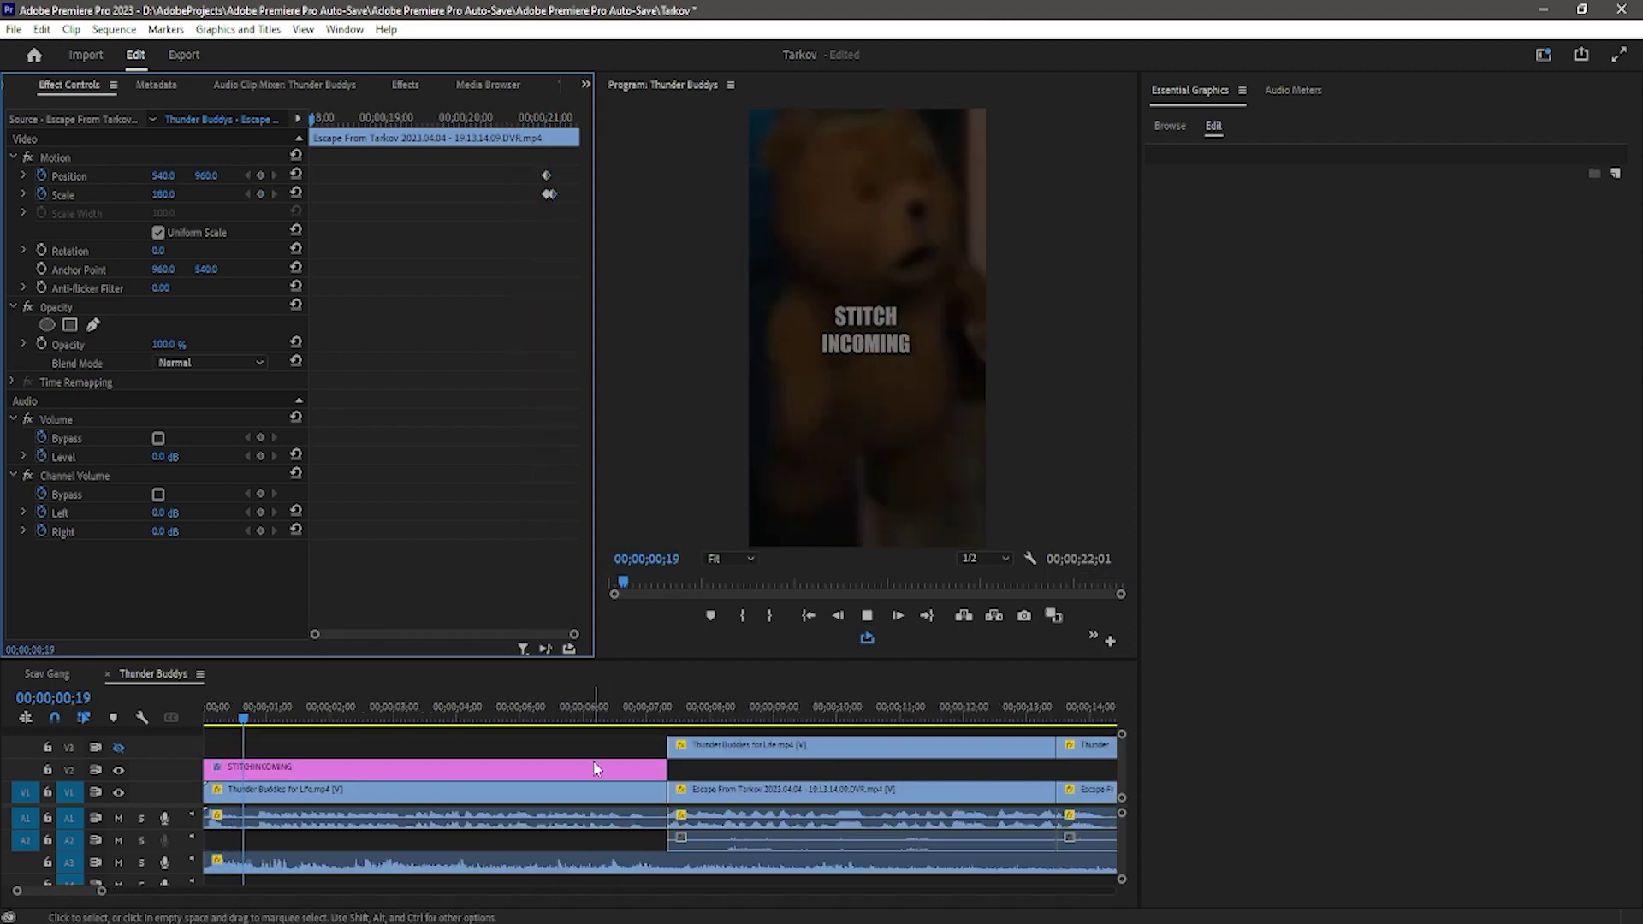
Add Position and Scale keyframes to the gameplay clip starting at 00;00;14;18 and move them to the clip's end
scroll(615, 766, down, 3)
click(757, 782)
drag(599, 714, 517, 714)
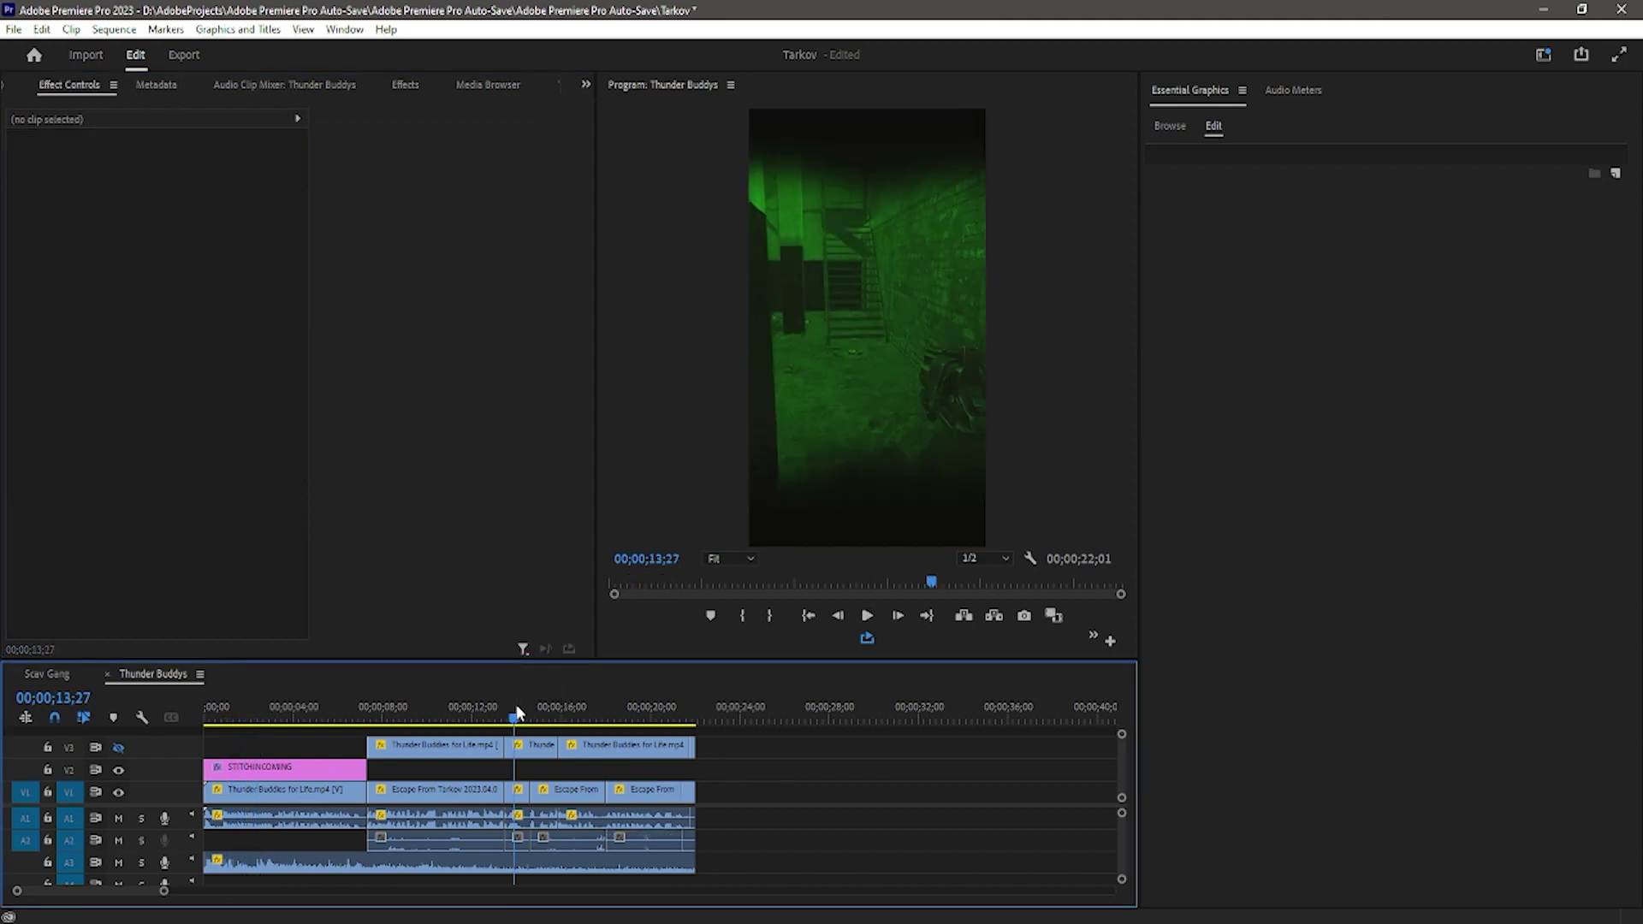
key(space)
click(564, 840)
drag(362, 126, 138, 142)
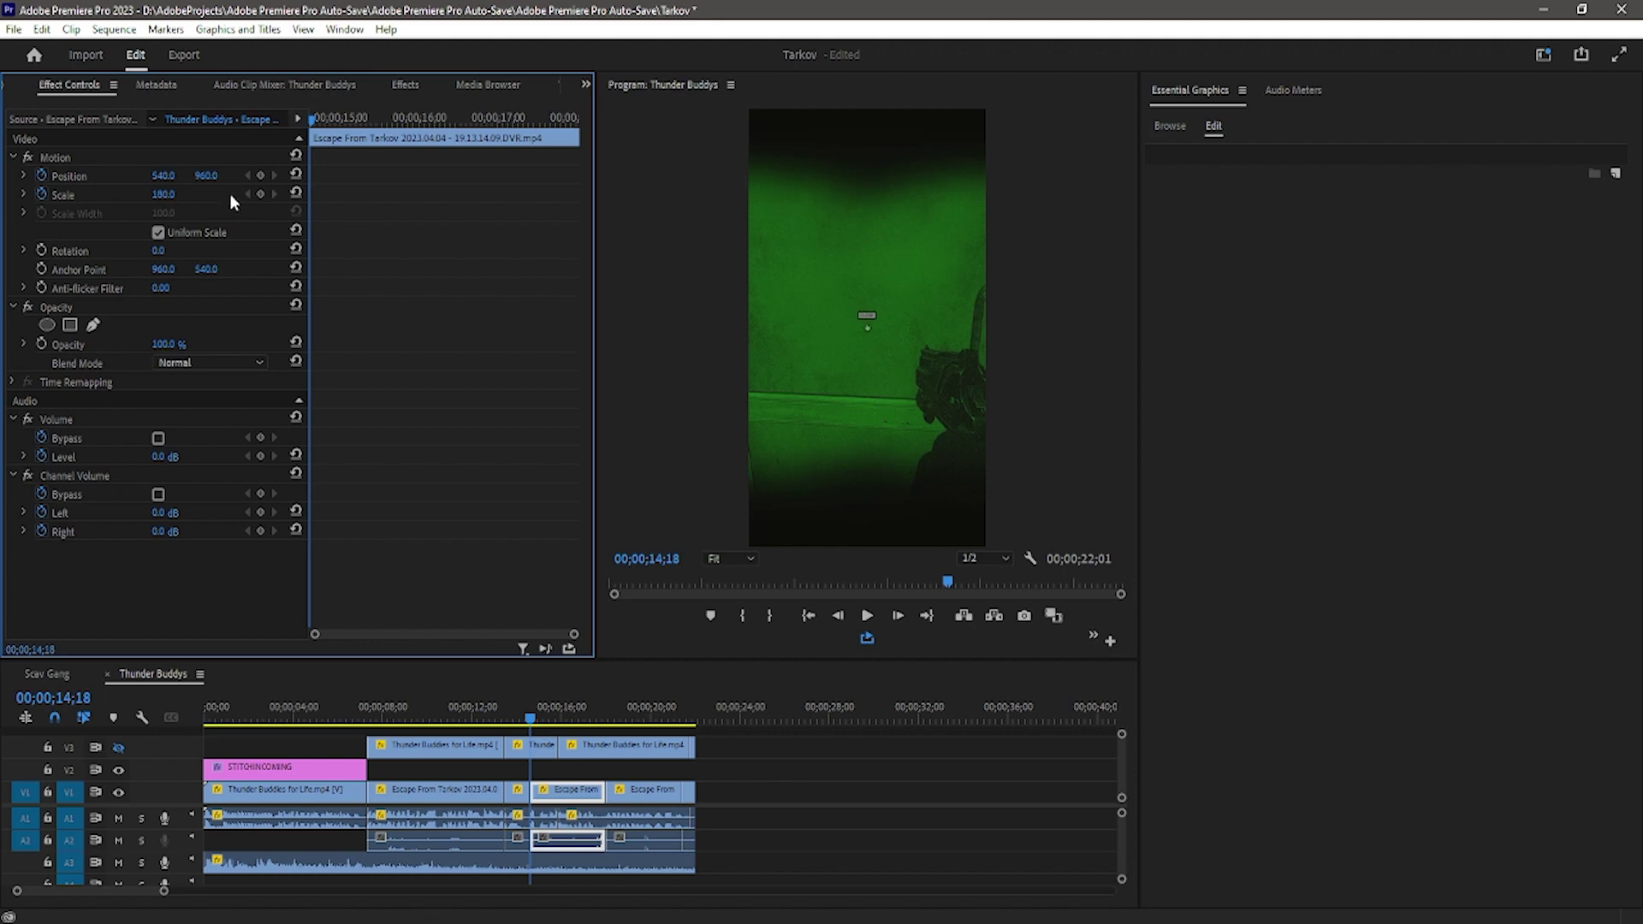
click(261, 175)
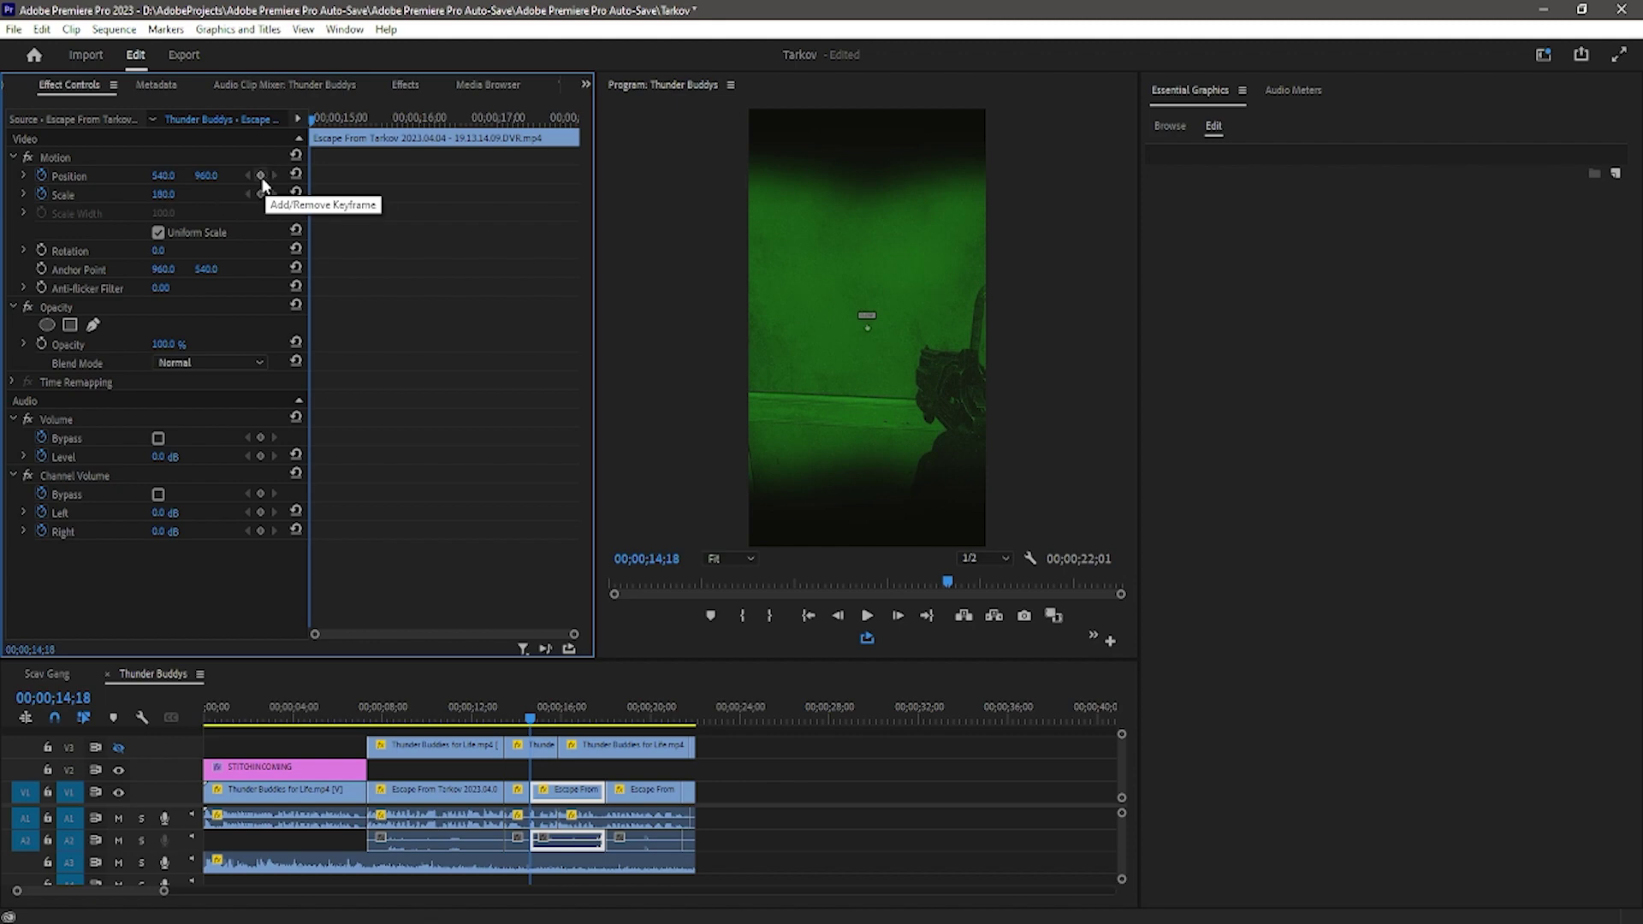
click(261, 194)
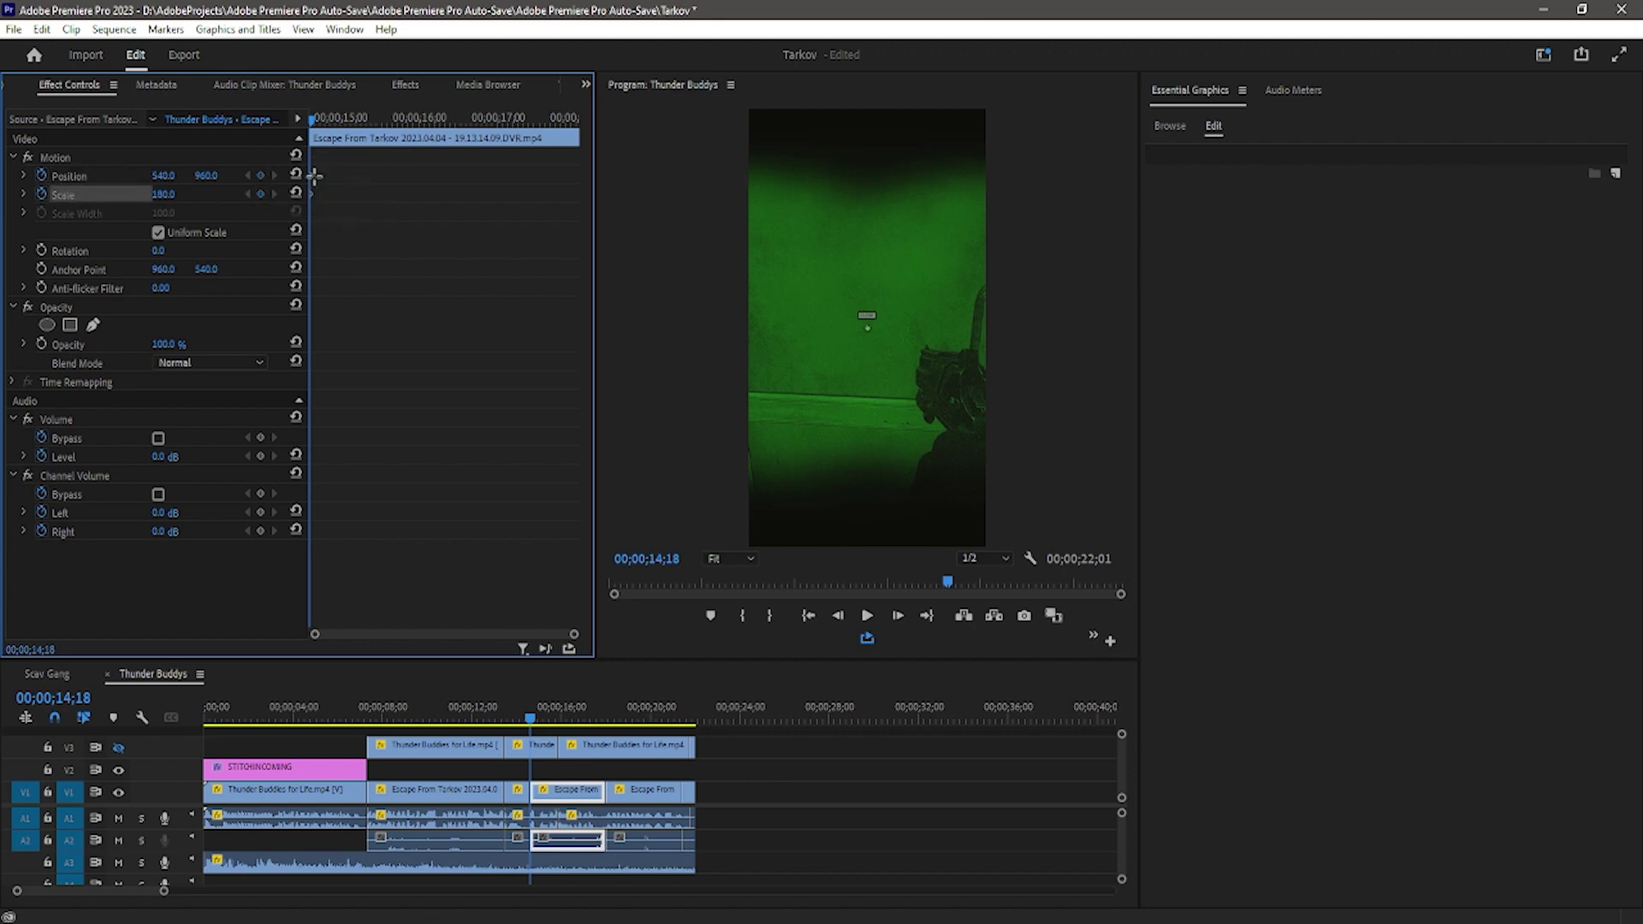
drag(311, 176, 573, 176)
Set the clip's Scale to 1139 at 00;00;14;18 and hold it with a second Scale keyframe at 00;00;14;22
drag(165, 201, 307, 228)
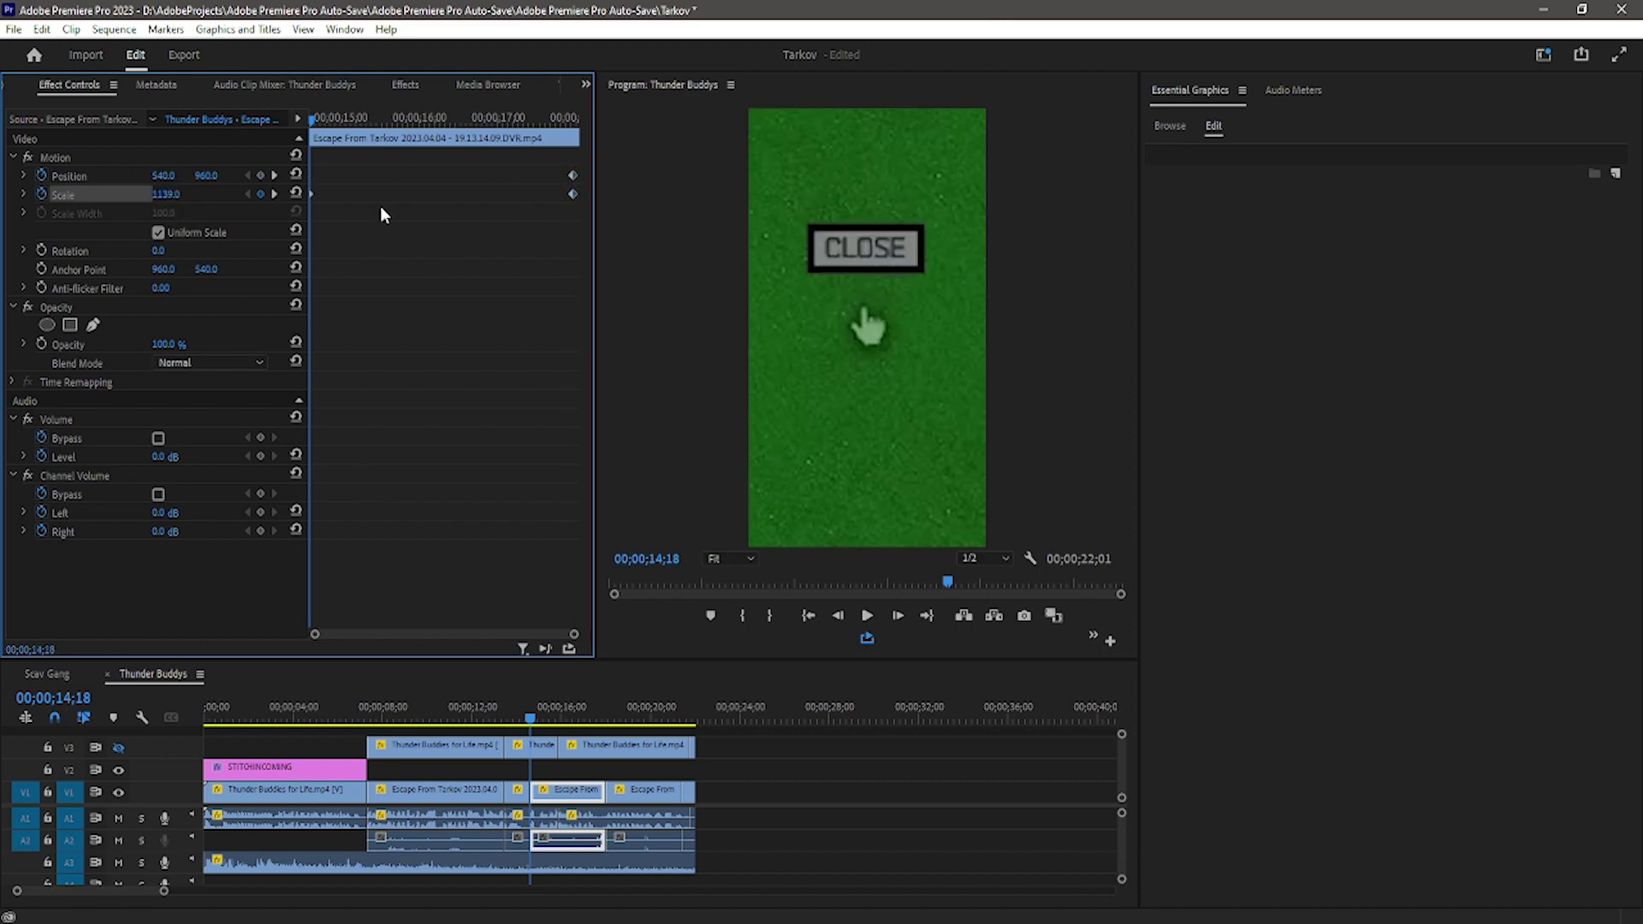
click(344, 121)
drag(344, 121, 320, 125)
drag(345, 194, 322, 195)
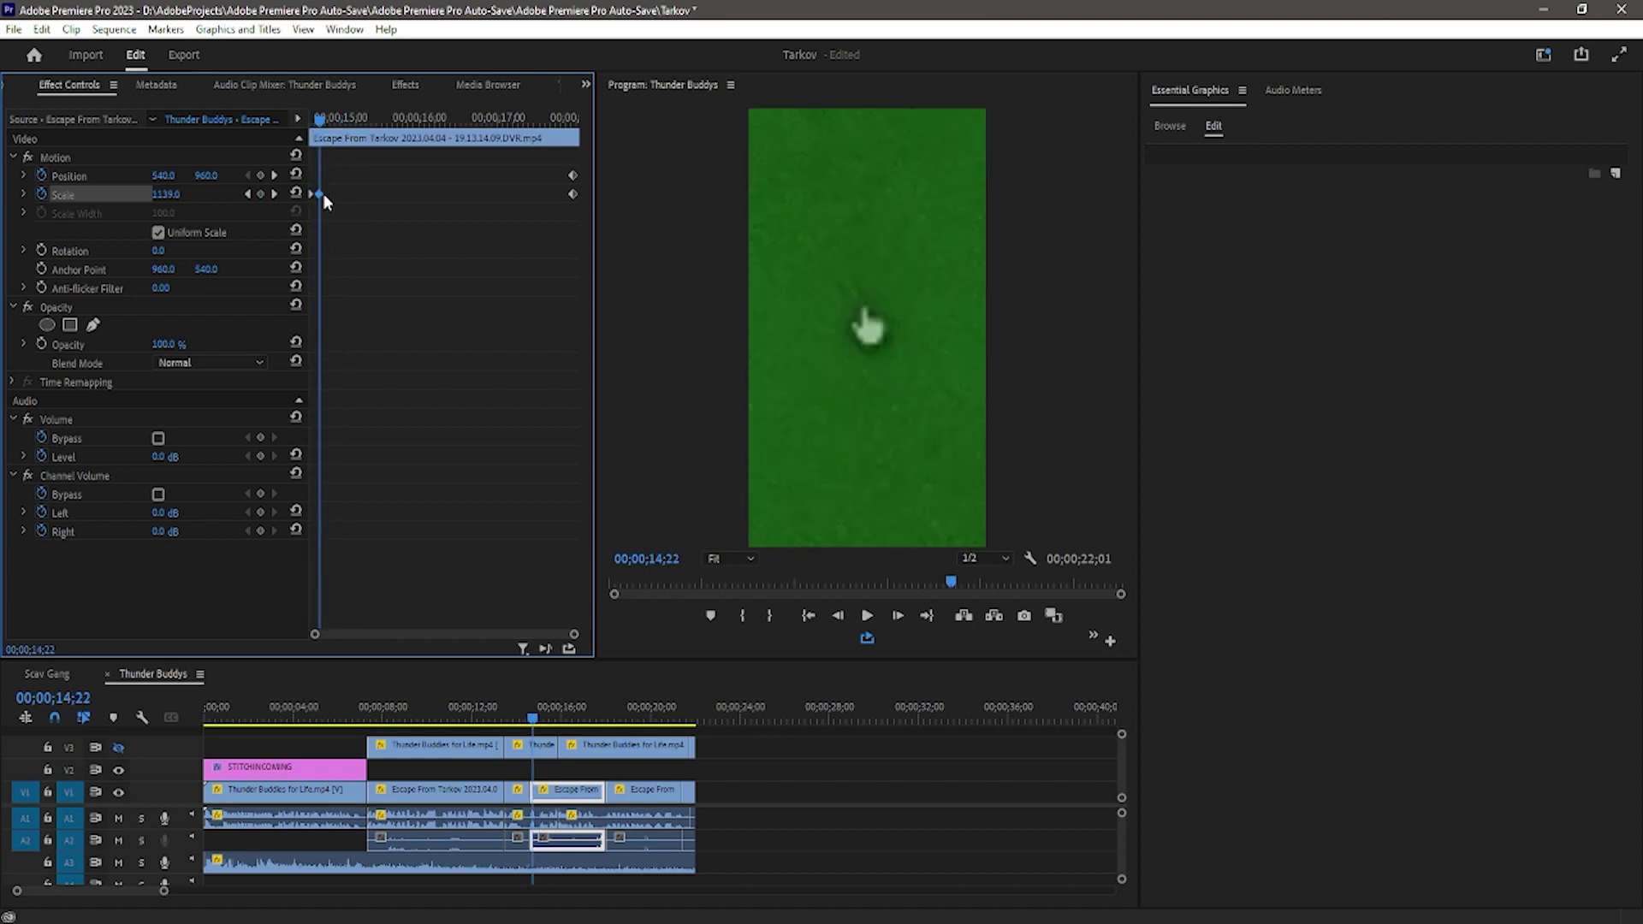
Preview the zoom-out, move the clip's end keyframes to shortly after 00;00;14;22, and play the faster zoom-out
drag(319, 120, 279, 122)
key(space)
key(space)
drag(501, 168, 589, 221)
drag(351, 119, 297, 120)
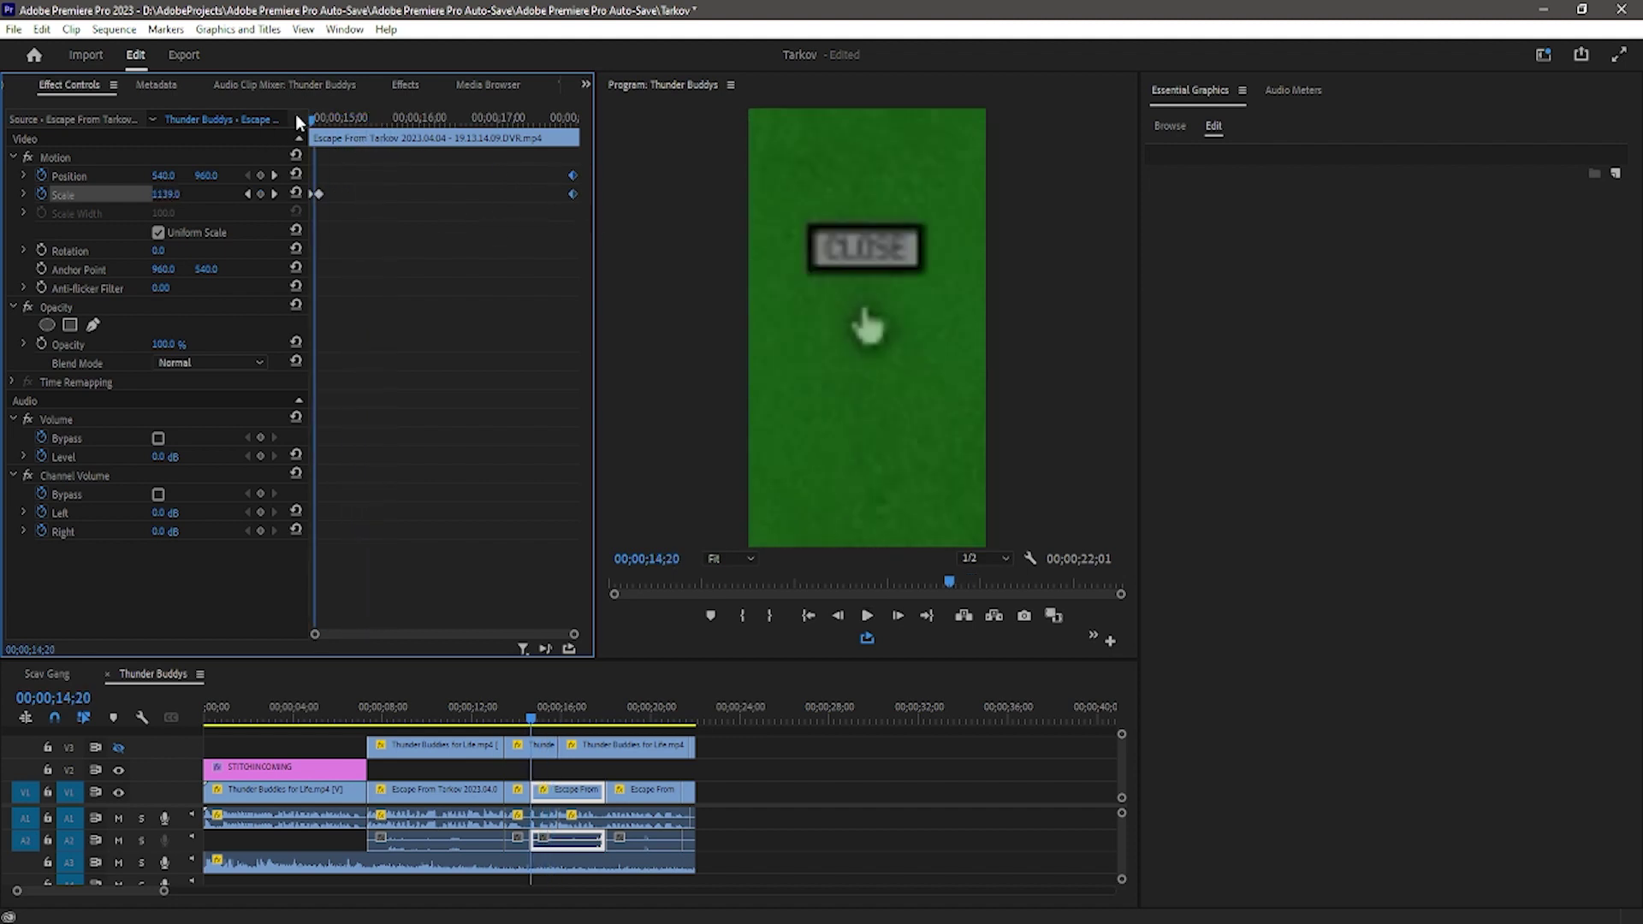
drag(573, 179, 335, 186)
key(space)
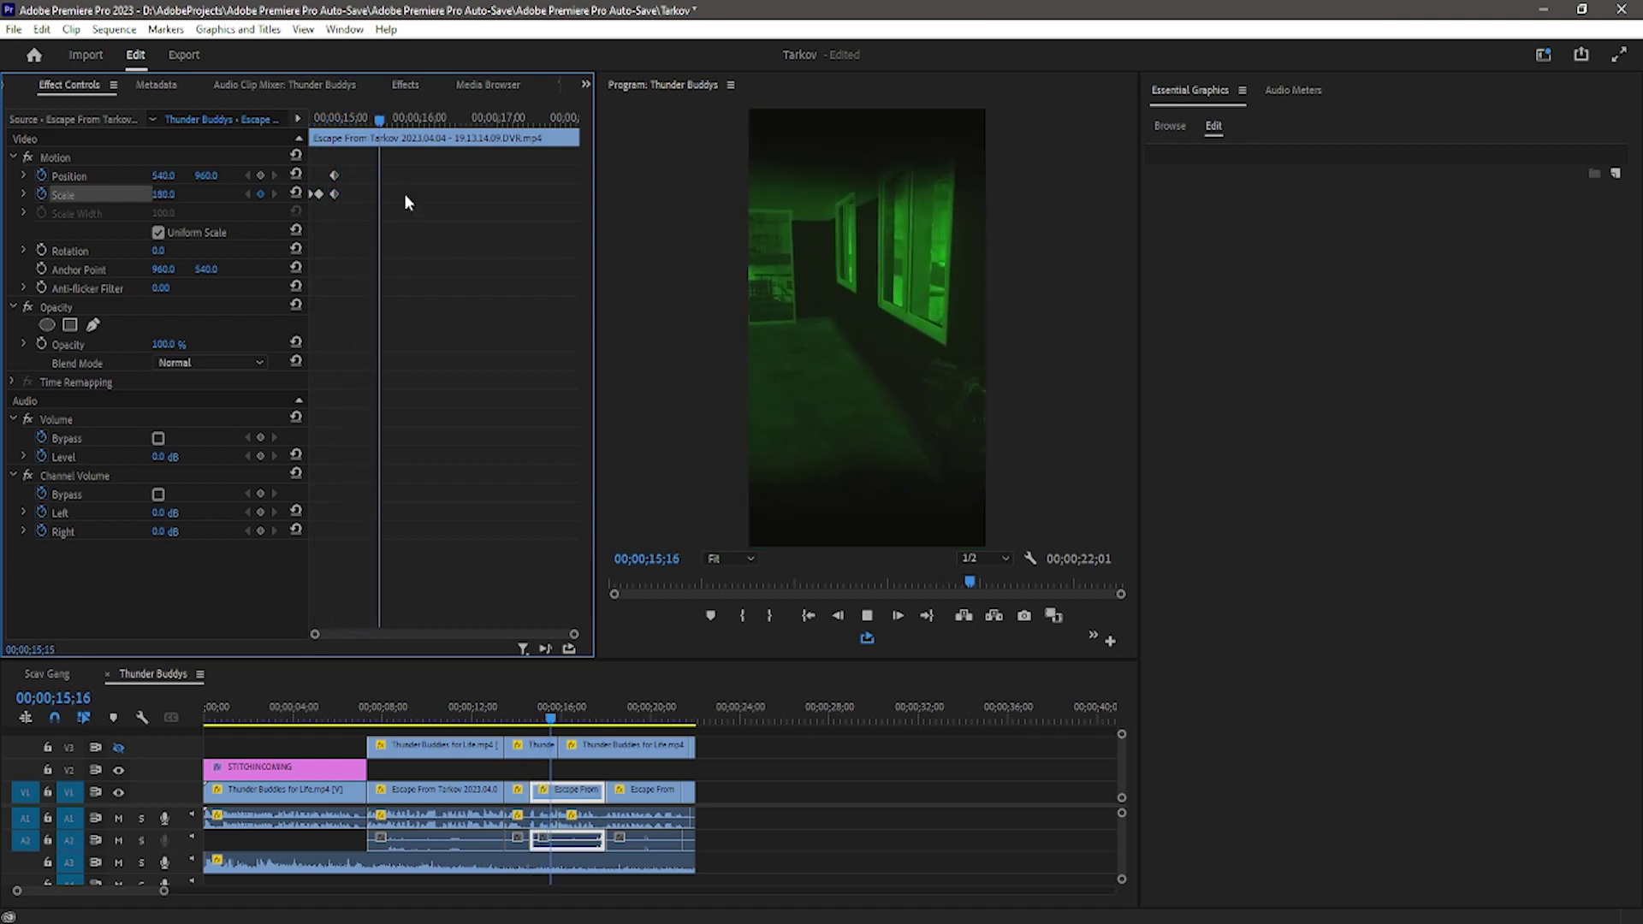
Add Position and Scale keyframes at 00;00;16;21 and set the Scale to 1139 at 00;00;16;22
click(423, 119)
drag(423, 120, 475, 119)
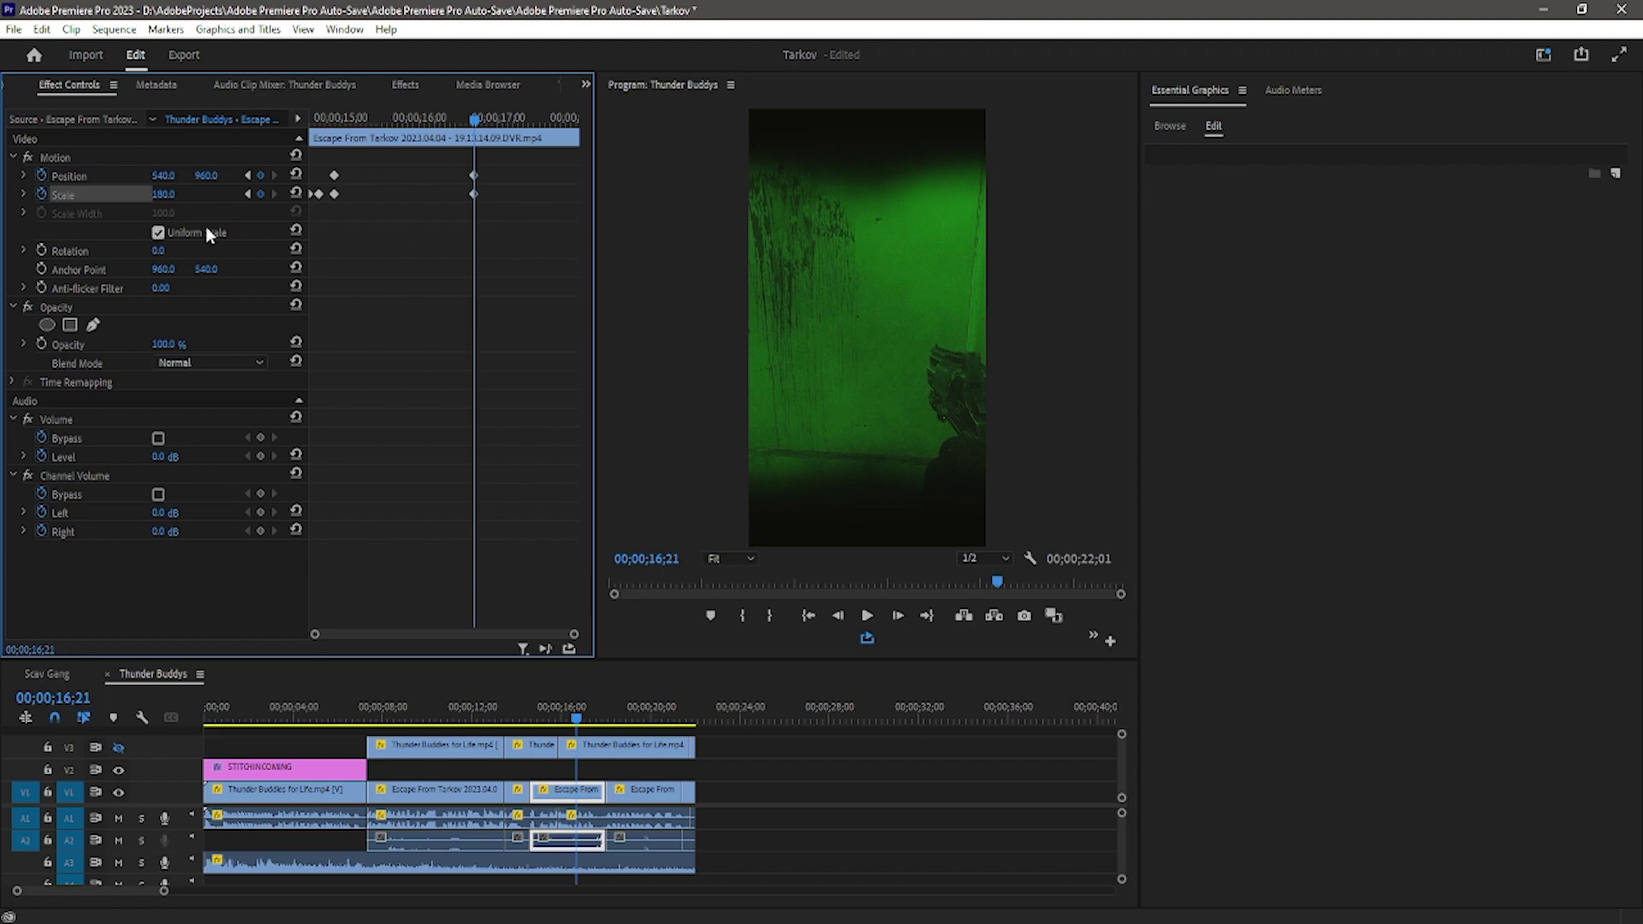
key(Right)
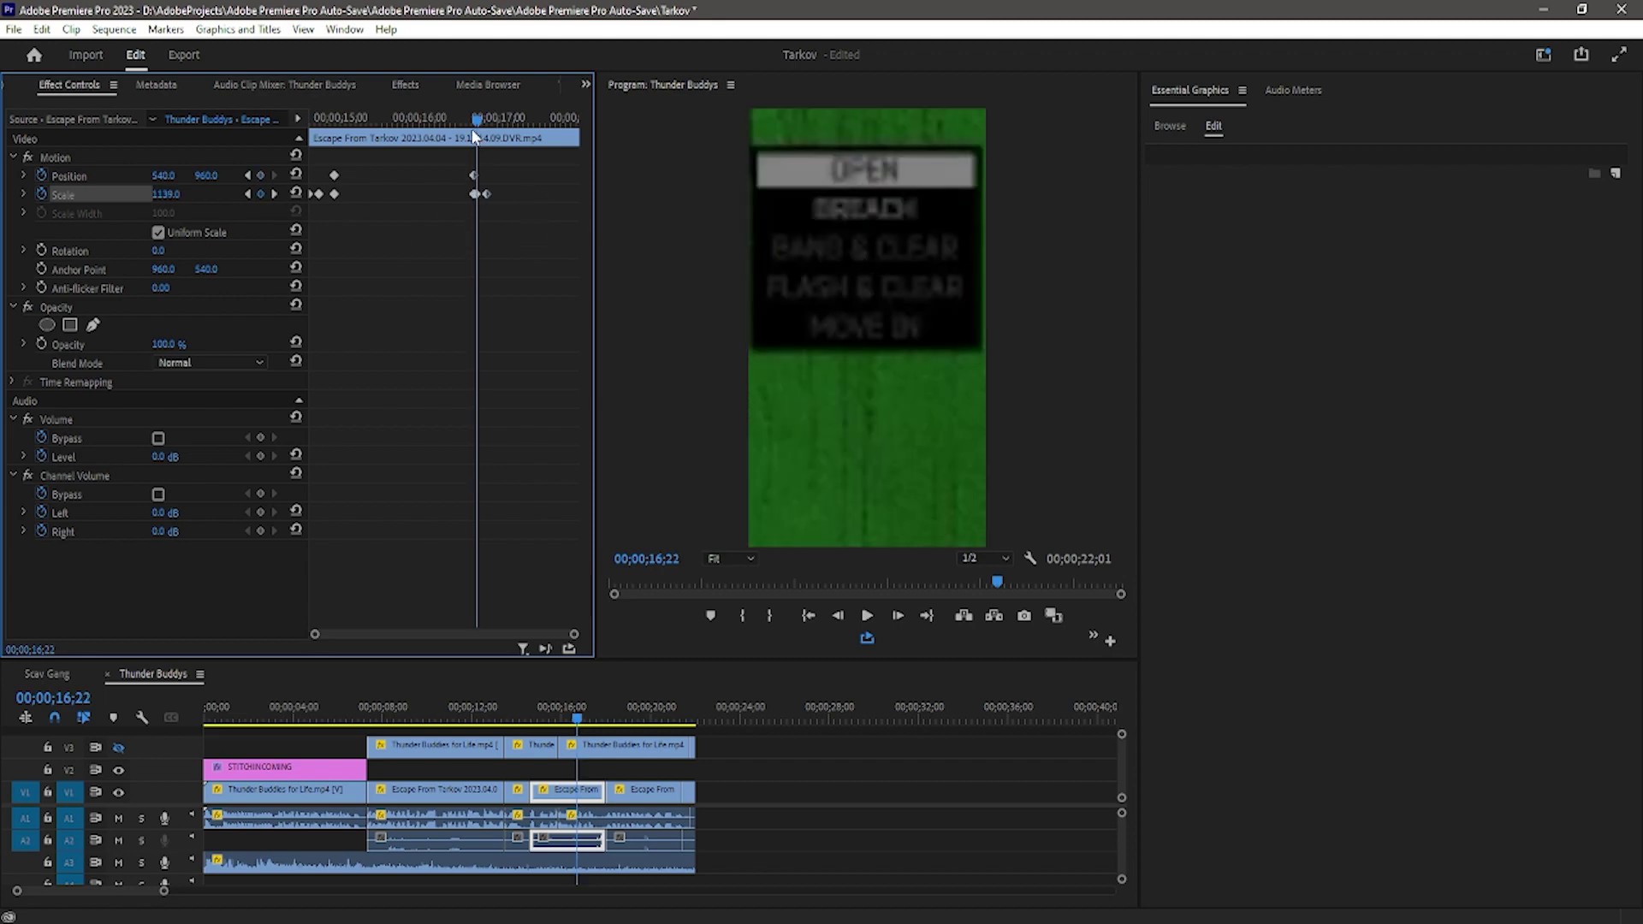
Move the held Scale keyframe after 00;00;16;22 closer to the end keyframe at 00;00;17;01 and play back the zoom-out
click(276, 194)
key(Right)
key(Right)
key(Right)
key(Right)
key(Right)
key(Right)
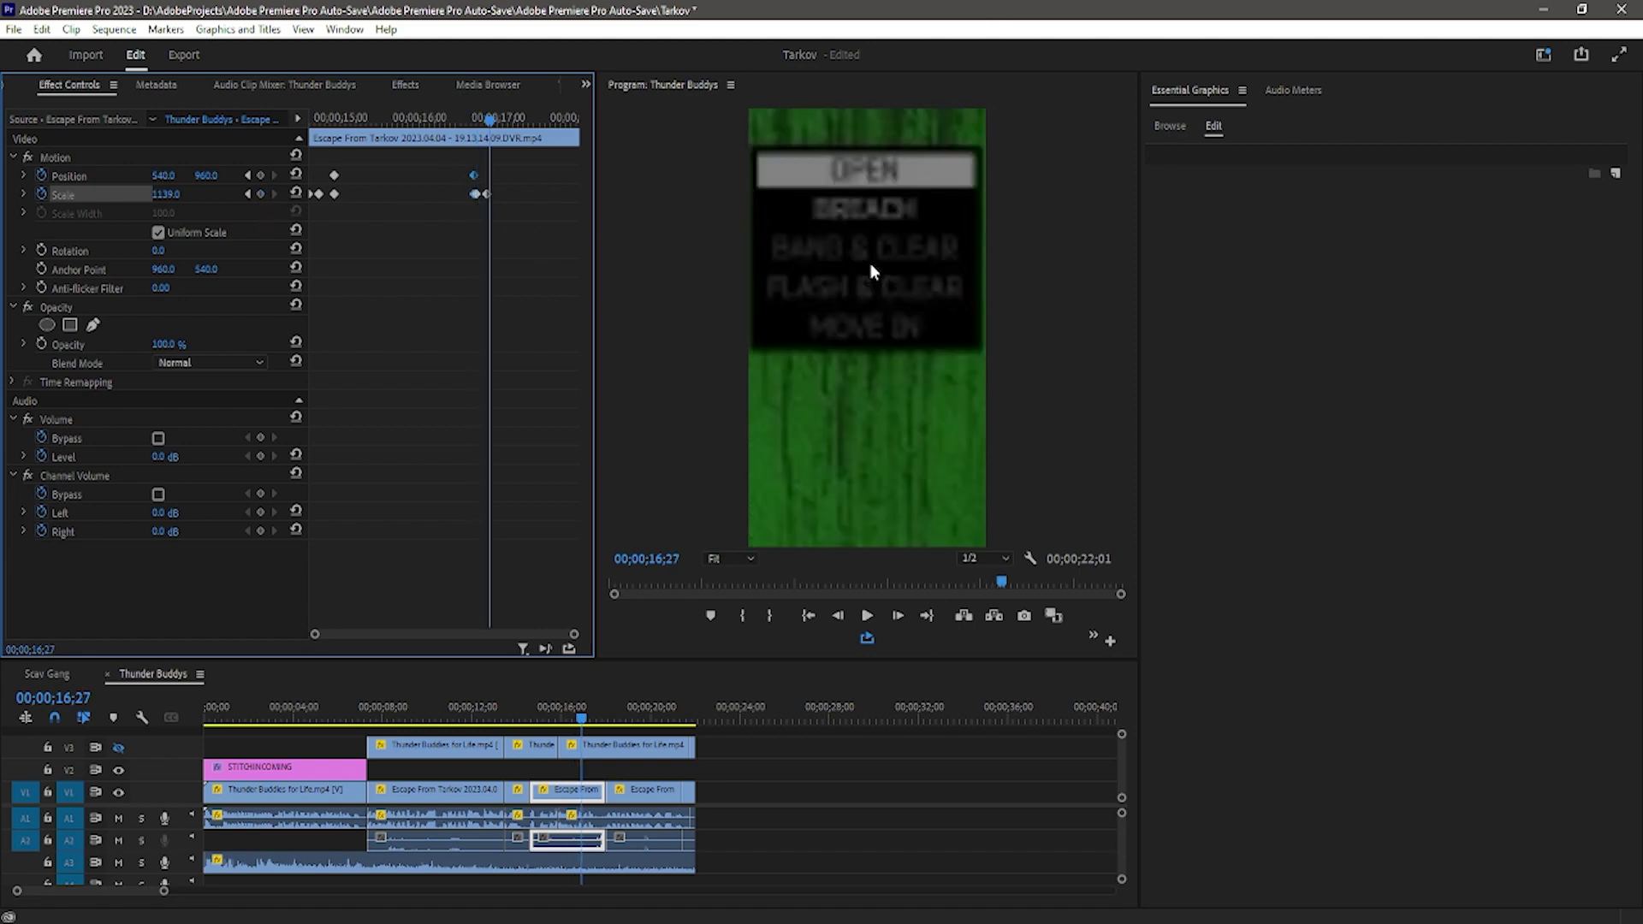
key(Left)
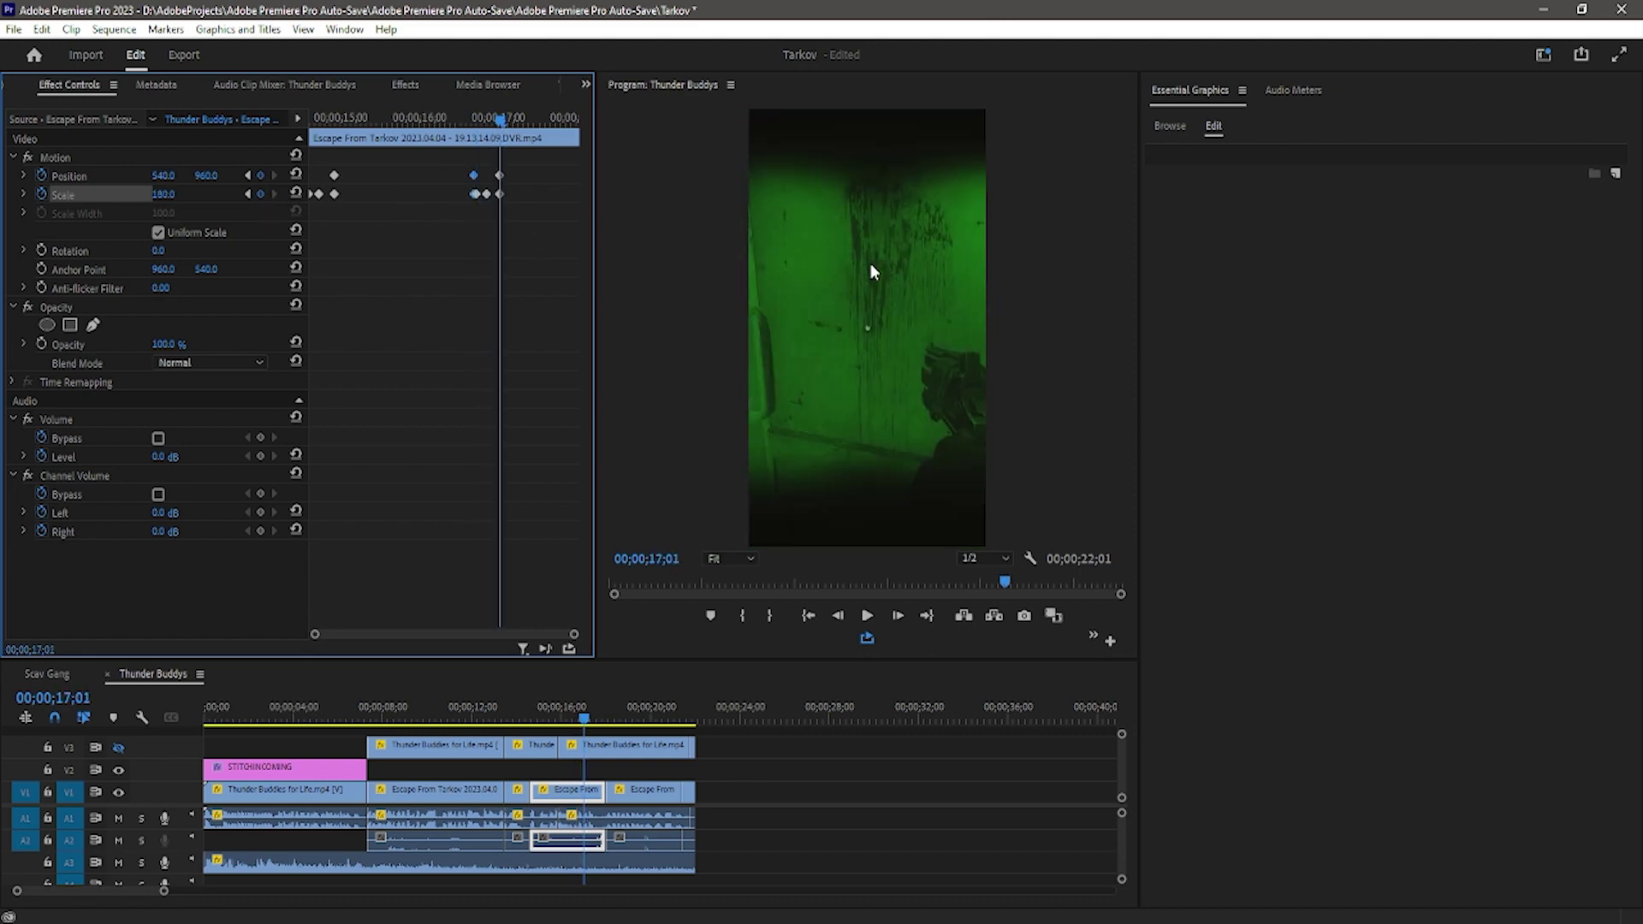
drag(490, 194, 494, 193)
key(space)
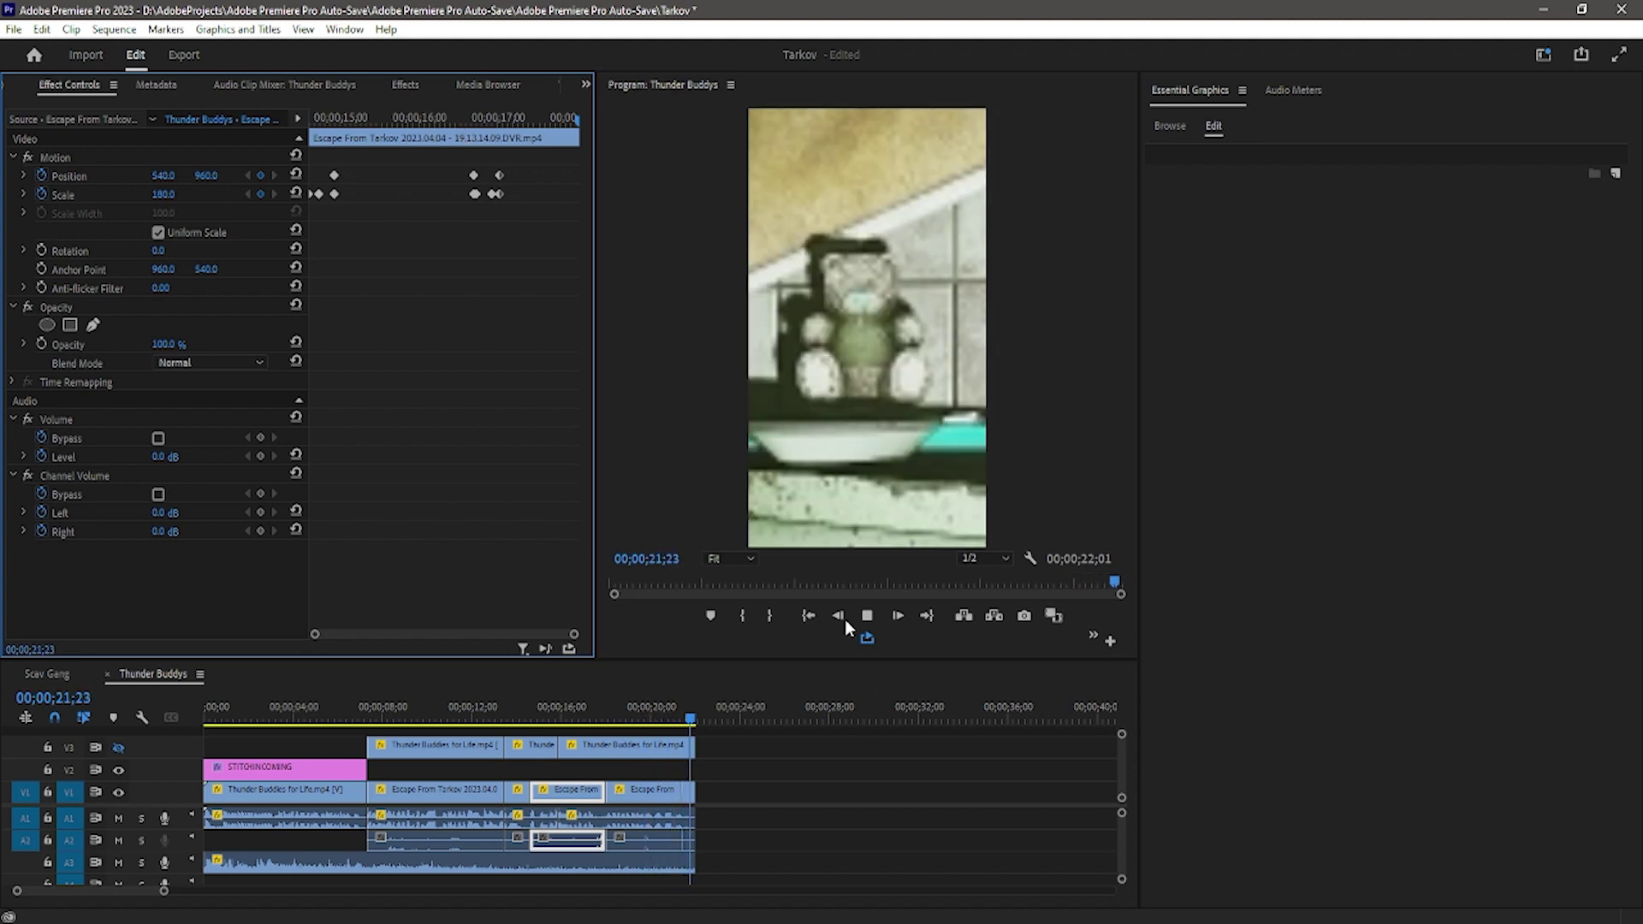
click(843, 799)
key(space)
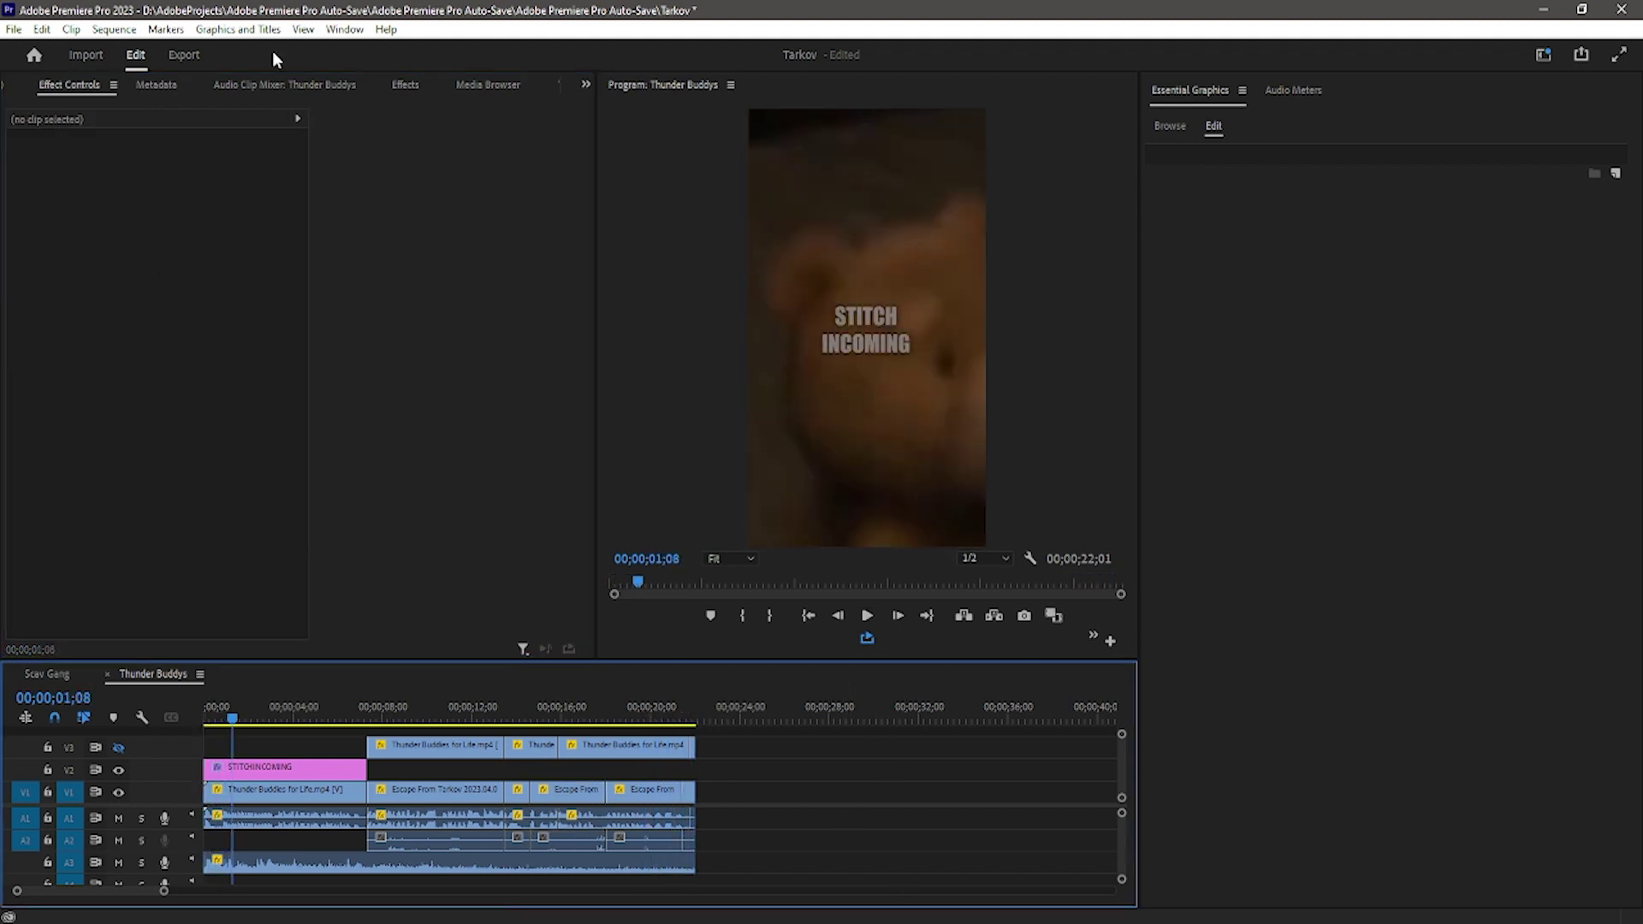
Transcribe the Thunder Buddys sequence in English from the Audio 1 track, without separating speakers
click(405, 84)
click(467, 84)
click(334, 82)
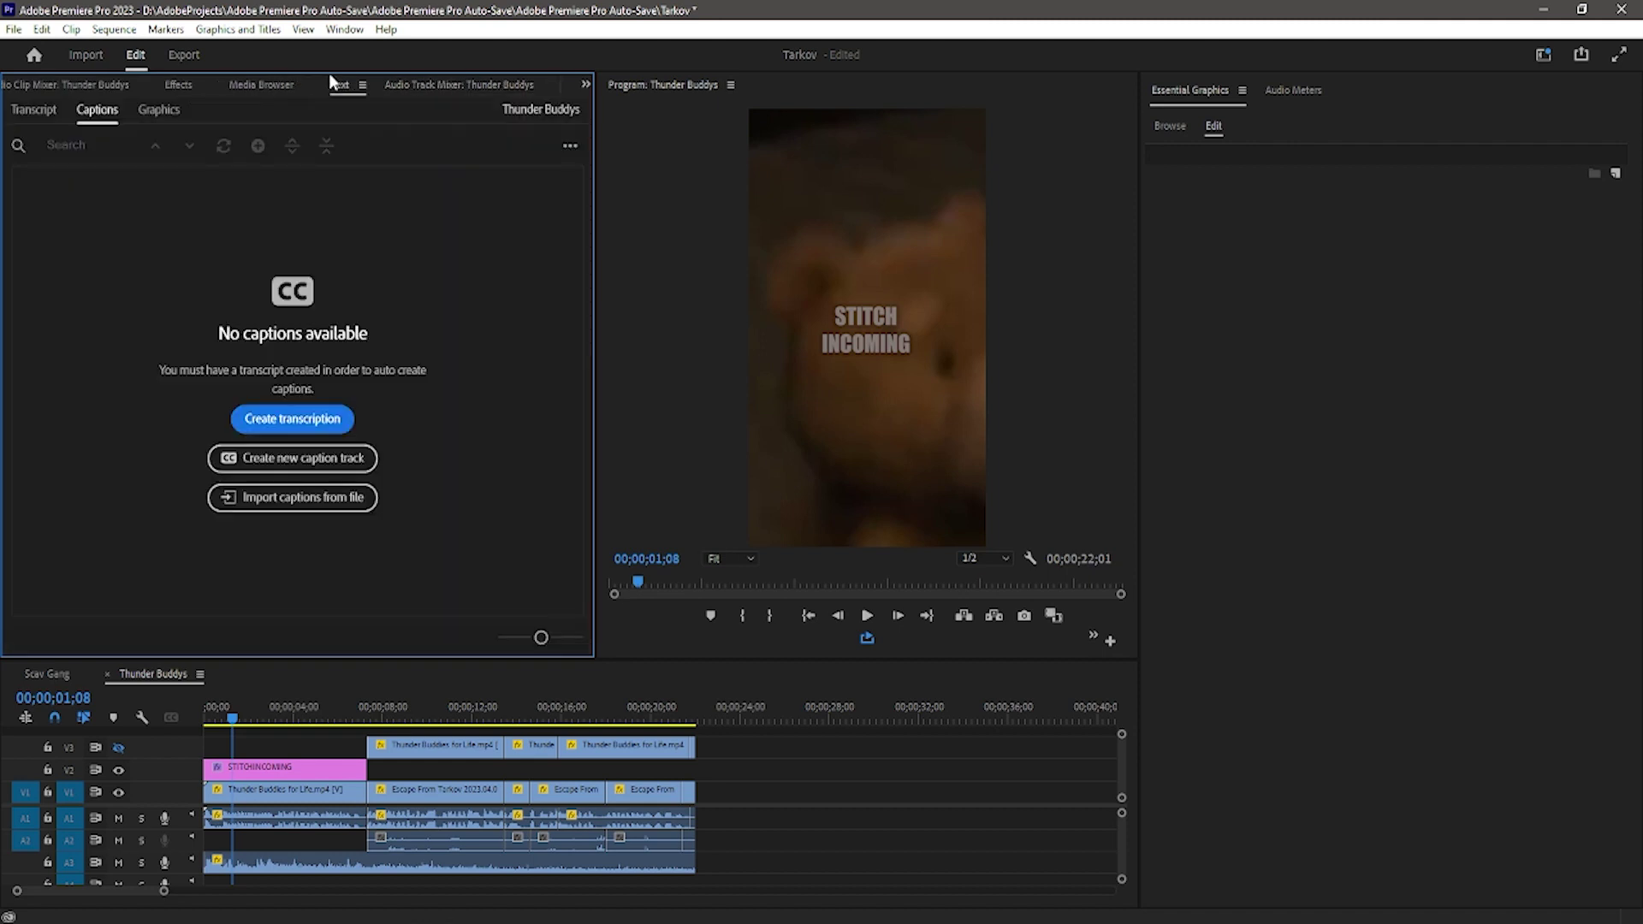
click(282, 419)
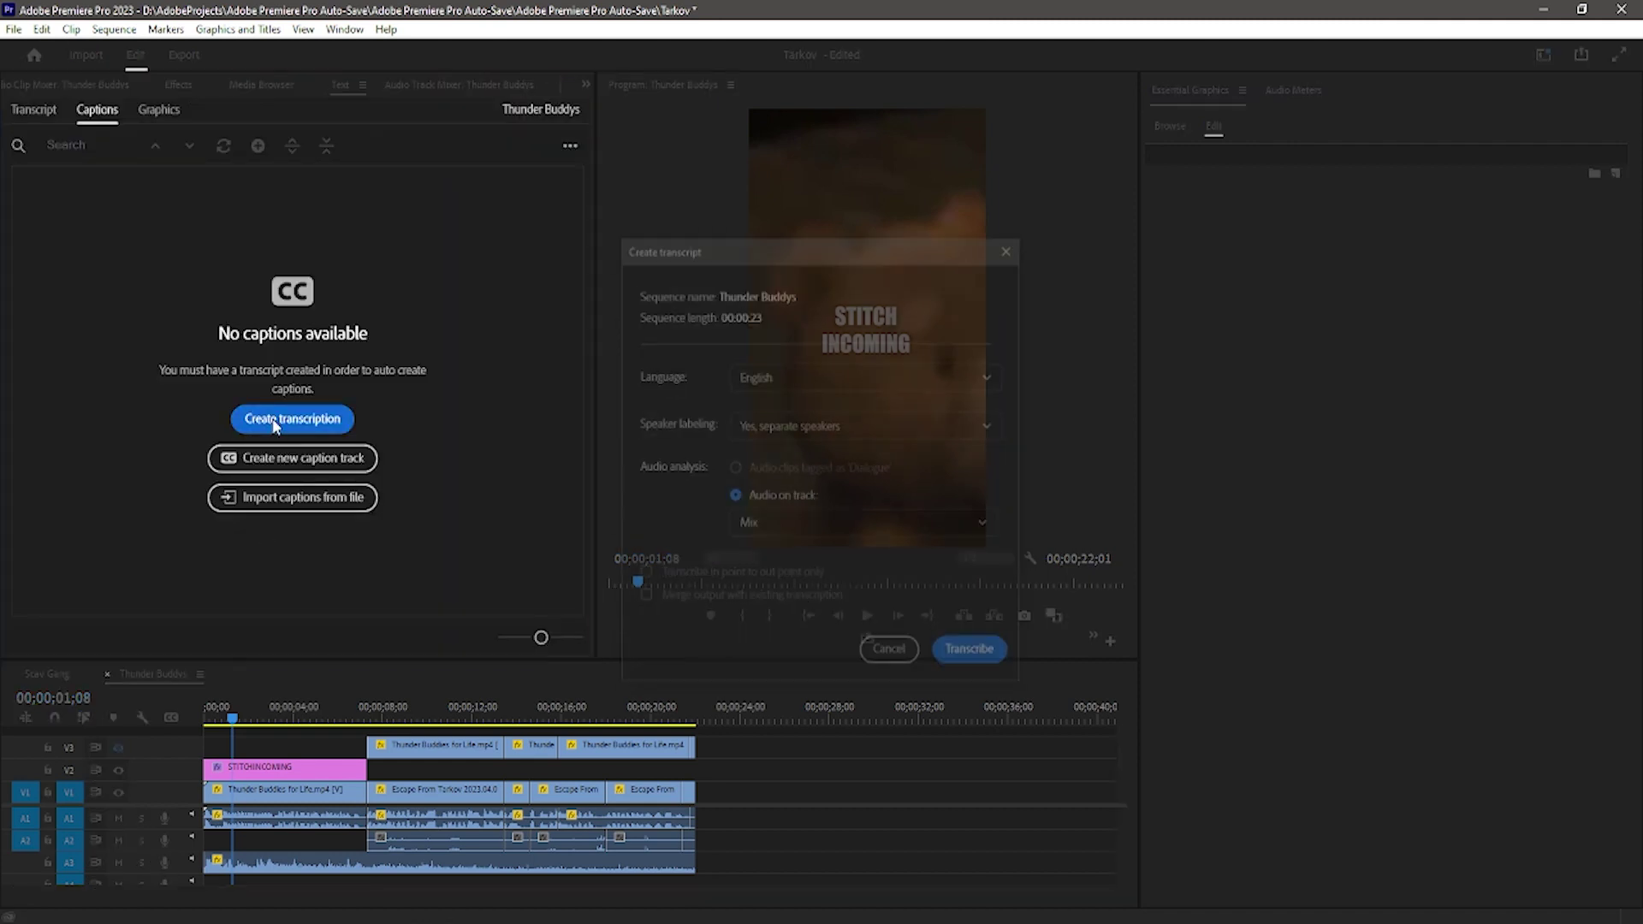
click(789, 529)
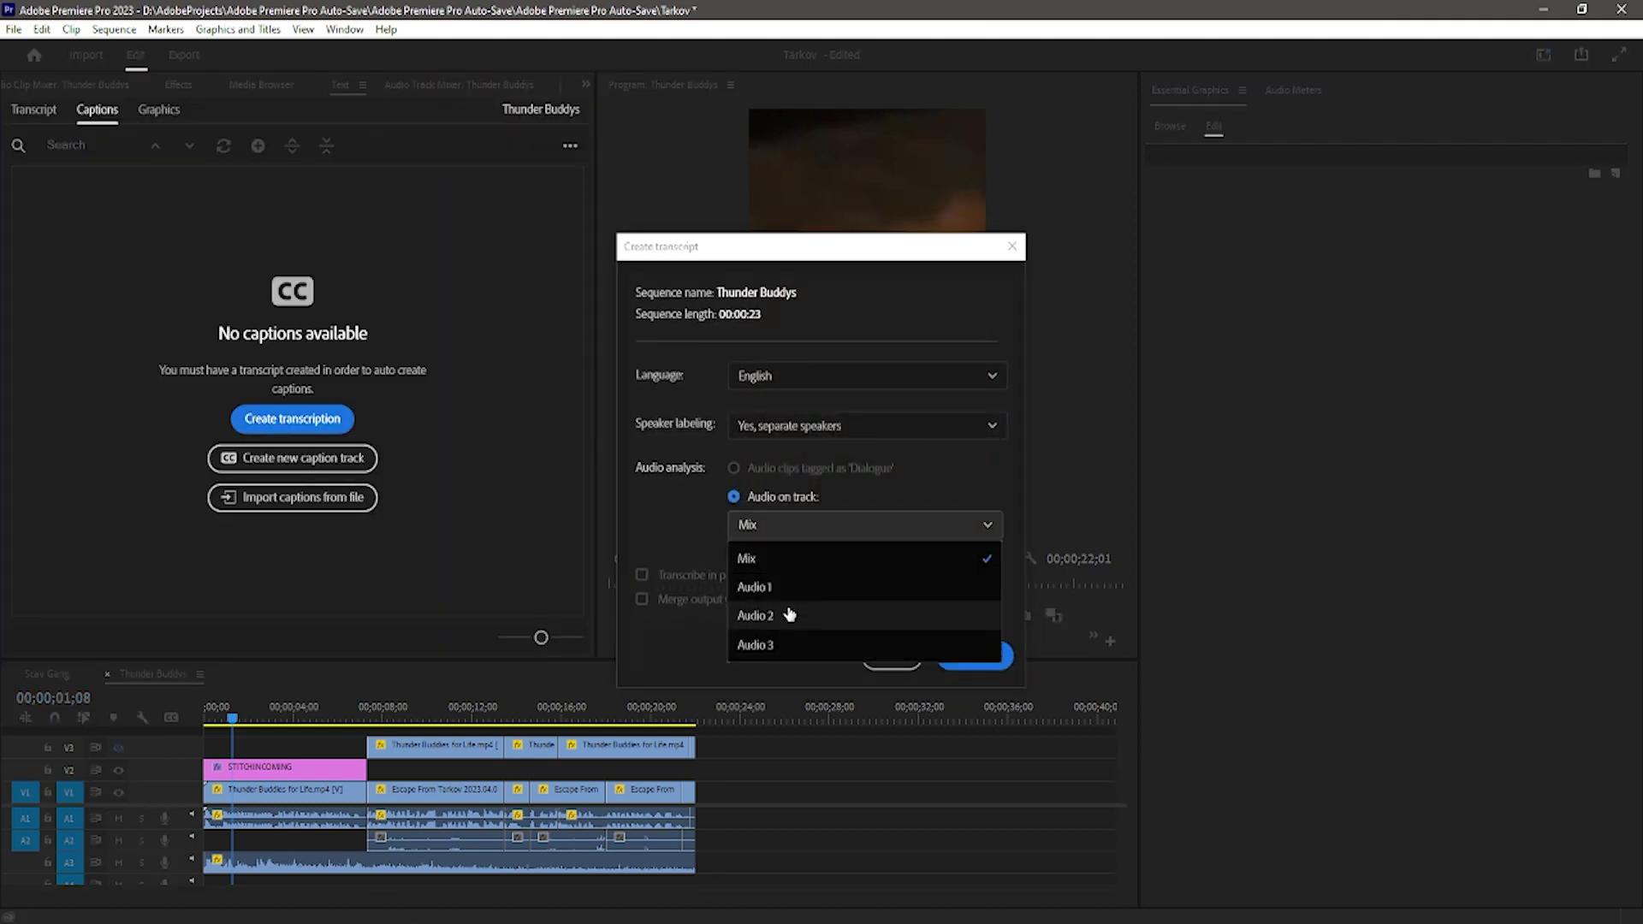
click(785, 589)
click(818, 435)
click(777, 480)
click(948, 655)
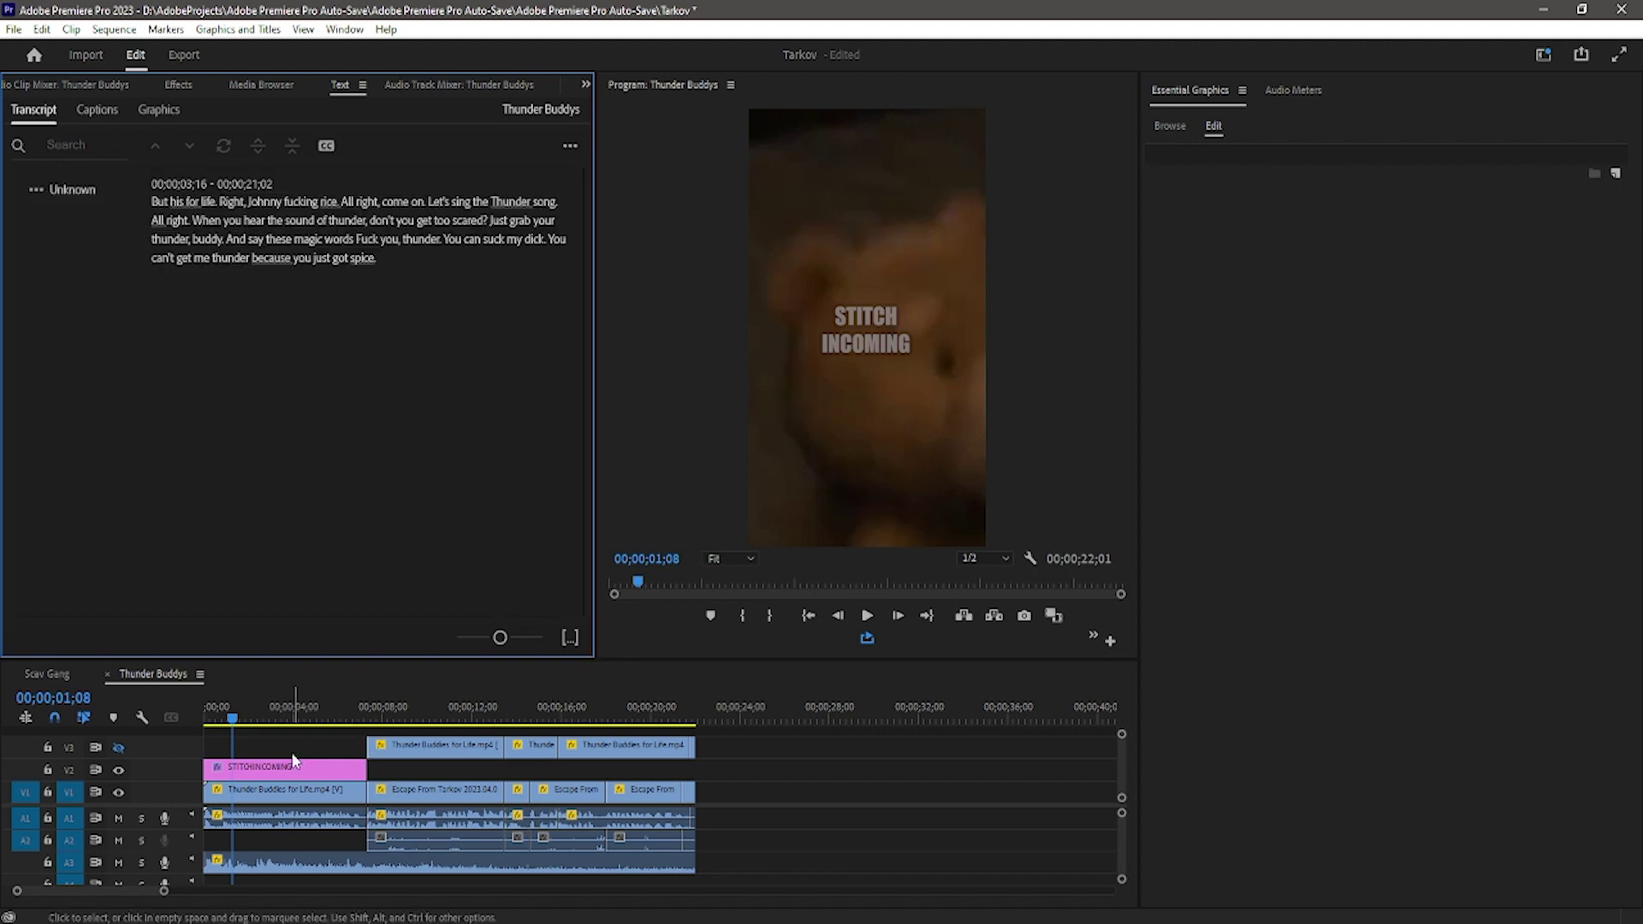
Create single-line subtitle captions from the transcript with style 1, a 25-character maximum length and a 1.2-second minimum duration
click(326, 145)
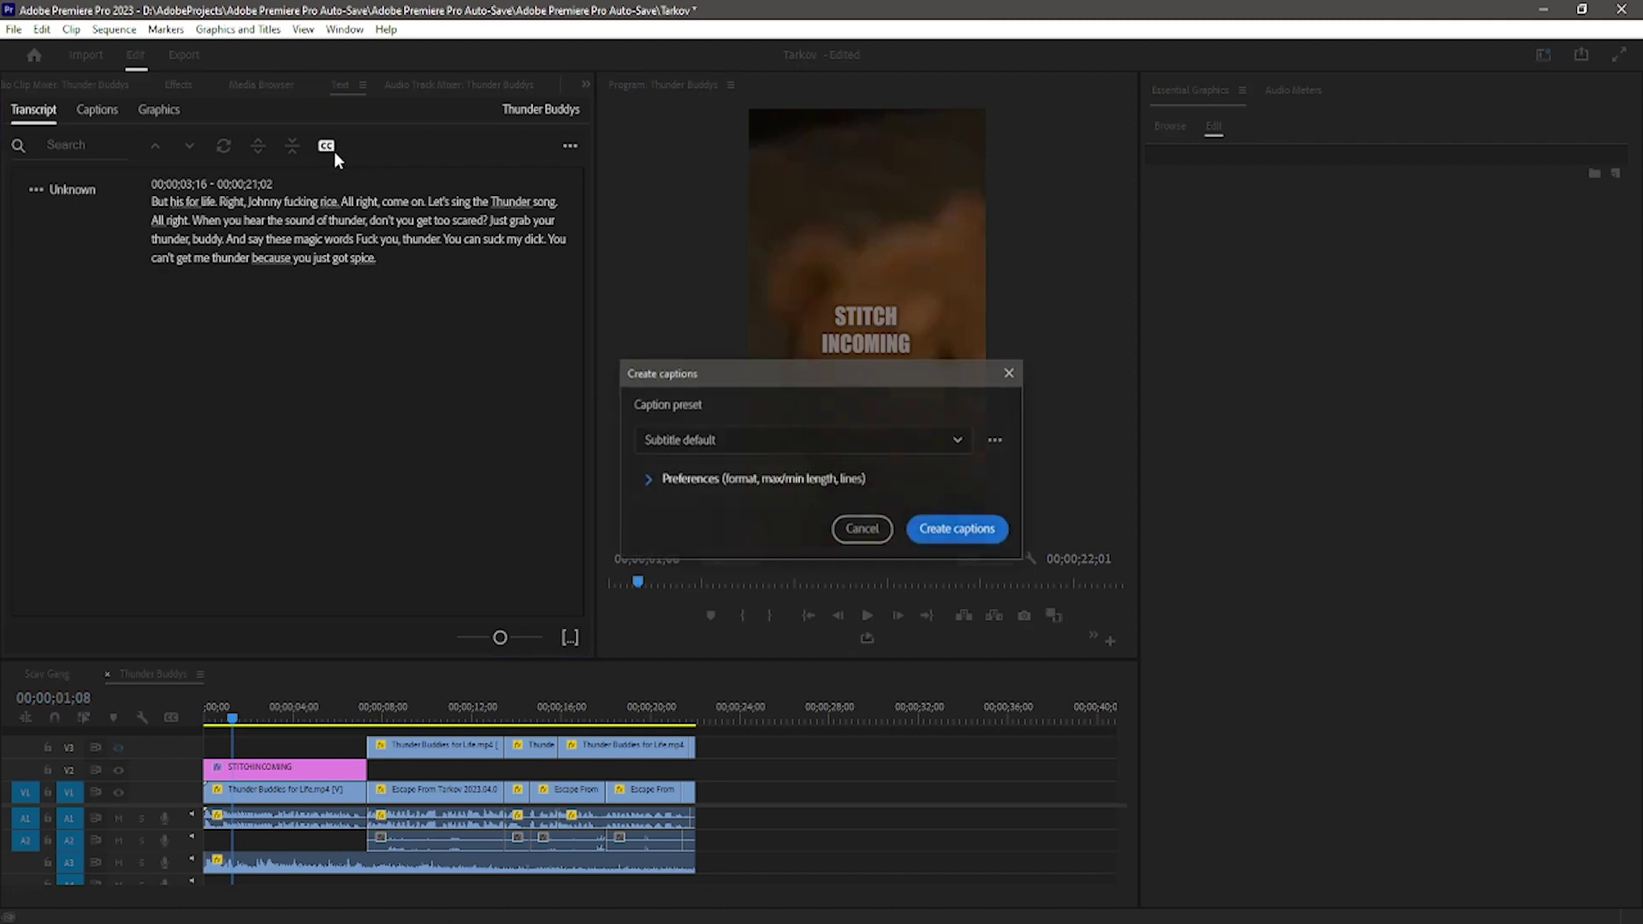
click(712, 478)
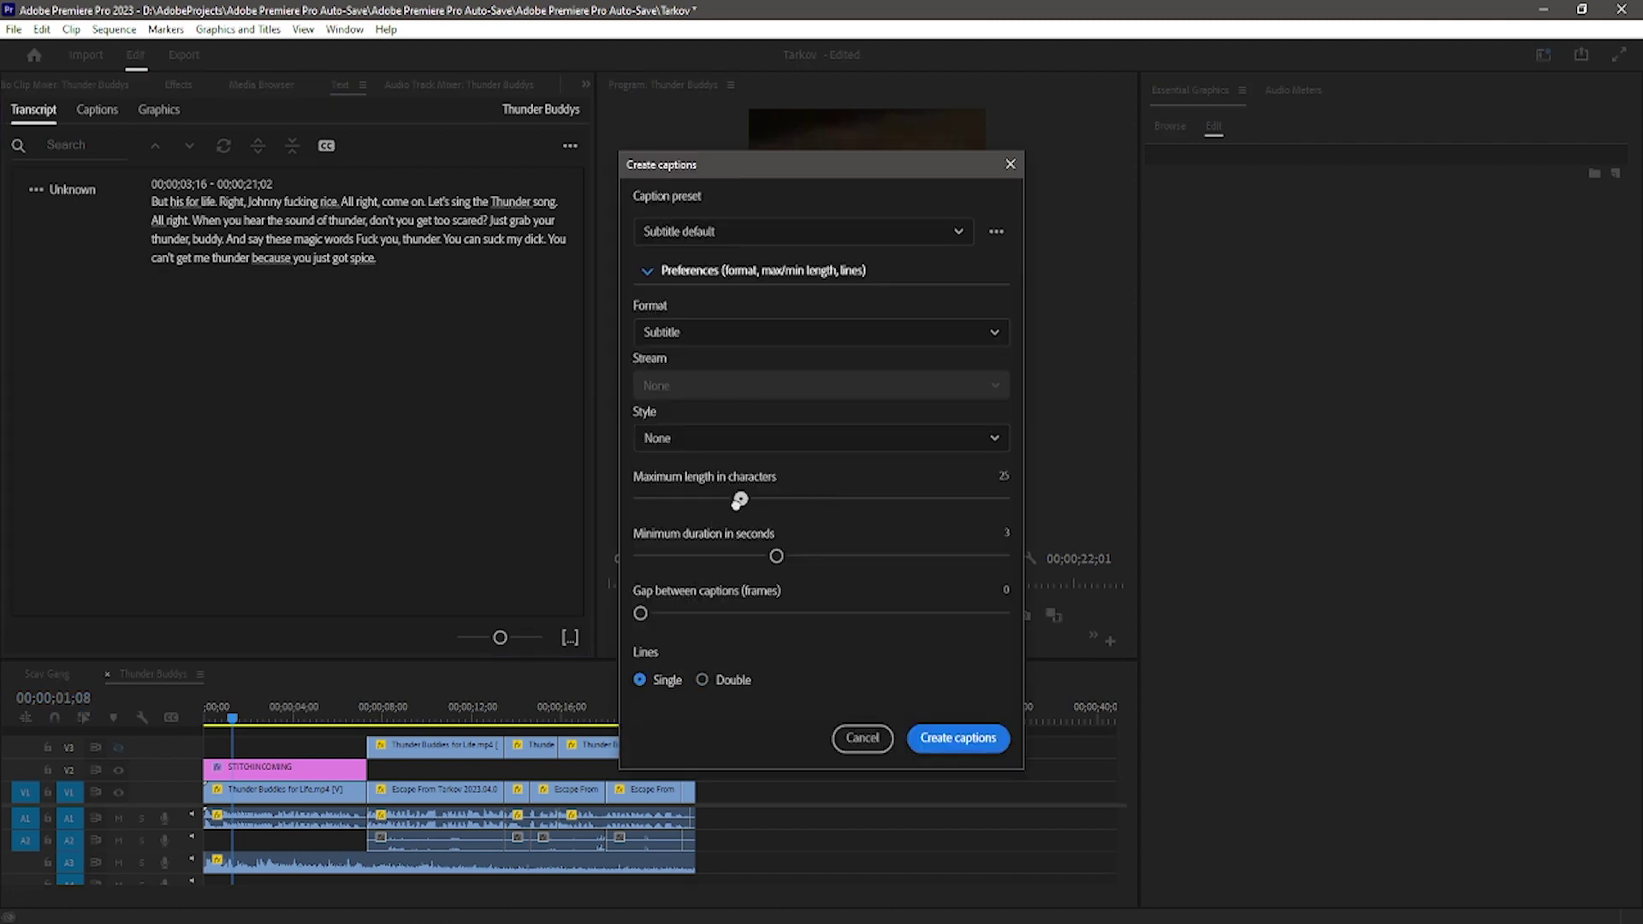
drag(700, 561, 633, 541)
click(663, 438)
click(678, 505)
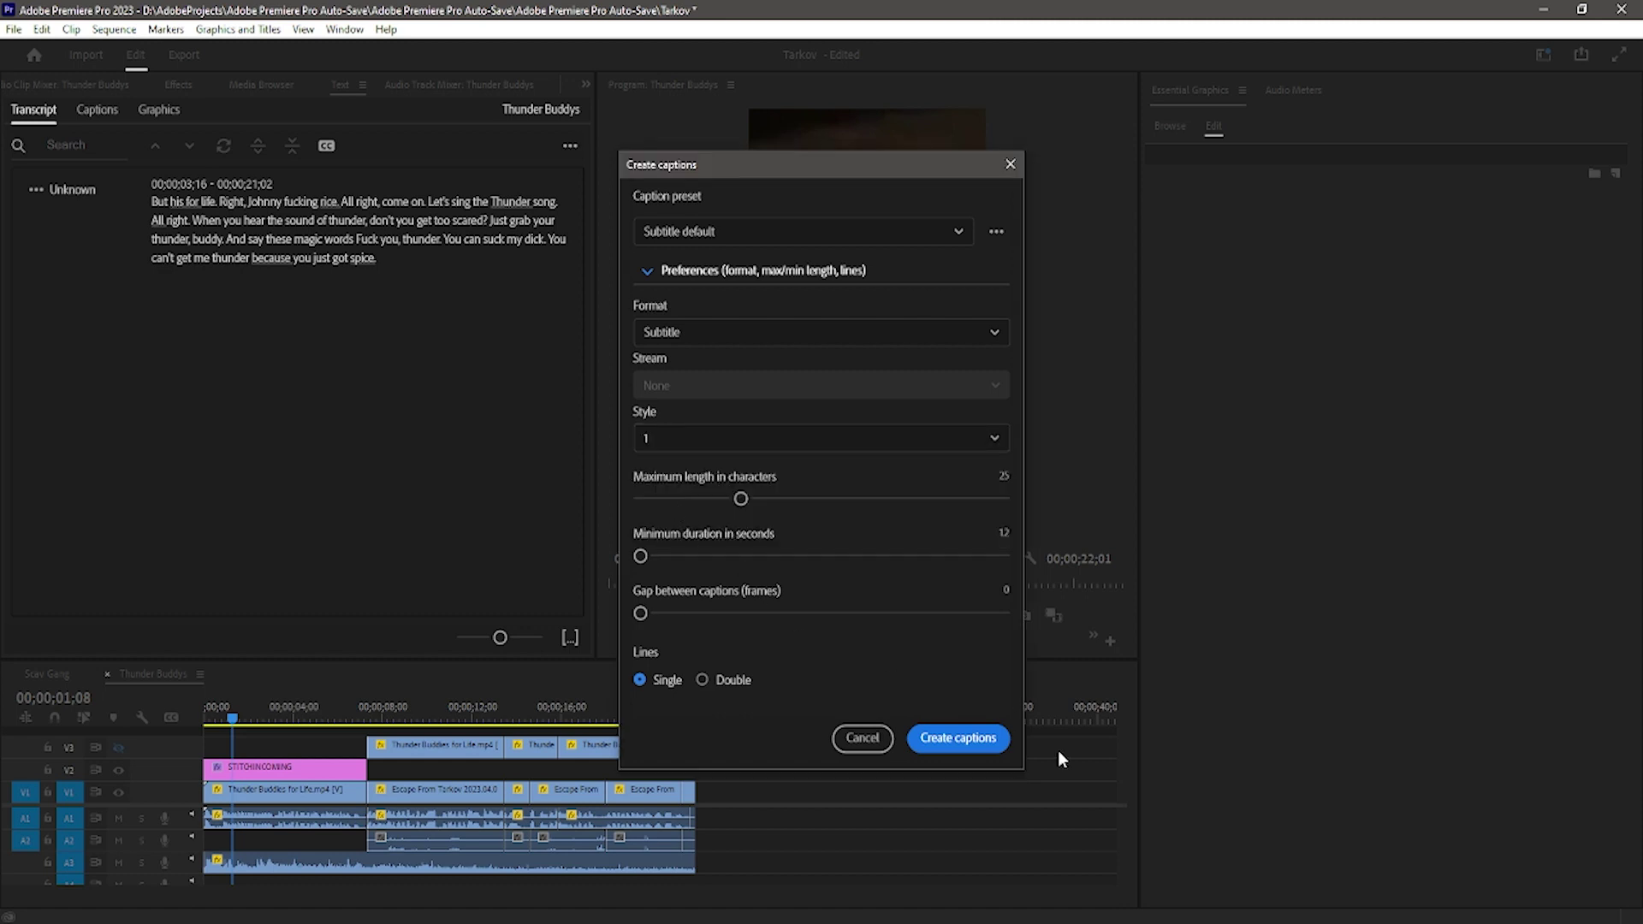
click(958, 738)
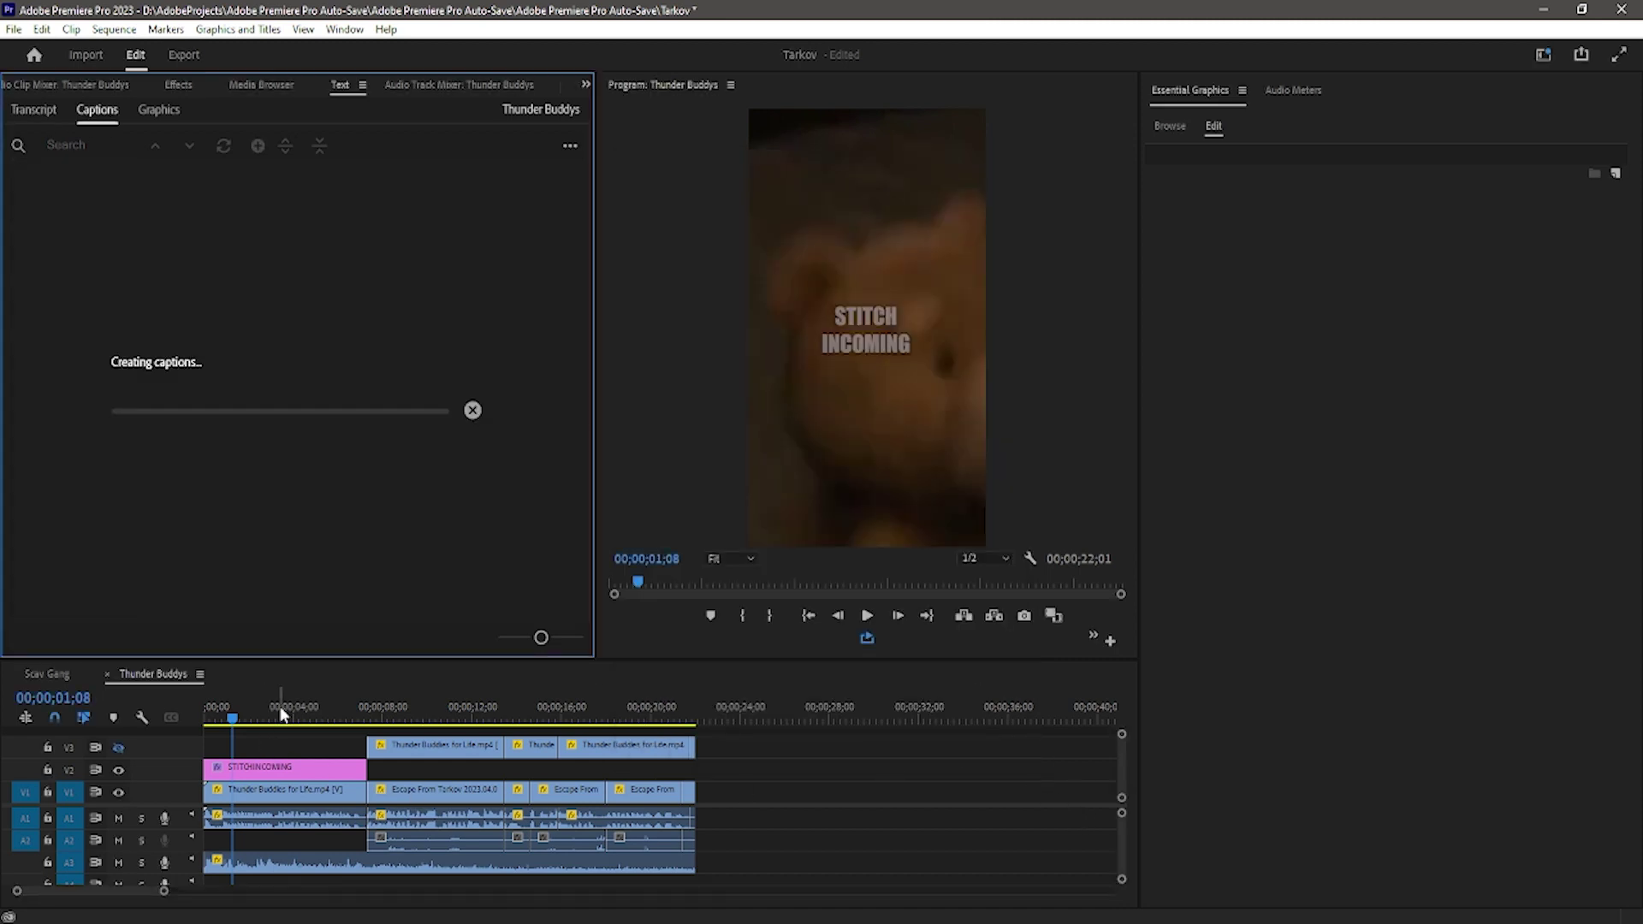
Play to the first caption at 00;00;03;24 and apply track style 2 to the captions
key(space)
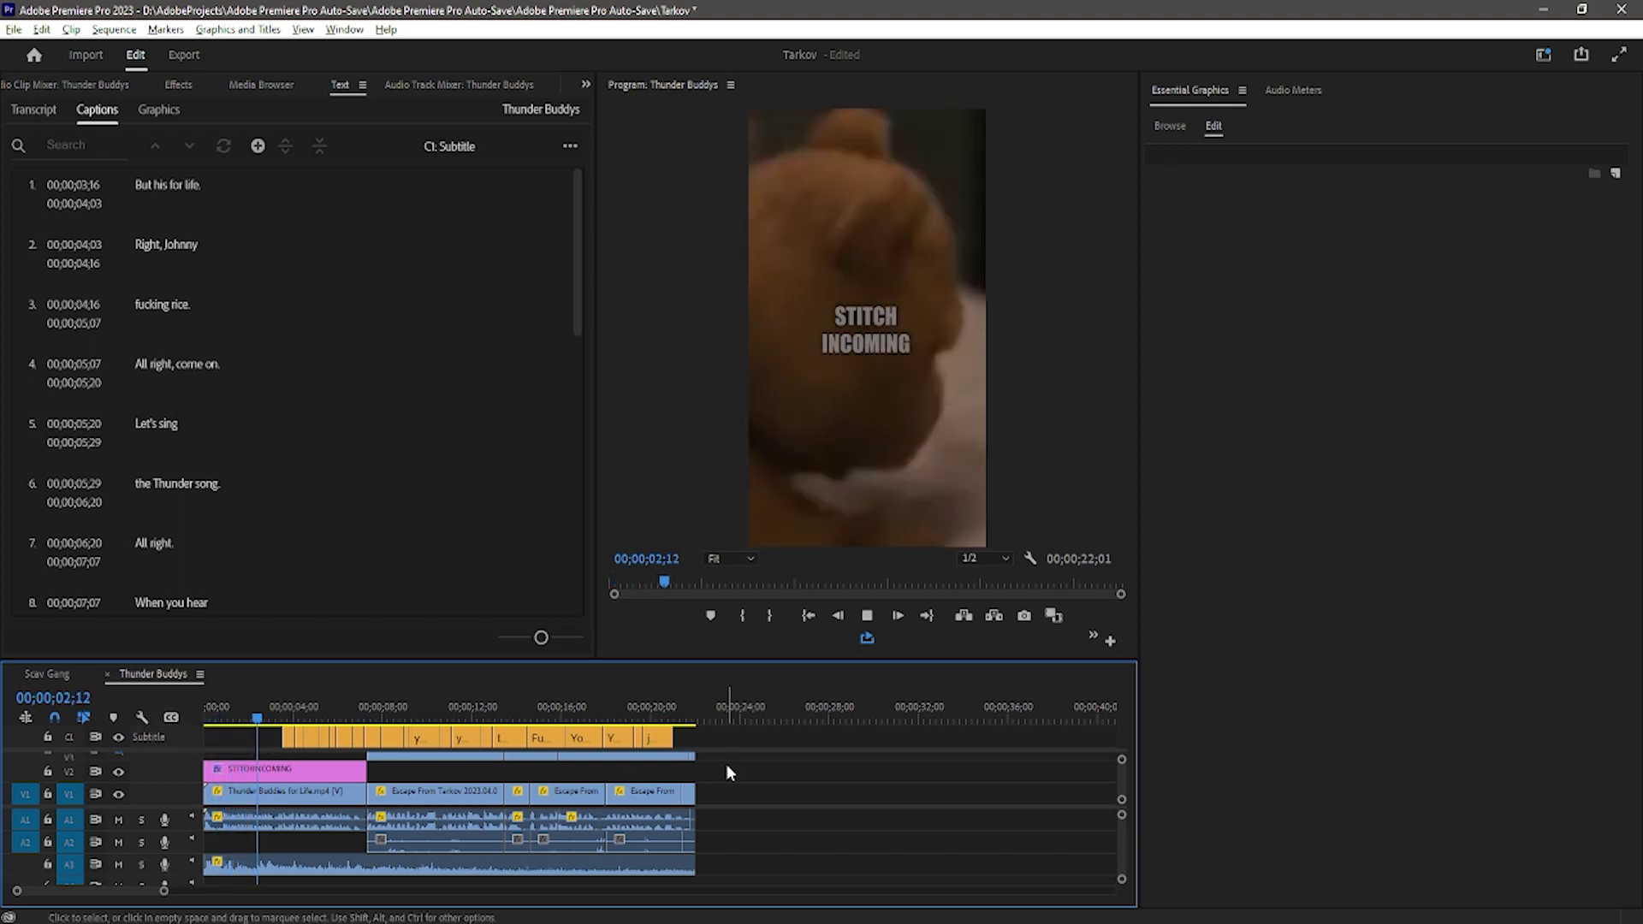
key(=)
key(space)
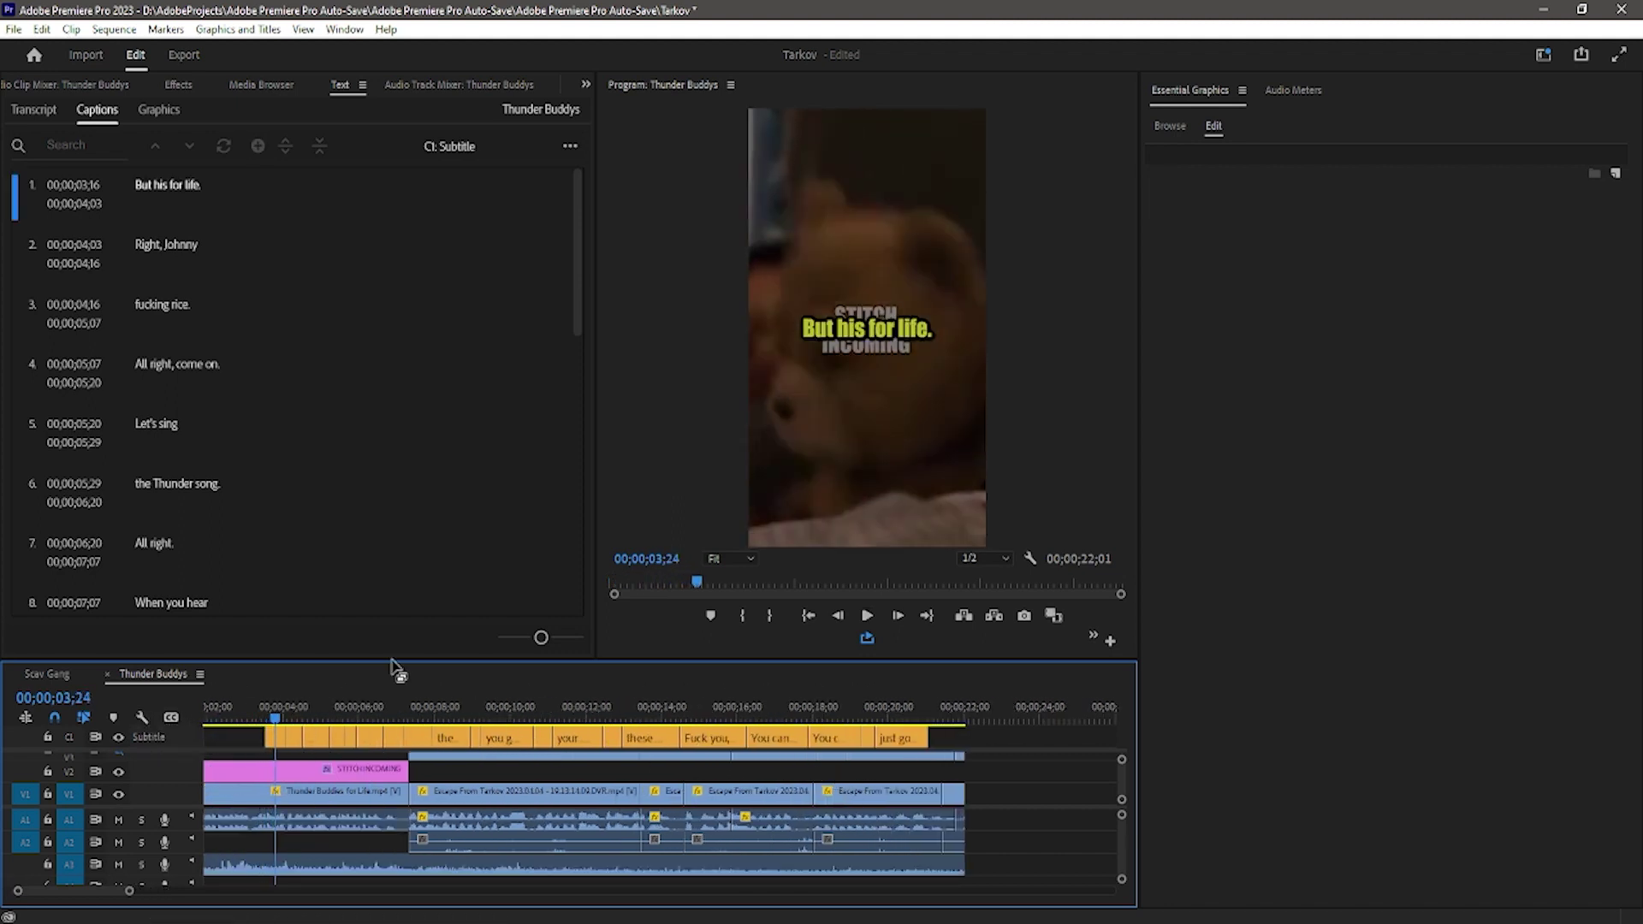
click(276, 737)
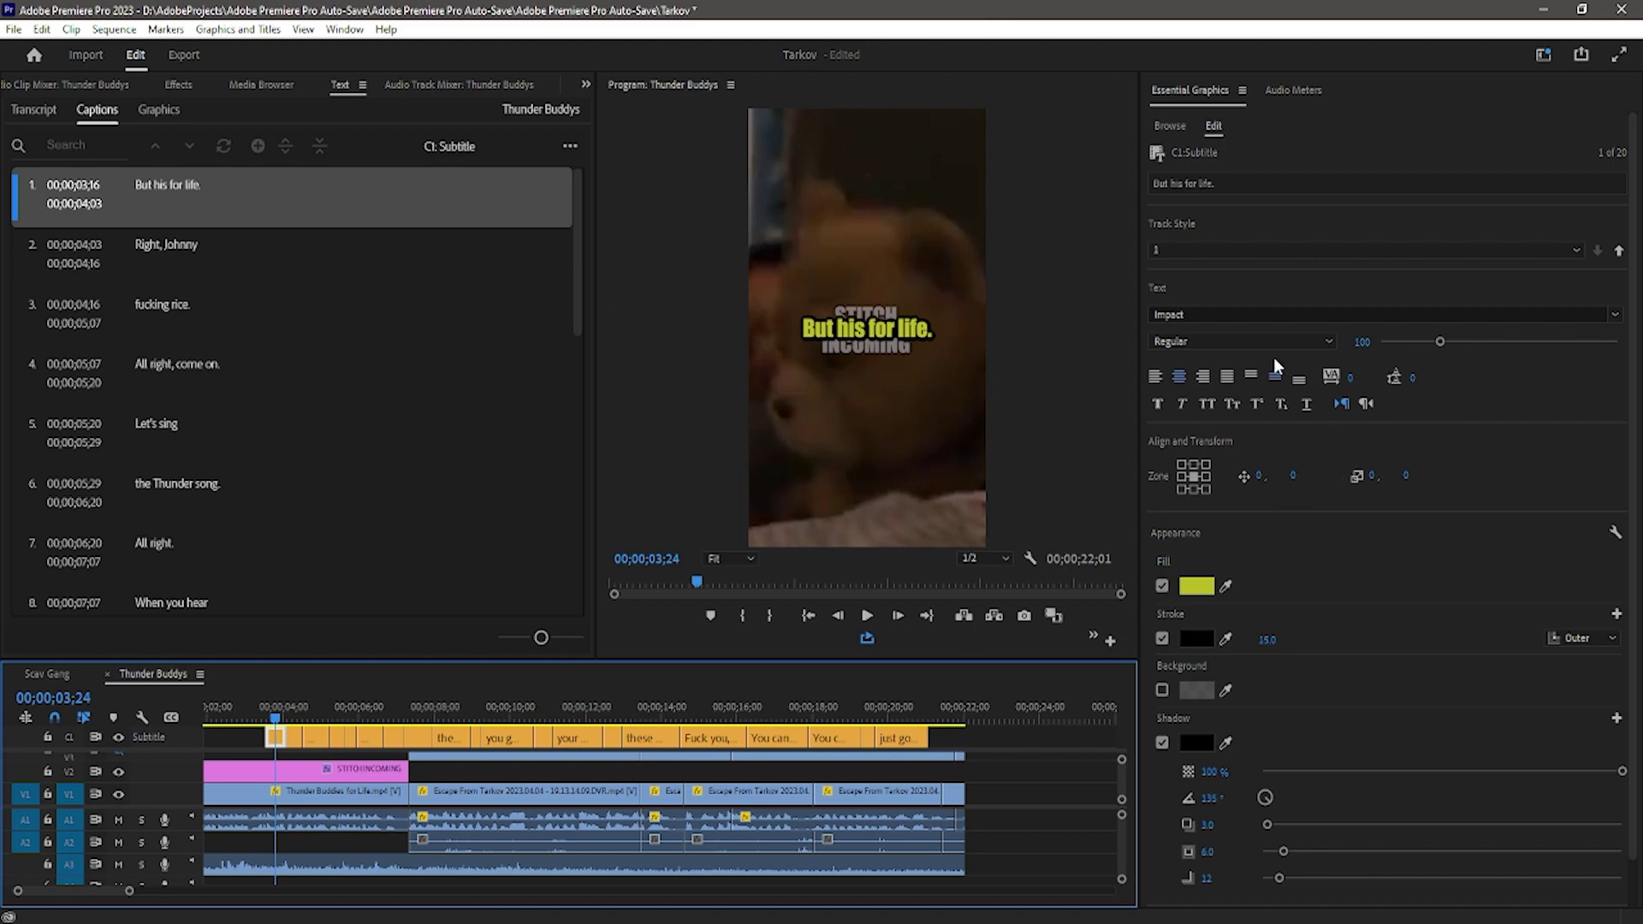
click(1206, 257)
click(1199, 325)
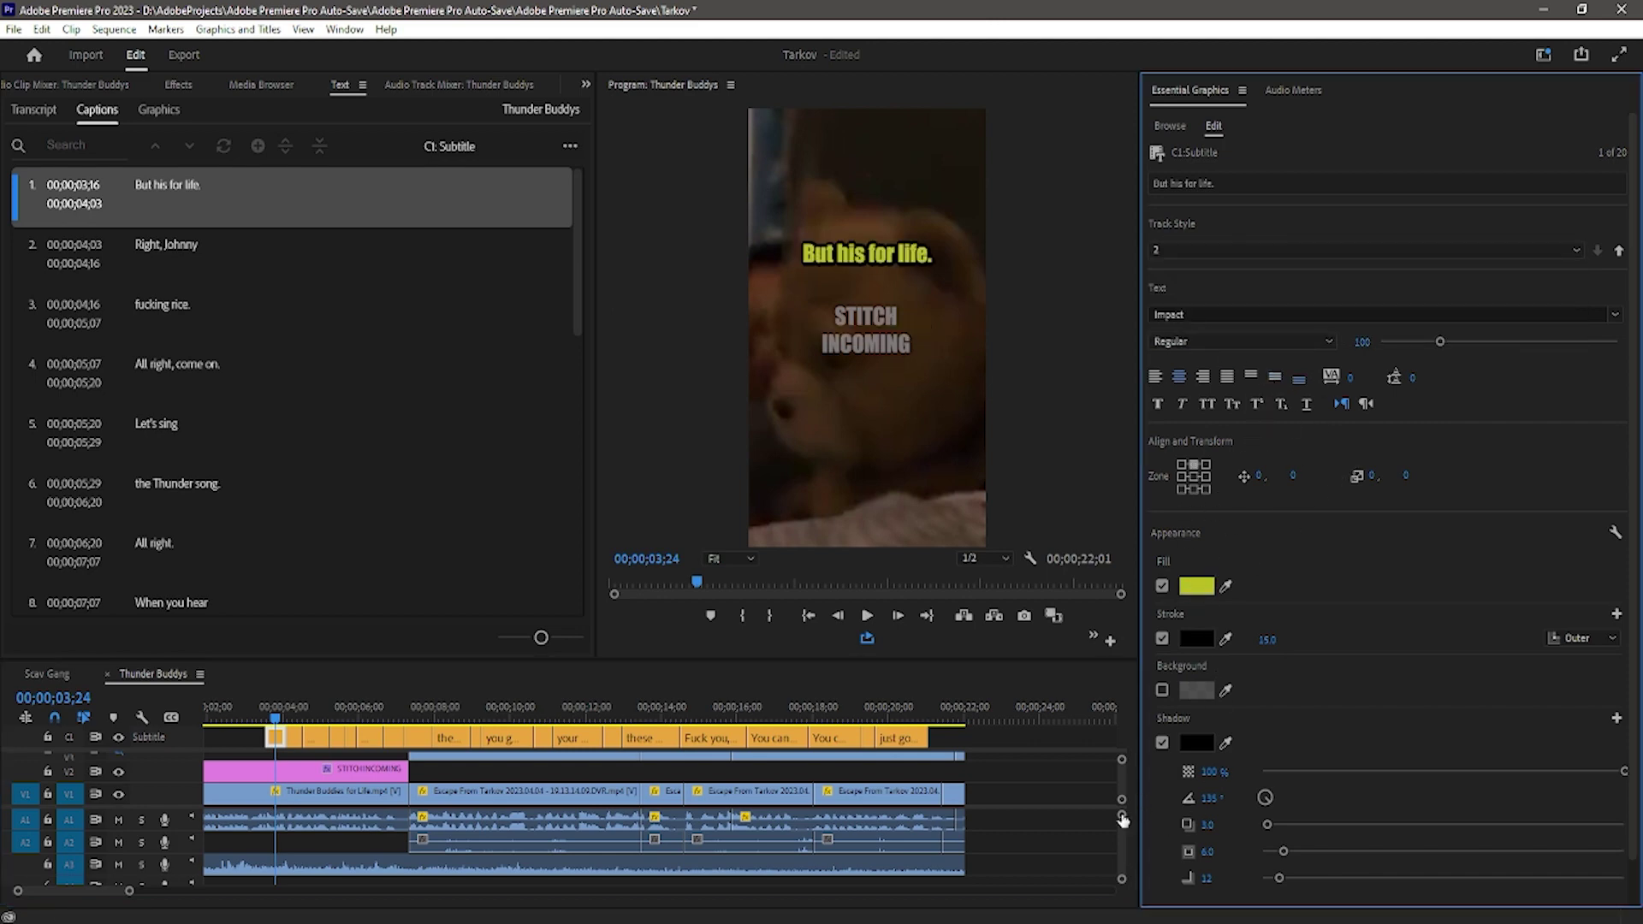
Align the caption text to the top of its box and save the look as track style 3
click(1252, 376)
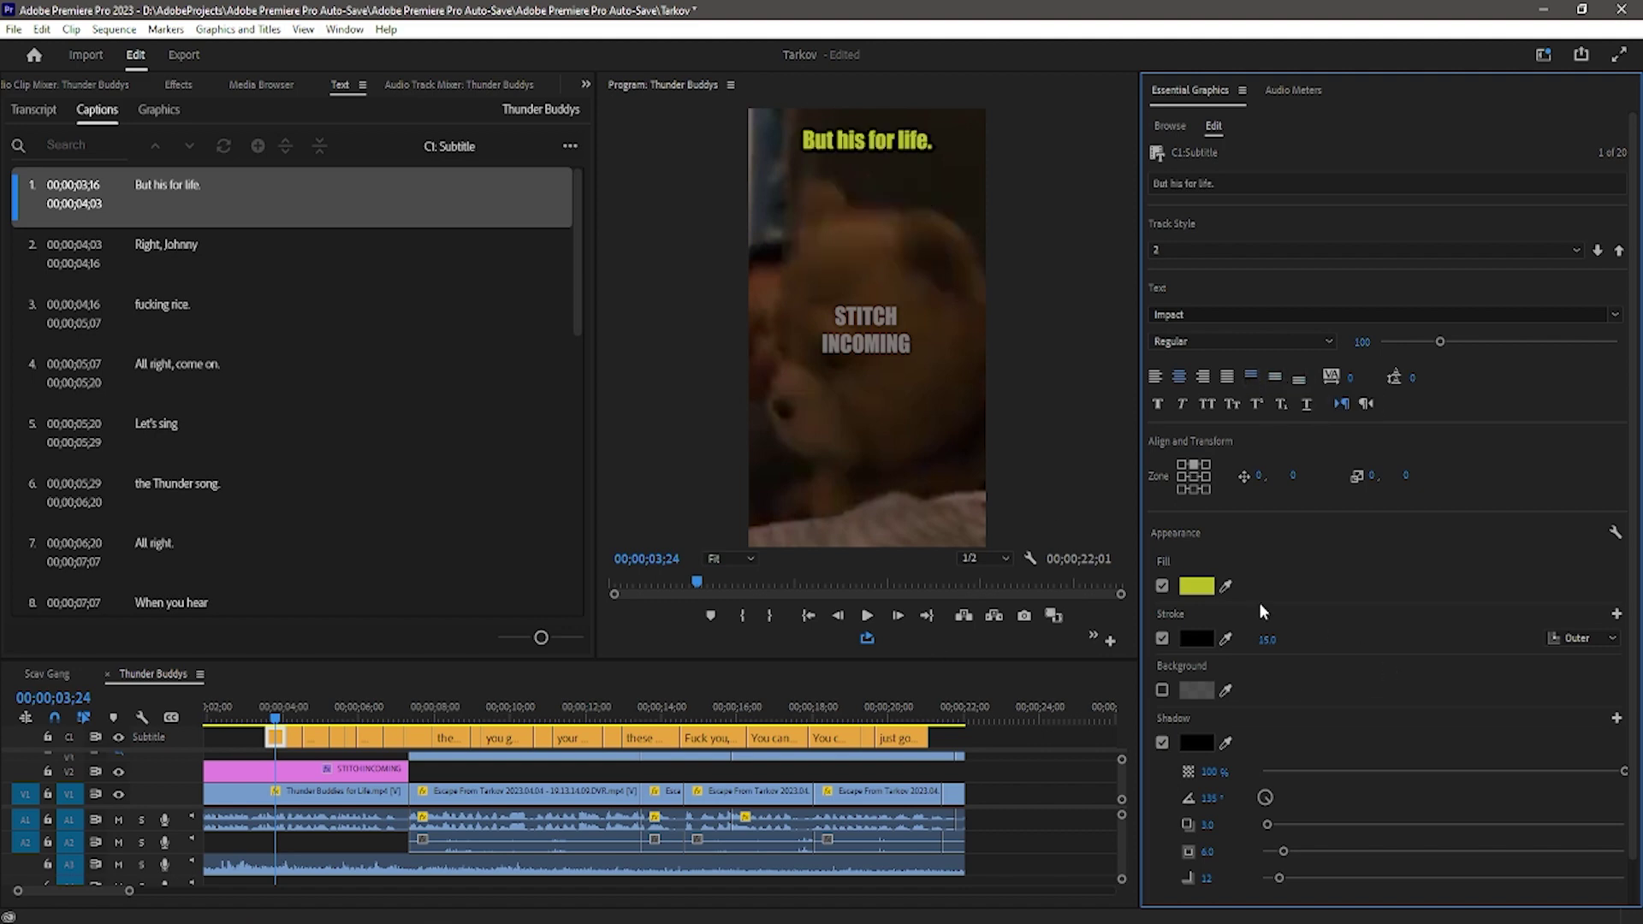
click(1208, 249)
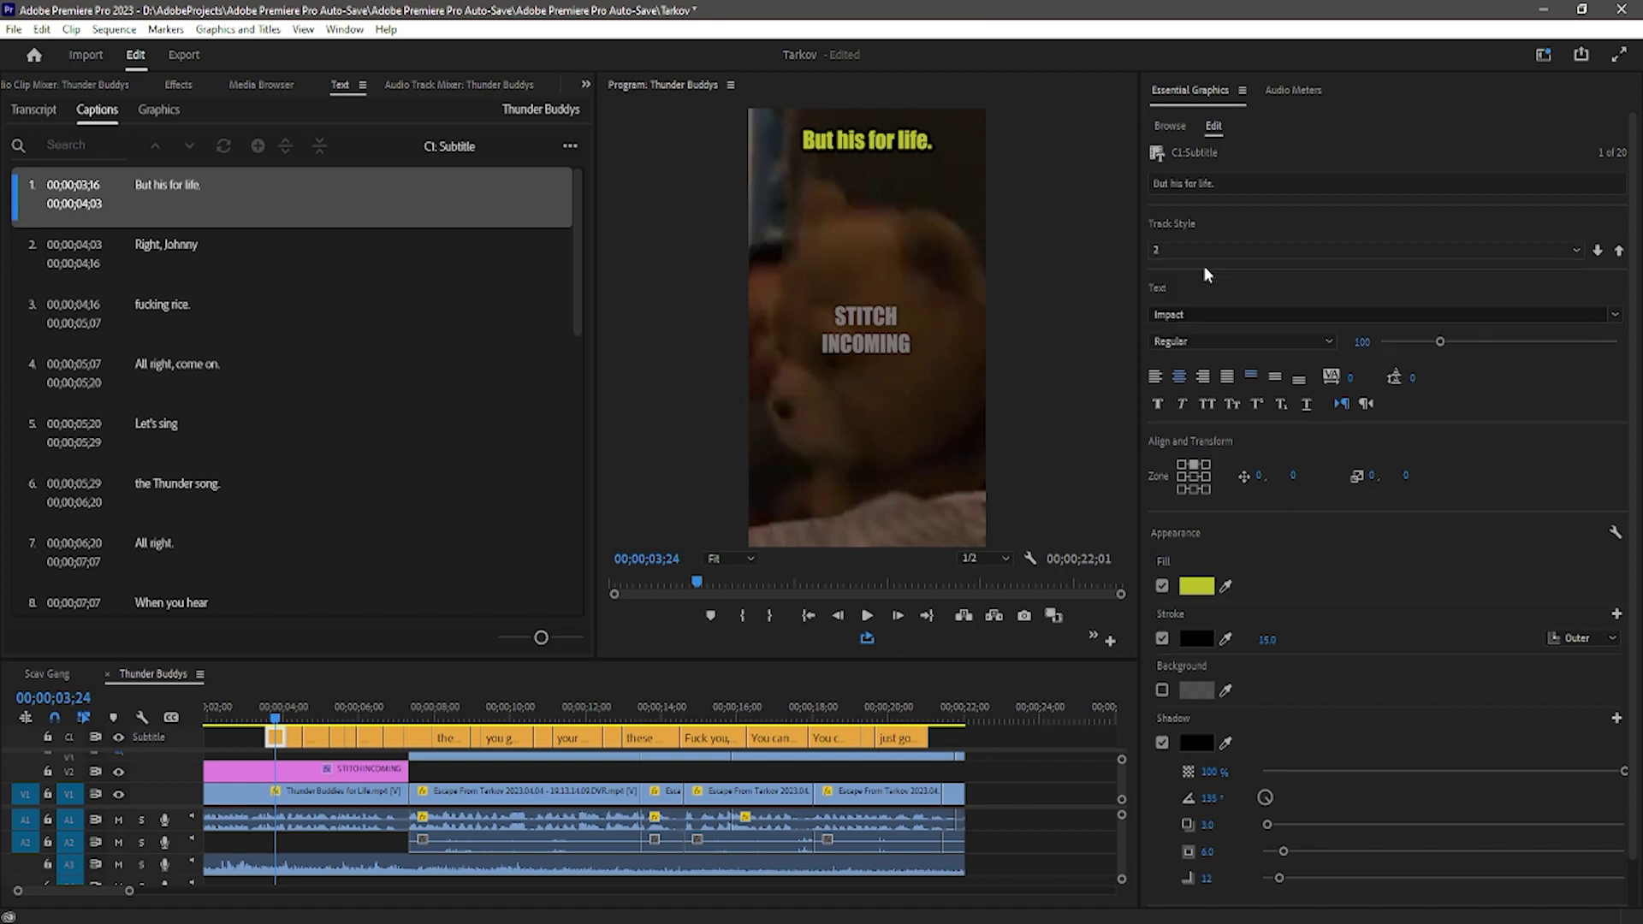
click(1203, 268)
click(1387, 532)
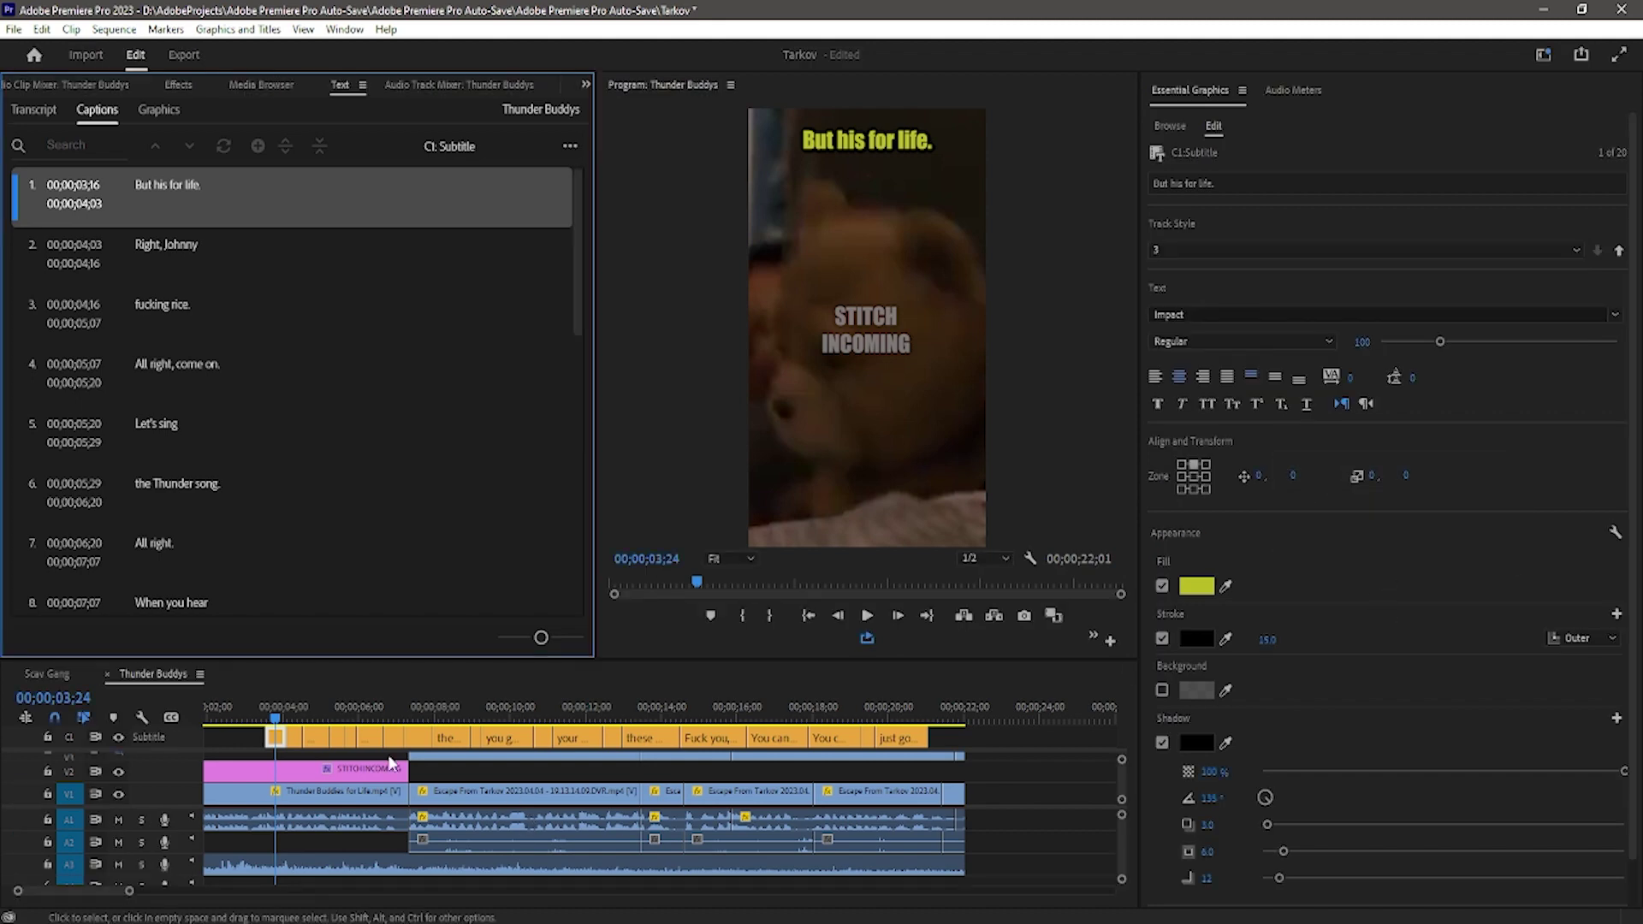
Replace the first caption's text with "Thunder Buddies"
double_click(855, 149)
text(Th)
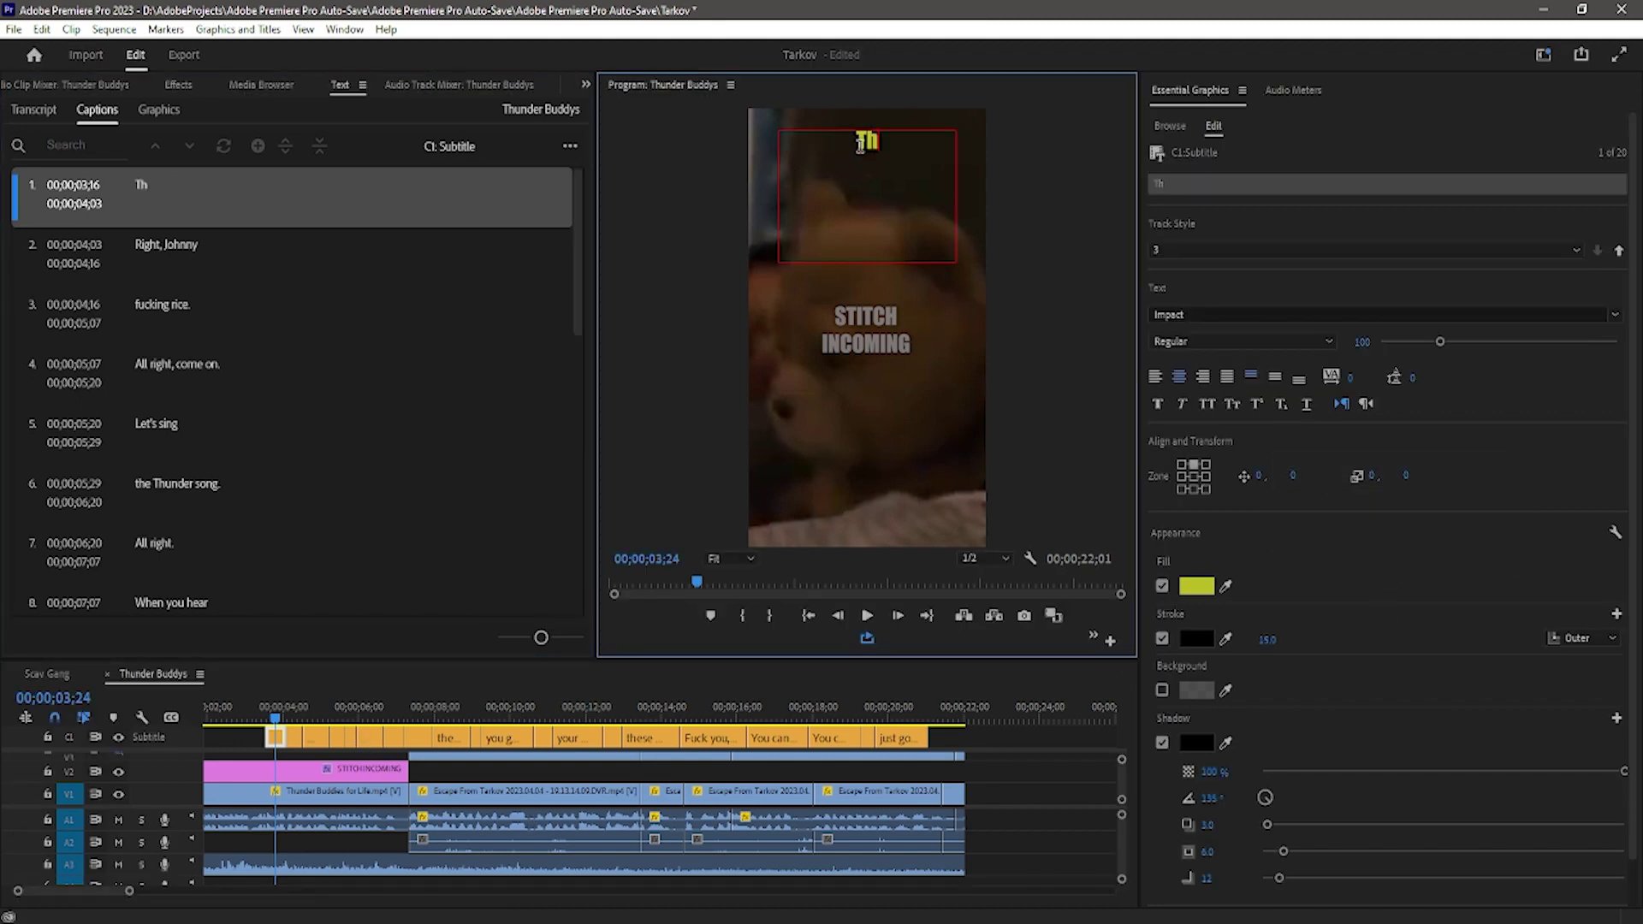
text(under Buddies)
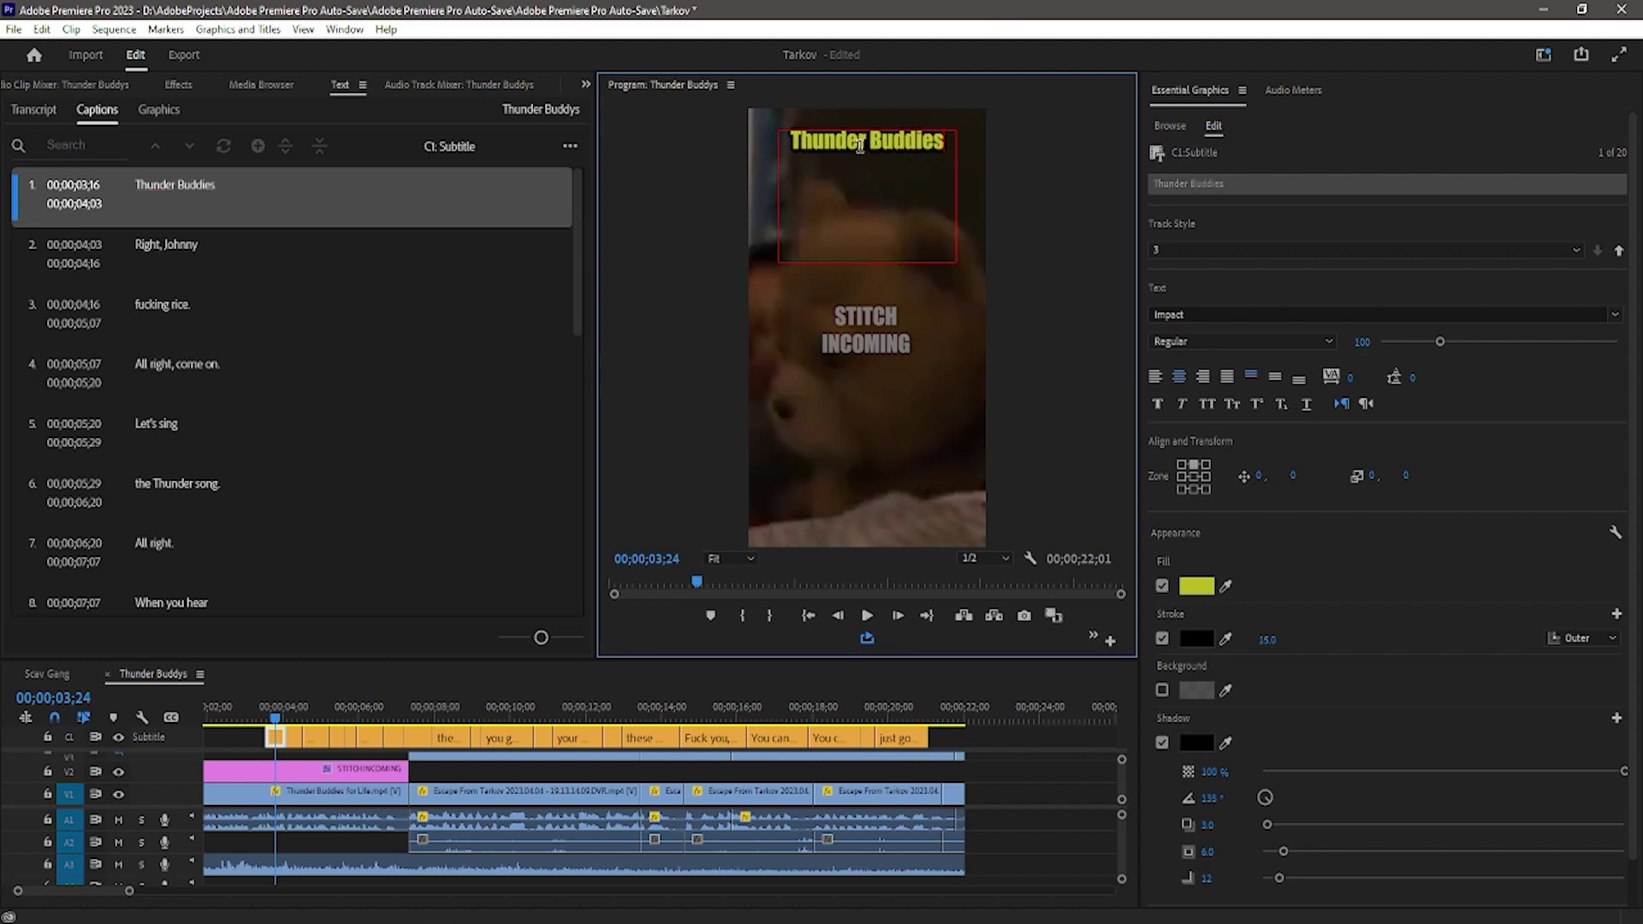
Try adding "for" and "Life" as separate lines below "Thunder Buddies", and delete both lines after playing the caption
key(Return)
text(for)
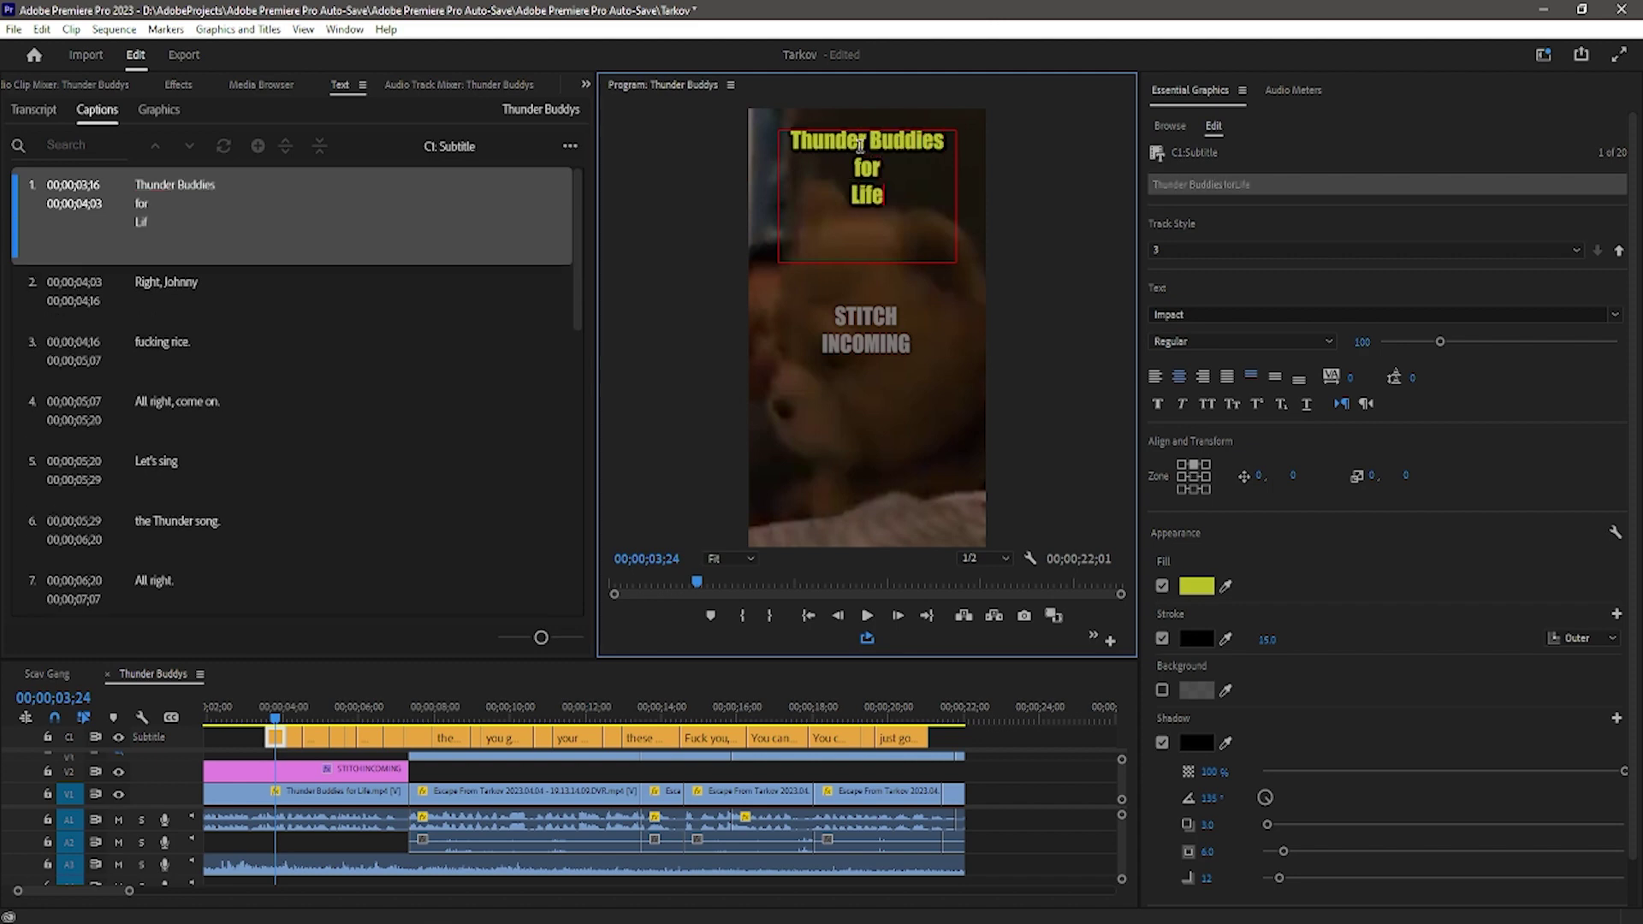
click(260, 706)
key(space)
click(274, 708)
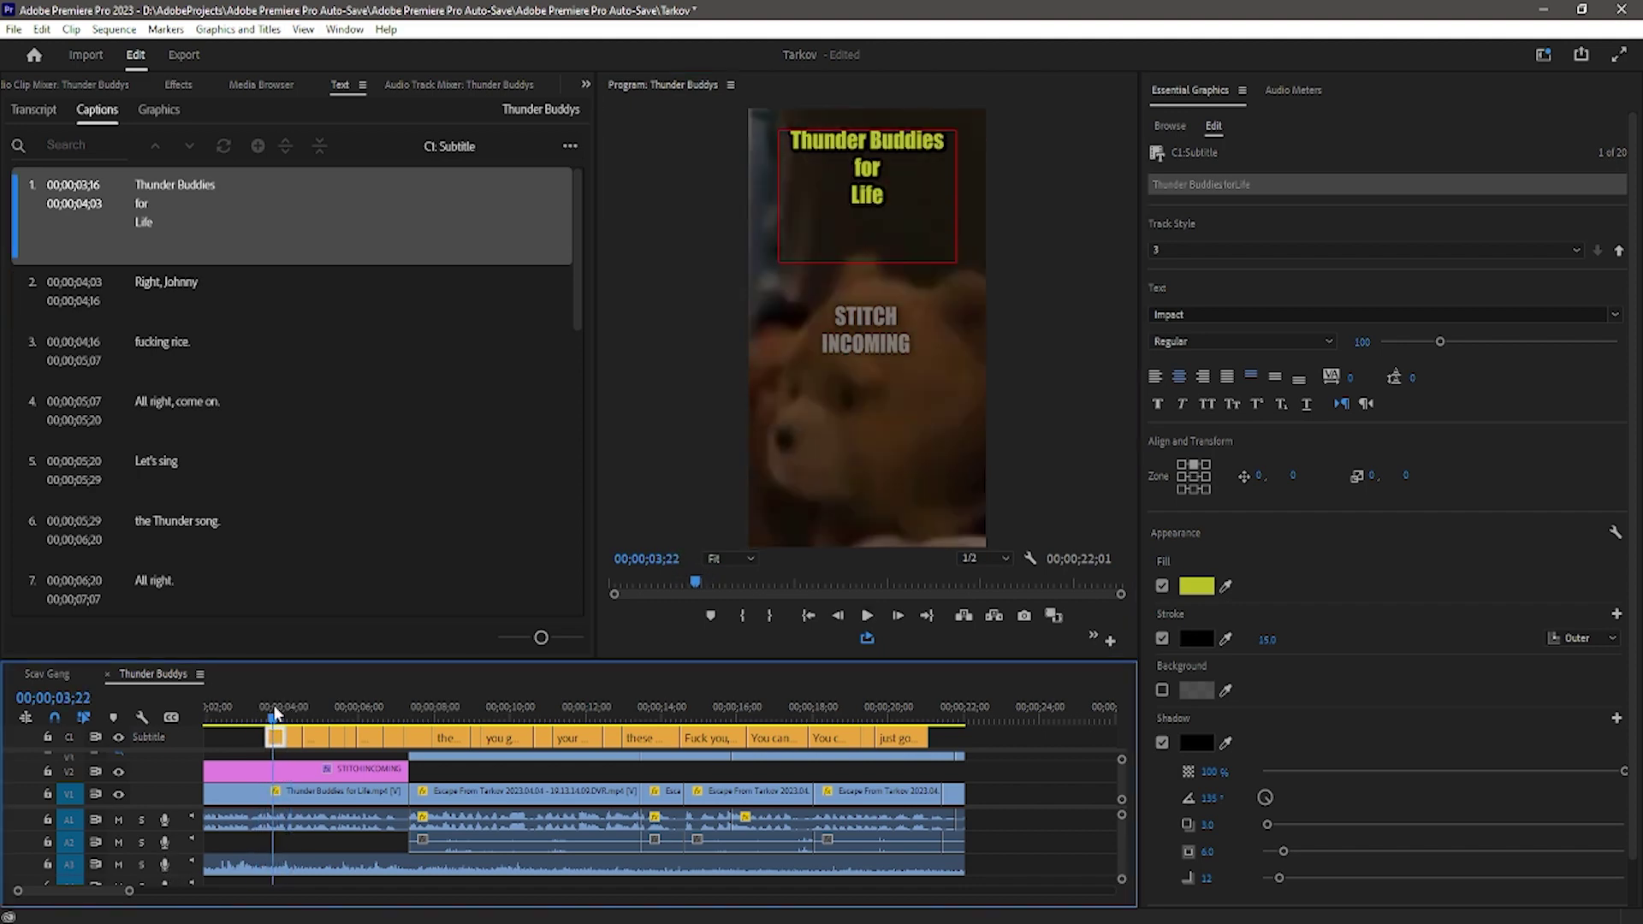
drag(870, 237, 838, 184)
key(BackSpace)
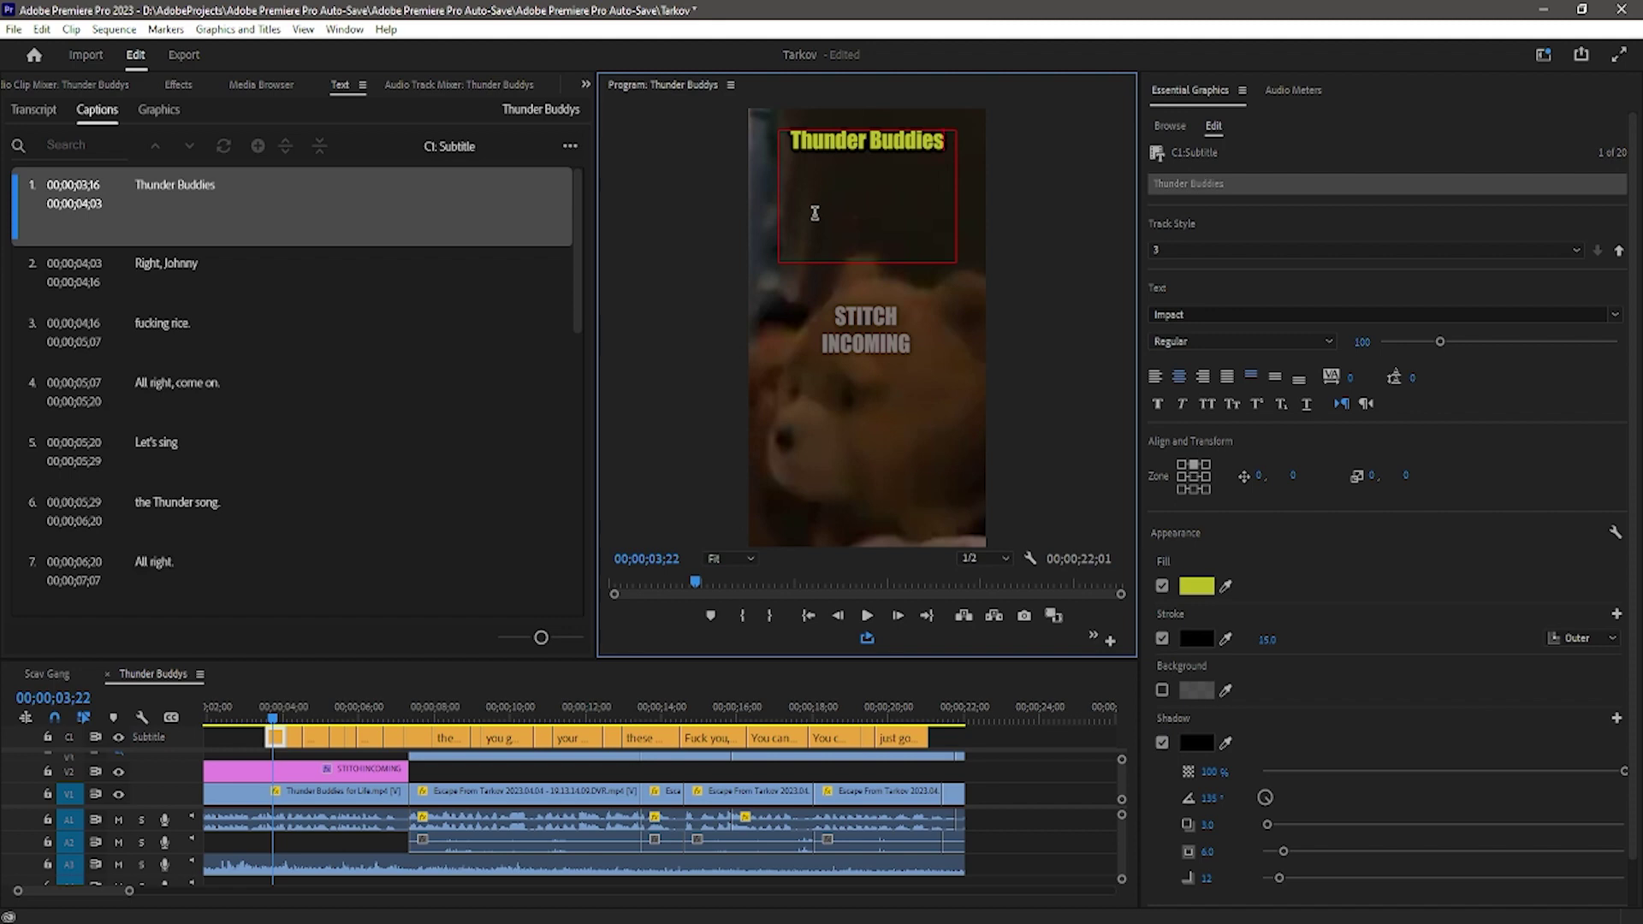
key(BackSpace)
Split the "Thunder Buddies" caption in two at 00;00;03;24
click(232, 742)
scroll(244, 743, up, 3)
scroll(257, 752, up, 3)
drag(475, 712, 453, 721)
key(c)
click(449, 736)
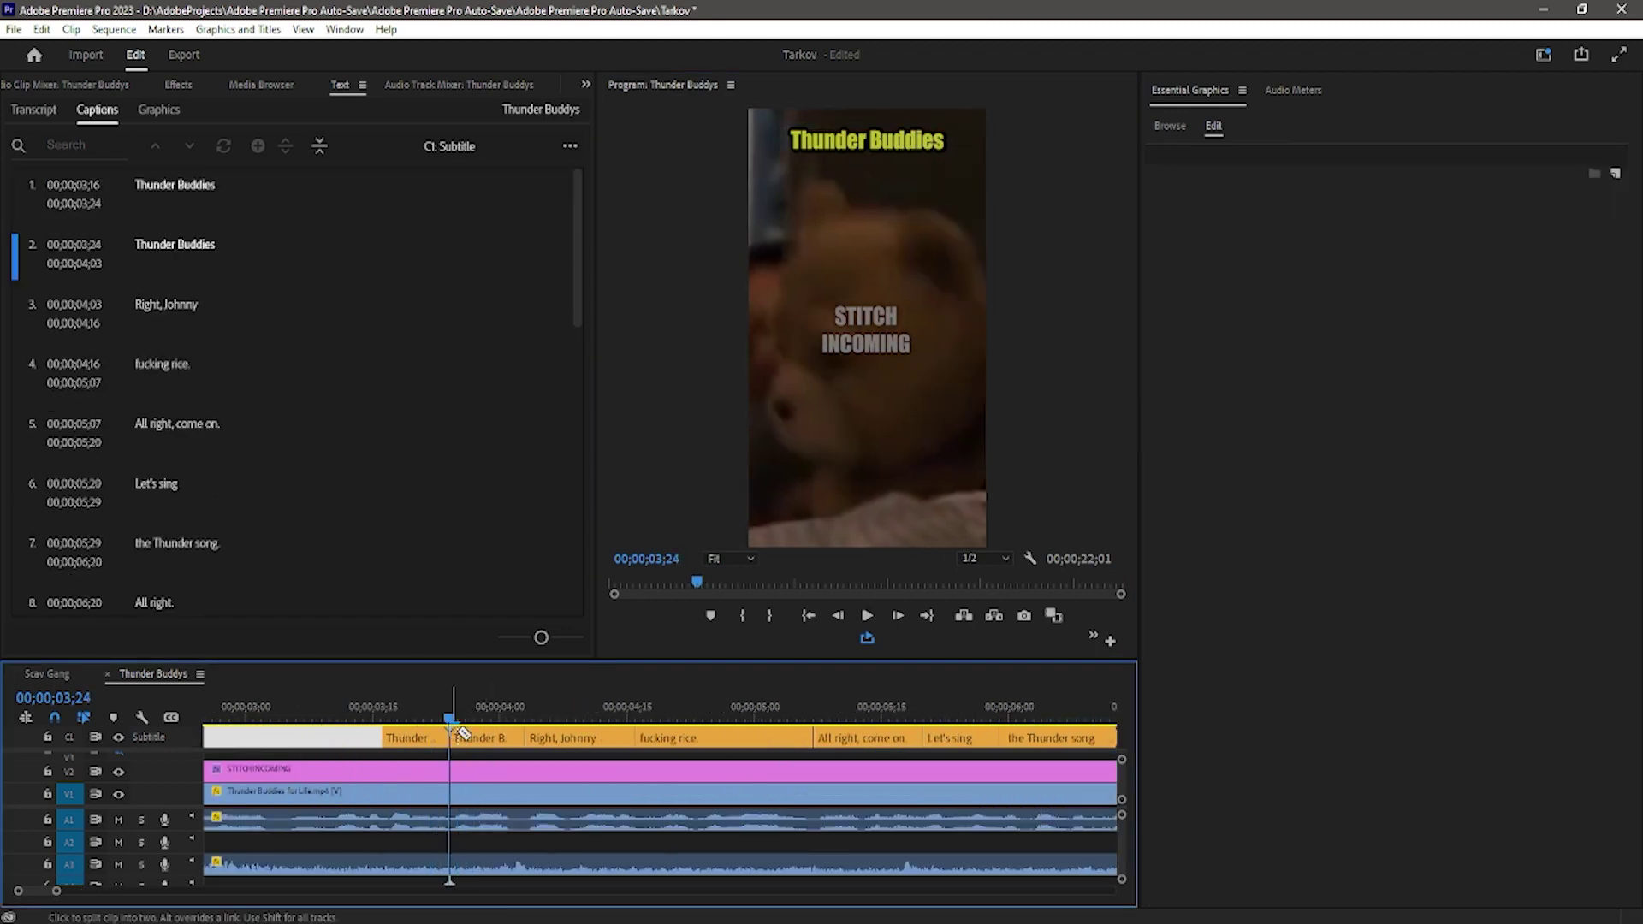
Change the second "Thunder Buddies" caption to "For Life" and play through the following captions
key(v)
click(467, 715)
double_click(893, 145)
text(For Life)
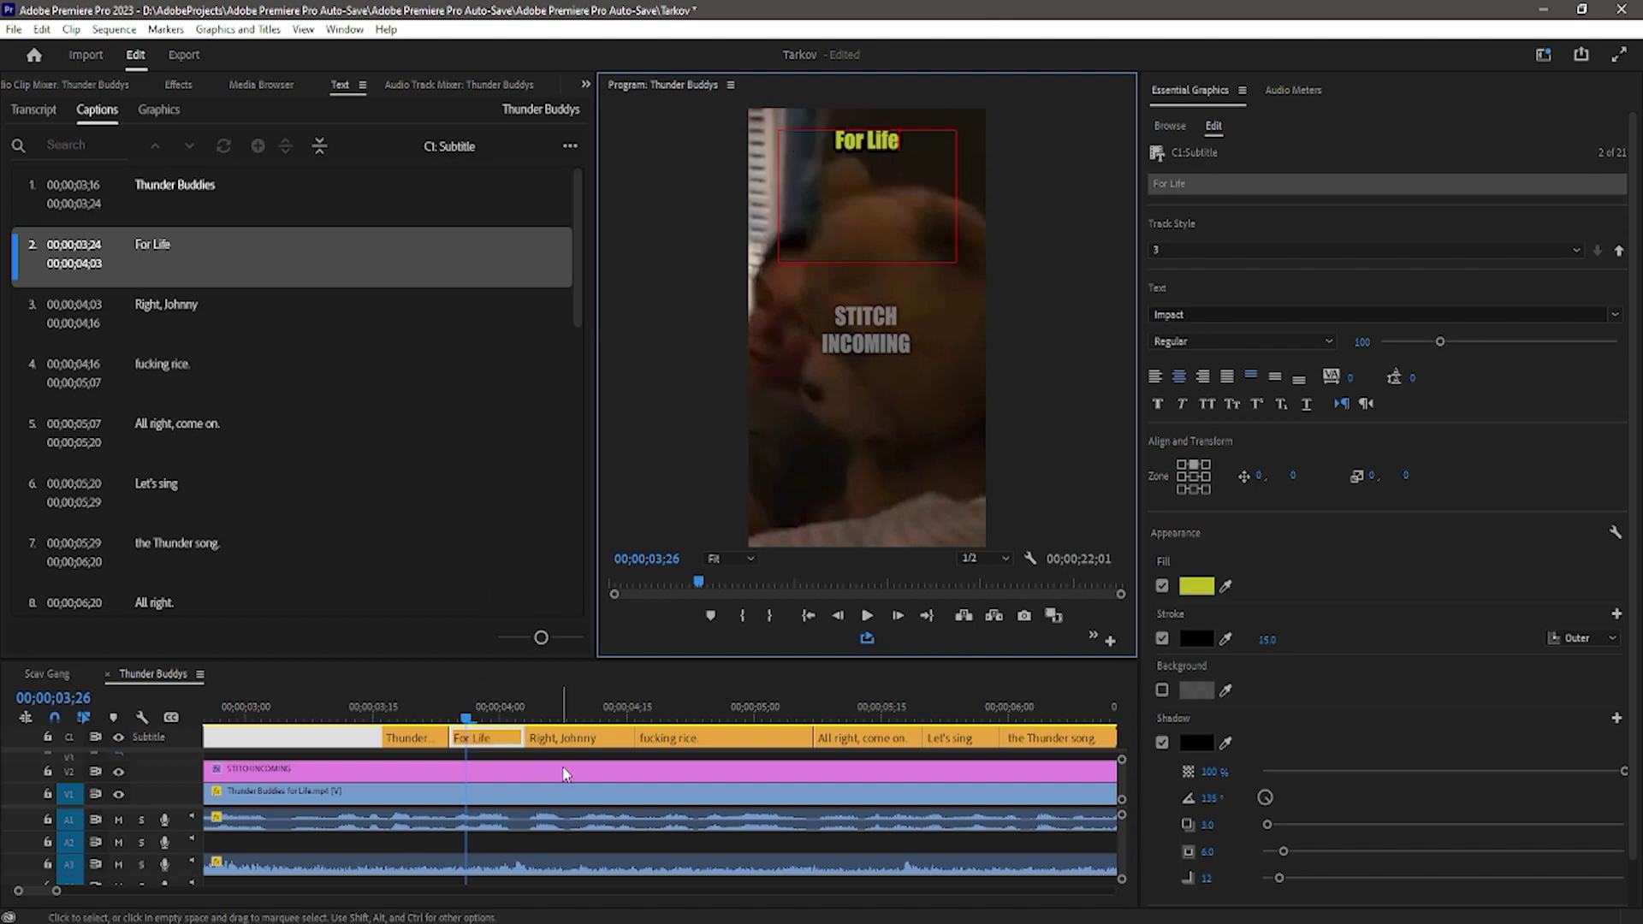
click(562, 769)
key(space)
key(space)
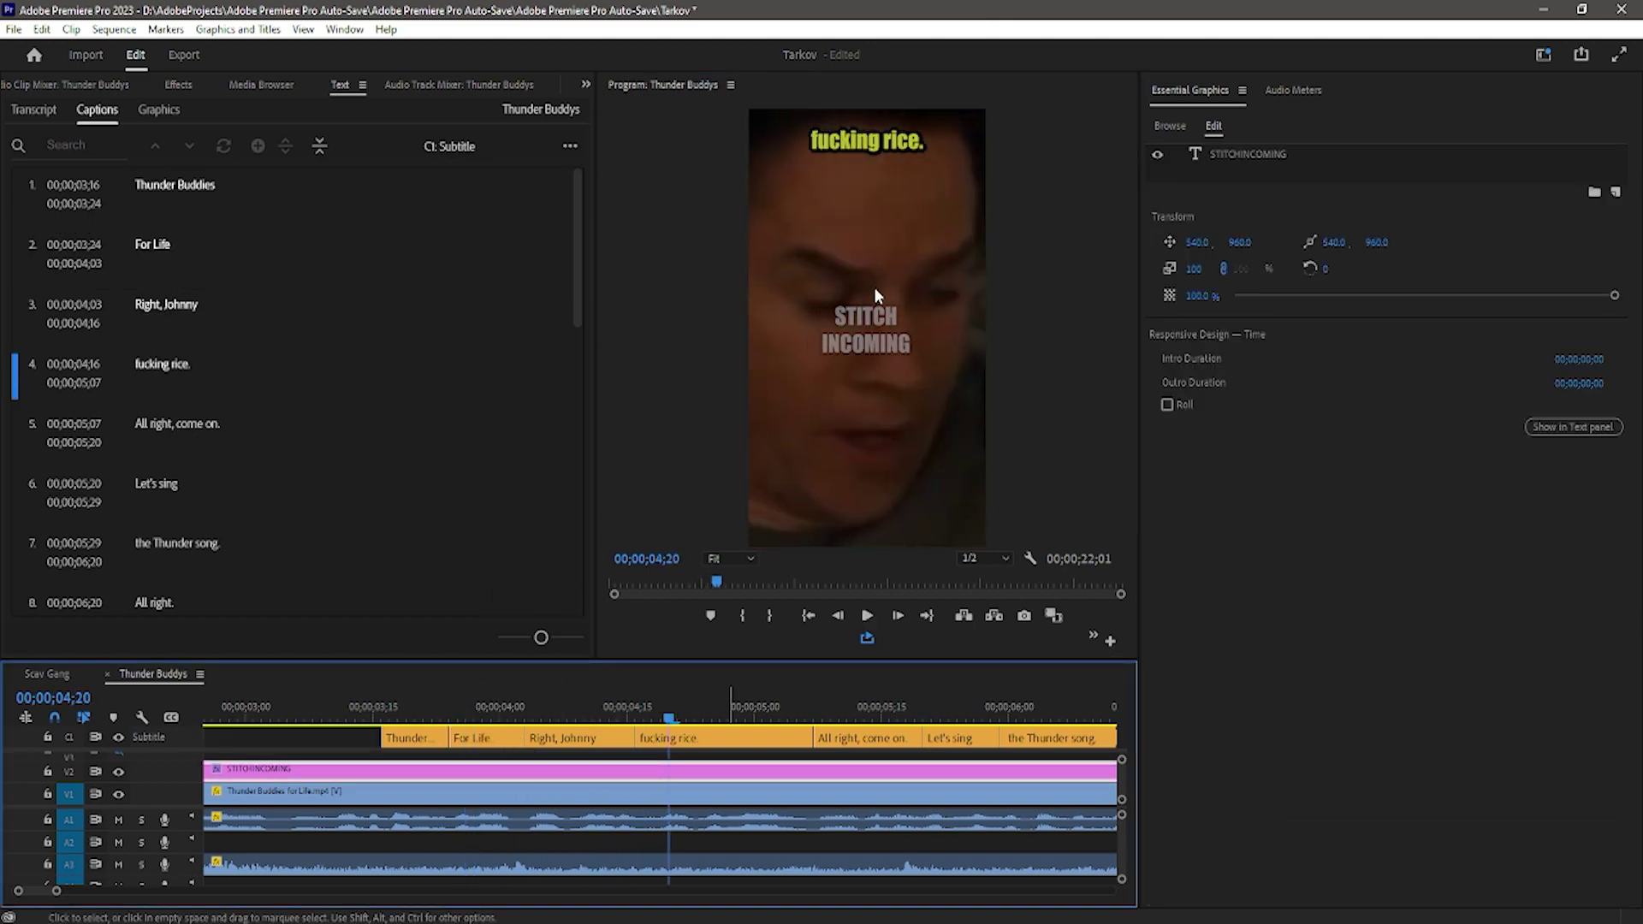
Search the D: drive for "bleep" and place the bleep censorship sound on audio track A4, starting before the "fucking rice." caption
click(256, 84)
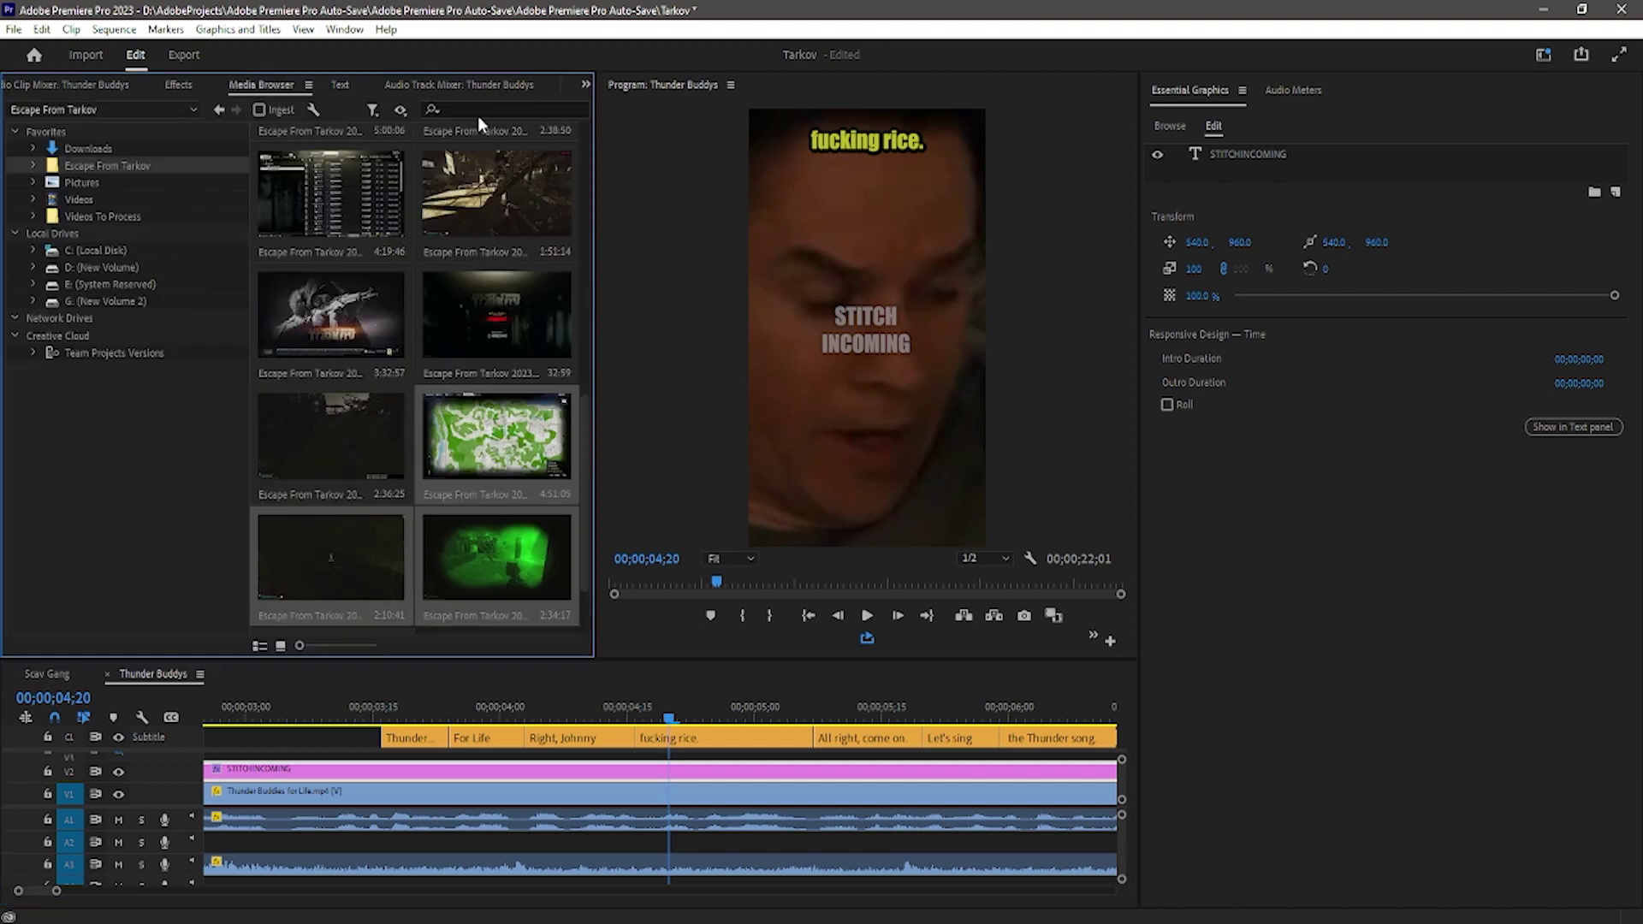
click(118, 265)
click(519, 111)
text(bleep)
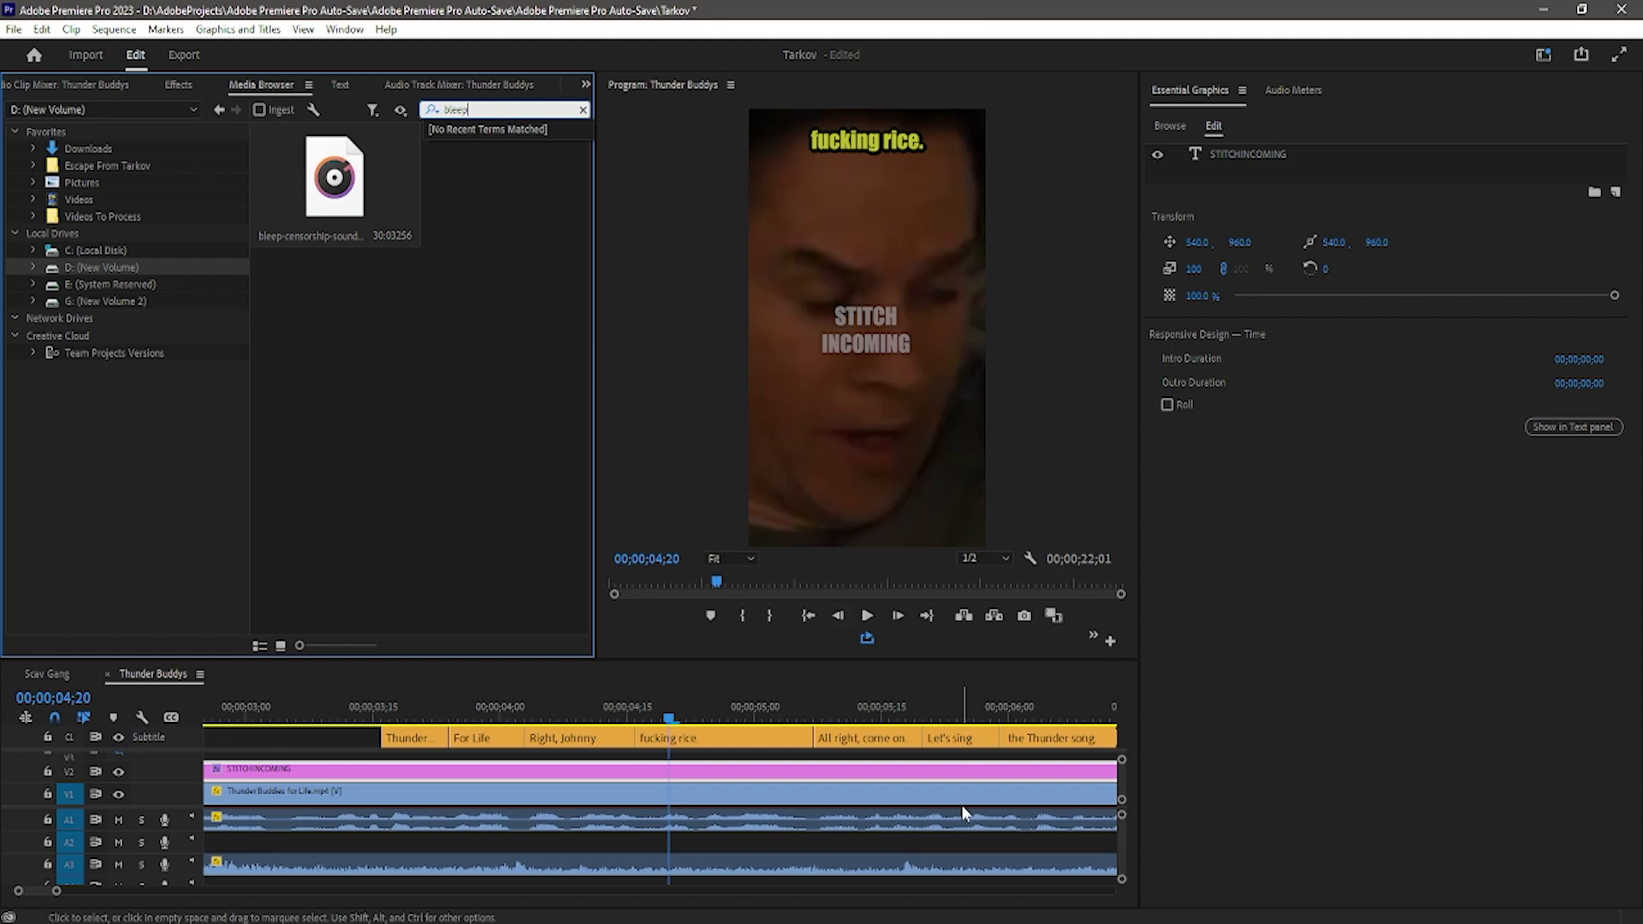
scroll(956, 807, down, 2)
click(1124, 842)
scroll(1123, 840, down, 2)
drag(334, 180, 593, 838)
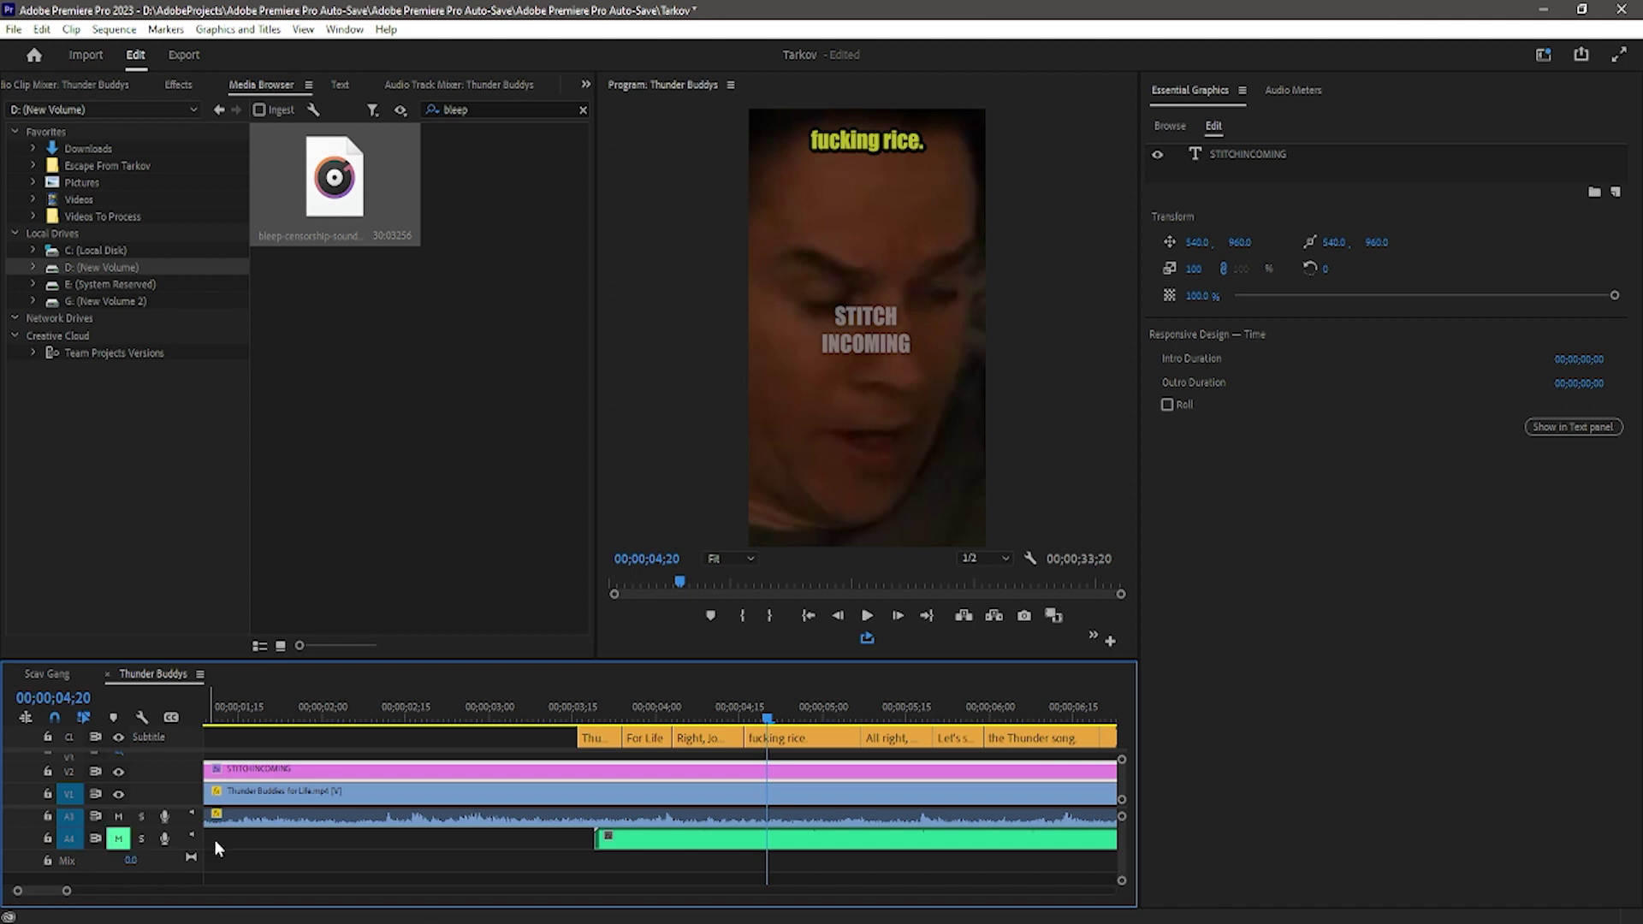
Split the bleep audio at 00;00;04;16, where the "fucking rice." caption begins, and enlarge the timeline area
alt+scroll(768, 799, up, 3)
drag(696, 721, 650, 725)
key(c)
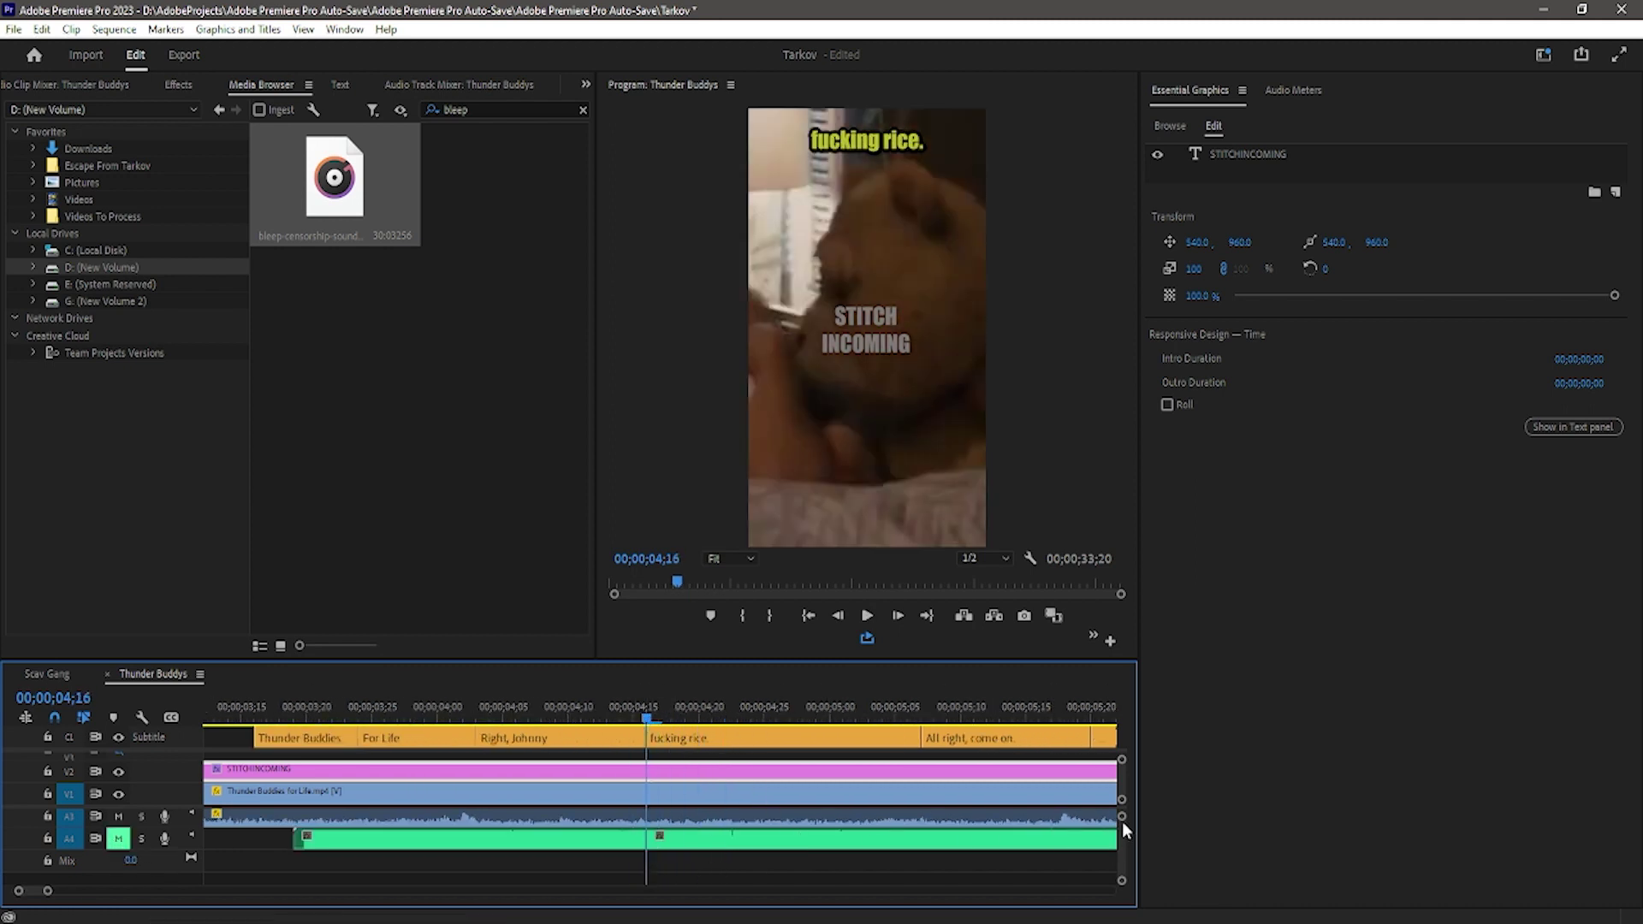
scroll(1121, 823, up, 2)
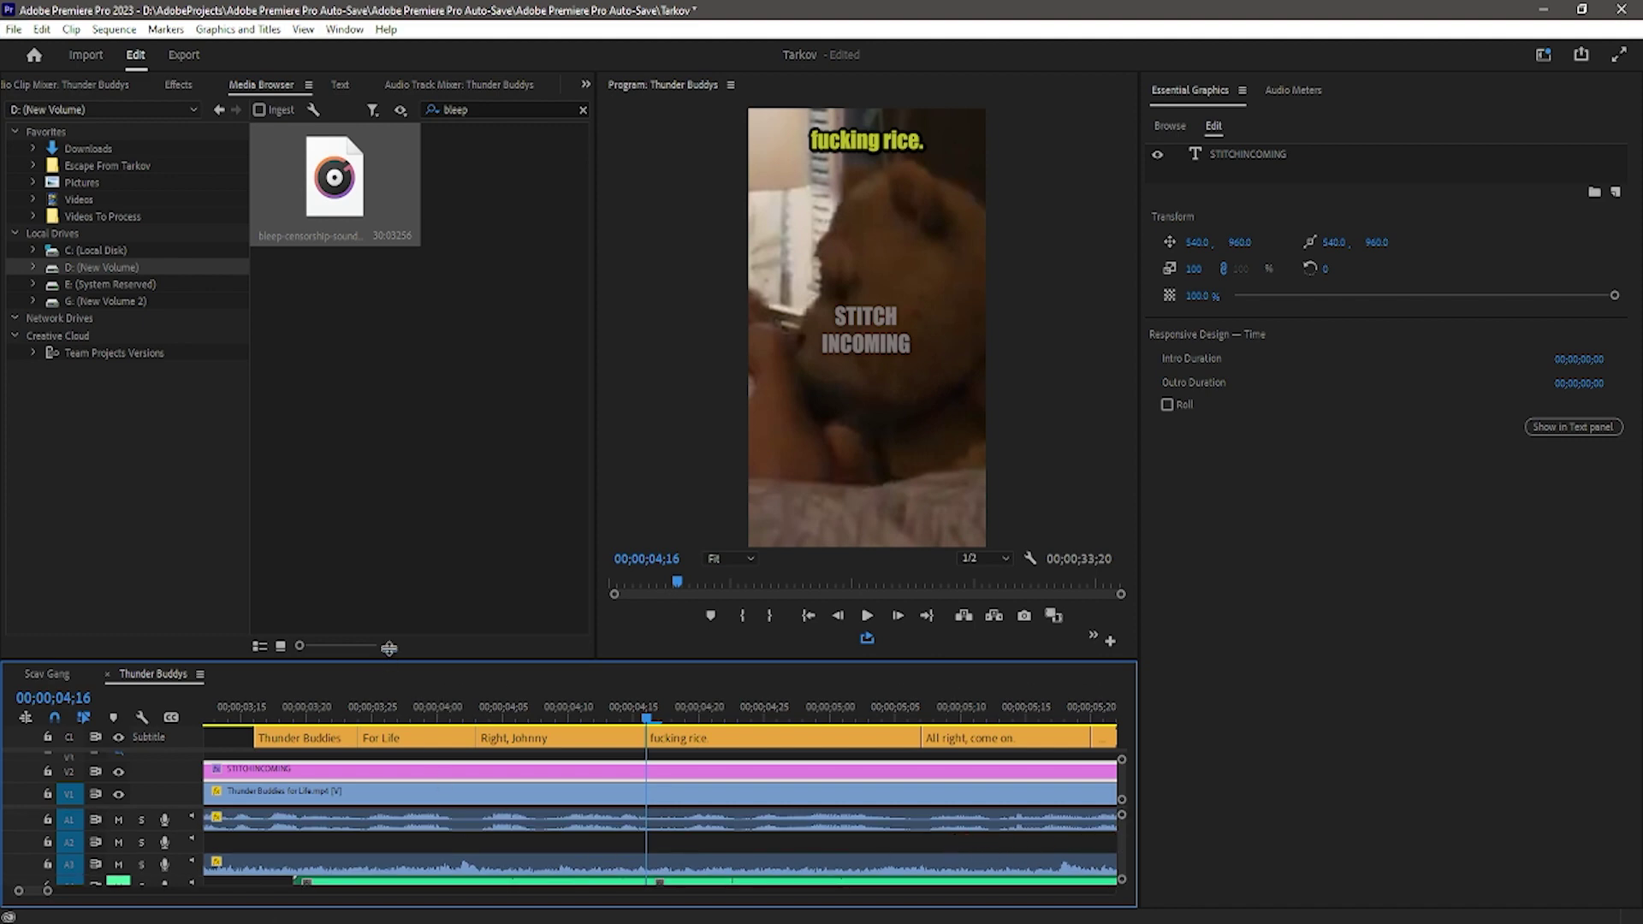
drag(384, 657, 409, 527)
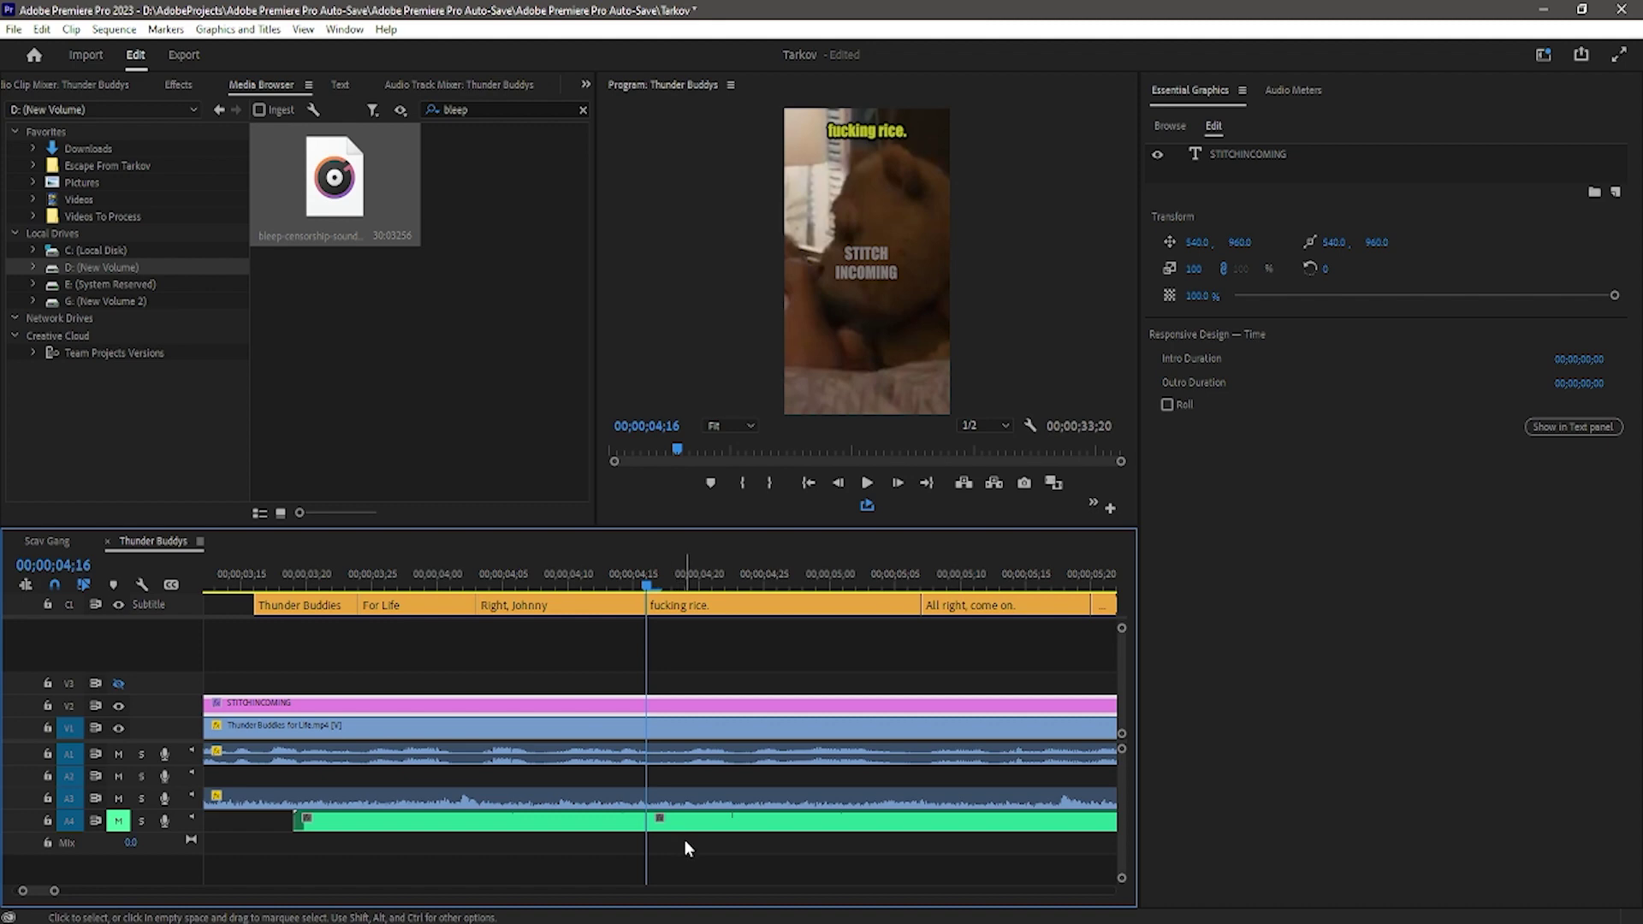
Split the bleep audio at 00;00;04;25 and move the short middle piece onto audio track A1 at the same time position
click(714, 587)
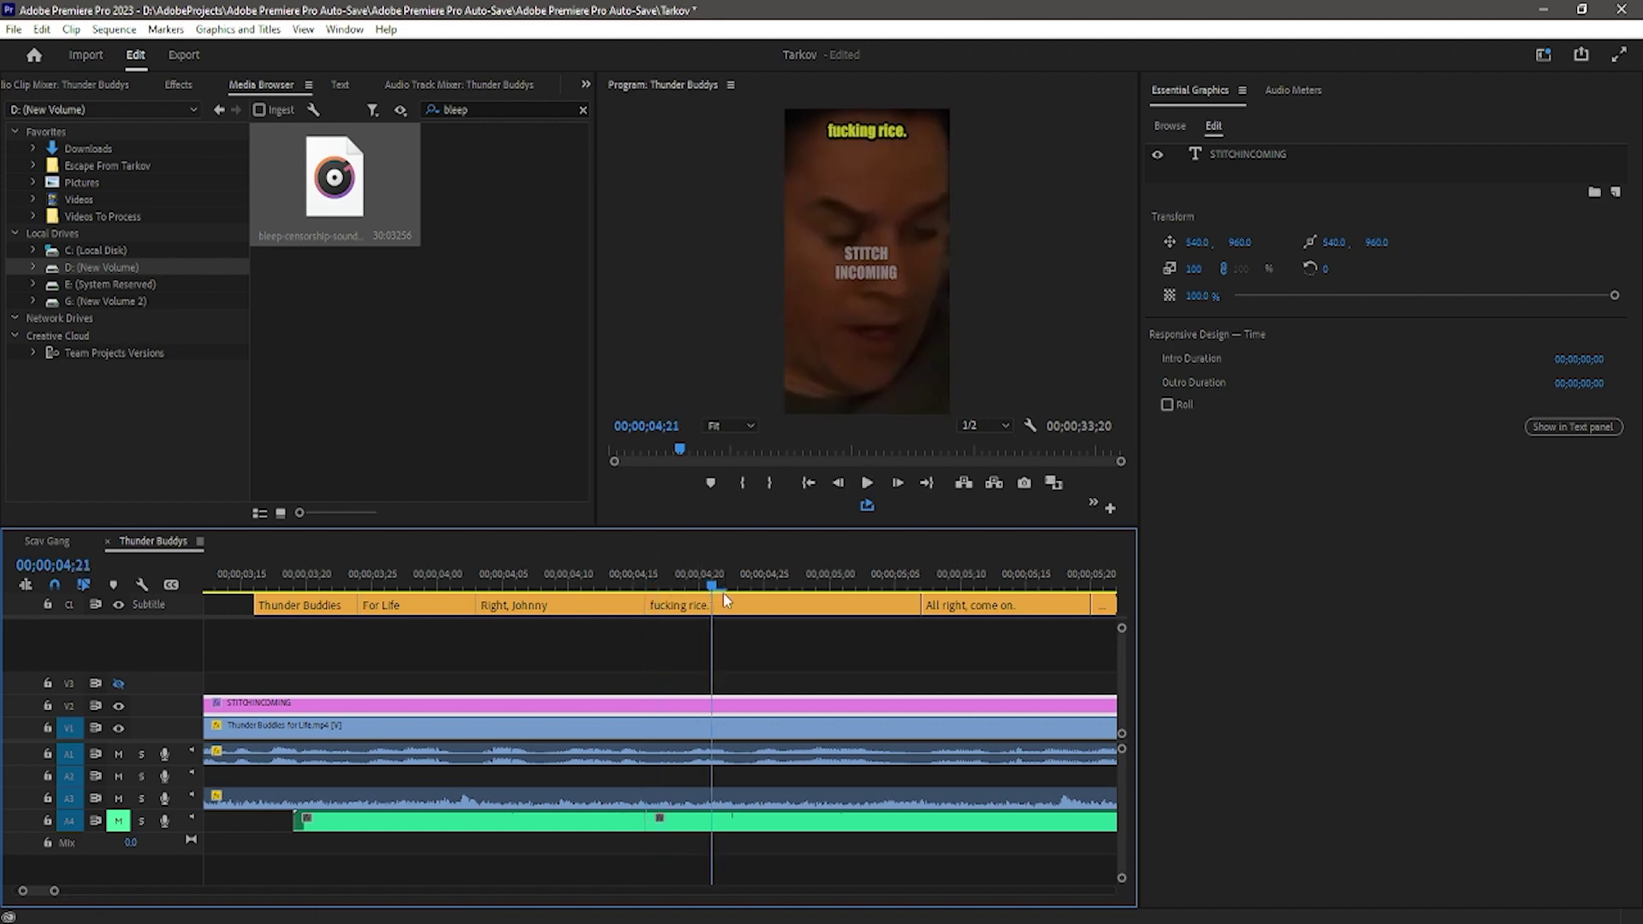
key(Right)
key(Right)
key(Right)
key(Right)
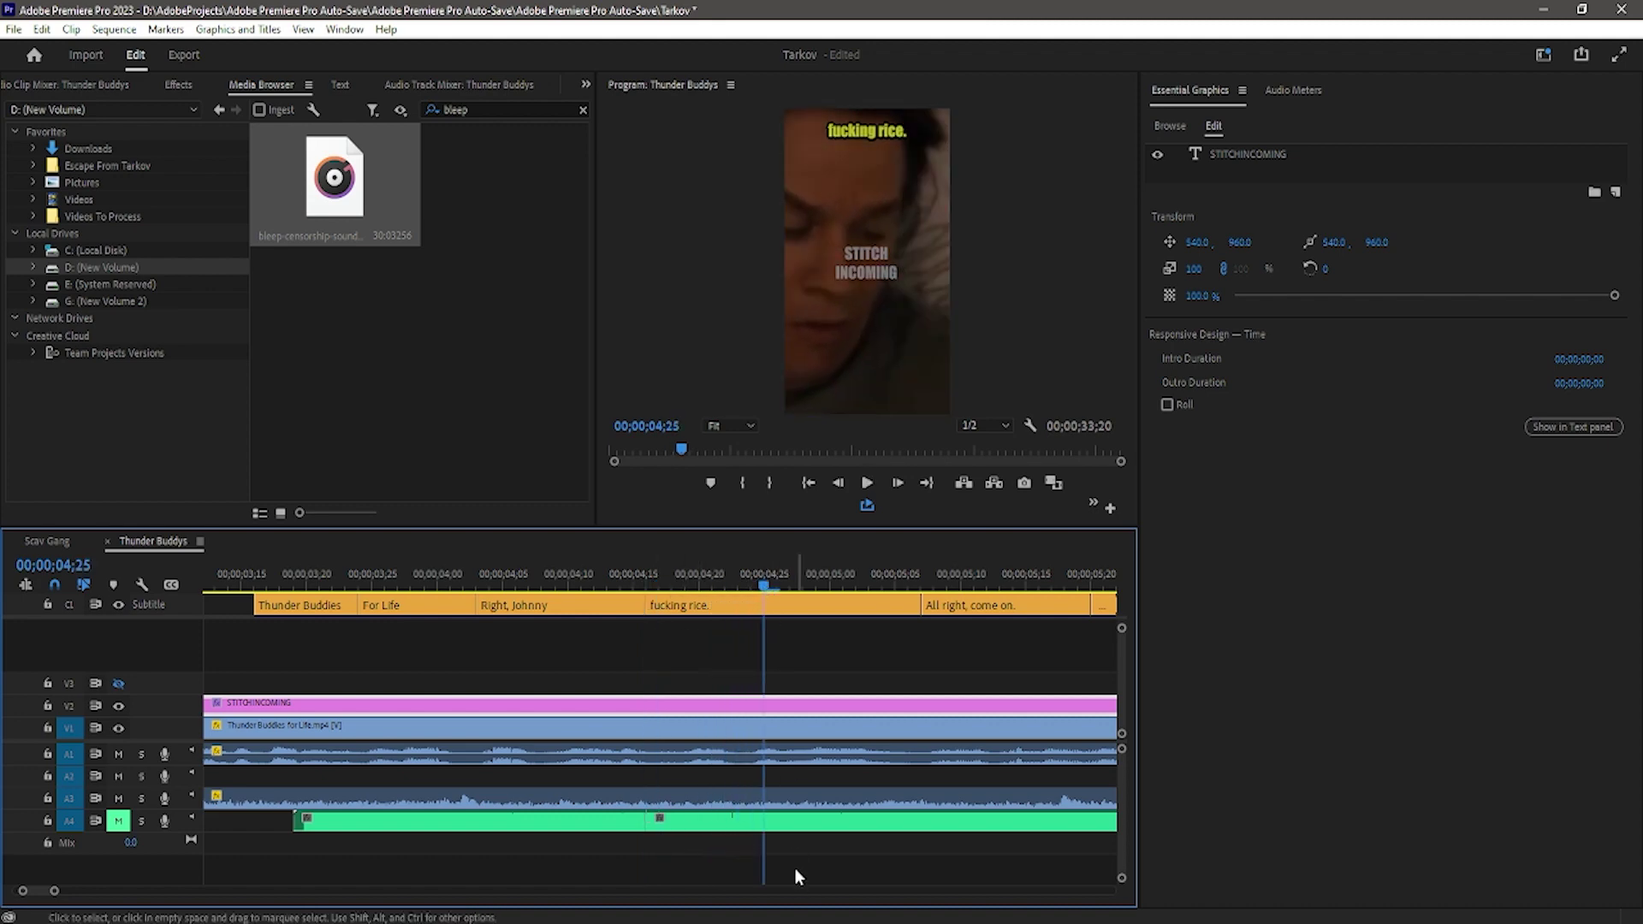
key(ctrl+k)
drag(728, 823, 717, 774)
Split the "fucking rice." caption where the bleep ends and replace its first part with "*******"
key(space)
click(765, 605)
click(716, 575)
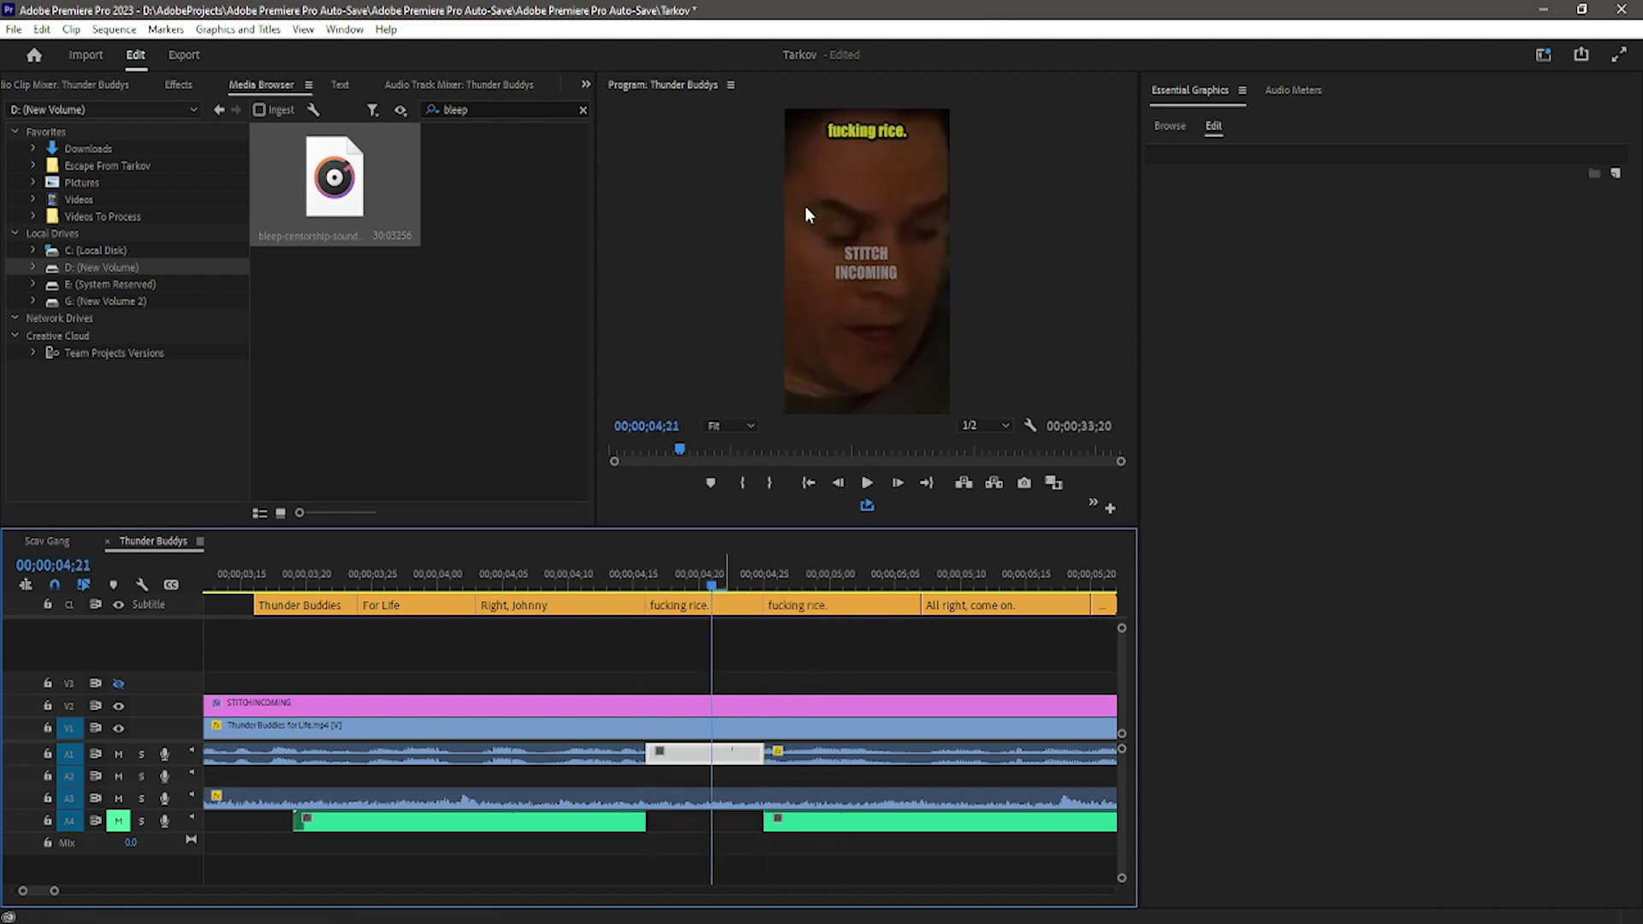
double_click(867, 130)
text(**)
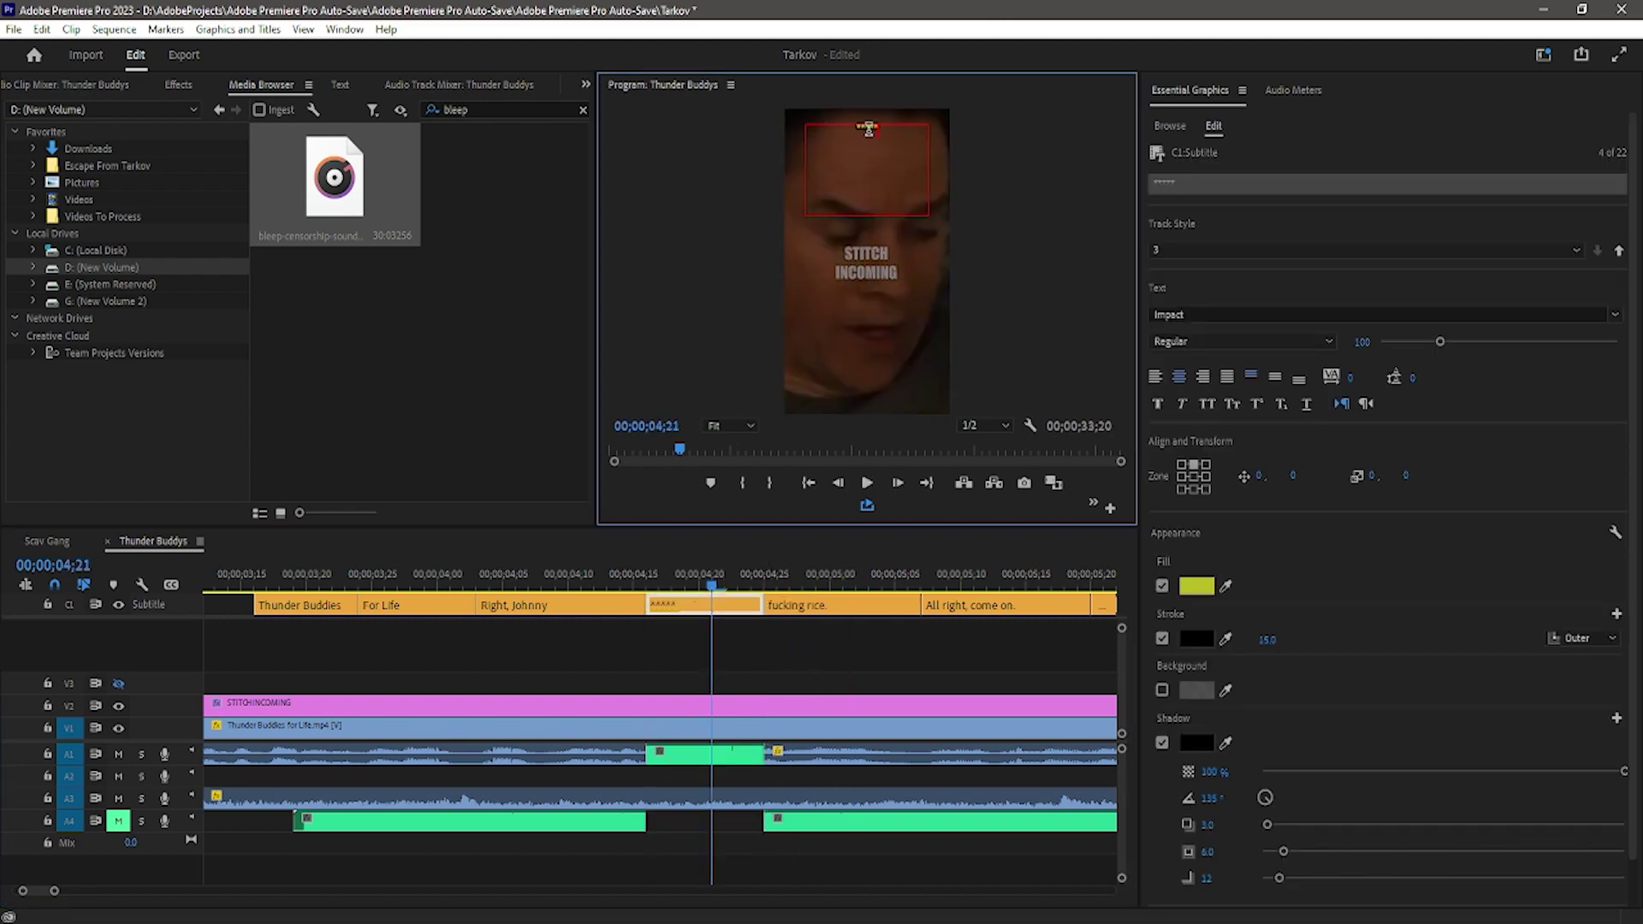
Replace the remaining "fucking rice." caption with capitalised text starting "RIG" and play on through the next captions
click(819, 650)
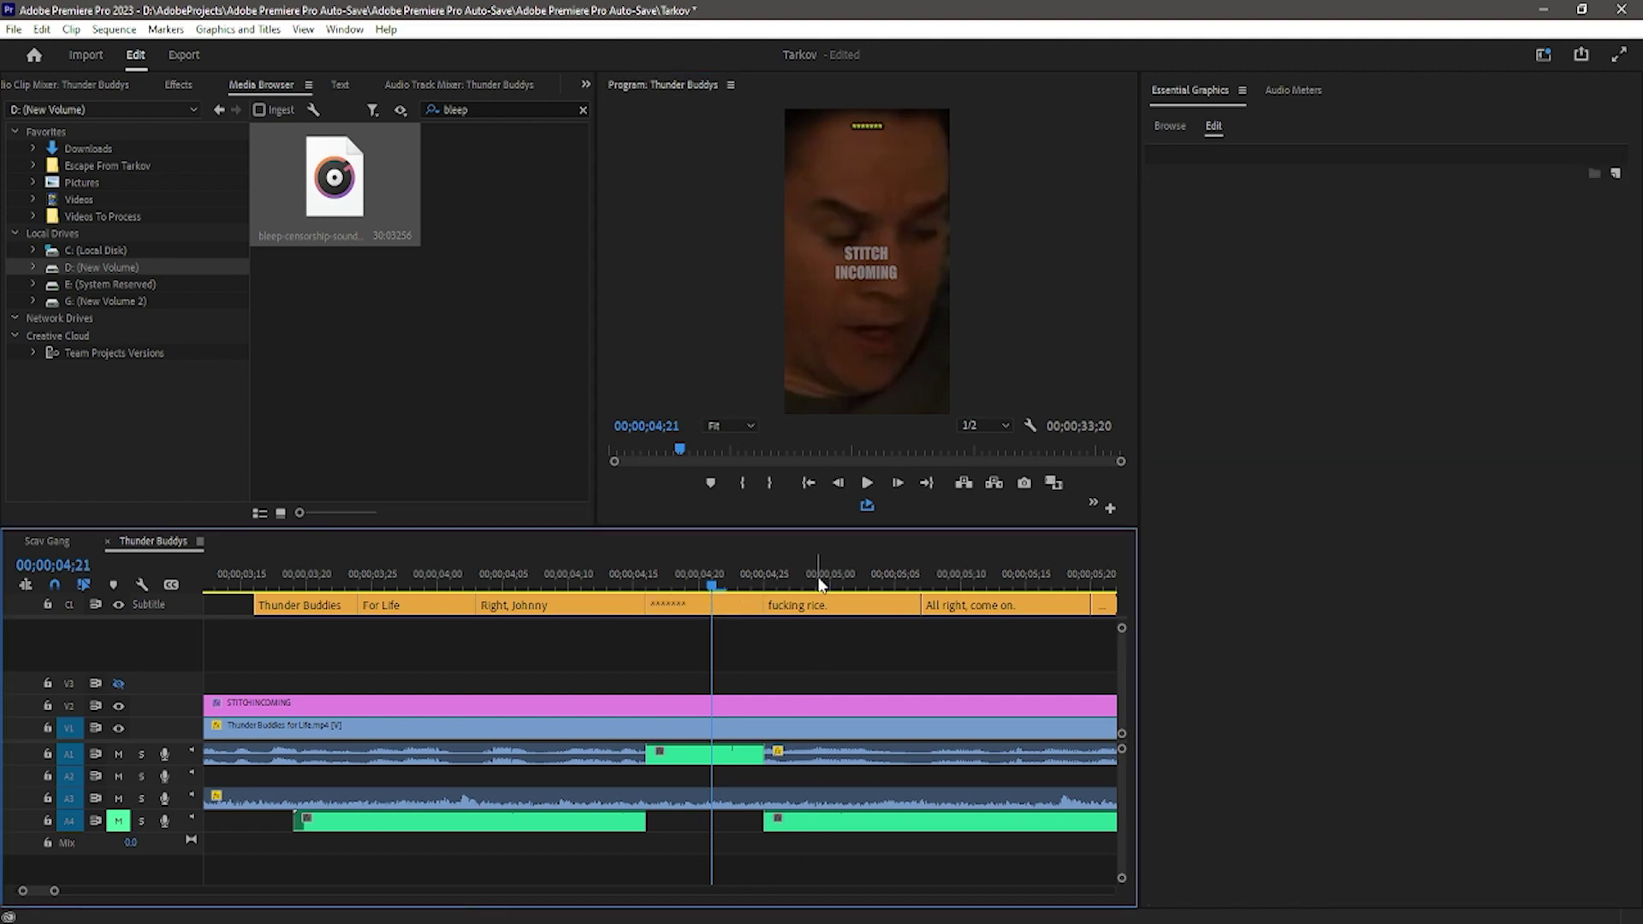
click(879, 150)
key(ctrl+a)
text(R)
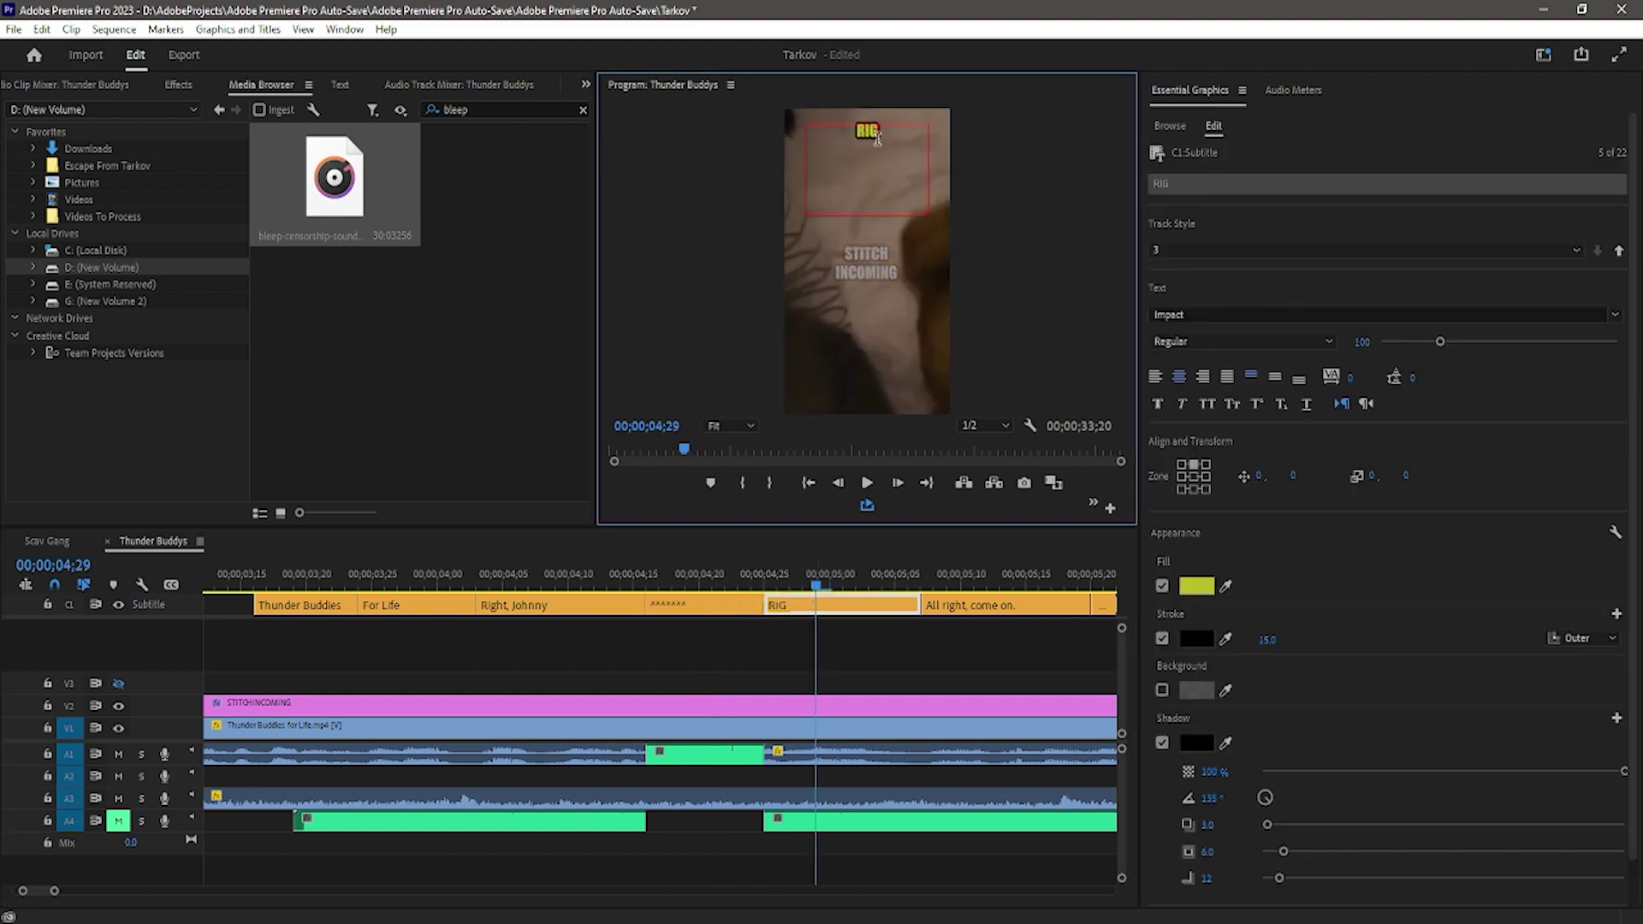
click(865, 689)
key(space)
key(space)
key(space)
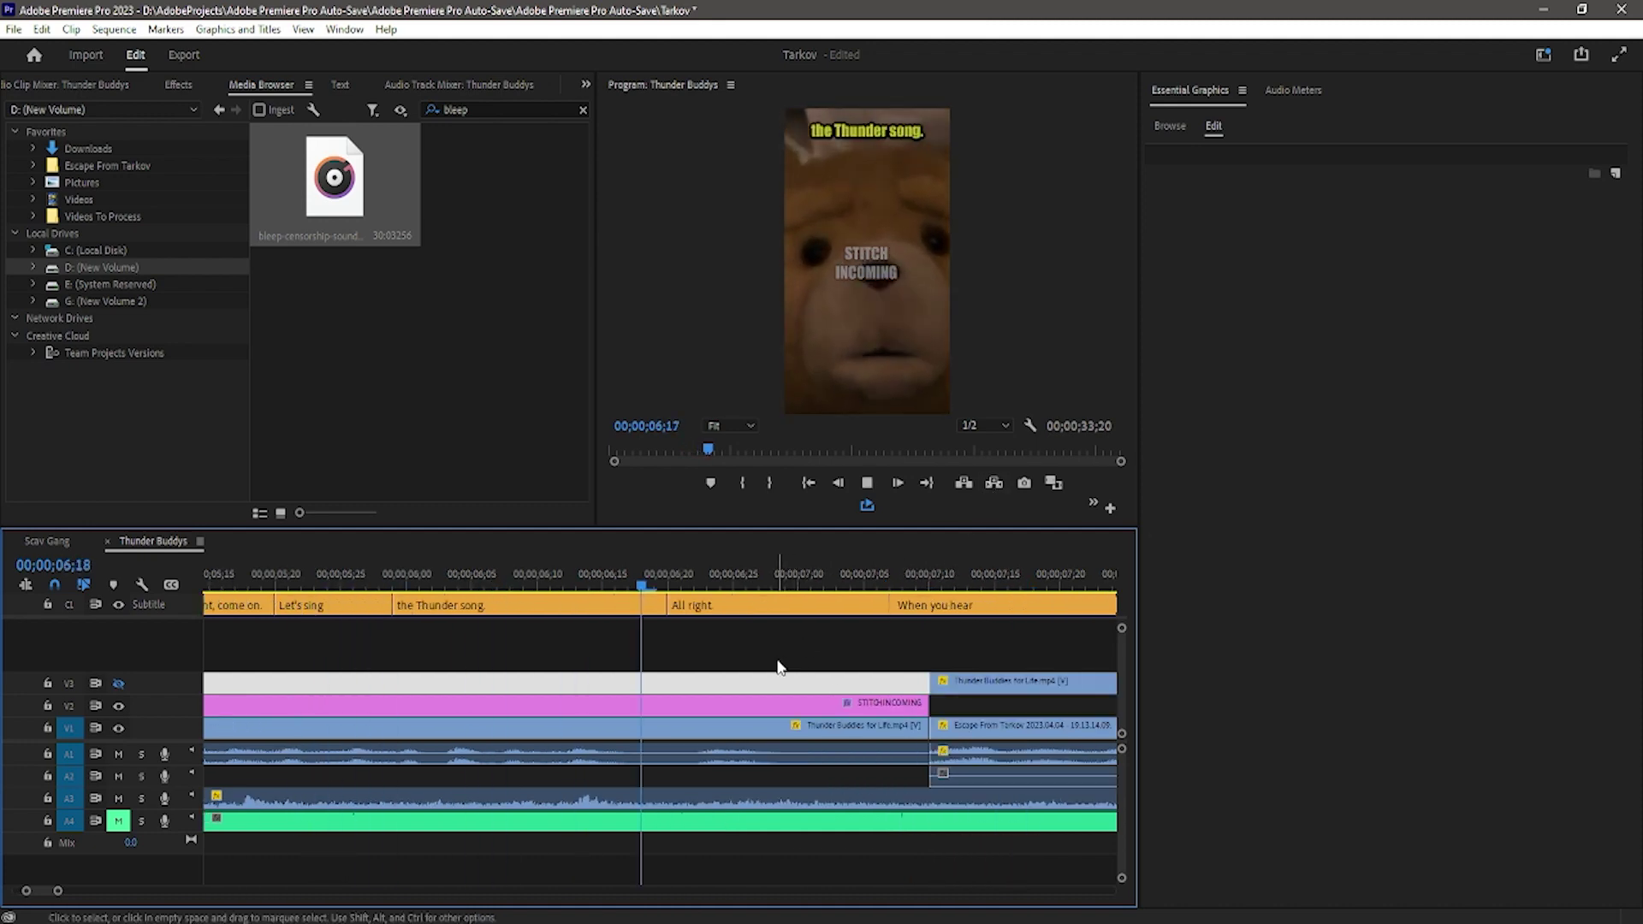
Cut the "When you hear" caption at about 00;00;07;09, delete the short opening part and play the following section
key(space)
key(c)
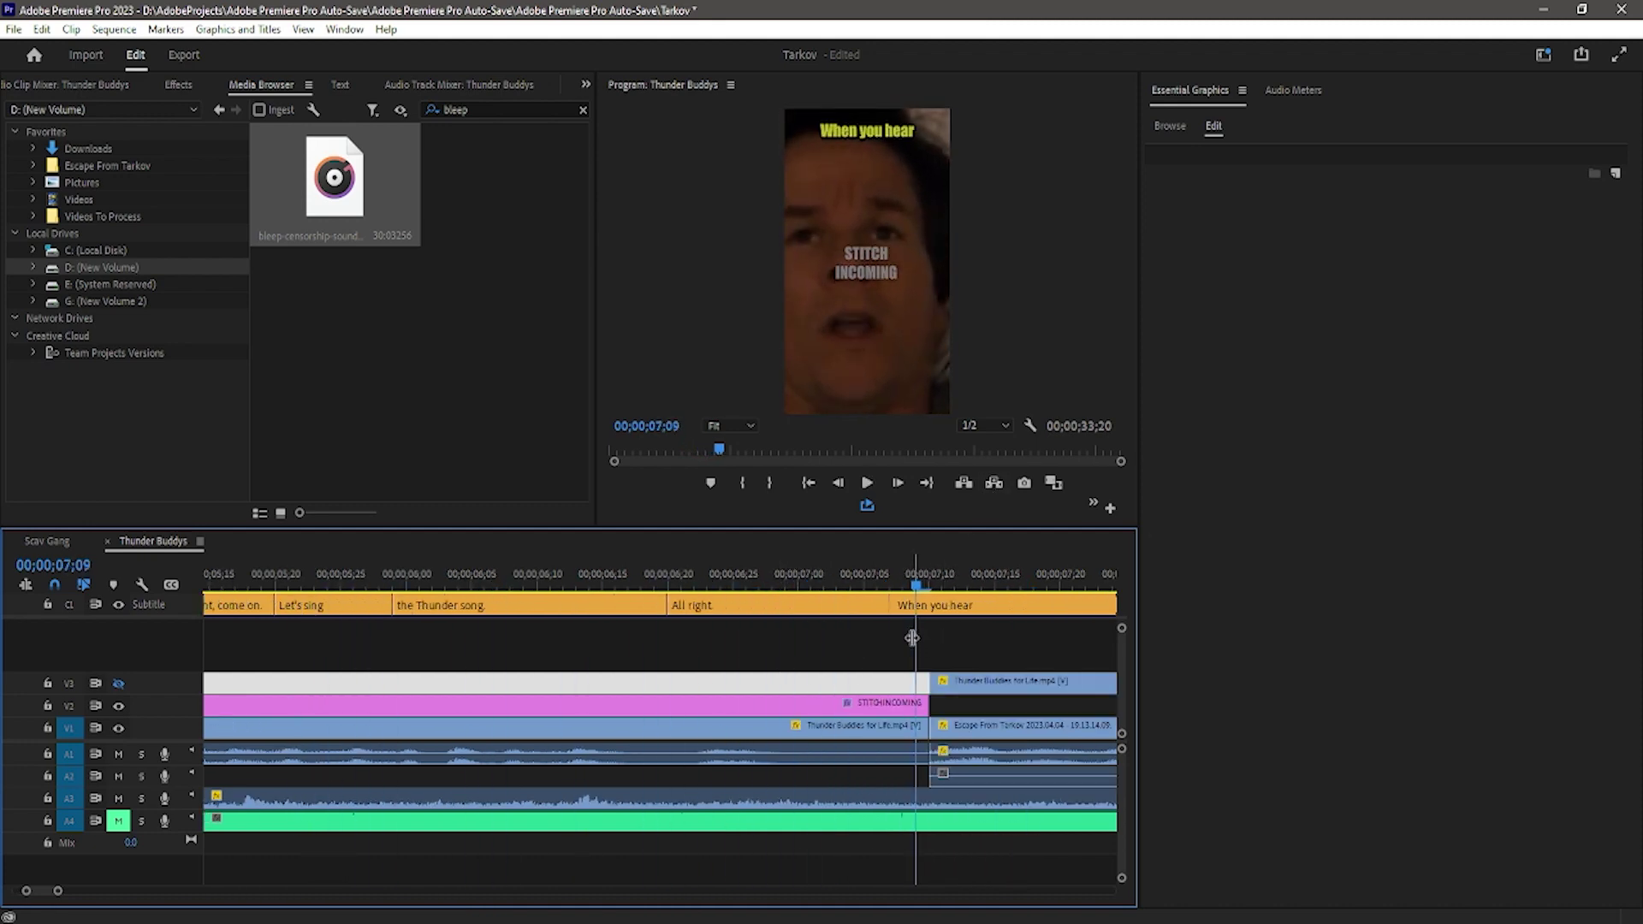
key(v)
click(902, 605)
key(Delete)
click(778, 580)
key(space)
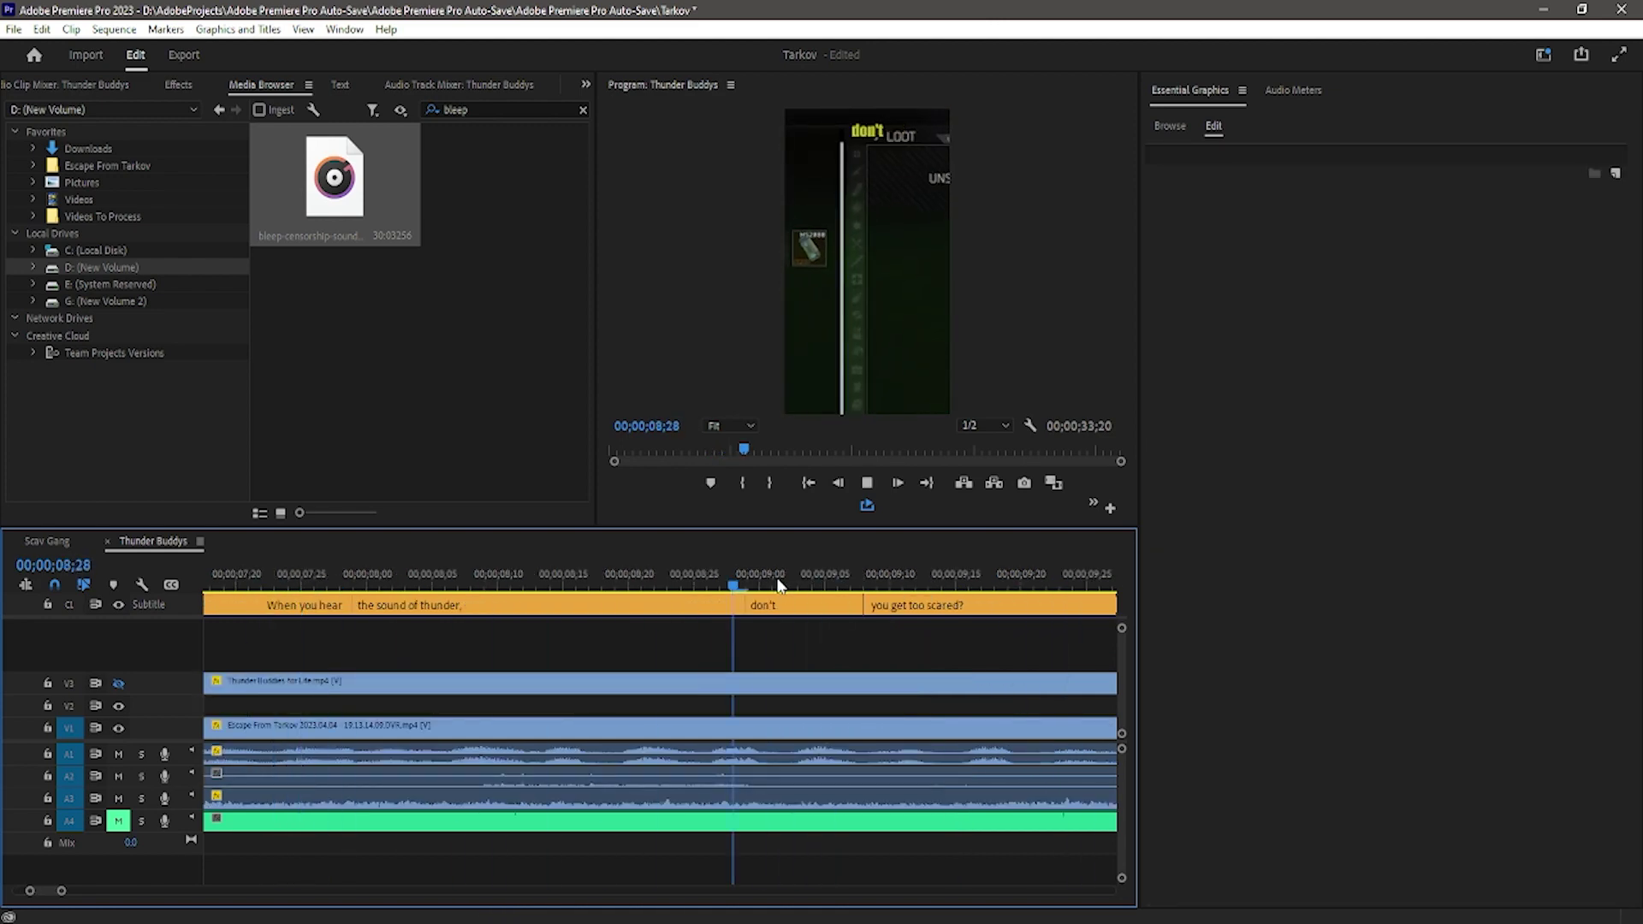
Change the "you get too scared?" caption to "you get too SCARED!"
click(510, 579)
double_click(925, 135)
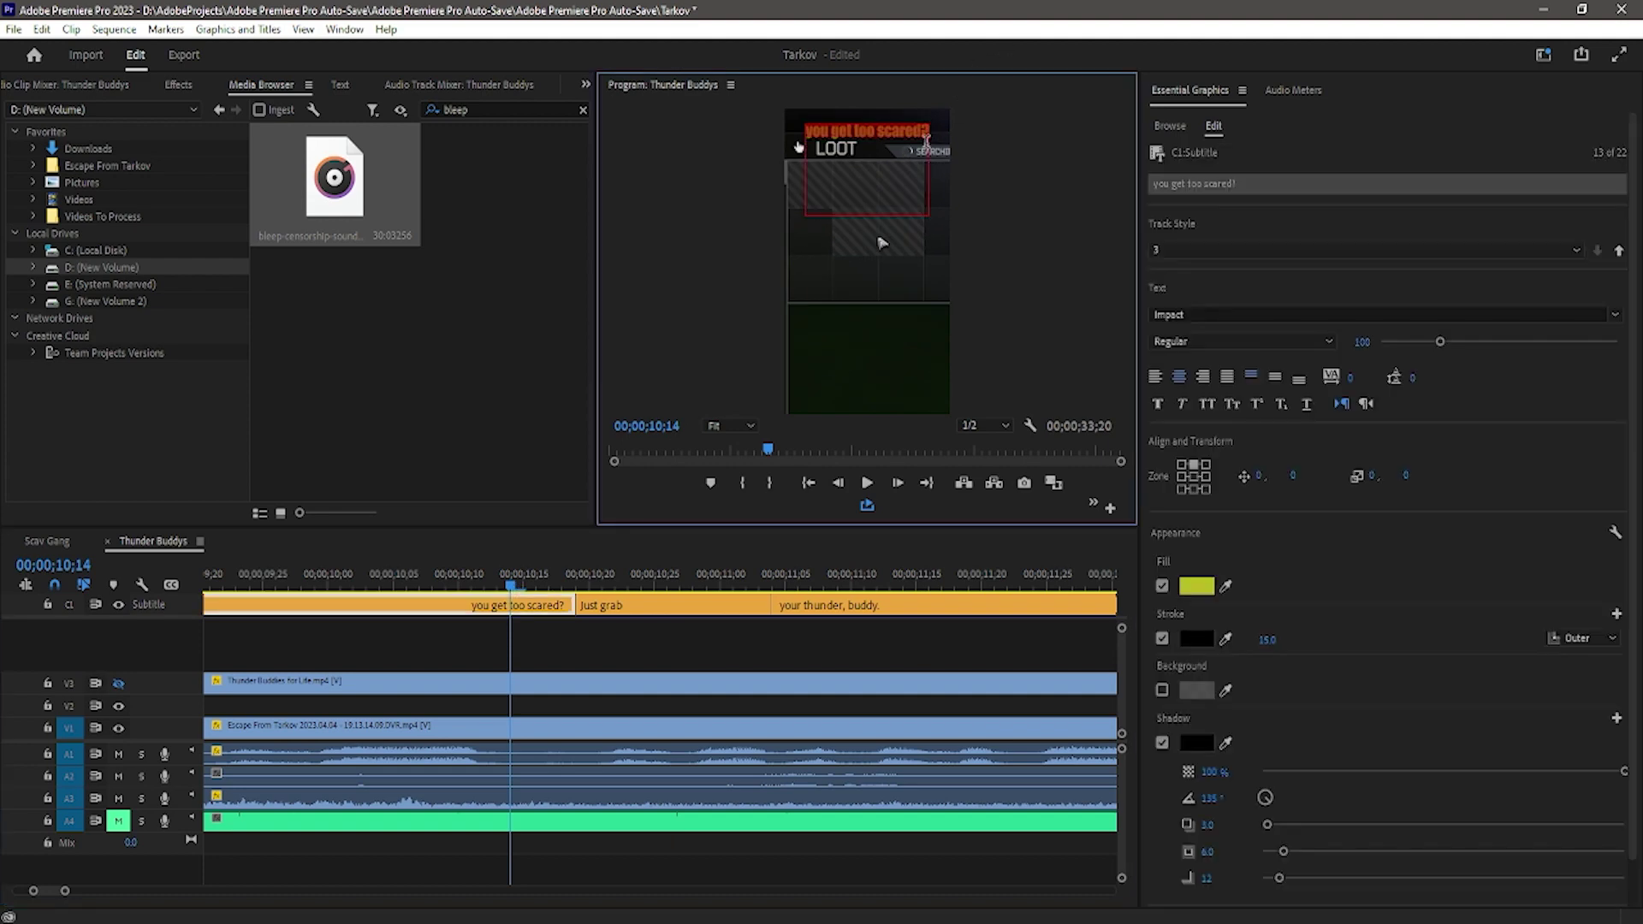
key(BackSpace)
text(!)
key(BackSpace)
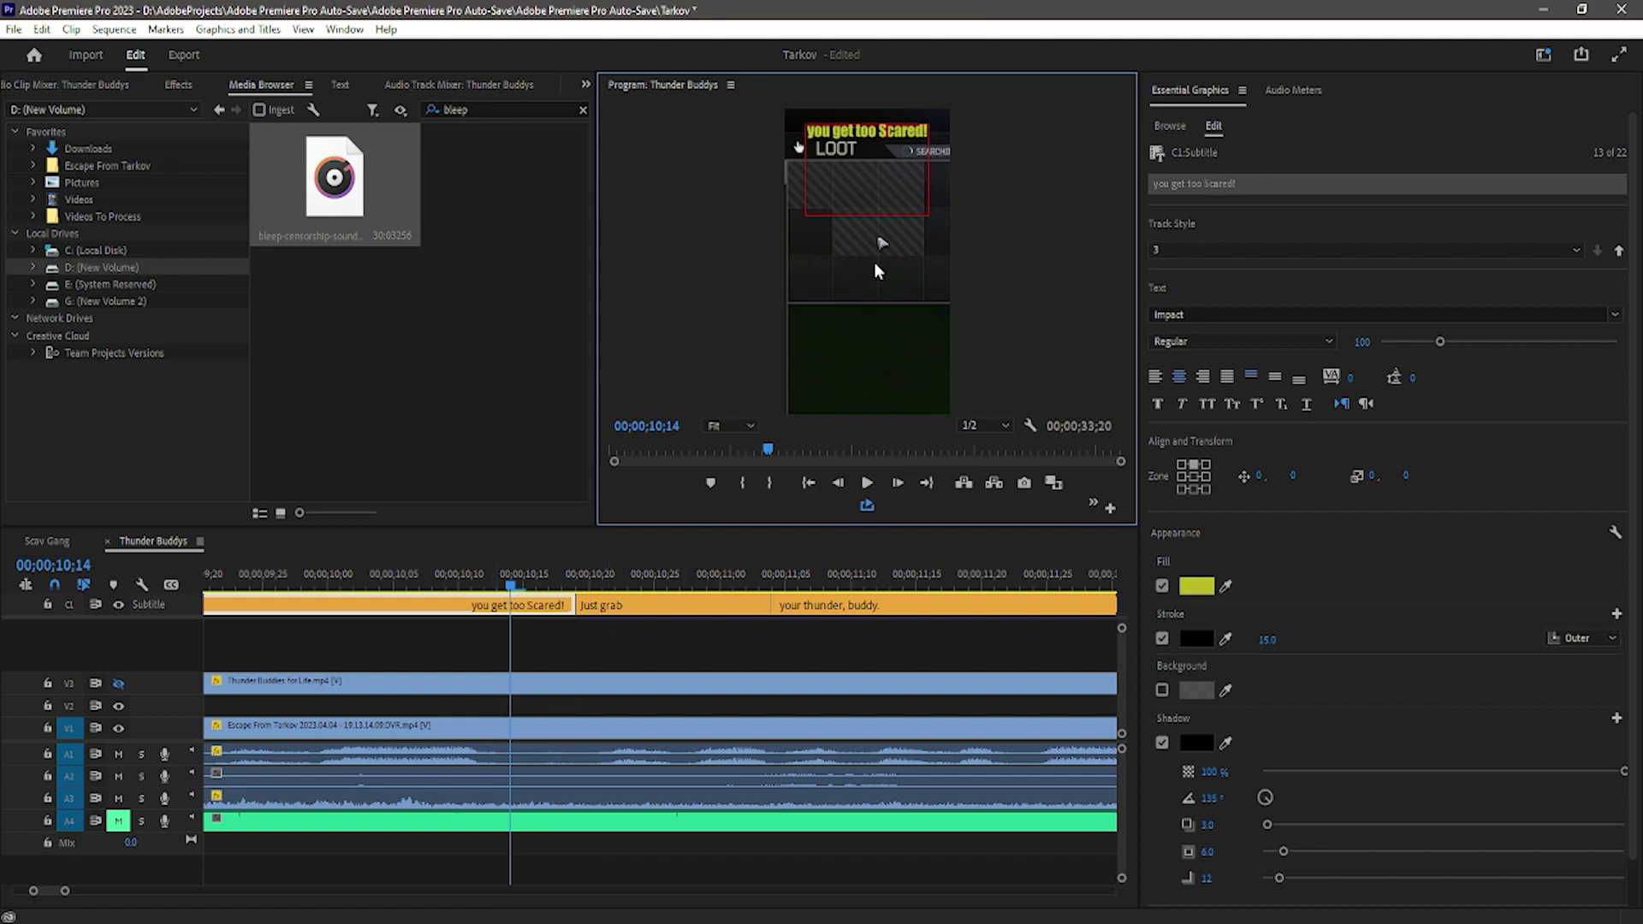
key(shift+Right)
key(shift+Right)
key(shift+Right)
key(shift+Right)
key(shift+Right)
text(CARED)
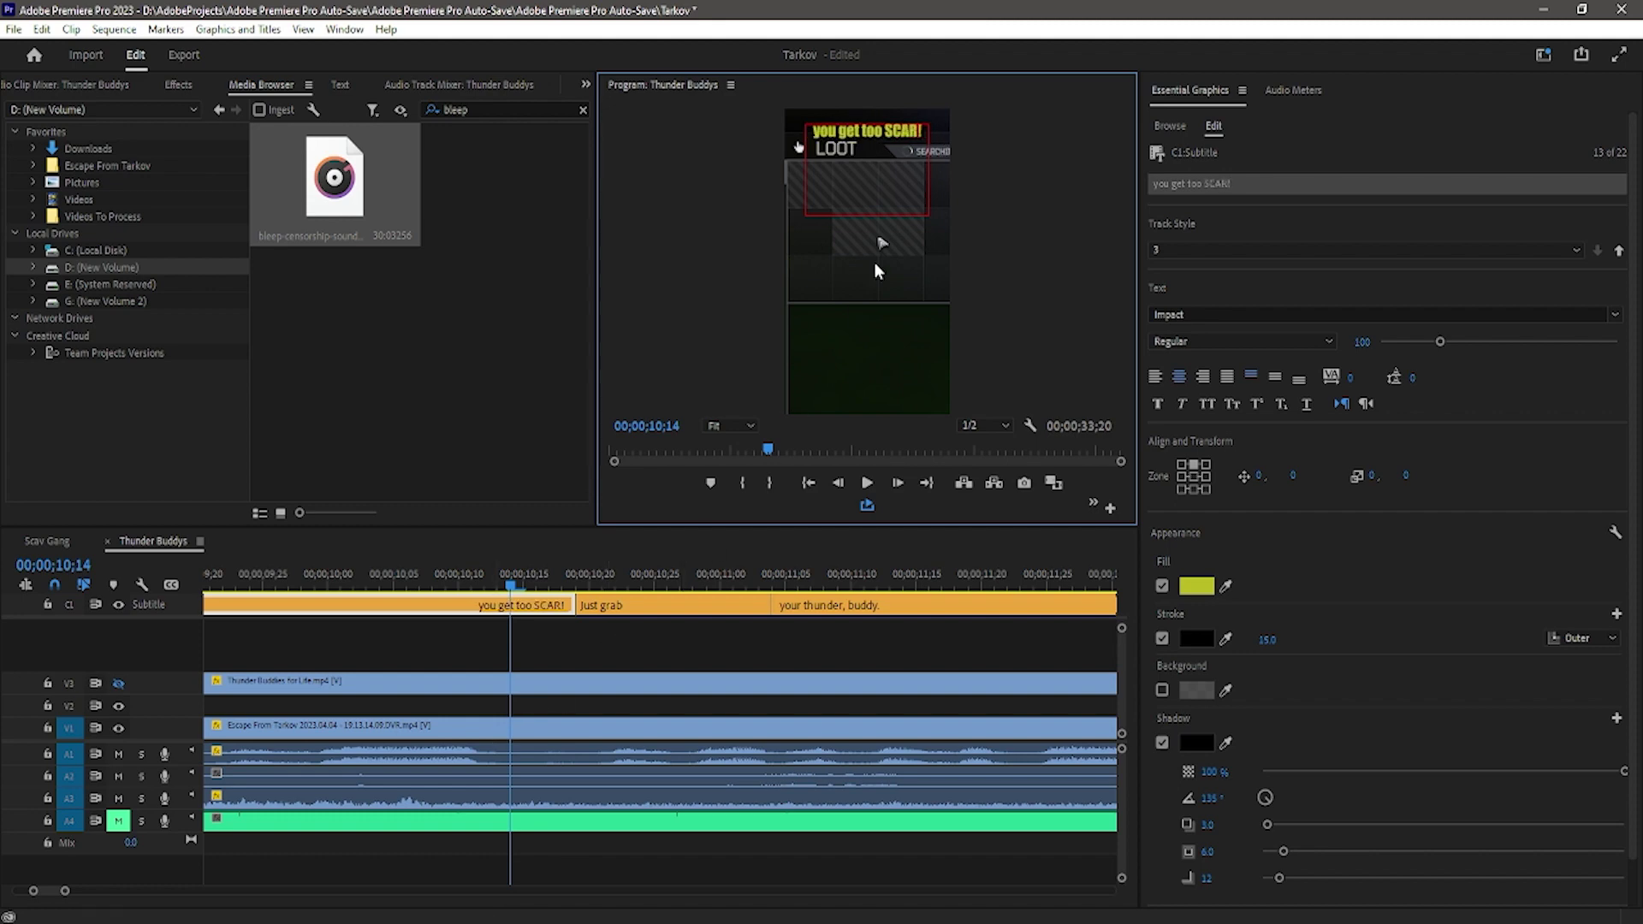
Play on and remove the comma and full stop from the "your thunder, buddy." caption
click(676, 683)
key(space)
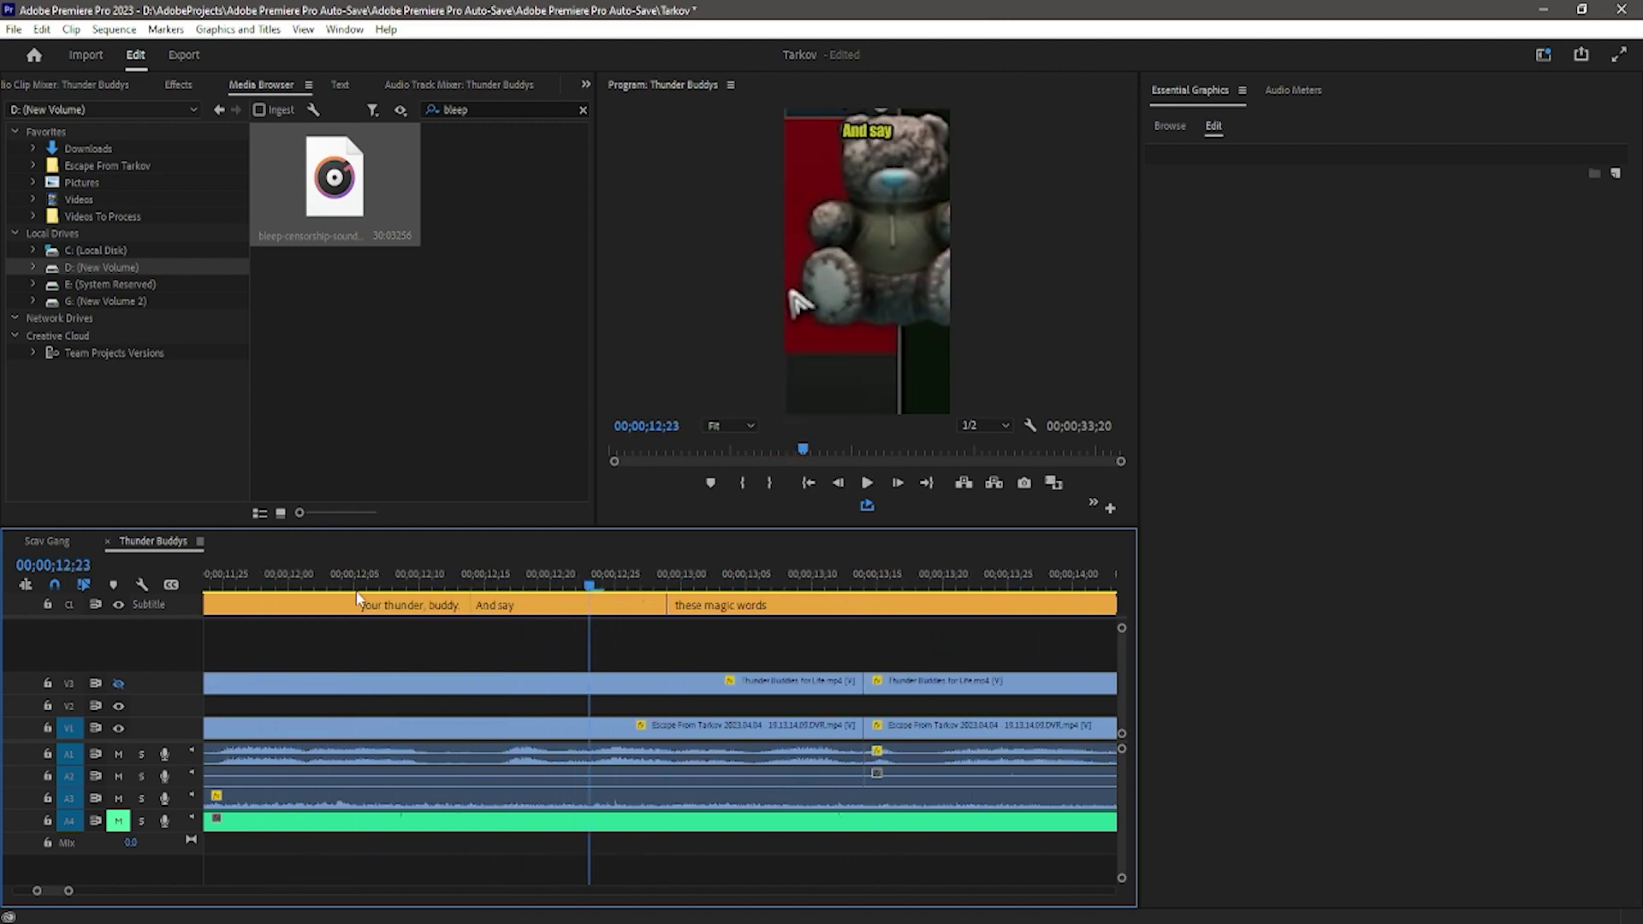
key(space)
click(910, 142)
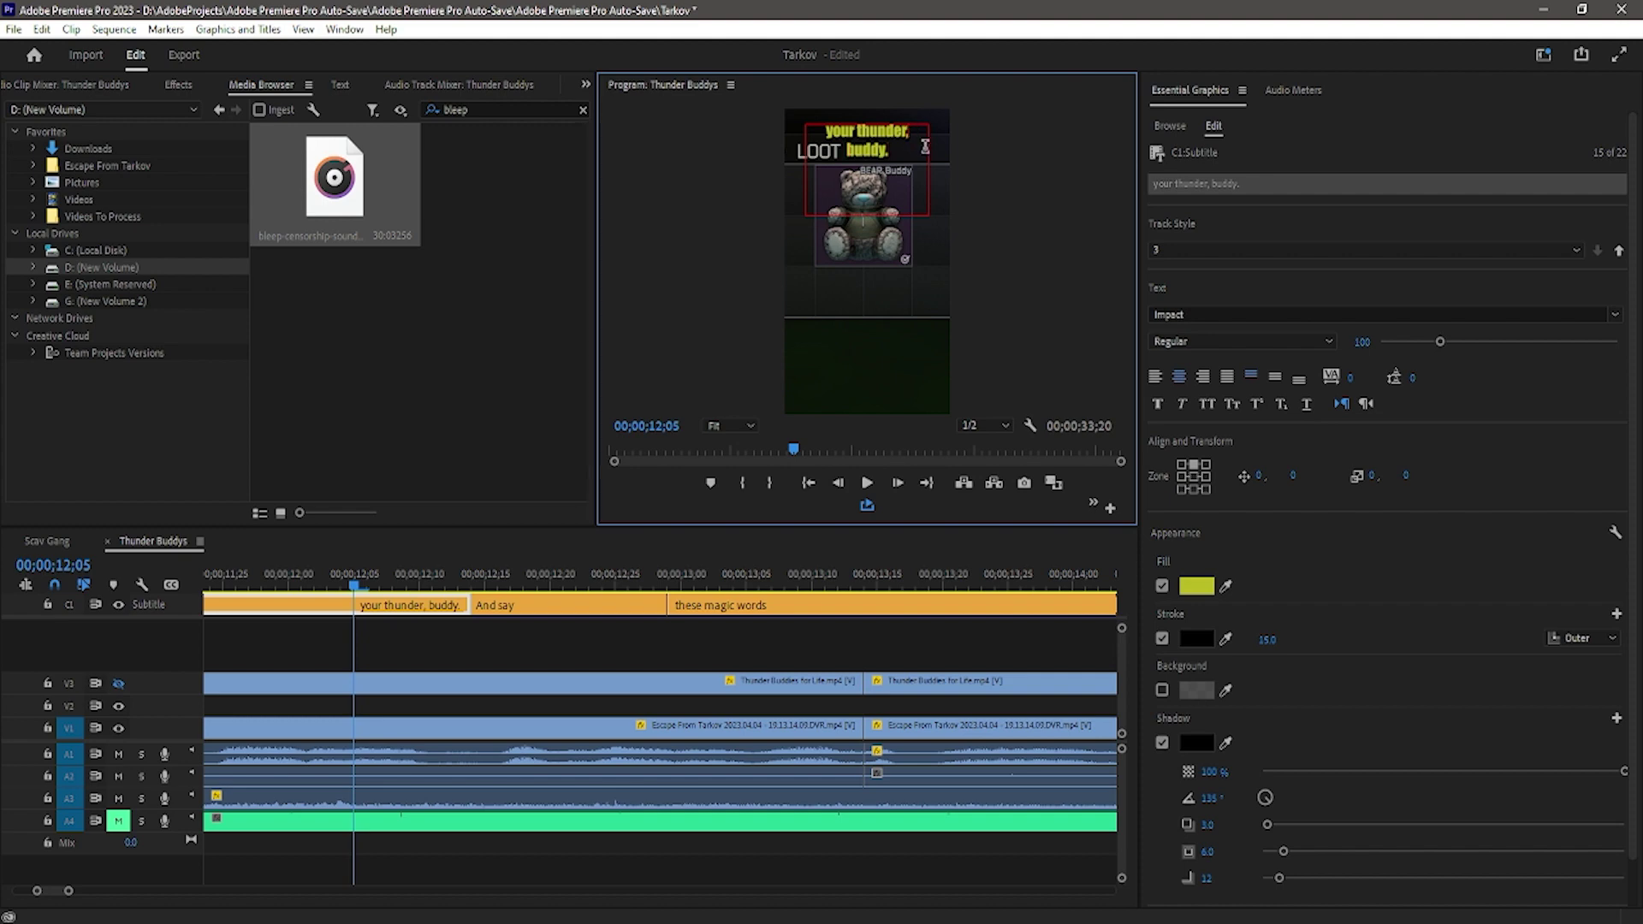
key(BackSpace)
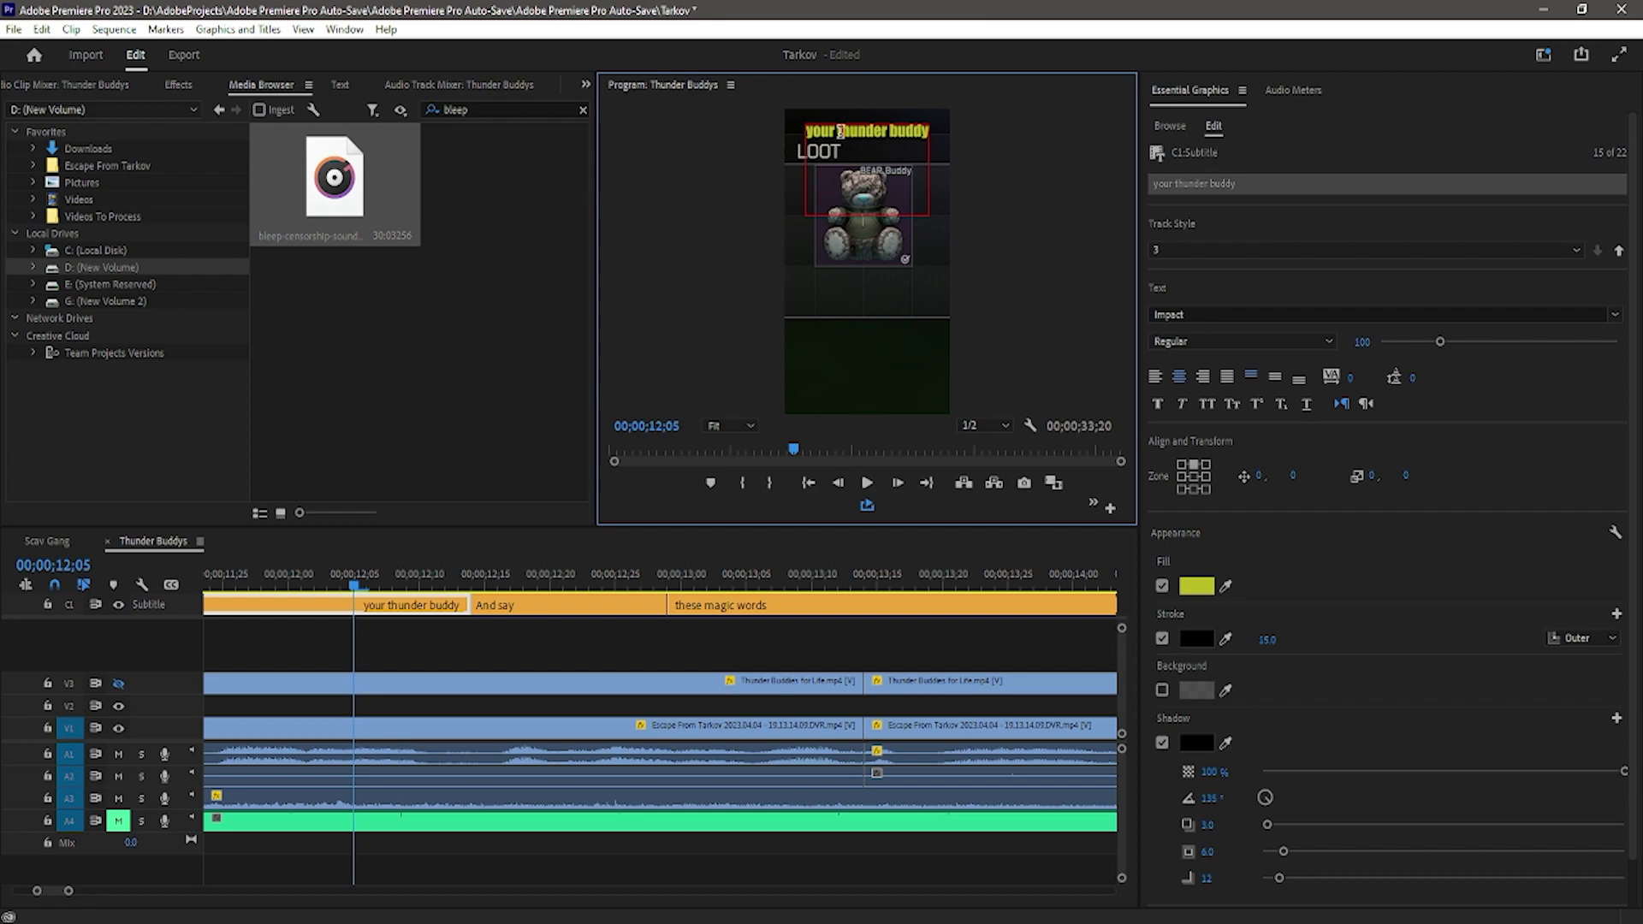
click(862, 635)
Cut the bleep audio around the swear word from 00;00;14;19 to about 00;00;14;24 and move that piece onto track A1
key(space)
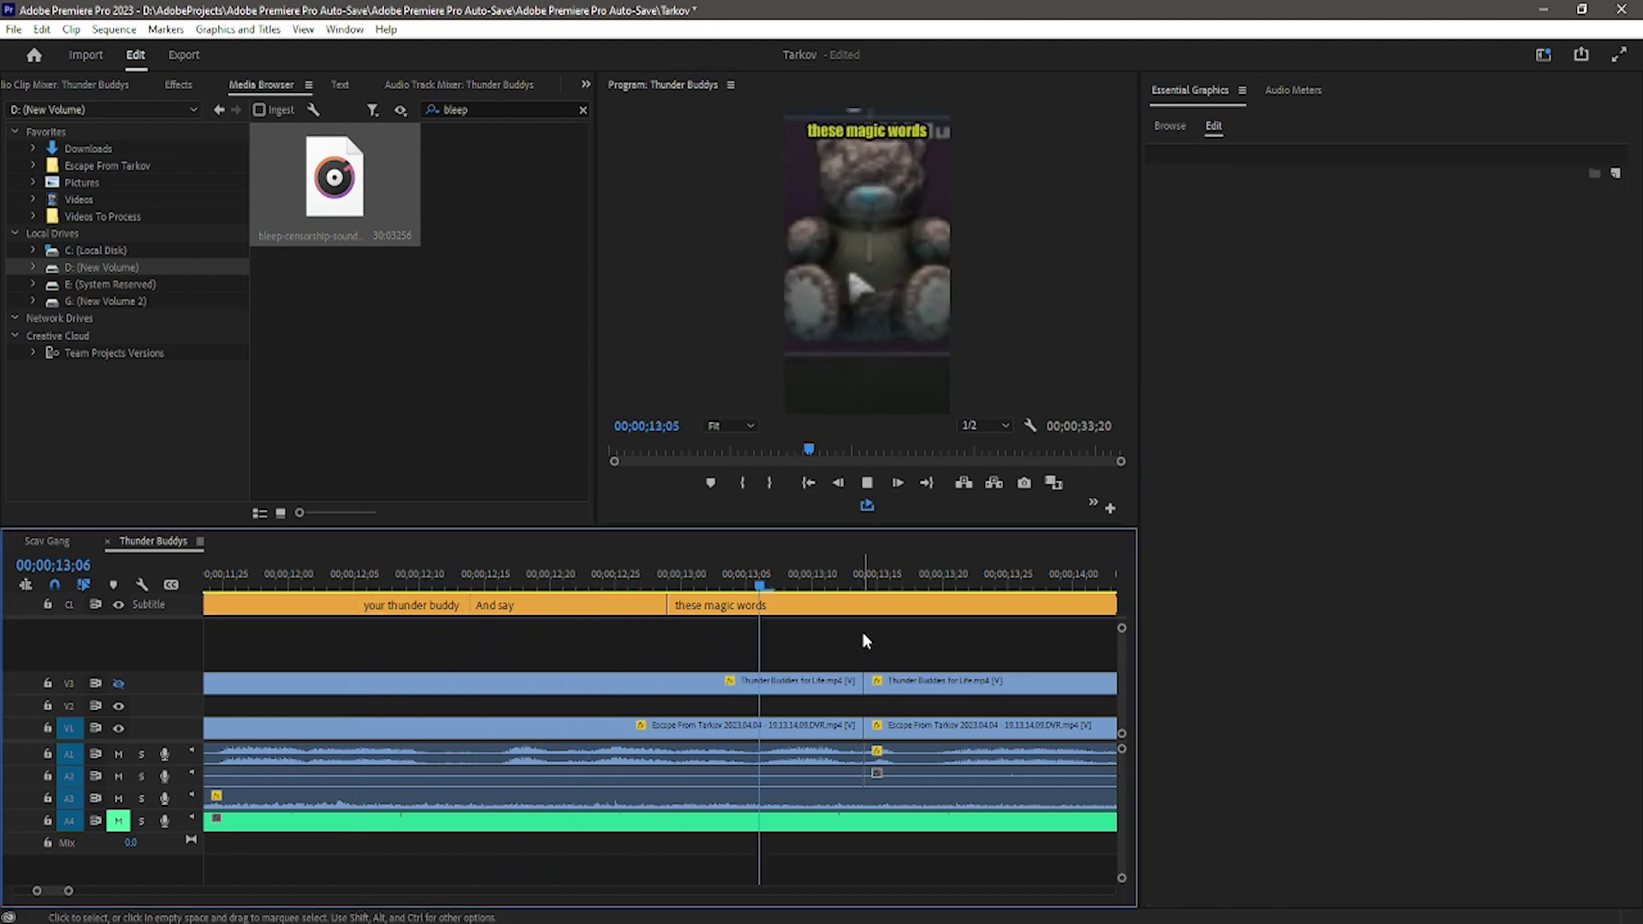
key(space)
click(431, 580)
key(c)
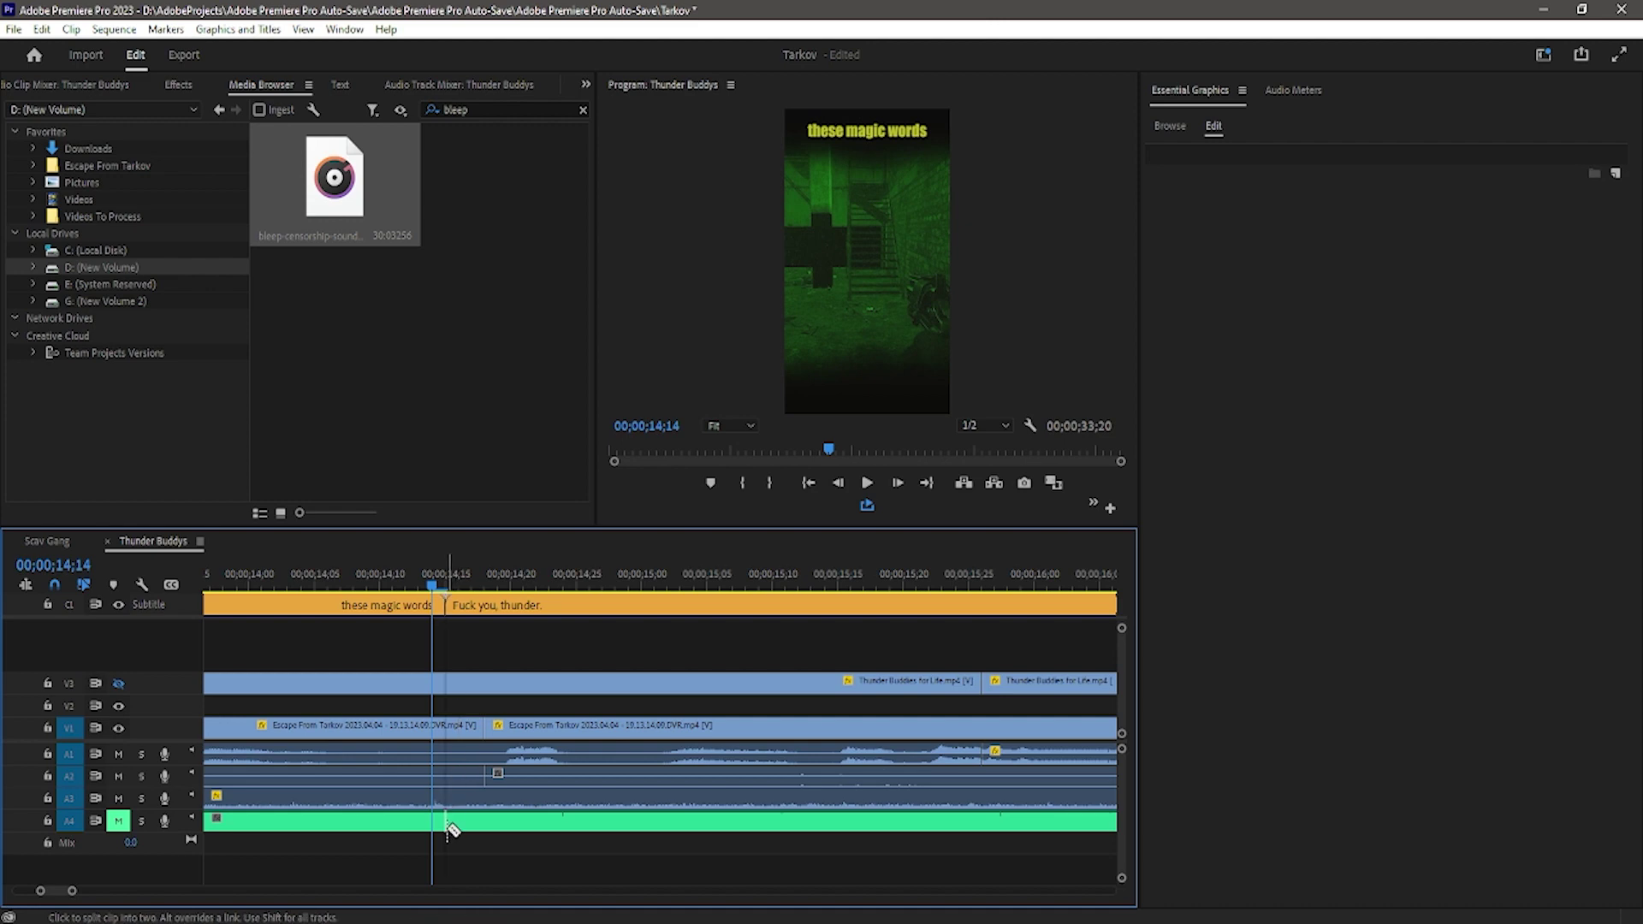
key(space)
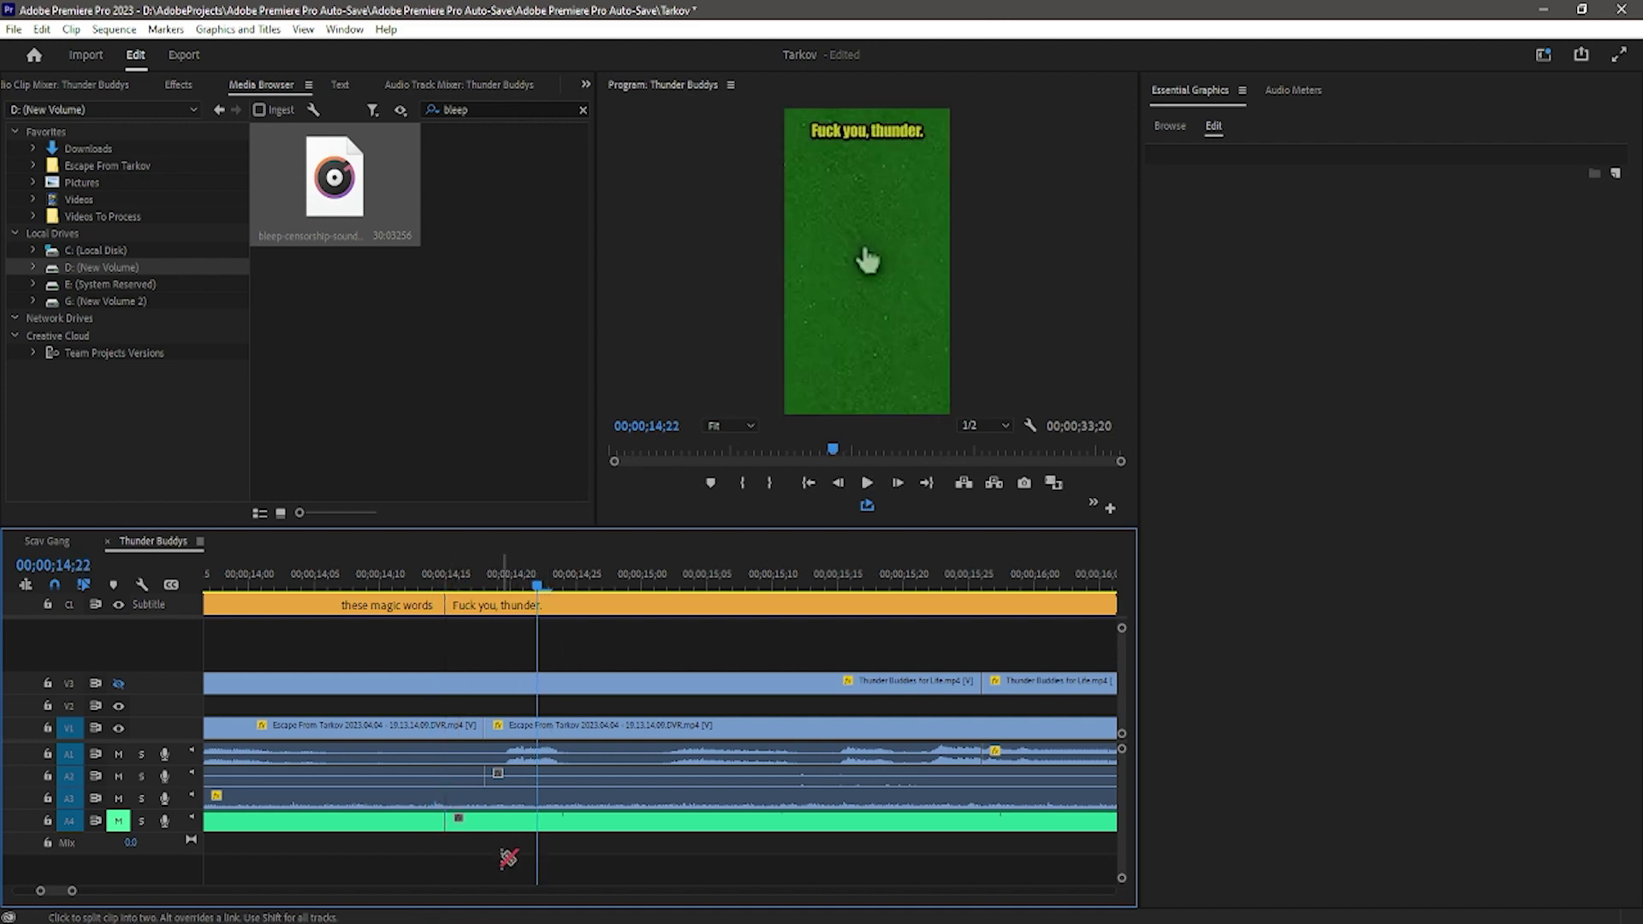
drag(550, 824, 547, 753)
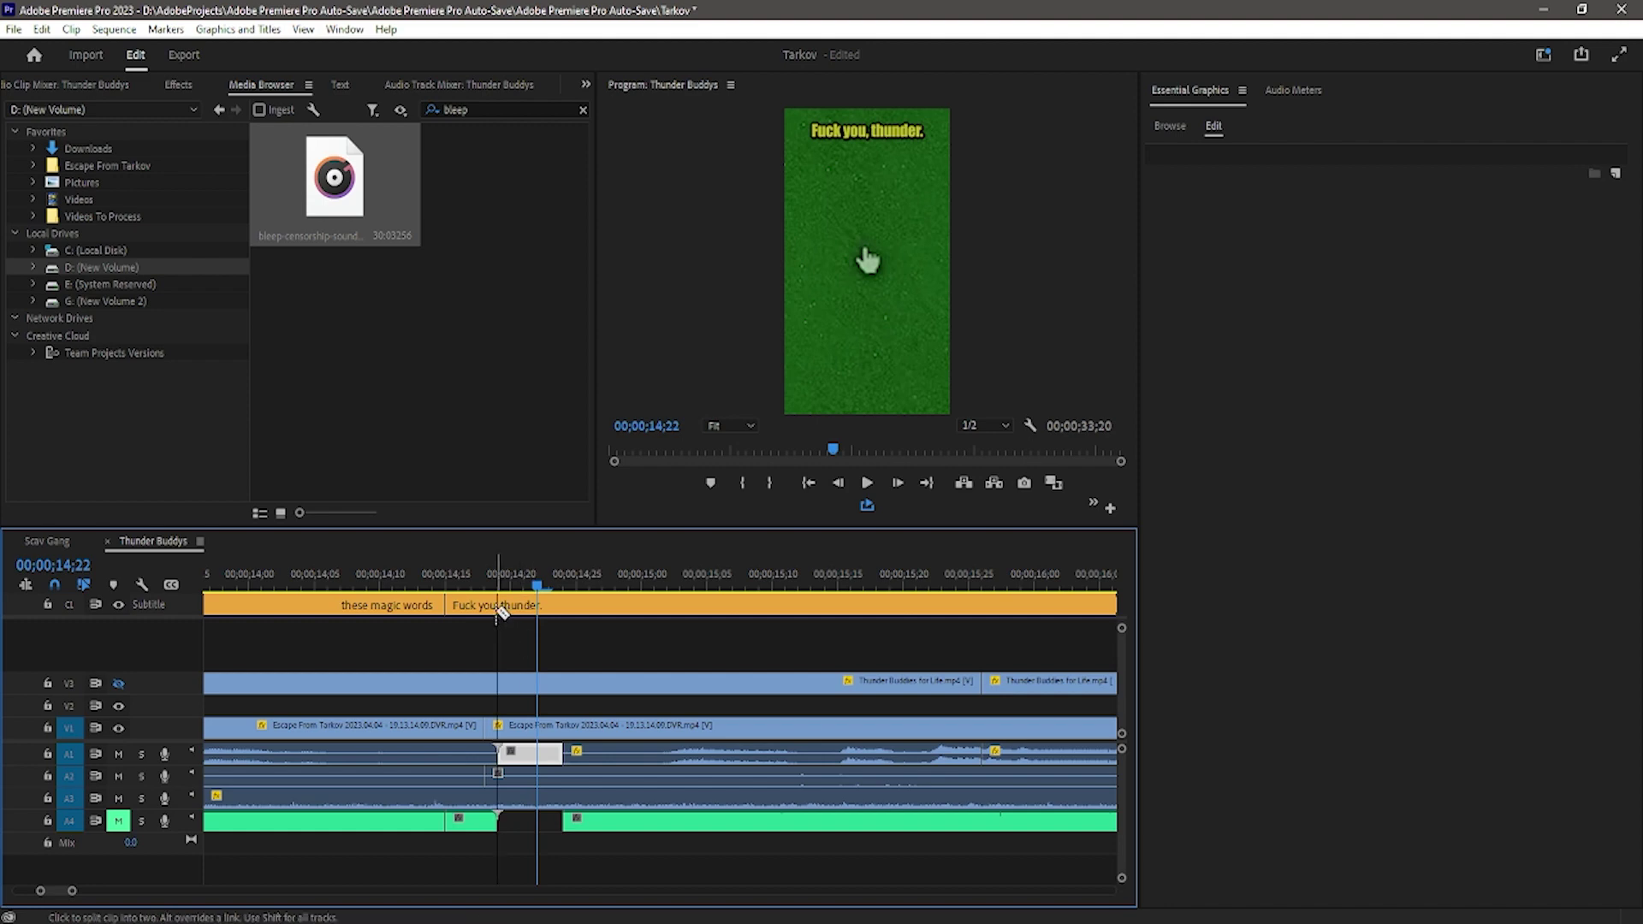
Split the "Fuck you, thunder." caption at the start and end of the bleep piece and delete the part before it
key(space)
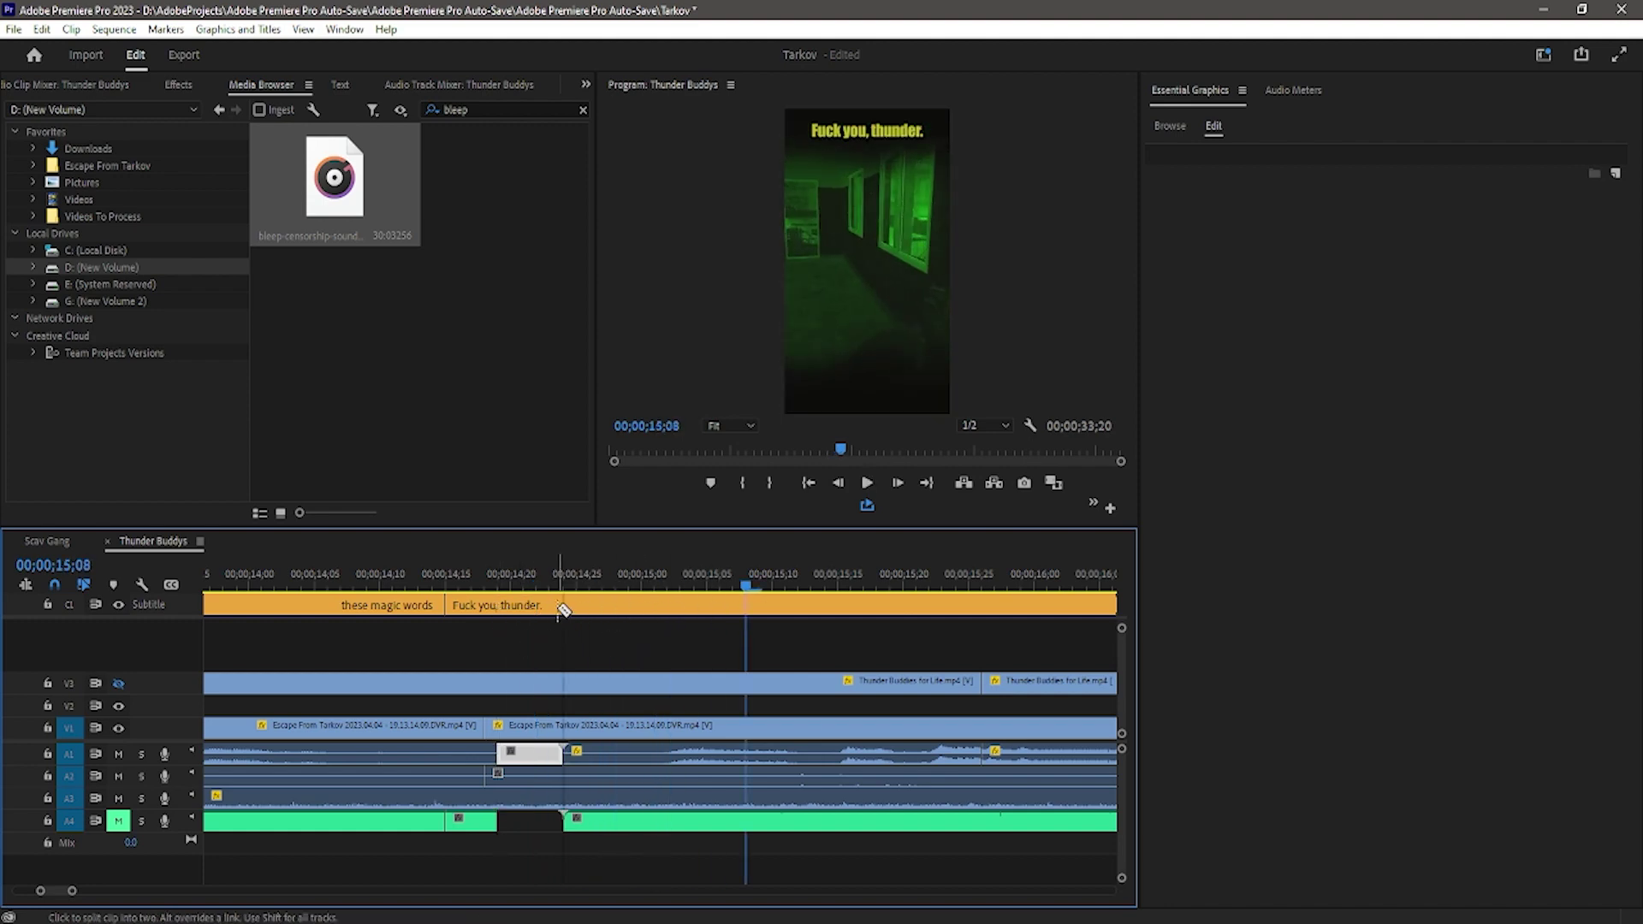
click(565, 606)
click(498, 606)
key(v)
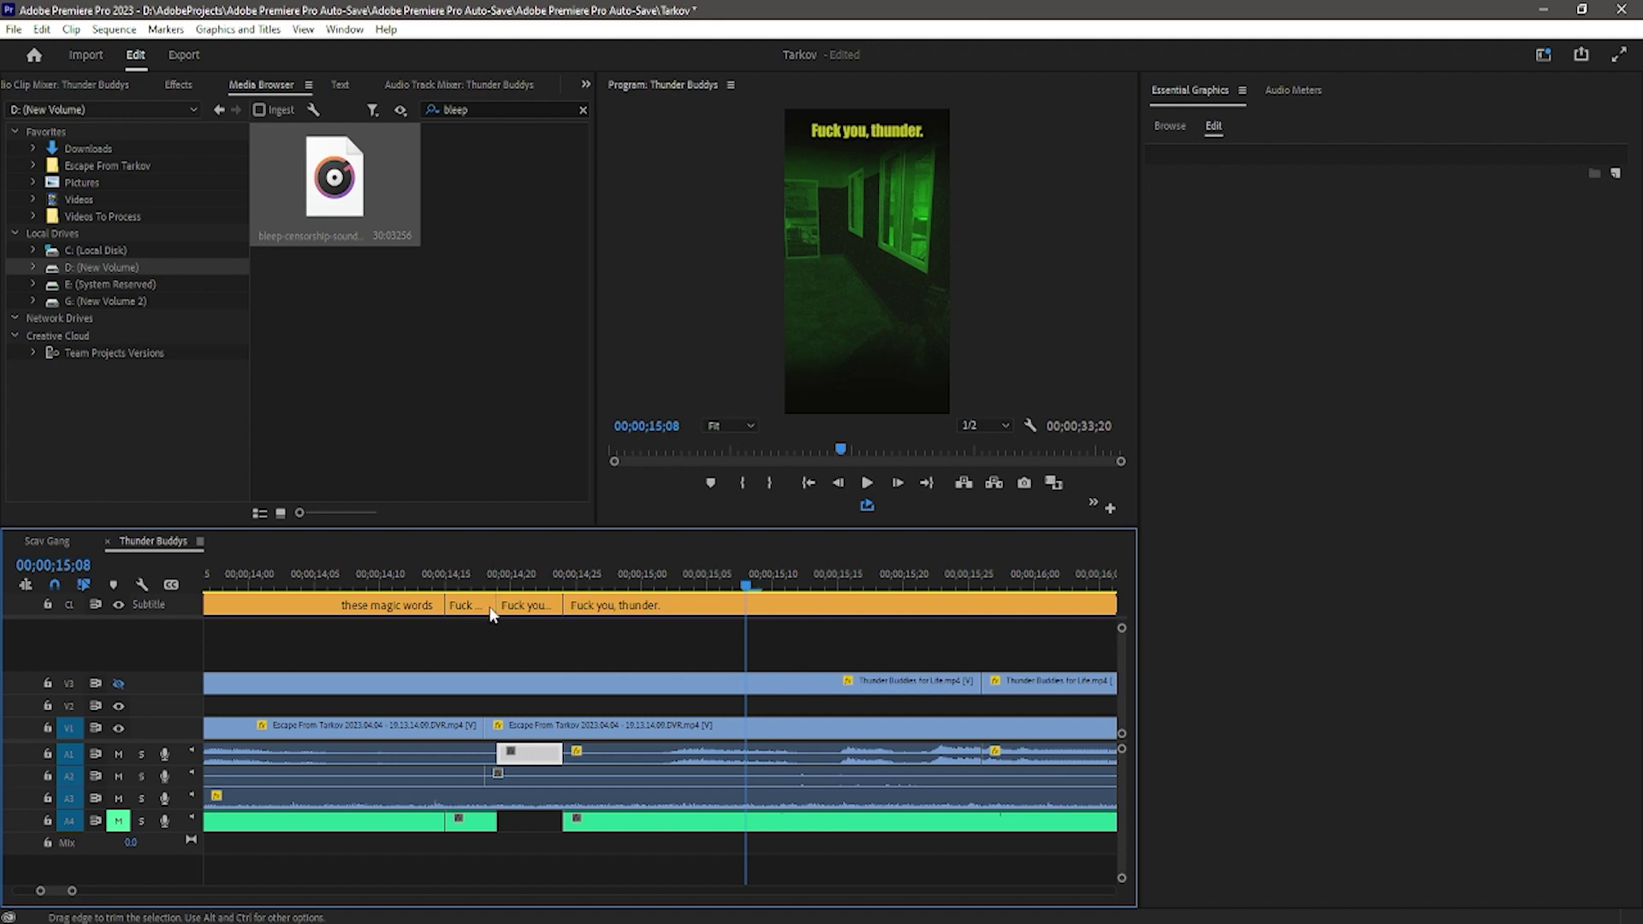
click(485, 608)
key(Delete)
Split the remaining "Fuck you, thunder." caption at about 00;00;15;02 and delete the part directly after the bleep
key(c)
click(667, 608)
key(v)
click(623, 610)
key(Delete)
Replace the caption over the bleep at 00;00;14;21 with "****"
click(523, 573)
double_click(866, 130)
text(&)
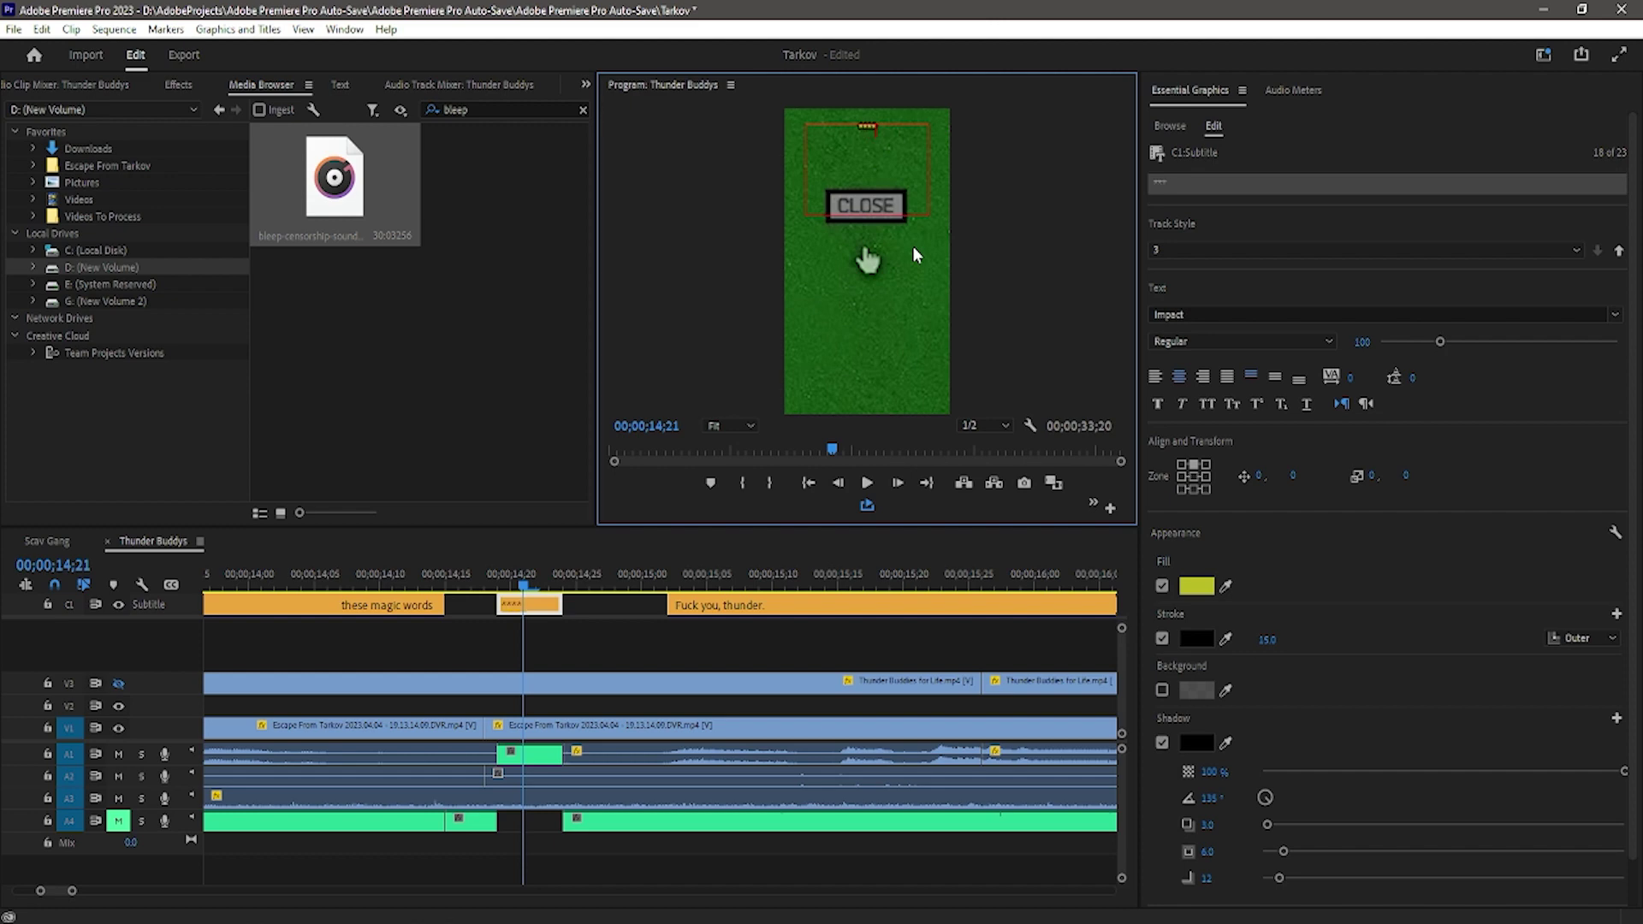
Change the remaining "Fuck you, thunder." caption to "YOU"
click(733, 637)
key(space)
key(space)
double_click(876, 130)
text(YO)
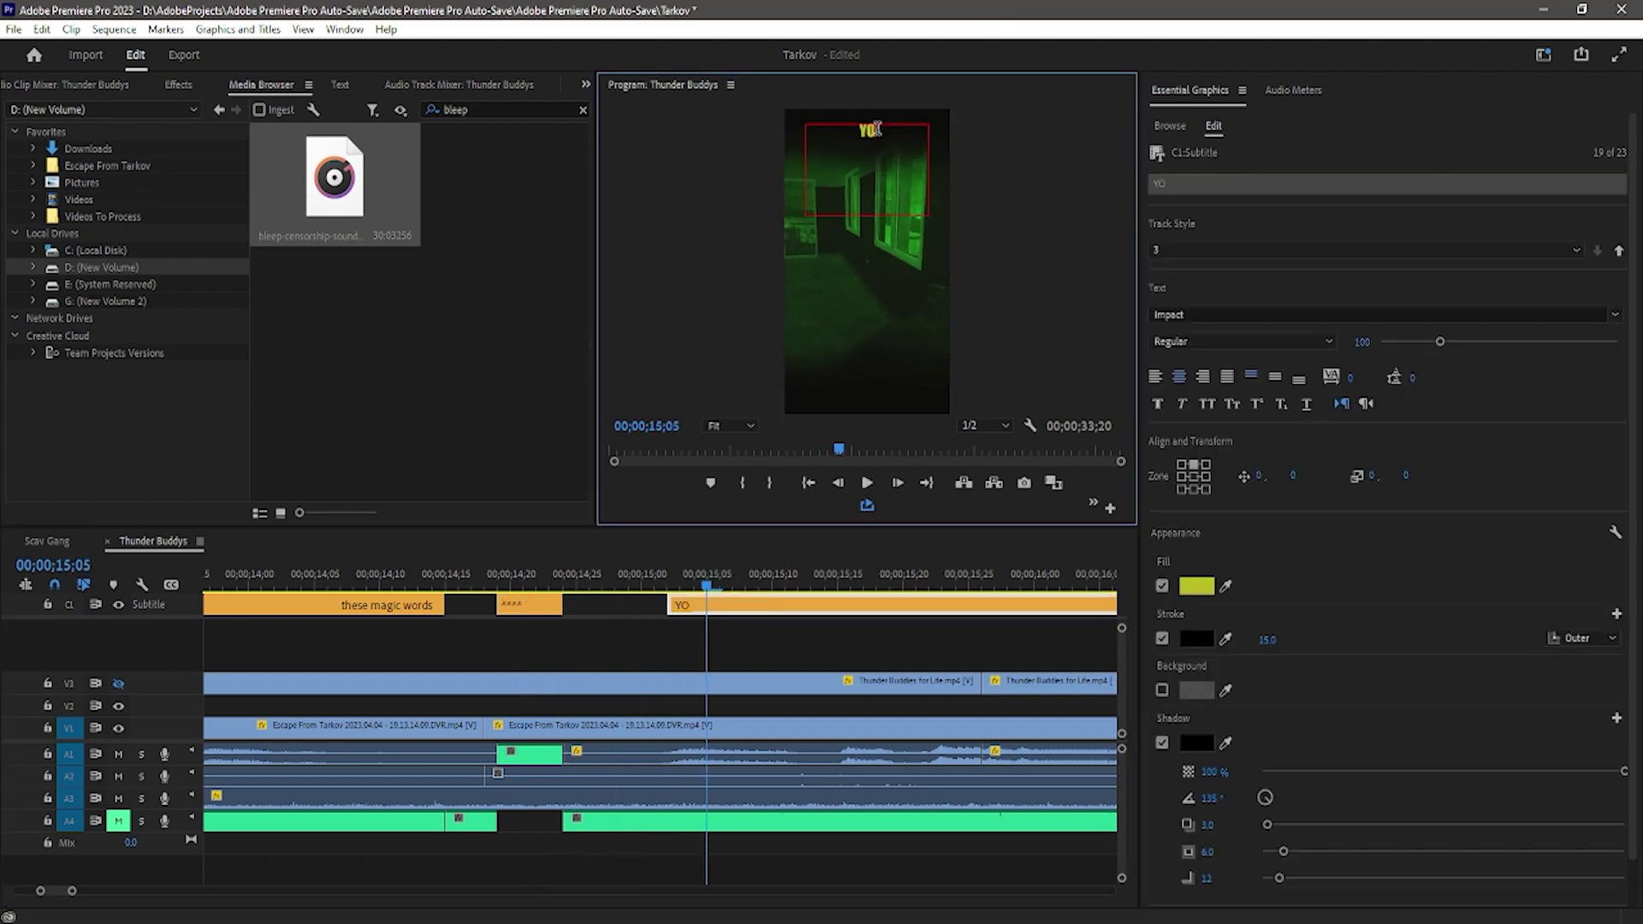
text(U)
Split the "YOU" caption at about 00;00;15;15 and change its second part to "THUNDER"
click(839, 623)
click(841, 609)
key(space)
click(867, 130)
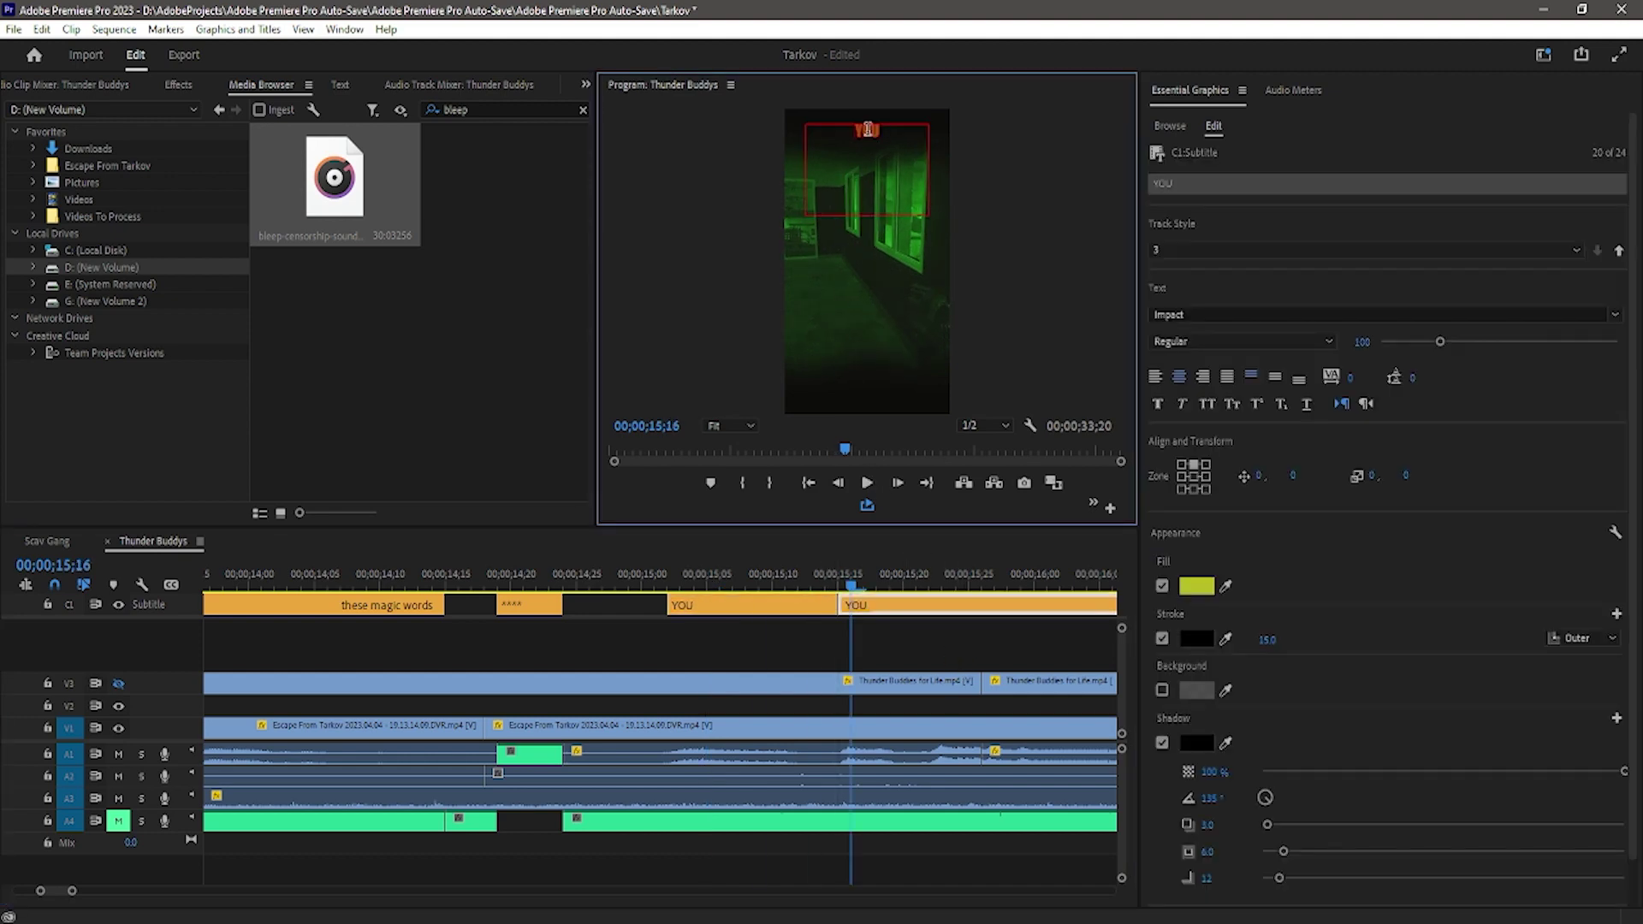
click(958, 628)
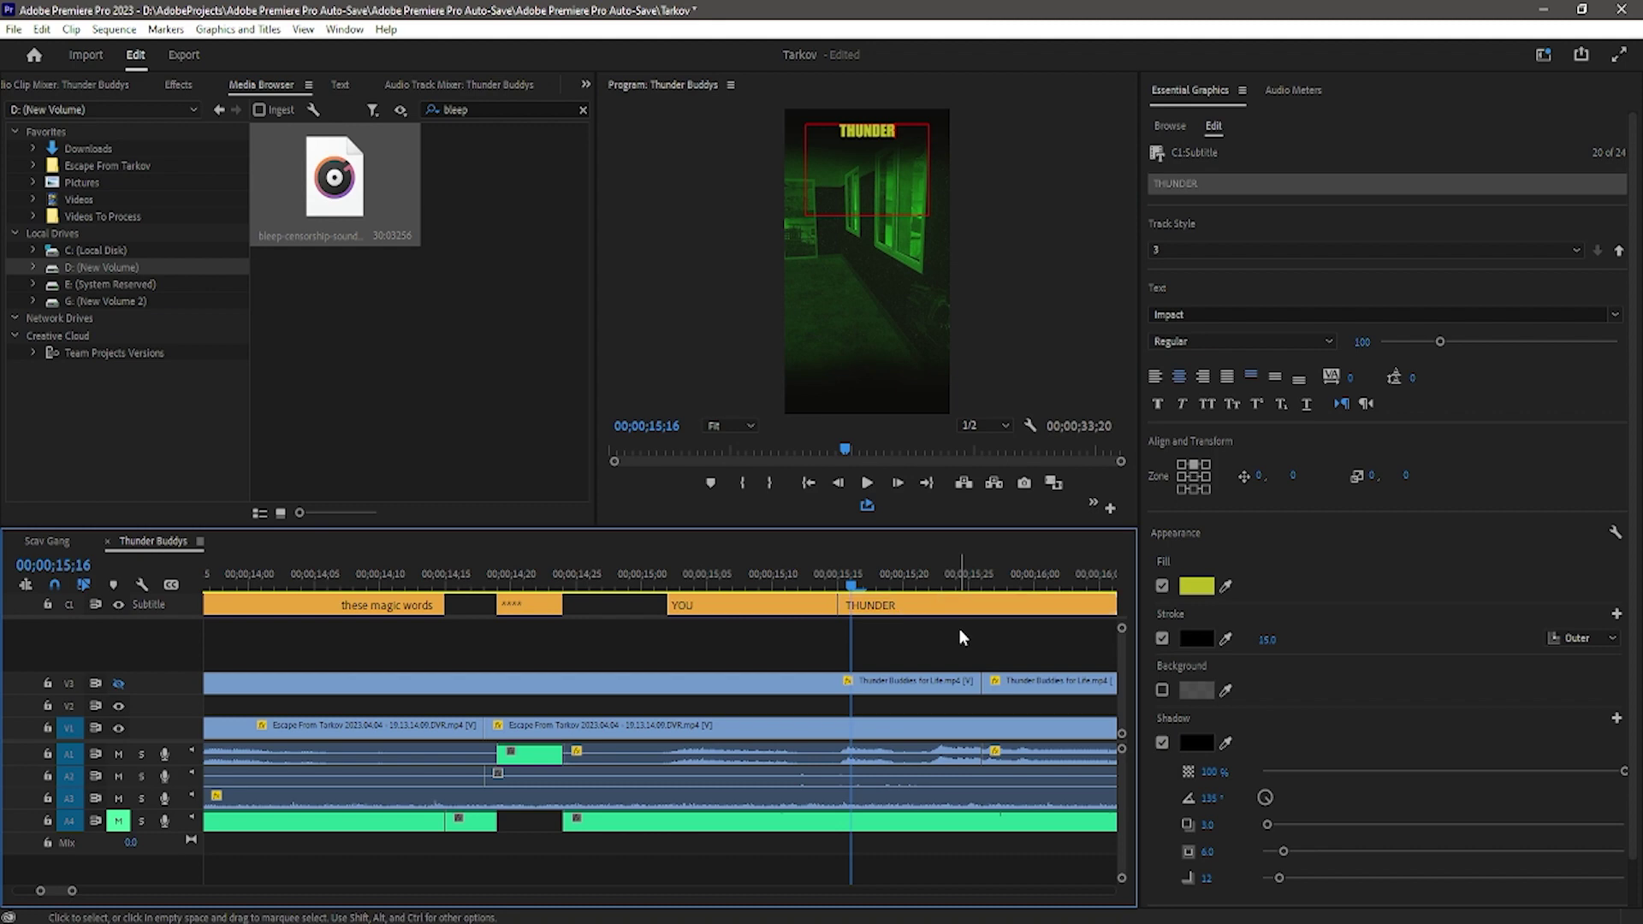
Split the "You can suck my dick." caption at about 00;00;17;14 and delete its tail
key(space)
key(space)
scroll(628, 728, down, 3)
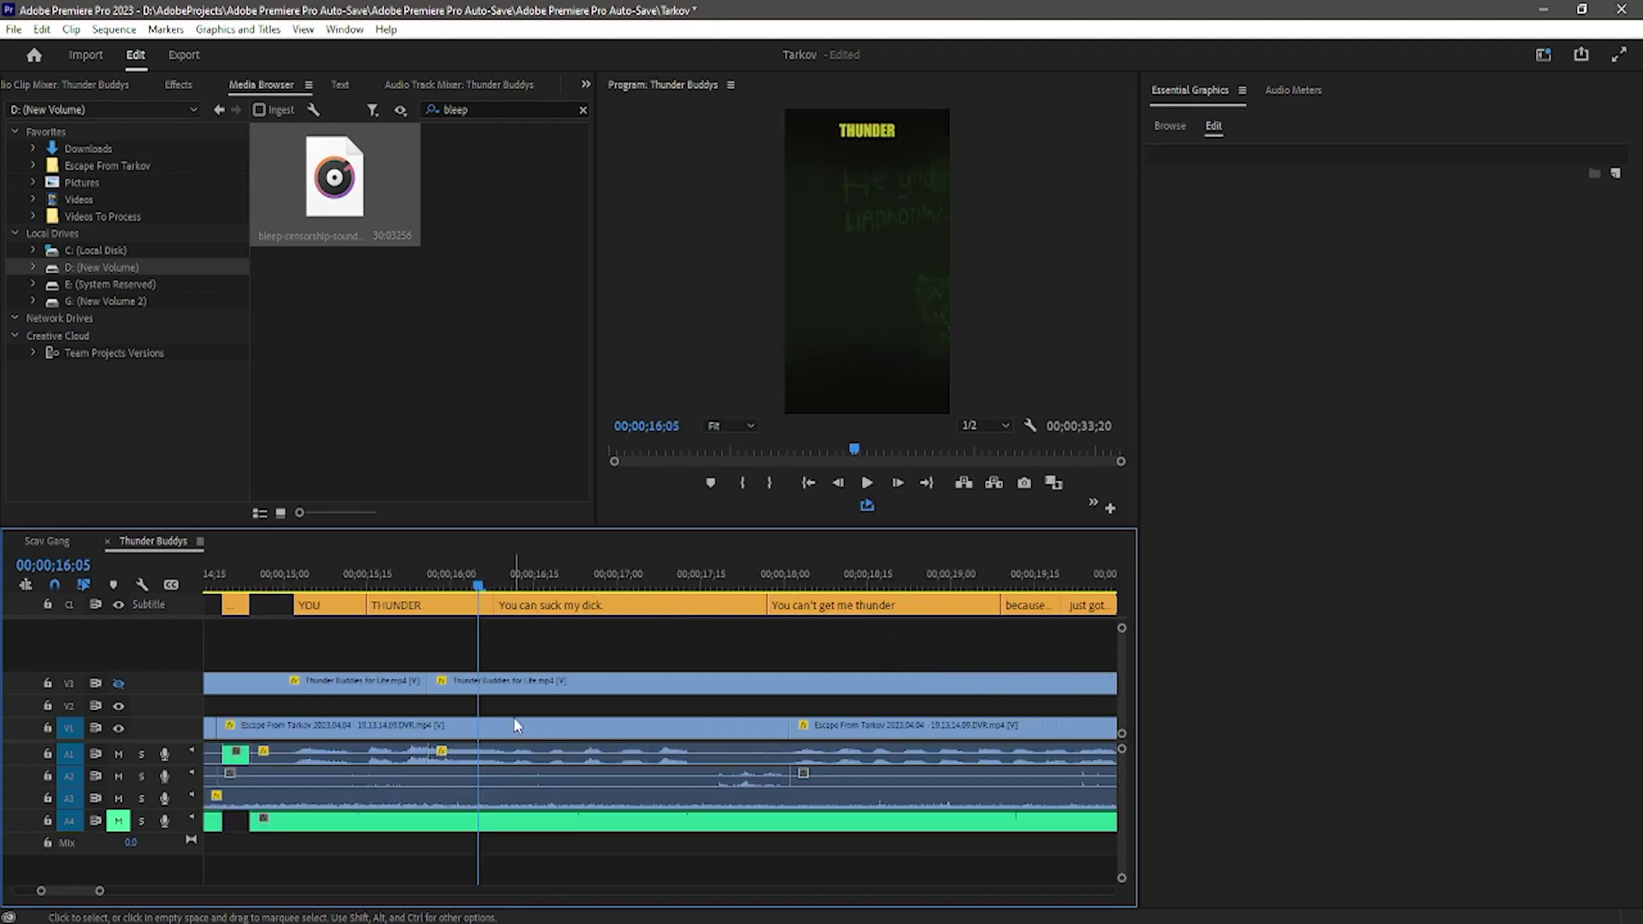
key(space)
key(space)
key(c)
click(694, 611)
key(v)
click(712, 607)
key(Delete)
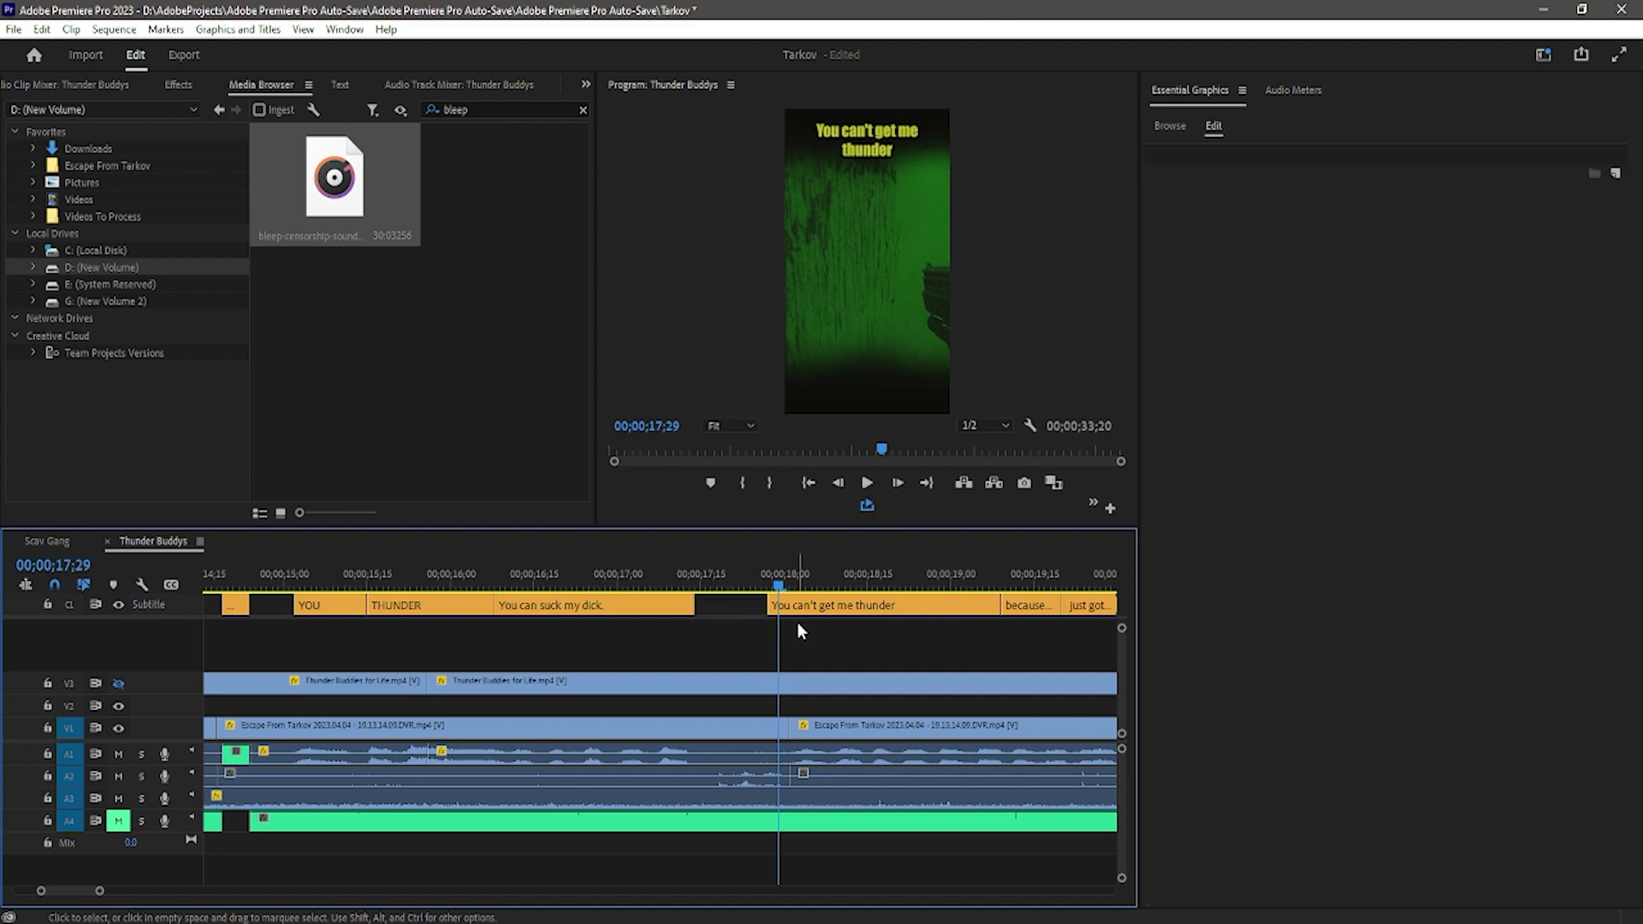
Trim the start of the "You can't get me thunder" caption to 00;00;17;29 and play on to check the timing
drag(767, 605, 777, 605)
key(space)
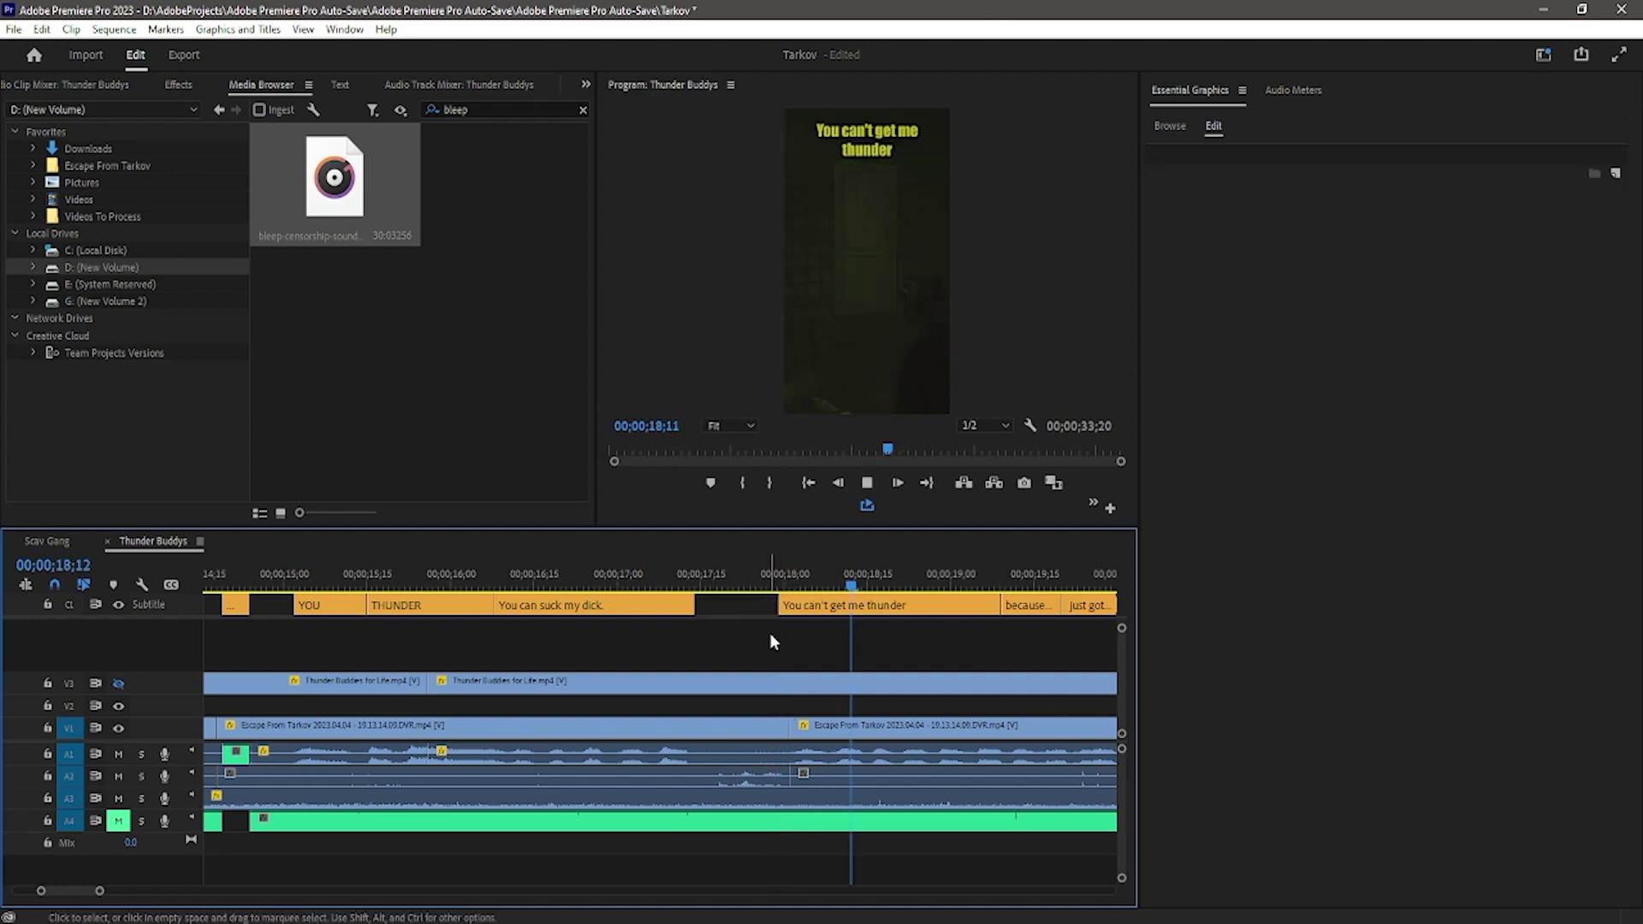
key(space)
key(minus)
Play the section before "just got spice." and change the "because you" caption to "because you're"
click(337, 587)
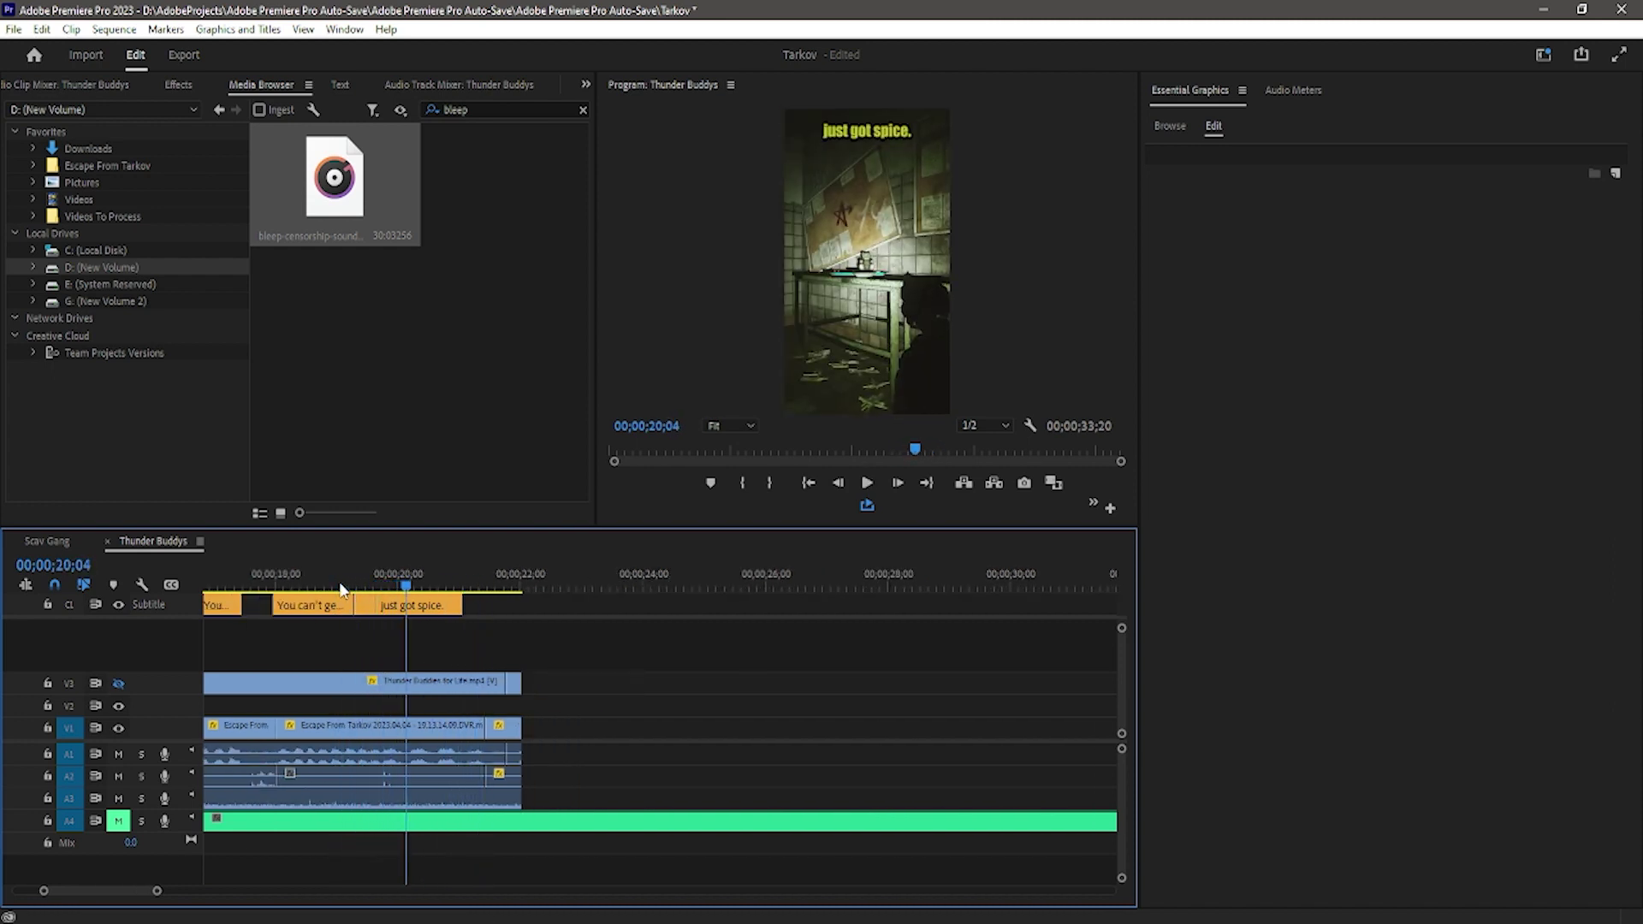
click(329, 589)
key(space)
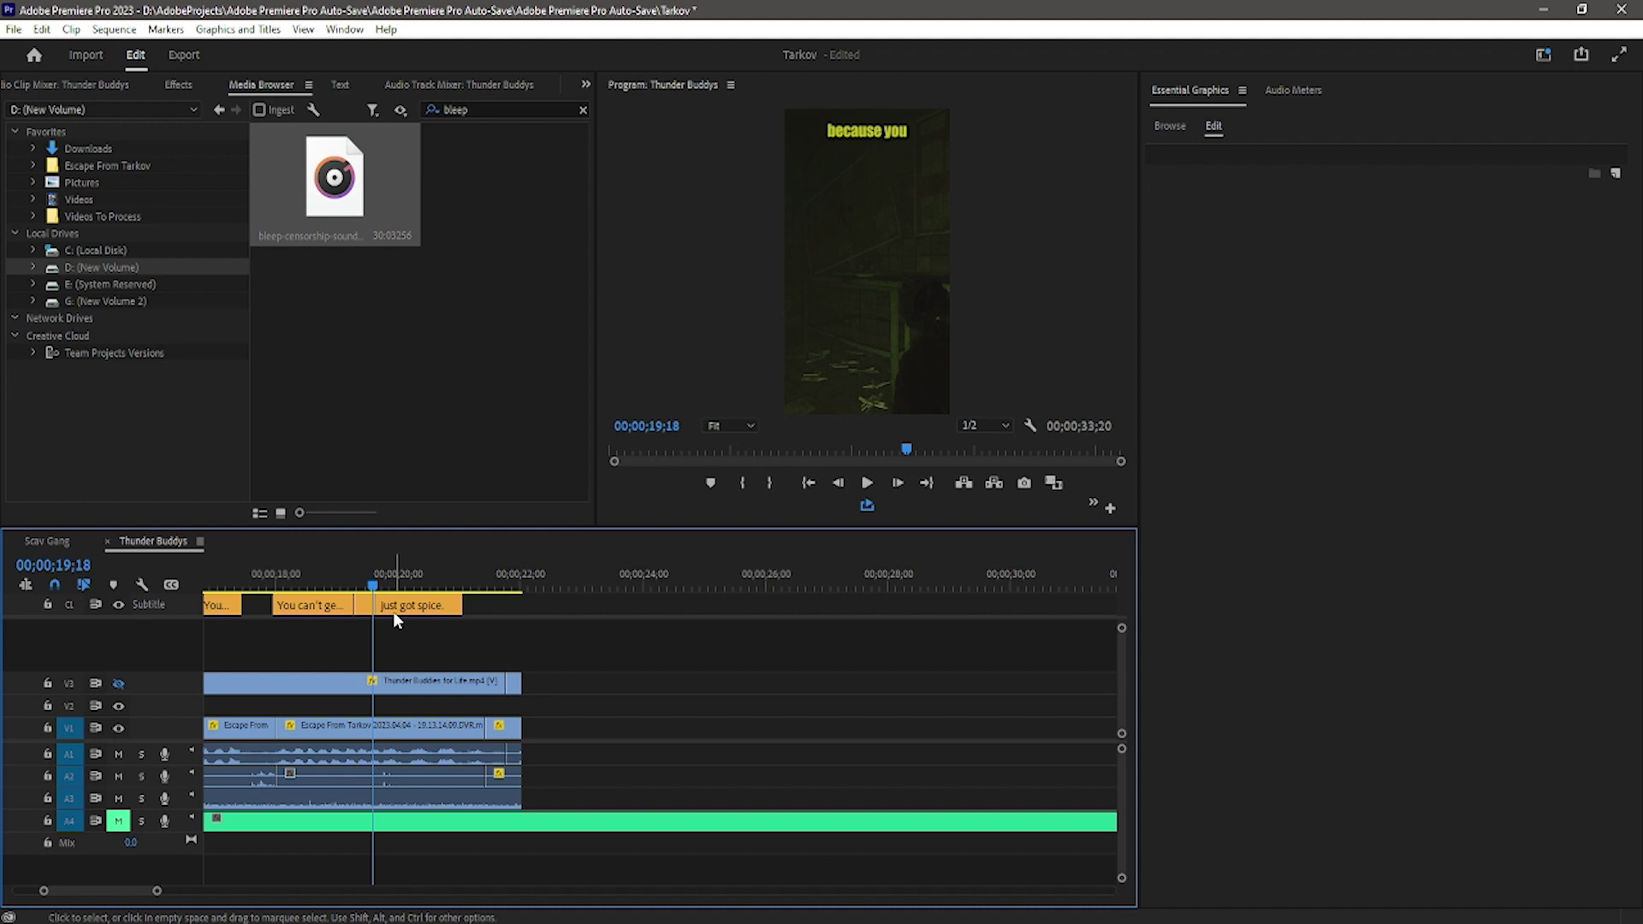
alt+scroll(392, 611, up, 3)
click(911, 128)
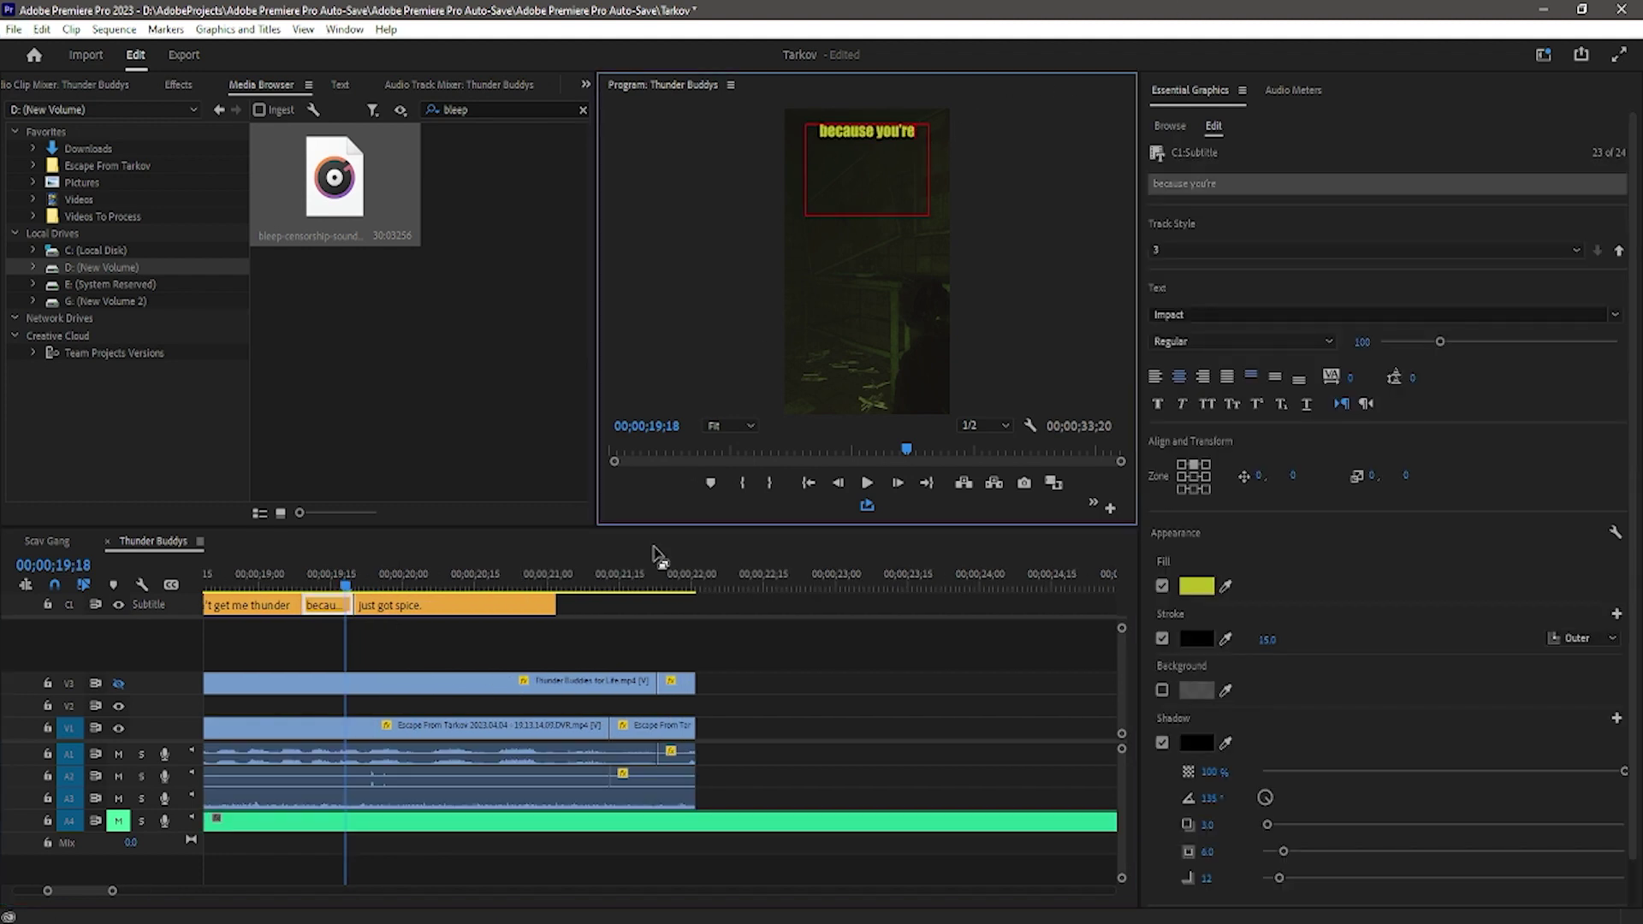
Start the "just got spice." caption slightly after 00;00;20;03 and extend the "because you're" caption to about 00;00;20;03
click(610, 624)
key(space)
key(space)
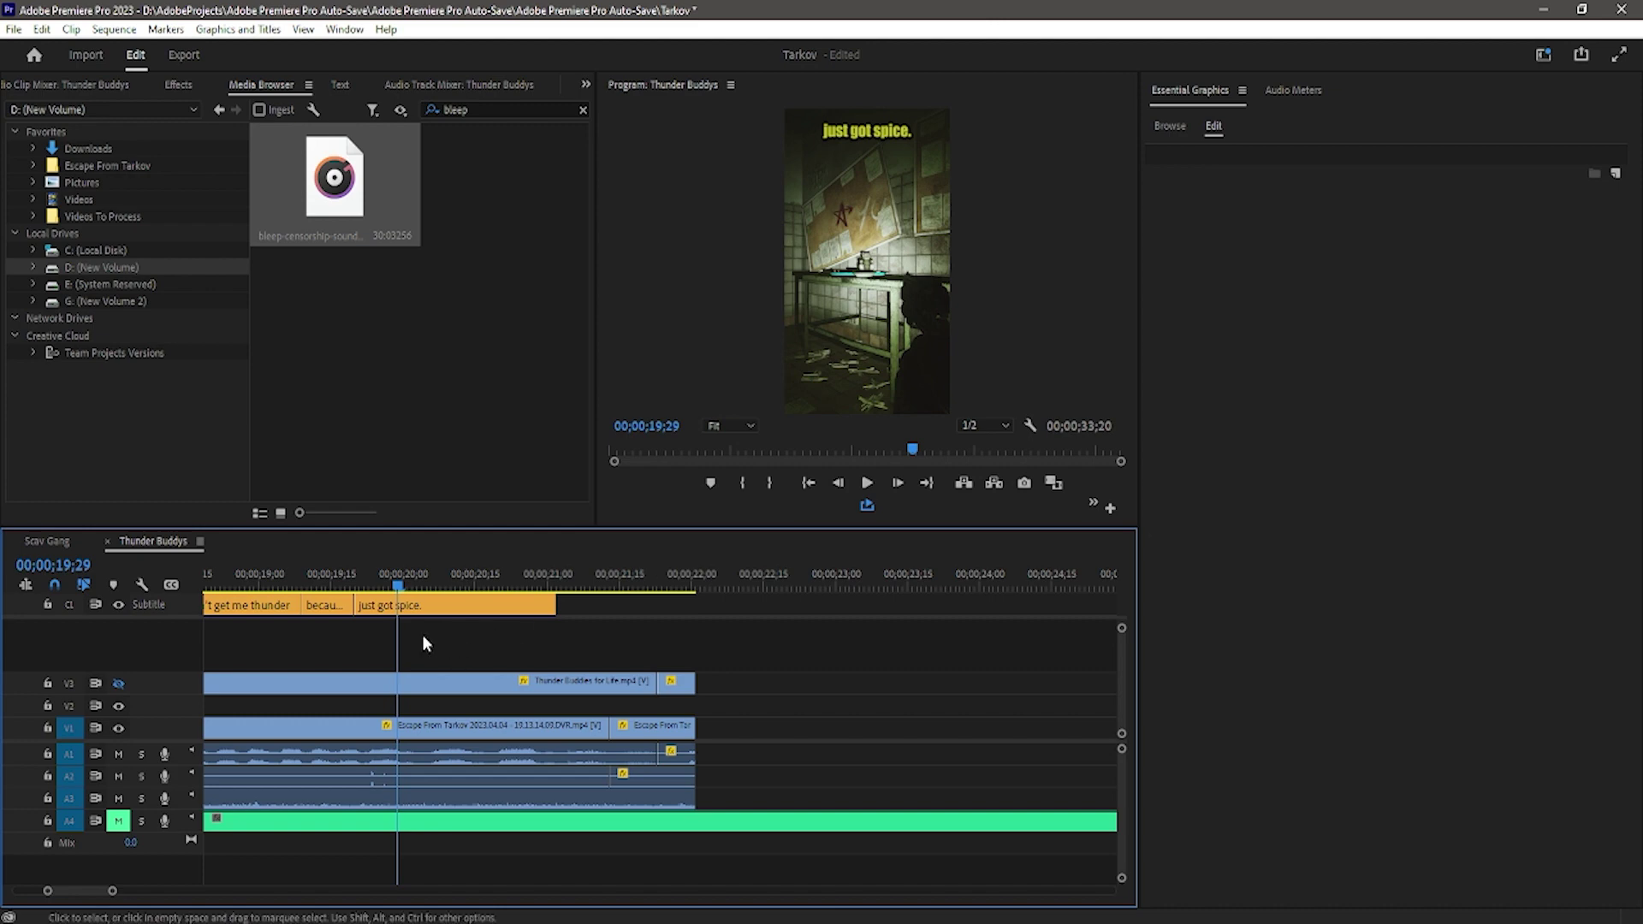
click(421, 584)
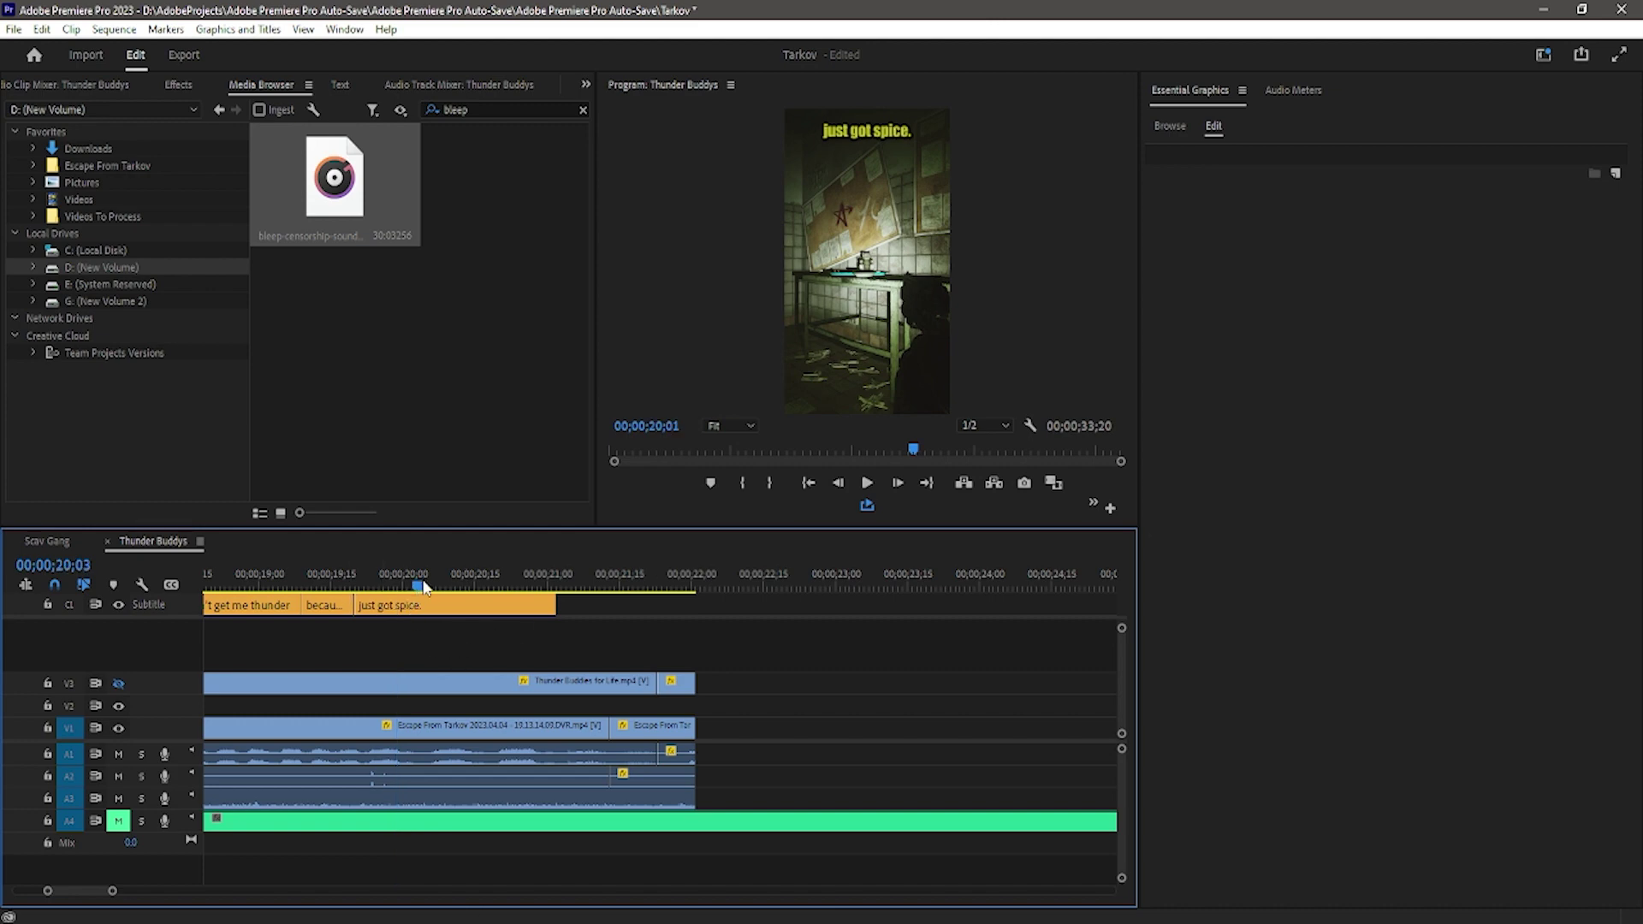
click(423, 605)
drag(354, 605, 420, 605)
Change the "because you're" caption to "because you're just" and play into the next caption
click(393, 585)
double_click(905, 133)
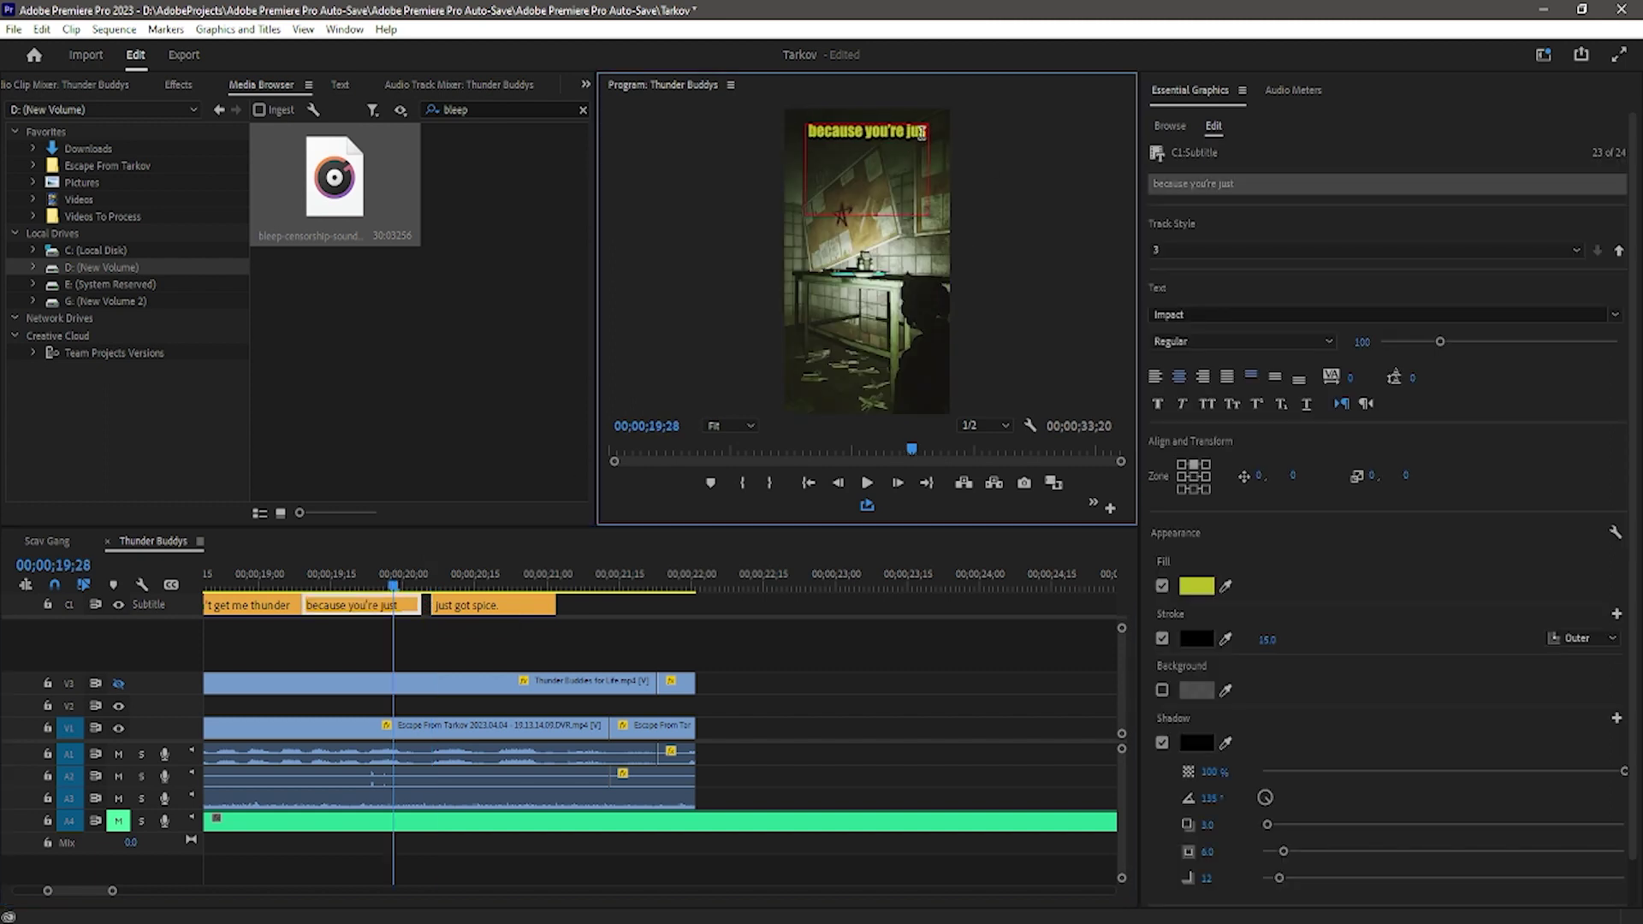
click(795, 631)
key(space)
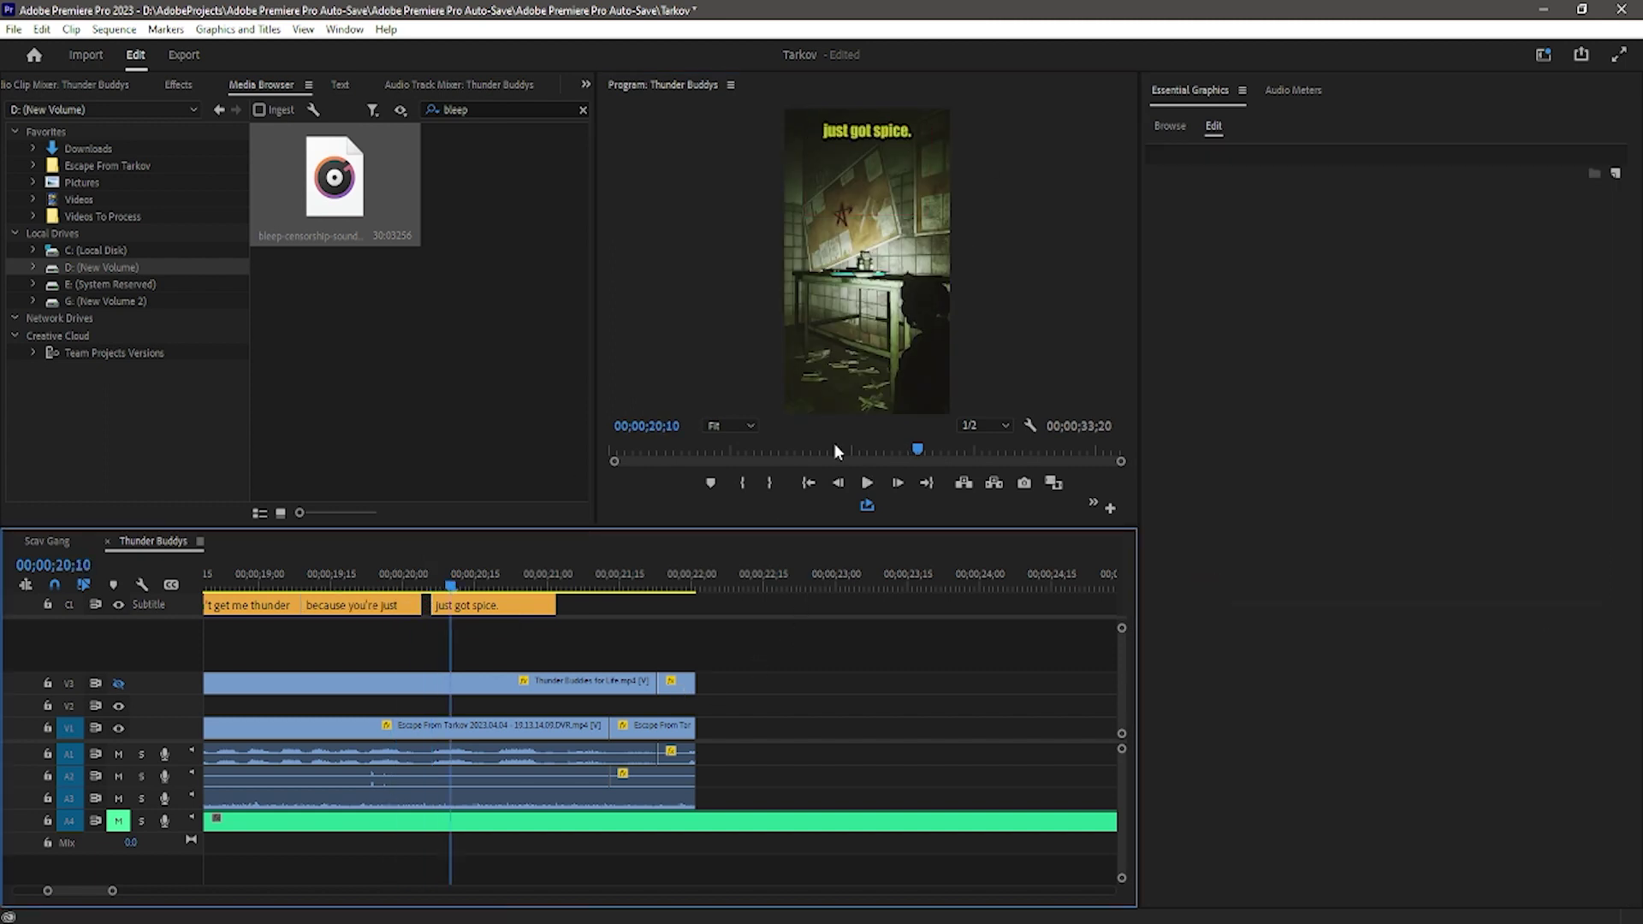
Change the "just got spice." caption to "God's Farts!" and play through to the end of the video
double_click(865, 144)
text(God's Farts!)
click(808, 685)
key(space)
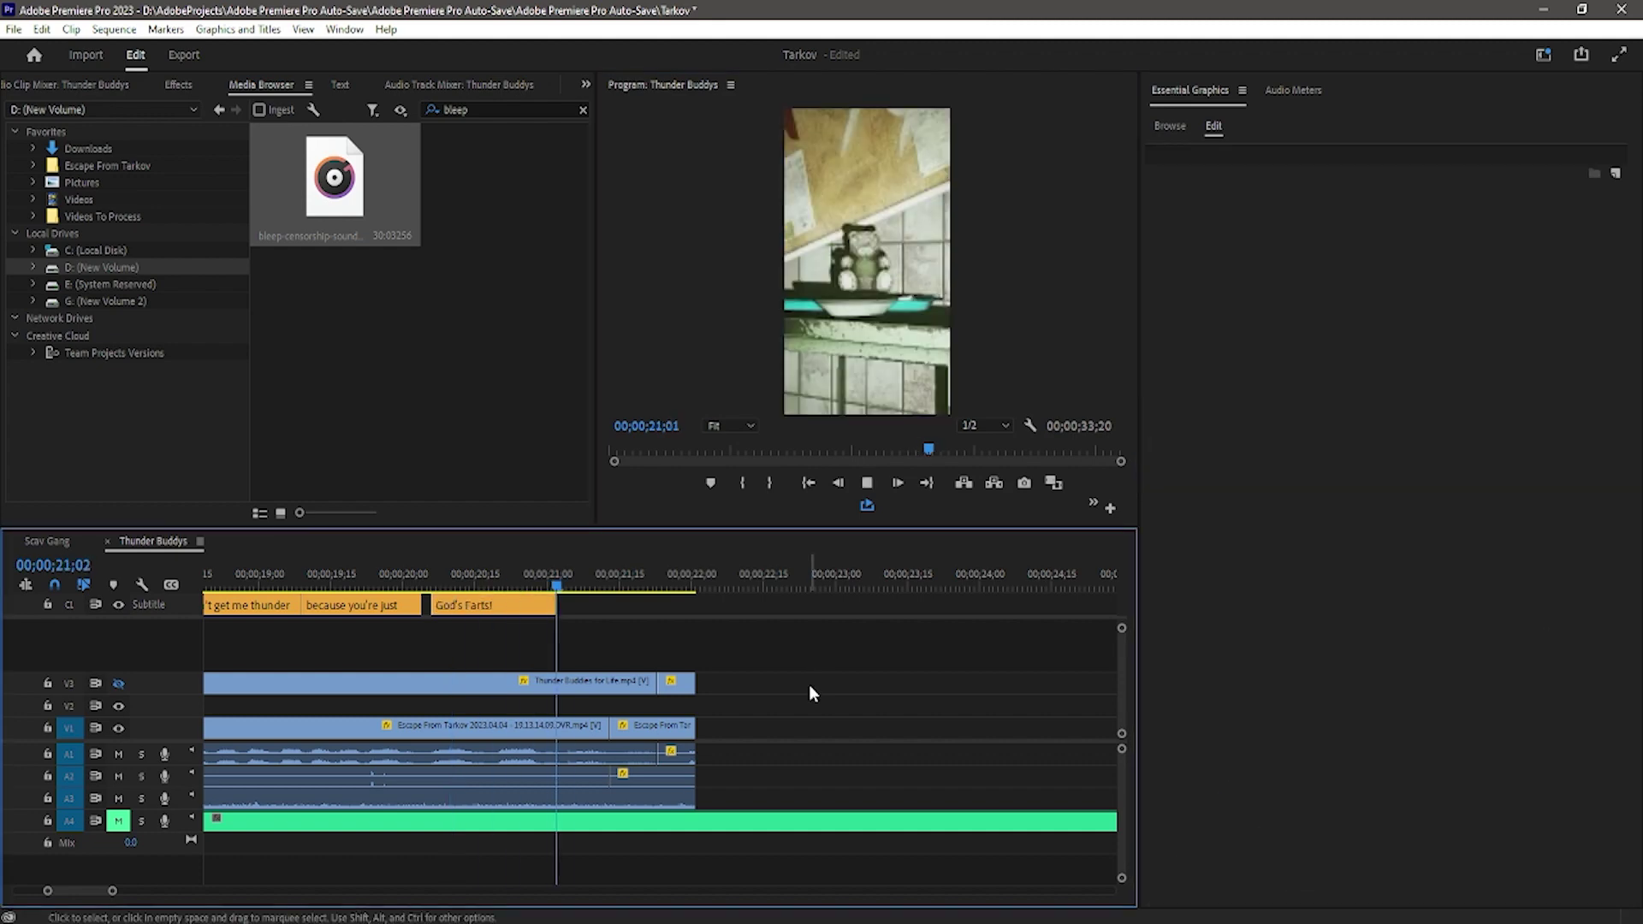
key(space)
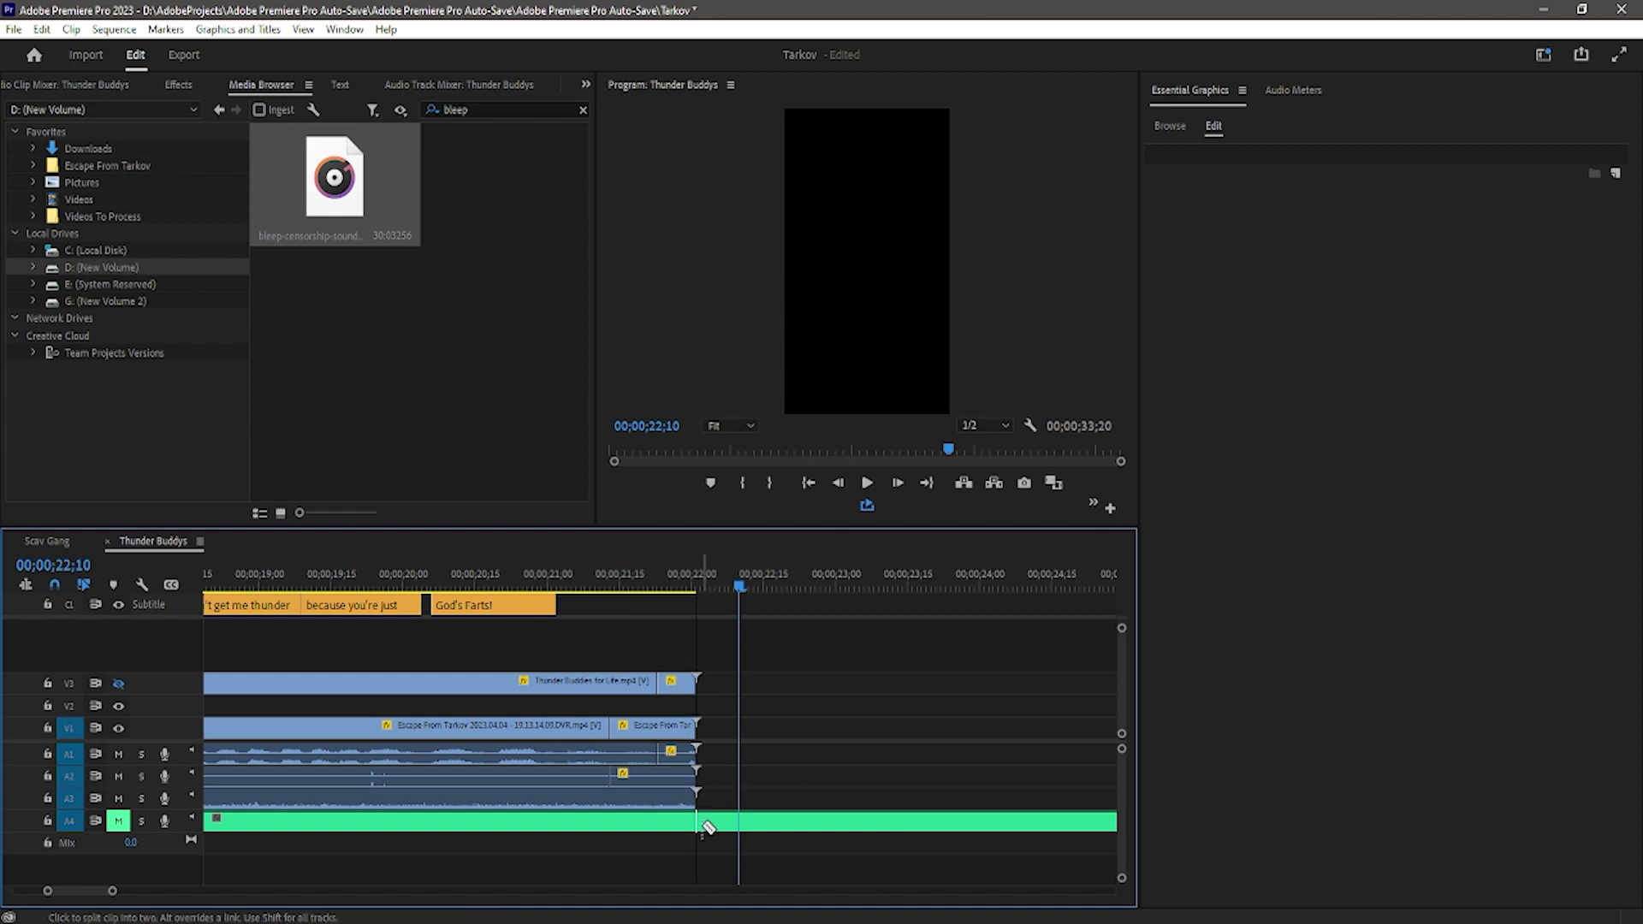
Trim off the A4 audio past the video's end, delete all remaining clips on that muted track, and save the project
click(728, 825)
key(Delete)
scroll(734, 808, down, 6)
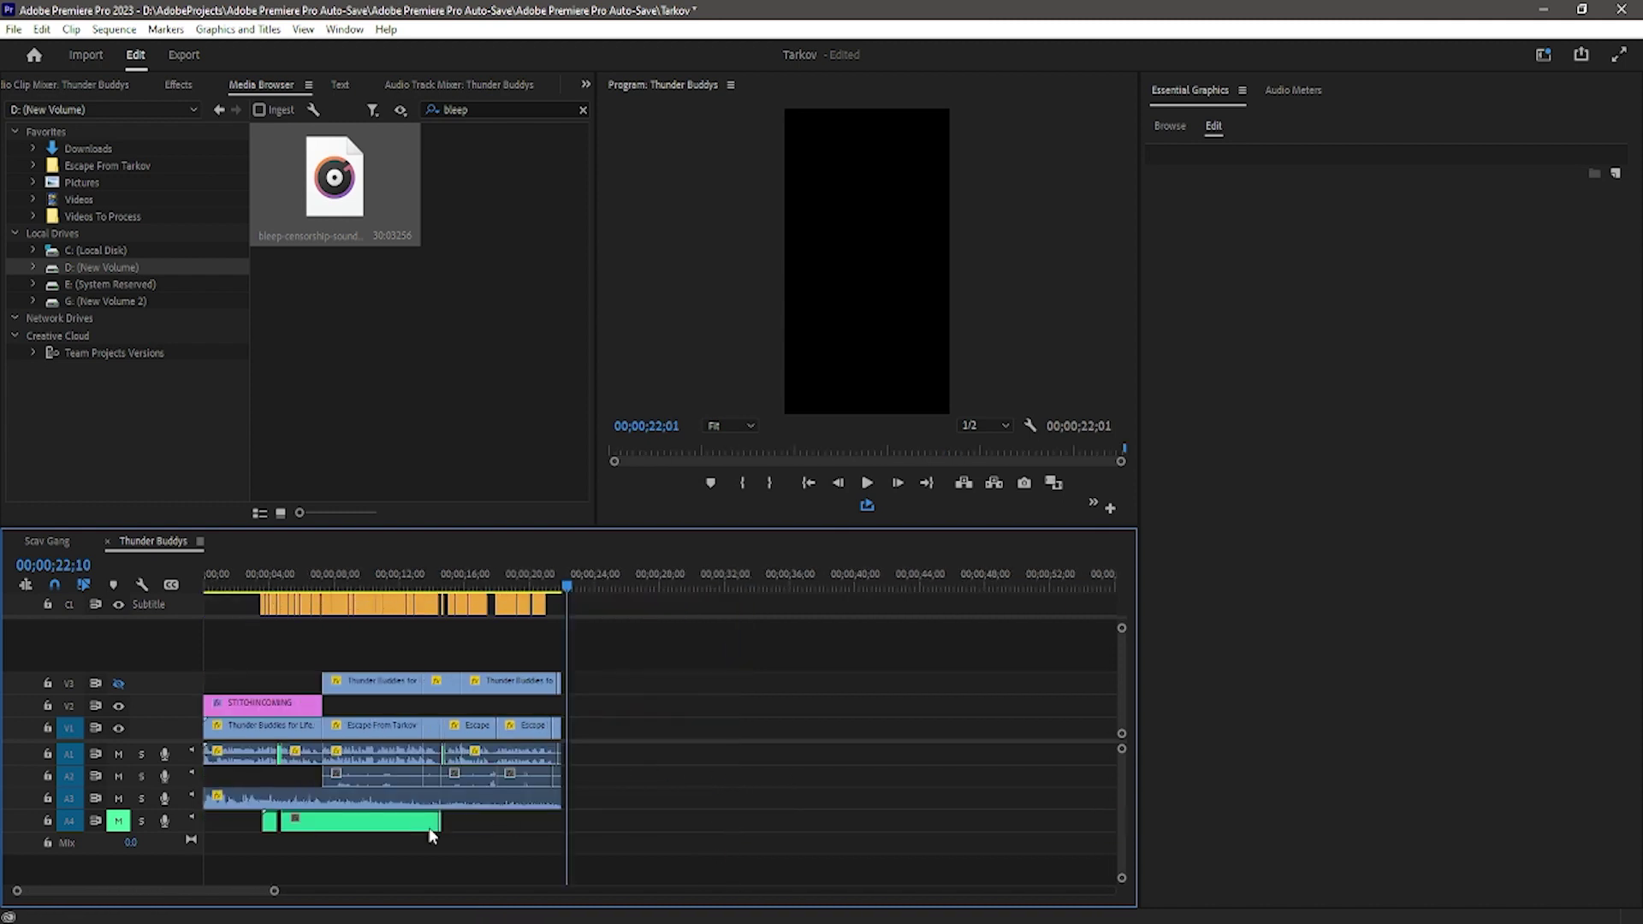
drag(476, 849, 228, 821)
key(Delete)
key(ctrl+s)
key(Home)
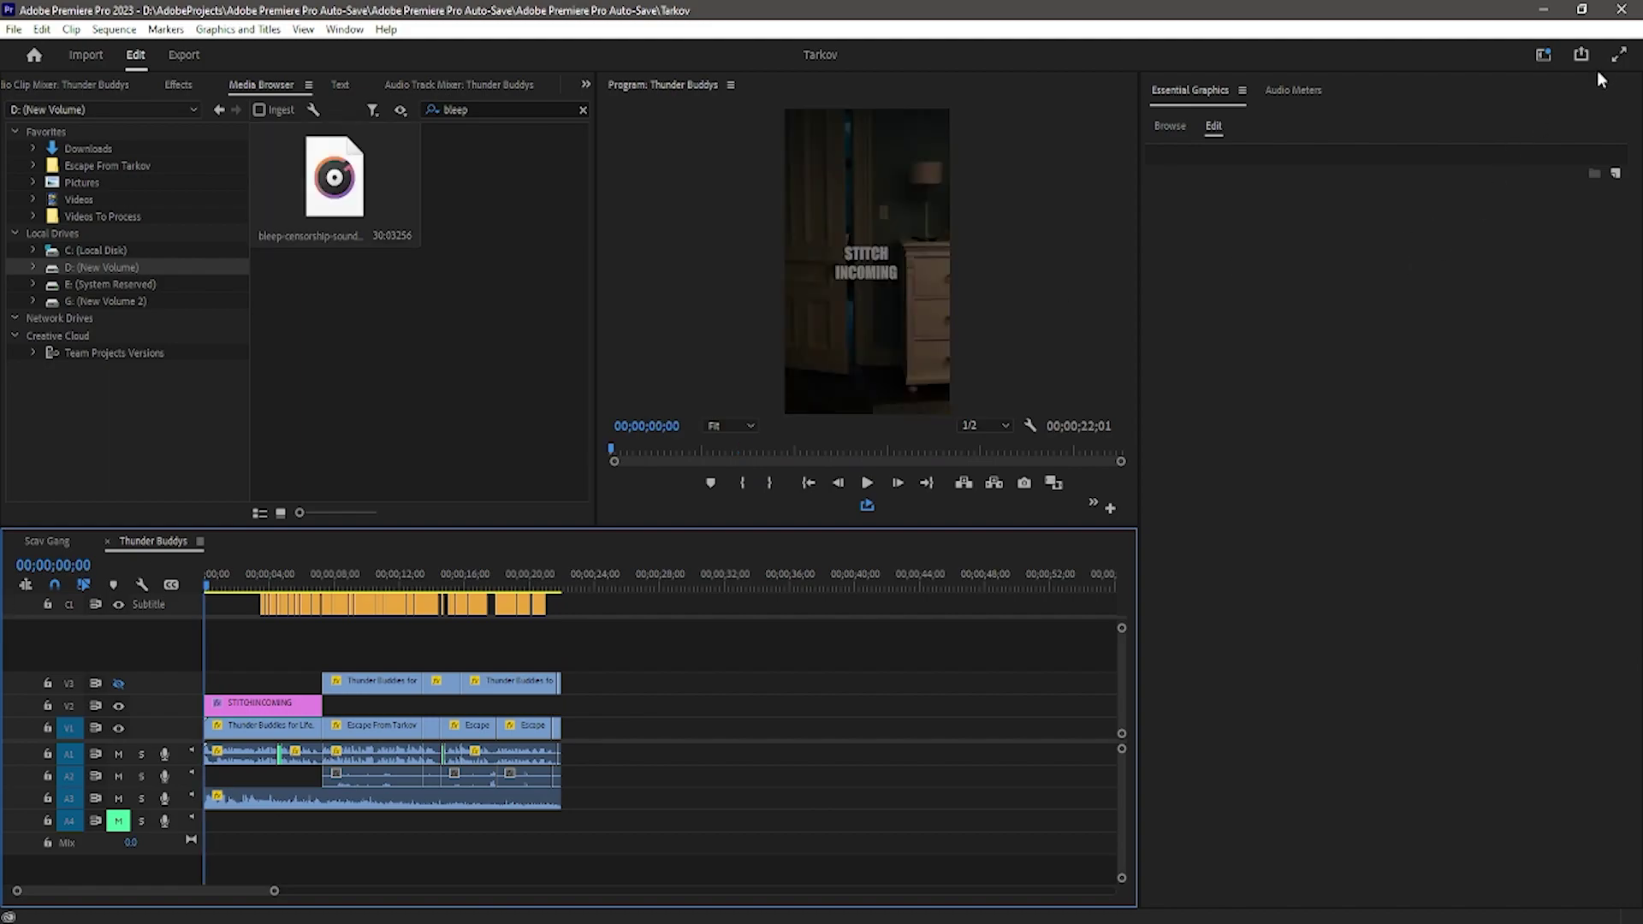
Play the edit from the start in full screen to review it up to the "You can't get me thunder" caption
click(1617, 57)
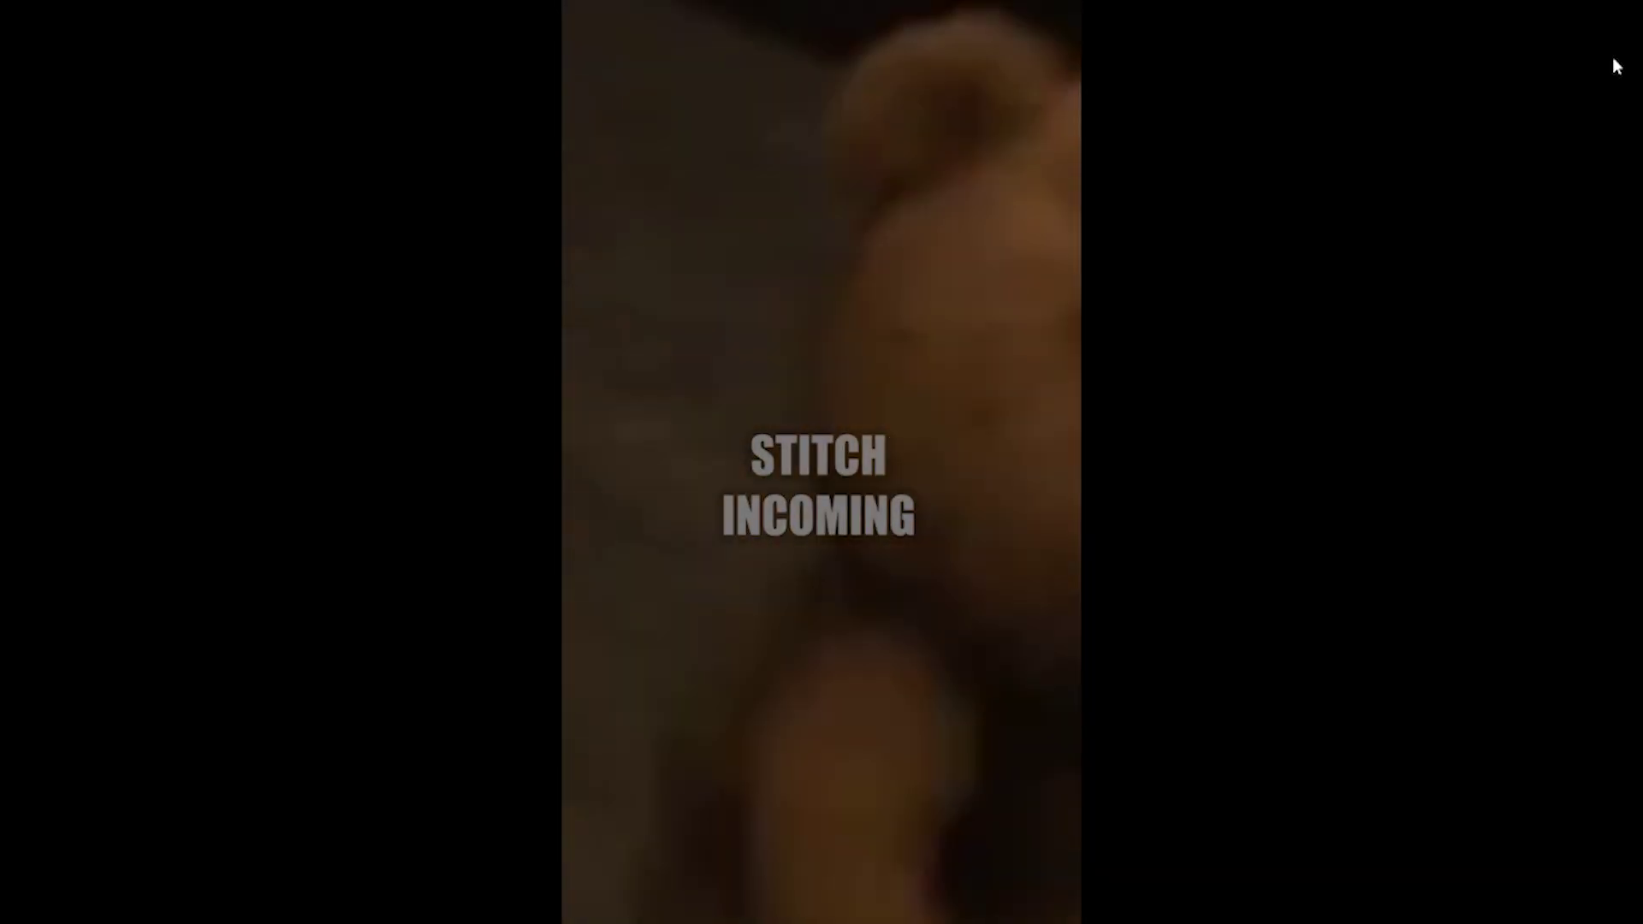
key(Escape)
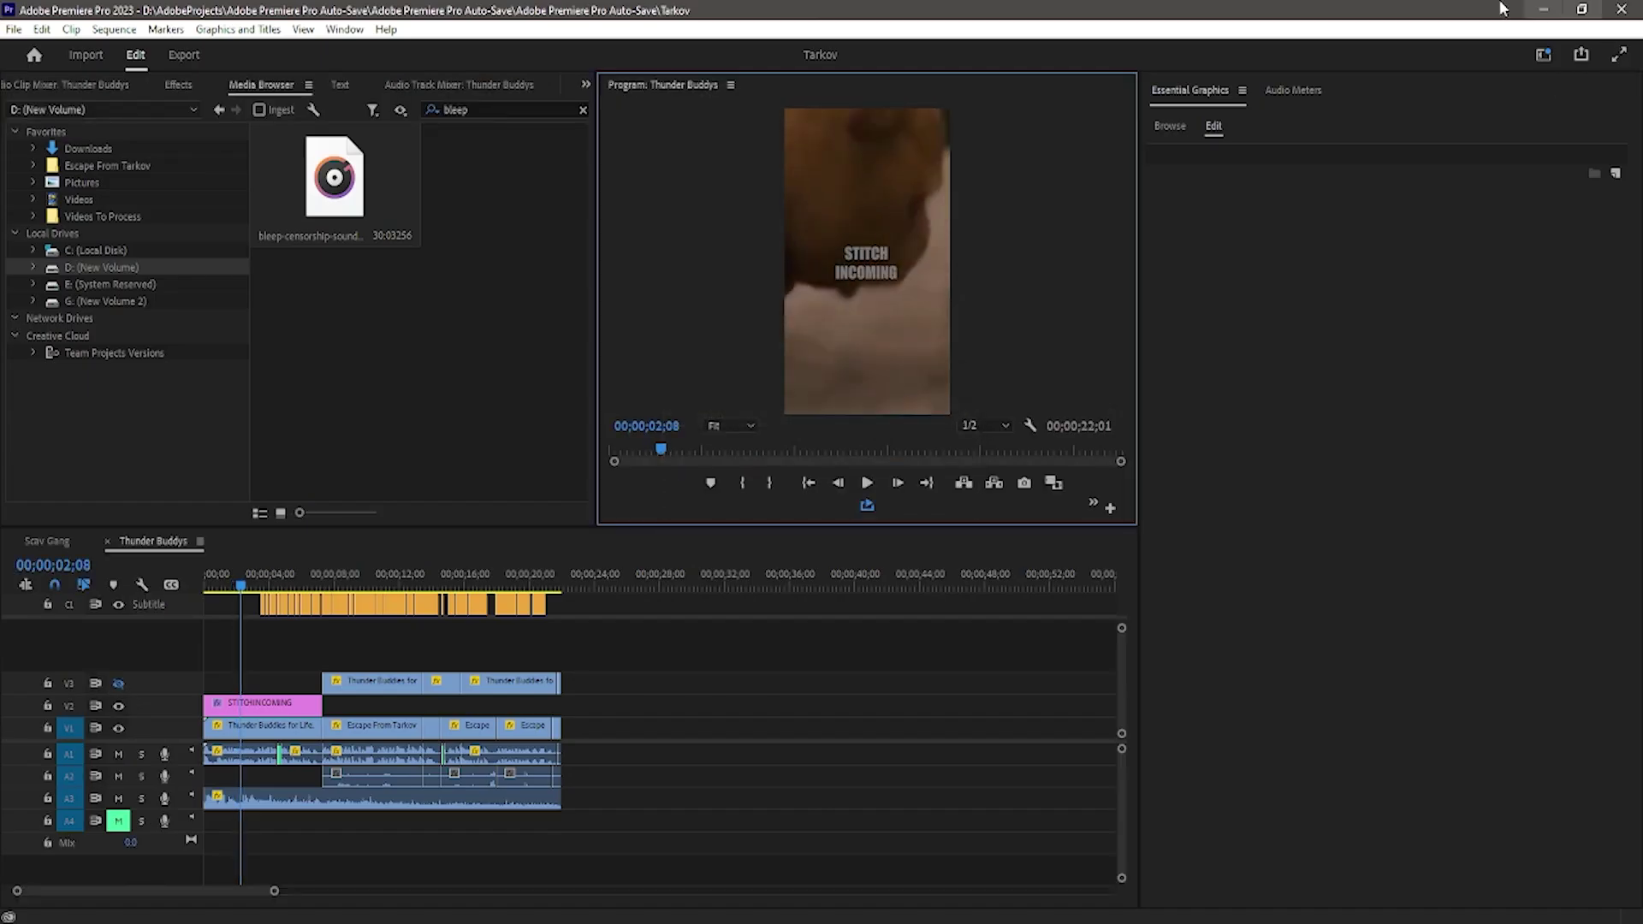
key(Home)
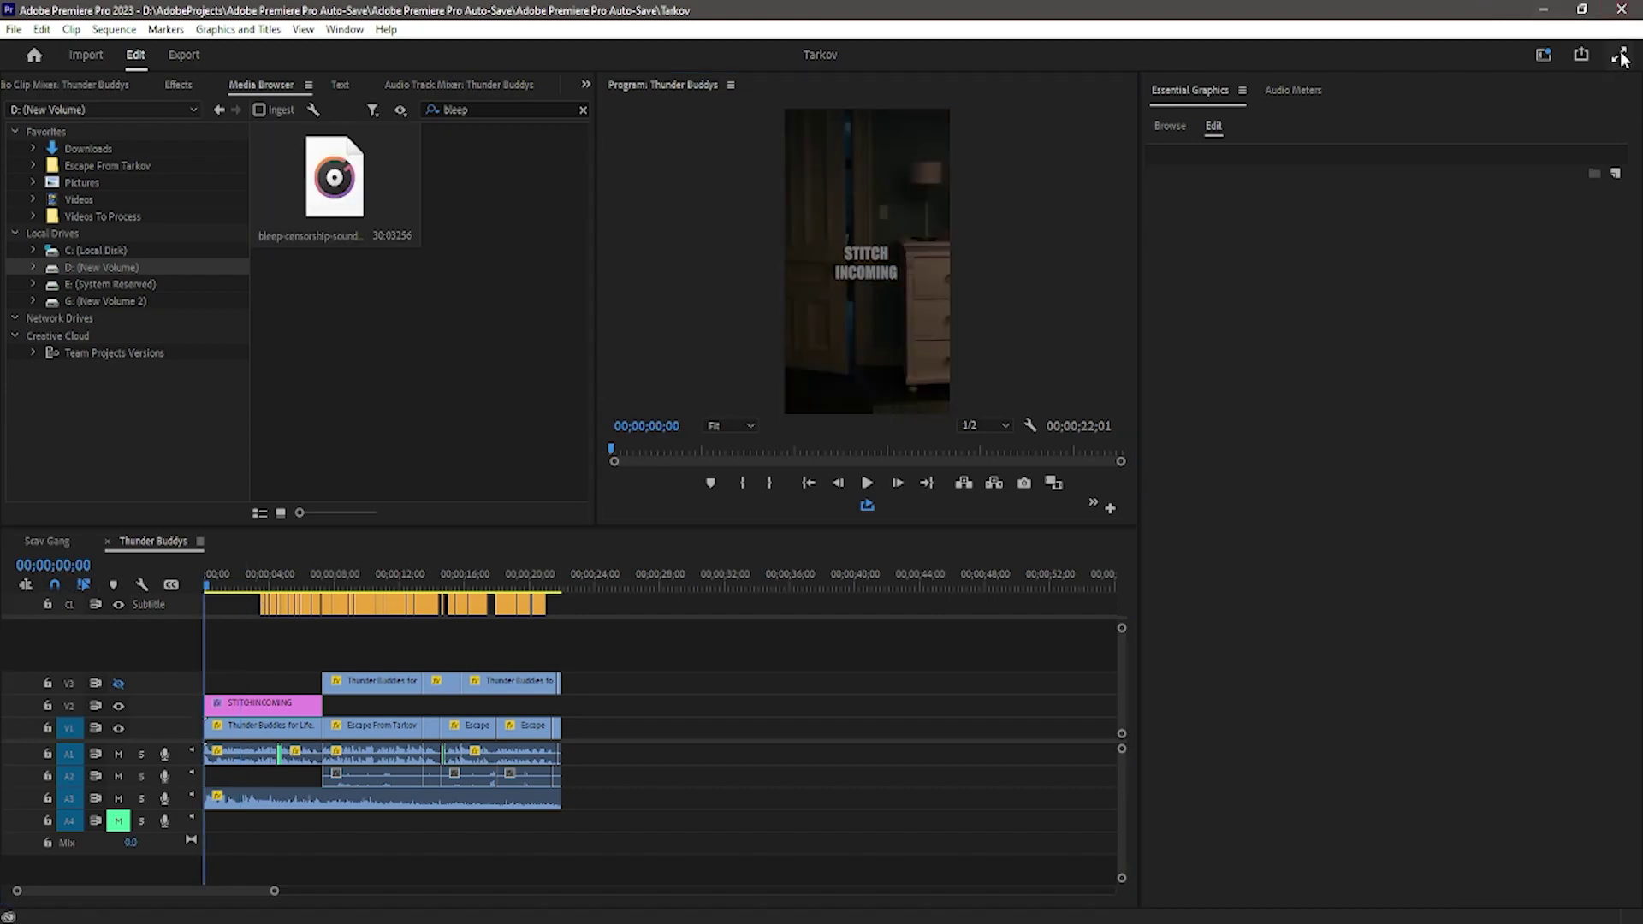
click(1616, 57)
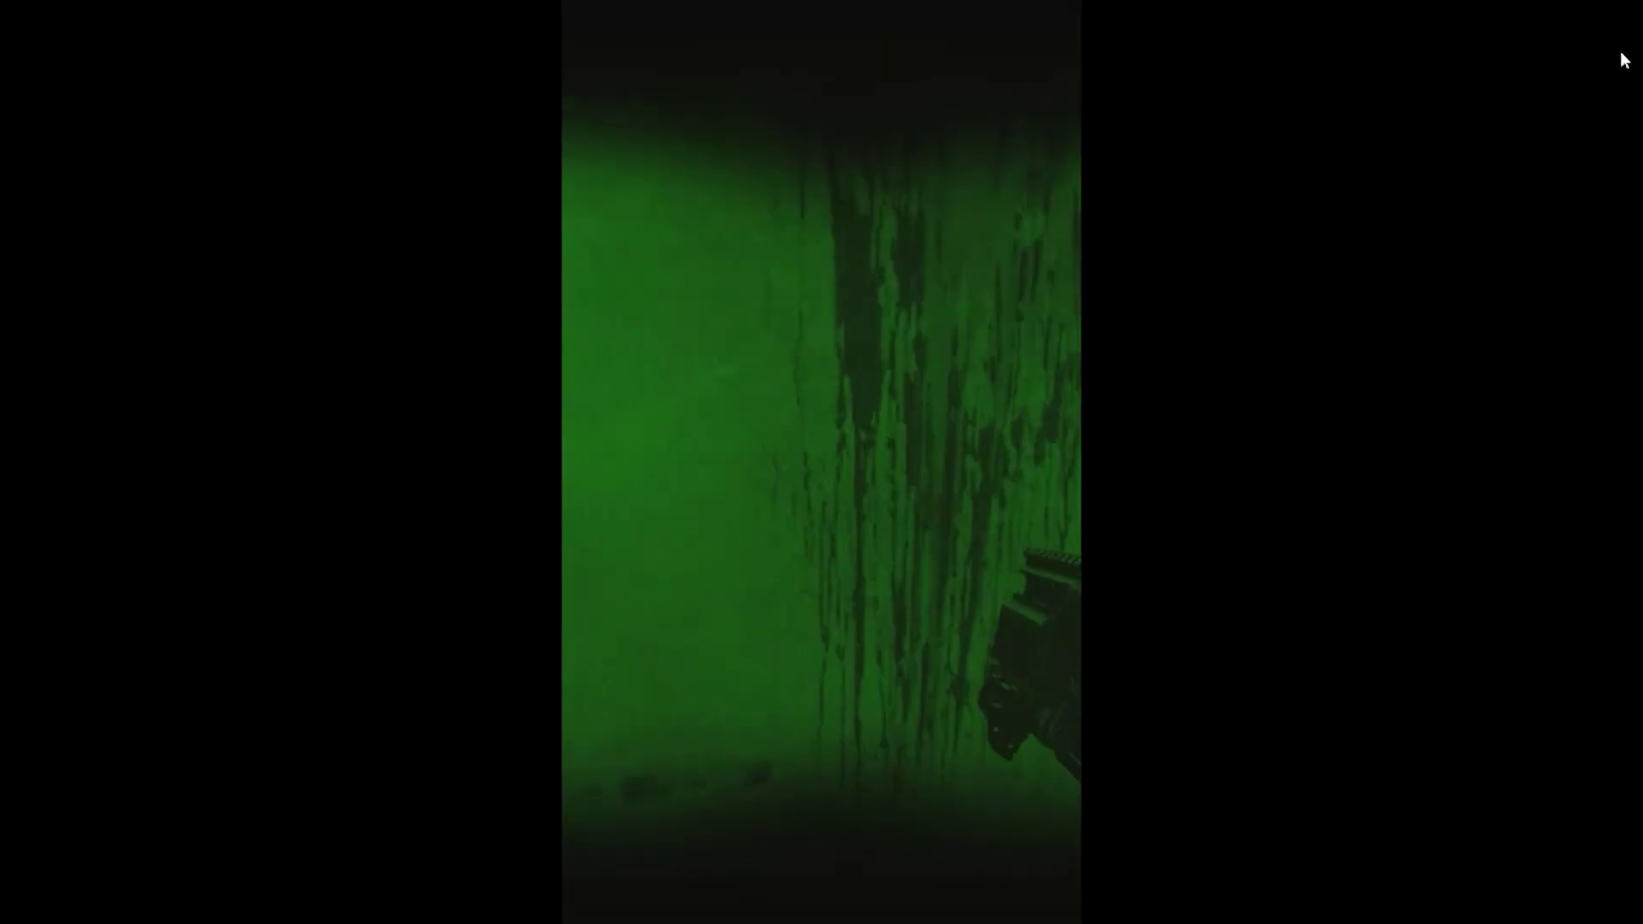
key(Escape)
Replay the middle of the sequence from about 00;00;08 and check the door-menu zoom near 00;00;16;28
click(338, 599)
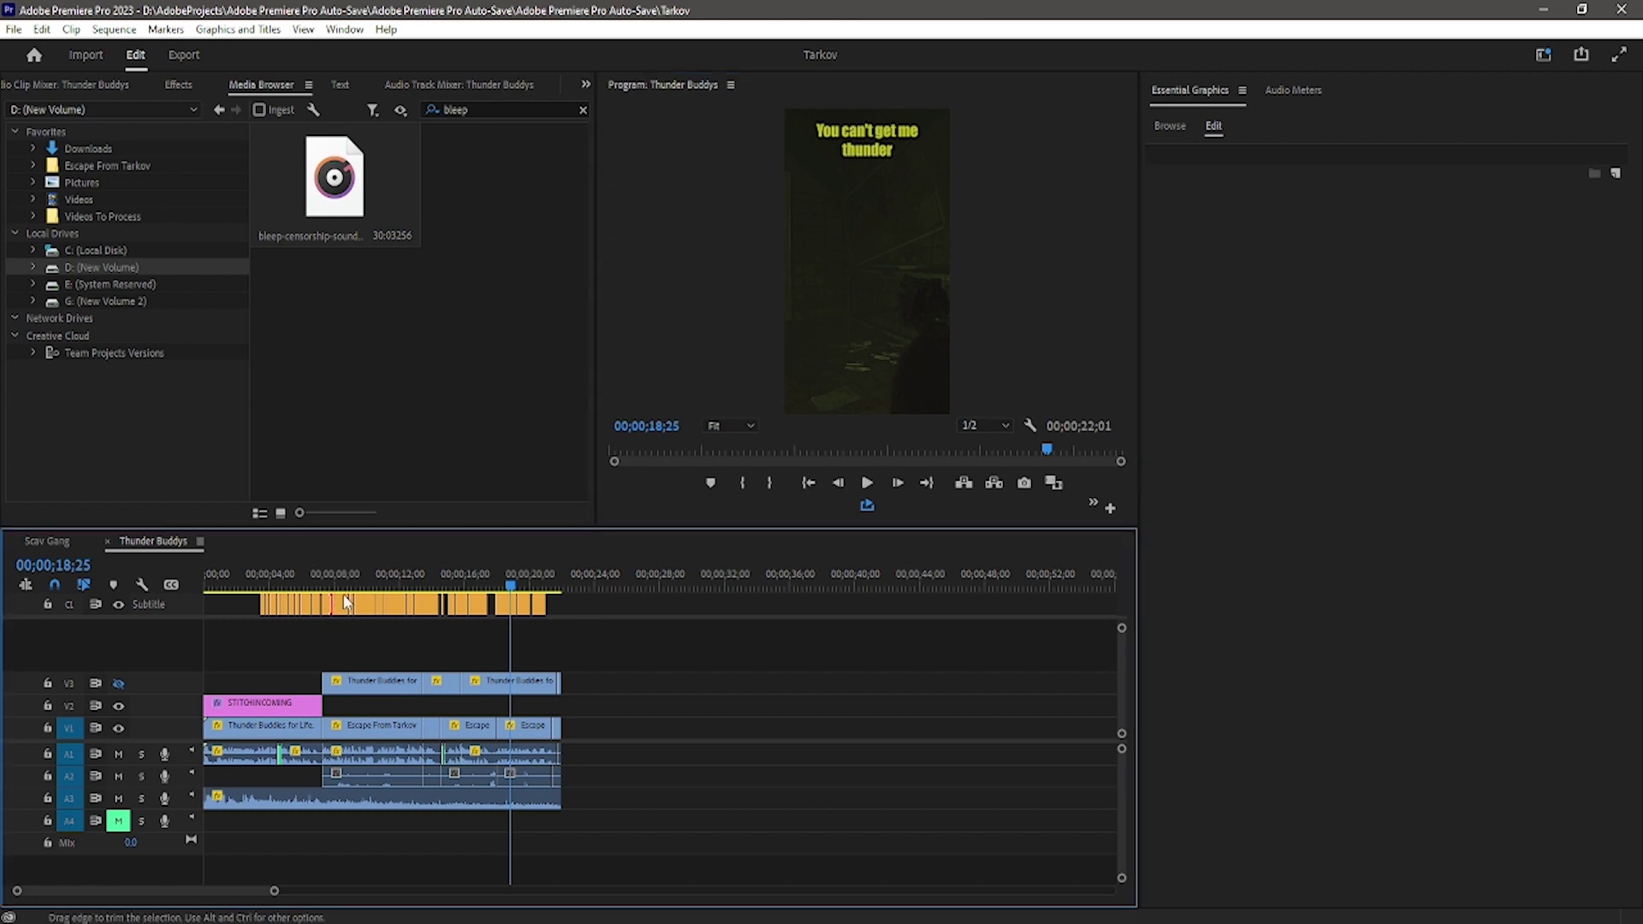
key(space)
key(equal)
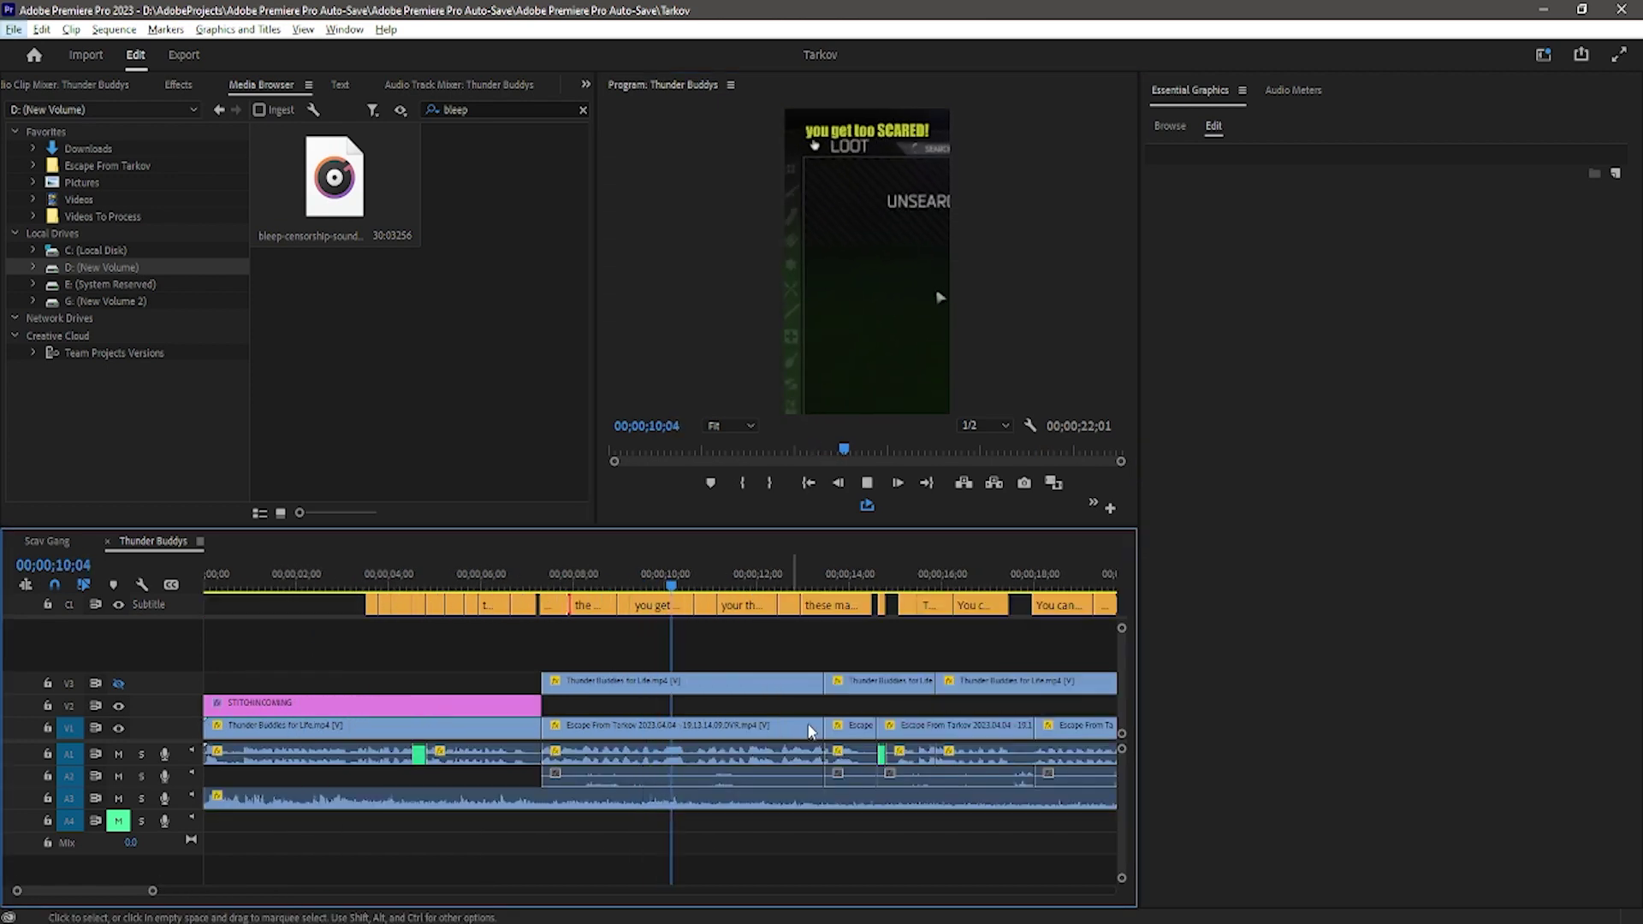
drag(825, 582, 884, 589)
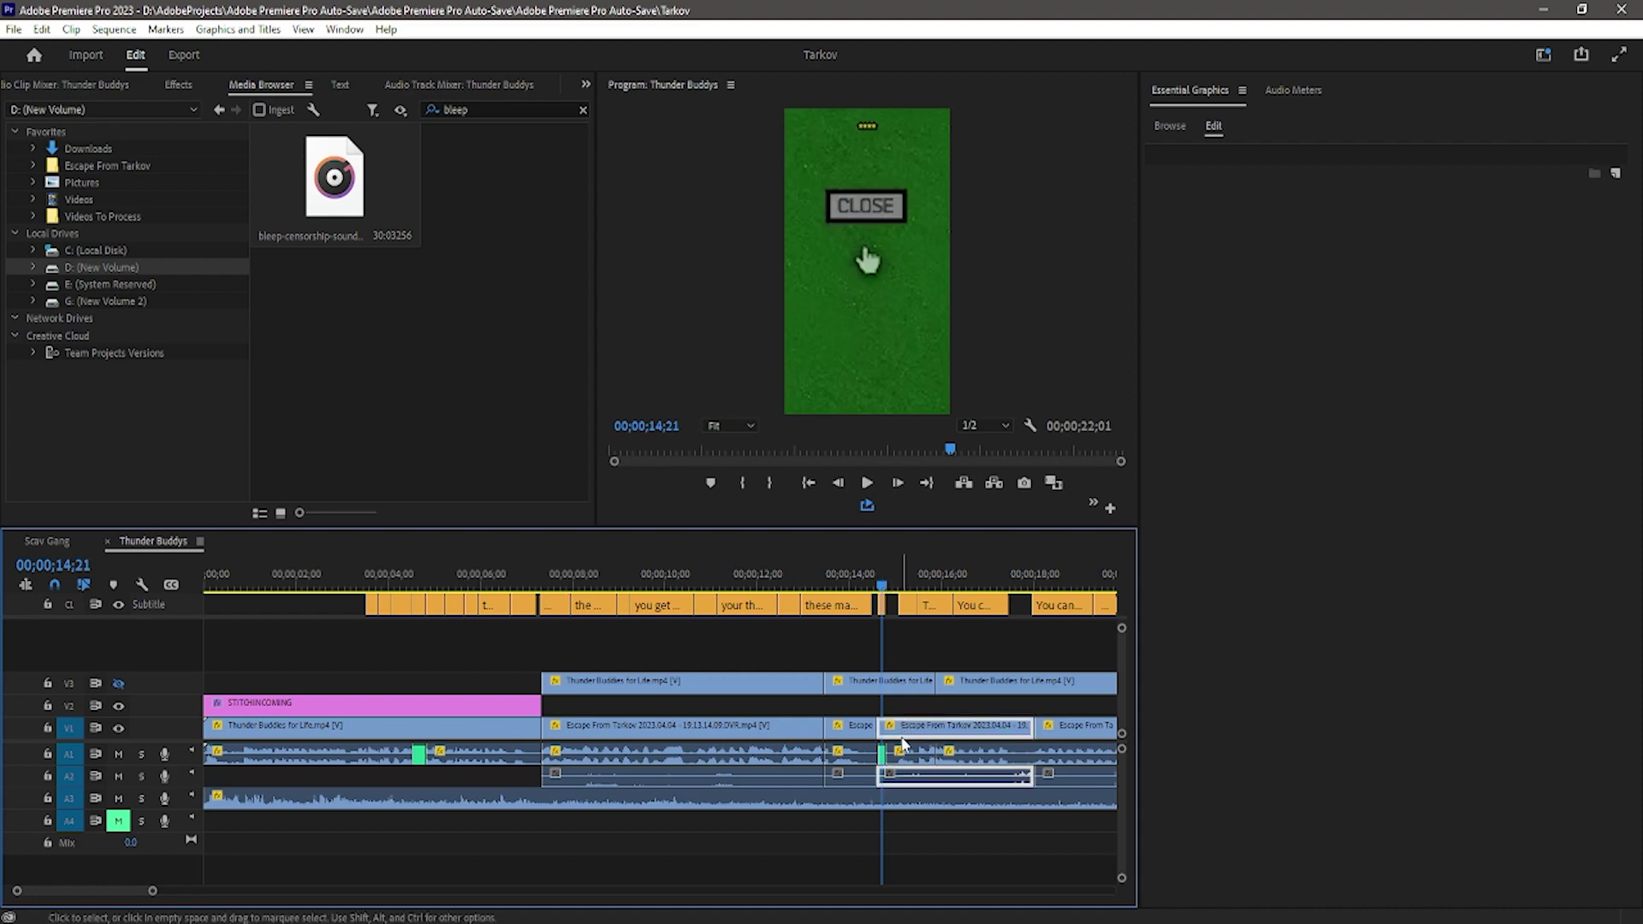
click(937, 710)
key(space)
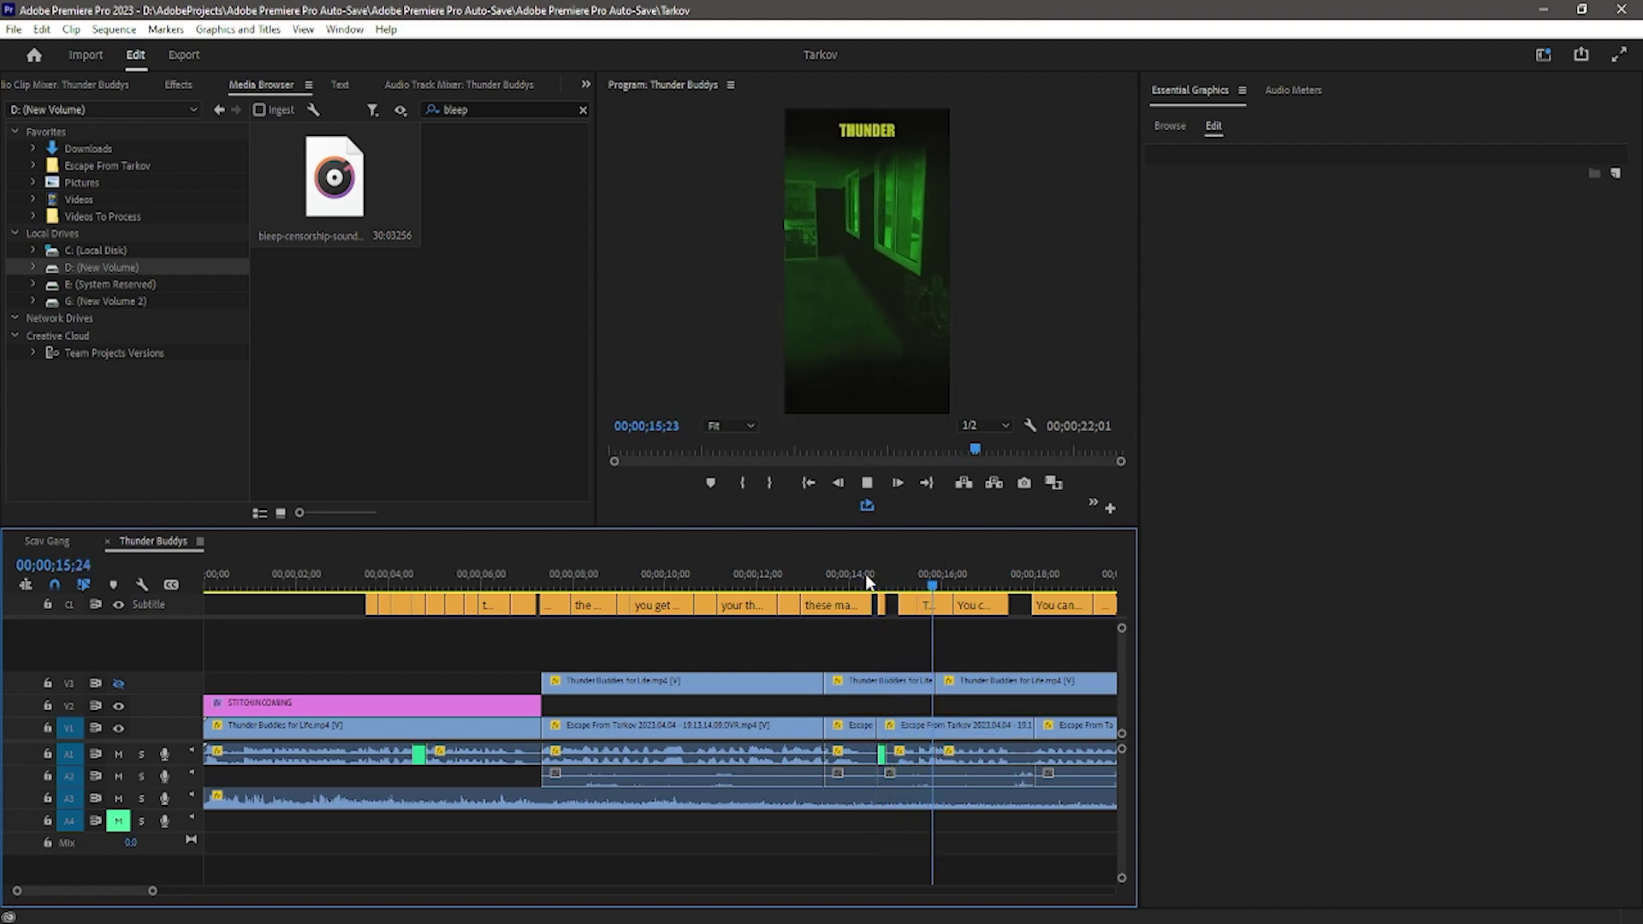
key(space)
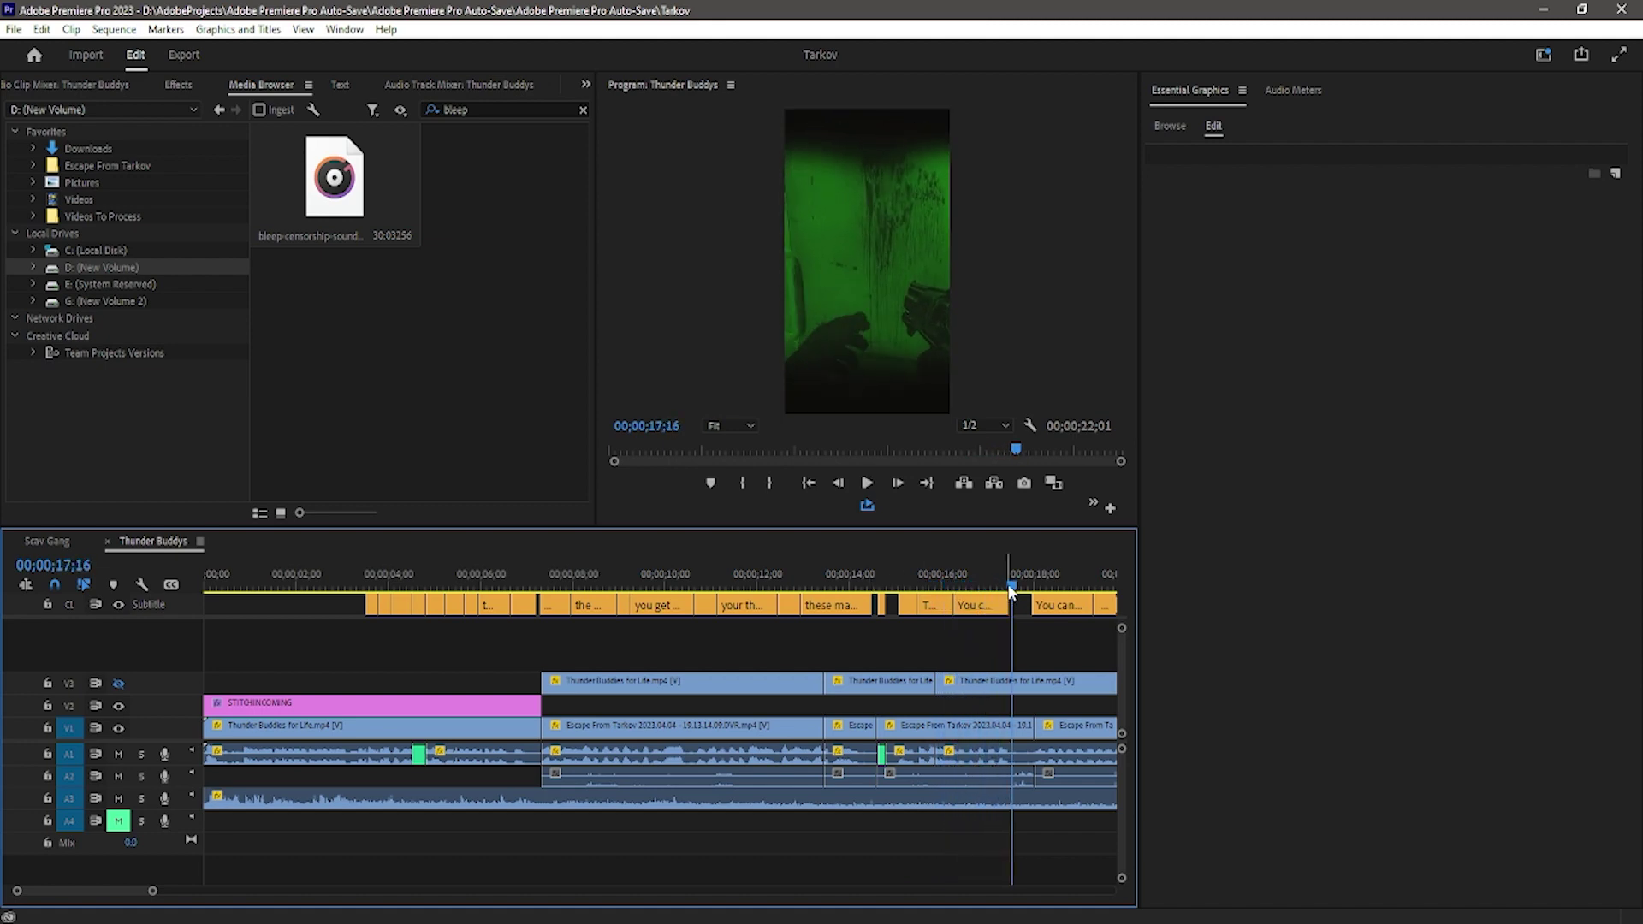
key(shift+Left)
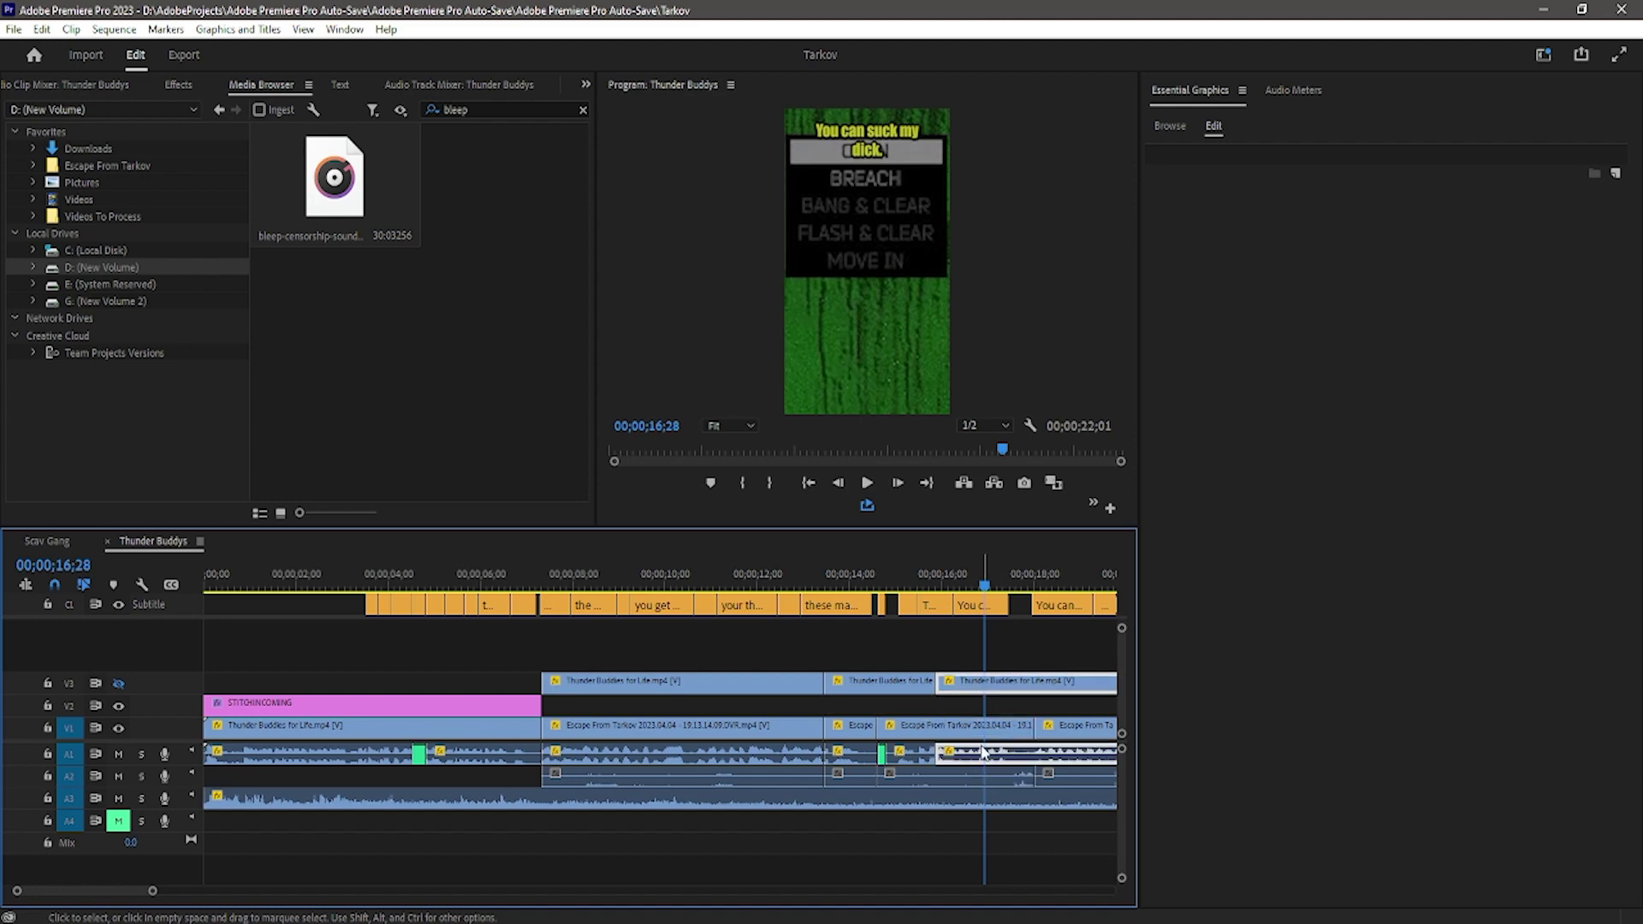
Lock track V3 and lower the V1 Tarkov clip's zoomed door menu to Position 528.0, 1407.8 at 00;00;16;22
scroll(41, 85, up, 5)
click(166, 85)
click(949, 709)
click(950, 725)
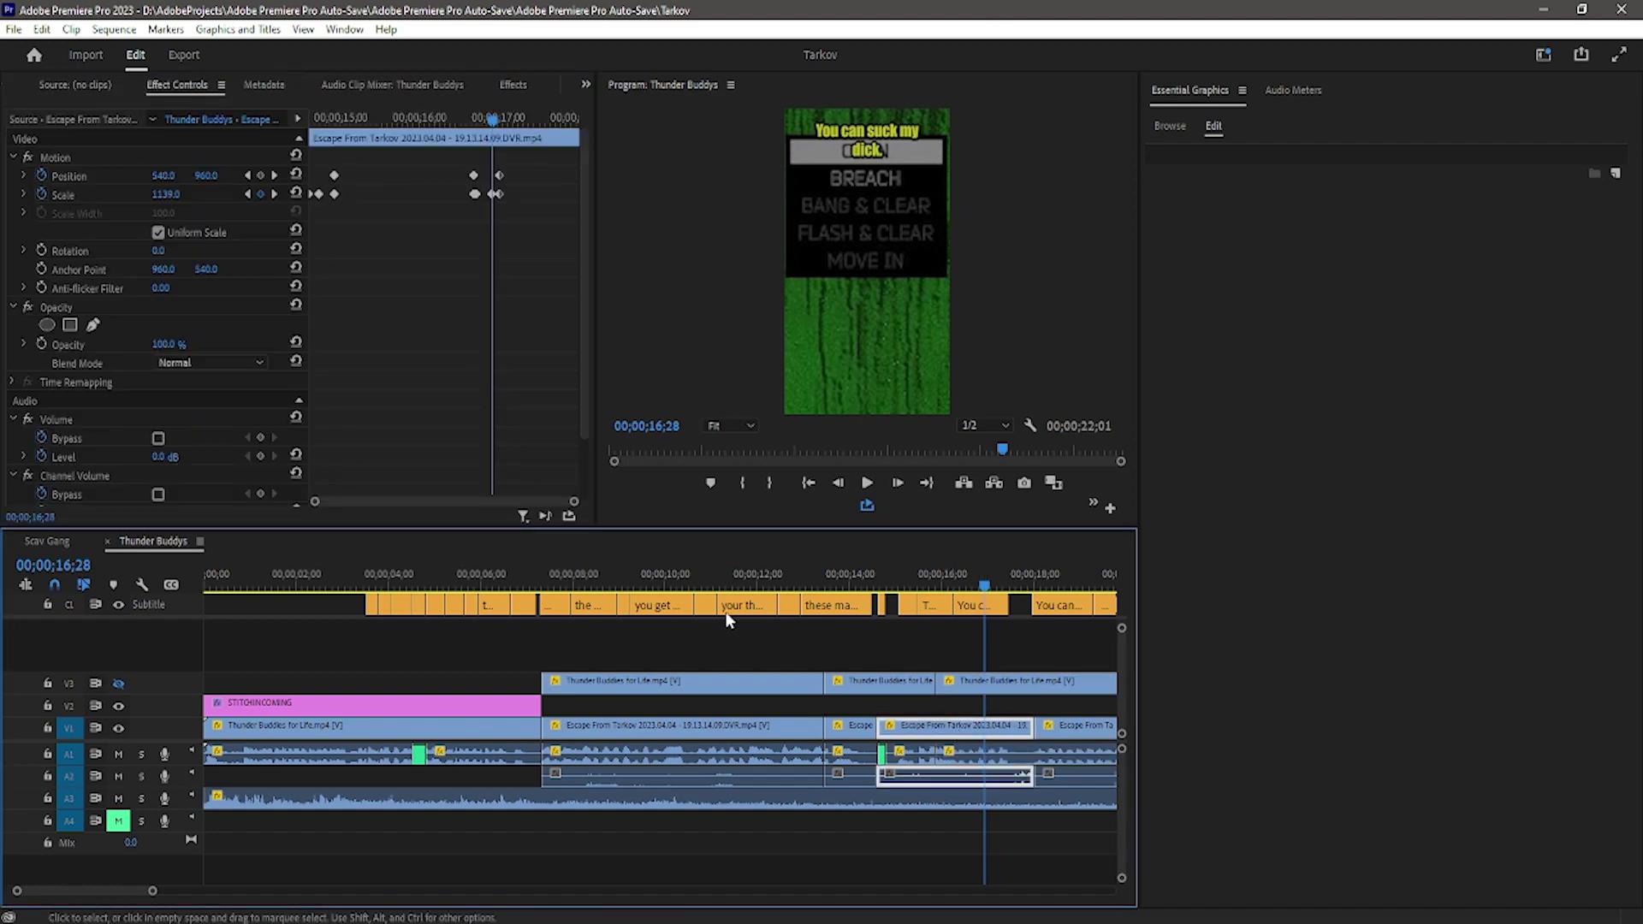
click(248, 194)
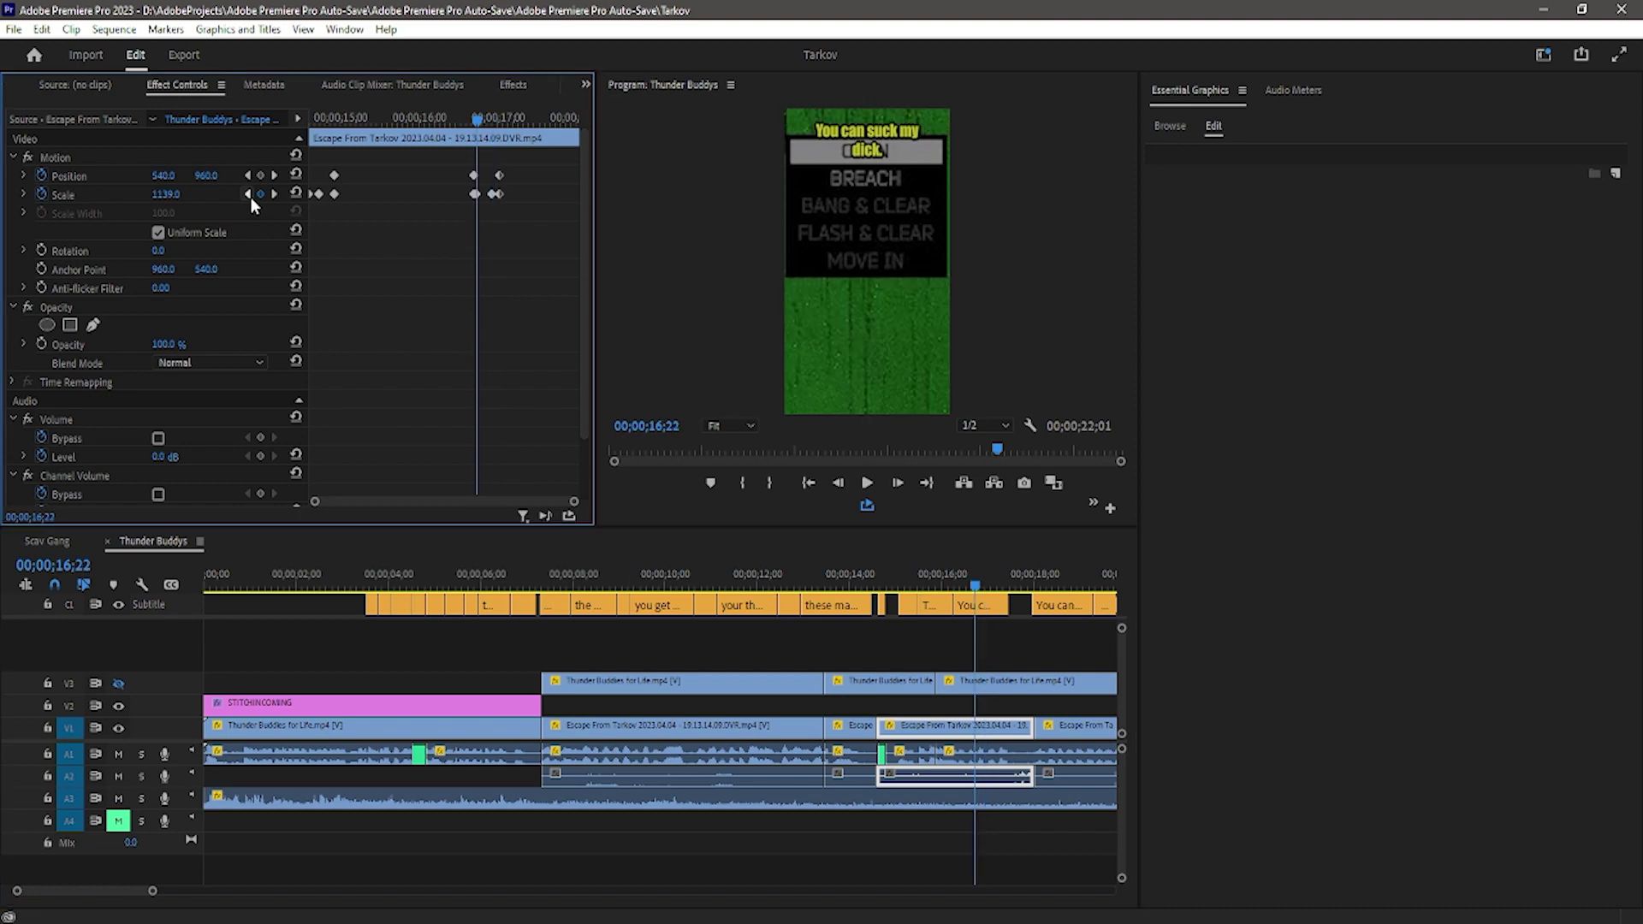
click(893, 269)
key(ctrl+z)
click(48, 683)
drag(875, 290, 876, 337)
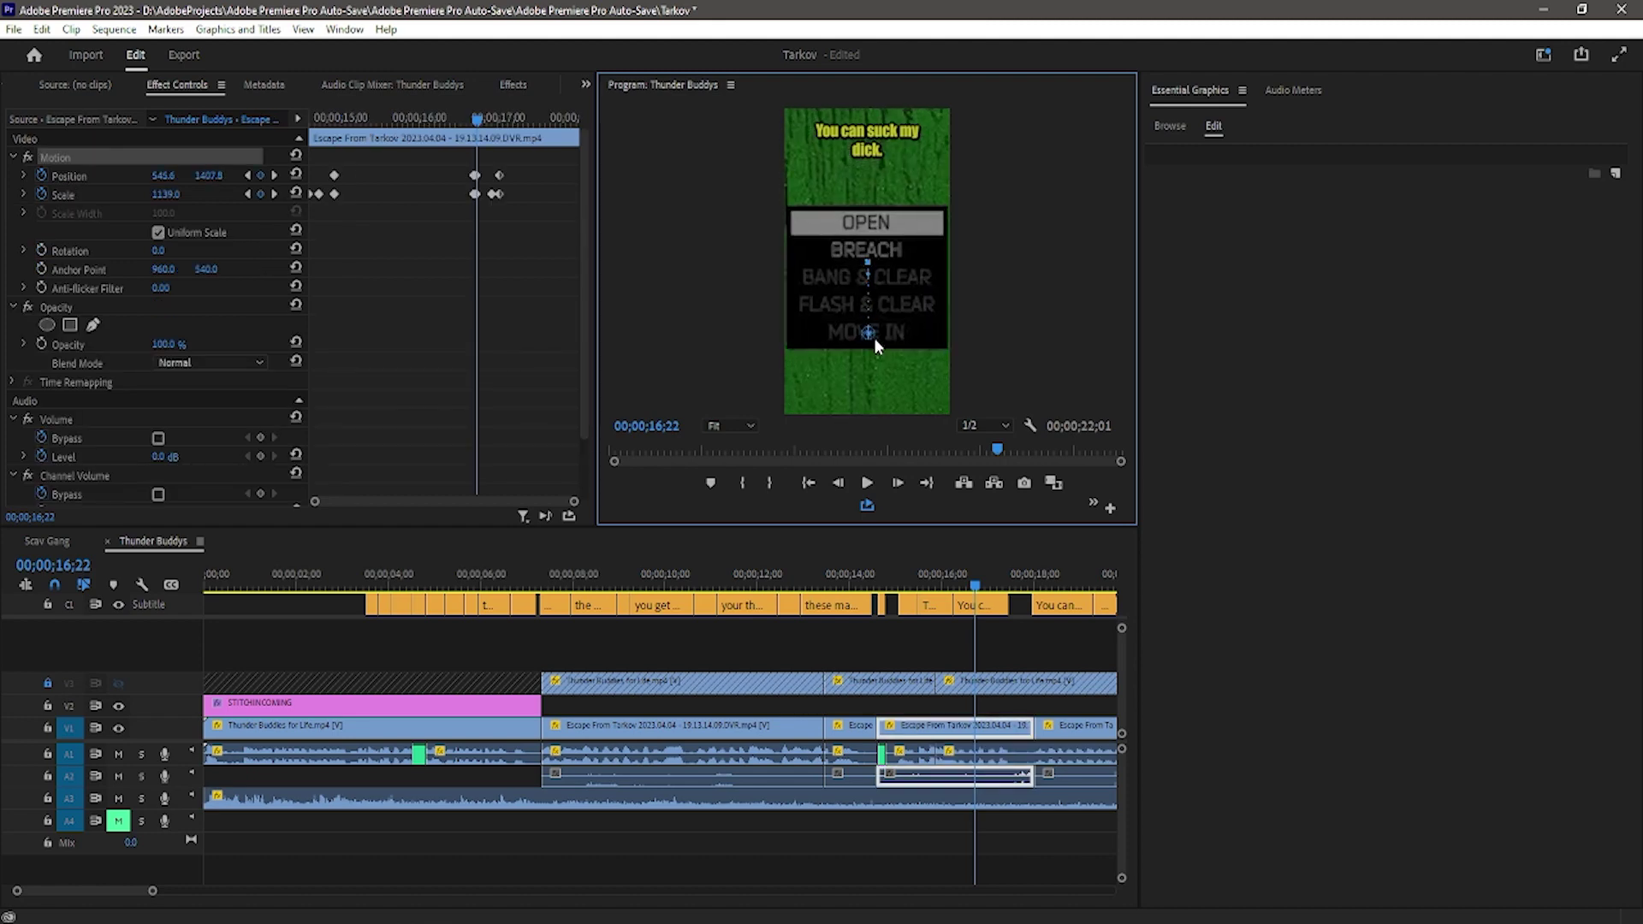
click(485, 182)
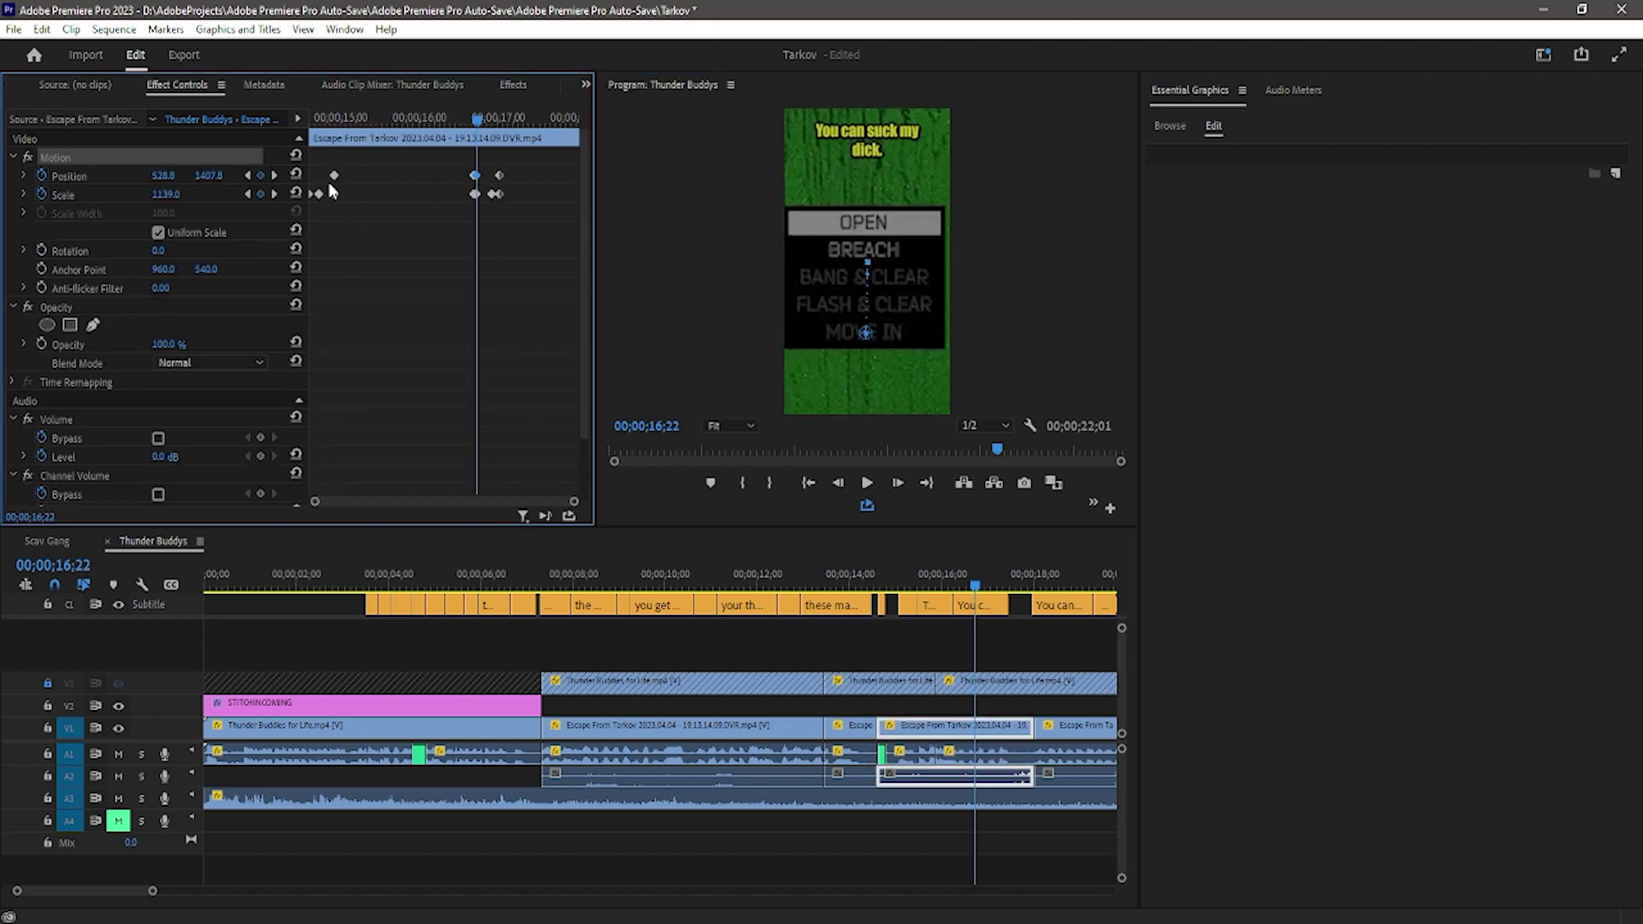
click(274, 176)
click(248, 194)
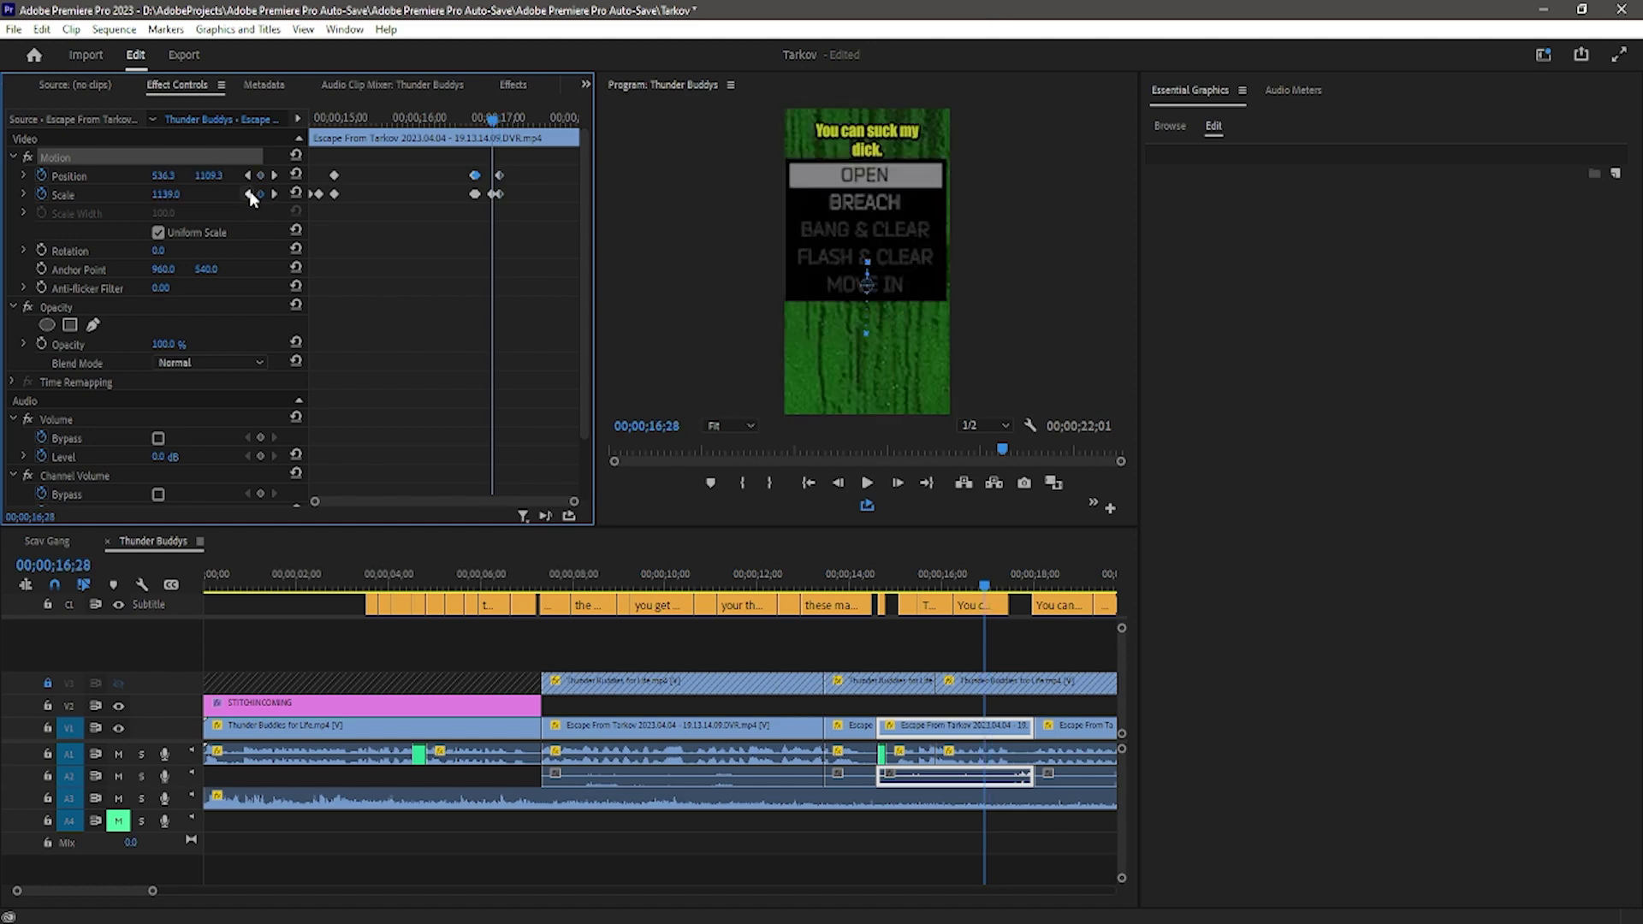
Play the V1 clip's door-menu zoom twice to check the adjusted framing
click(454, 114)
key(space)
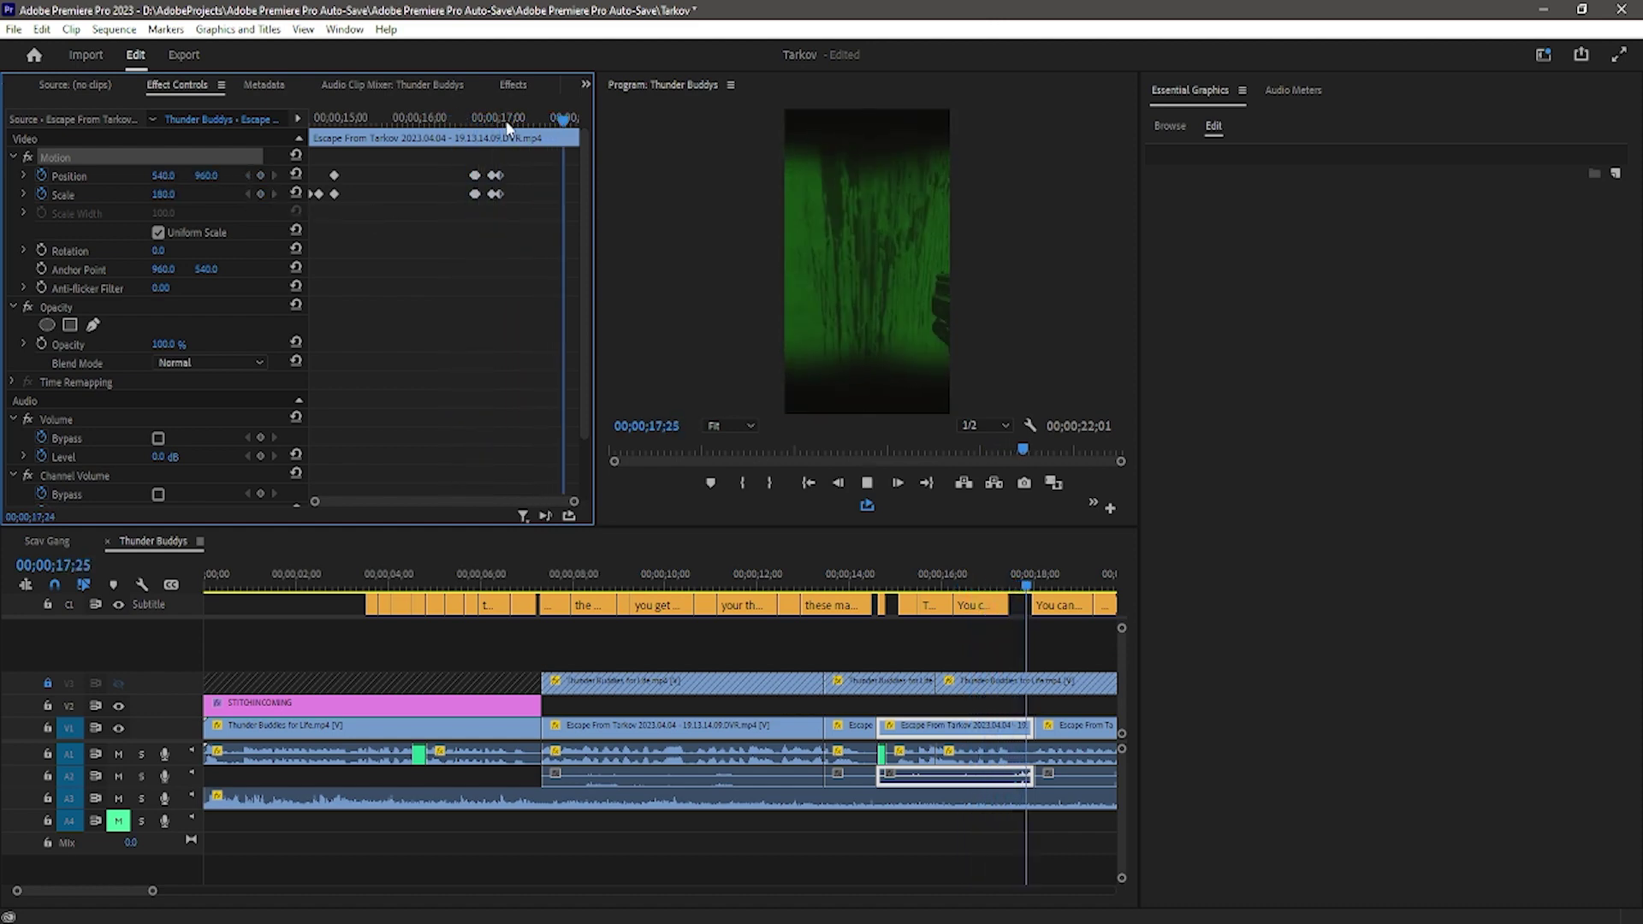
click(488, 120)
key(space)
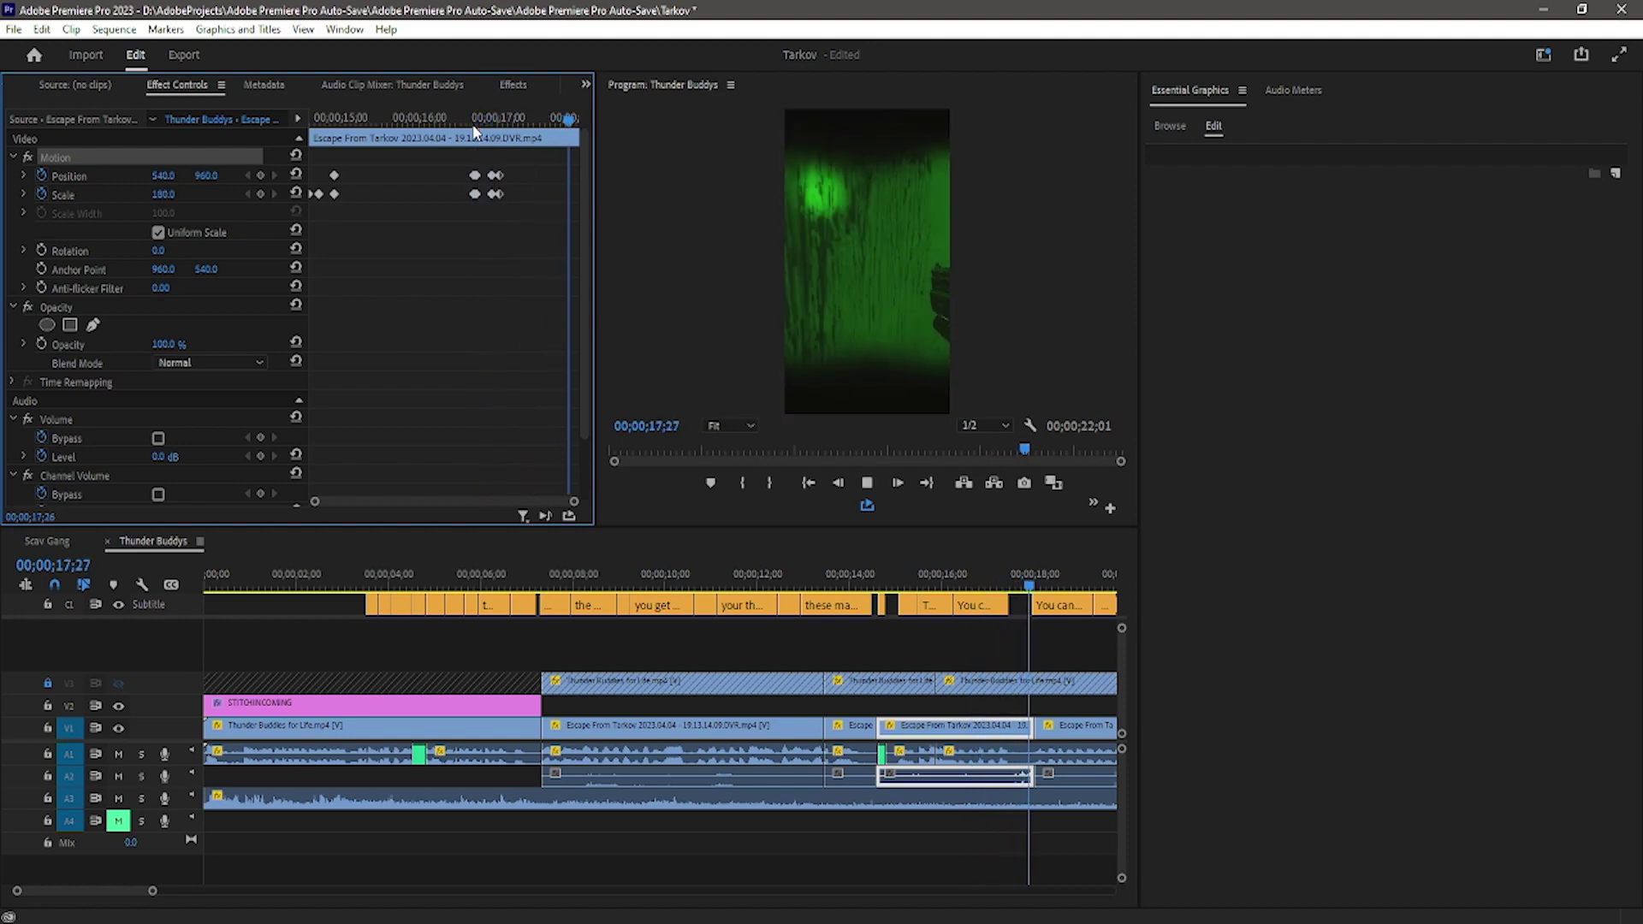
key(space)
Replay the V1 Tarkov clip from its beginning and remove all of its Position and Scale keyframes
drag(359, 116, 218, 119)
key(space)
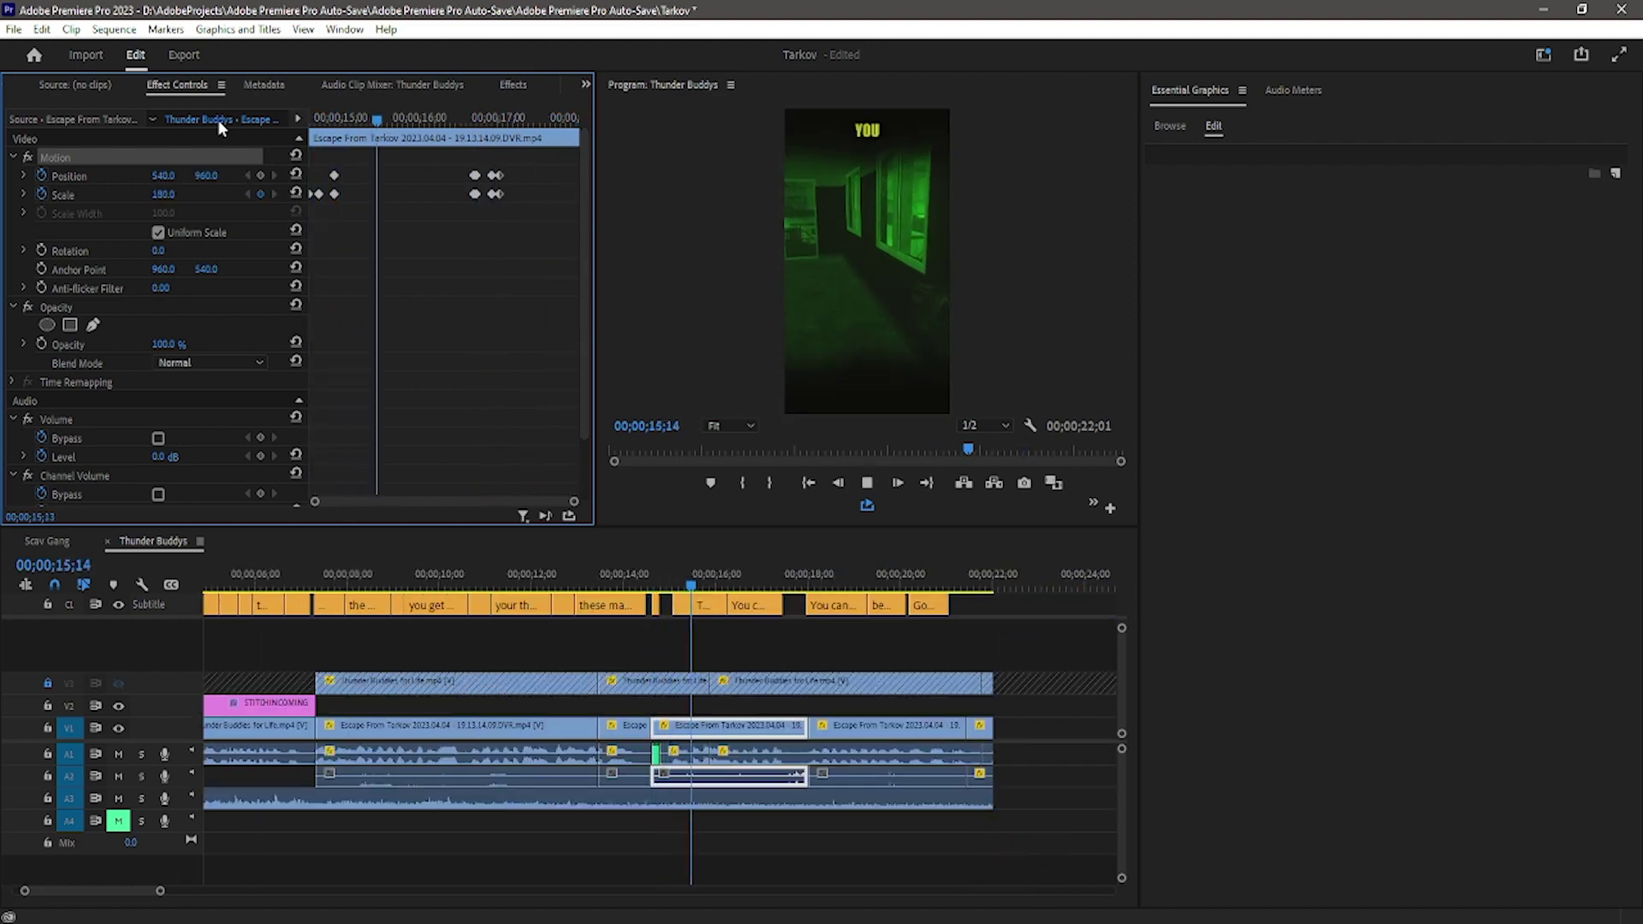
key(space)
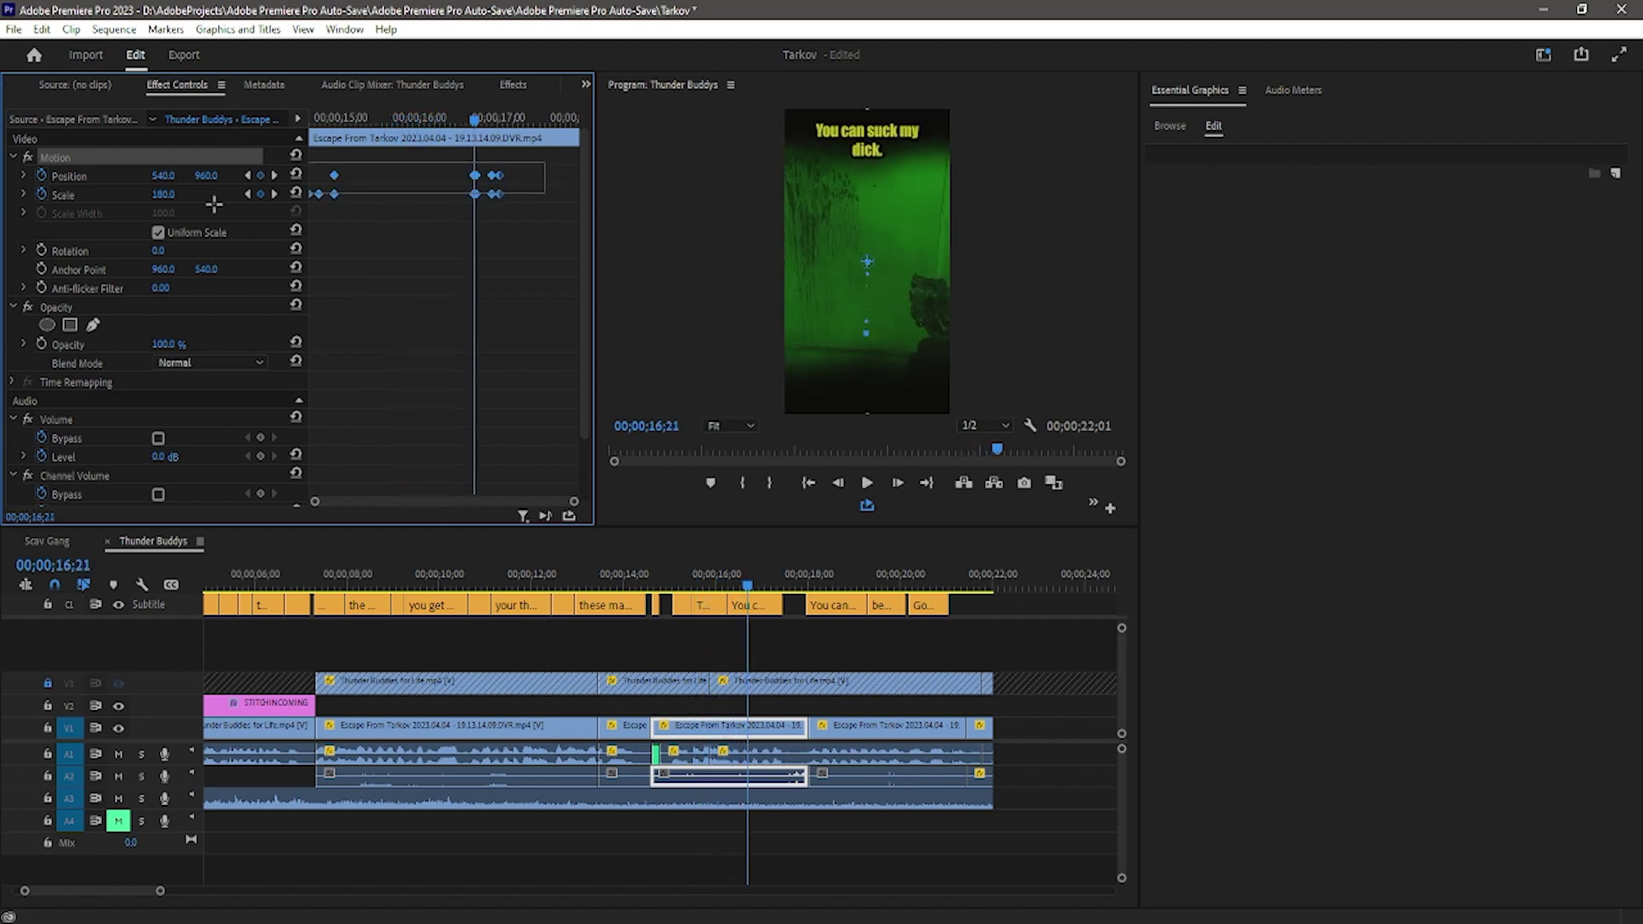
Play from just before the V1 clip in full screen to review the section without zooms through the "God's Farts!" caption
click(633, 584)
key(space)
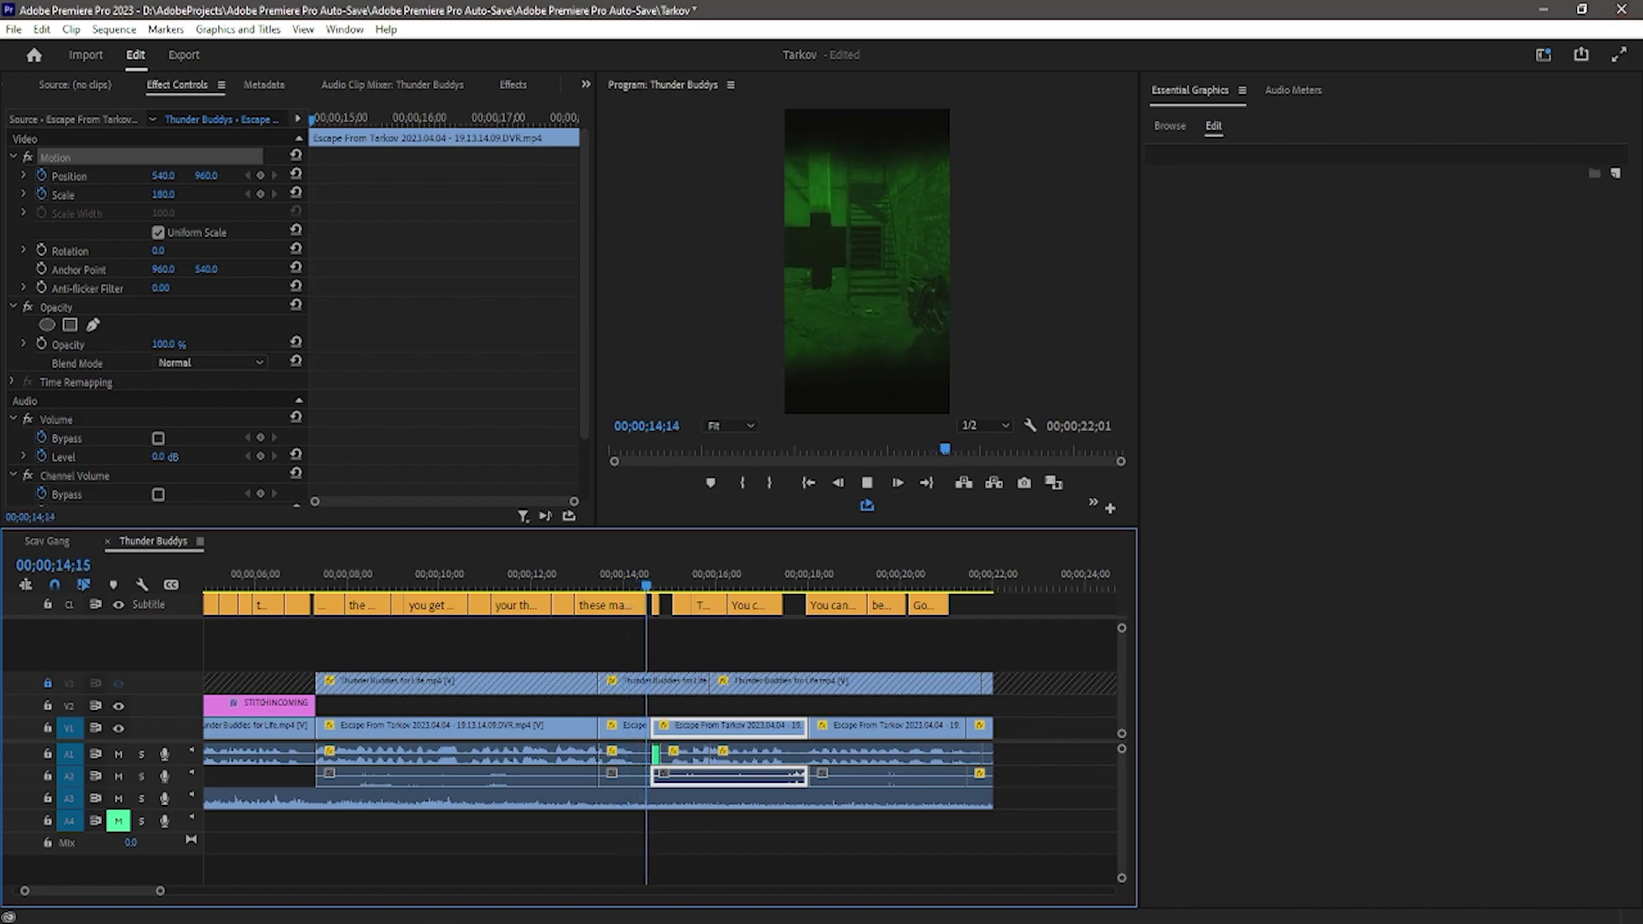
click(1618, 56)
key(Escape)
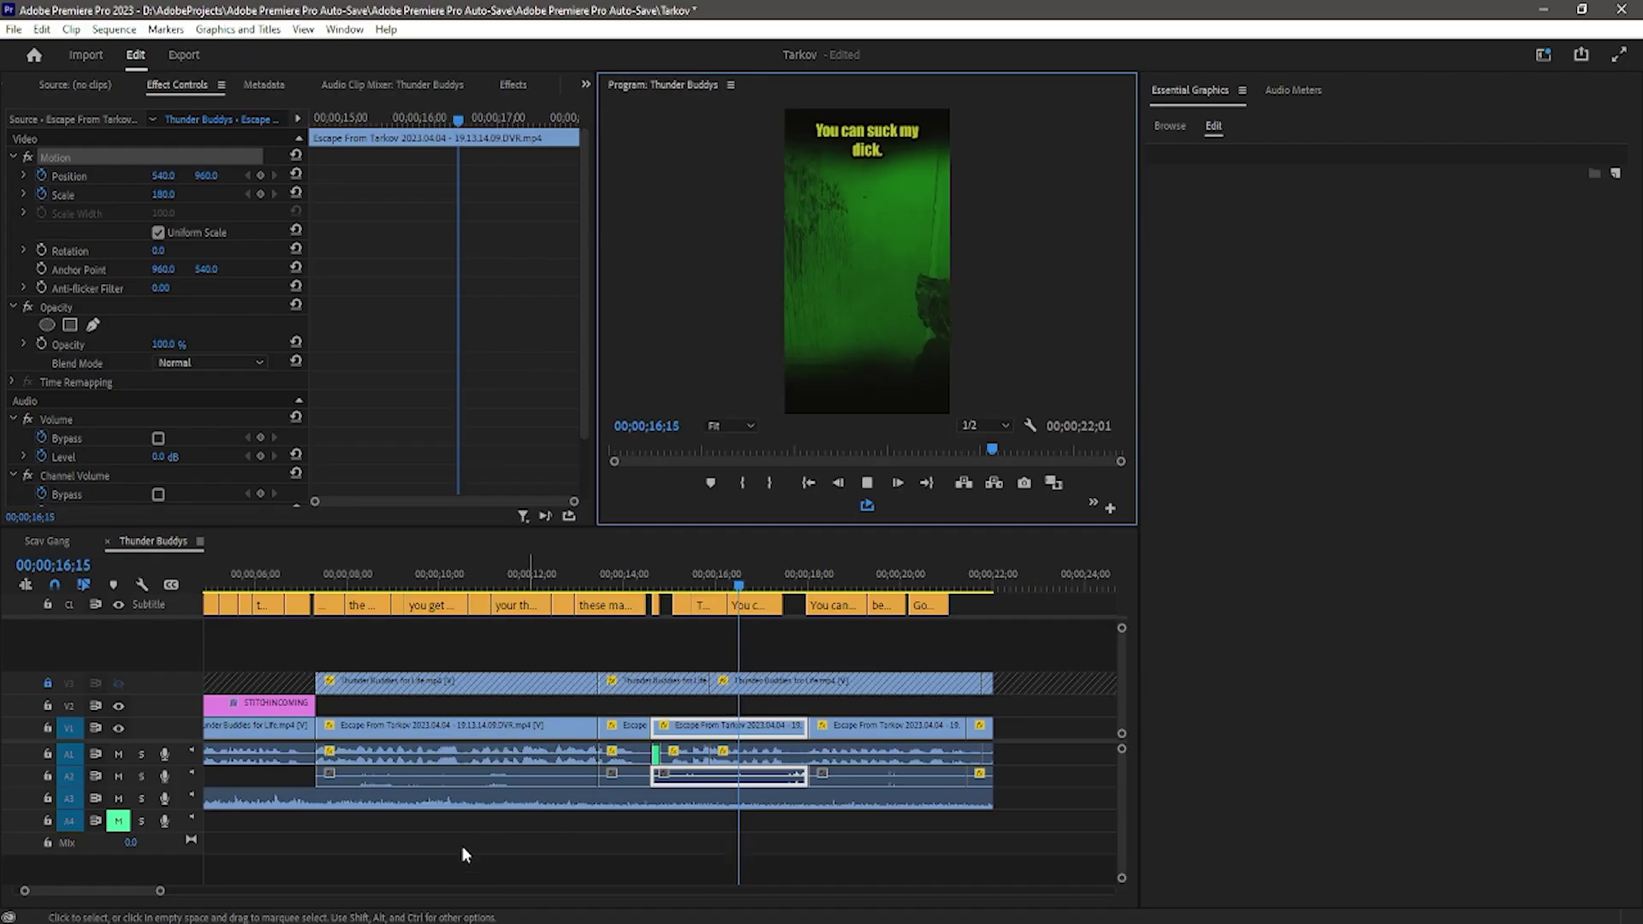
click(1616, 55)
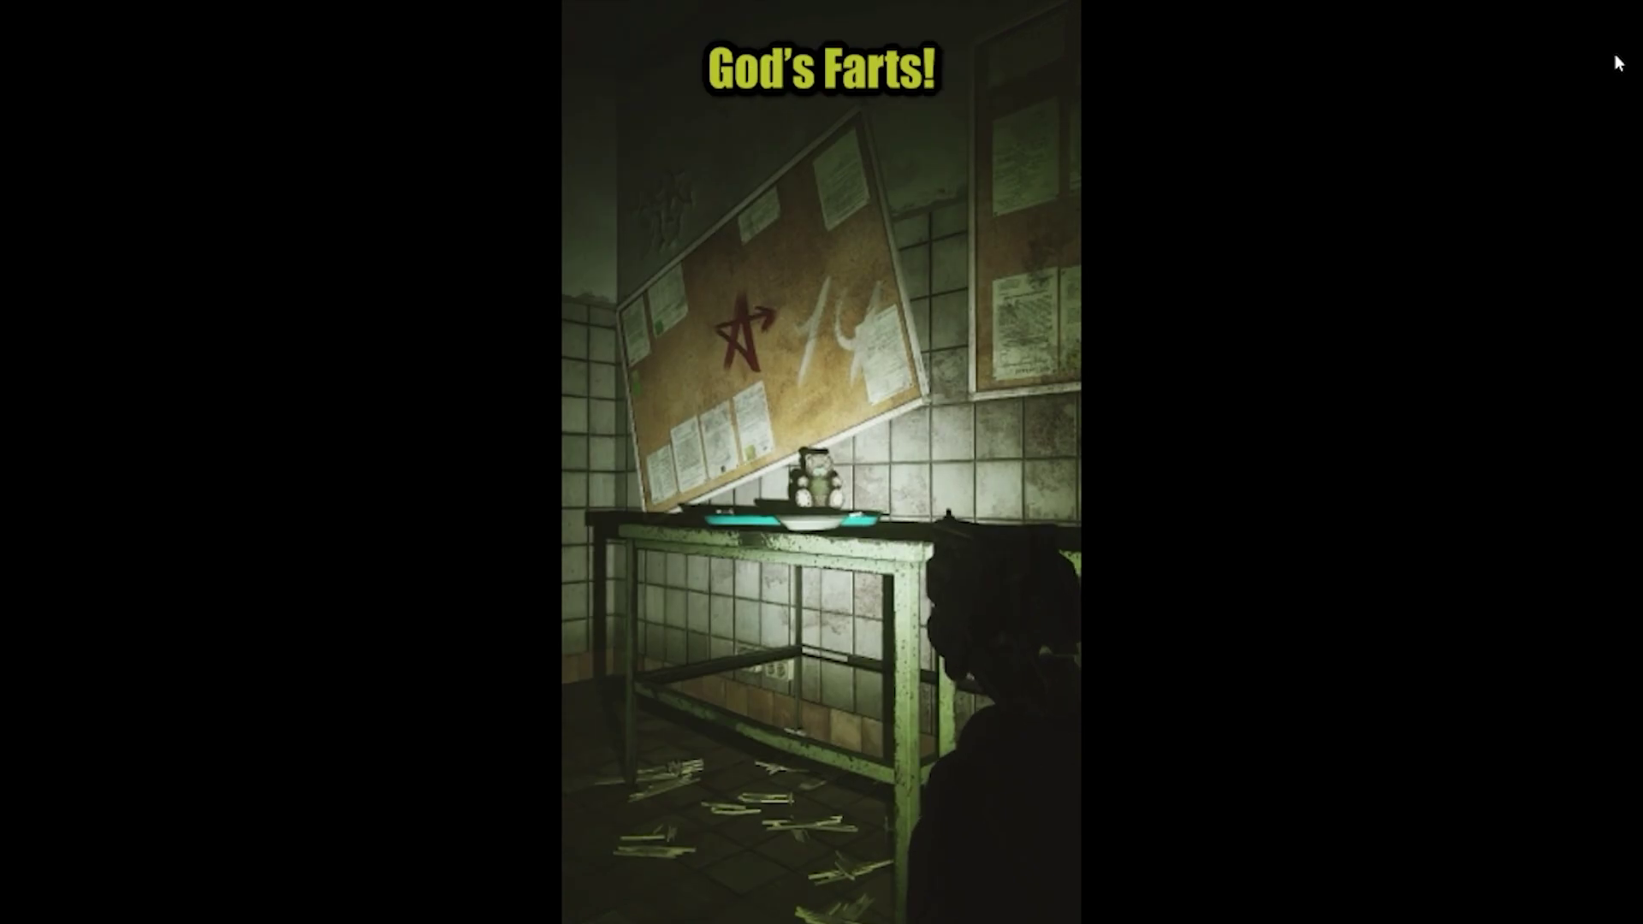